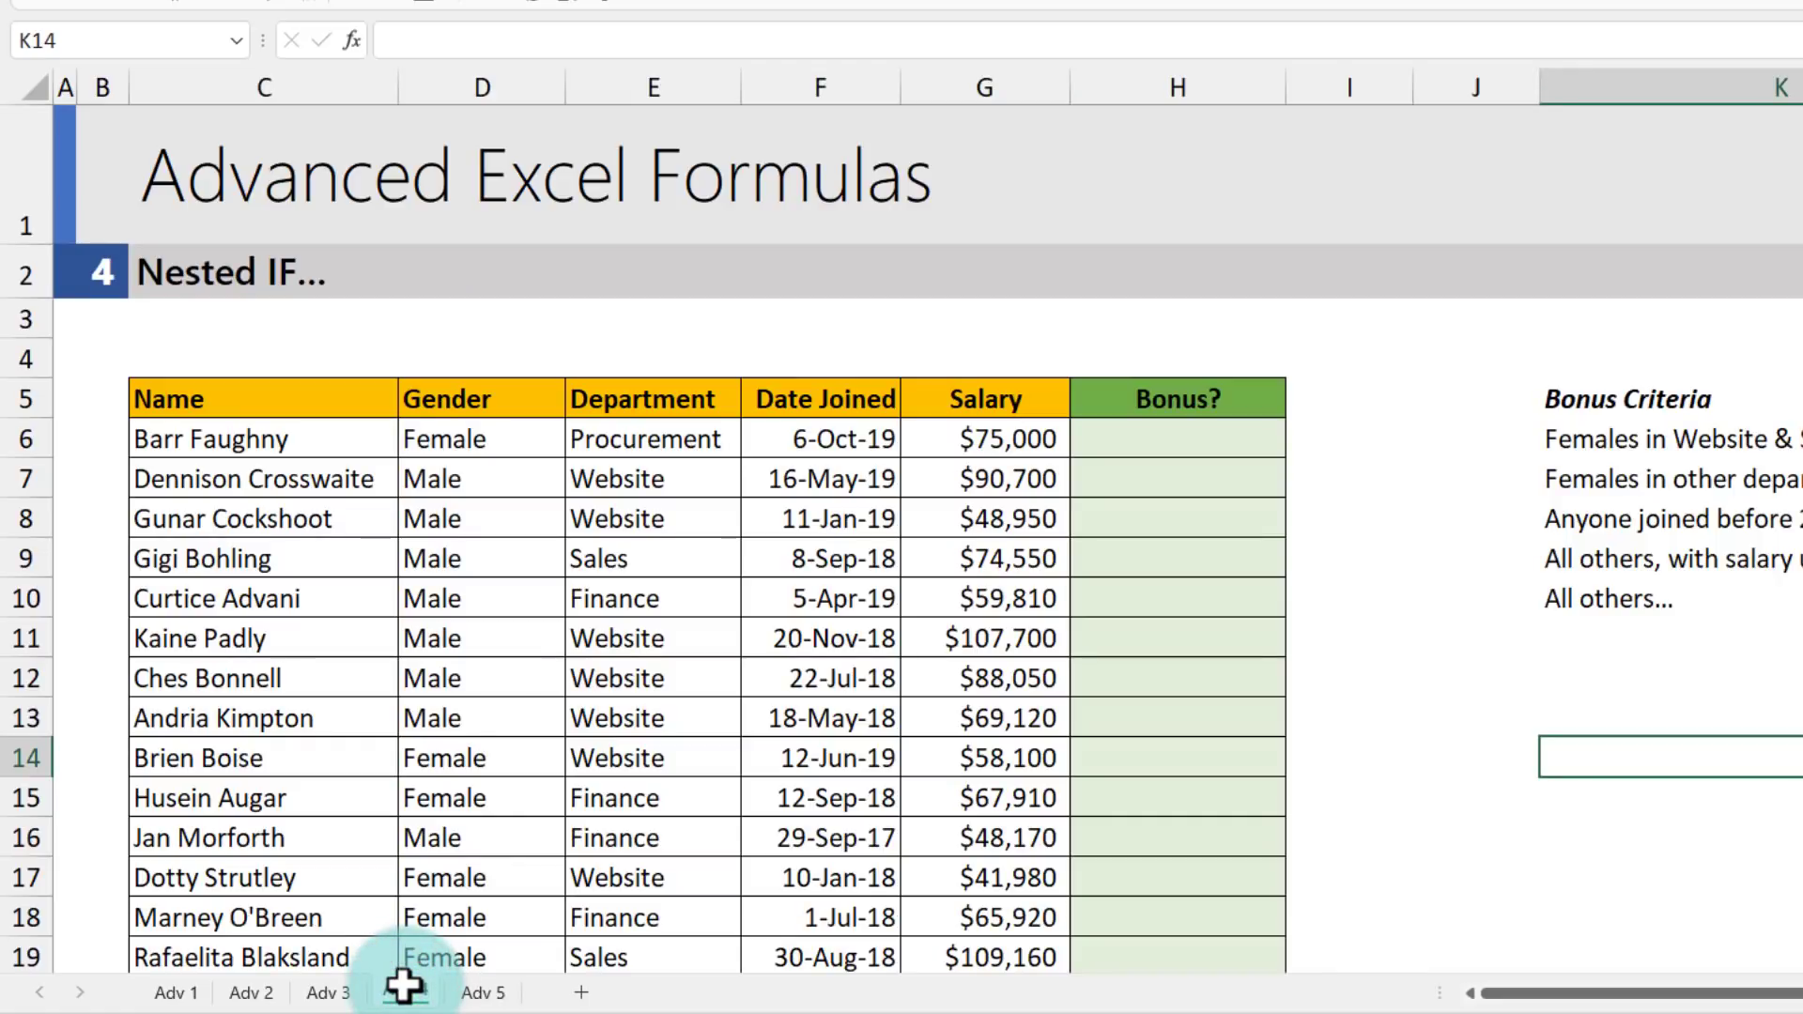
# - Examine the student and GPA list on the Adv 1 sheet from the first to the last row
pyautogui.click(483, 991)
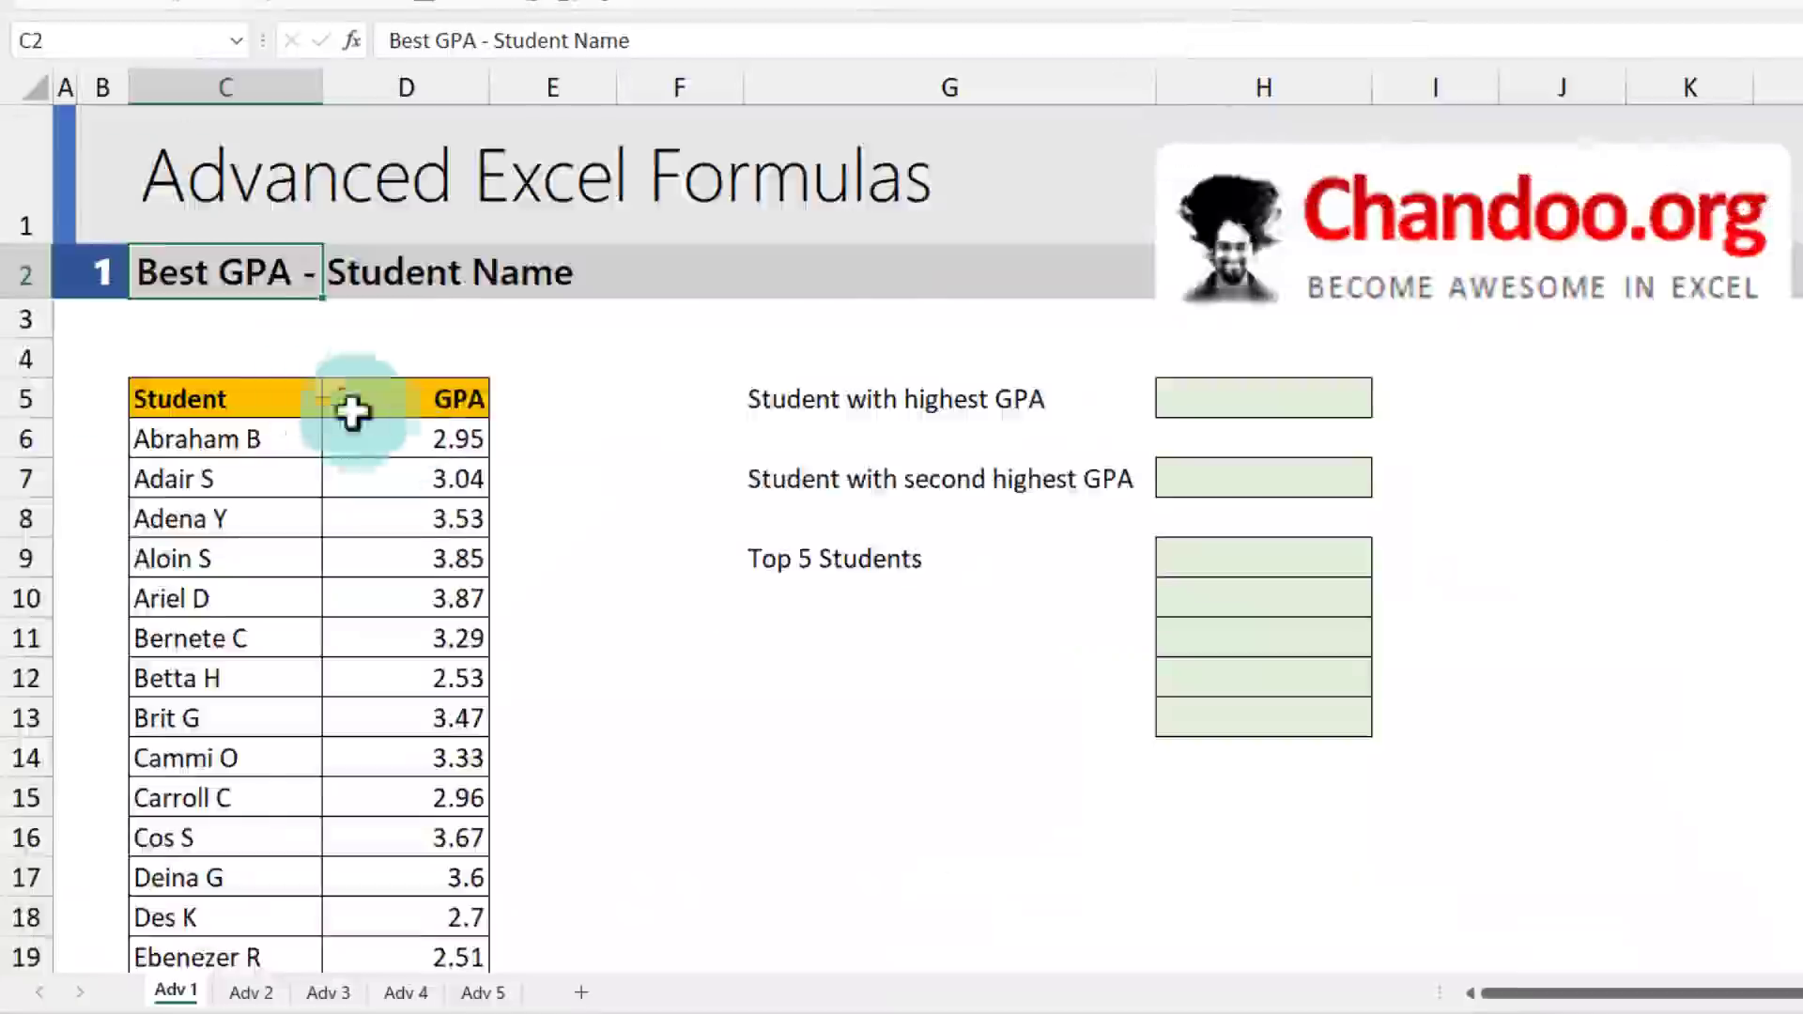
pyautogui.scroll(-2, 210, 306)
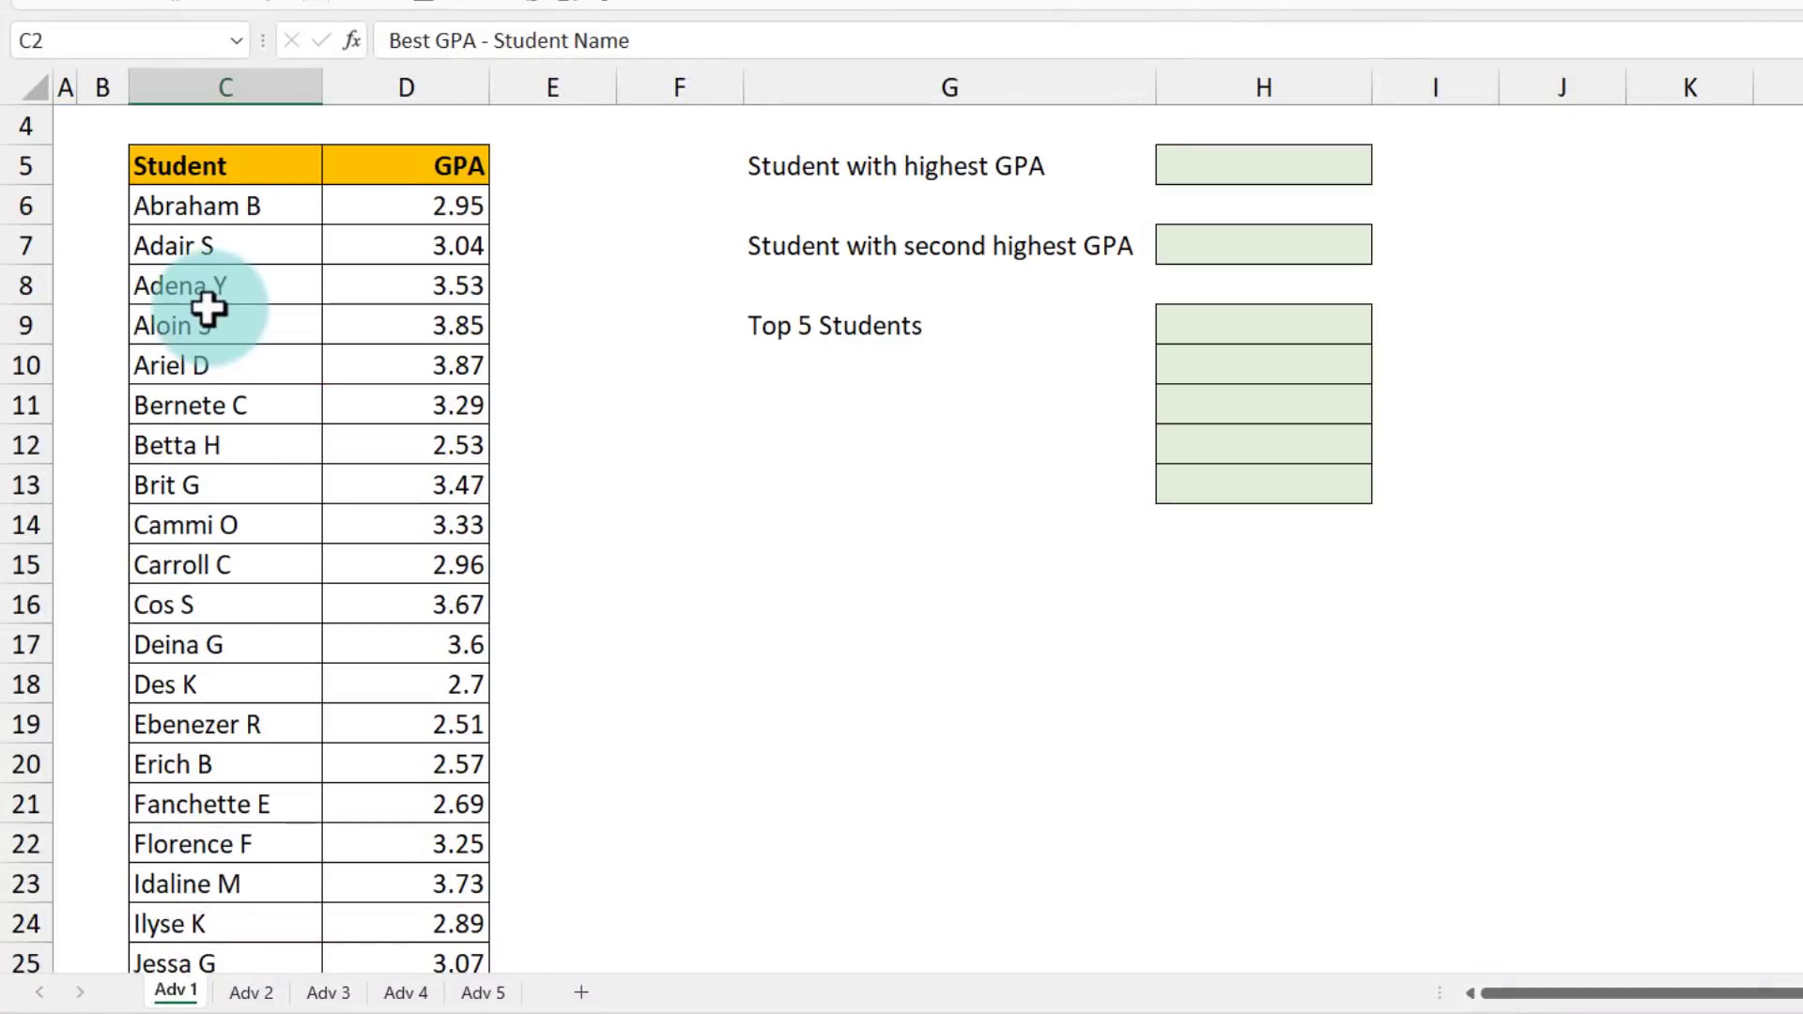
pyautogui.scroll(2, 208, 309)
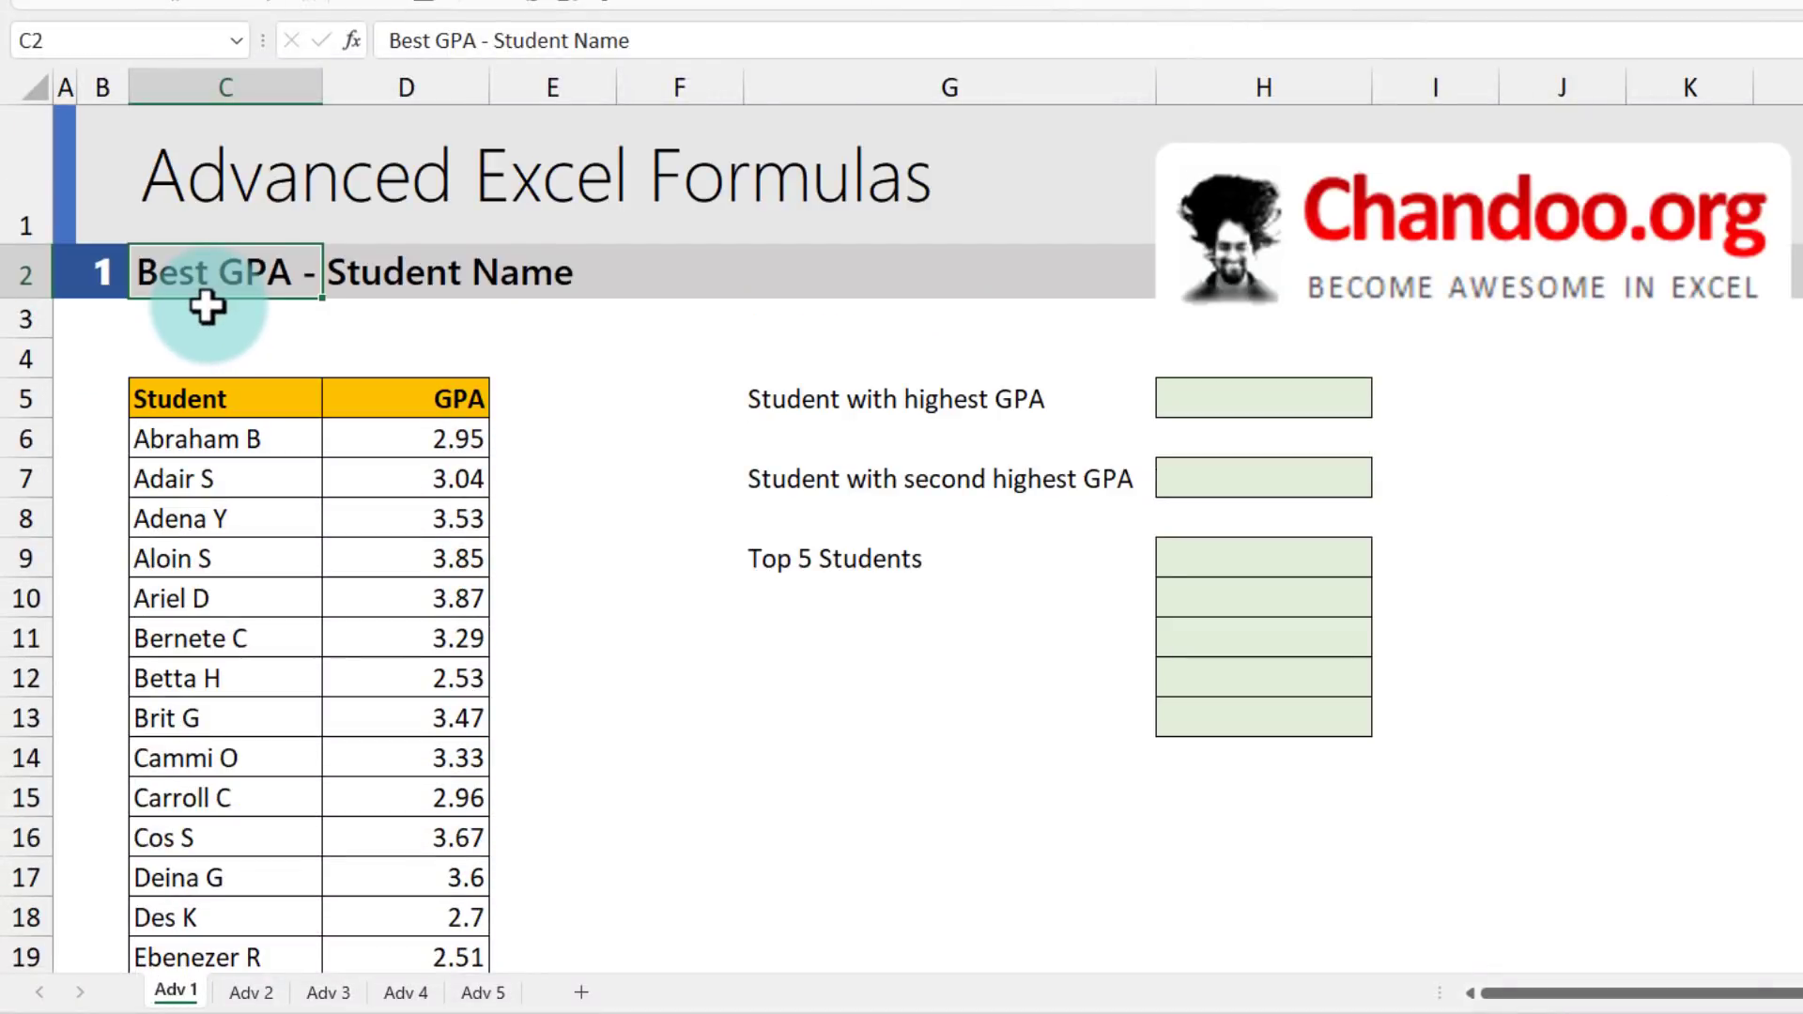
pyautogui.click(218, 438)
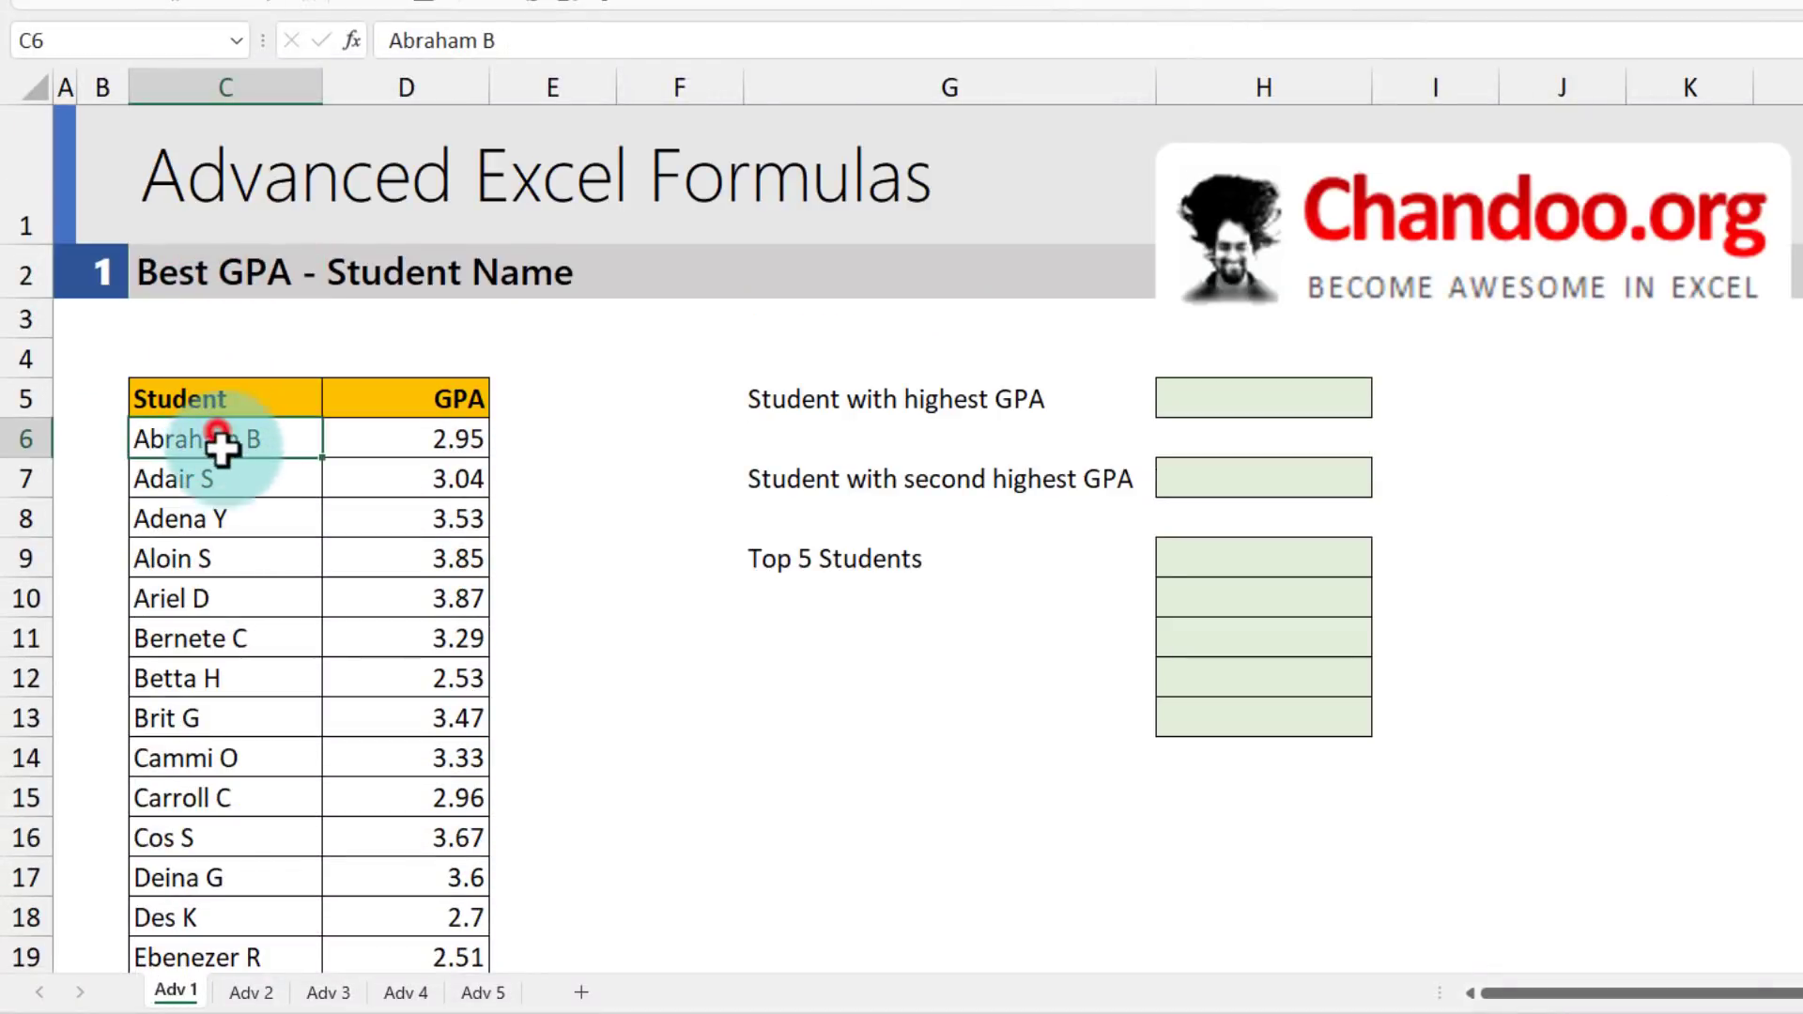
pyautogui.click(474, 437)
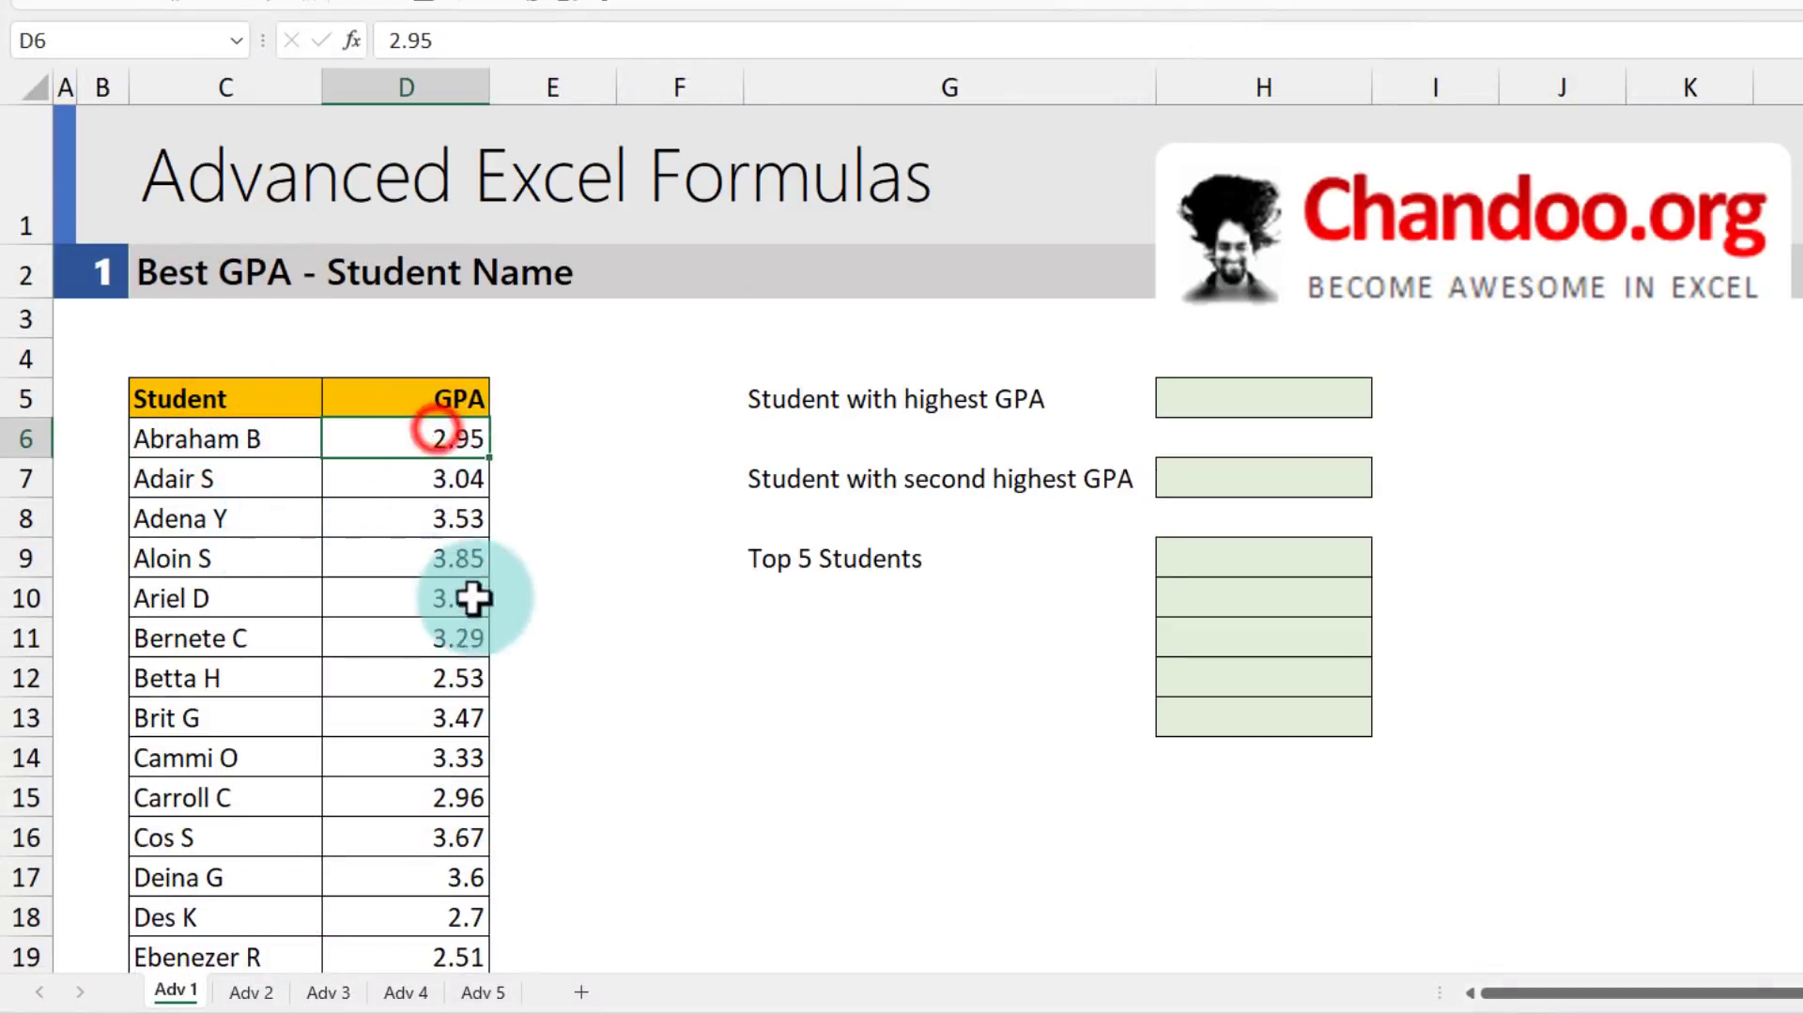
pyautogui.scroll(-10, 476, 611)
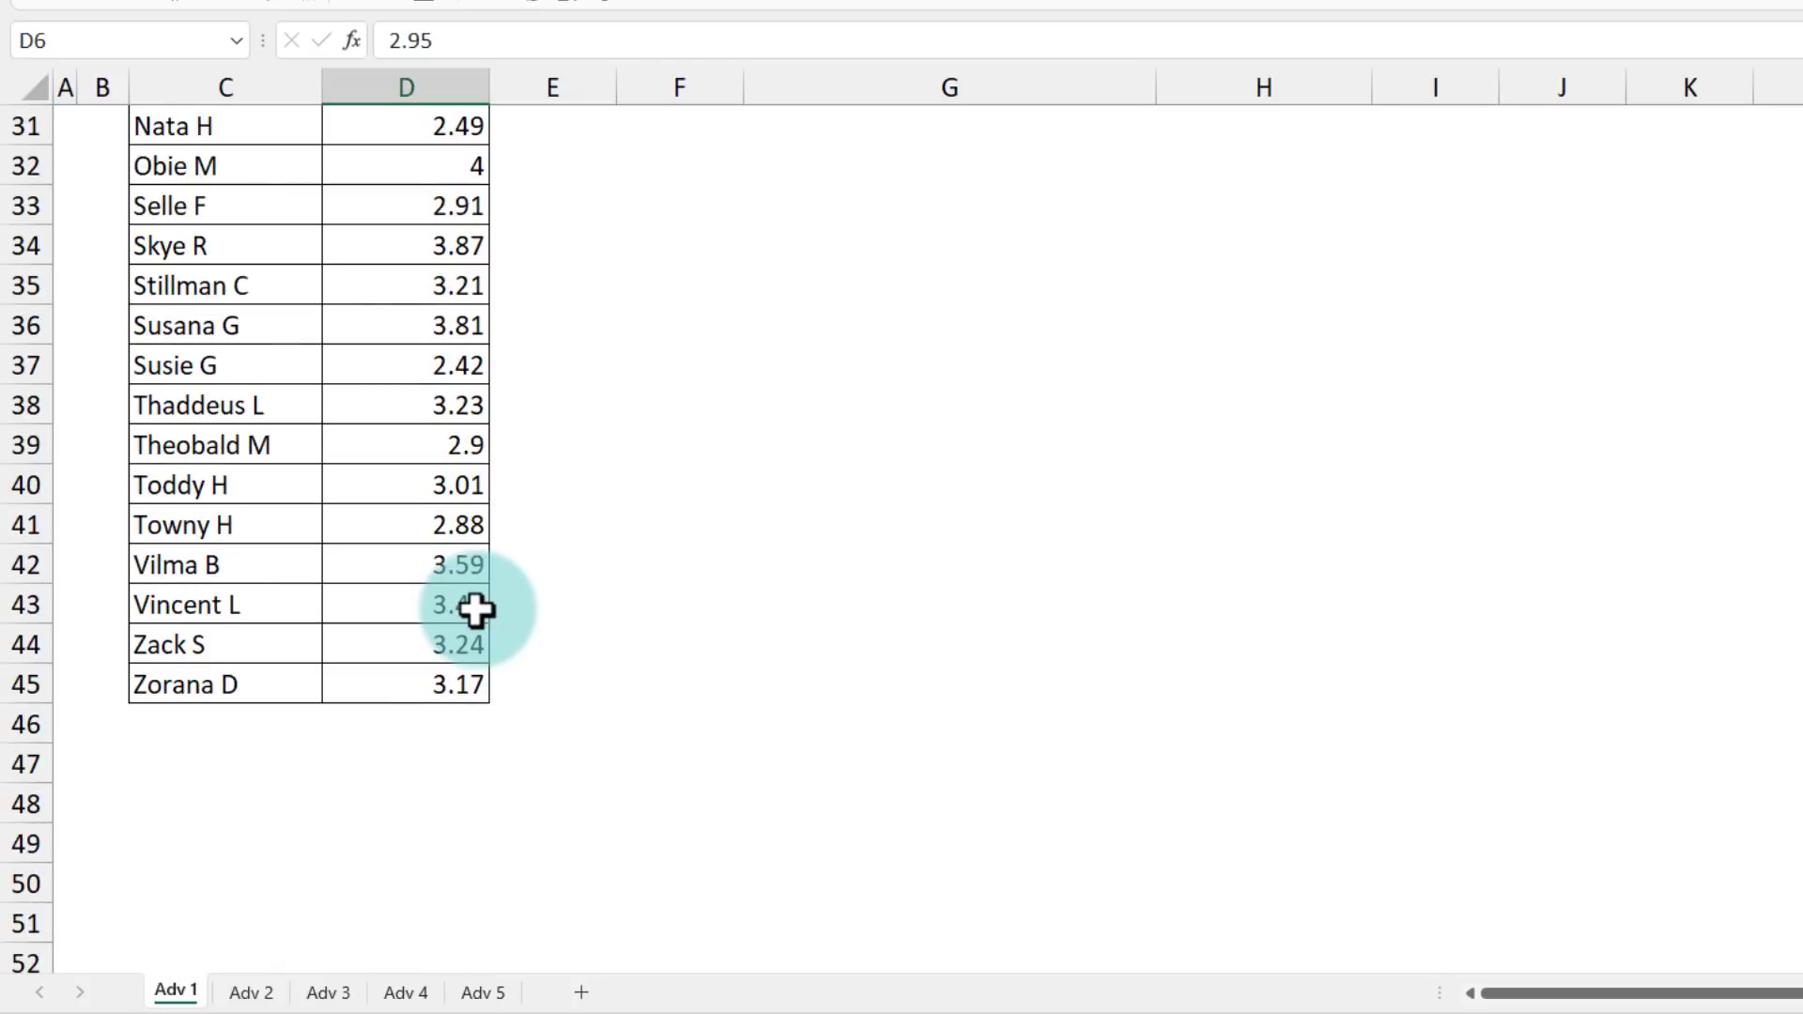
pyautogui.scroll(10, 476, 610)
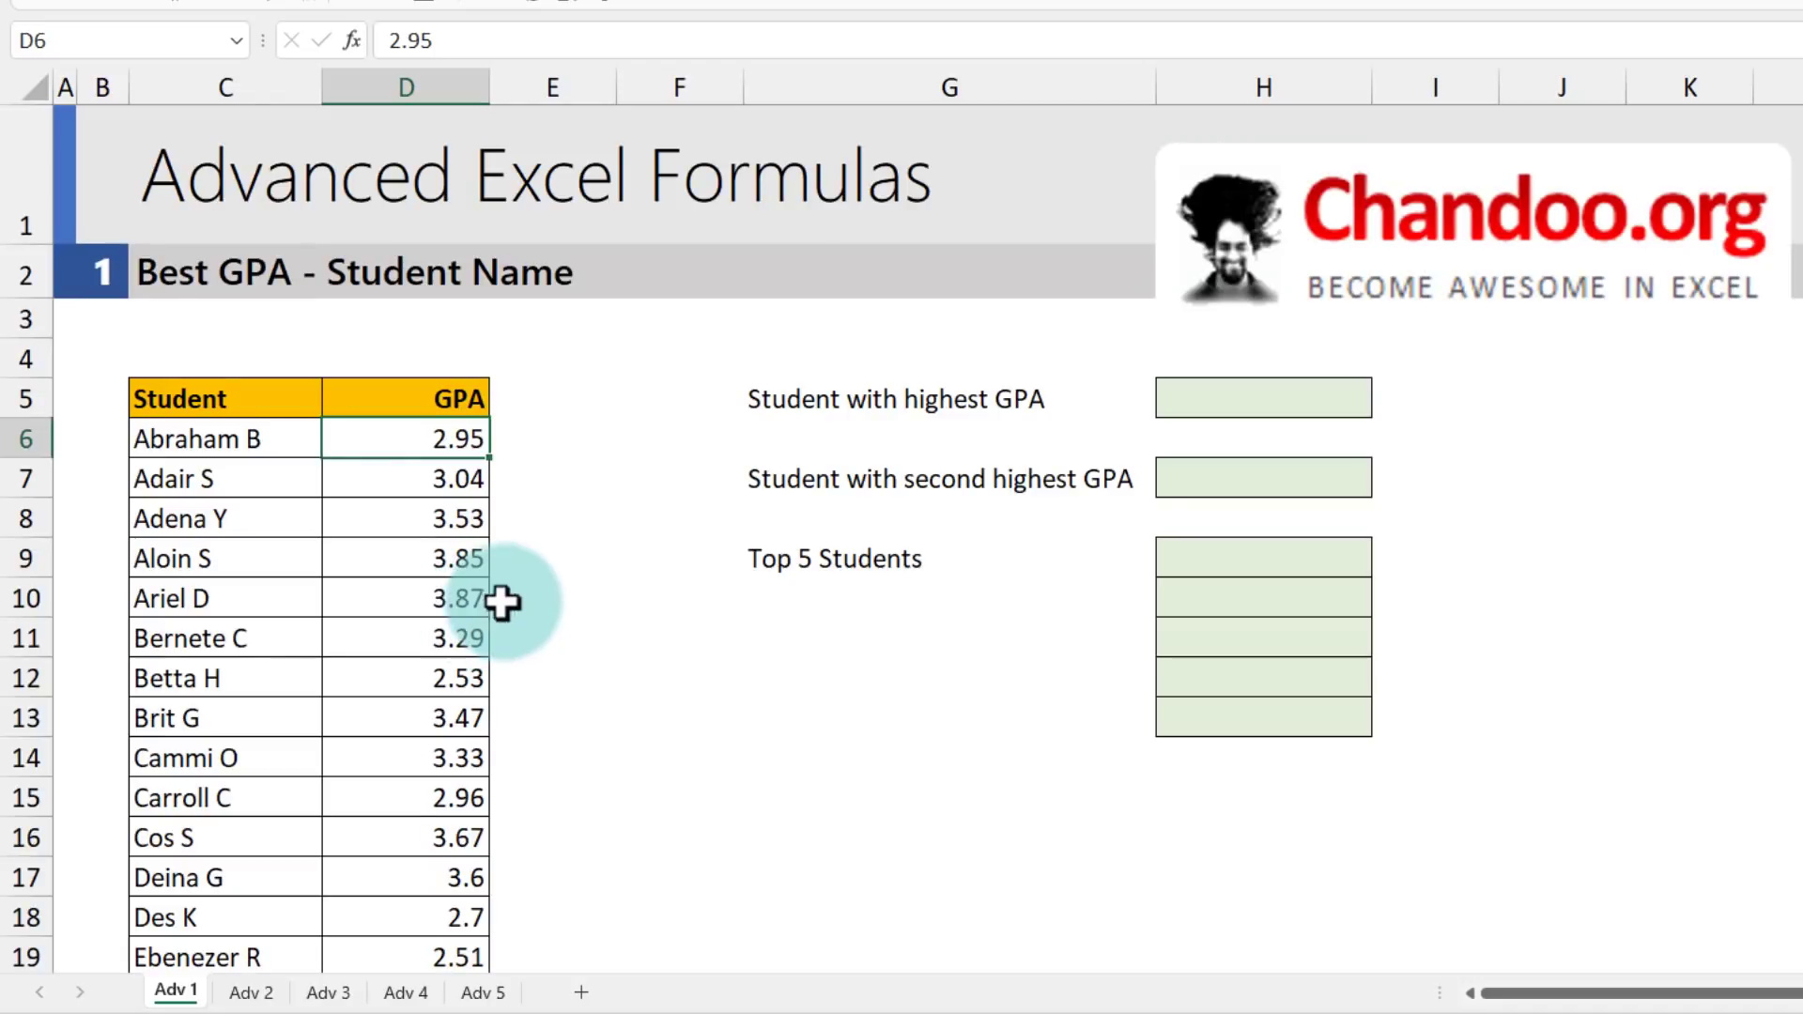
# - Try =MAX(D6:D45) in cell H5 for the highest GPA and clear the cell again
pyautogui.click(1197, 397)
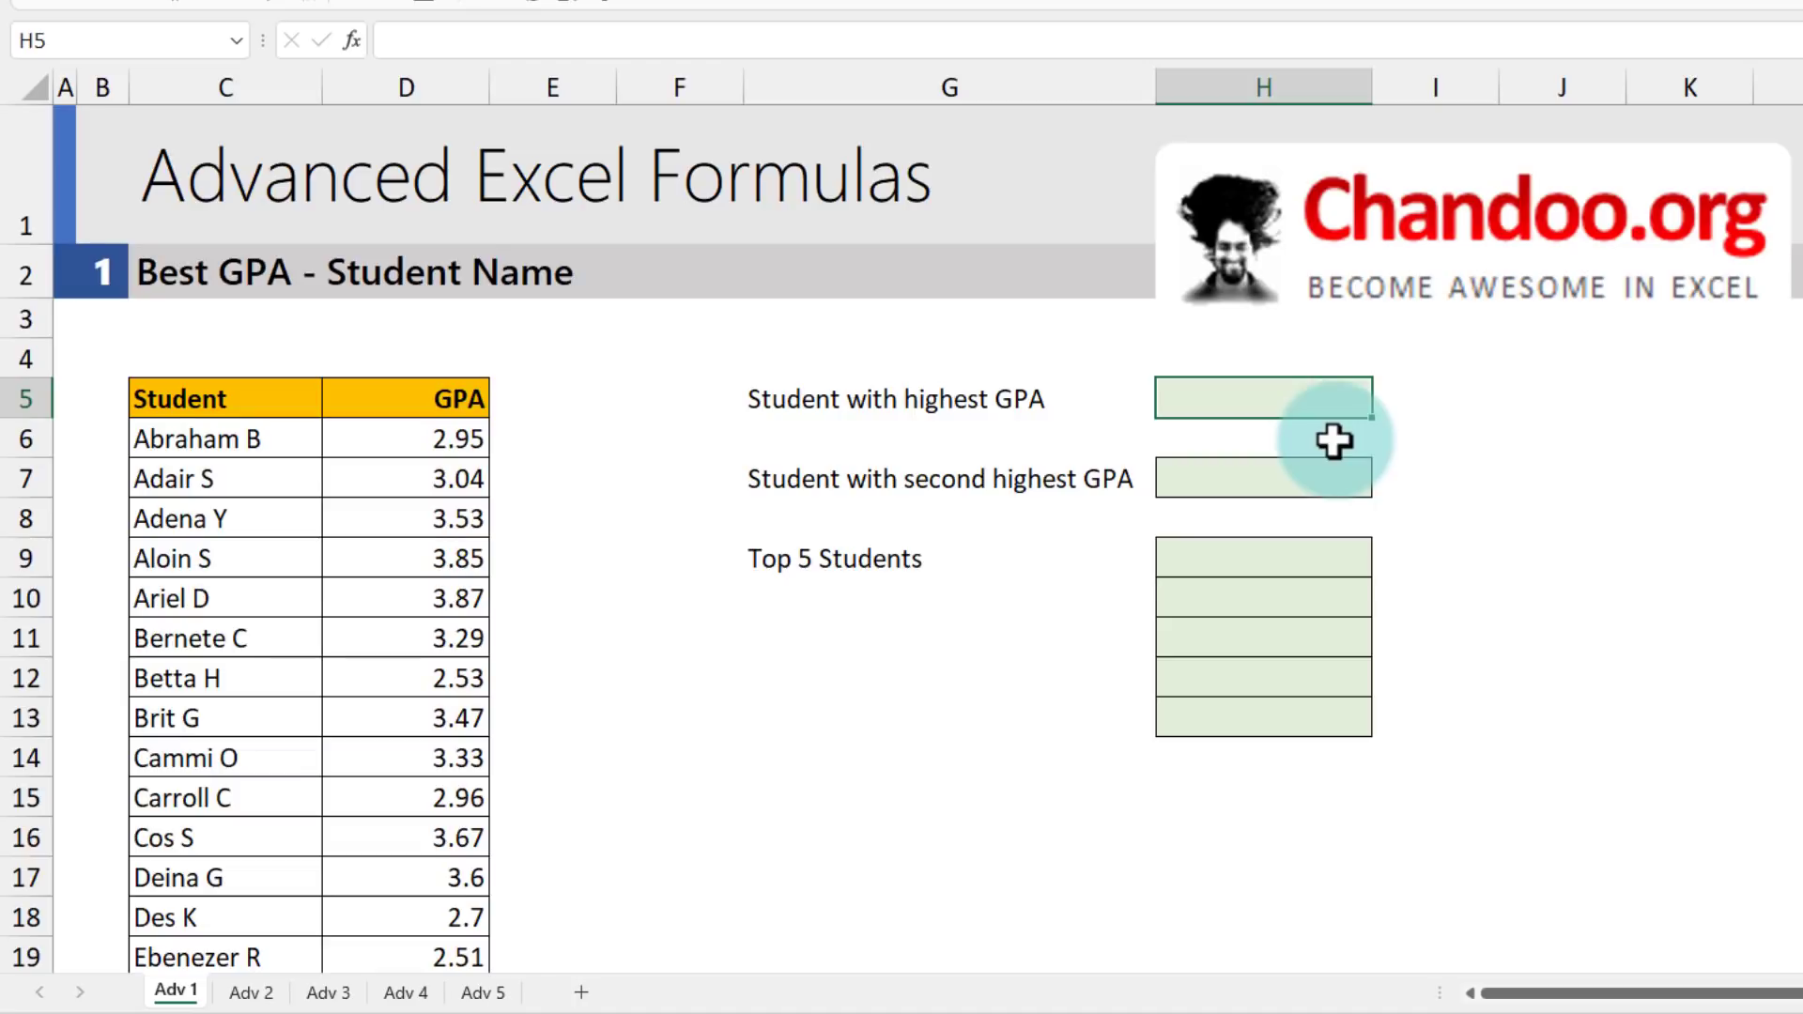
pyautogui.write('=max')
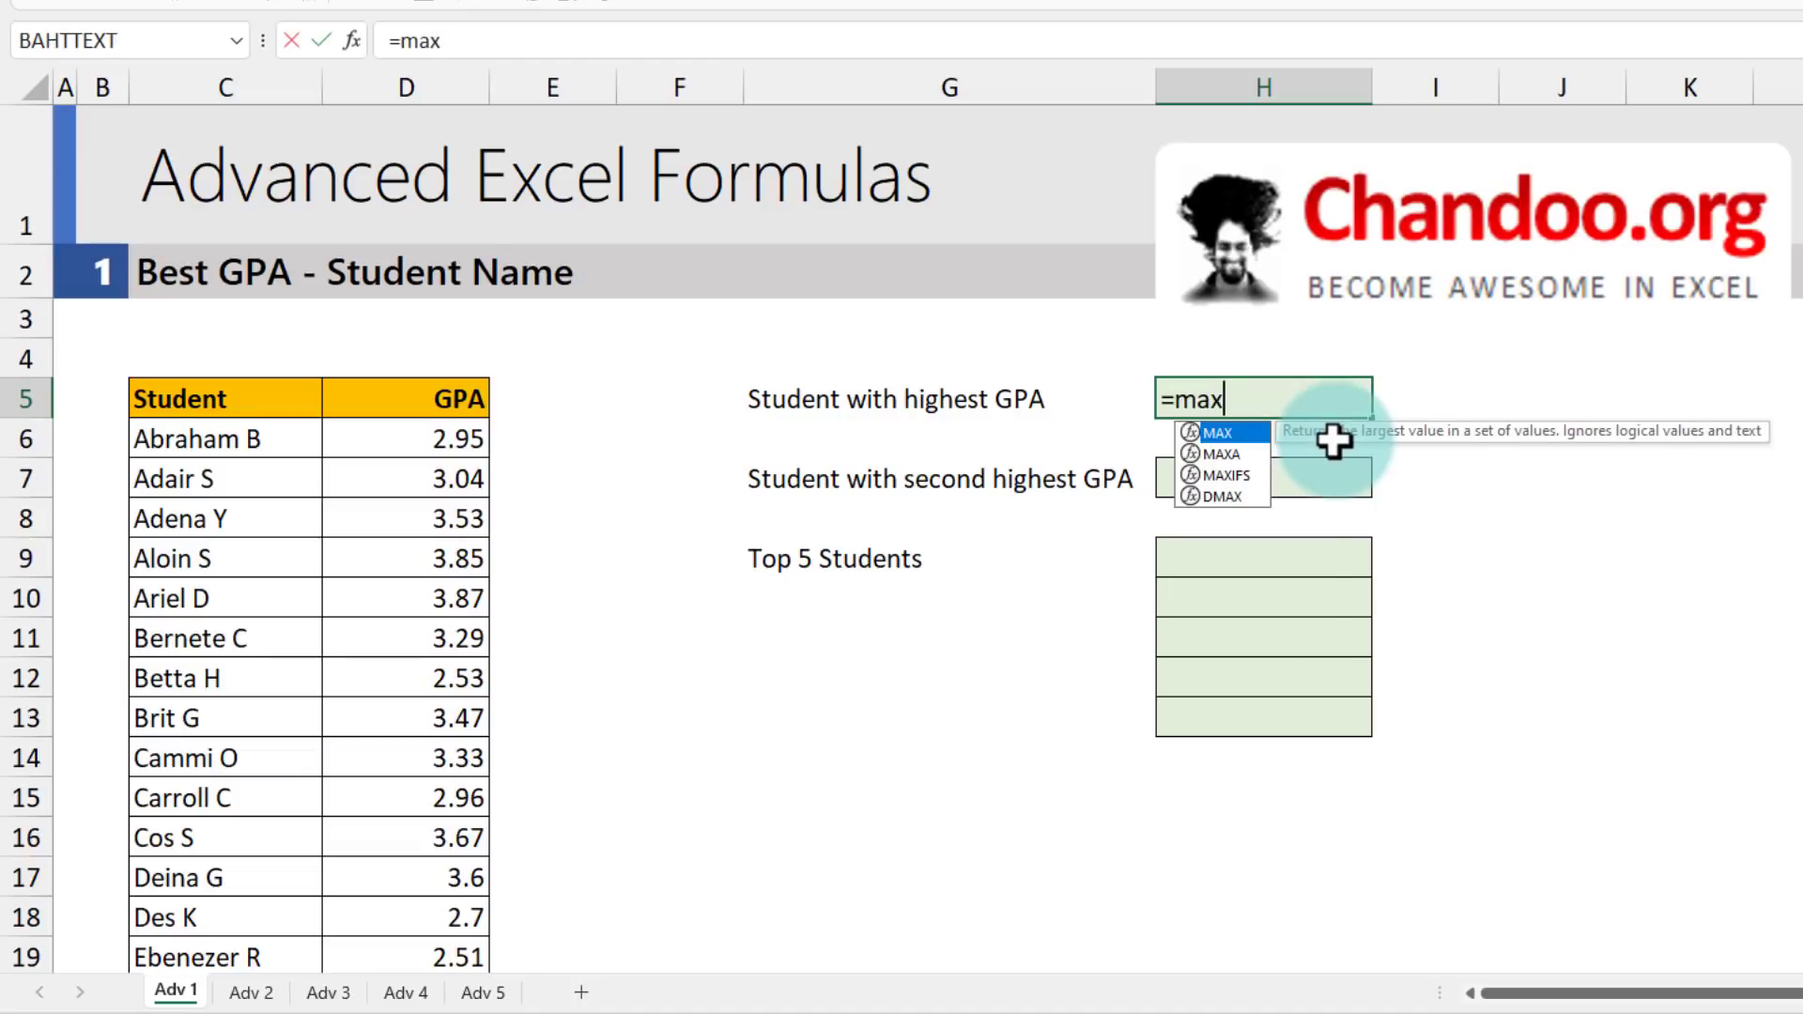
pyautogui.press('Tab')
pyautogui.click(465, 442)
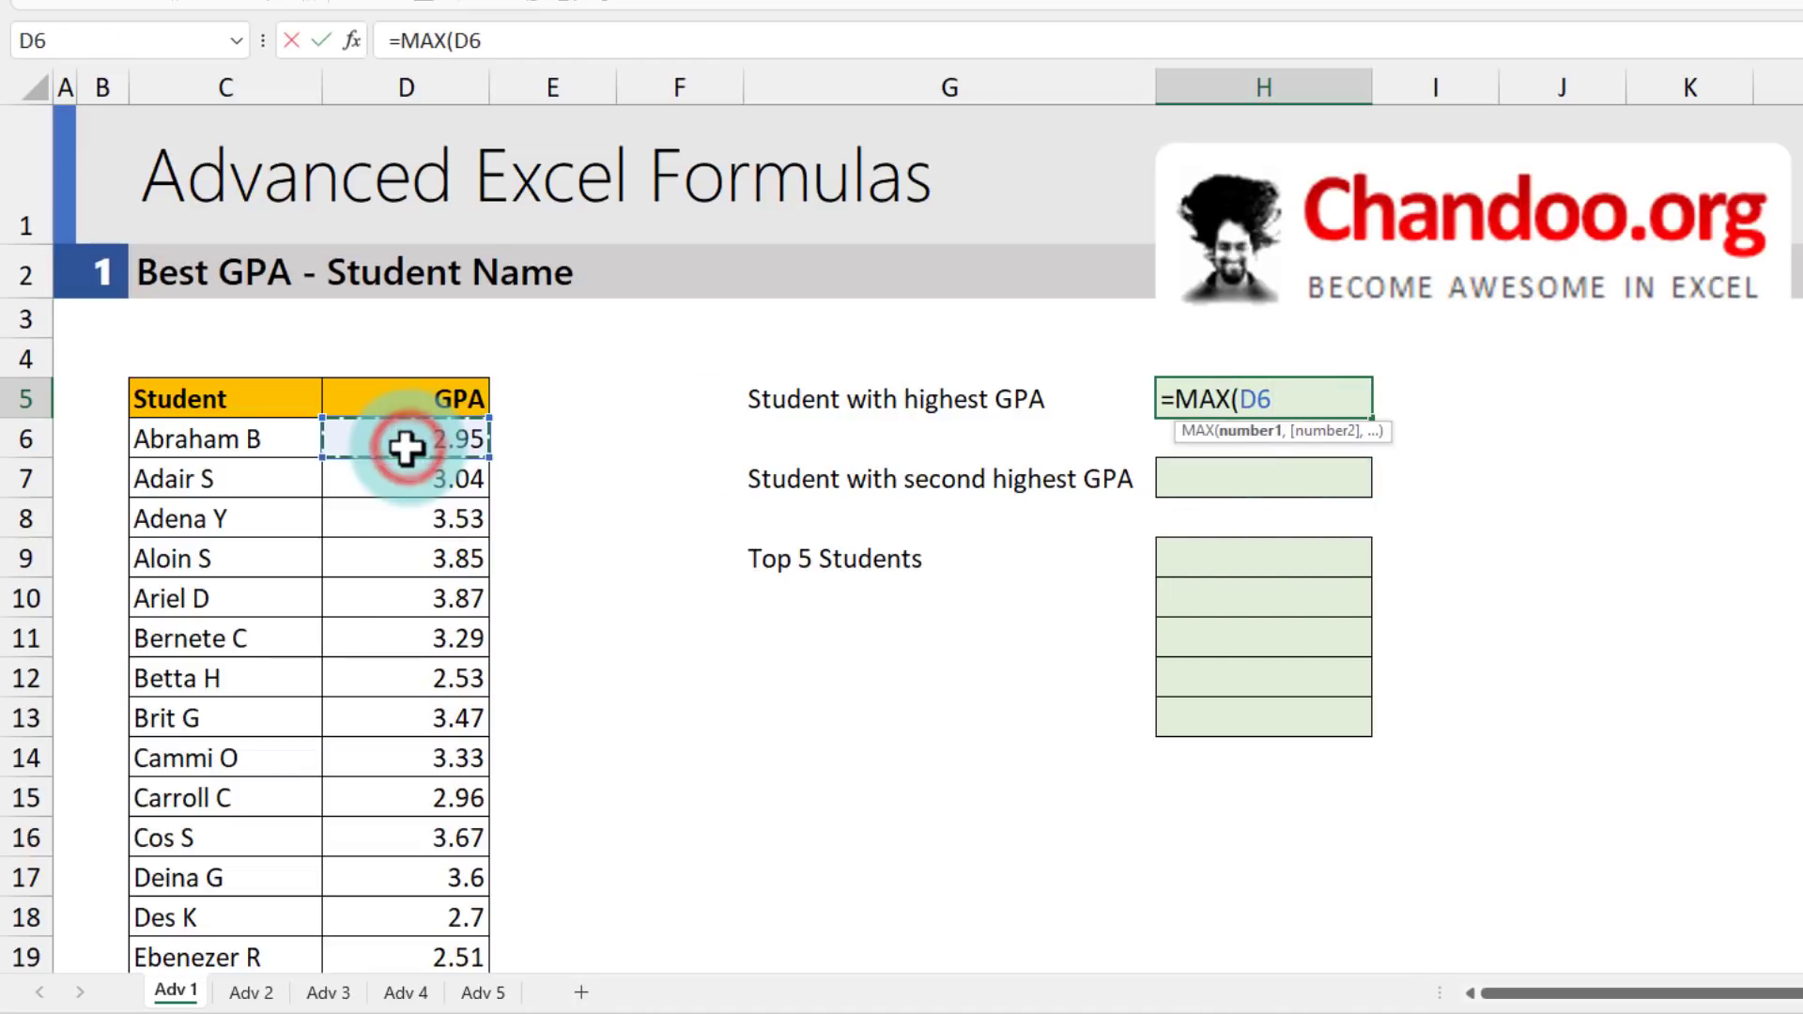
pyautogui.hotkey('ctrl', 'shift', 'Down')
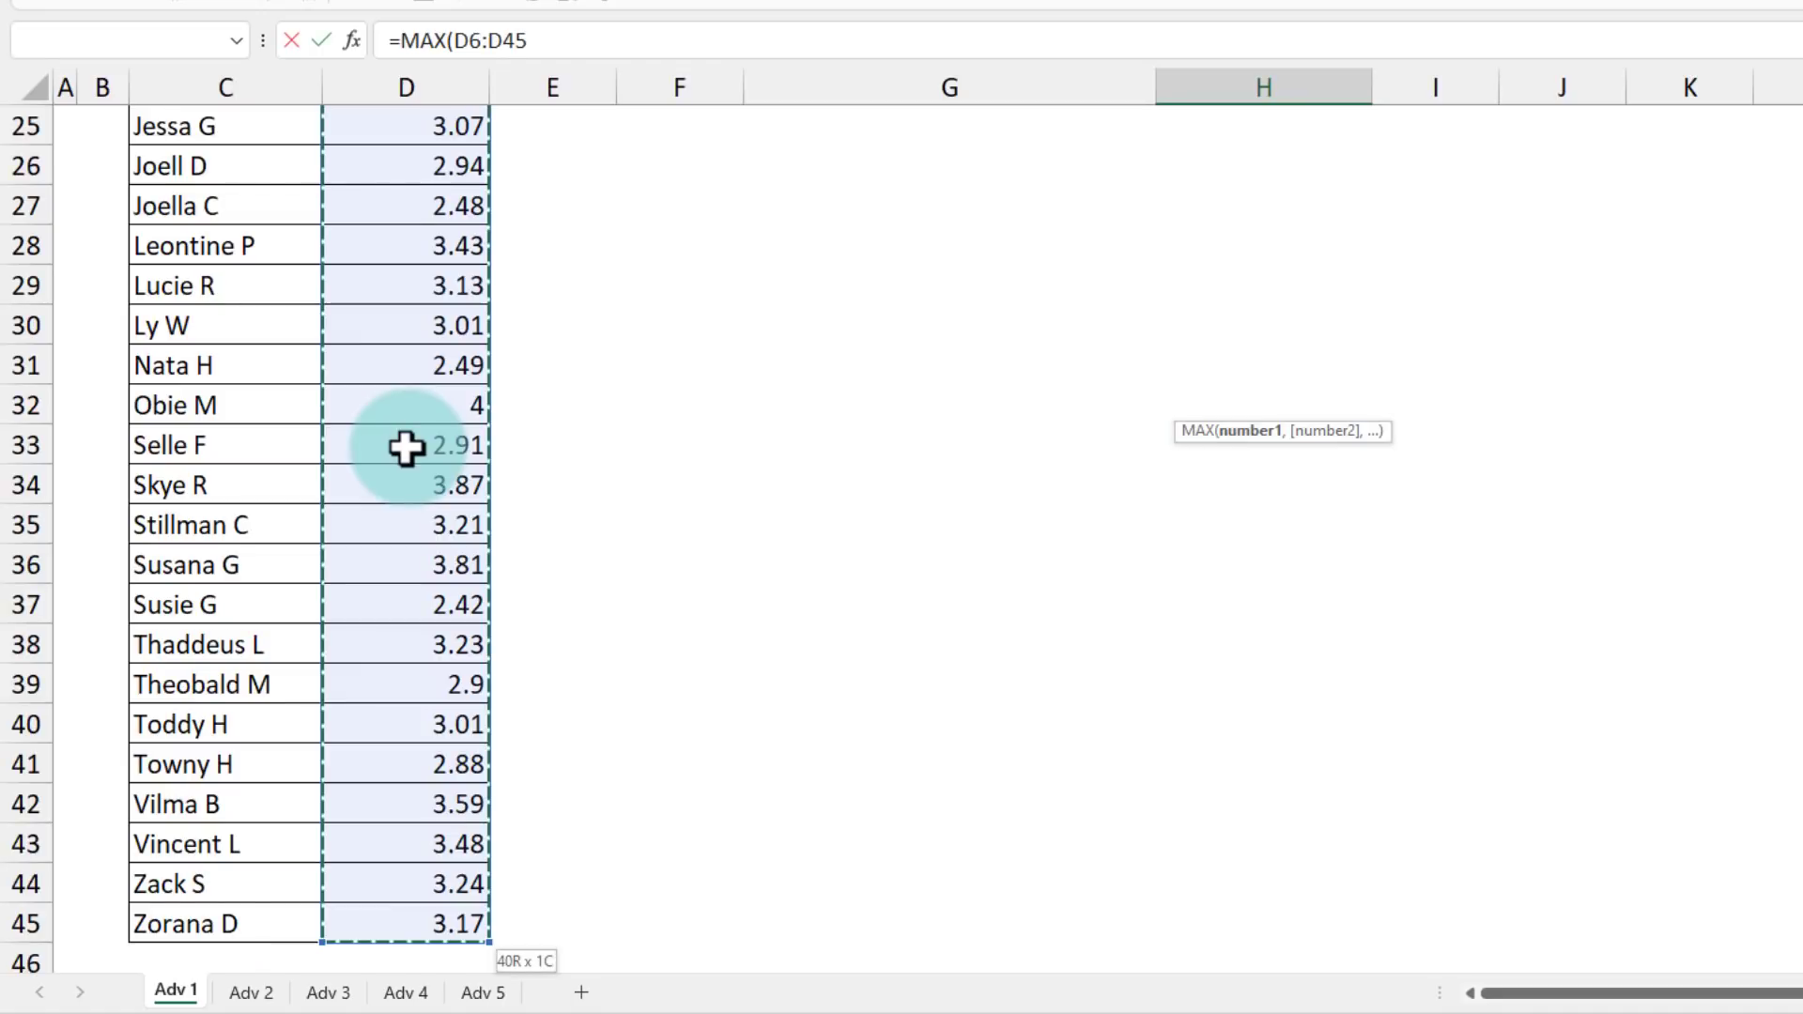
pyautogui.press('Return')
pyautogui.scroll(2, 406, 448)
pyautogui.click(1308, 394)
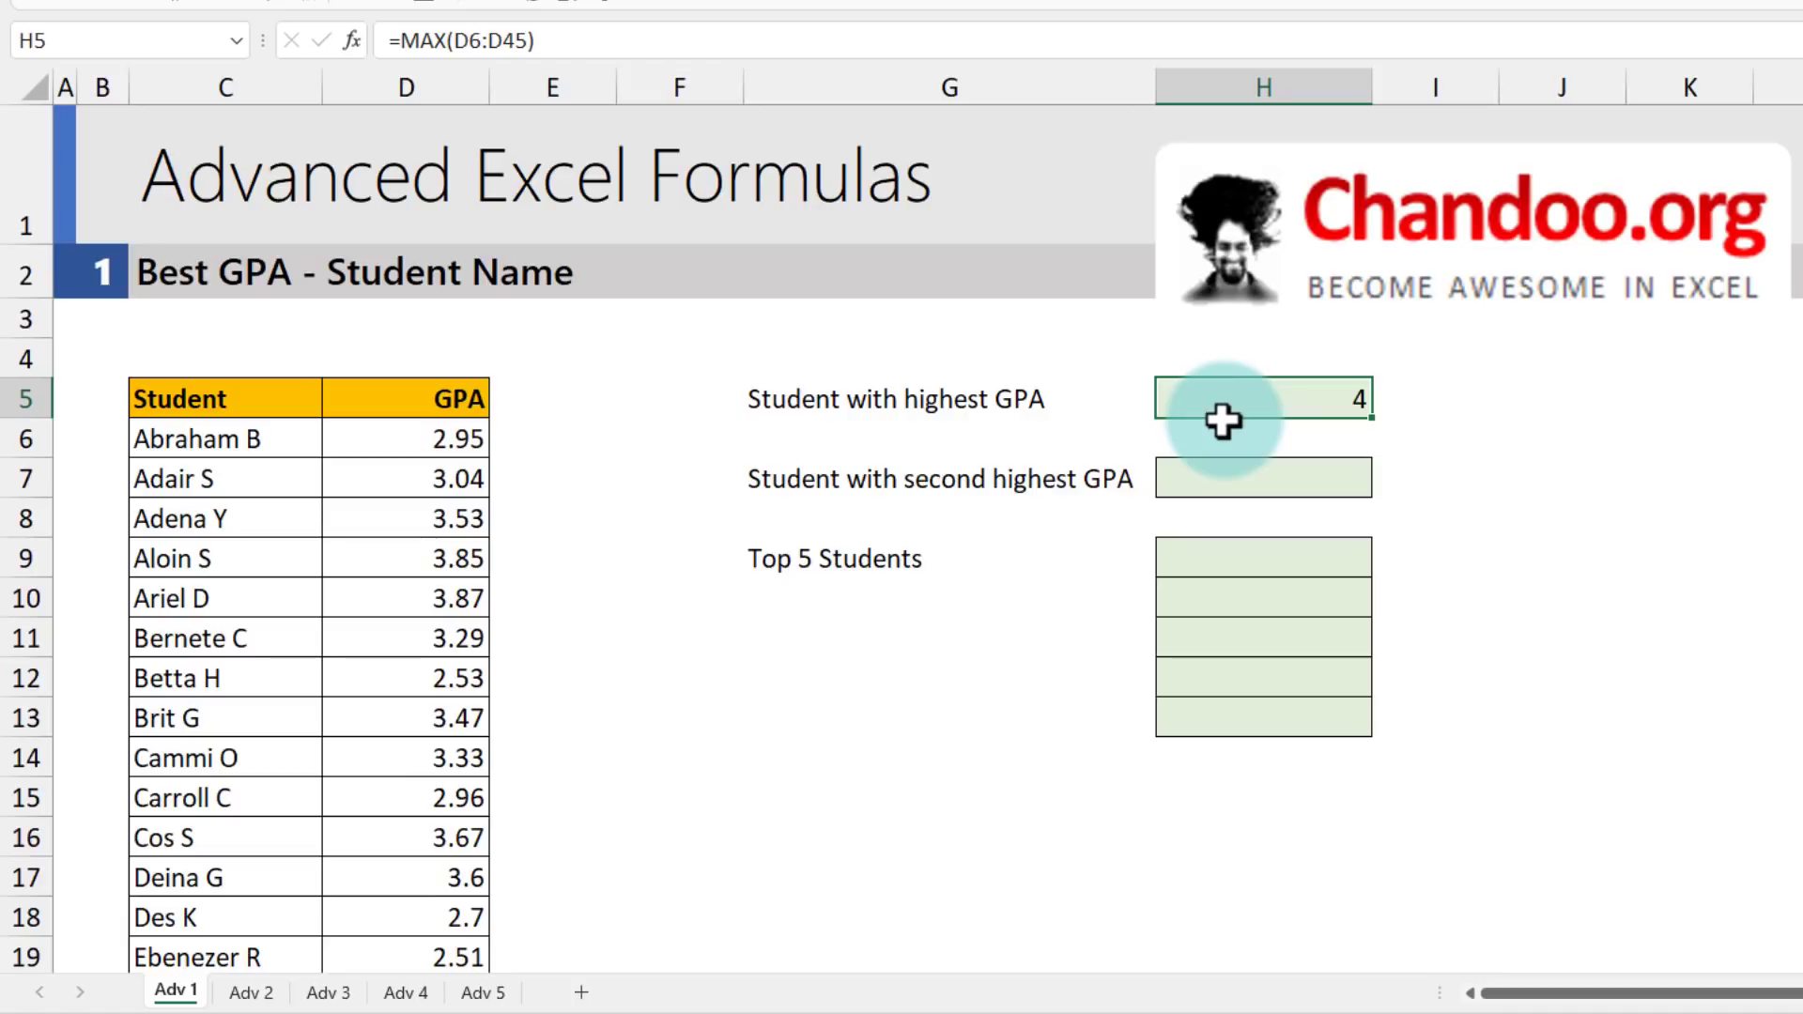
pyautogui.press('Delete')
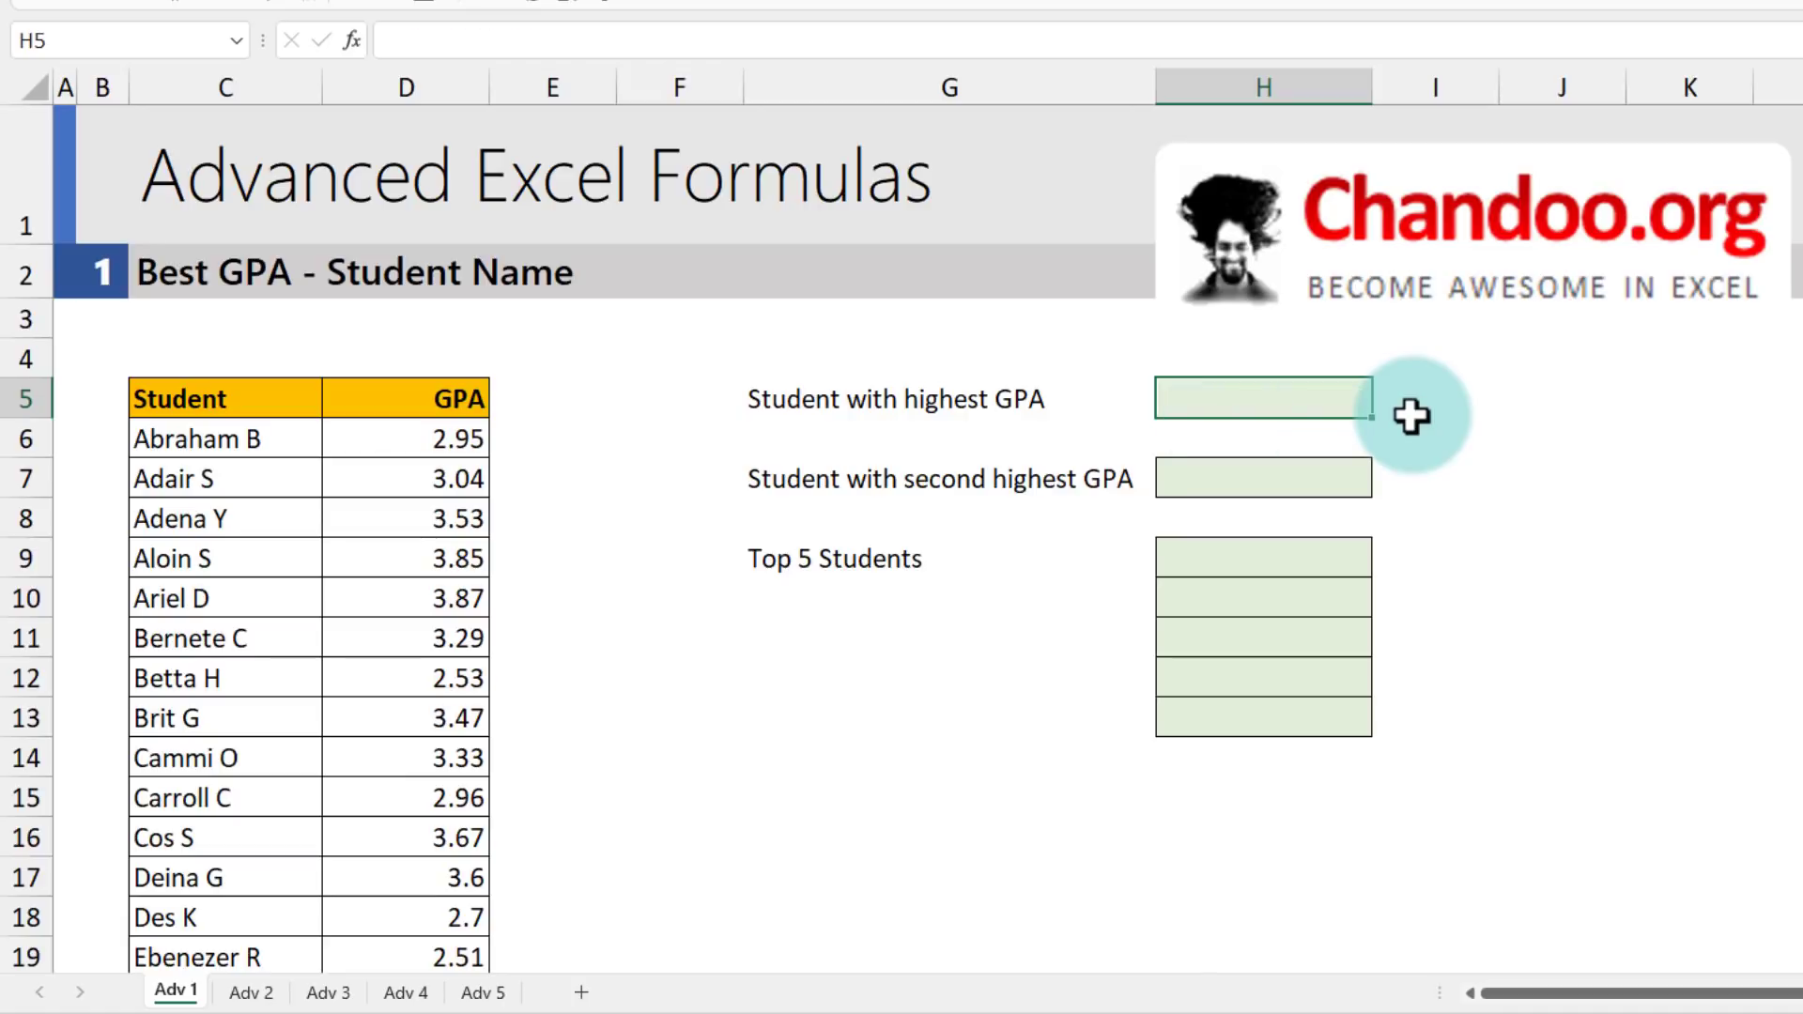
# - Start an XLOOKUP formula in H5 with MAX(D6:D45) as the lookup value
pyautogui.write('=')
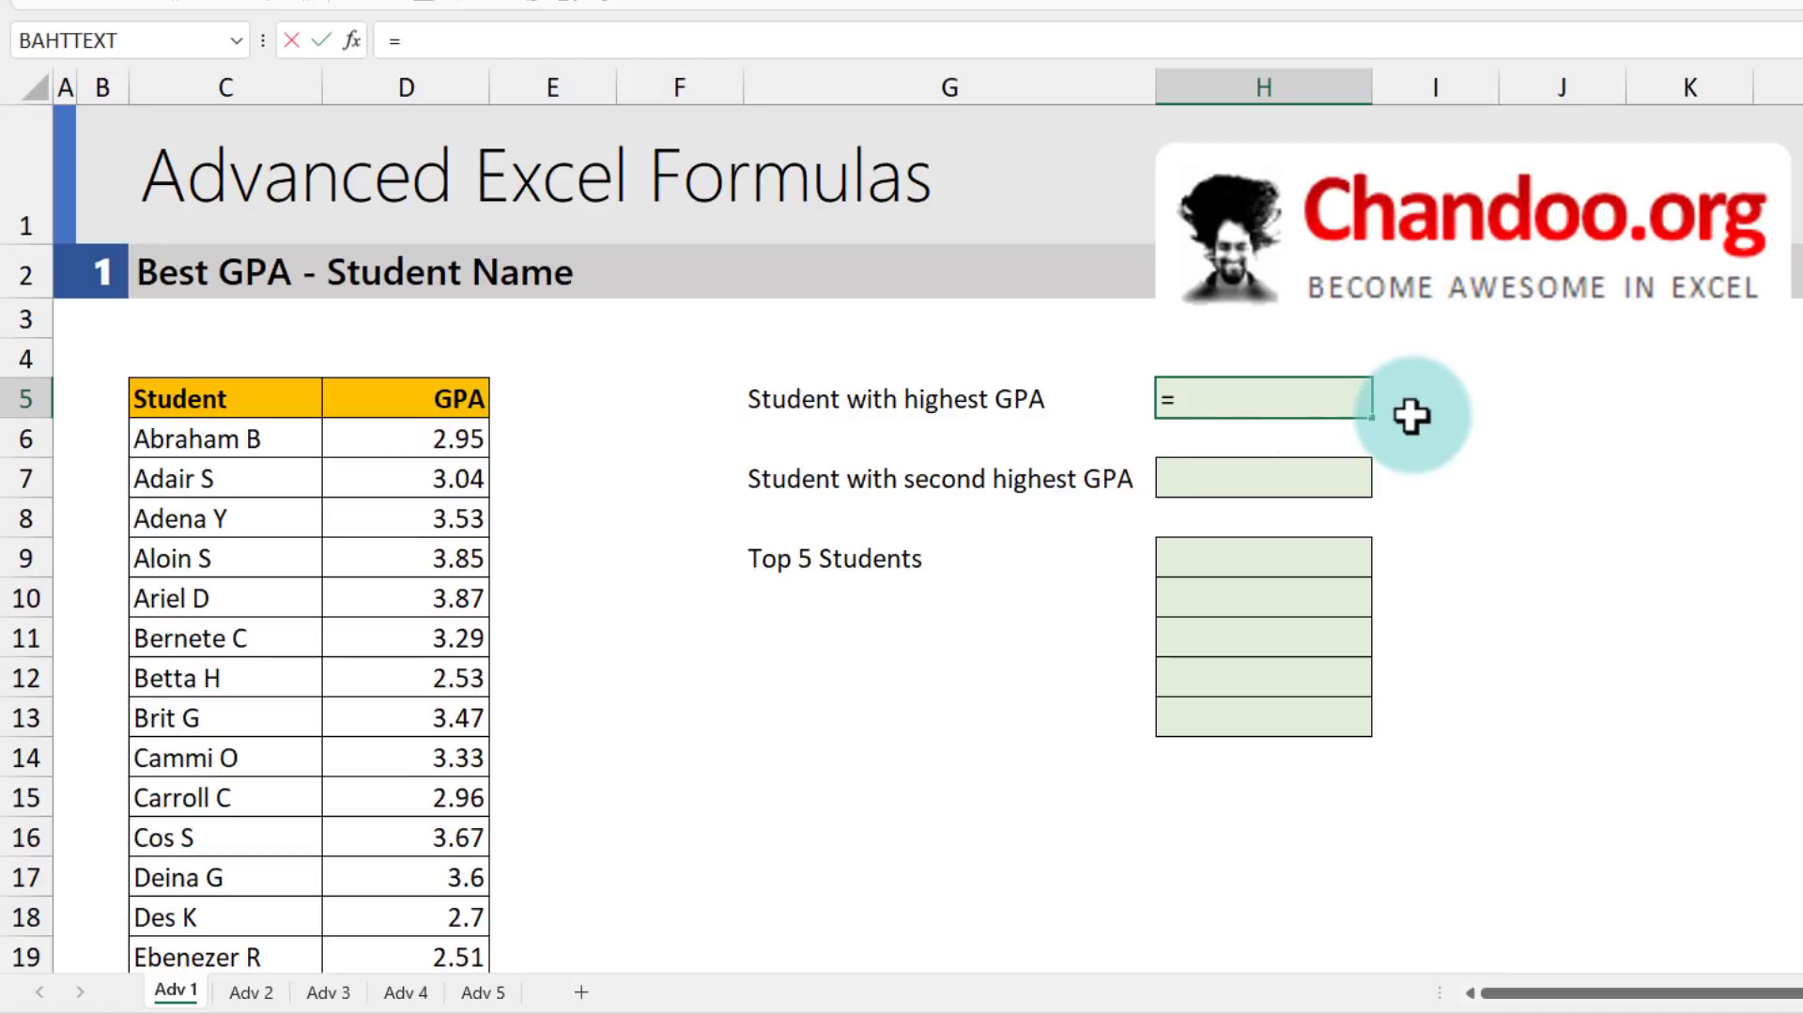
pyautogui.write('xl')
pyautogui.press('Tab')
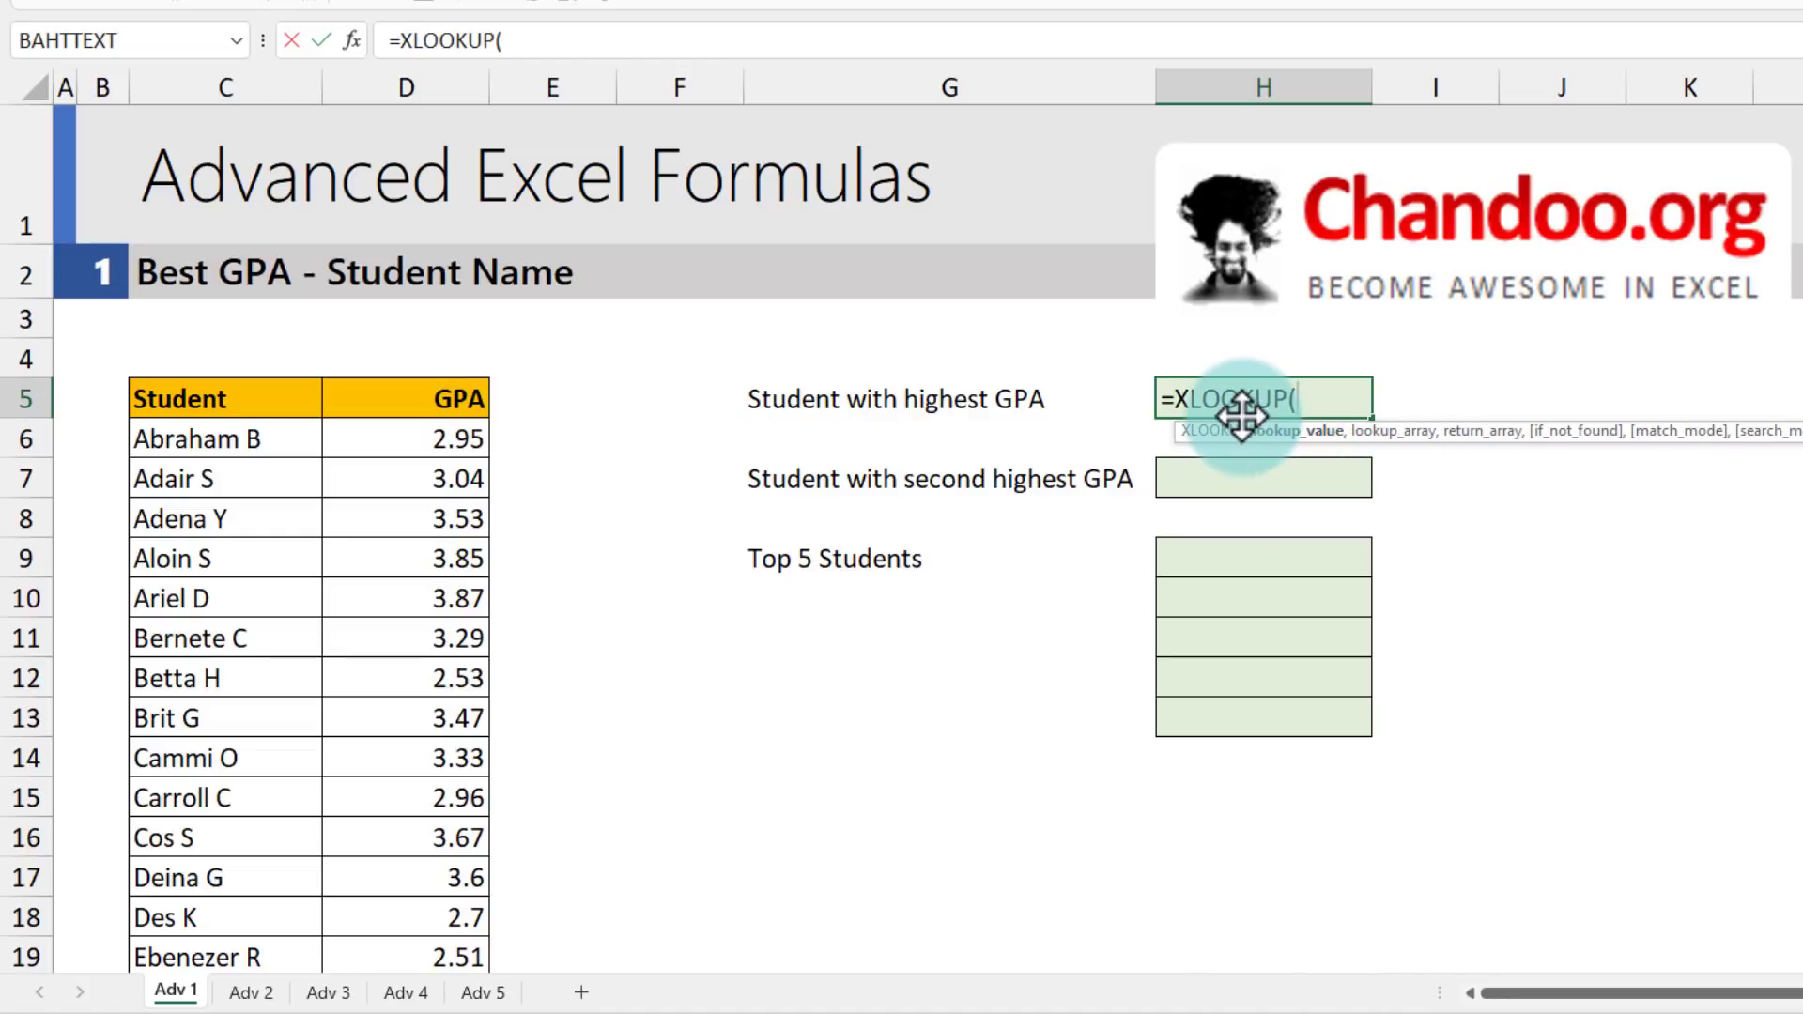
pyautogui.write('4')
pyautogui.press('BackSpace')
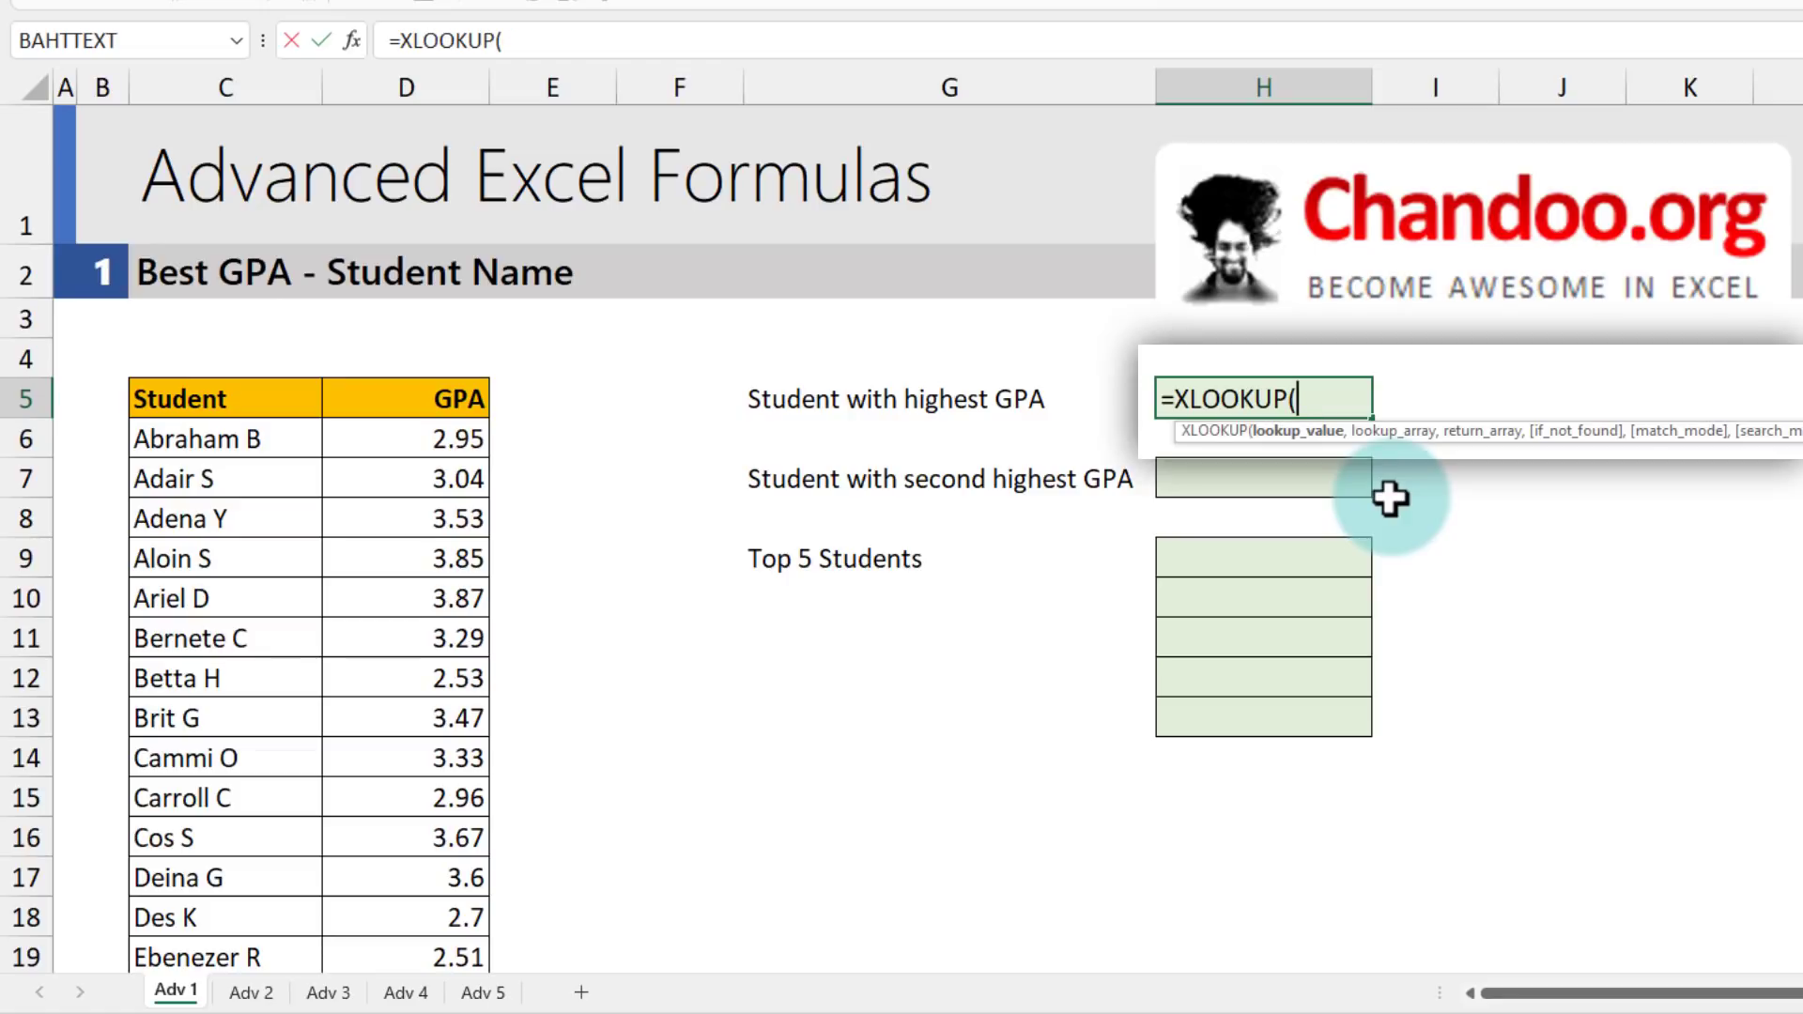
pyautogui.write('ma')
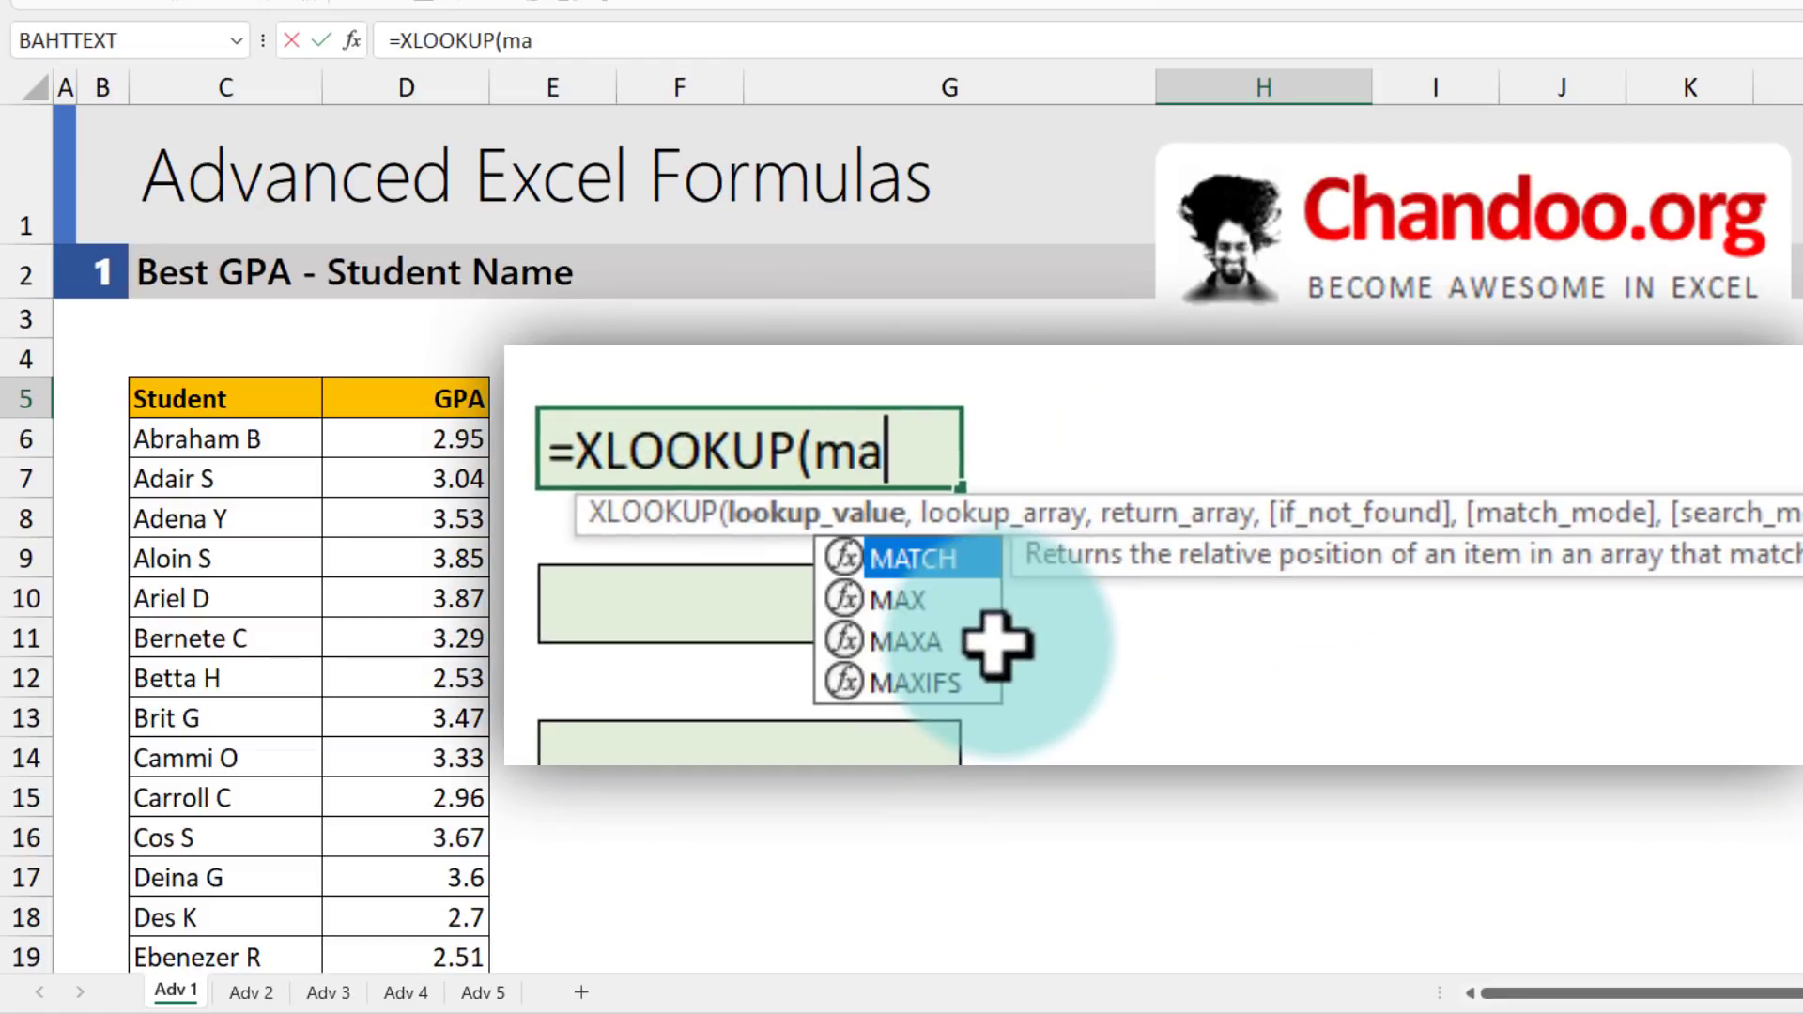
pyautogui.write('x')
pyautogui.press('Tab')
pyautogui.click(415, 429)
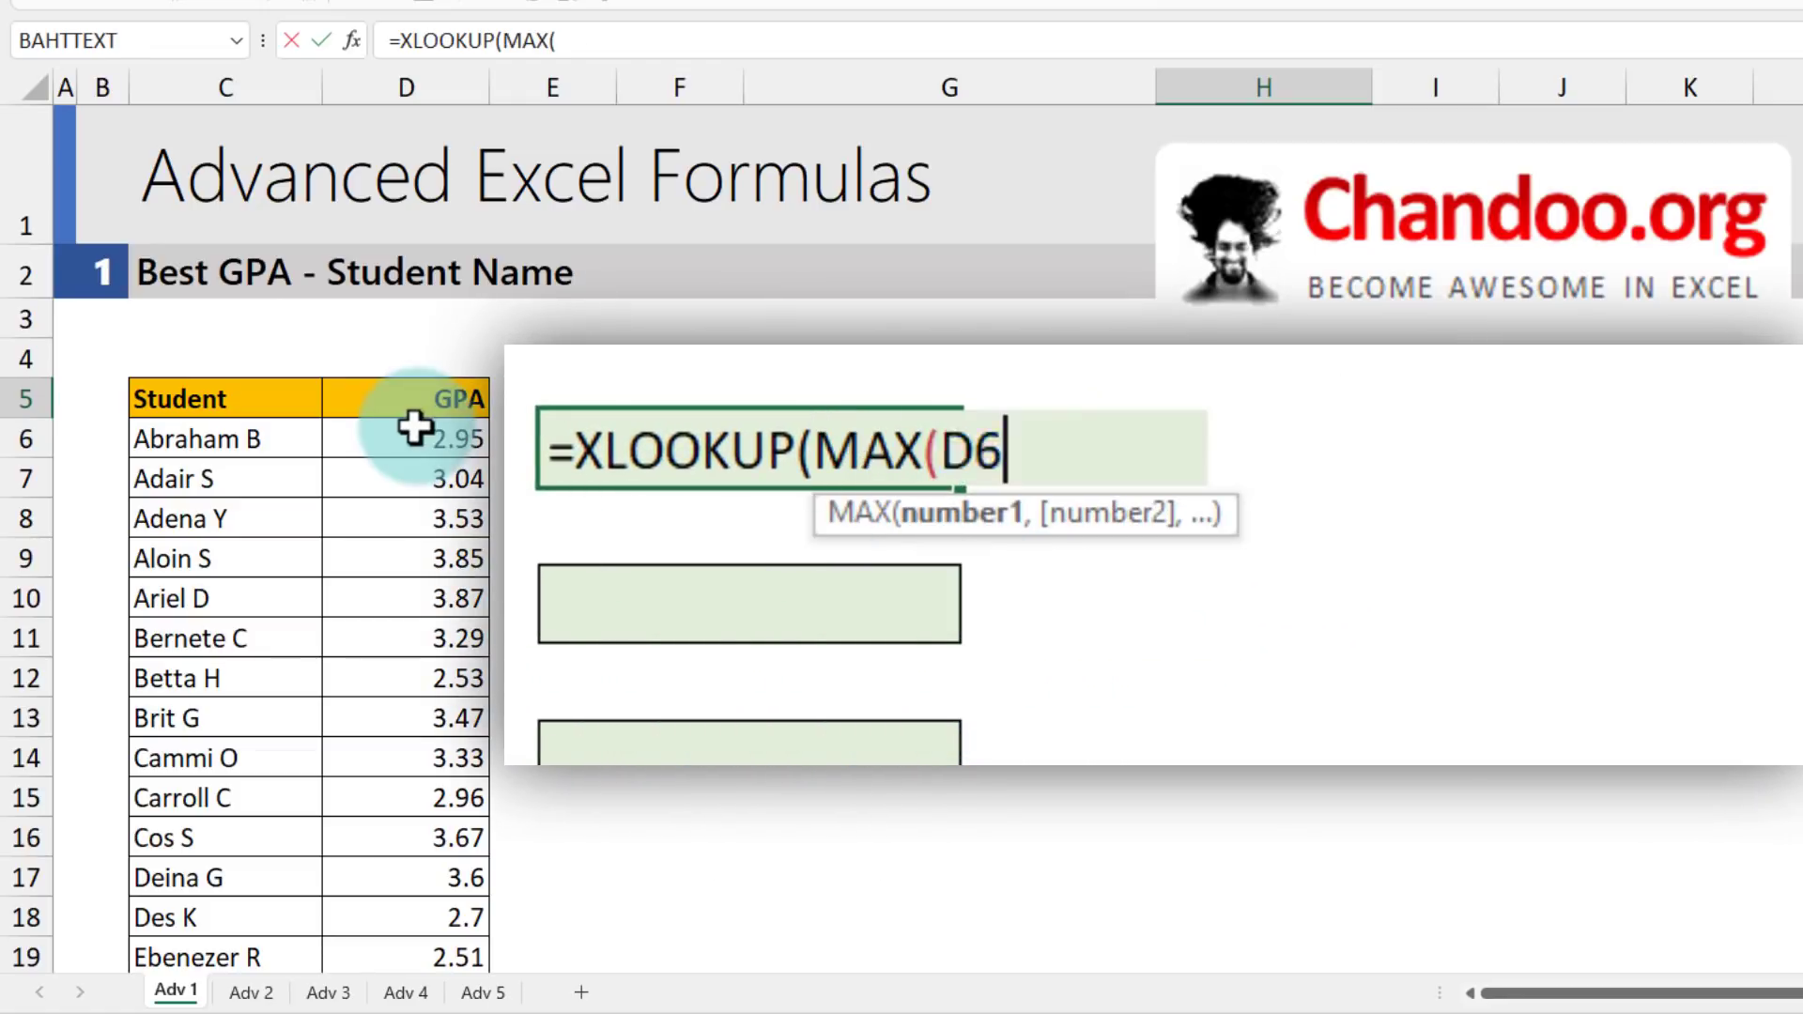
pyautogui.hotkey('ctrl', 'shift', 'Down')
pyautogui.write(')')
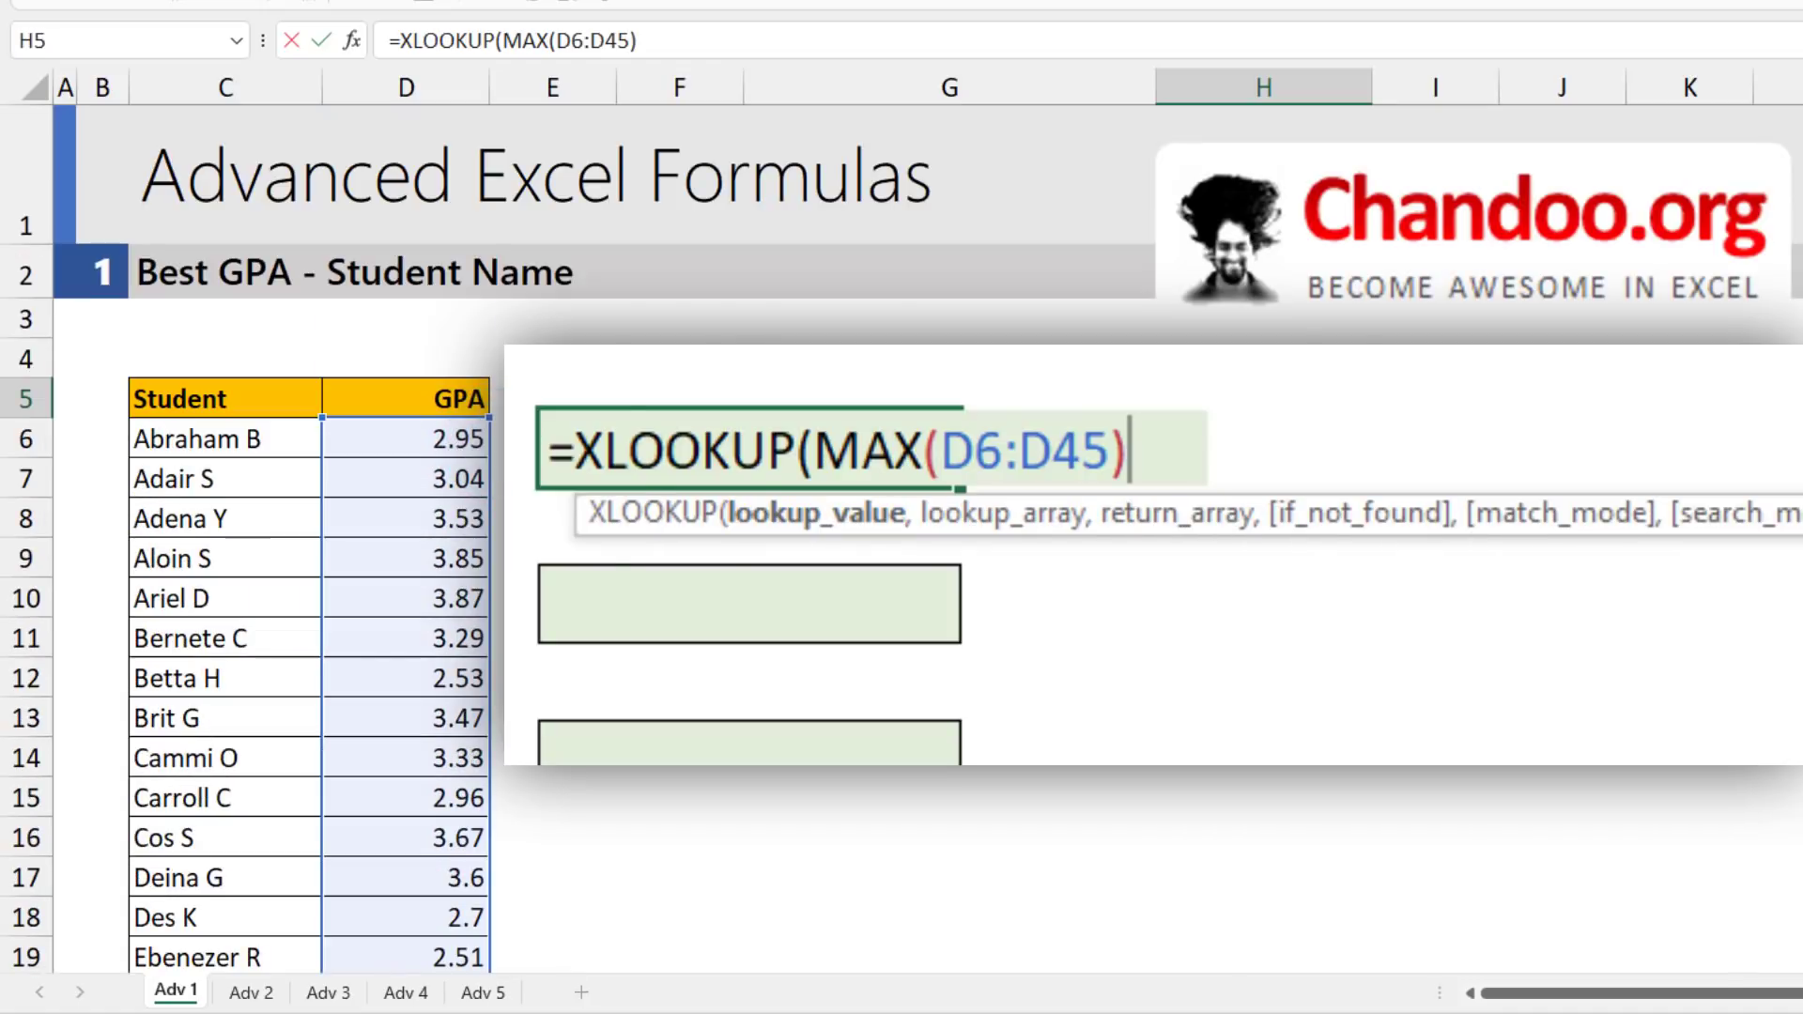
pyautogui.click(1137, 451)
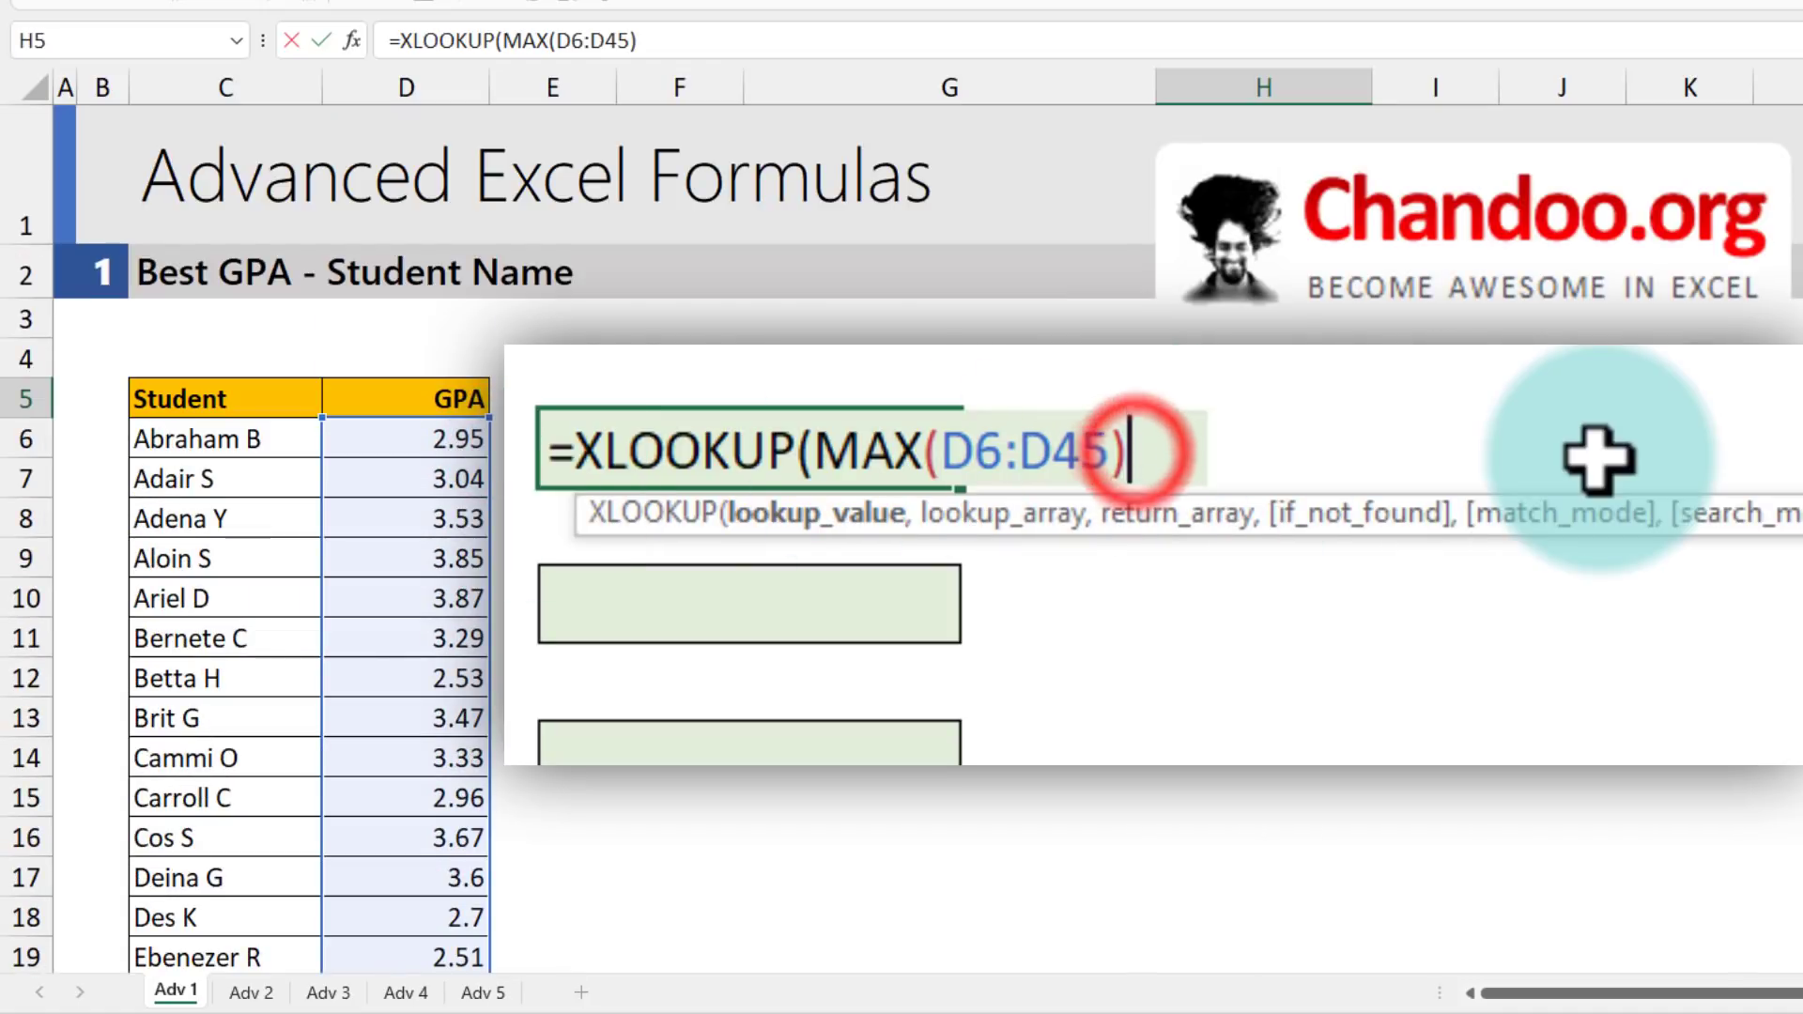
# - Complete the H5 XLOOKUP with D6:D45 as lookup array and C6:C45 as return array, and enter the formula
pyautogui.write(',')
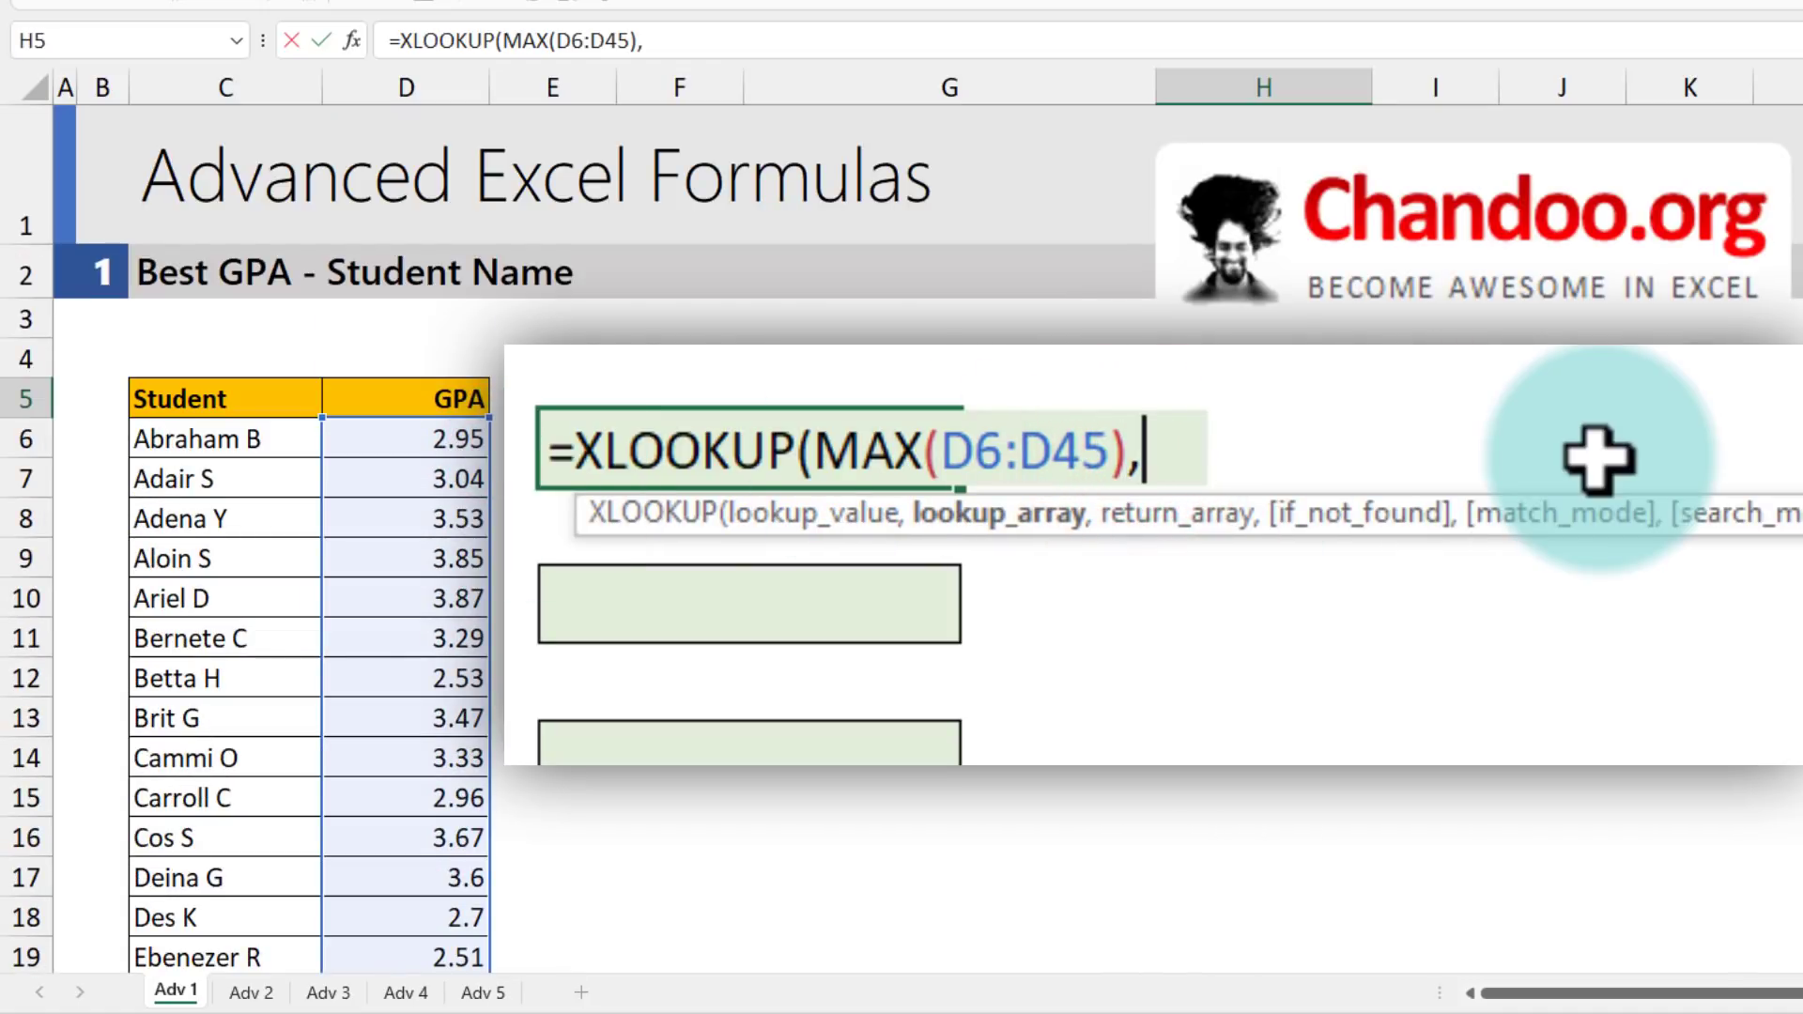
pyautogui.click(424, 437)
pyautogui.hotkey('ctrl', 'shift', 'Down')
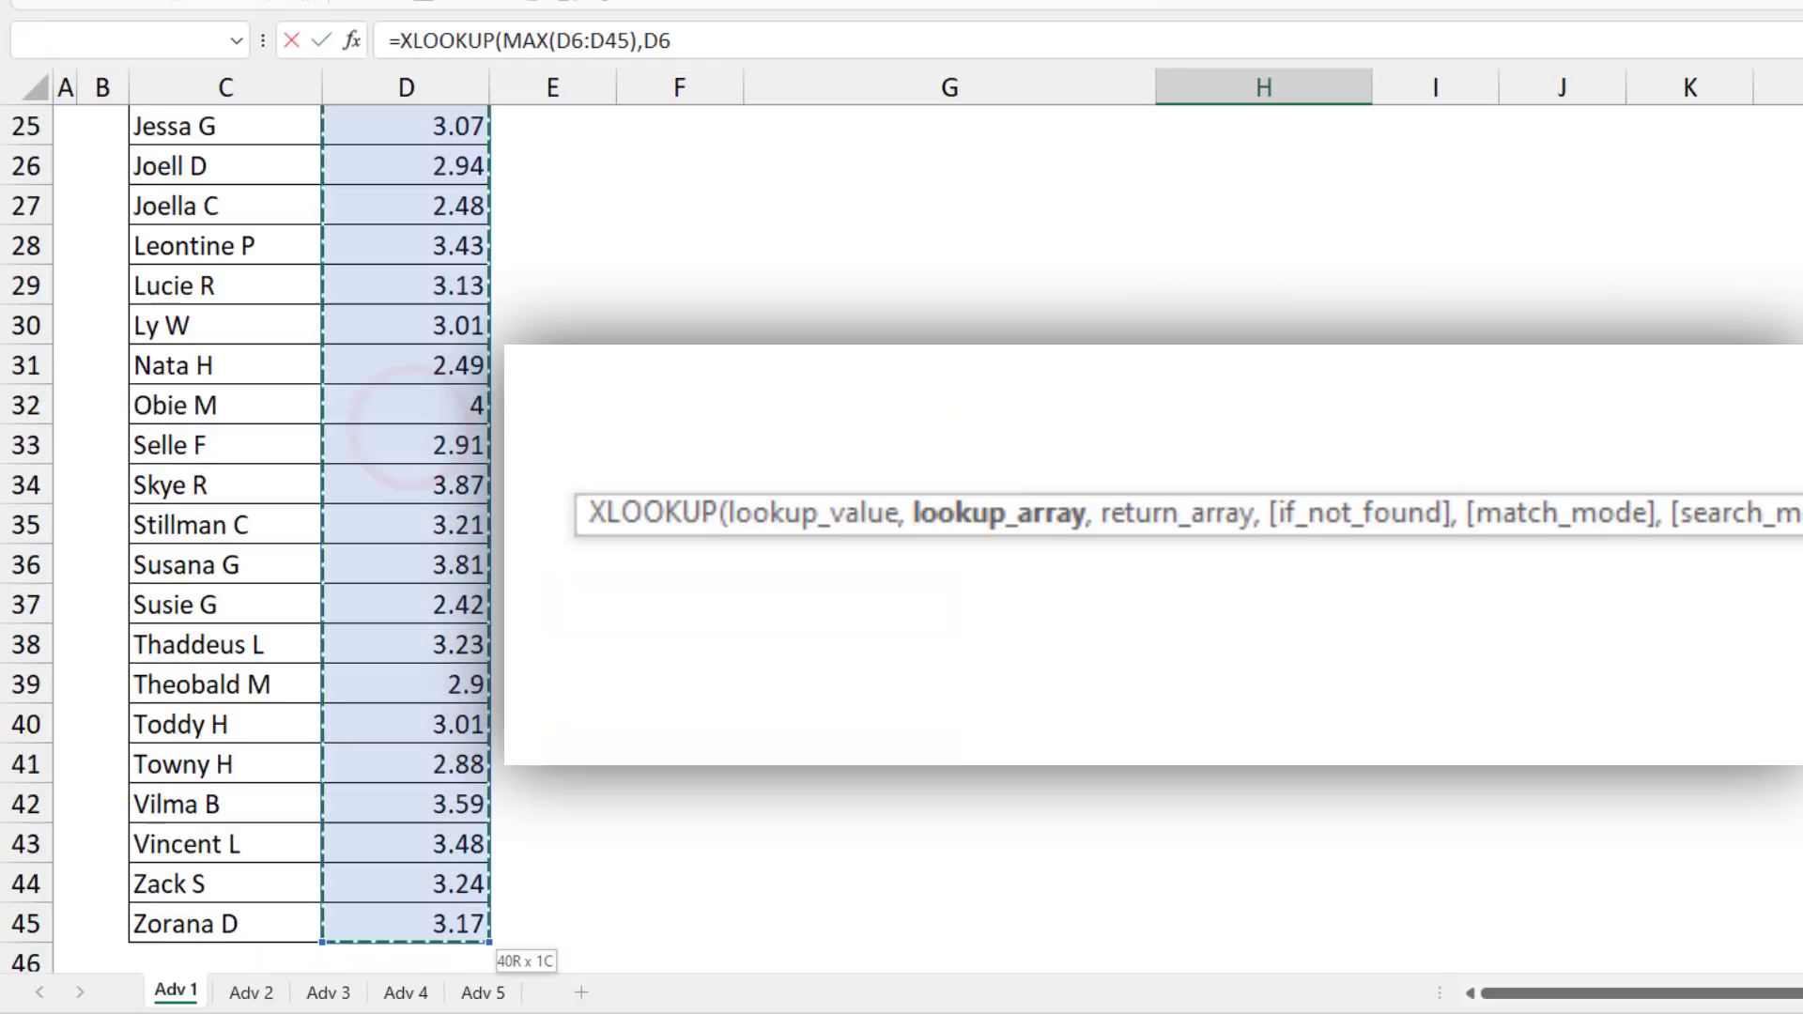
pyautogui.write(',')
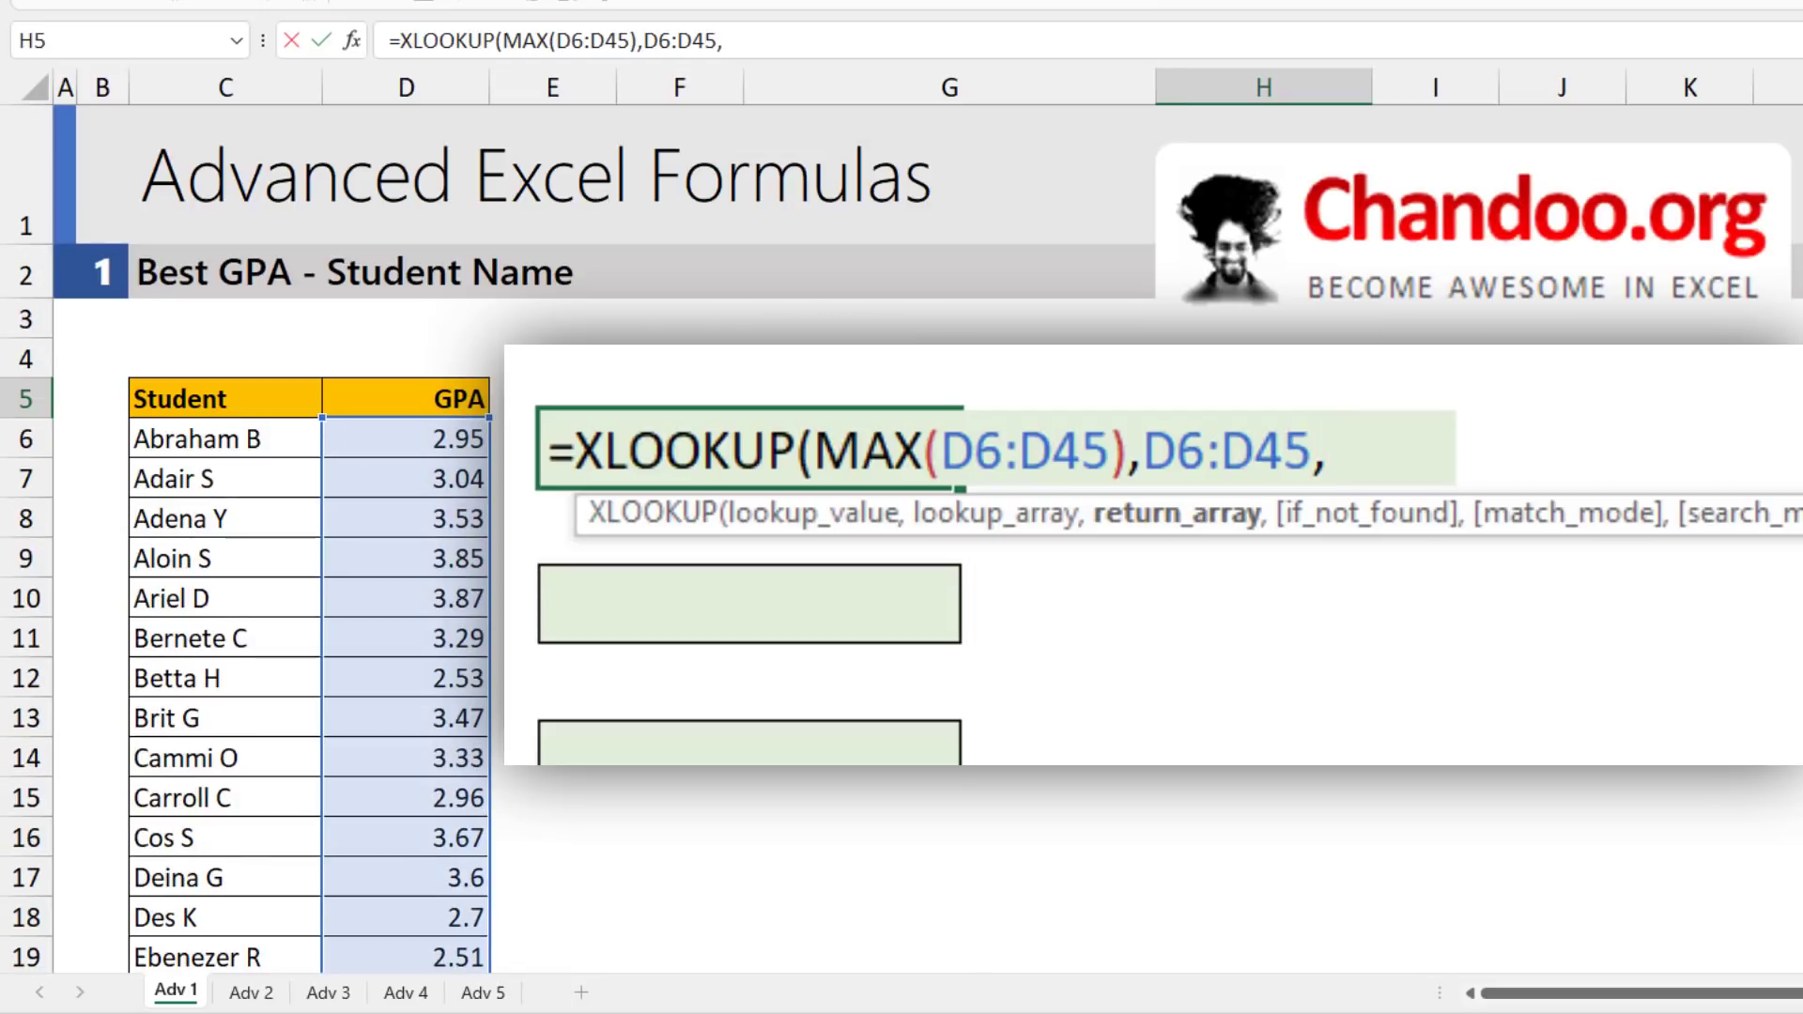
pyautogui.click(241, 443)
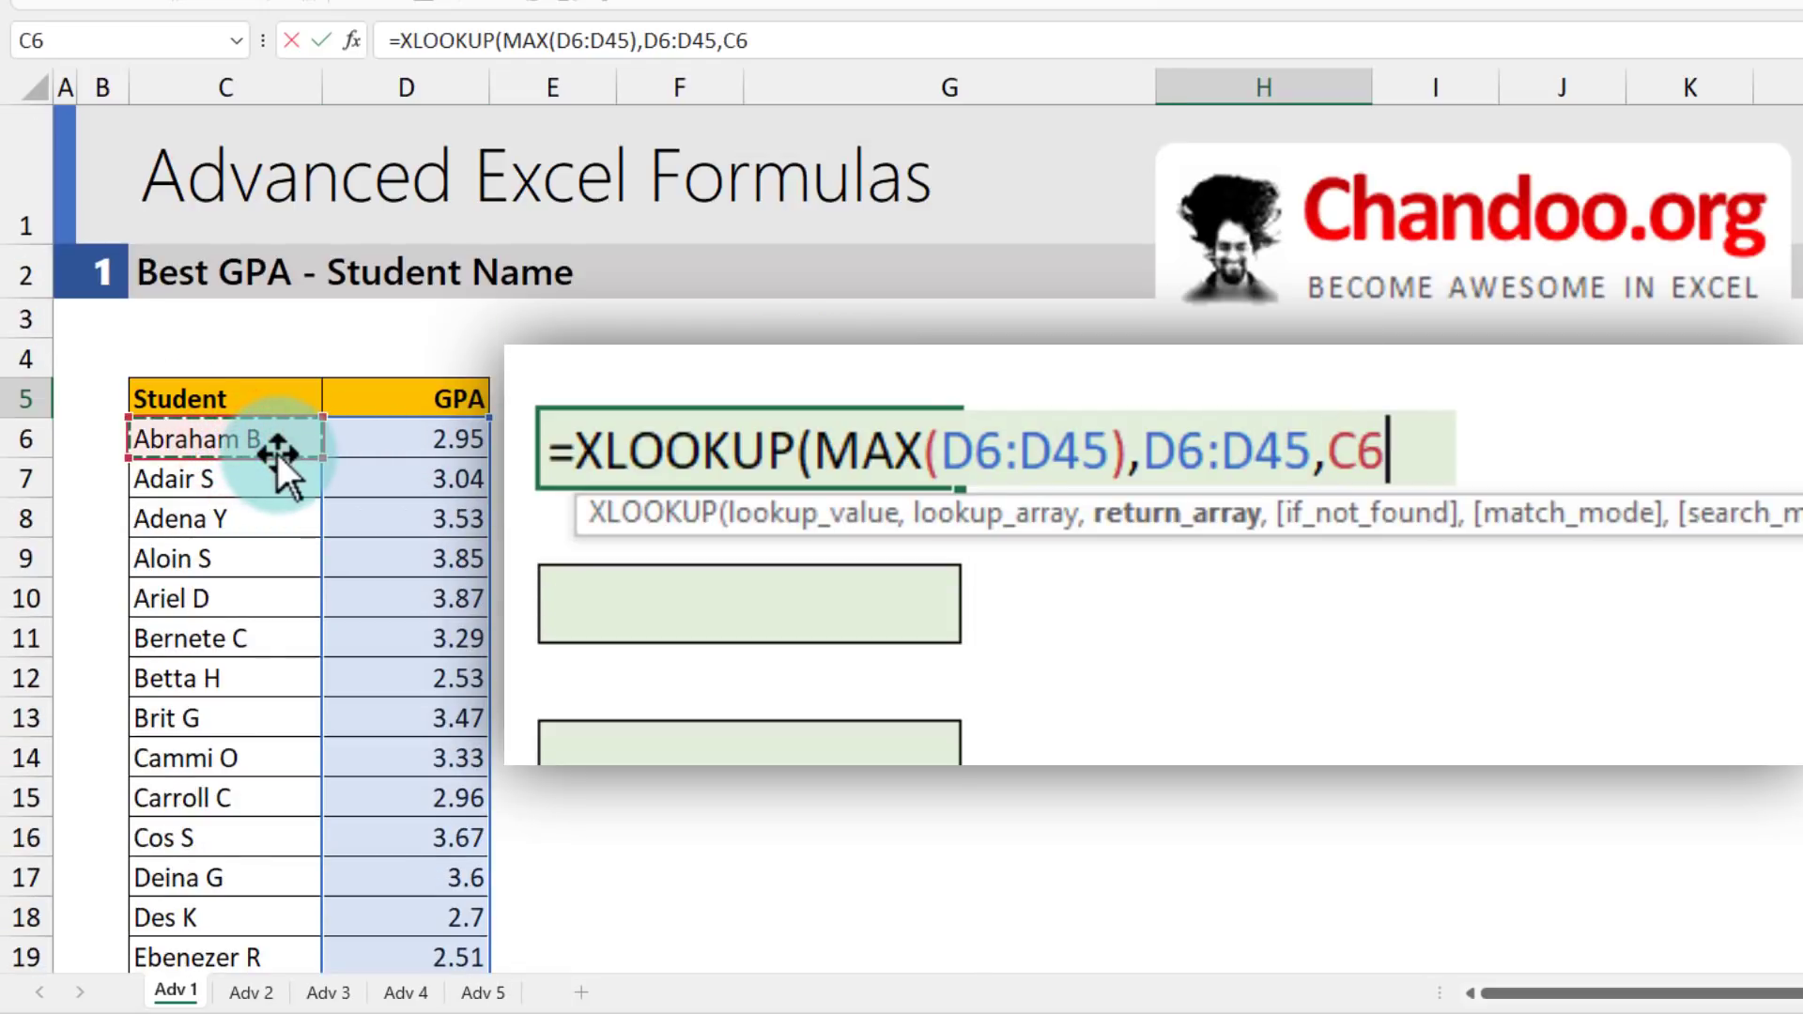
pyautogui.write(':c')
pyautogui.press('BackSpace')
pyautogui.press('BackSpace')
pyautogui.write('45')
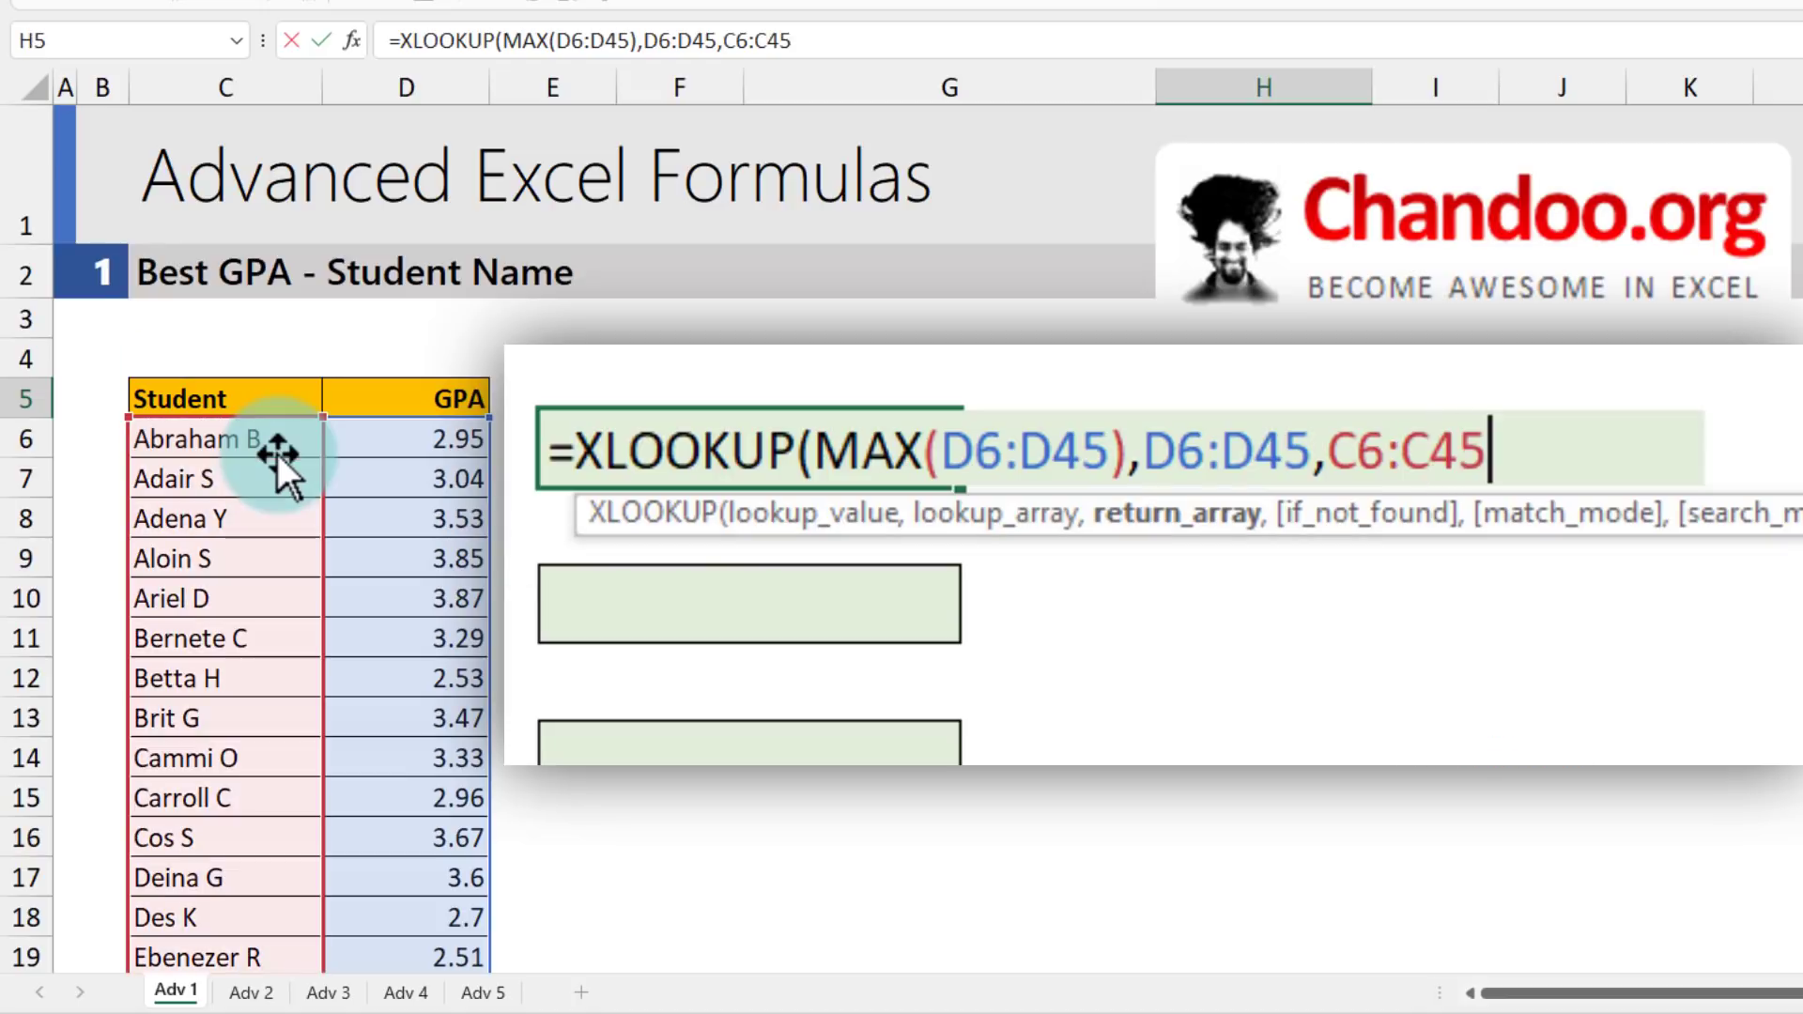
pyautogui.press('Return')
pyautogui.click(1298, 402)
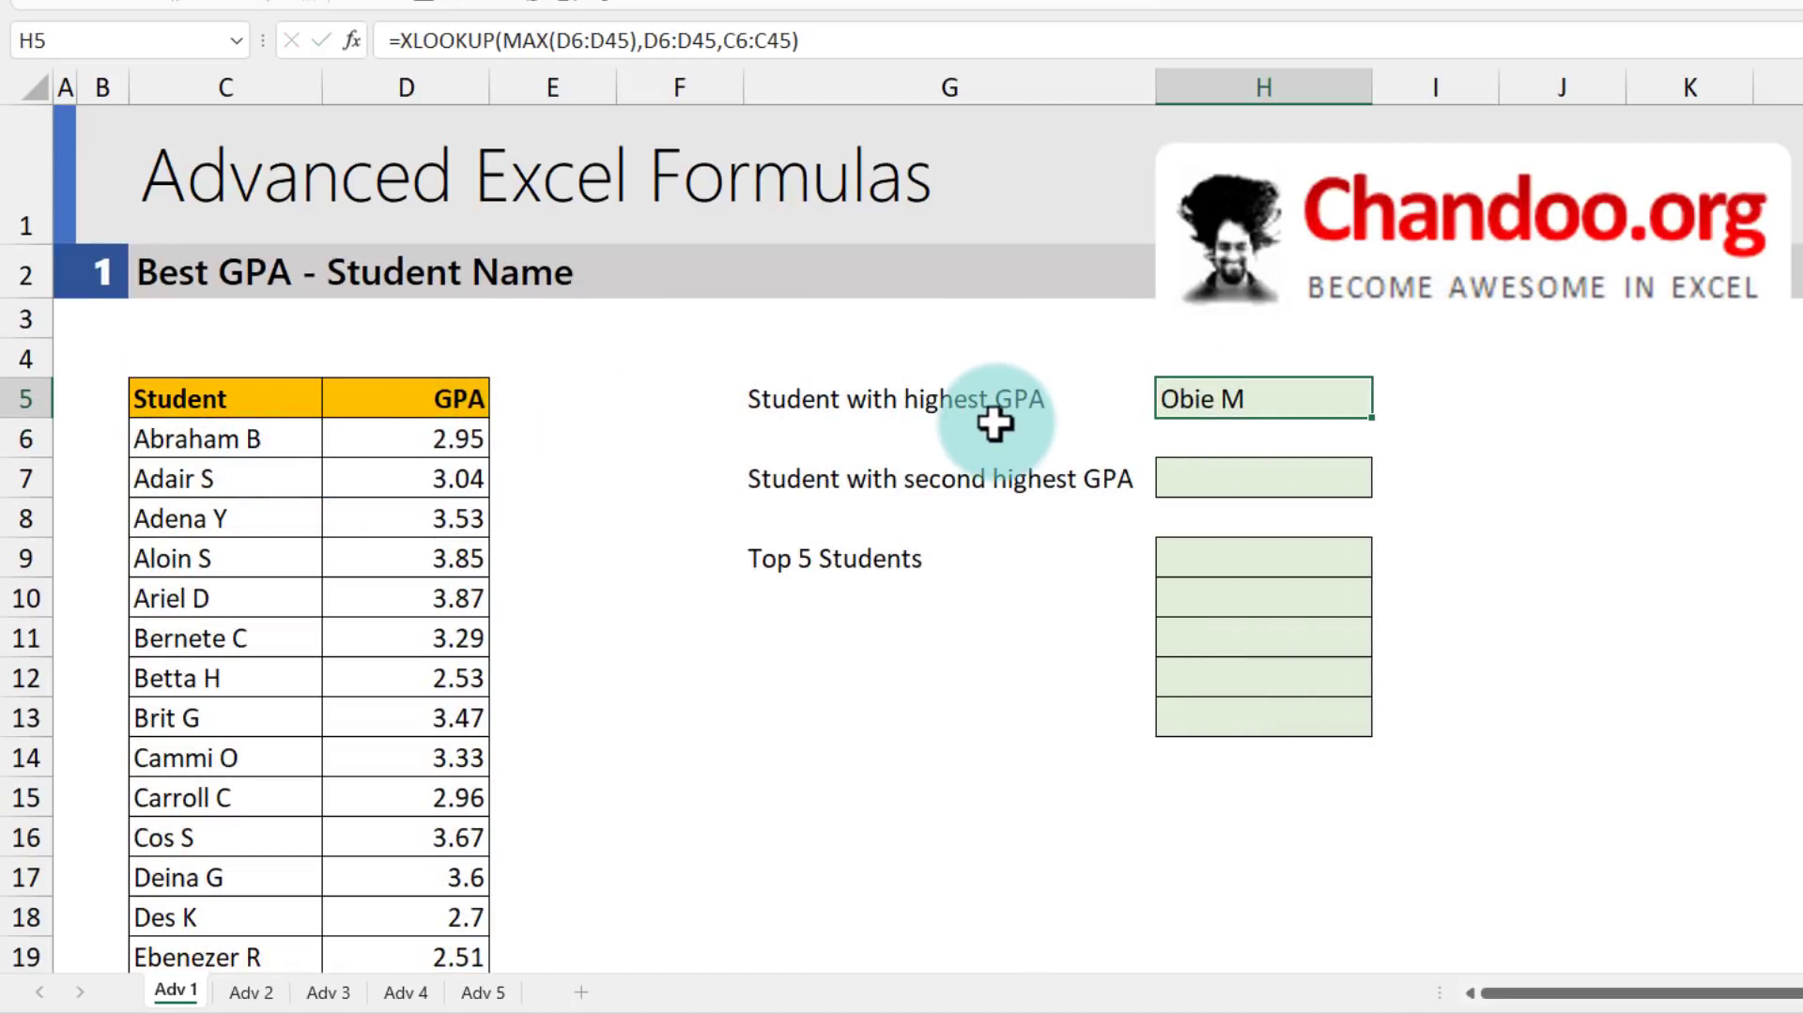
pyautogui.click(1248, 486)
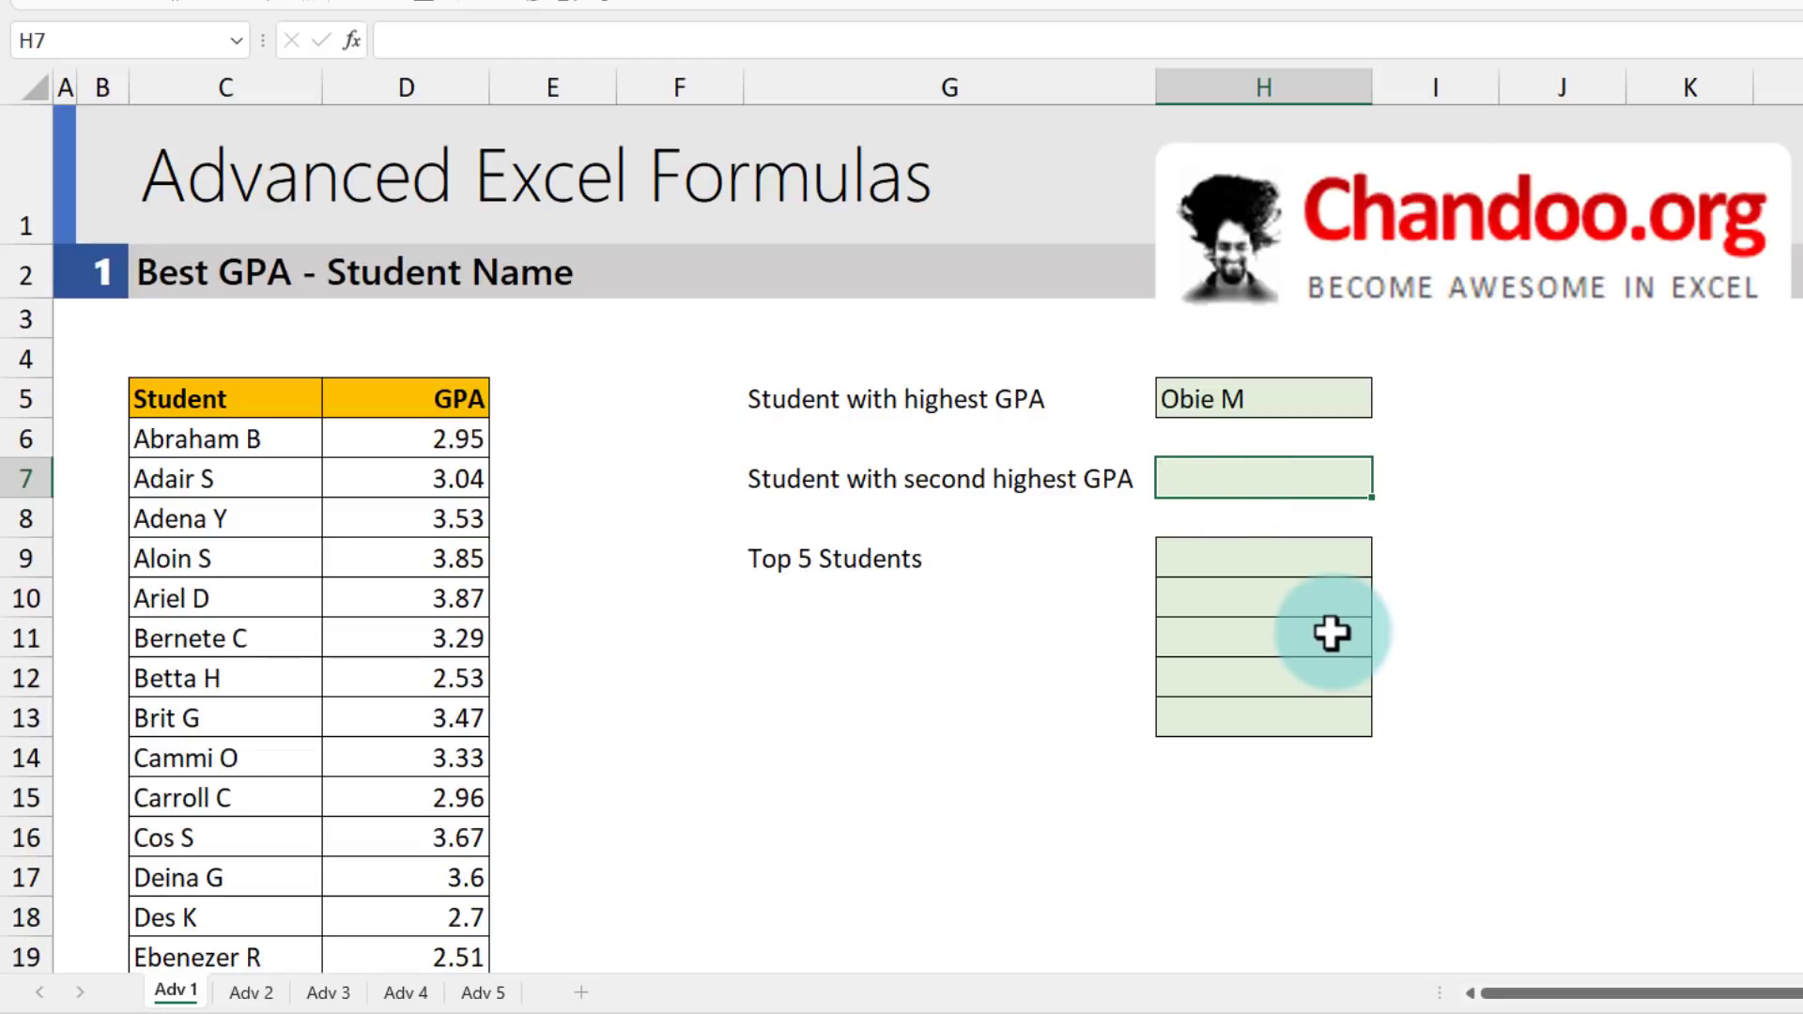
pyautogui.moveTo(1268, 557); pyautogui.dragTo(1265, 713)
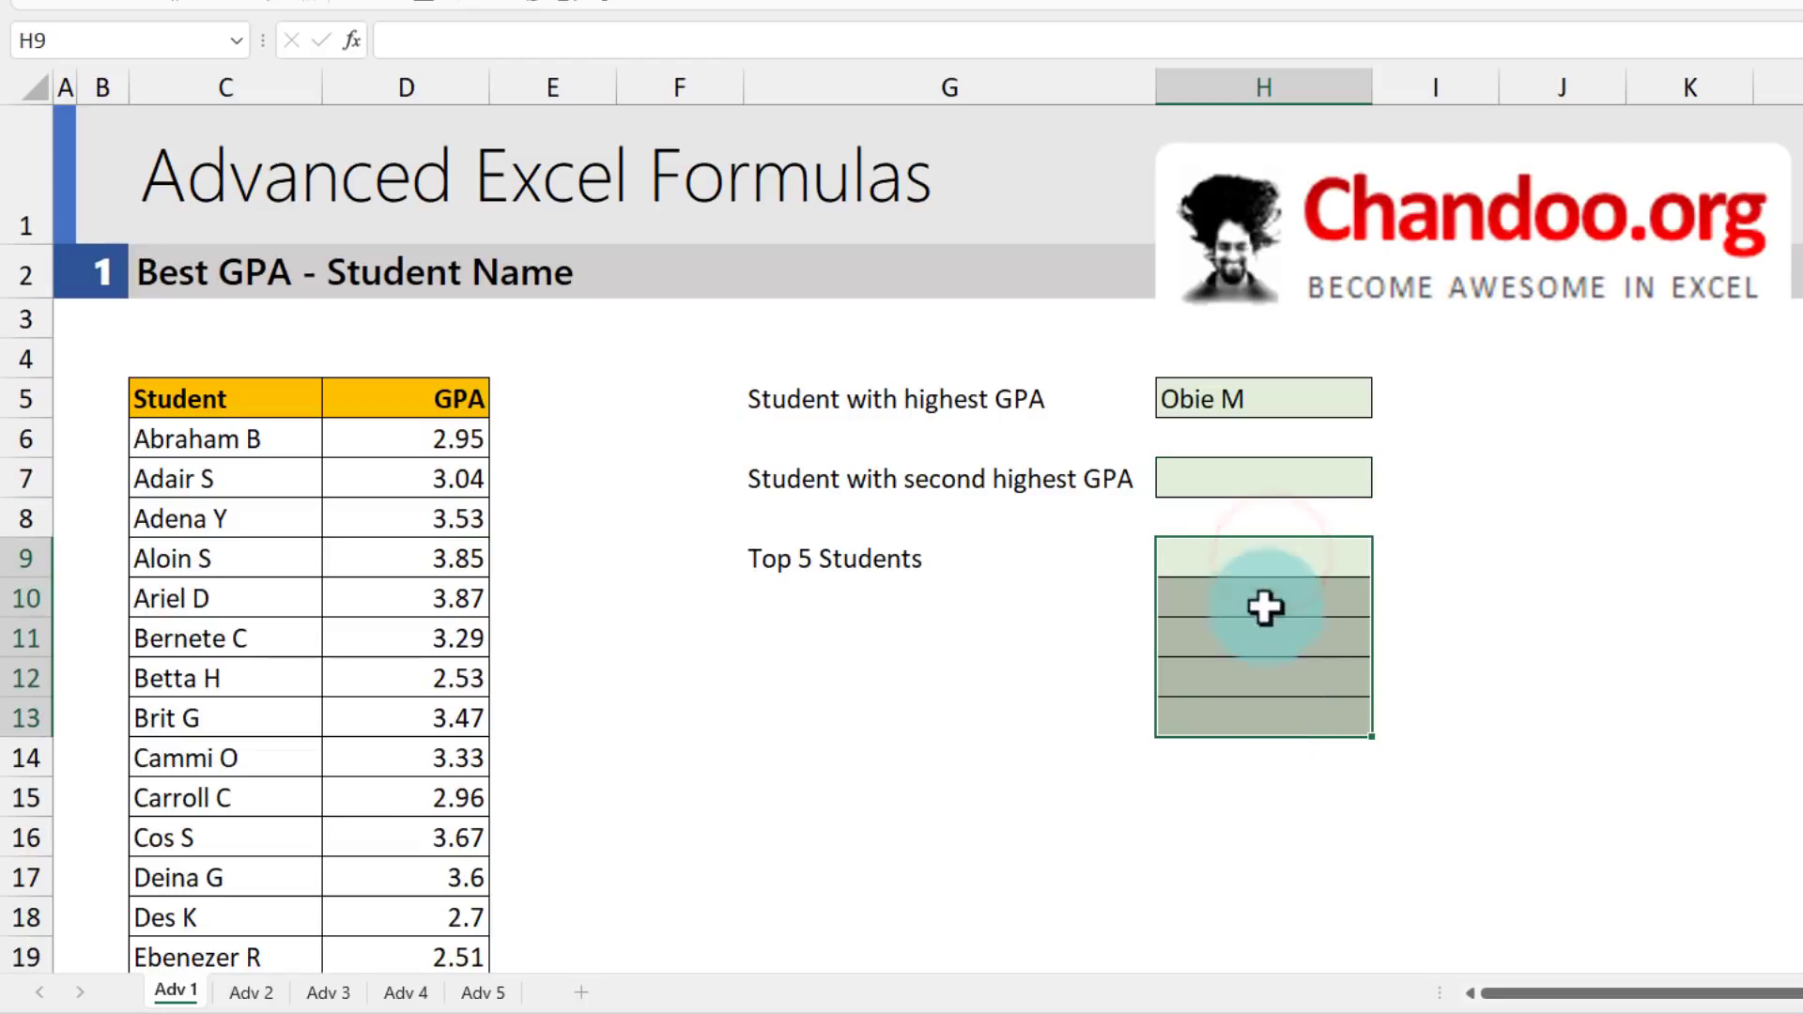
pyautogui.click(1270, 479)
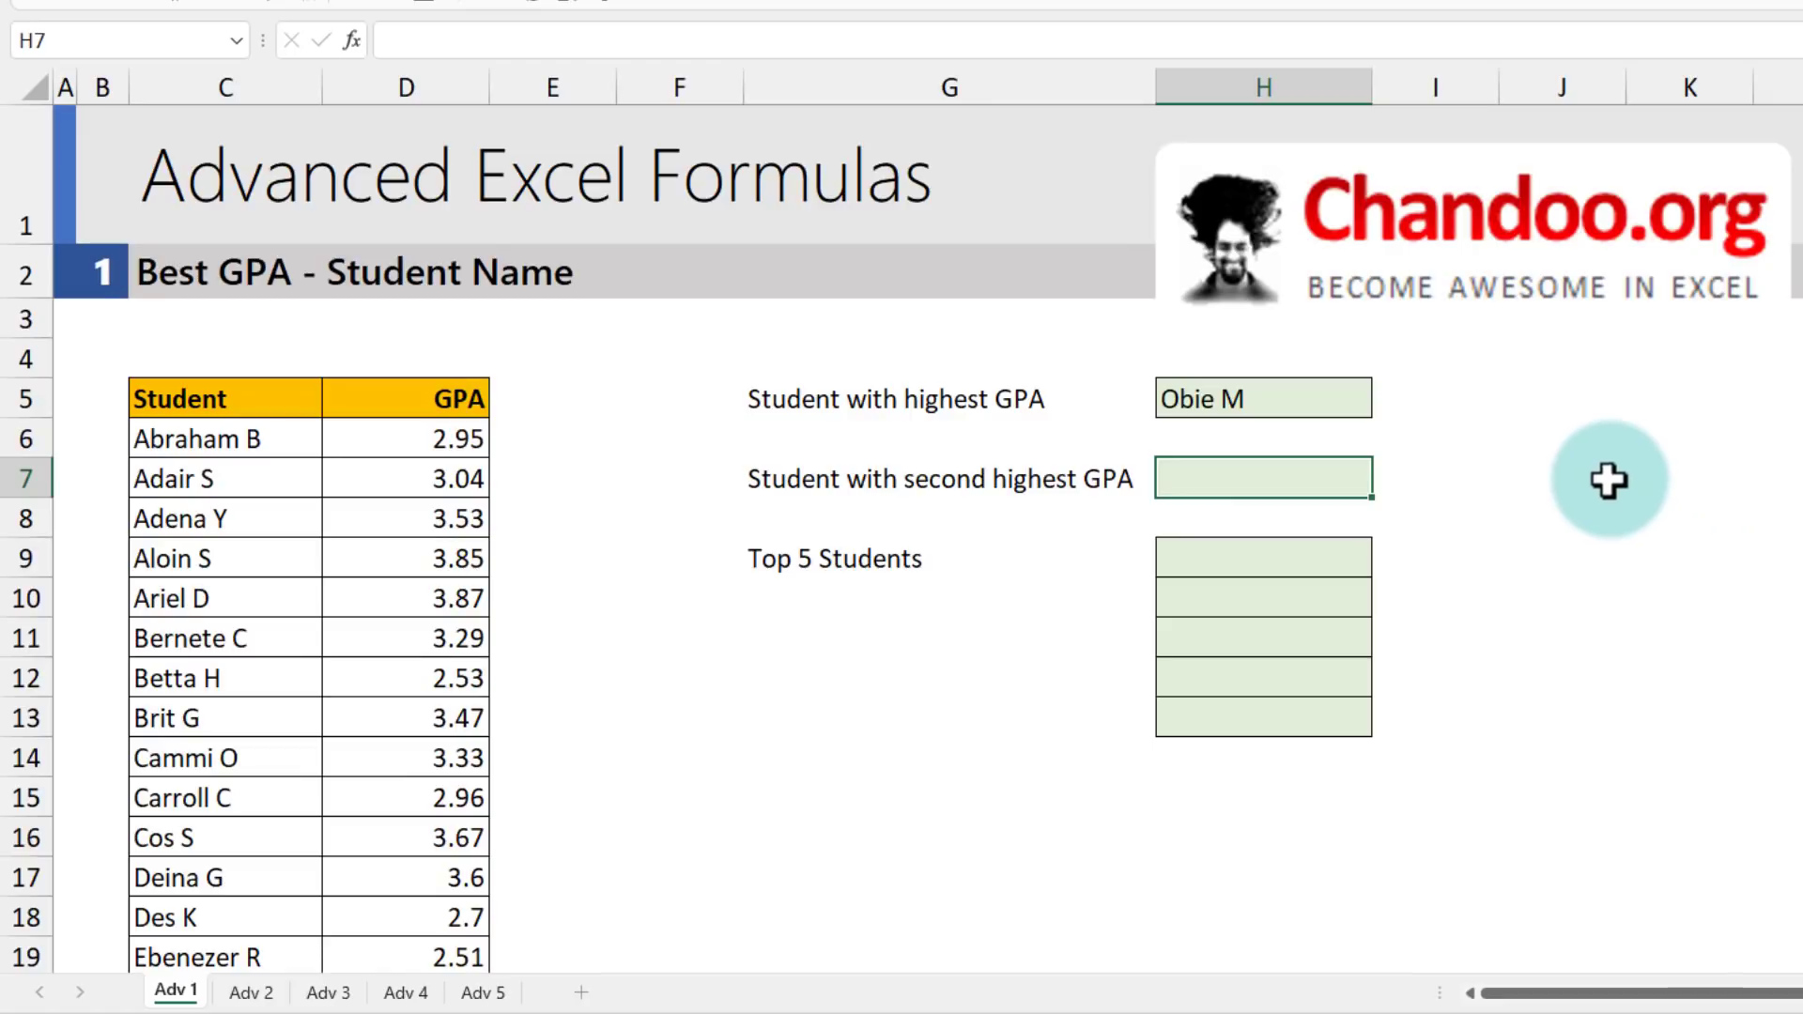
# - Copy the XLOOKUP formula text from H5 into H7, keeping the same cell references
pyautogui.click(1340, 398)
pyautogui.moveTo(850, 43); pyautogui.dragTo(405, 30)
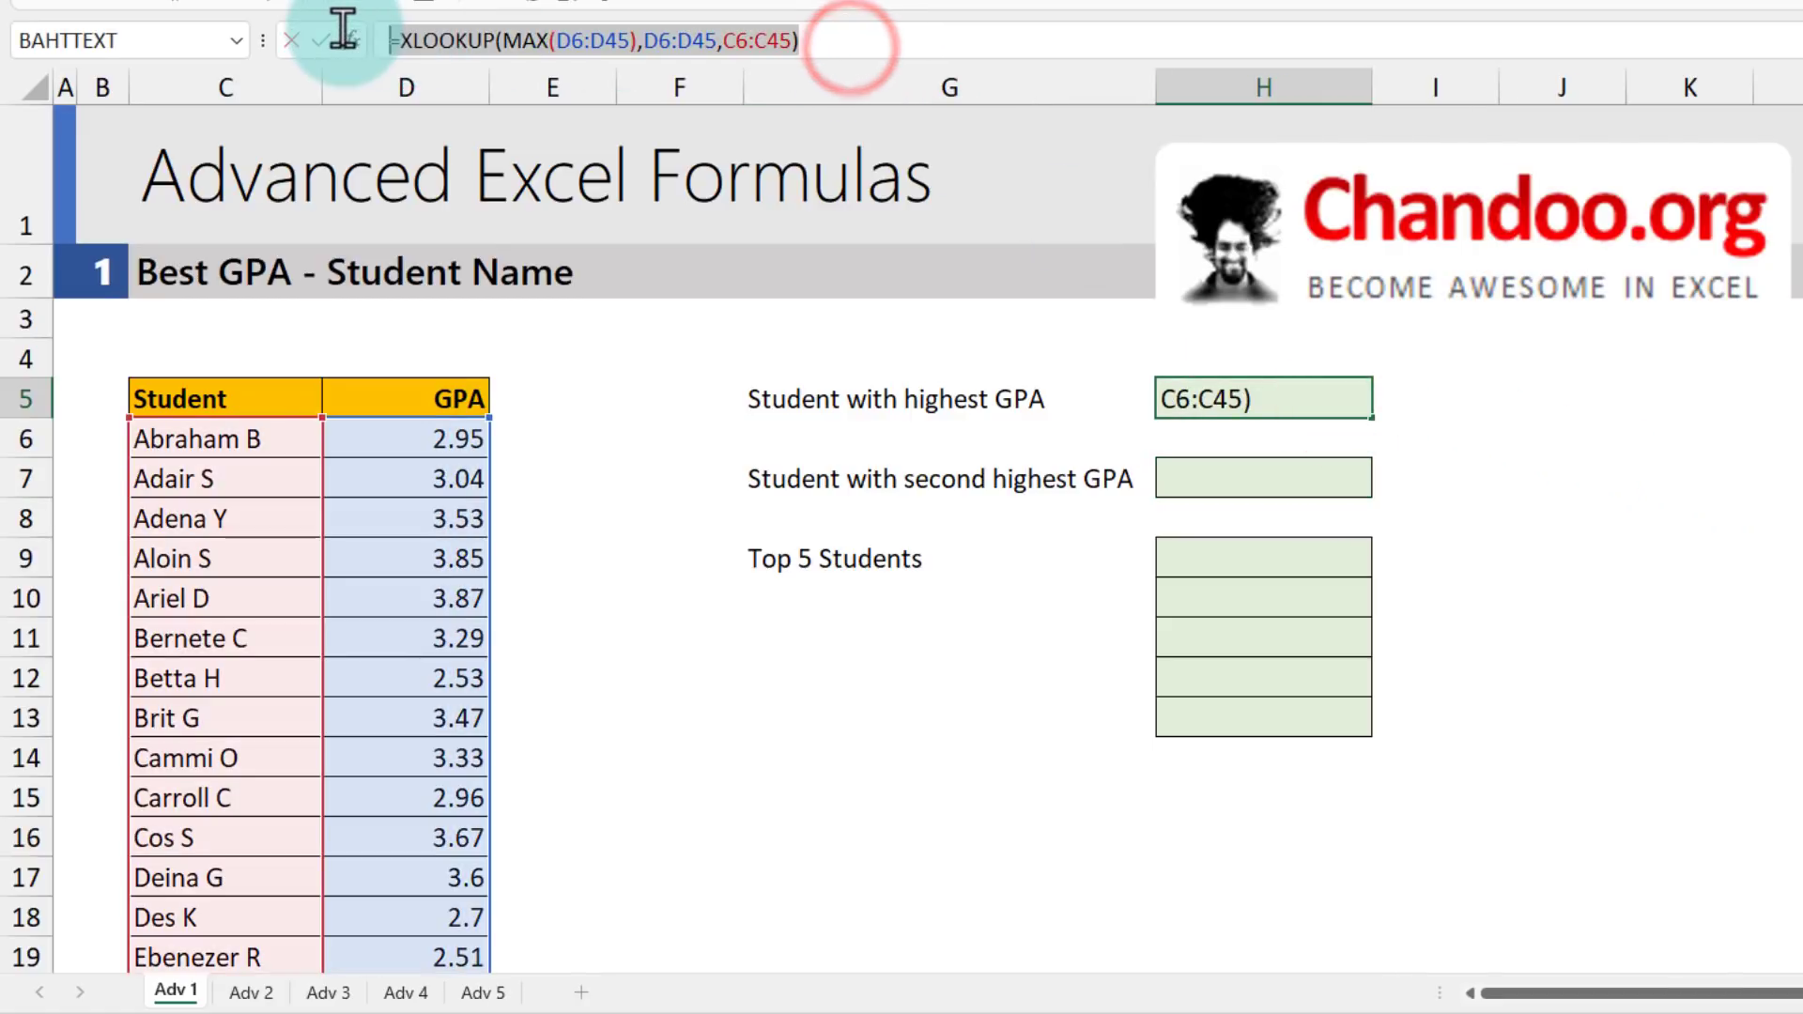
pyautogui.press('Escape')
pyautogui.doubleClick(1285, 486)
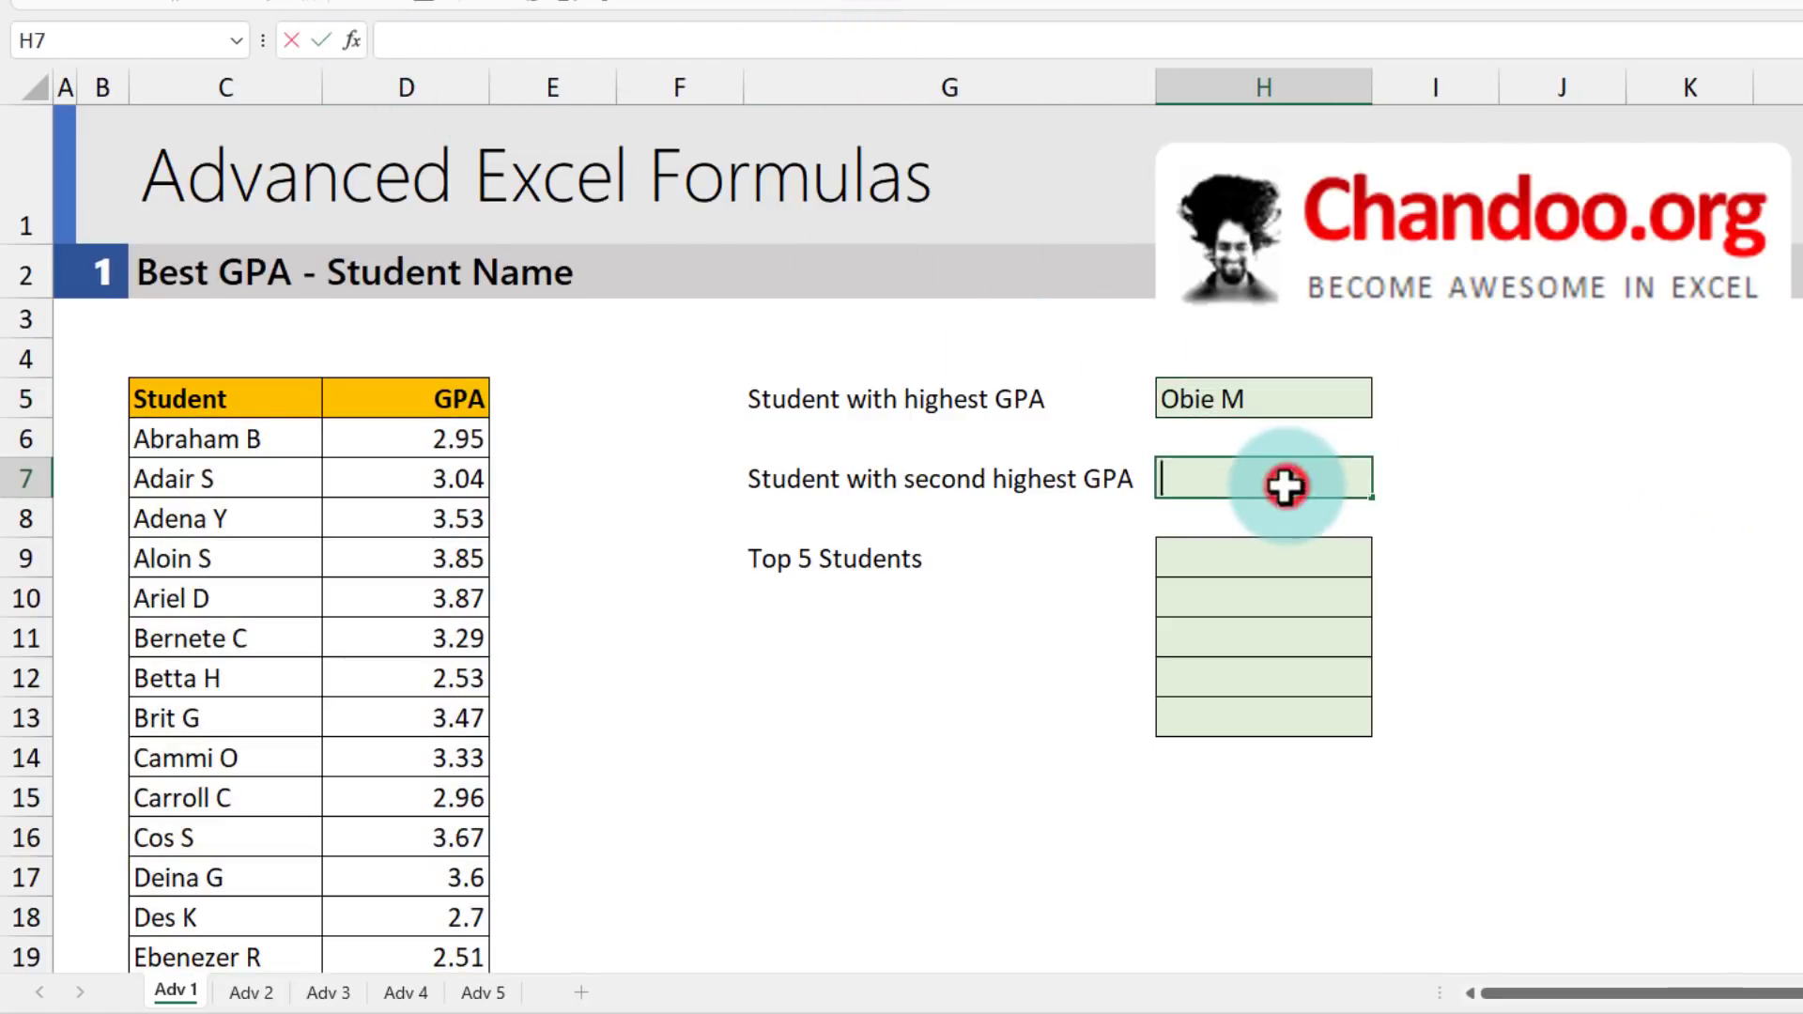
pyautogui.write('=XLOOKUP(MAX(D6:D45),D6:D45,C6:C45)')
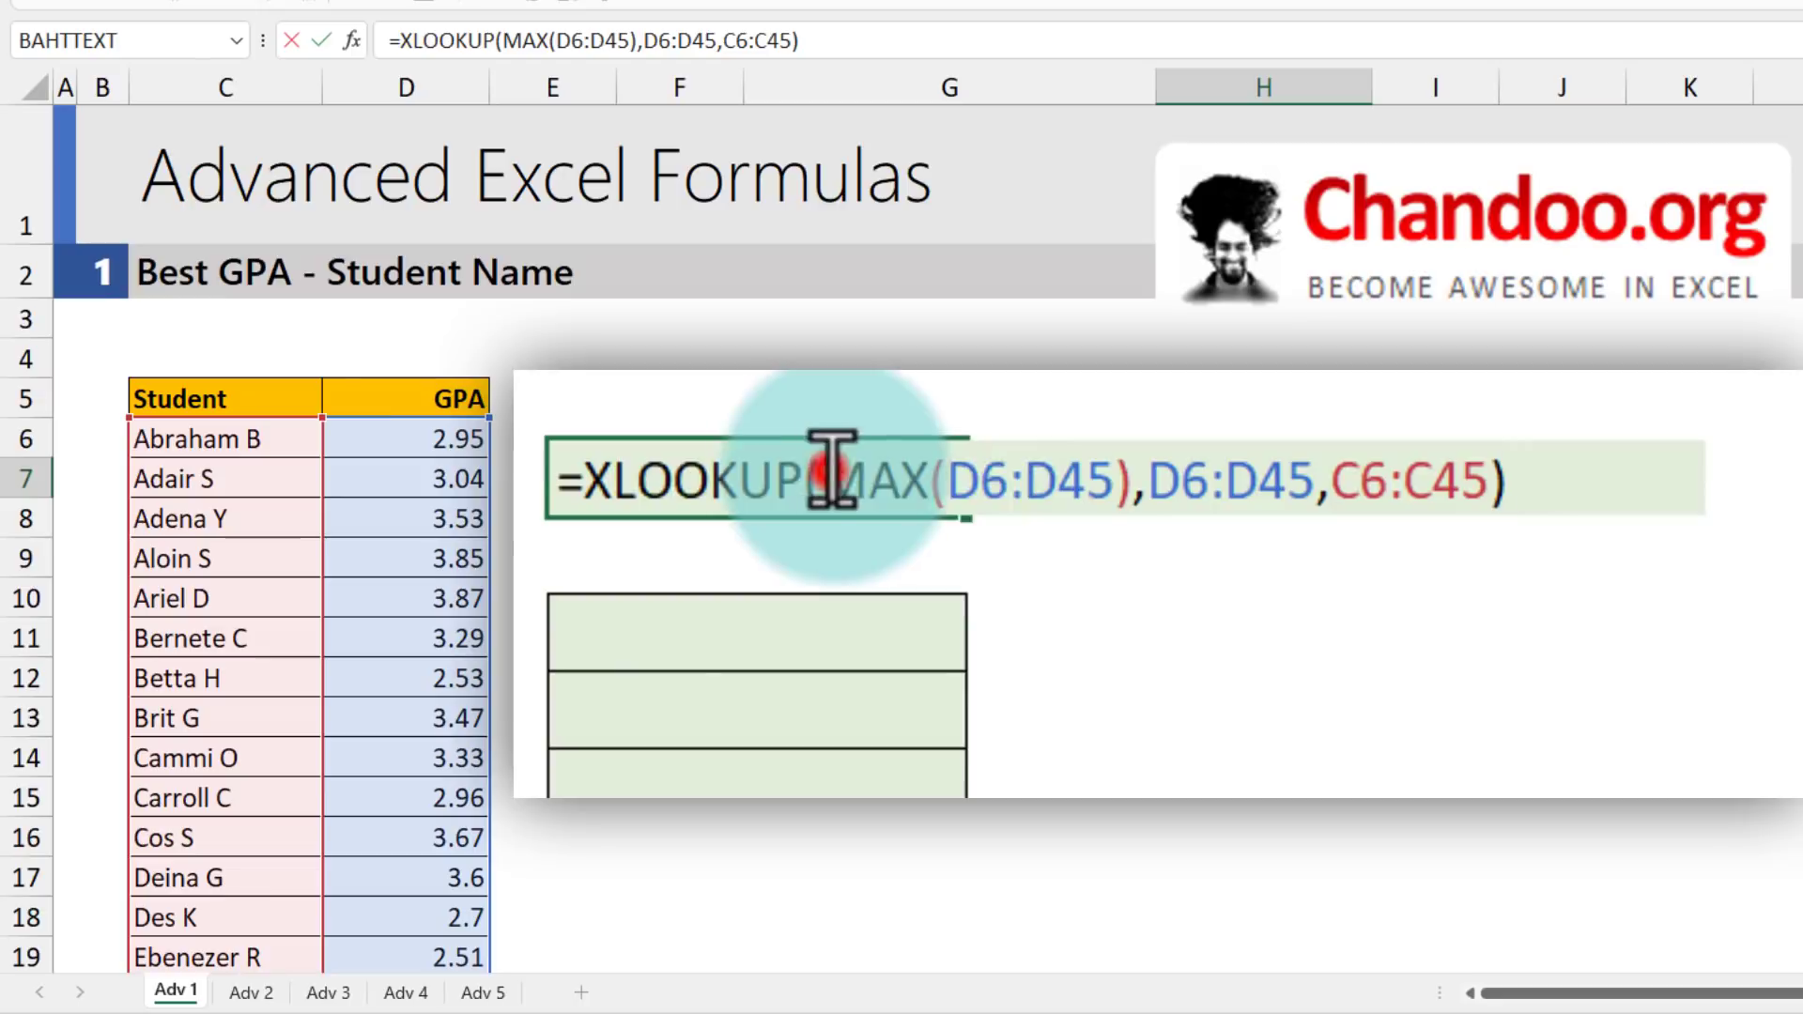
# - Replace MAX(D6:D45) in the H7 XLOOKUP formula with the start of a LARGE function
pyautogui.moveTo(825, 474); pyautogui.dragTo(1133, 474)
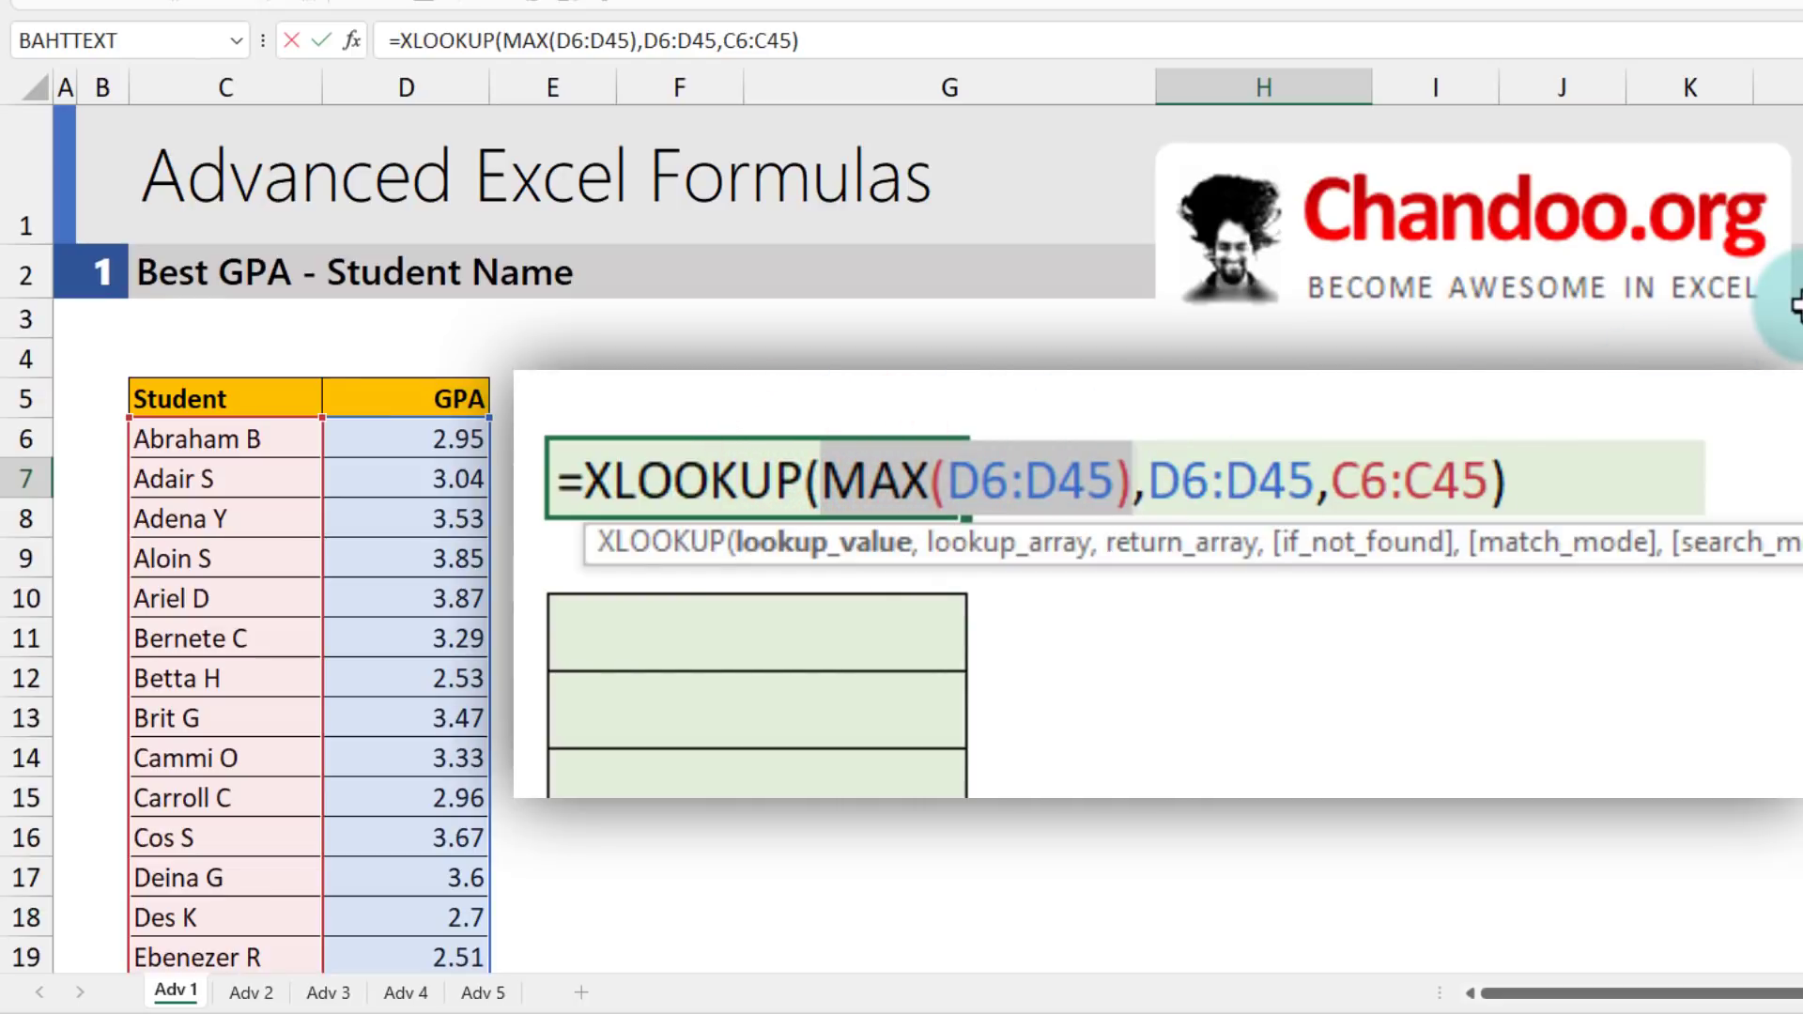
pyautogui.press('BackSpace')
pyautogui.write('I')
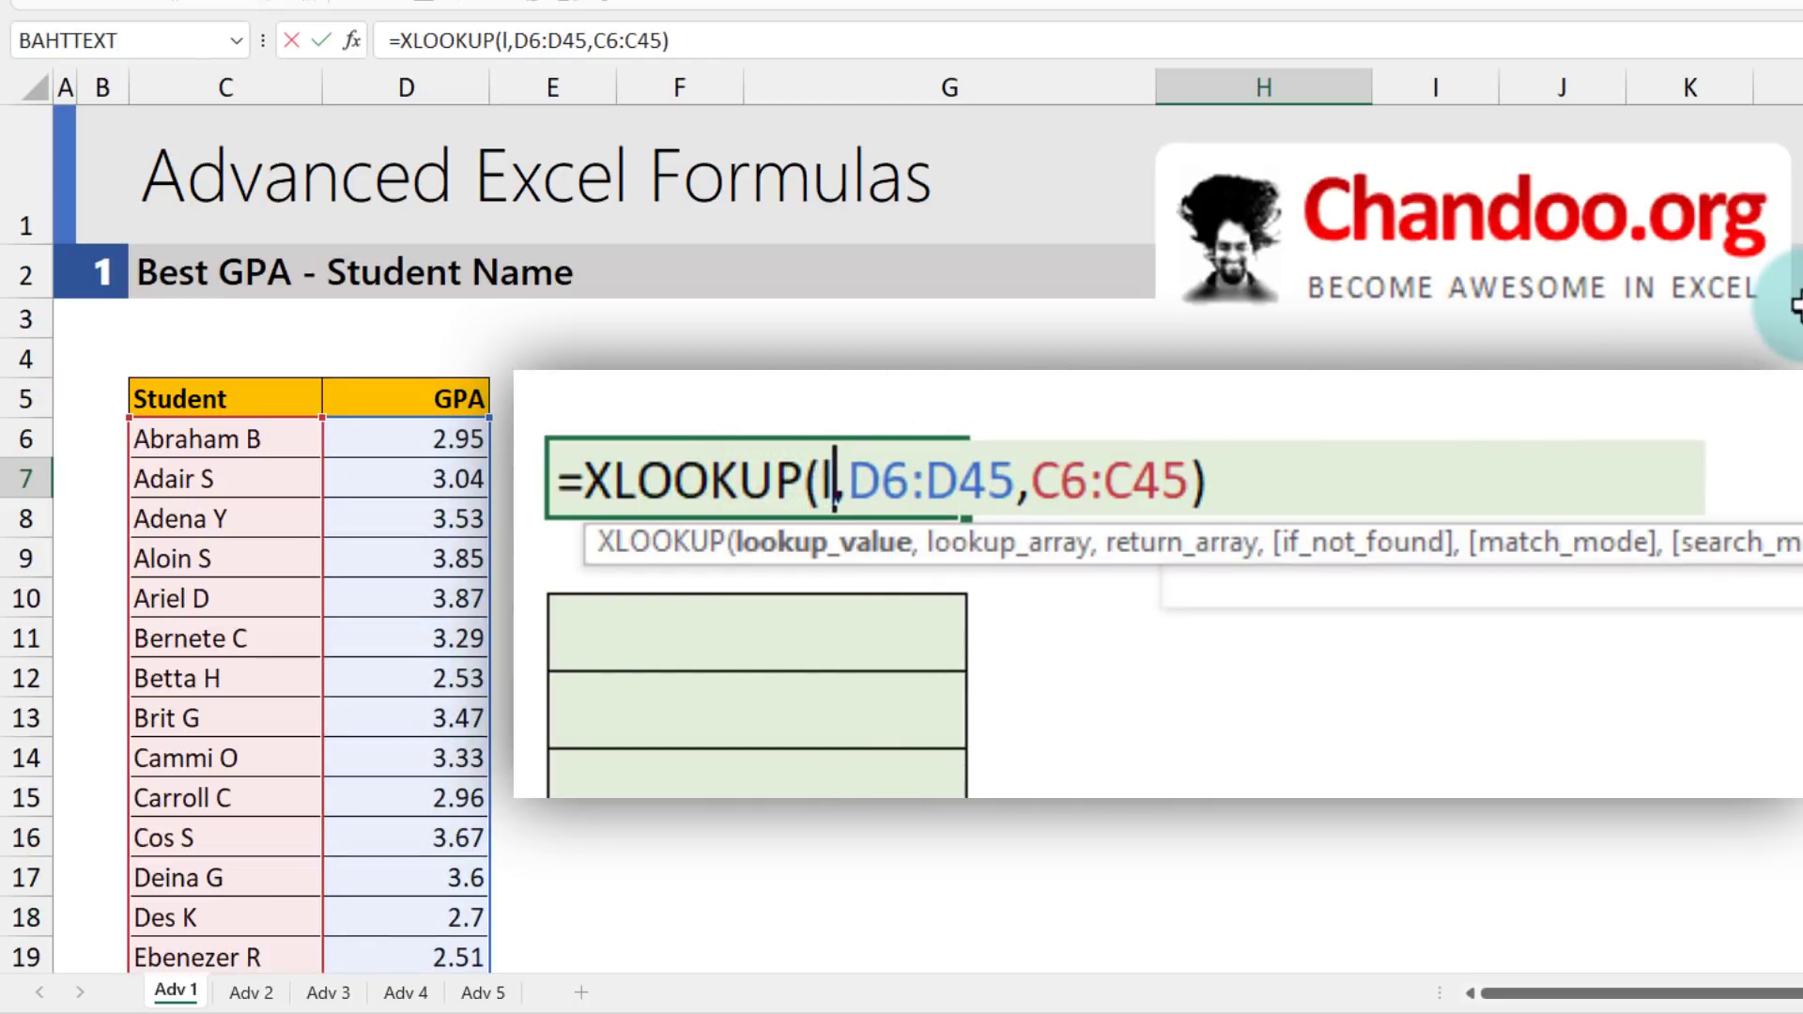
pyautogui.write('e')
pyautogui.press('BackSpace')
pyautogui.write('arge')
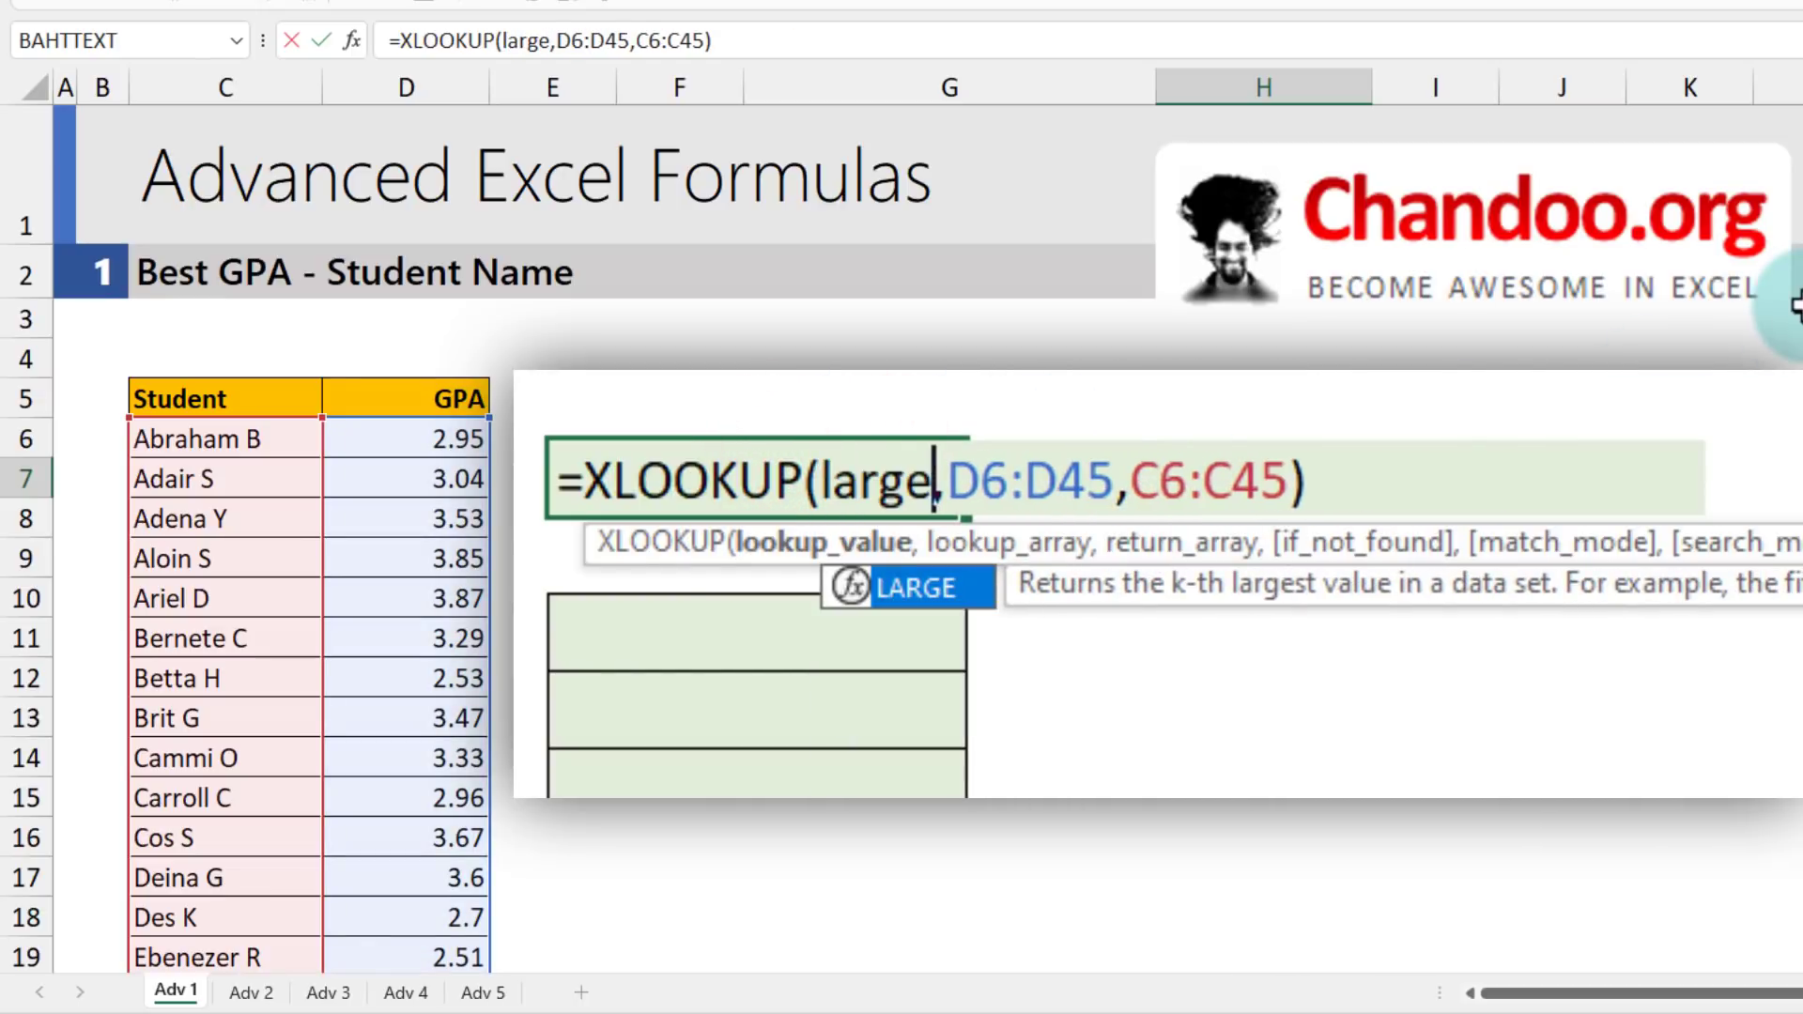
pyautogui.press('Tab')
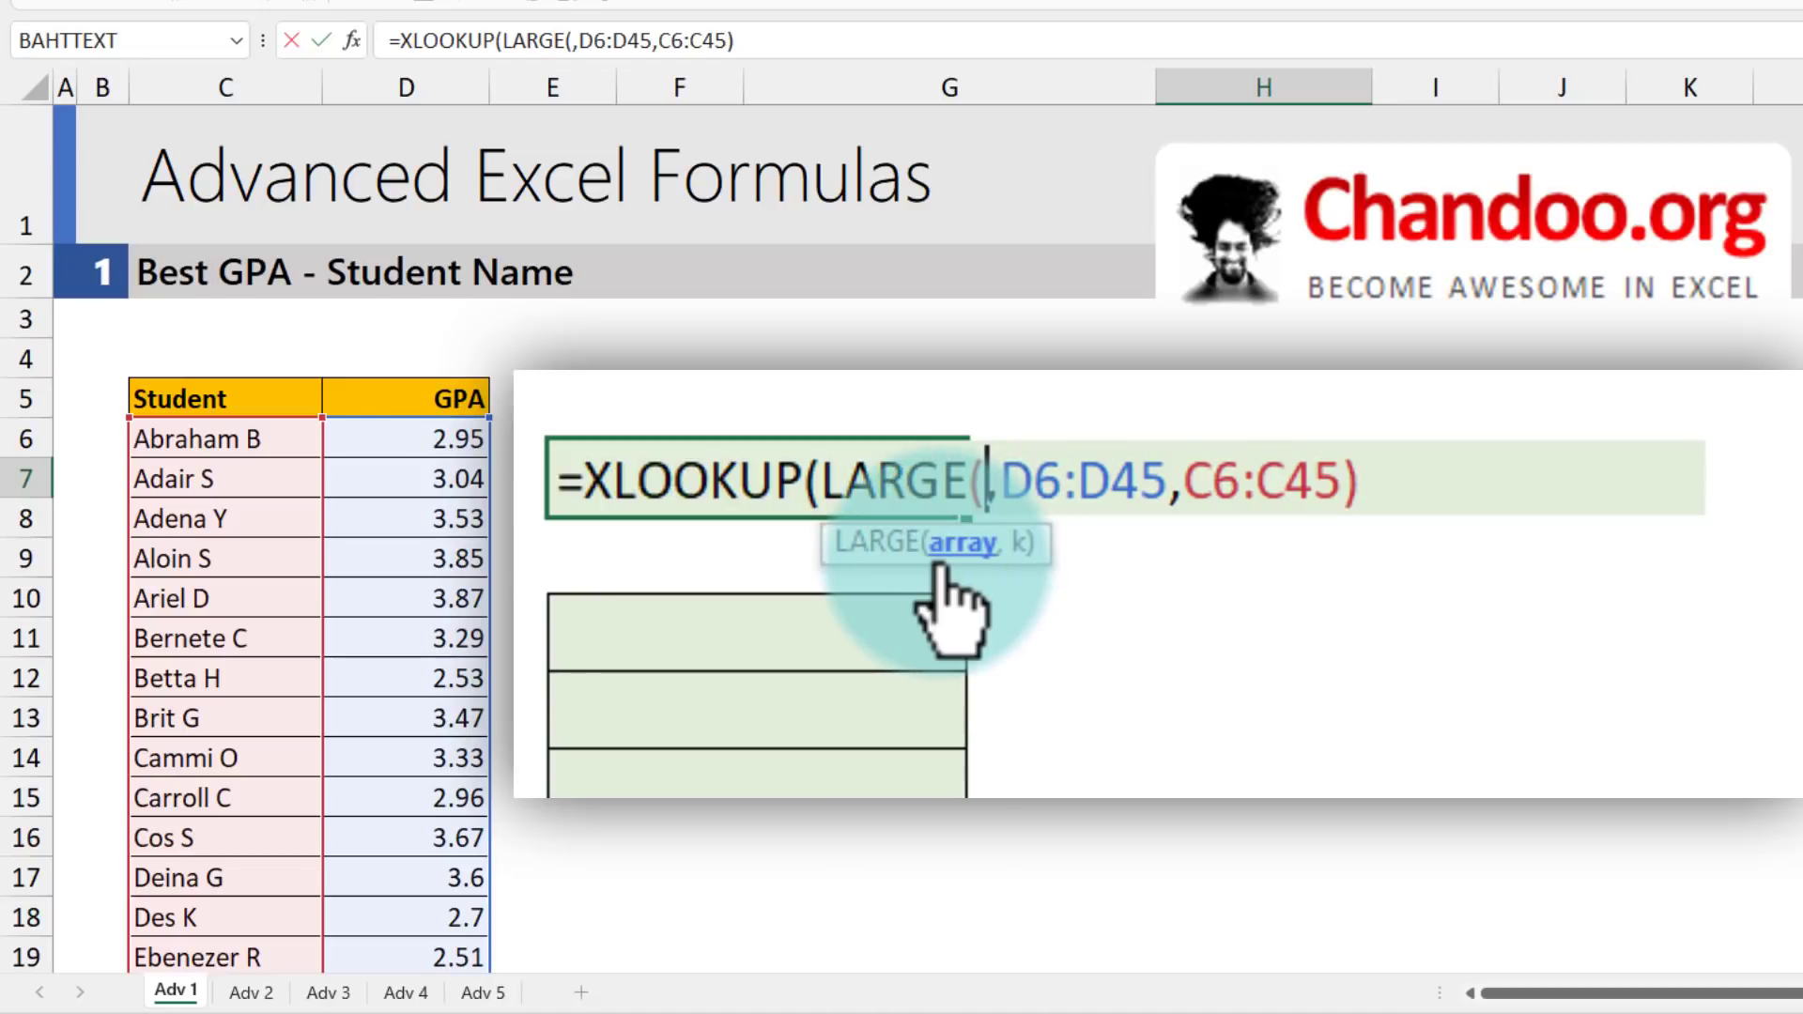
# - Complete LARGE in H7 with array D6:D45 and k of 2, and enter the XLOOKUP formula
pyautogui.click(404, 434)
pyautogui.scroll(-10, 443, 624)
pyautogui.keyDown('shift'); pyautogui.click(442, 684); pyautogui.keyUp('shift')
pyautogui.scroll(10, 442, 683)
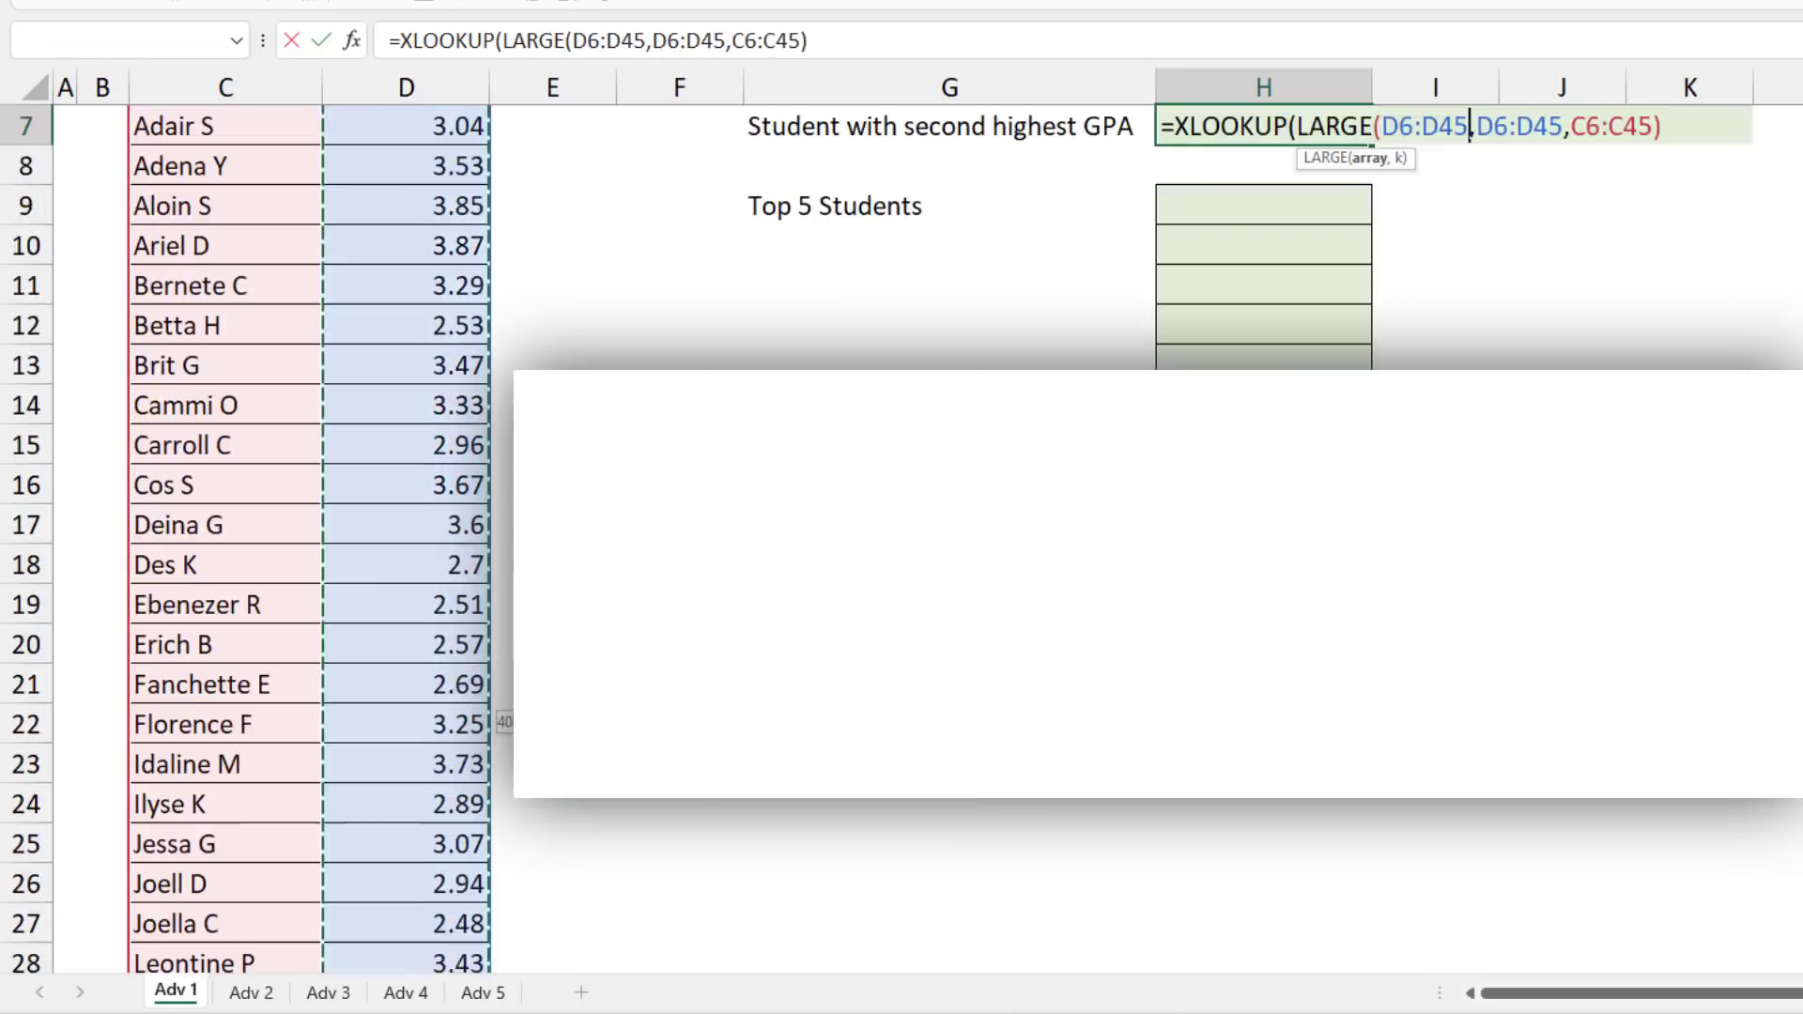
pyautogui.write(',2')
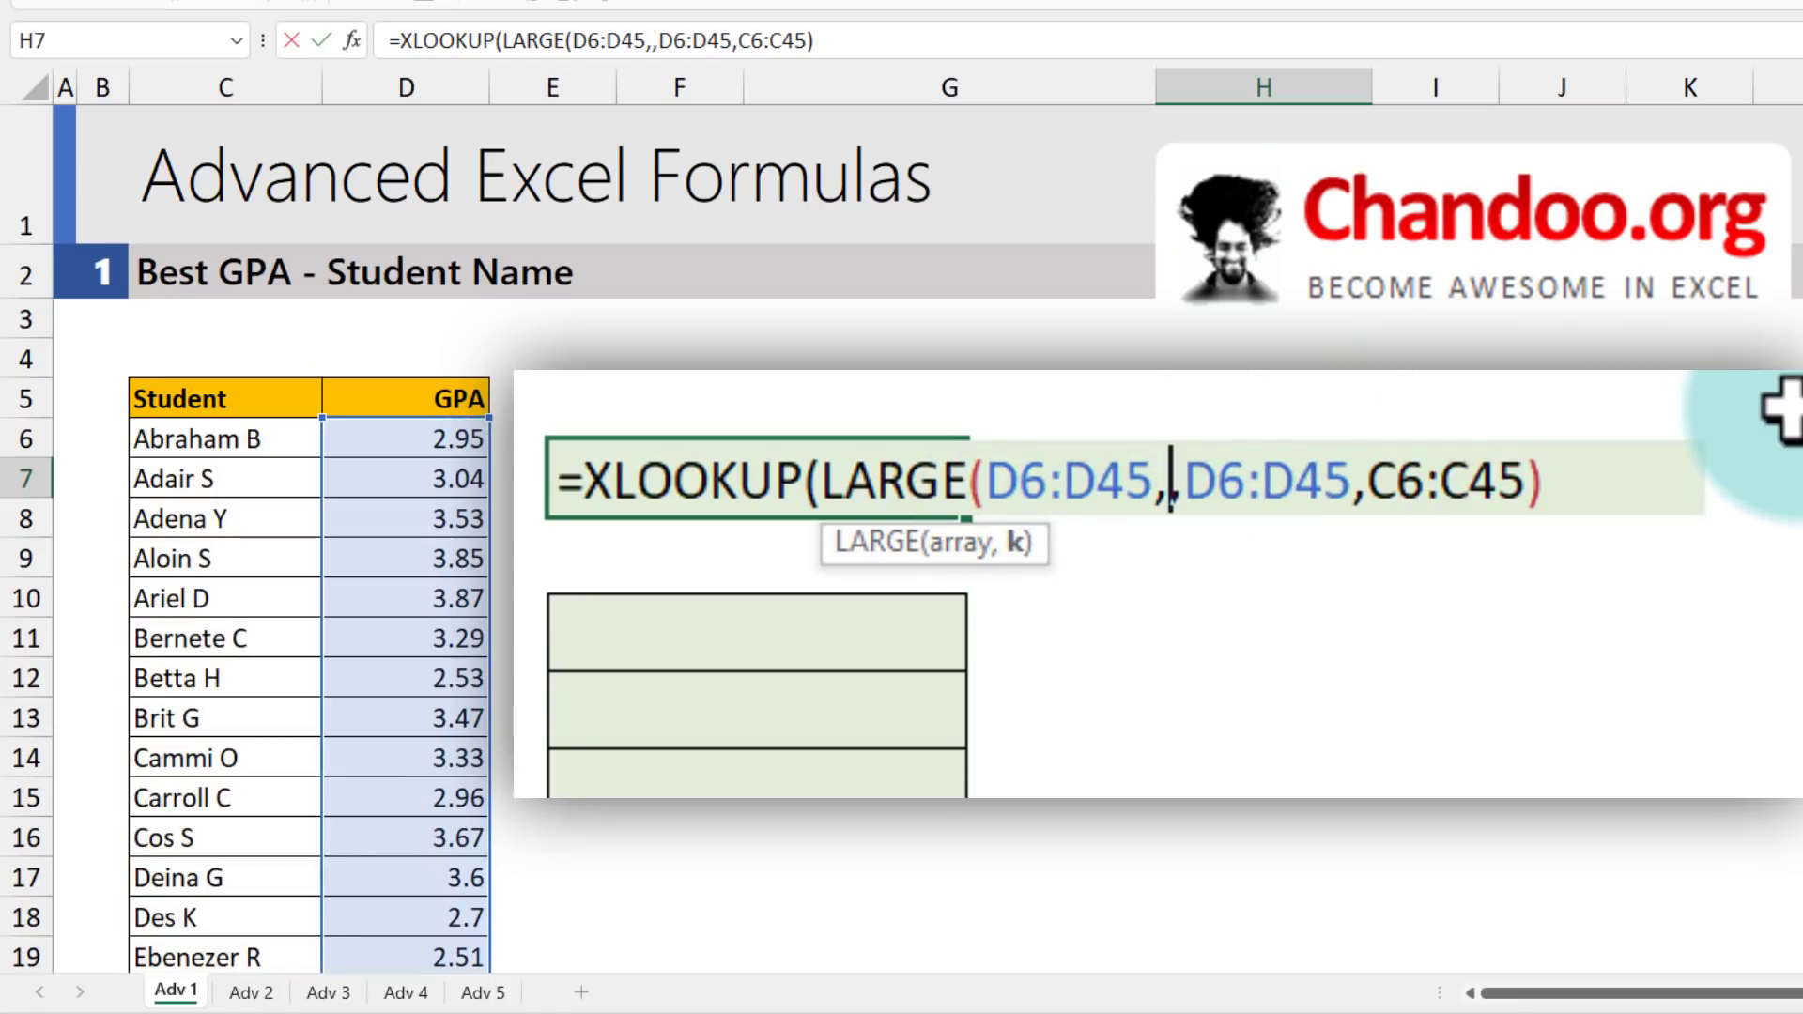
pyautogui.write(')')
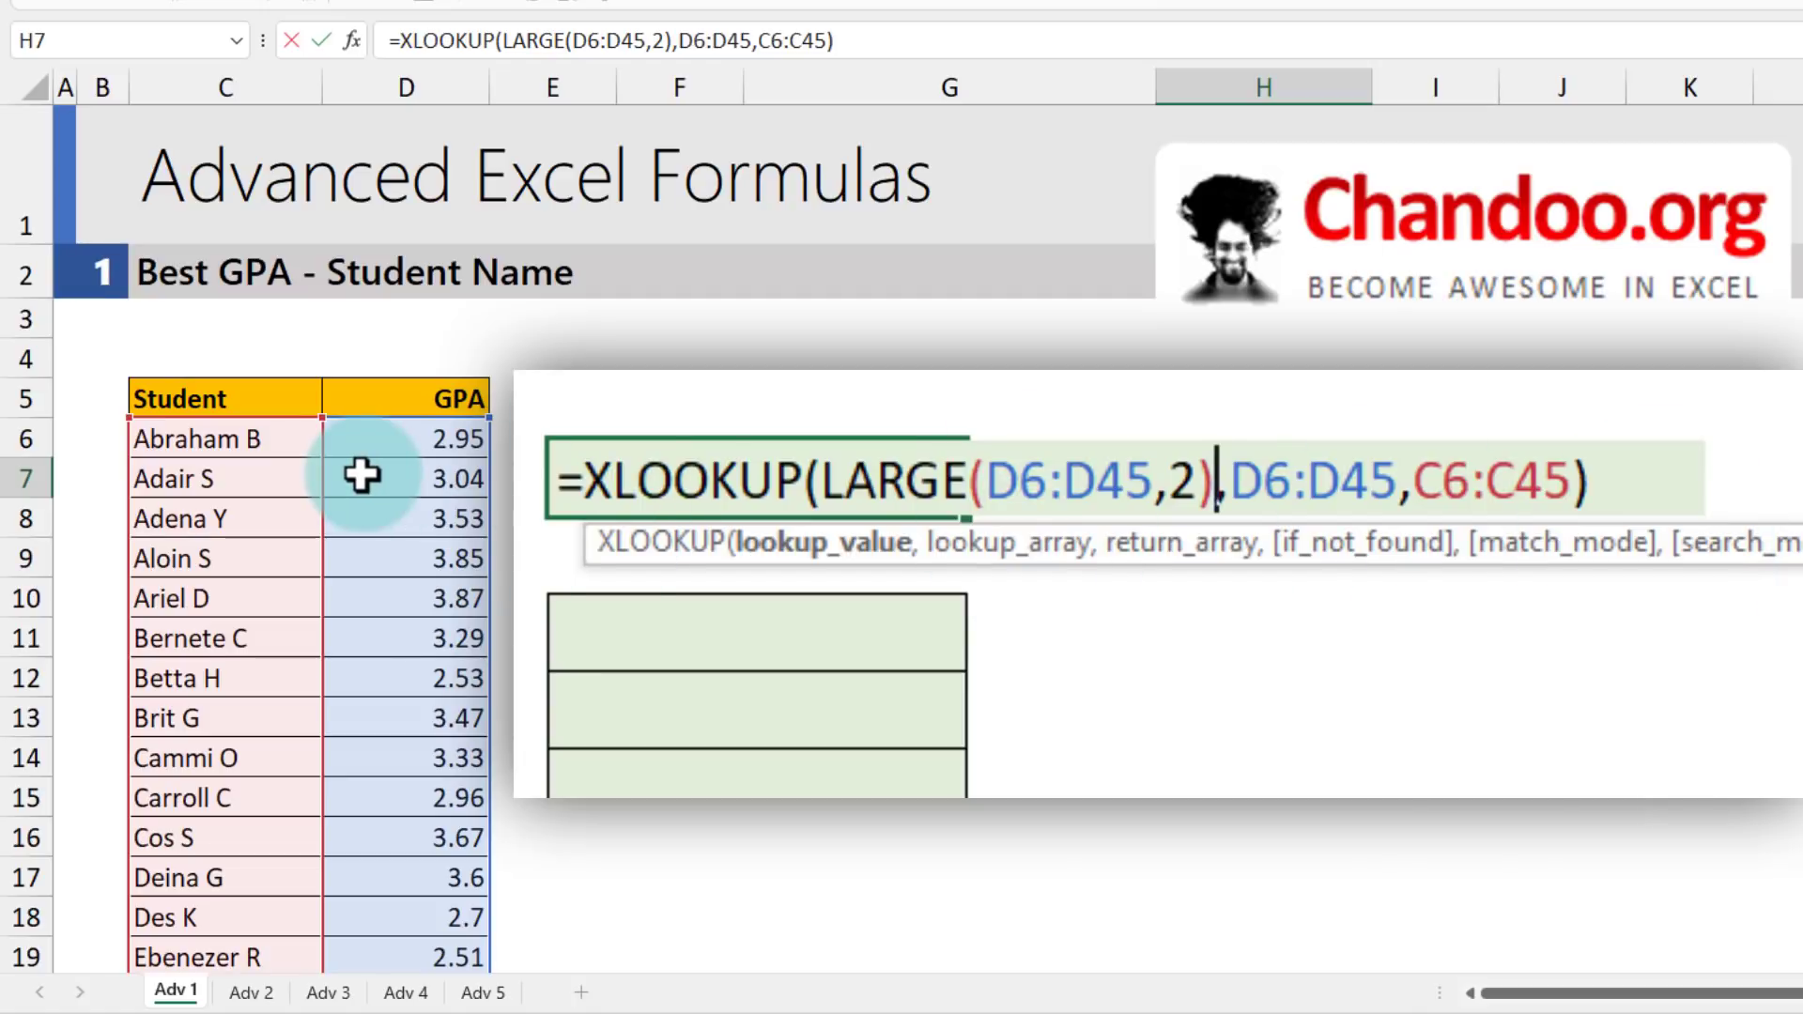
pyautogui.press('Return')
pyautogui.click(1289, 479)
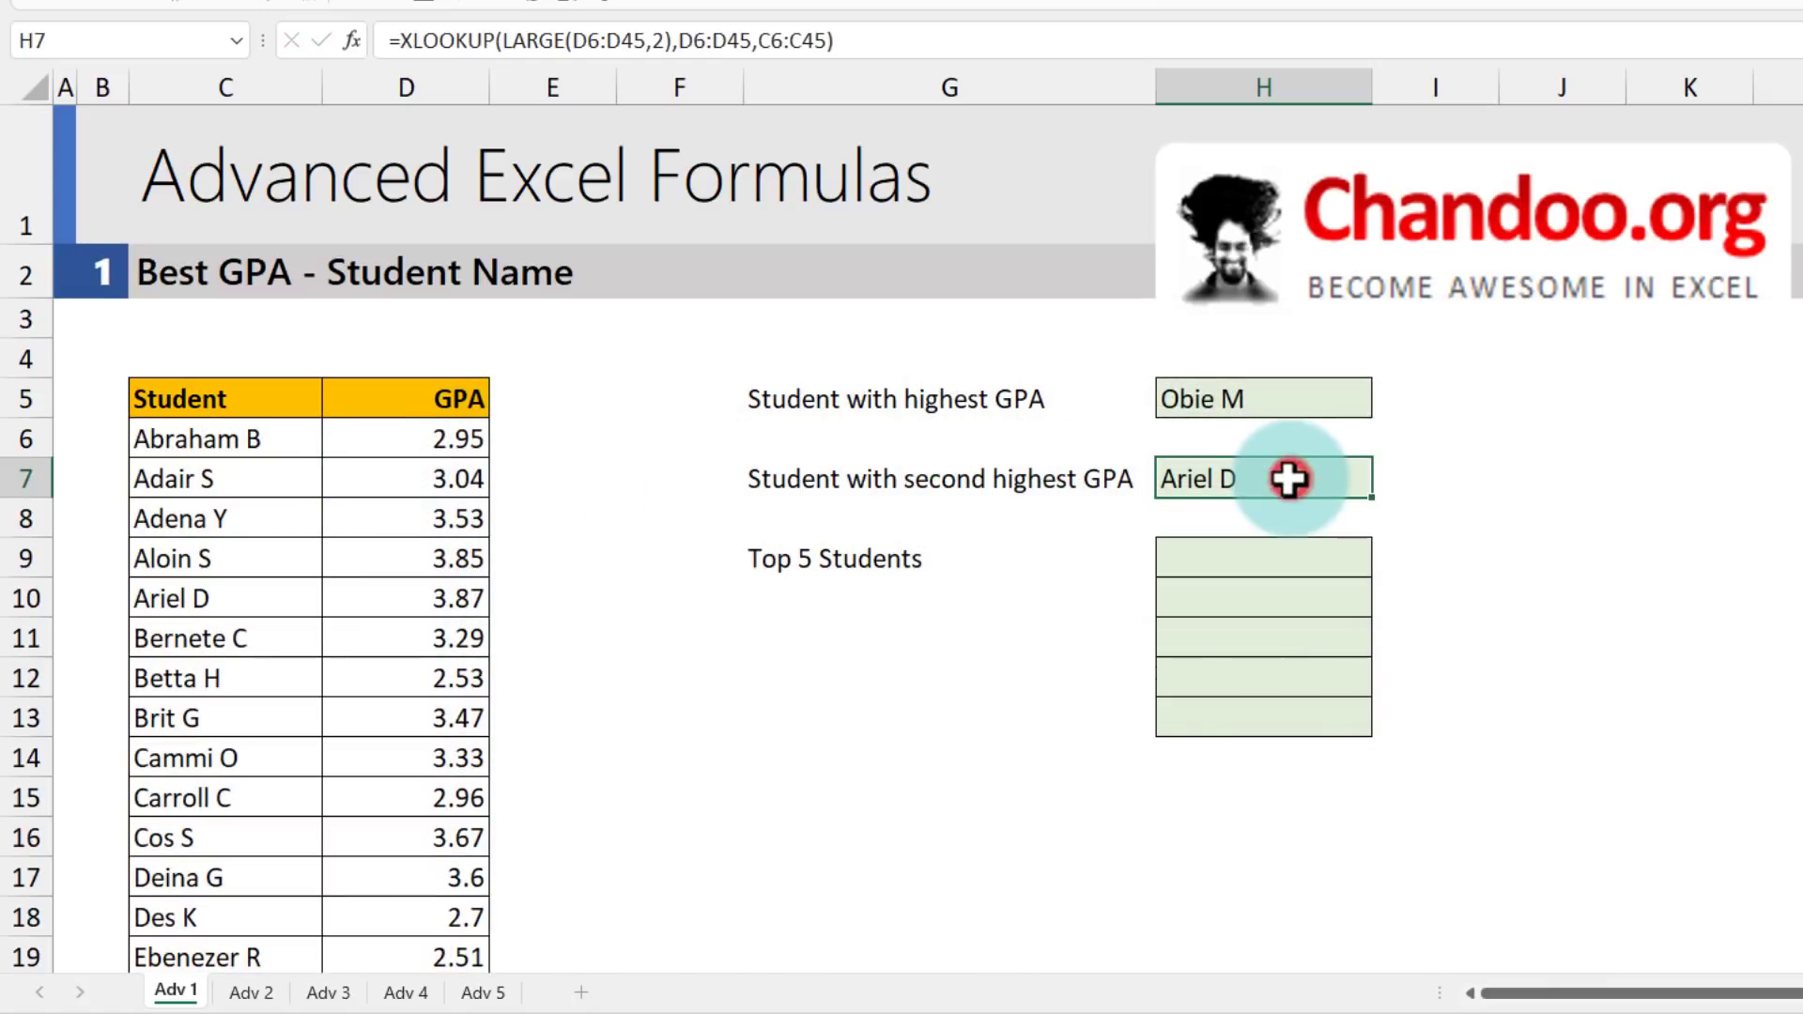
# - Copy the XLOOKUP formula text from H7 into H9, the first Top 5 Students cell, keeping the same references
pyautogui.click(1297, 573)
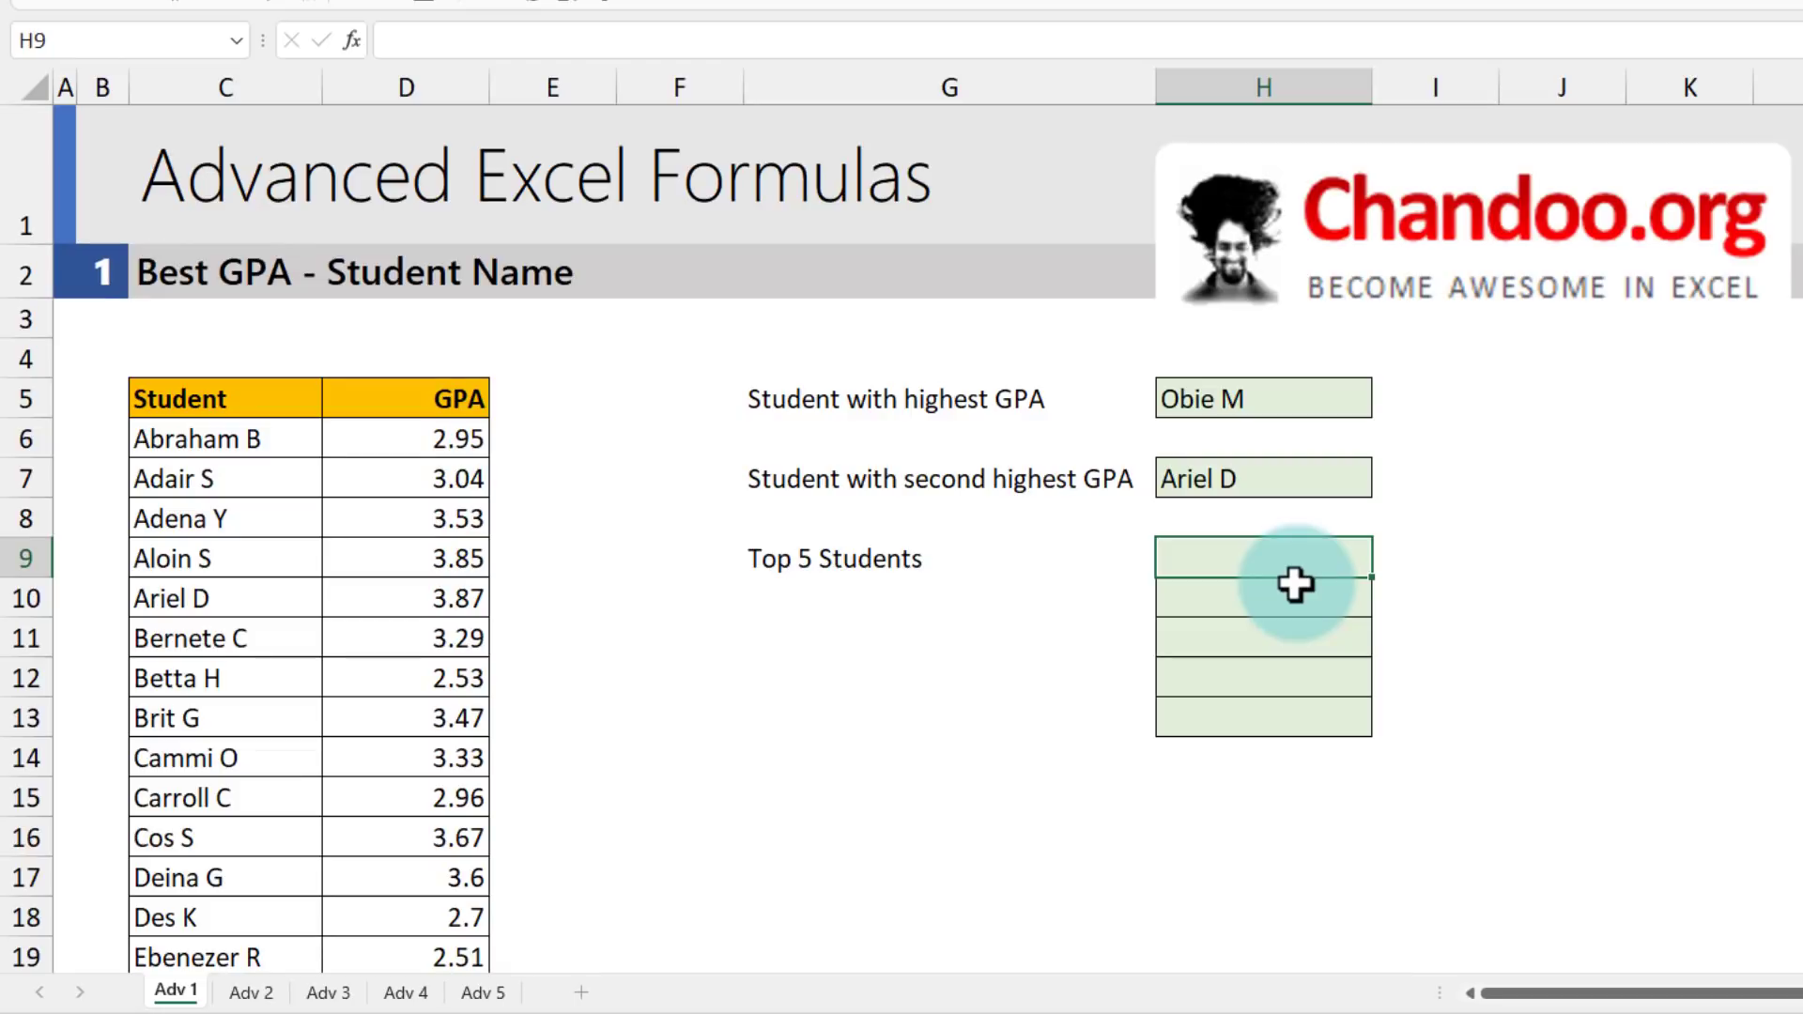
pyautogui.moveTo(1275, 556); pyautogui.dragTo(1267, 721)
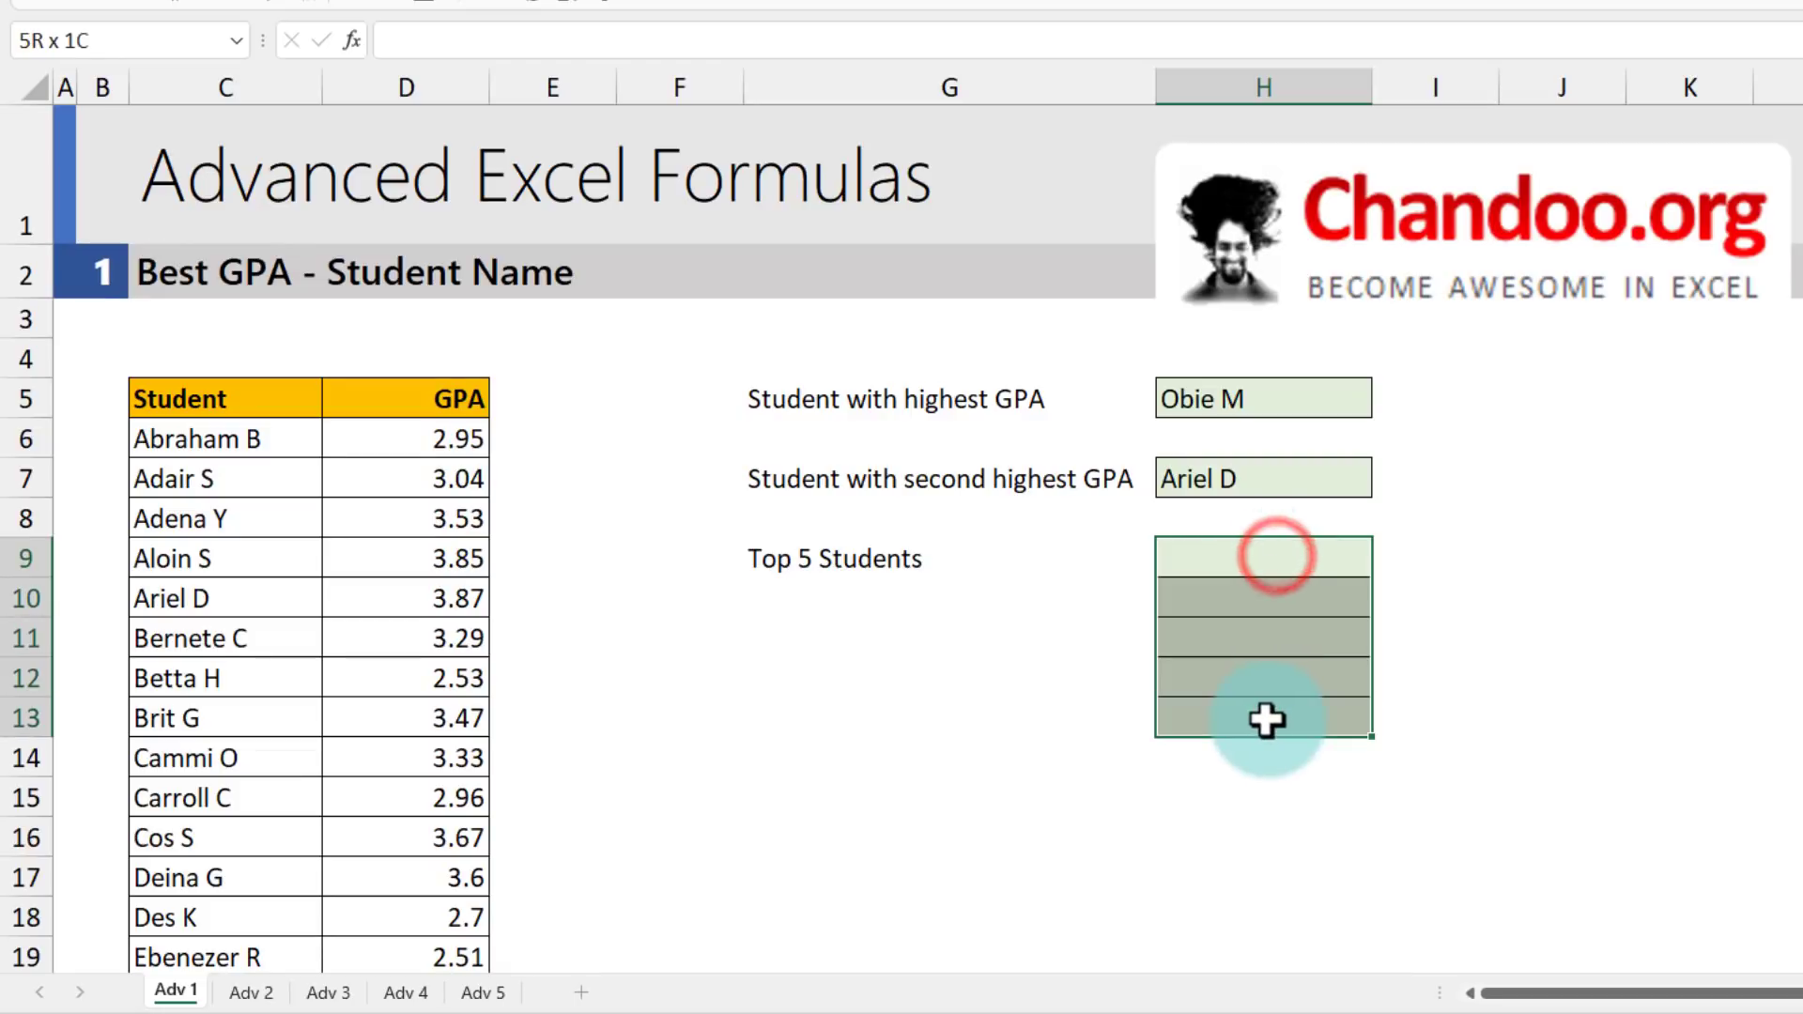
pyautogui.hotkey('shift', 'BackSpace')
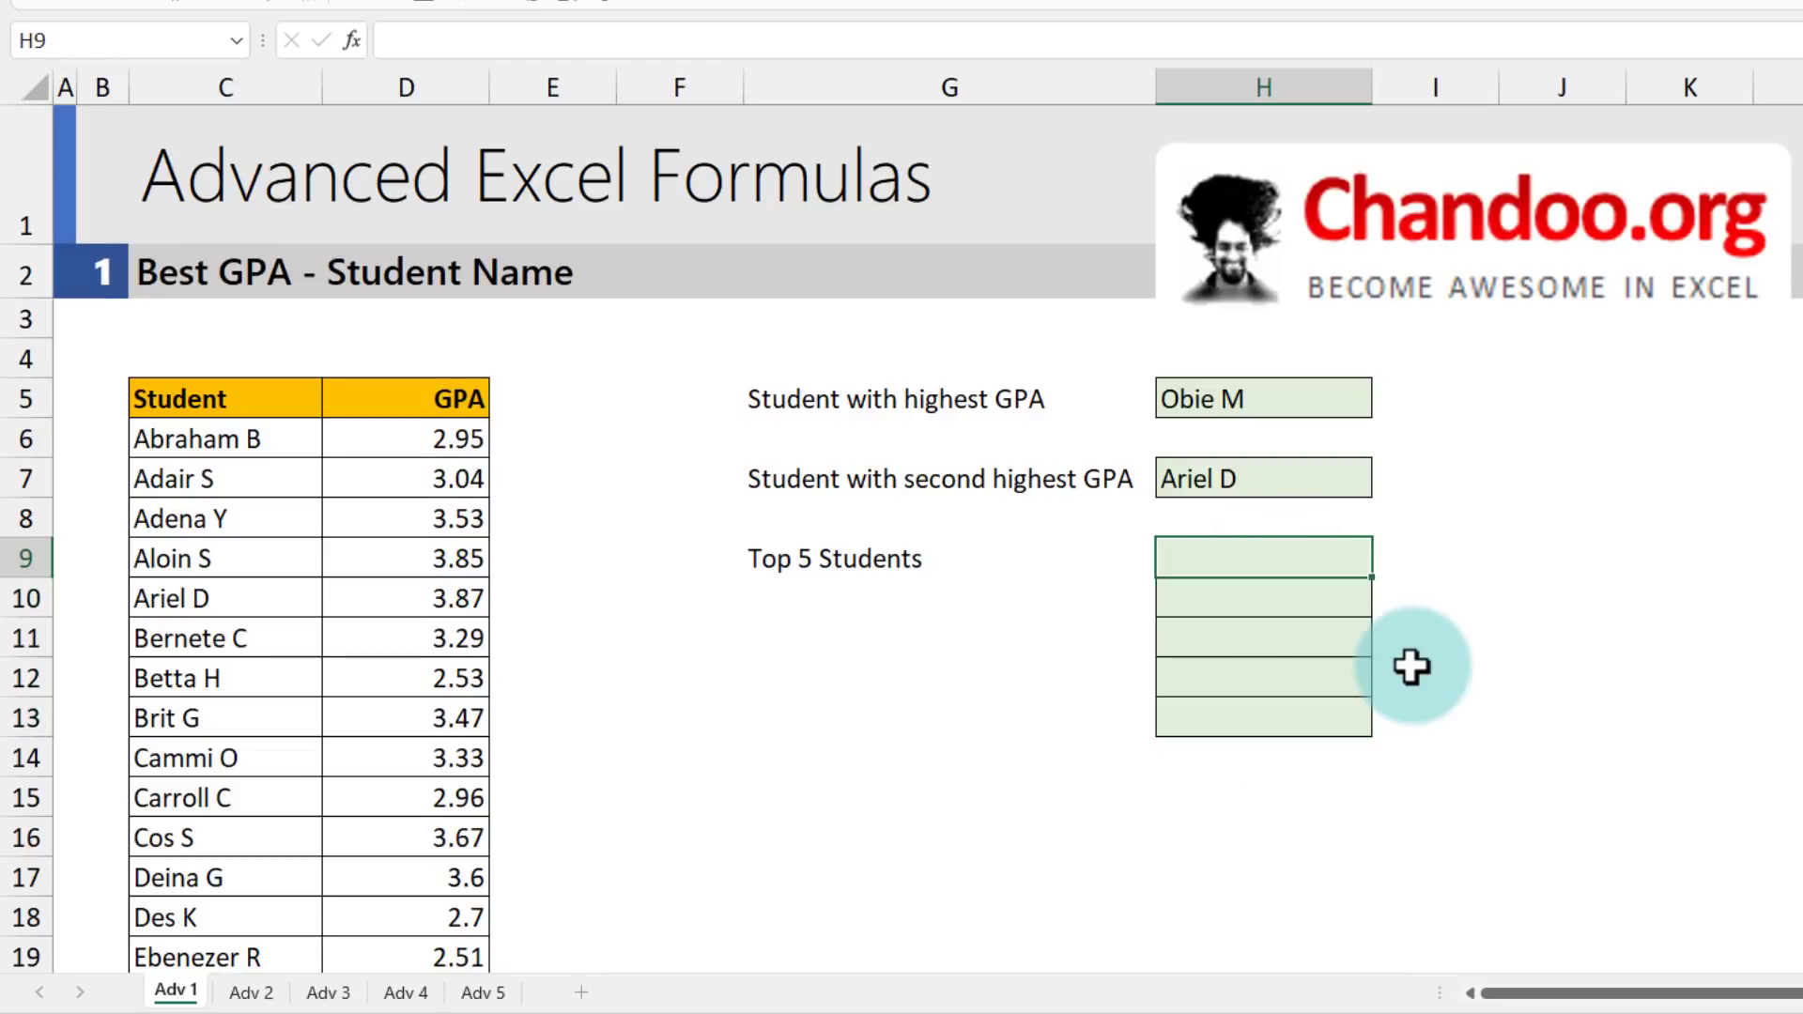
pyautogui.click(1268, 490)
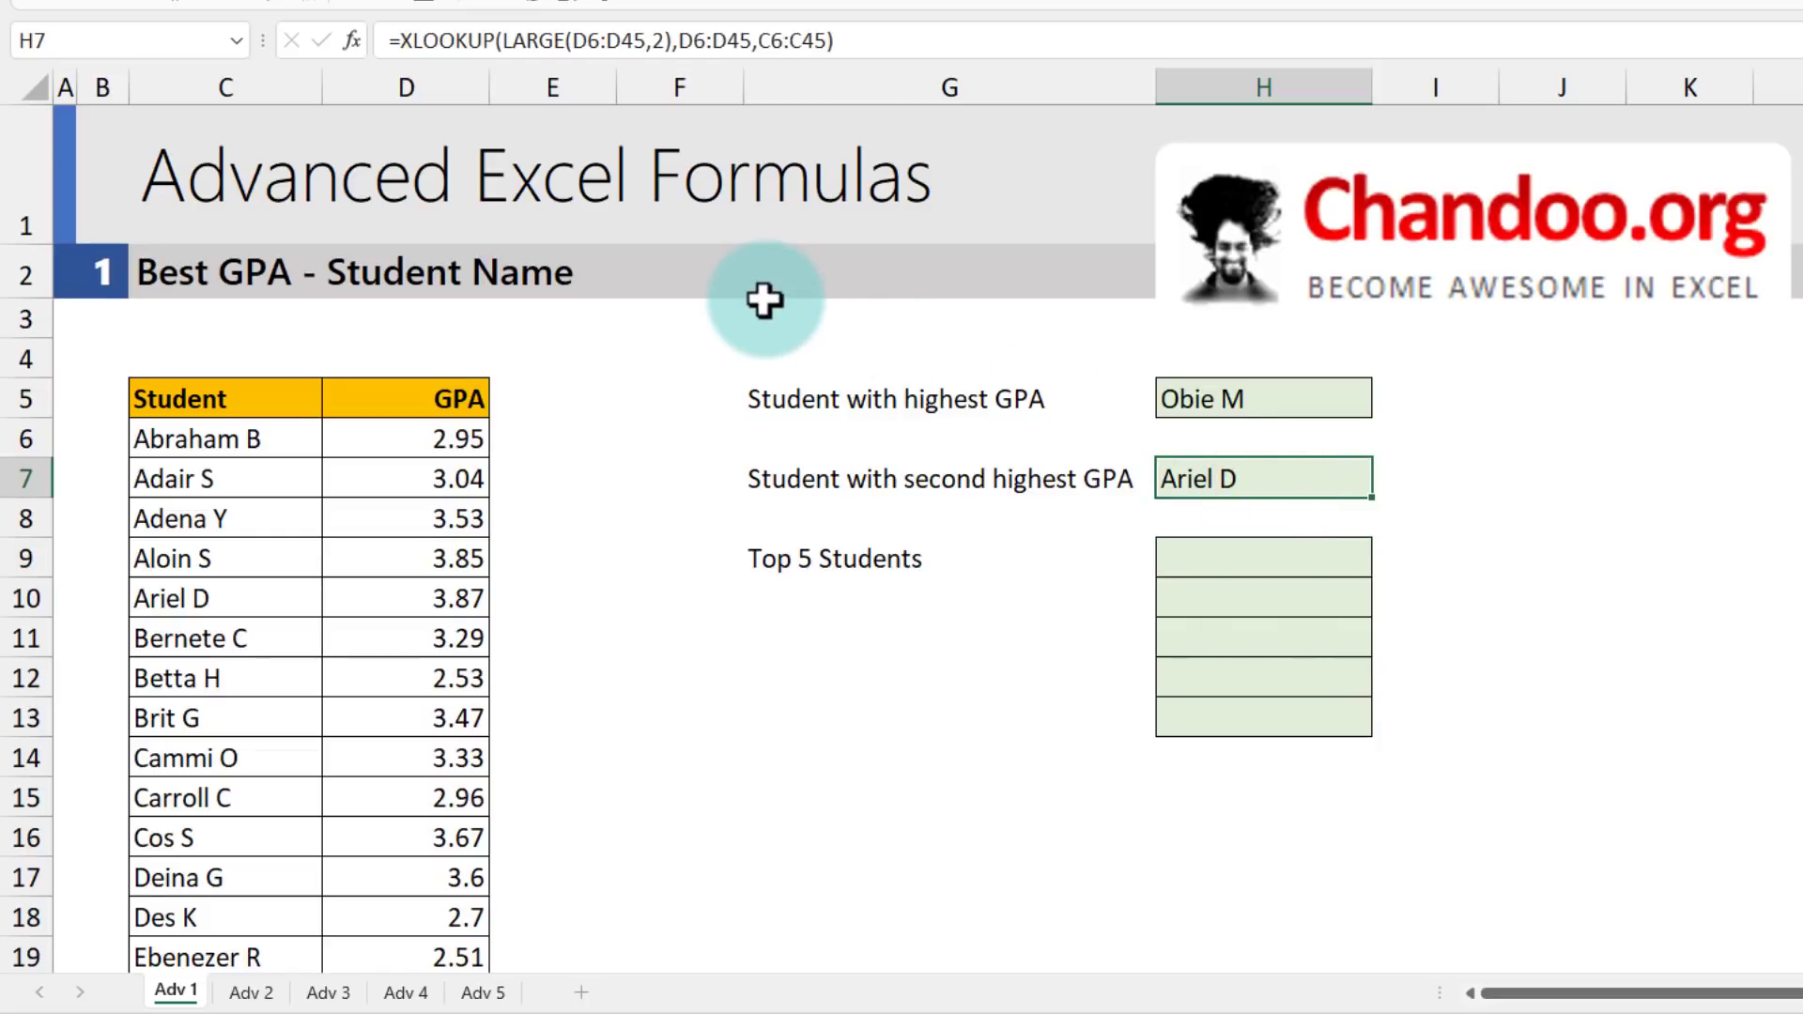
pyautogui.click(858, 39)
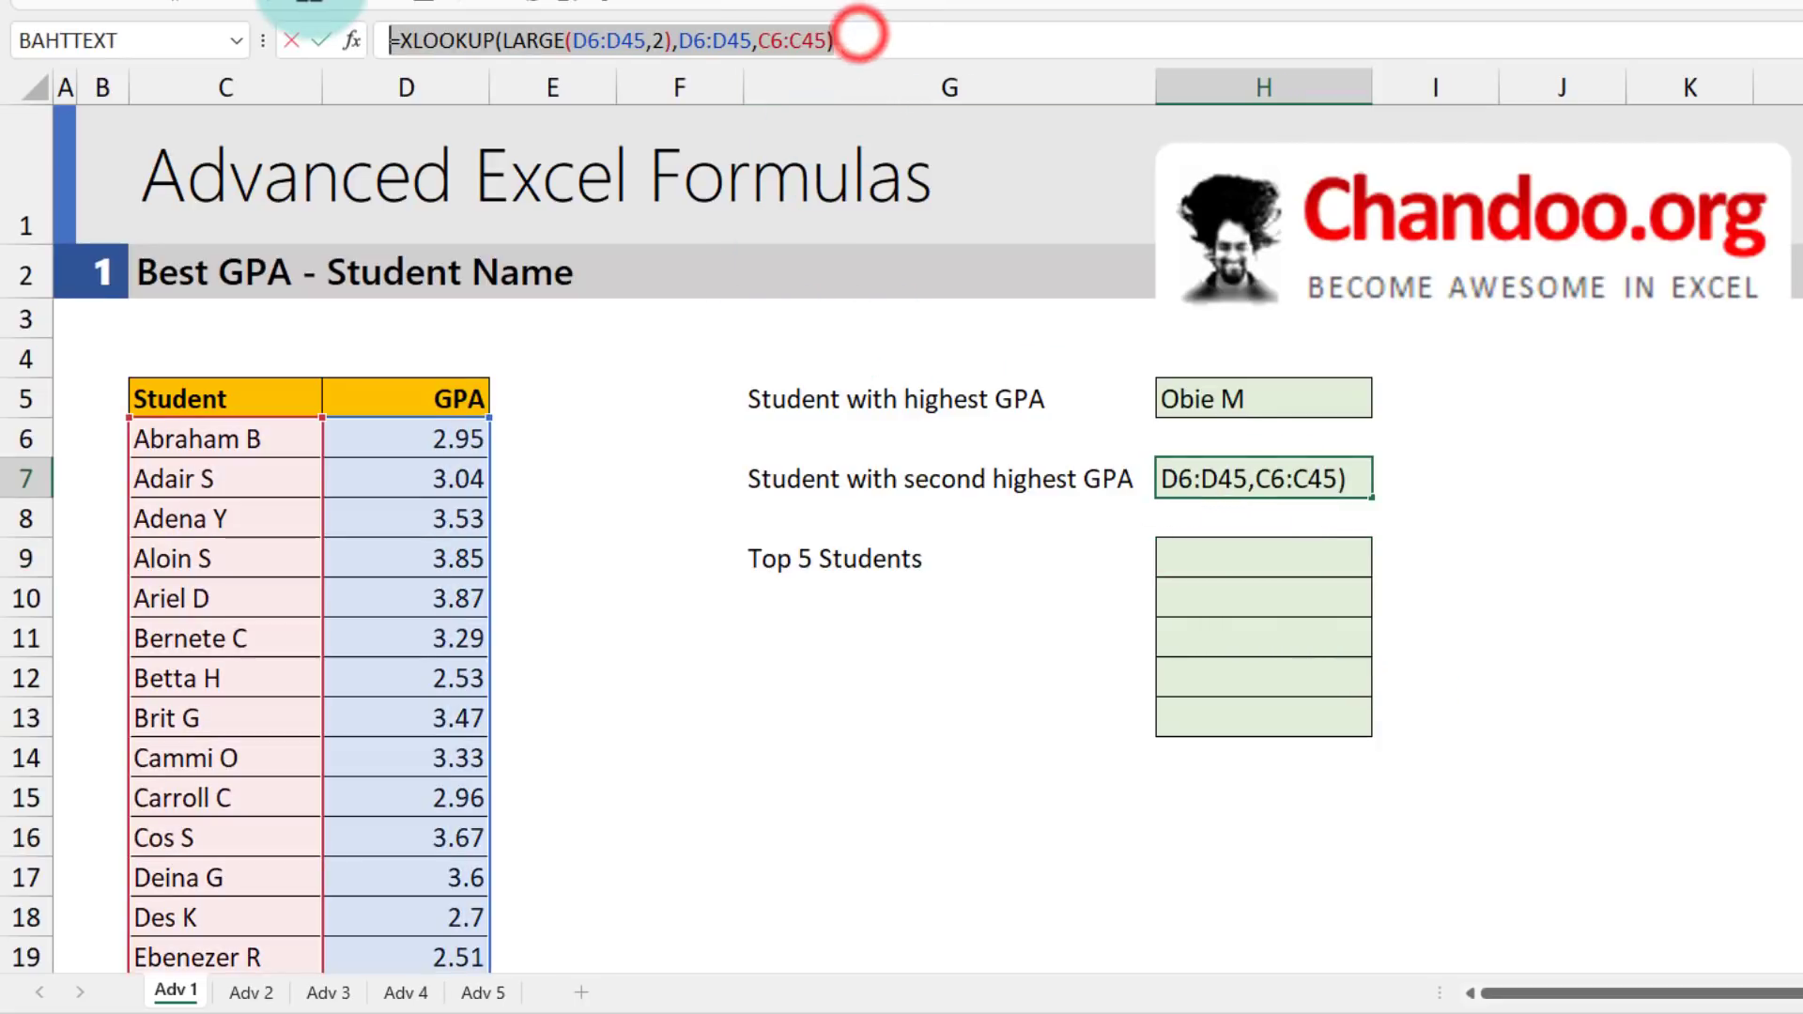
pyautogui.click(1221, 556)
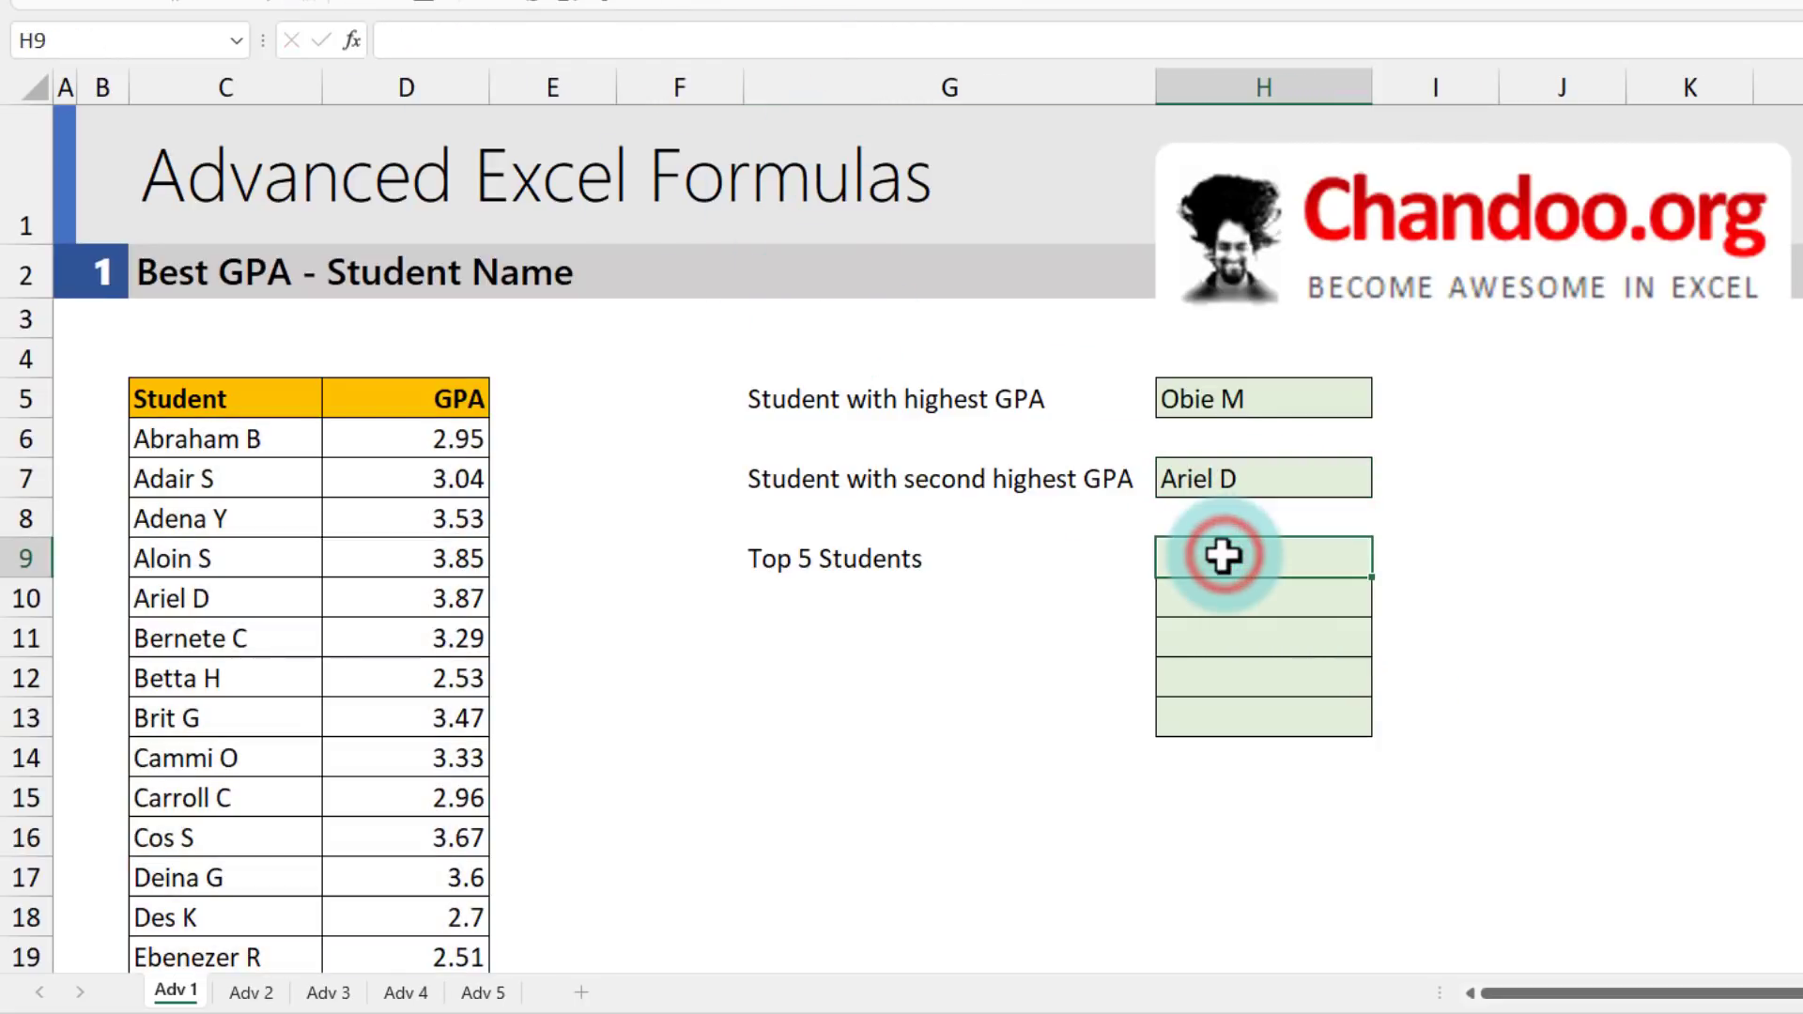
pyautogui.write('=XLOOKUP(LARGE(D6:D45,2),D6:D45,C6:C45)')
pyautogui.press('F2')
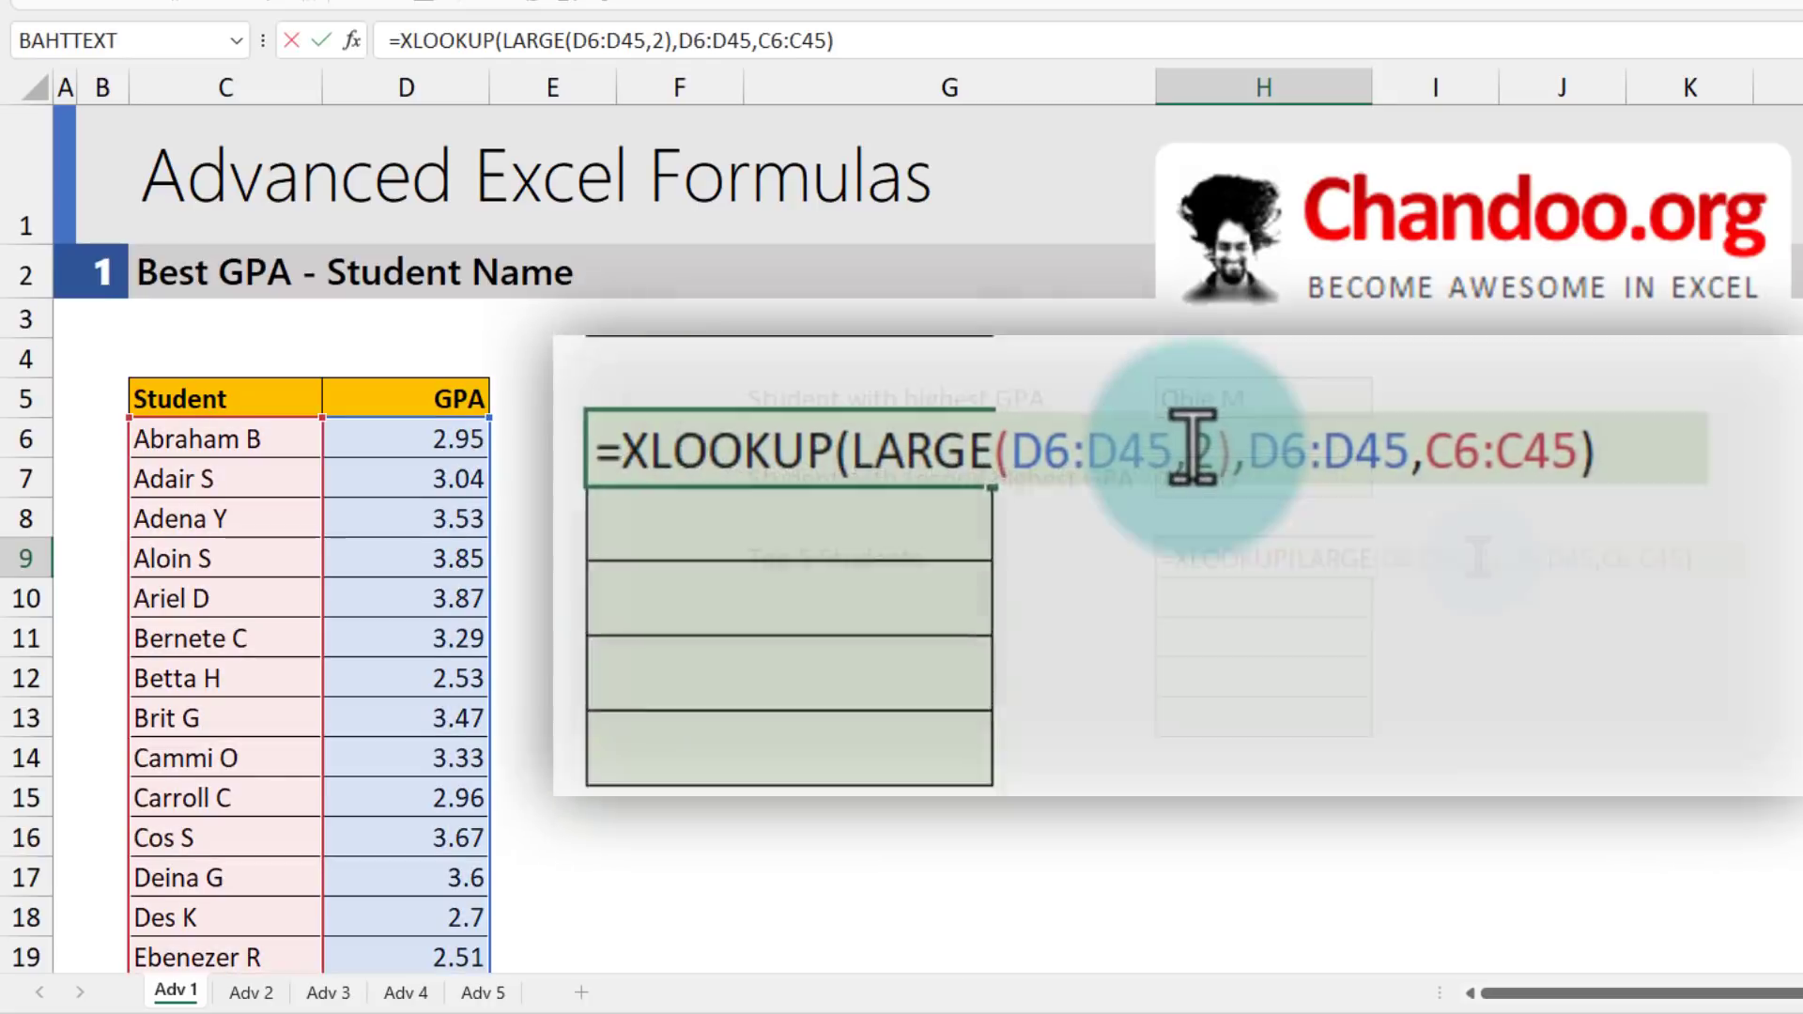
# - Replace the k value of LARGE in H9 with the array {1,2,3,4,5} and enter the formula
pyautogui.doubleClick(1482, 559)
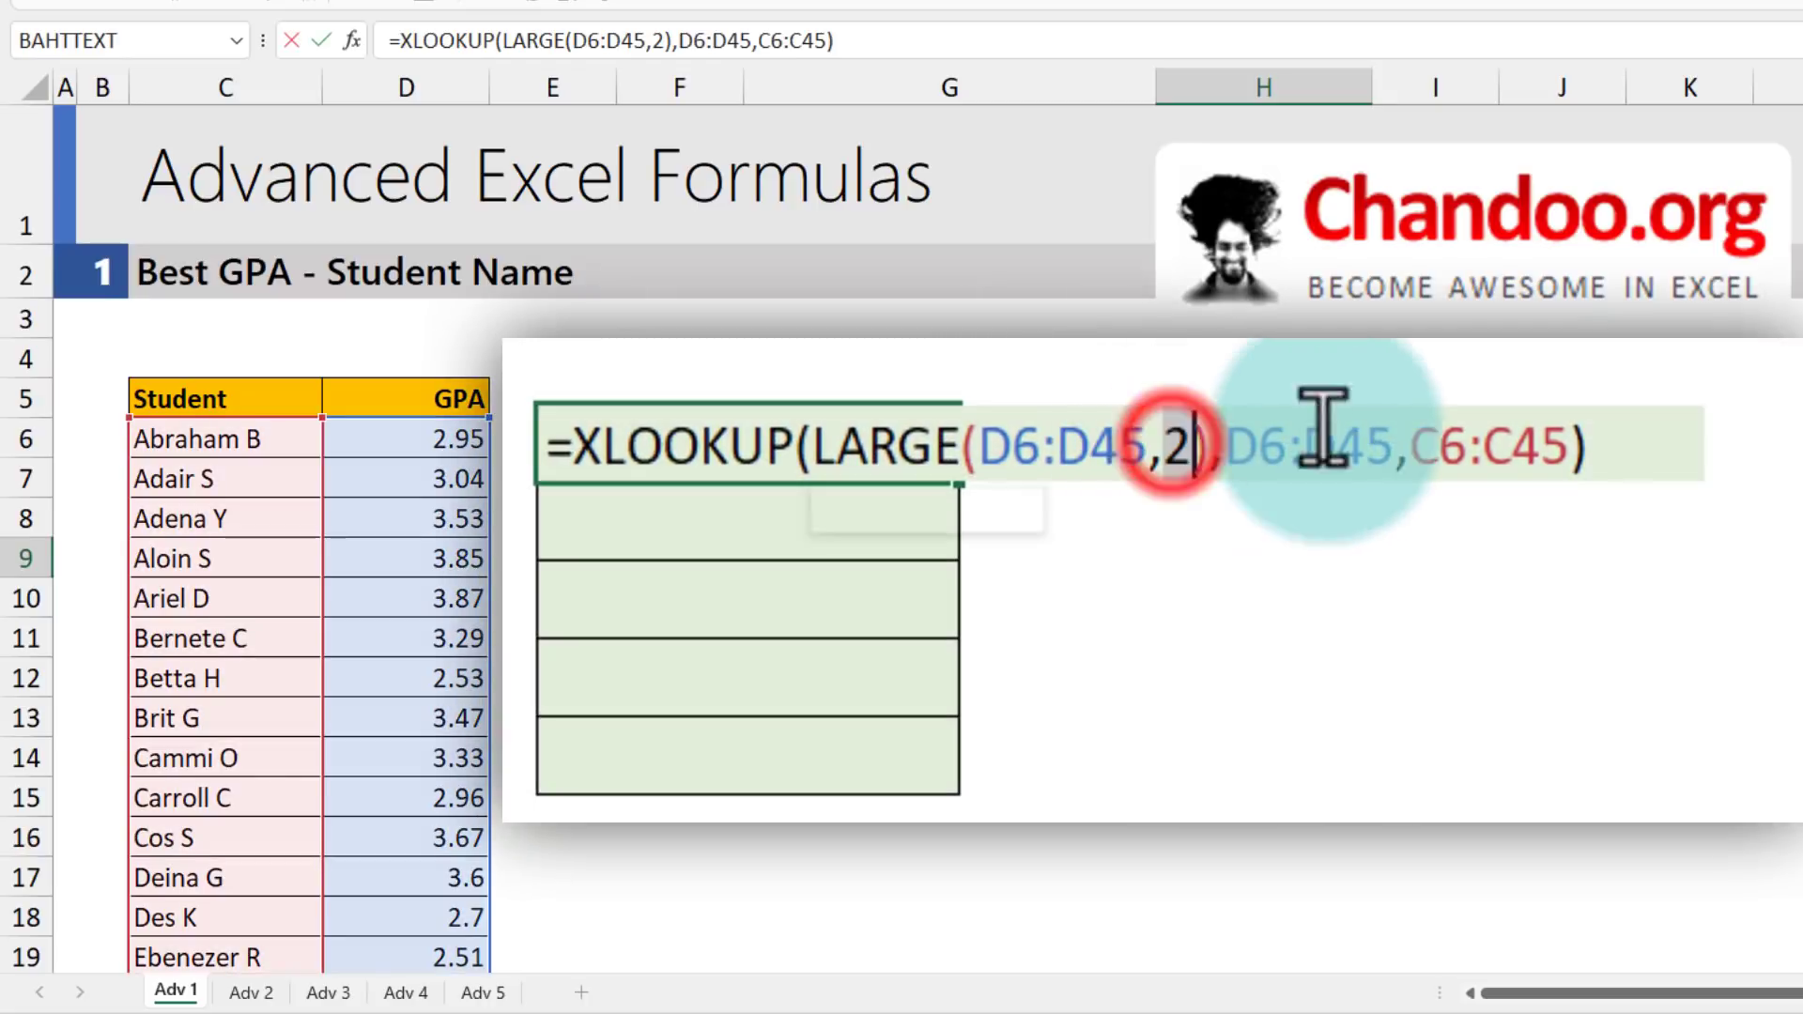
pyautogui.press('BackSpace')
pyautogui.write('{')
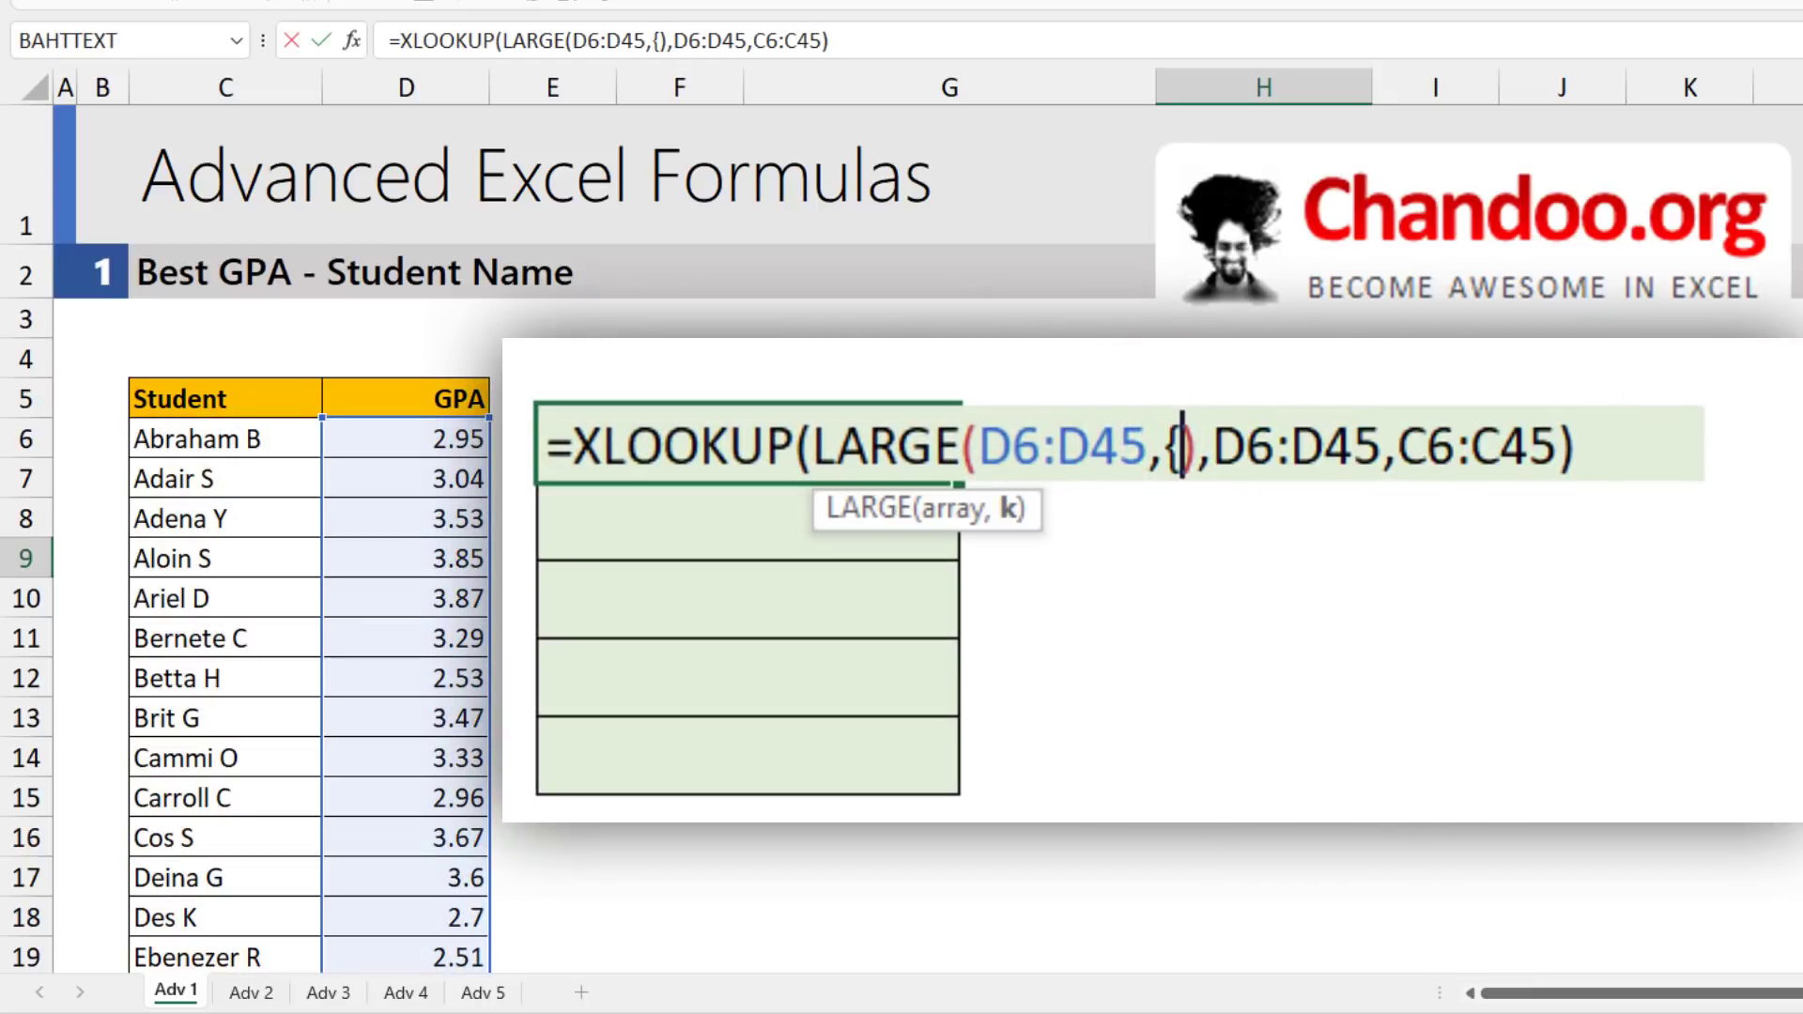
pyautogui.write('1,2,3,4')
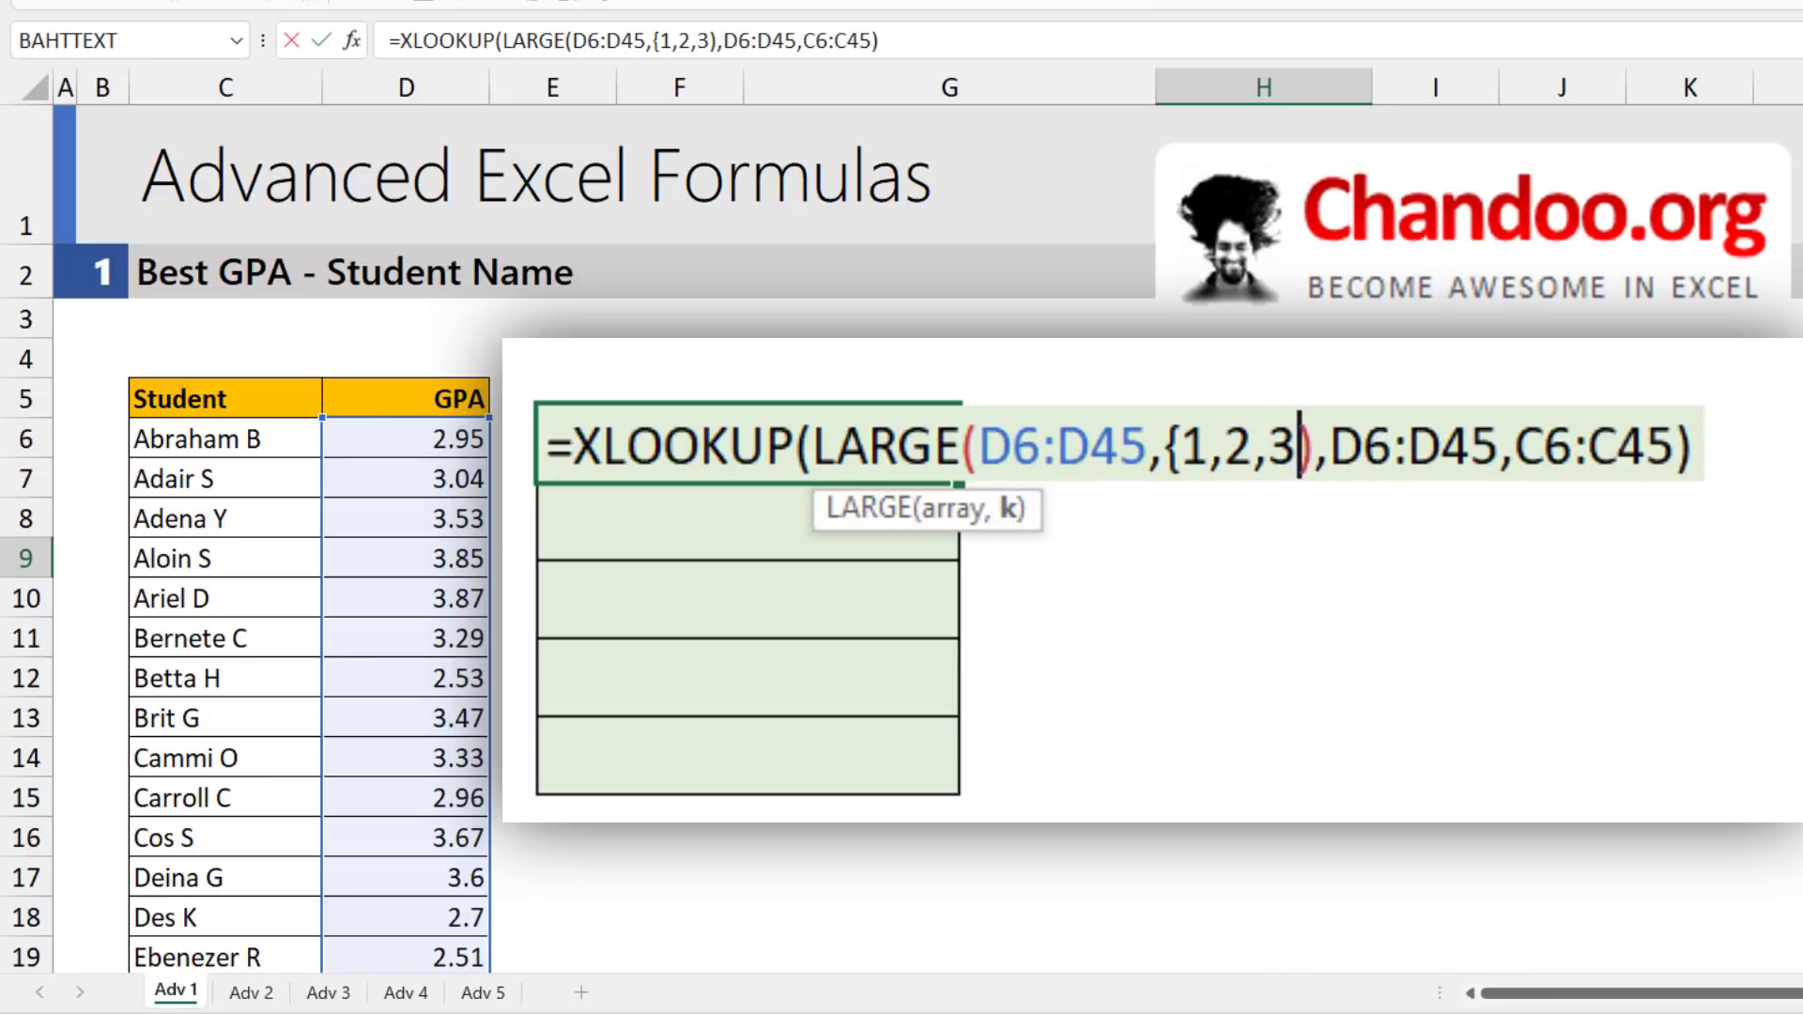
pyautogui.write(',5')
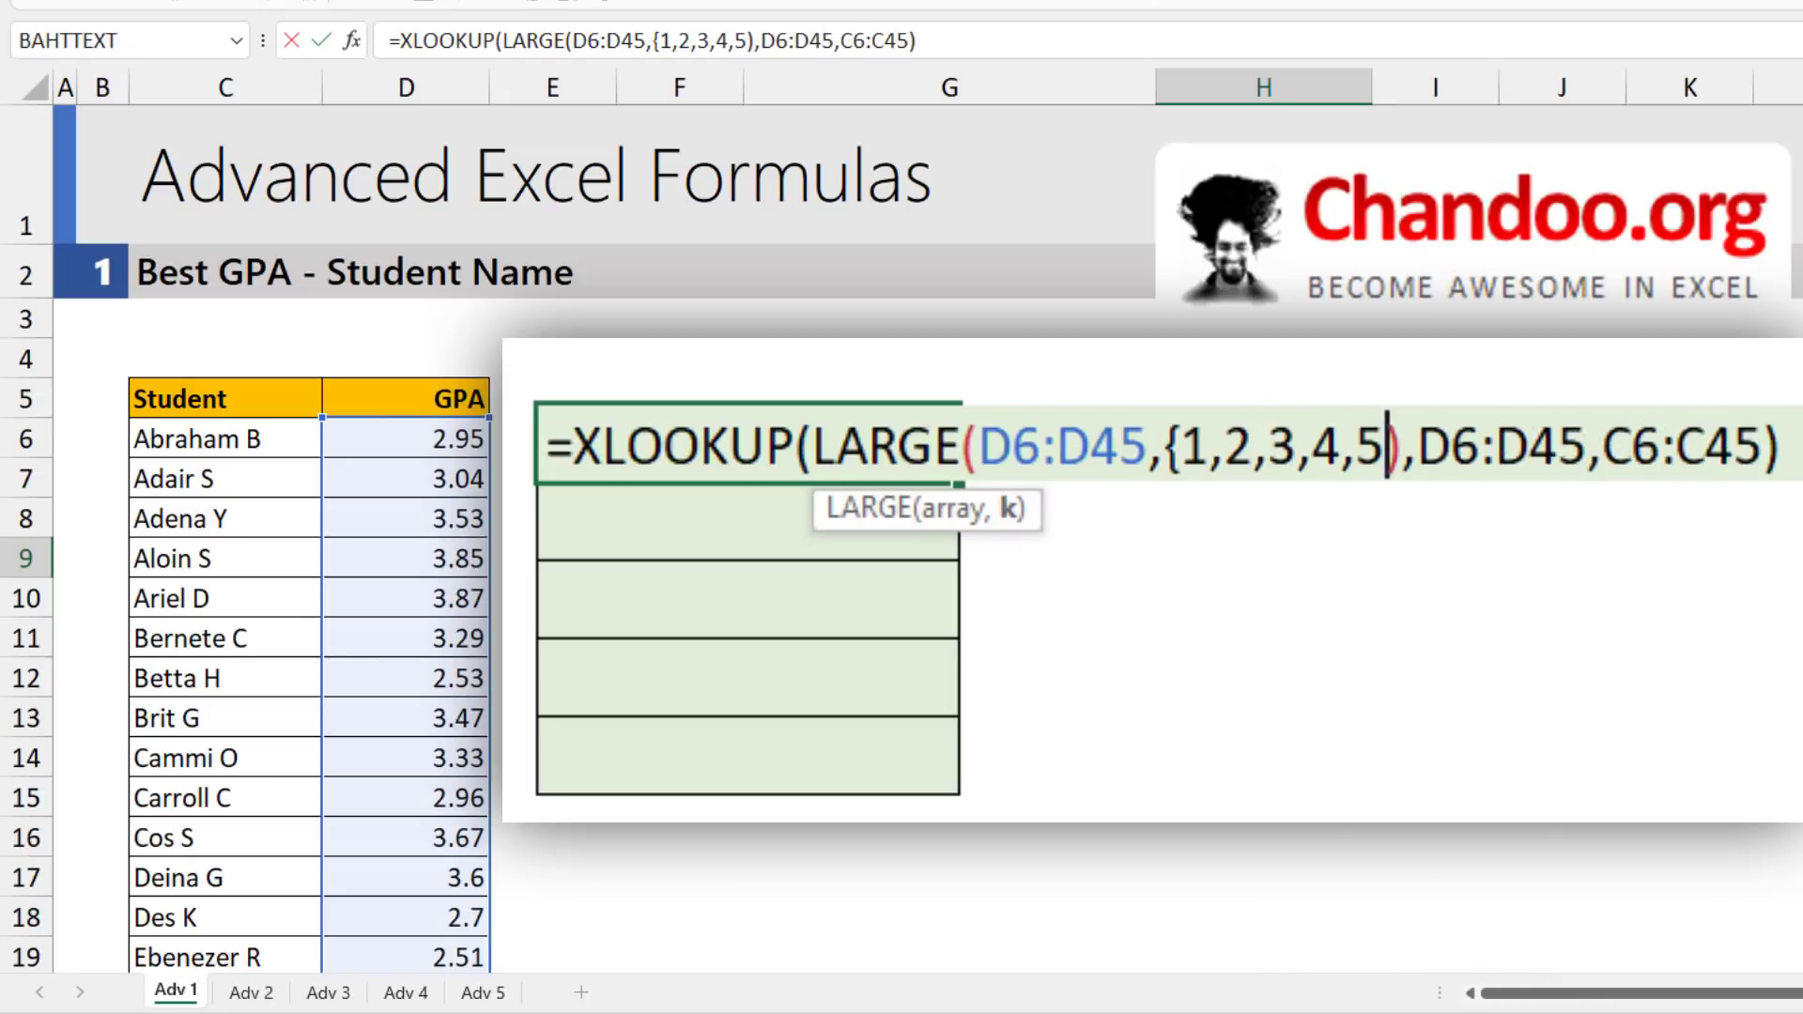
pyautogui.write('}')
pyautogui.press('Return')
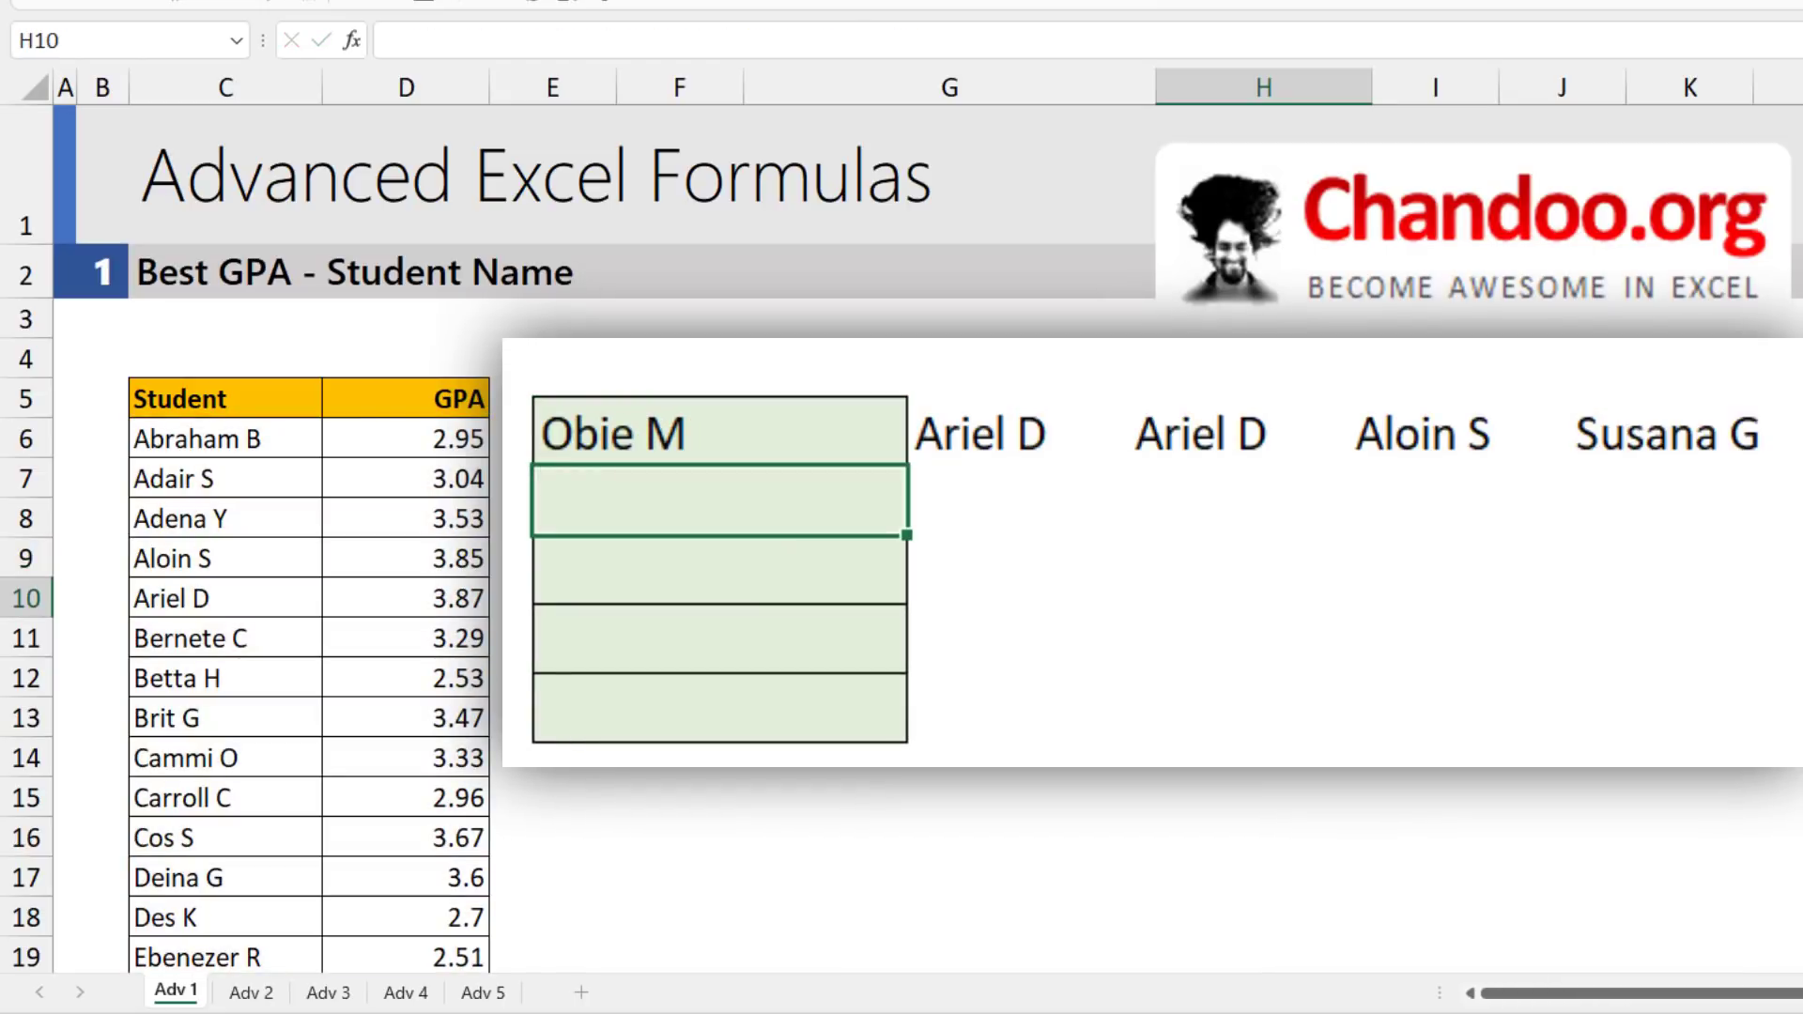
# - Change the array constant in the H9 formula to {1;2;3;4;5} so the names spill down the rows
pyautogui.moveTo(705, 435); pyautogui.dragTo(1709, 458)
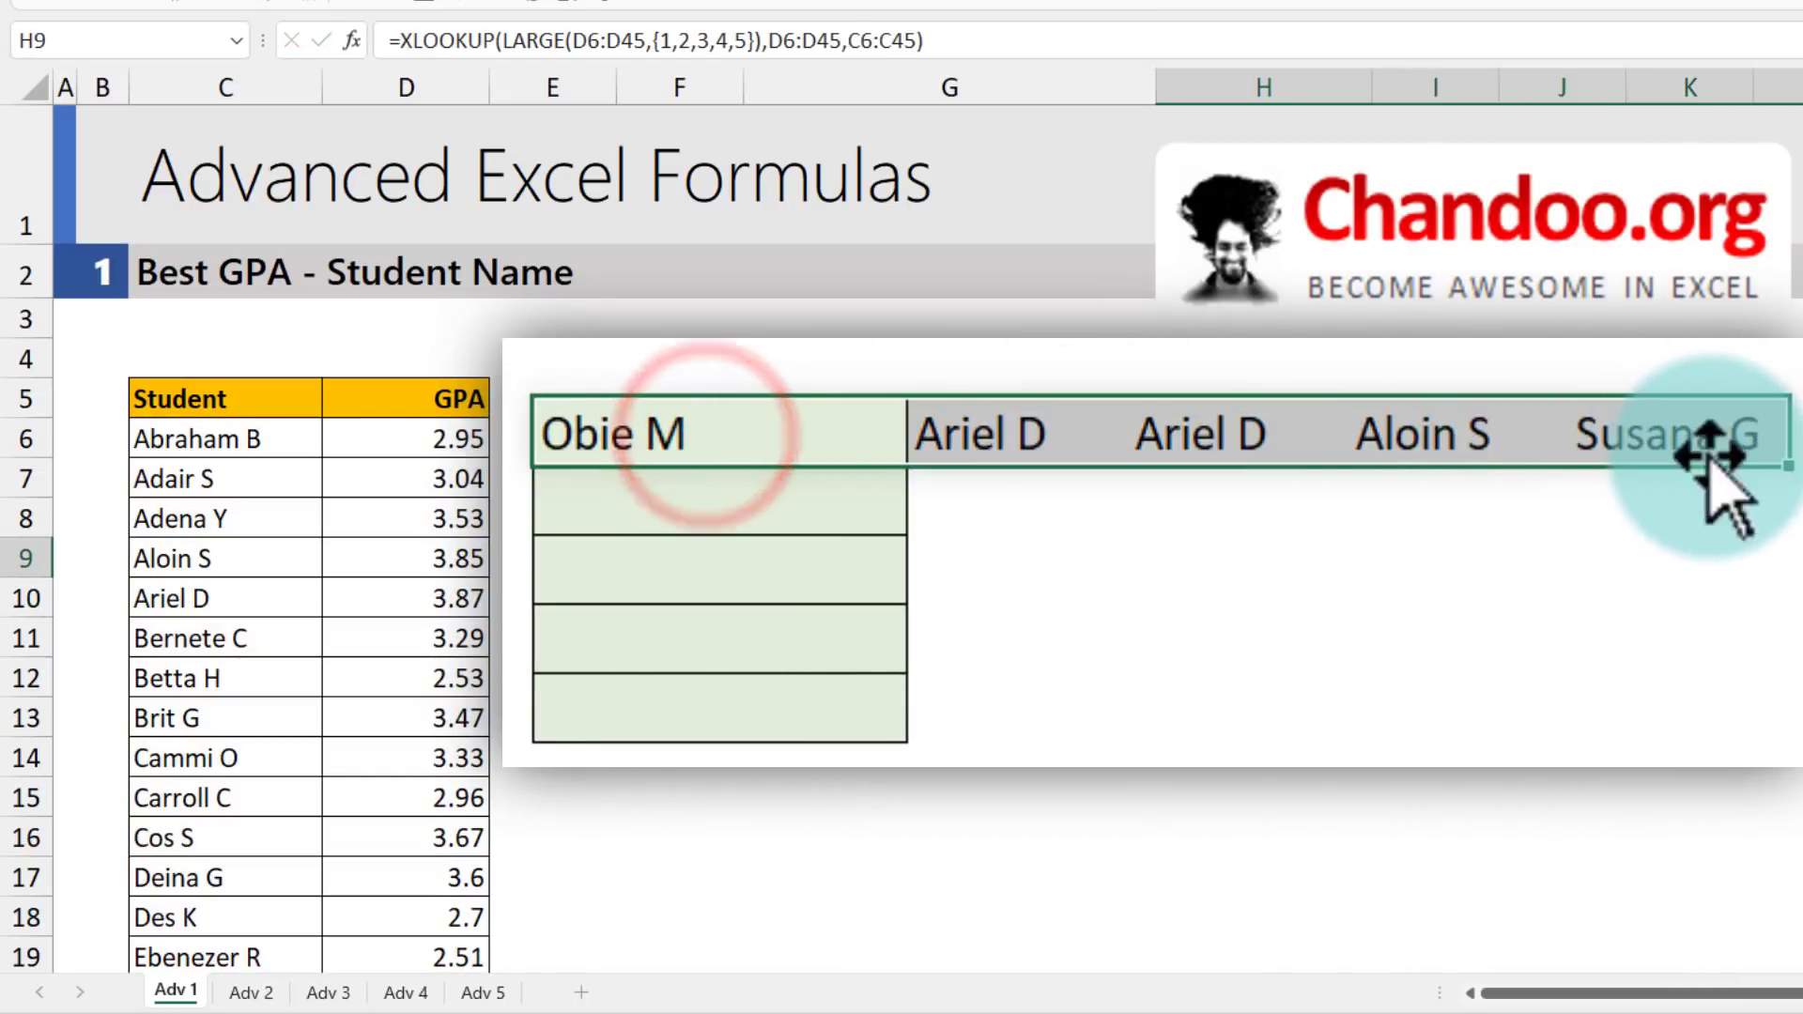
pyautogui.doubleClick(845, 432)
pyautogui.click(1130, 437)
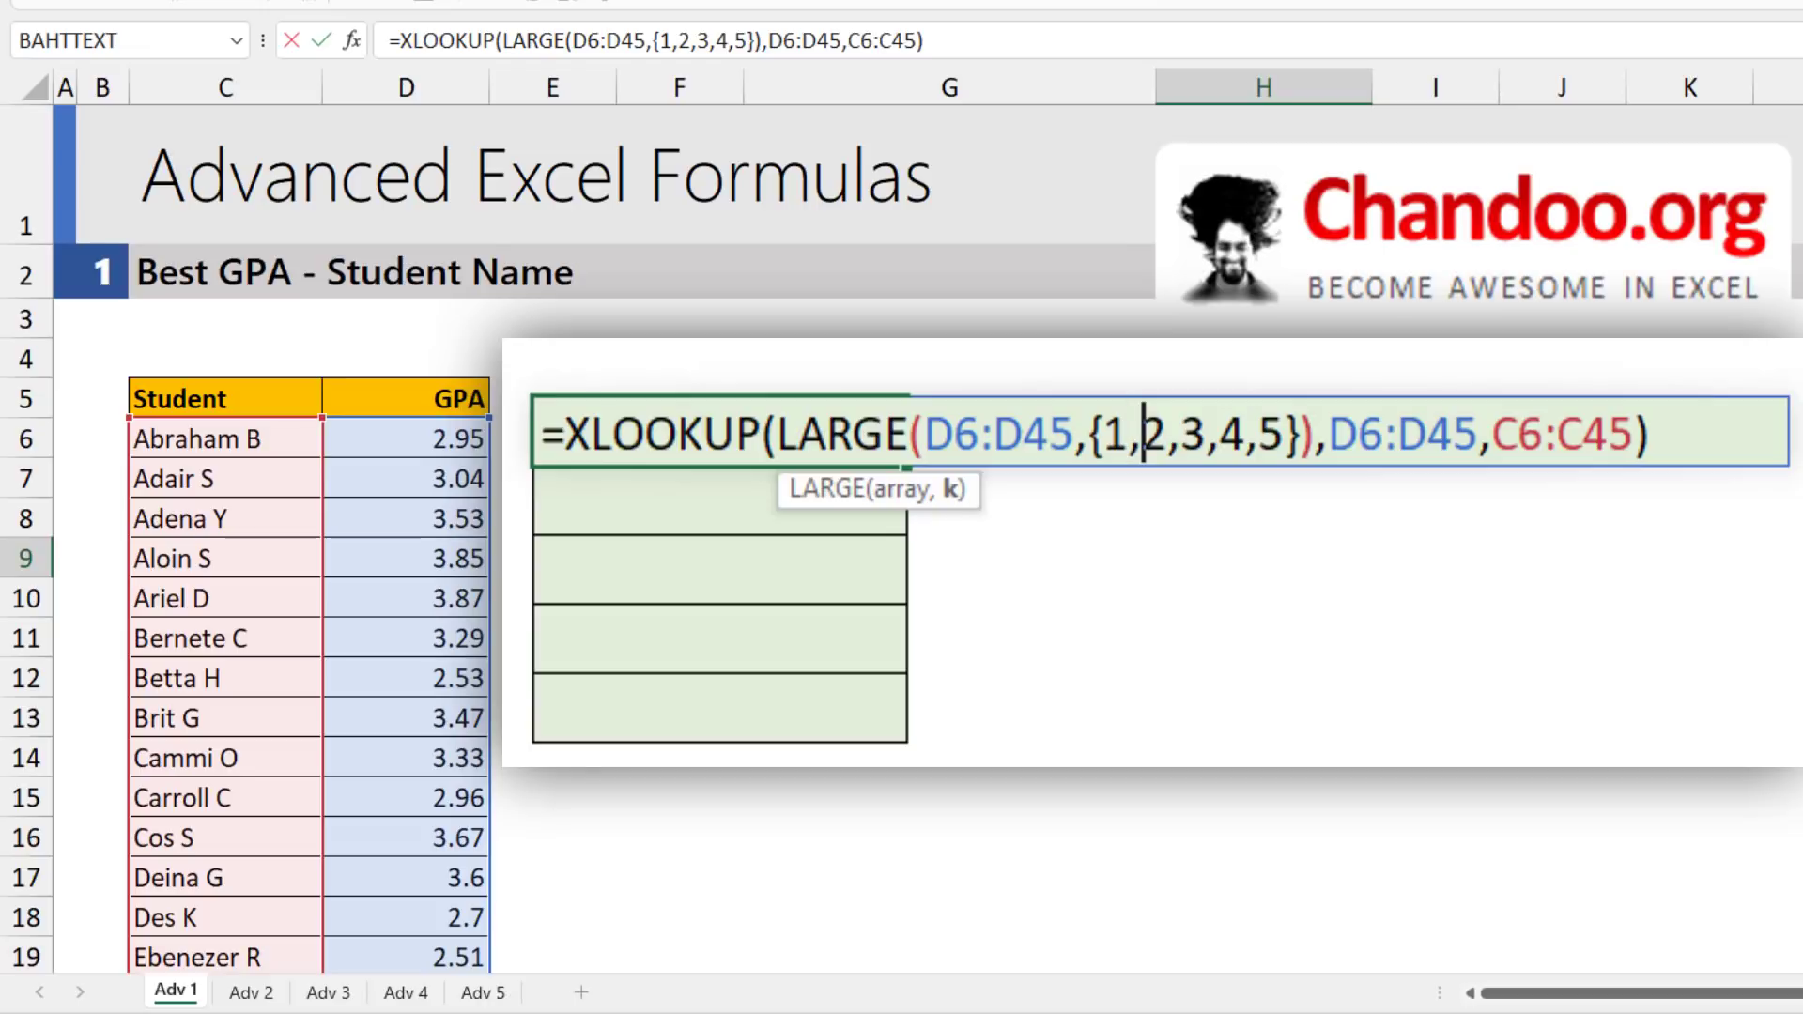
pyautogui.press('Delete')
pyautogui.write(';')
pyautogui.press('Right')
pyautogui.press('Right')
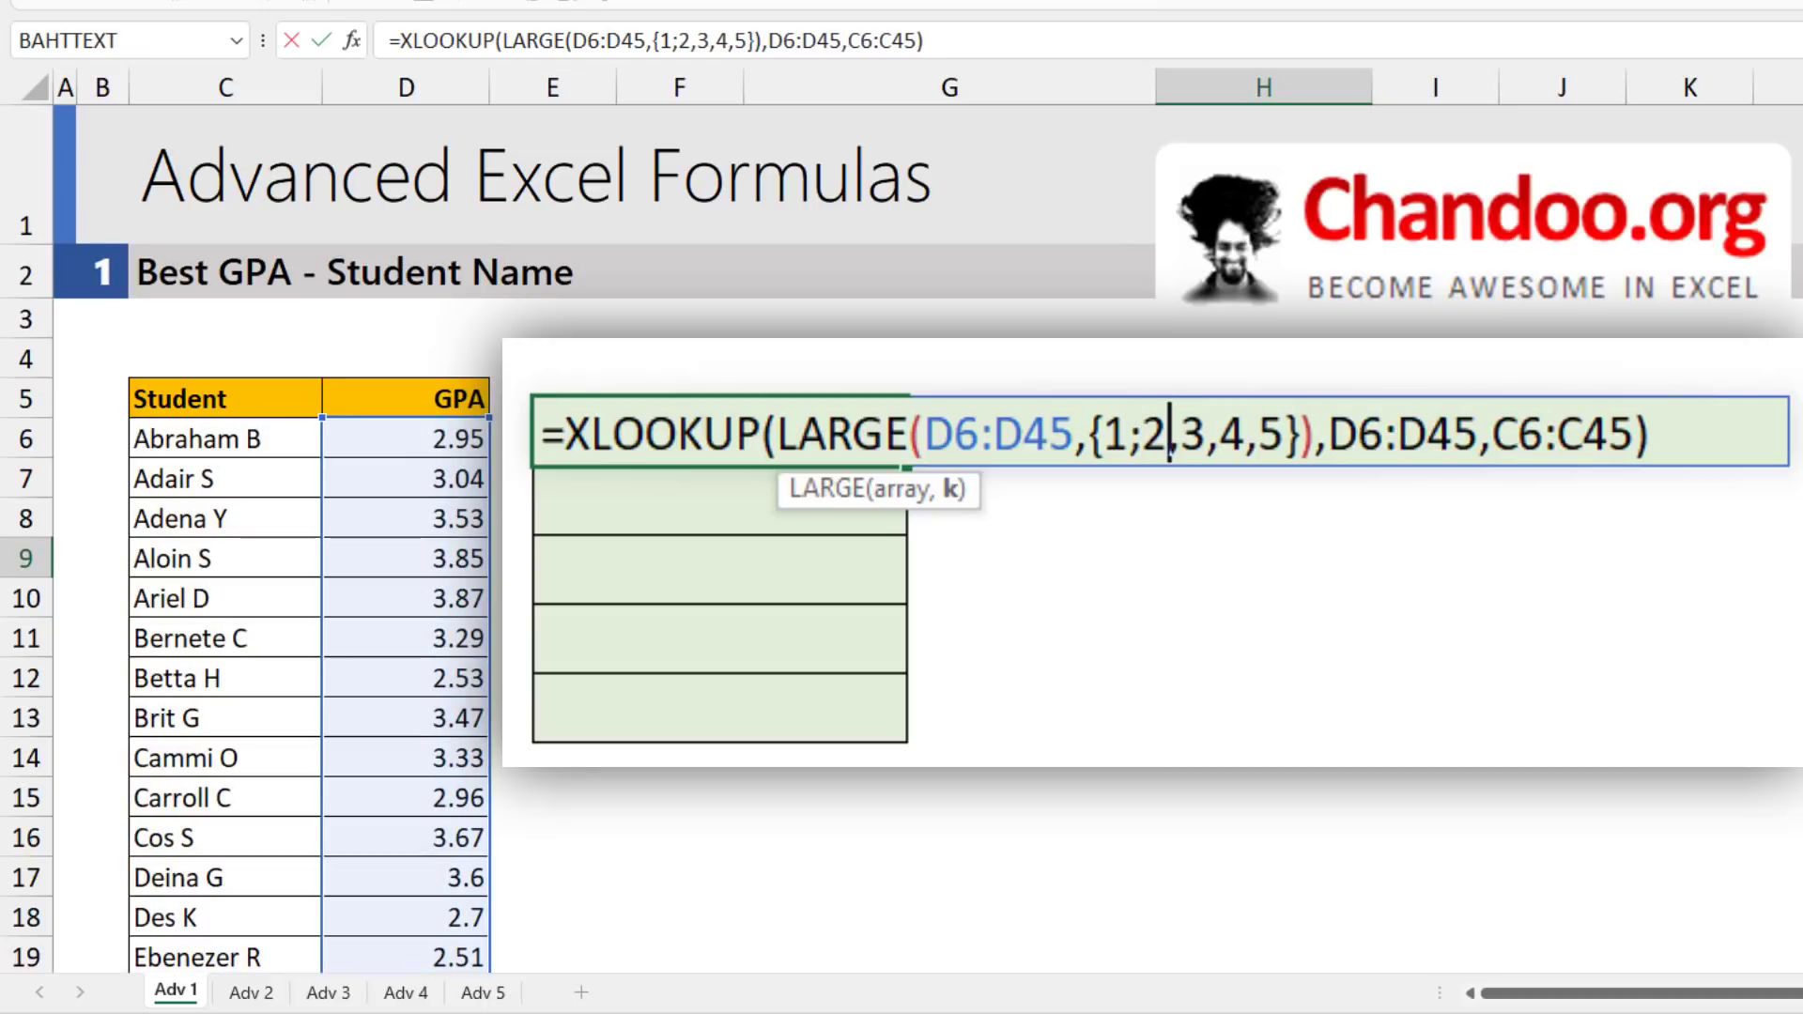
pyautogui.press('BackSpace')
pyautogui.write(';')
pyautogui.press('Return')
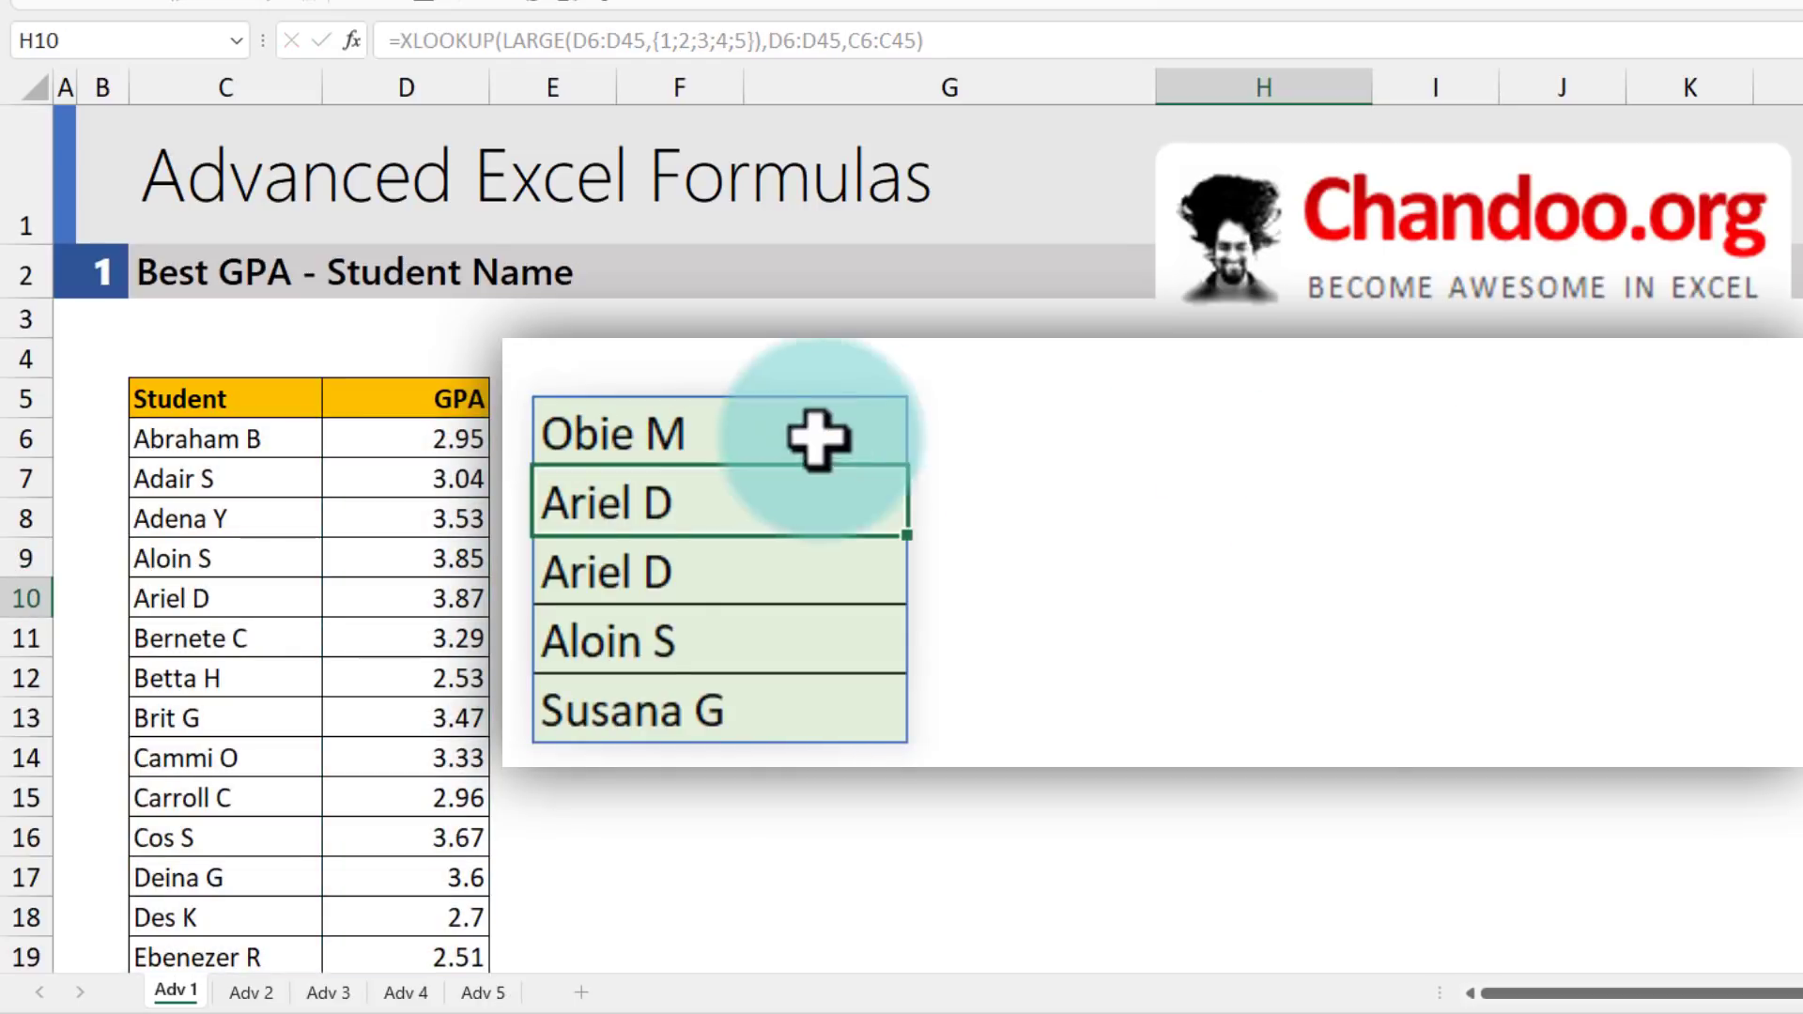
# - Clear the Top 5 Students range H9:H13, leaving H9 selected and empty
pyautogui.moveTo(818, 439); pyautogui.dragTo(1054, 717)
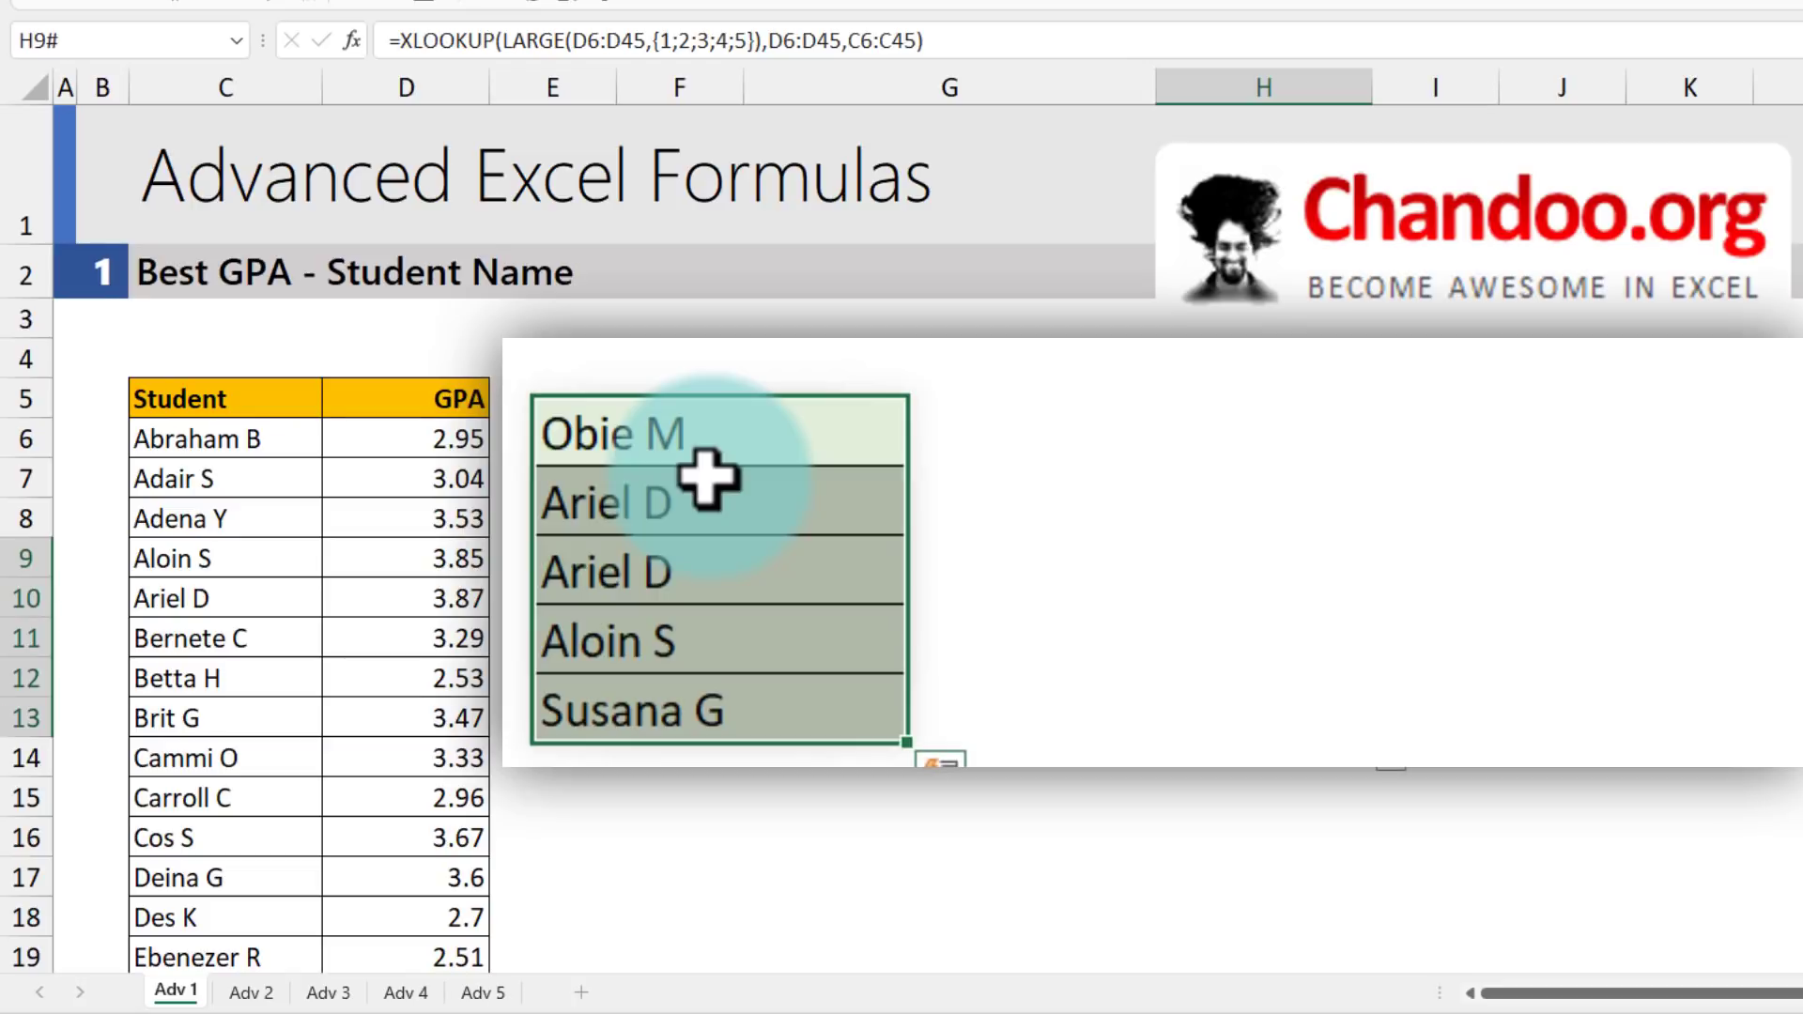
pyautogui.press('Delete')
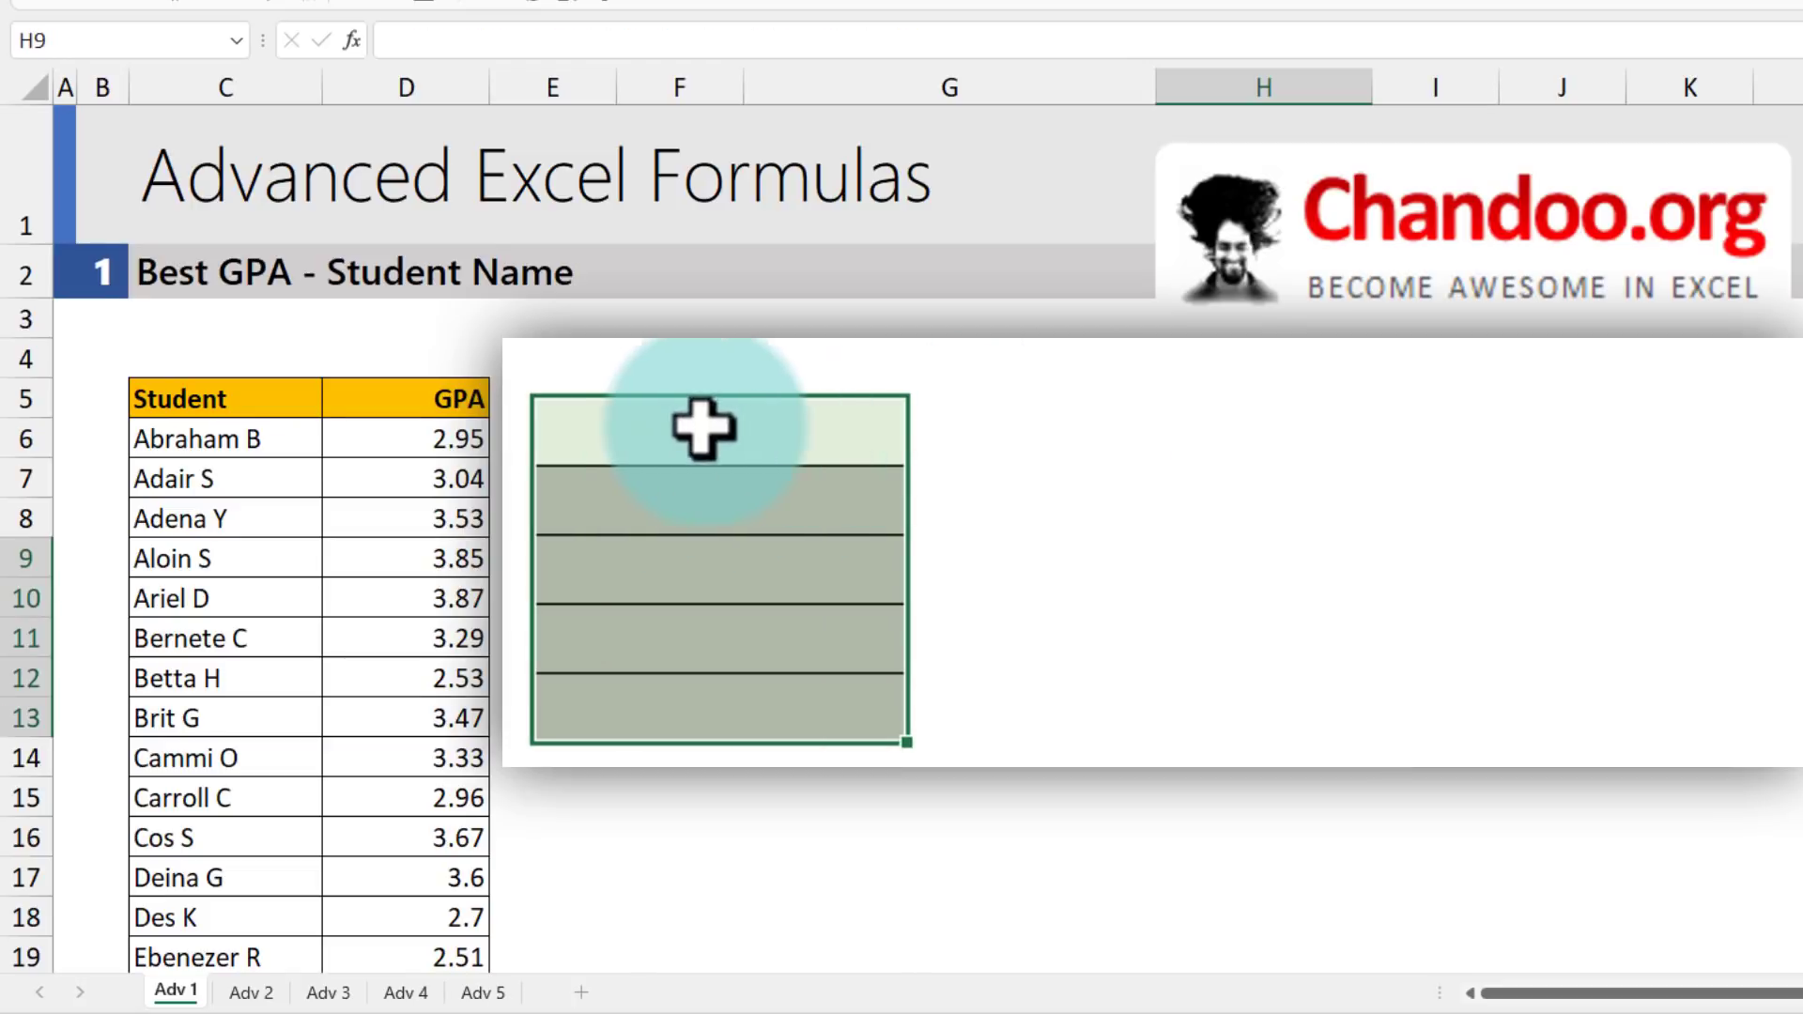
pyautogui.click(652, 427)
pyautogui.write('=')
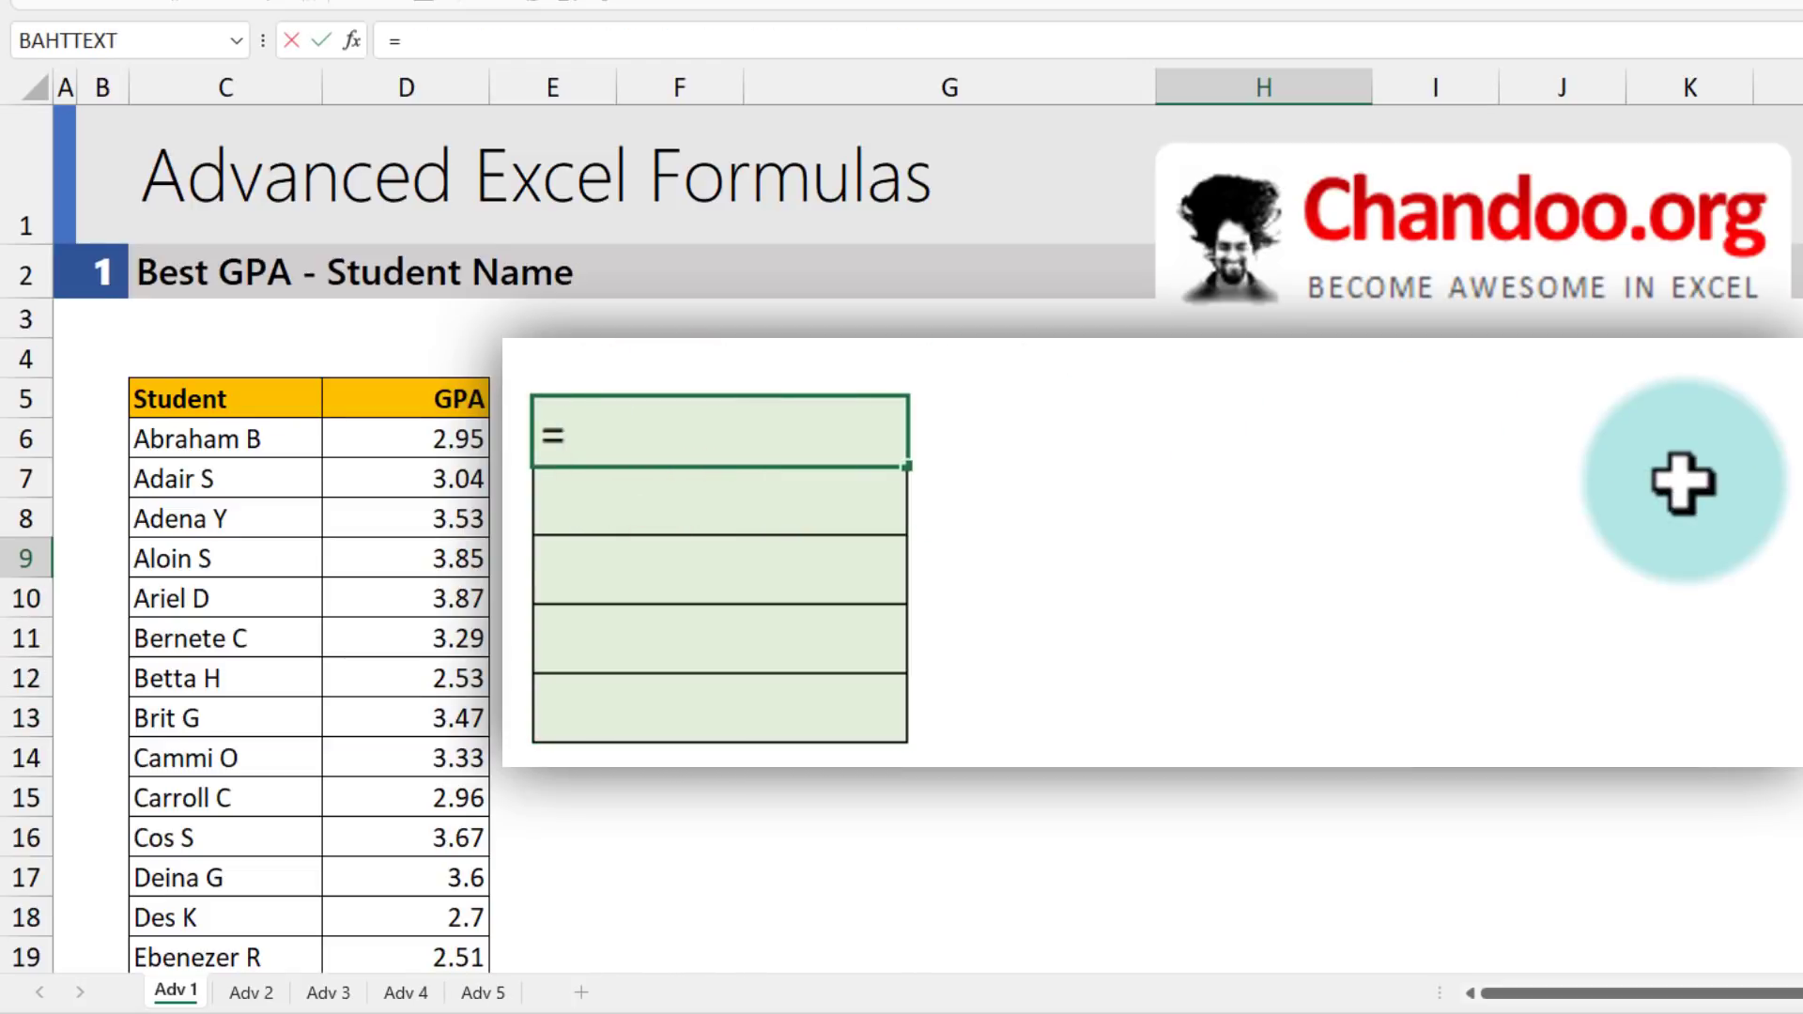
pyautogui.press('Escape')
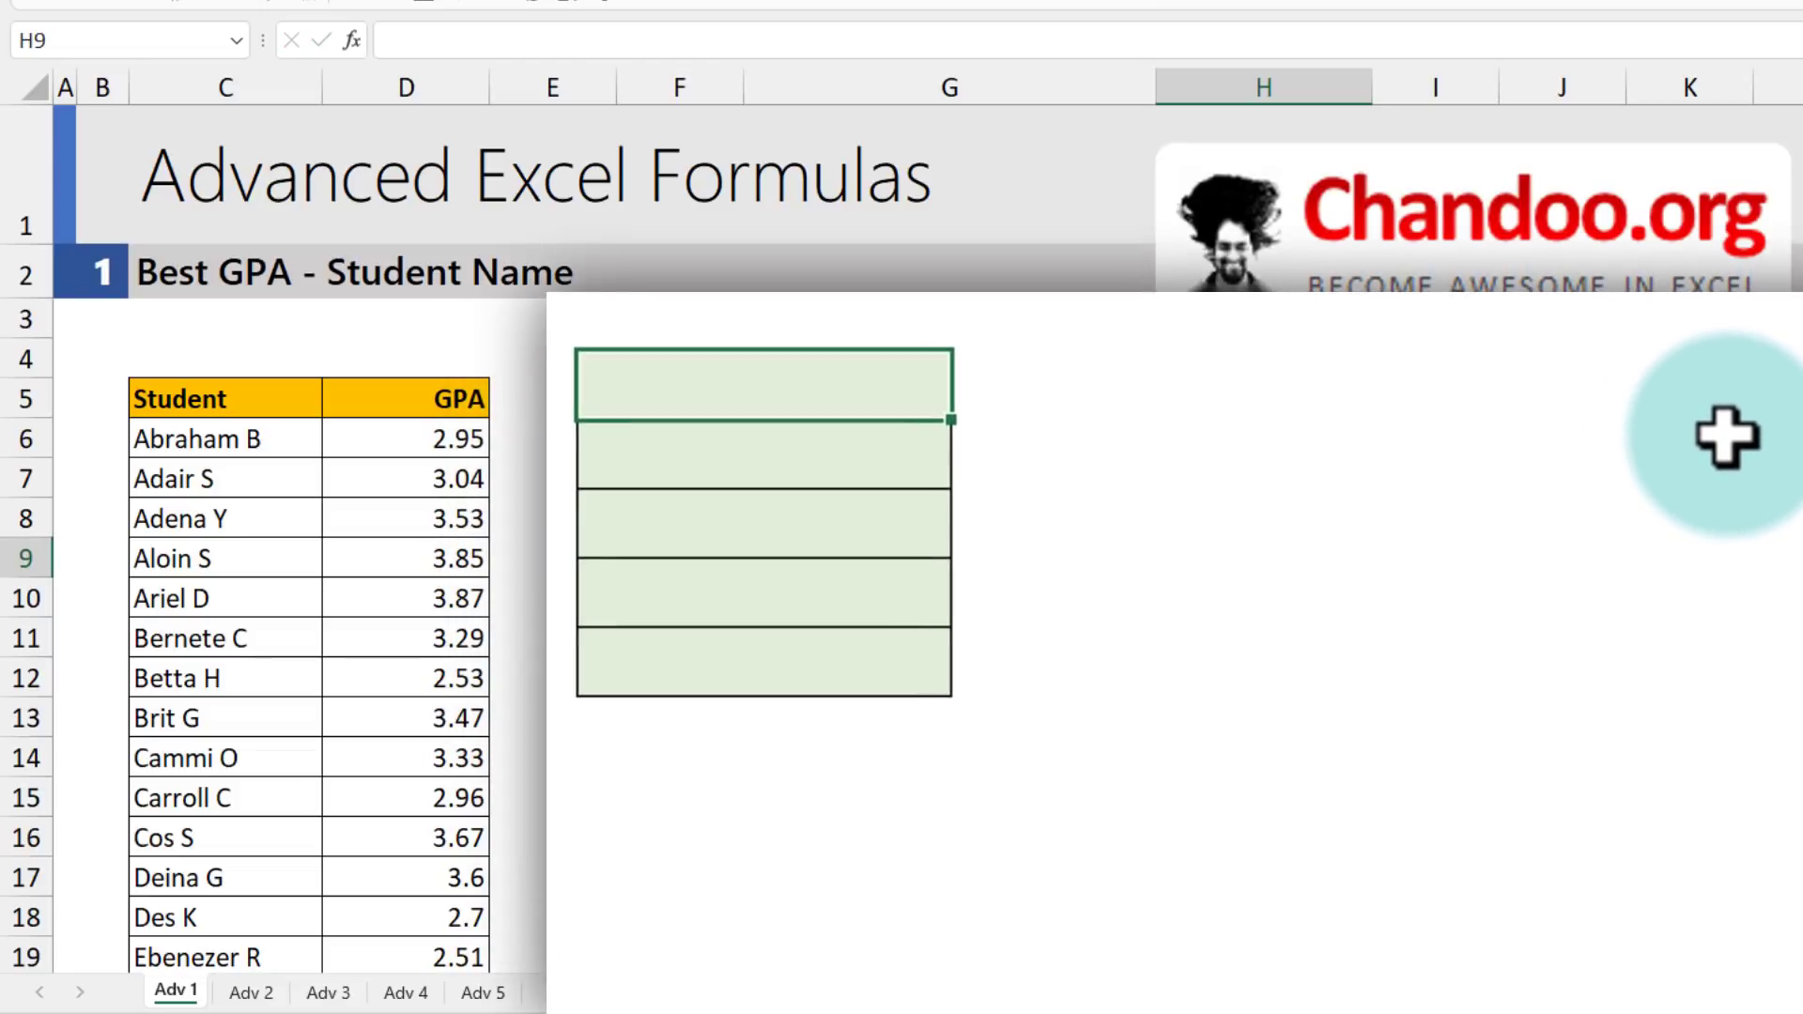
# - Start a SORTBY formula in H9 with the student names C6:C45 as the array
pyautogui.write('=sort')
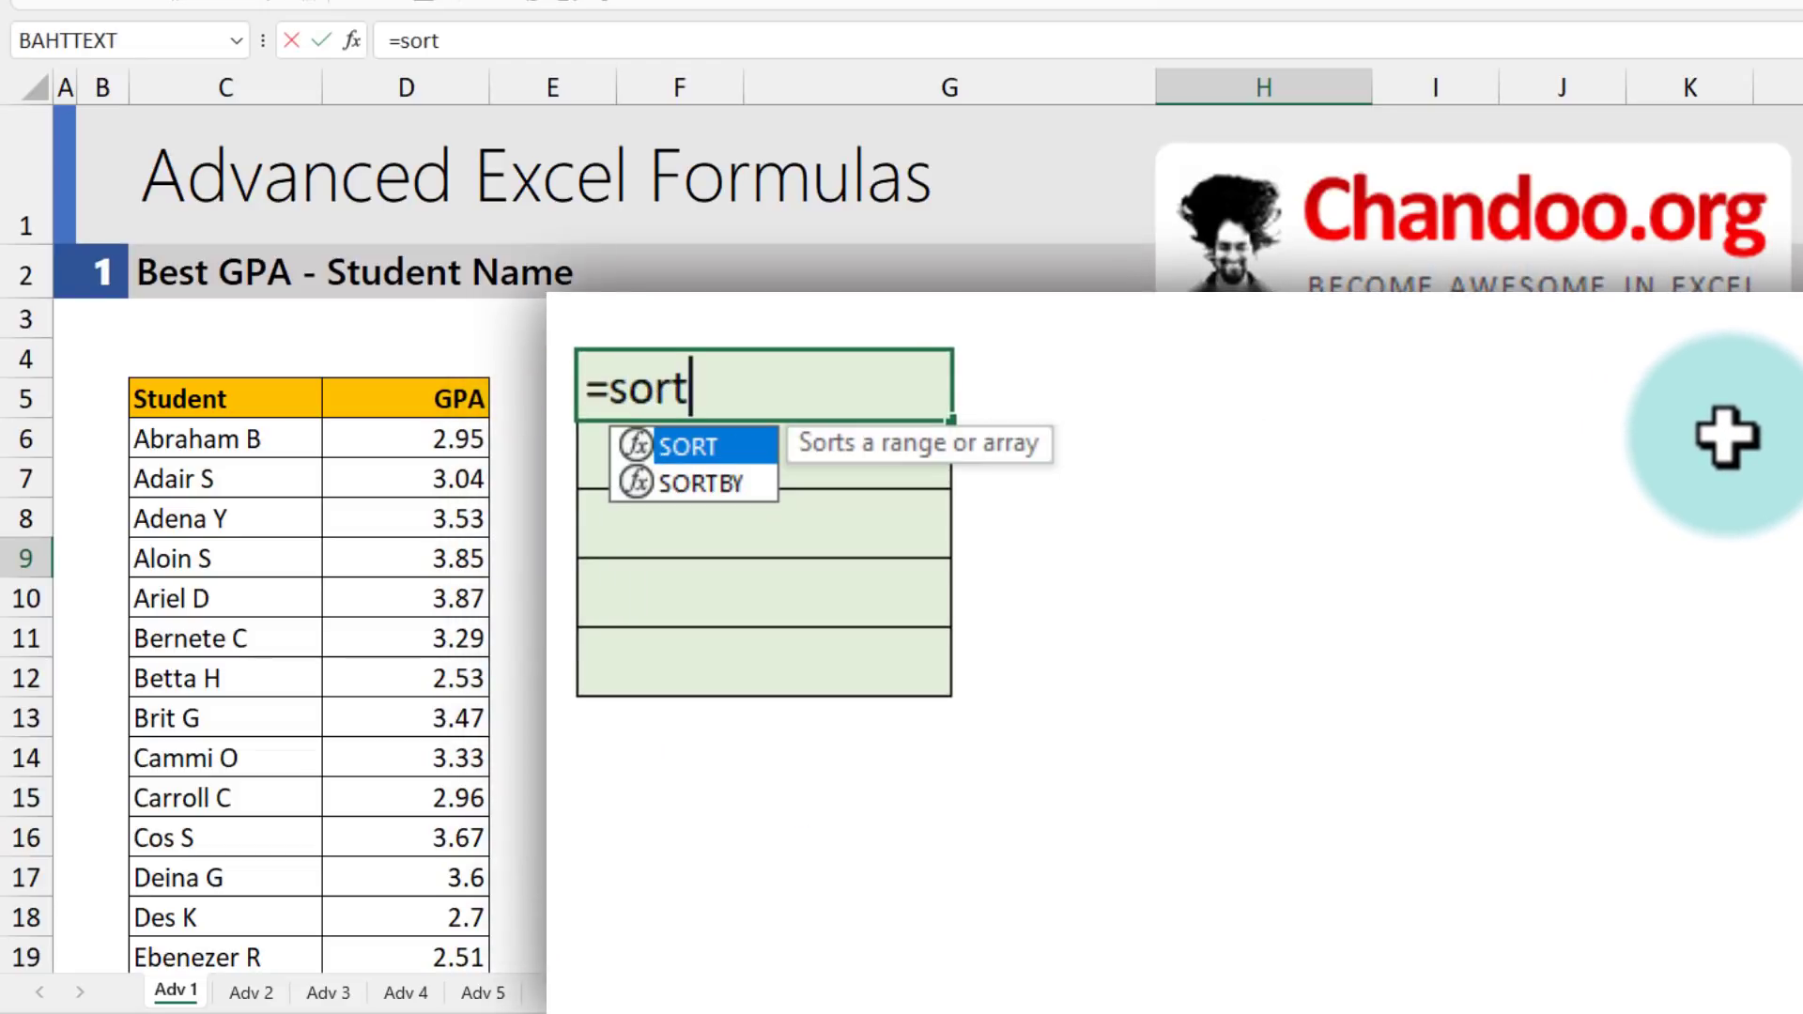
pyautogui.press('Down')
pyautogui.press('Tab')
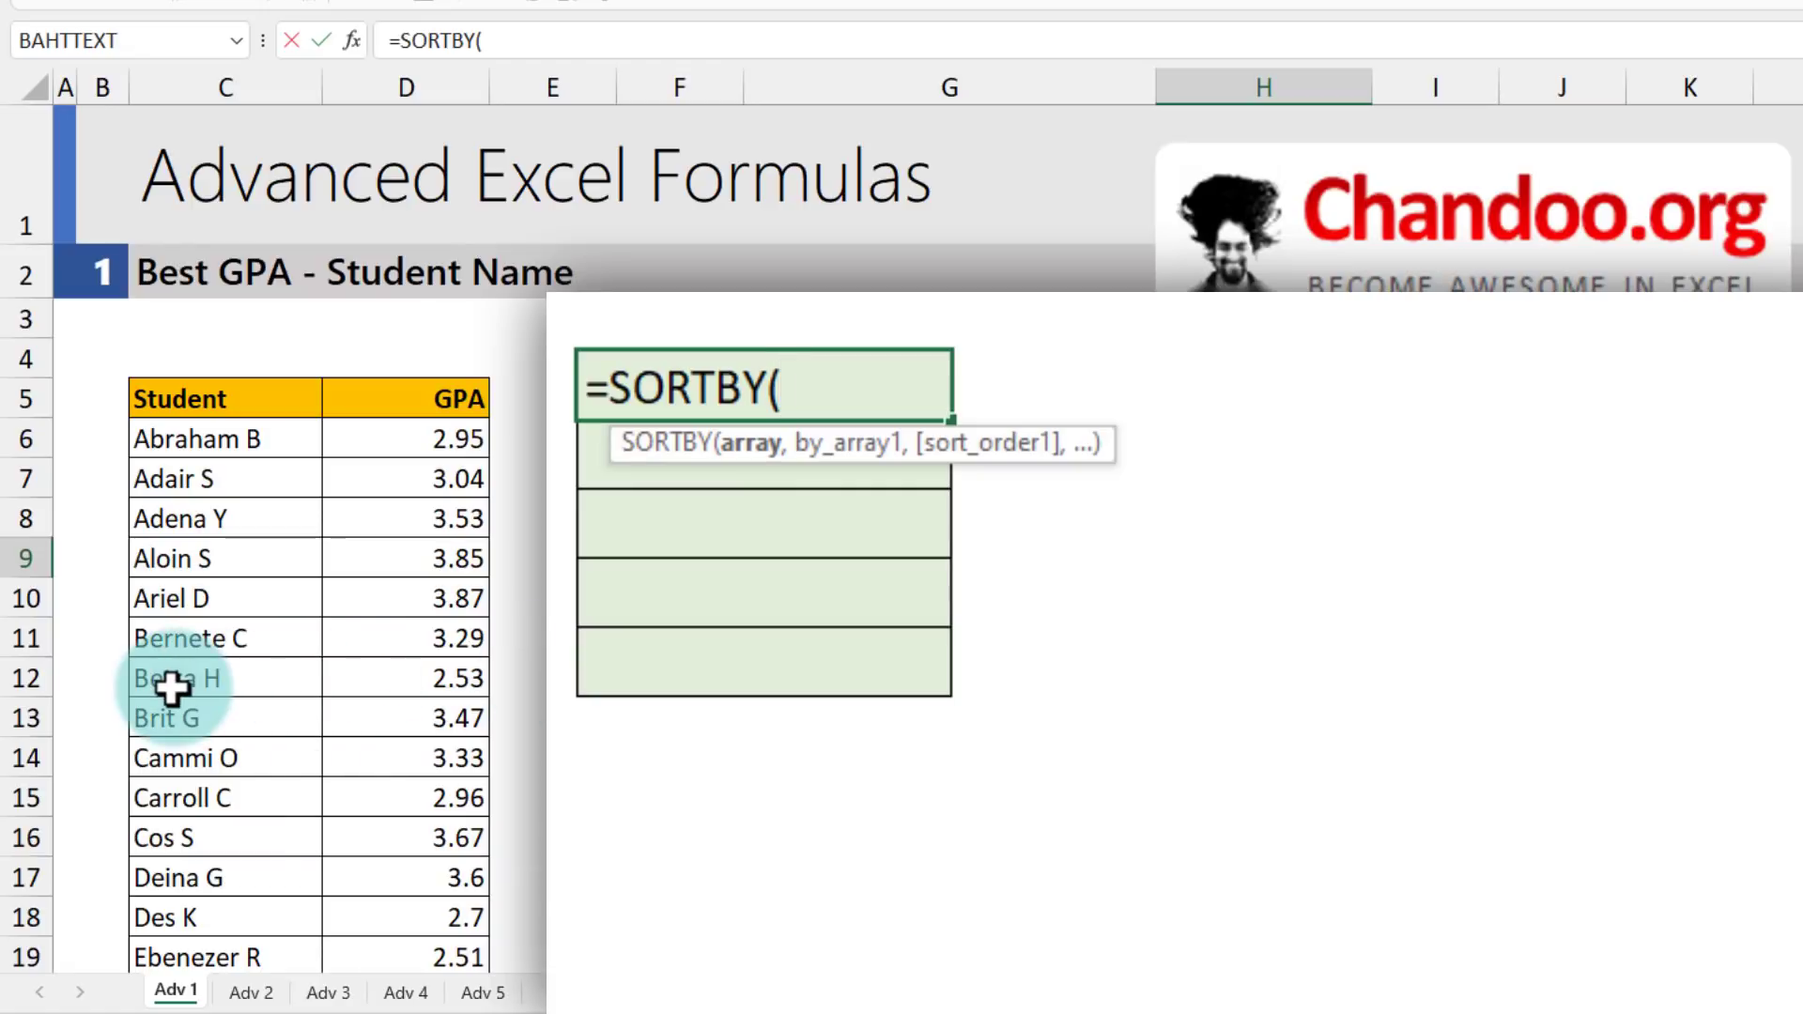
pyautogui.click(231, 437)
pyautogui.scroll(-4, 232, 434)
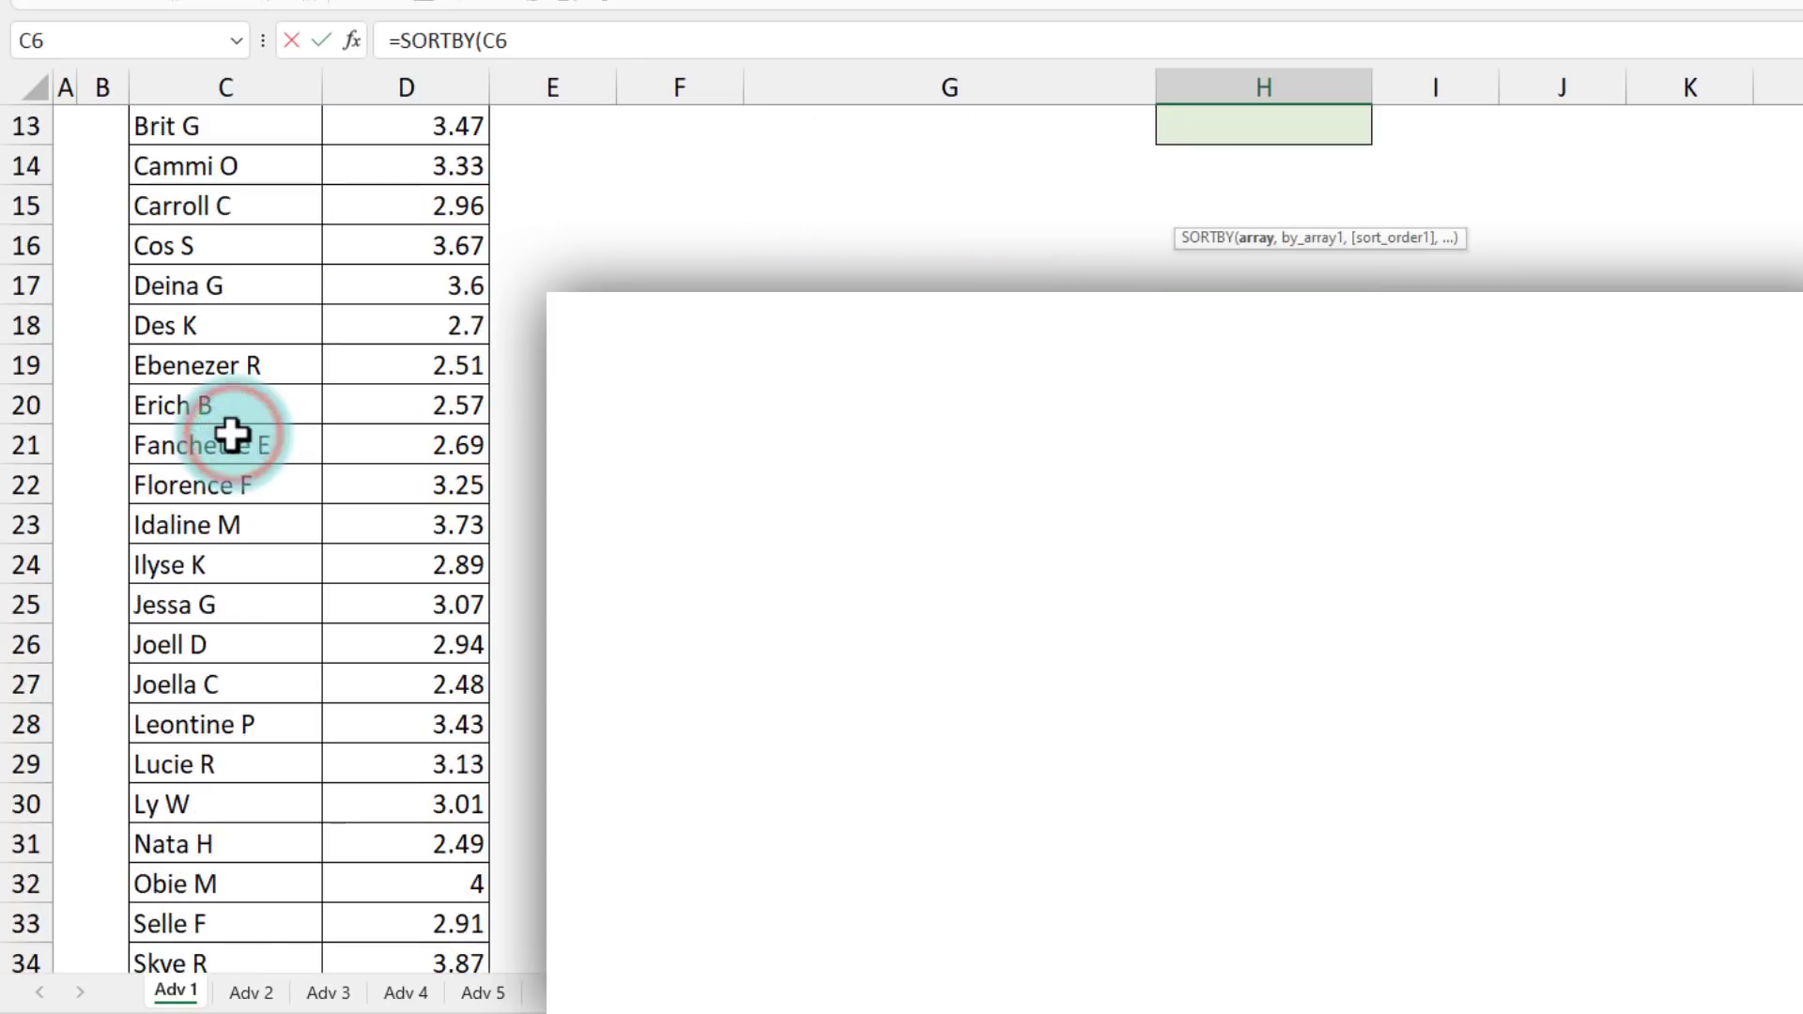
pyautogui.hotkey('ctrl', 'shift', 'Down')
pyautogui.write(',')
# - Complete the H9 SORTBY with D6:D45 as the sort-by array and -1 for descending order, and enter the formula
pyautogui.click(427, 435)
pyautogui.scroll(-4, 425, 447)
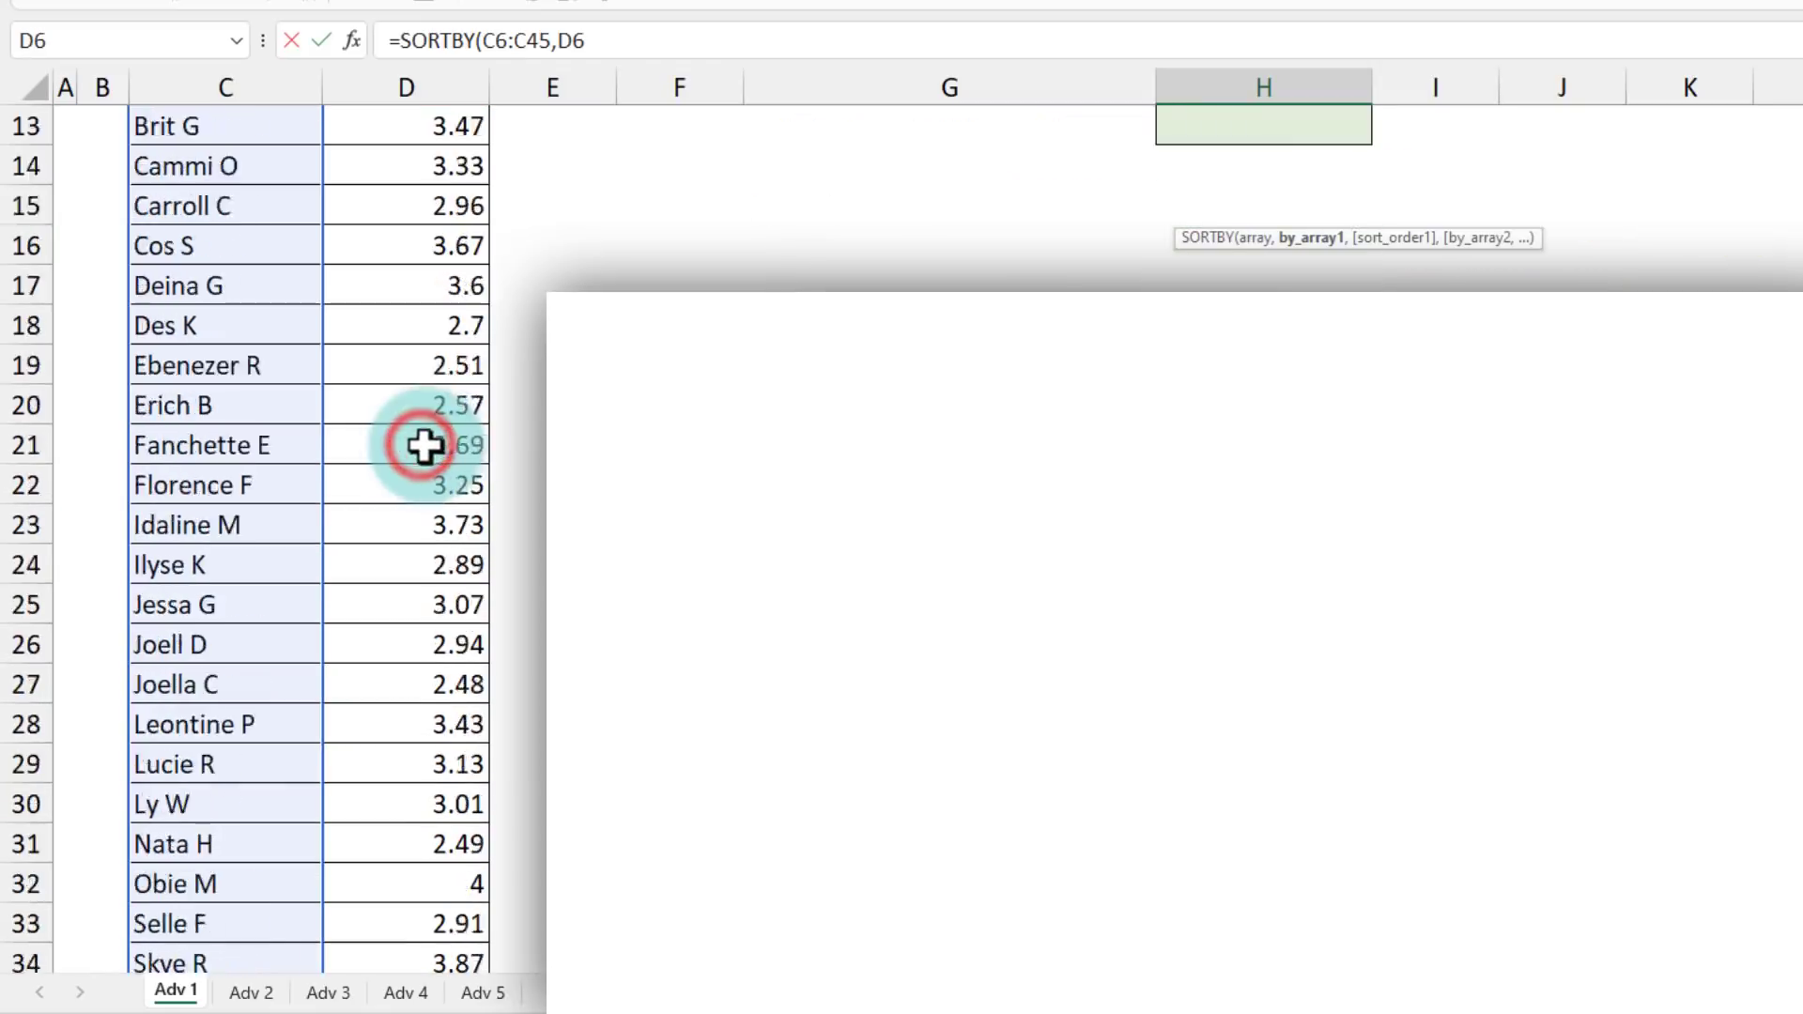
pyautogui.scroll(-2, 425, 447)
pyautogui.hotkey('ctrl', 'shift', 'Down')
pyautogui.write(',')
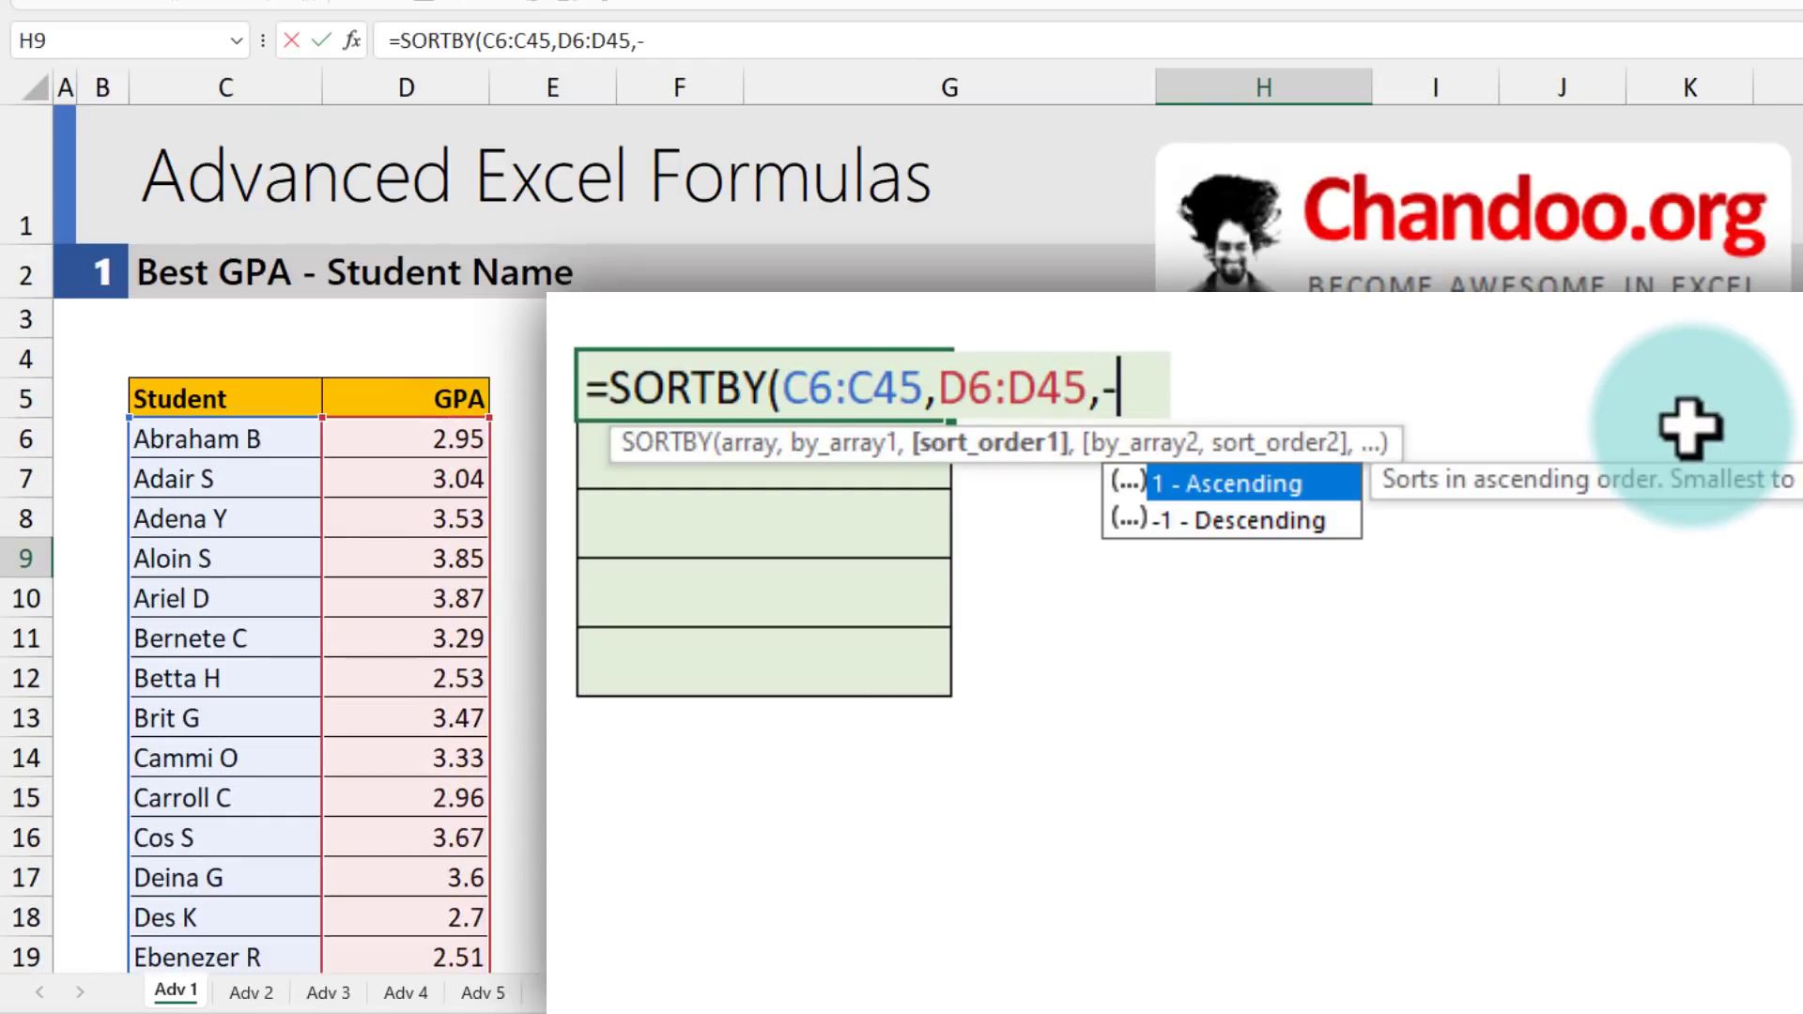
pyautogui.write('-1)')
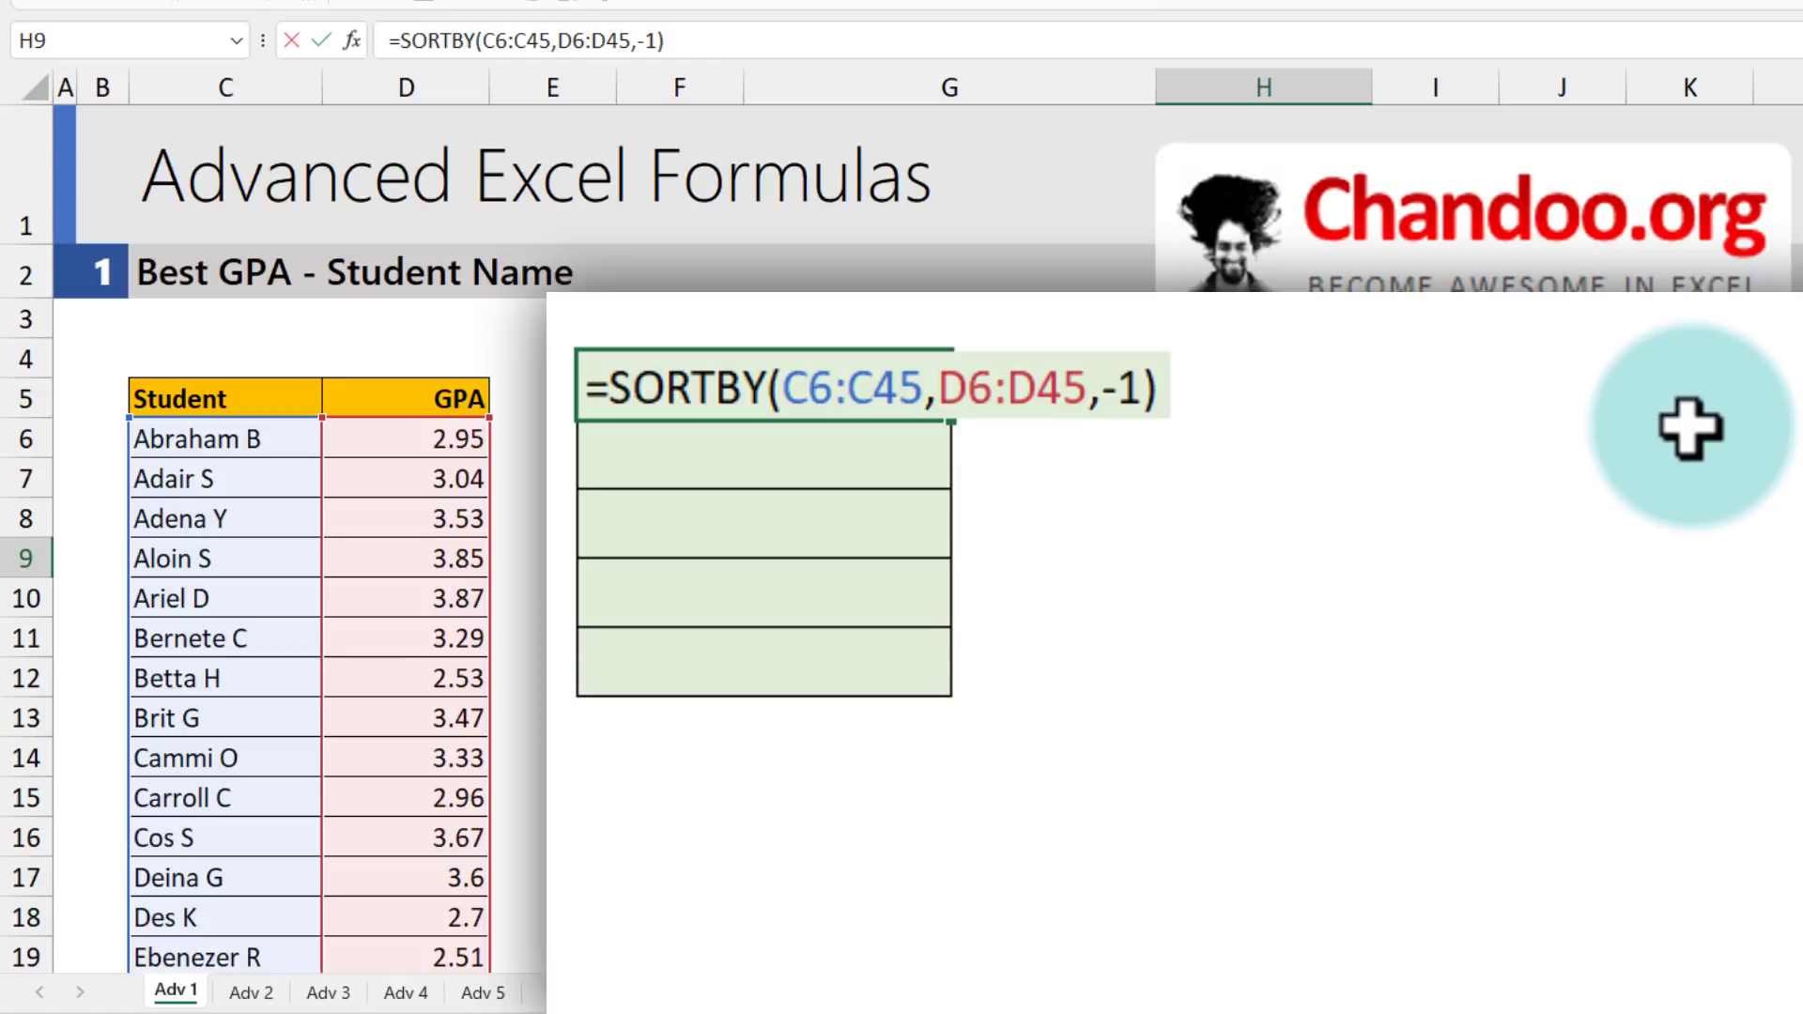
pyautogui.press('Return')
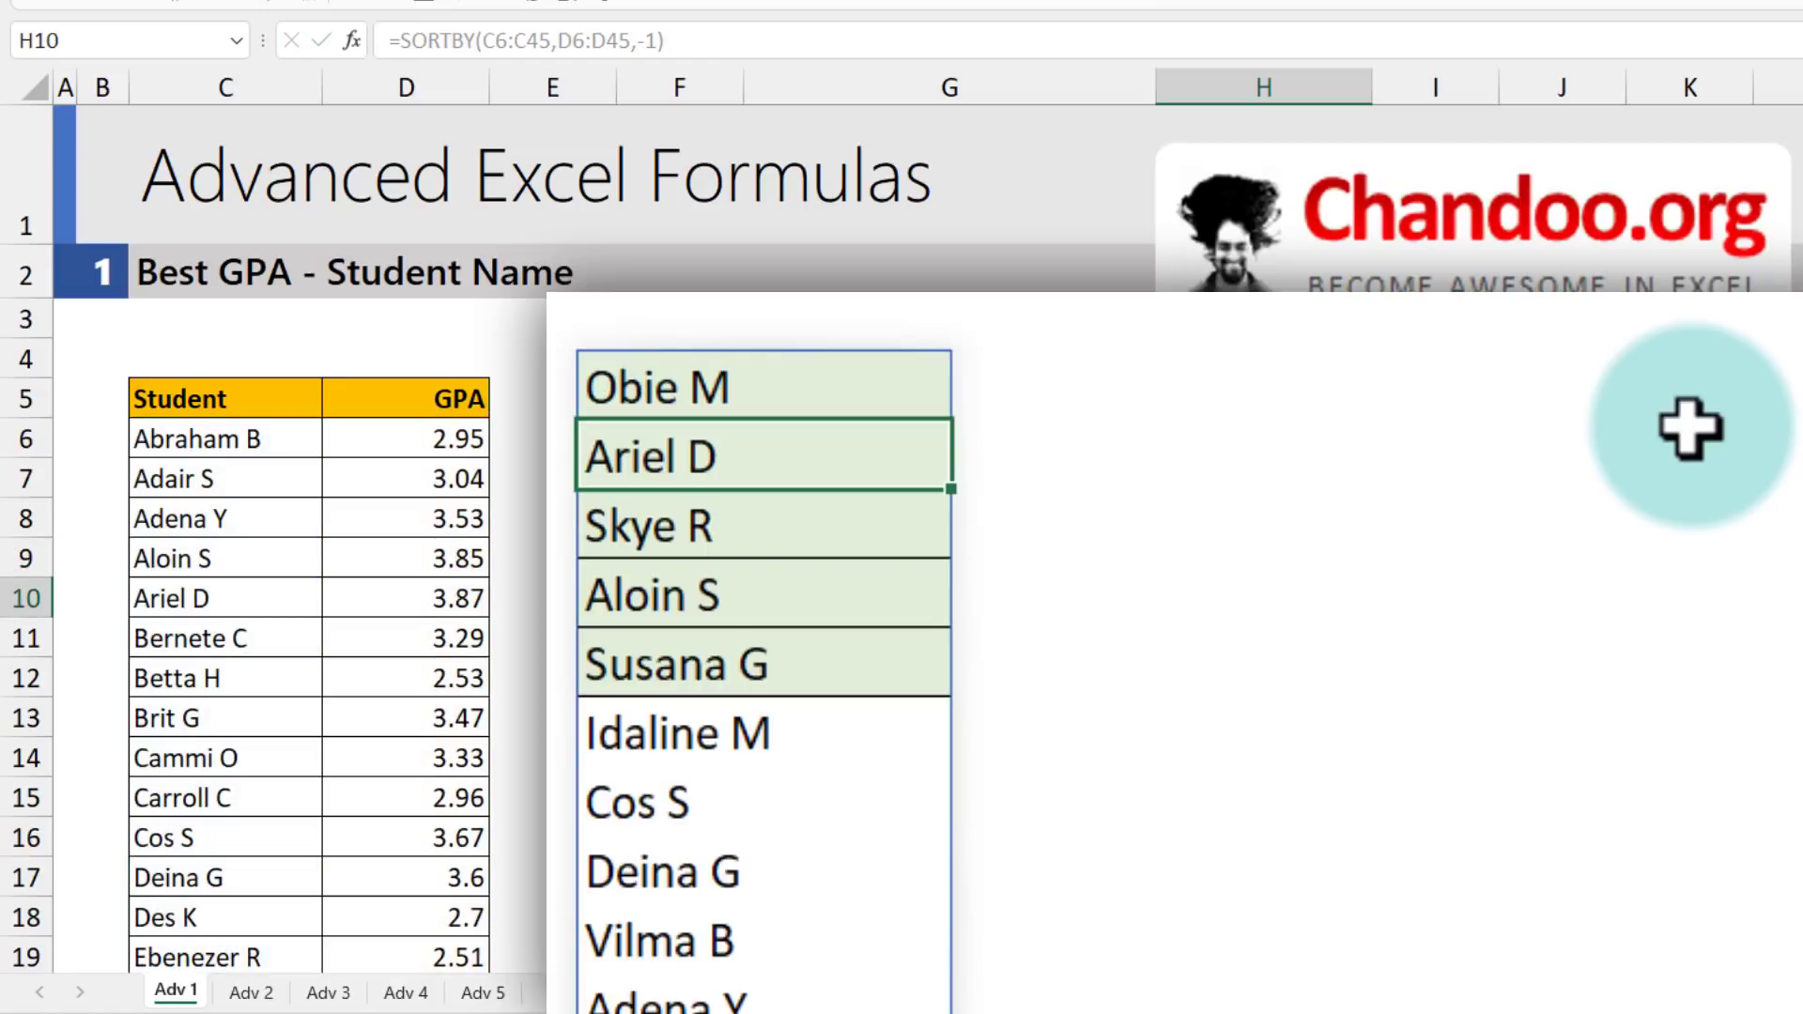
# - Review the full list of students sorted by GPA that spills from H9 down to its last entry
pyautogui.moveTo(842, 388); pyautogui.dragTo(858, 671)
pyautogui.scroll(-10, 858, 674)
pyautogui.click(798, 805)
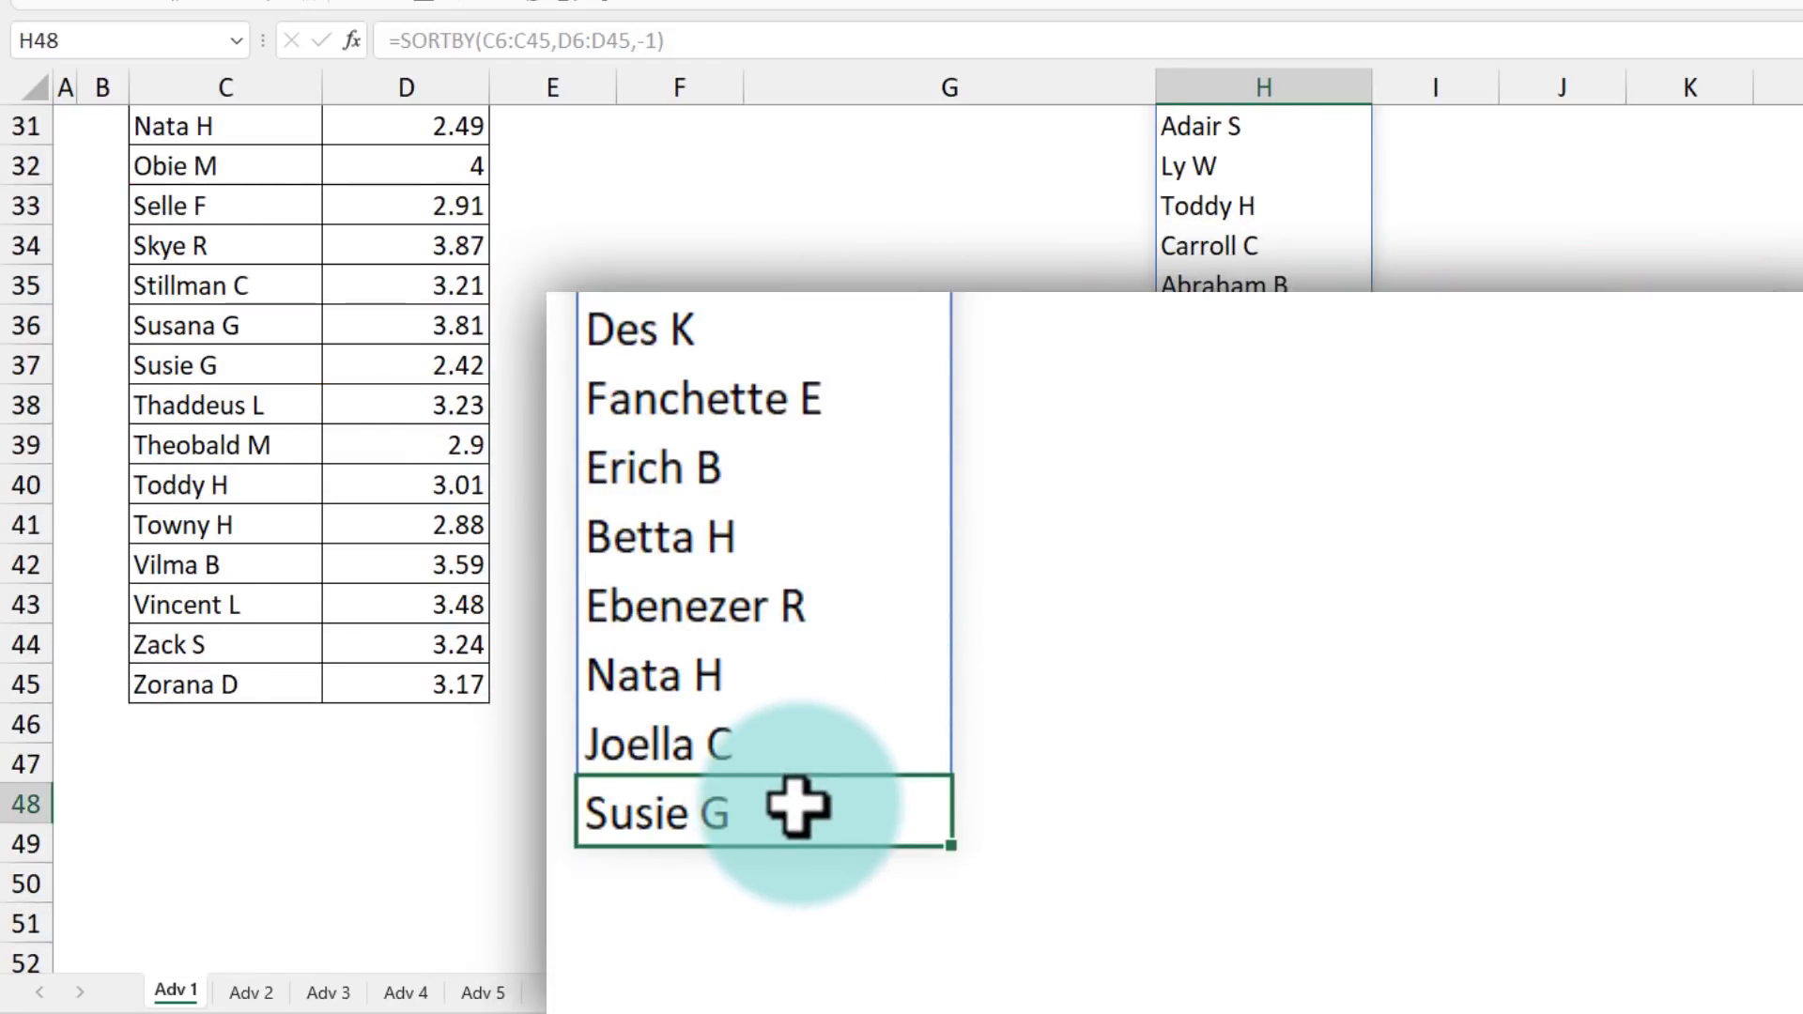
pyautogui.scroll(7, 798, 806)
pyautogui.scroll(3, 798, 806)
# - Edit the H9 formula so that INDEX opens in front of the SORTBY expression
pyautogui.click(789, 395)
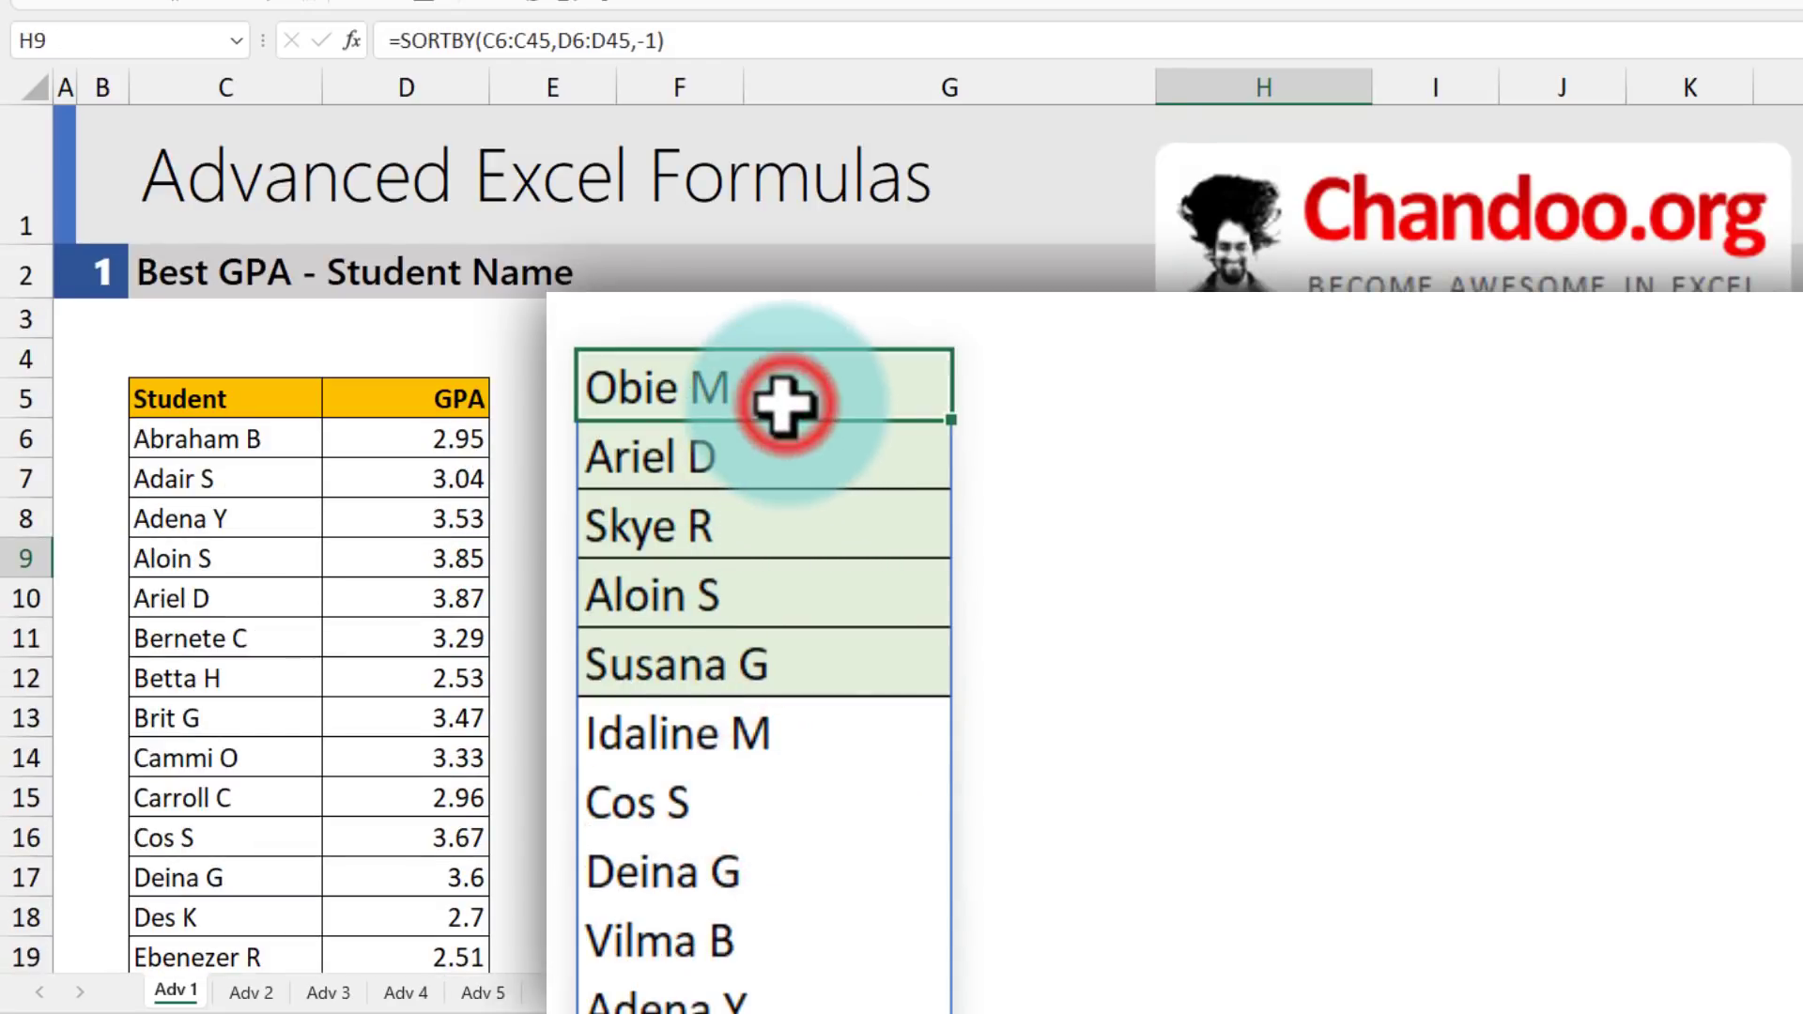
pyautogui.doubleClick(785, 394)
pyautogui.click(604, 376)
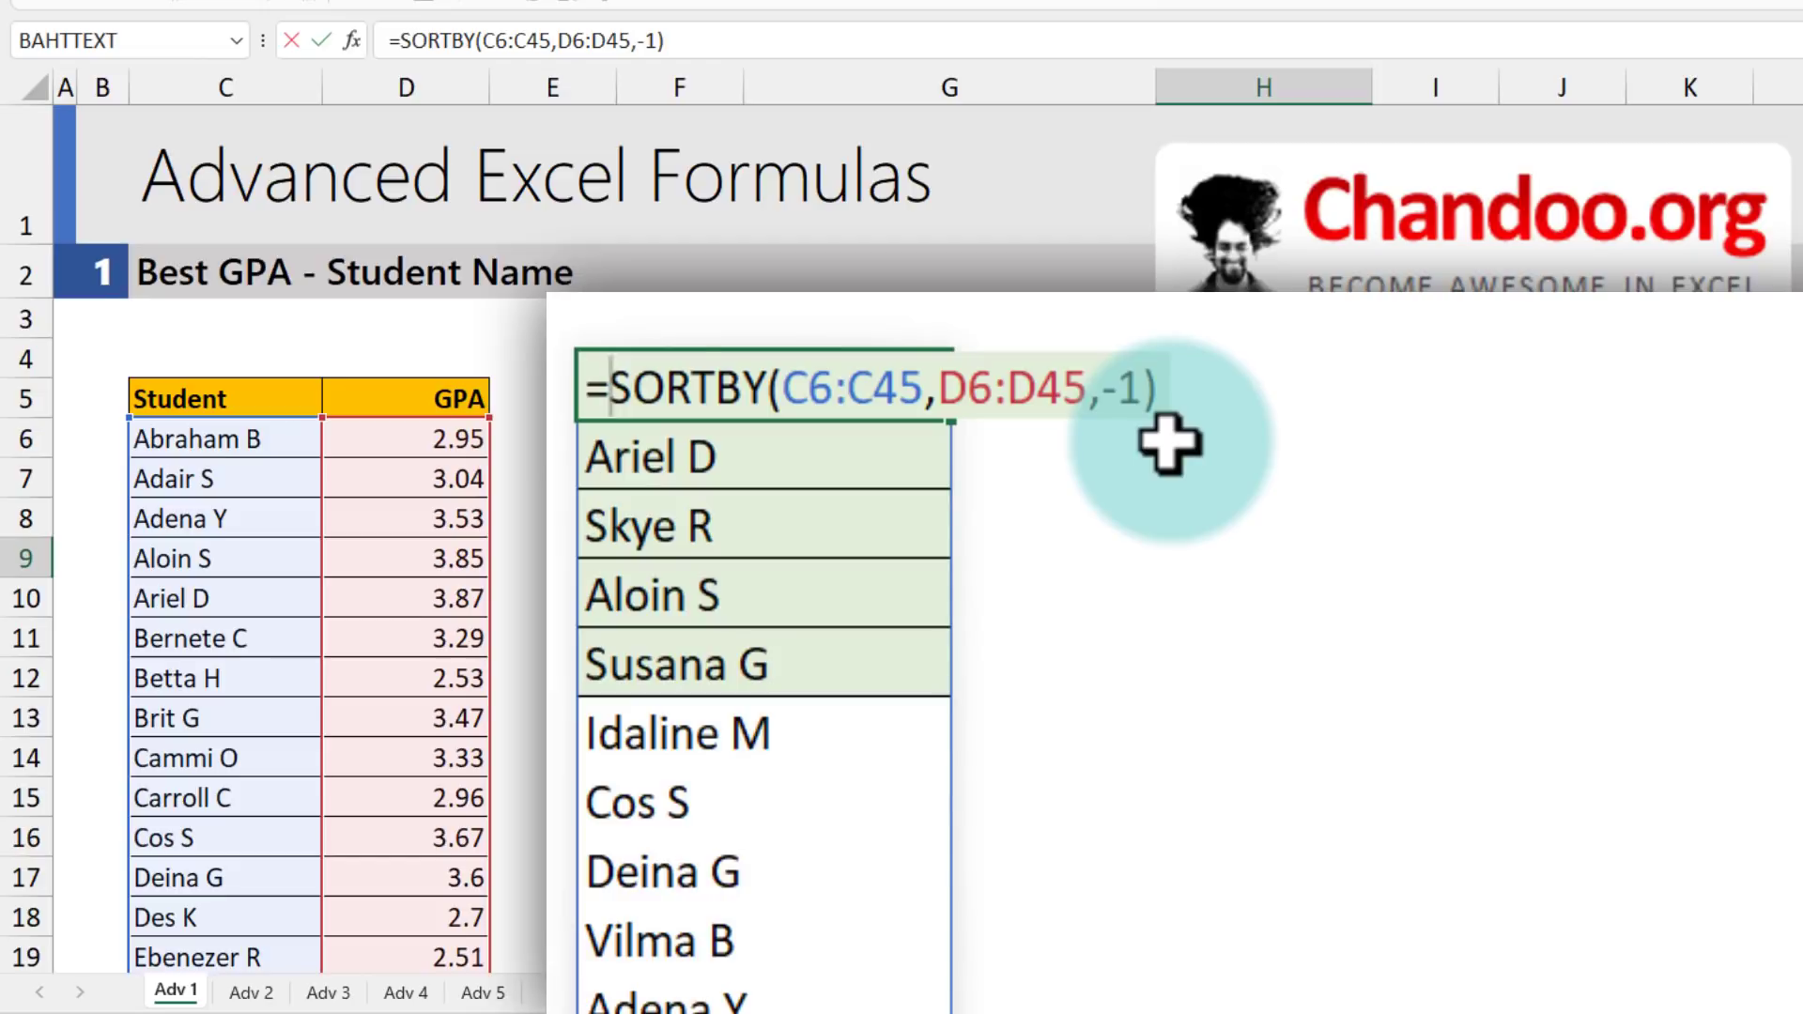
pyautogui.write('inde')
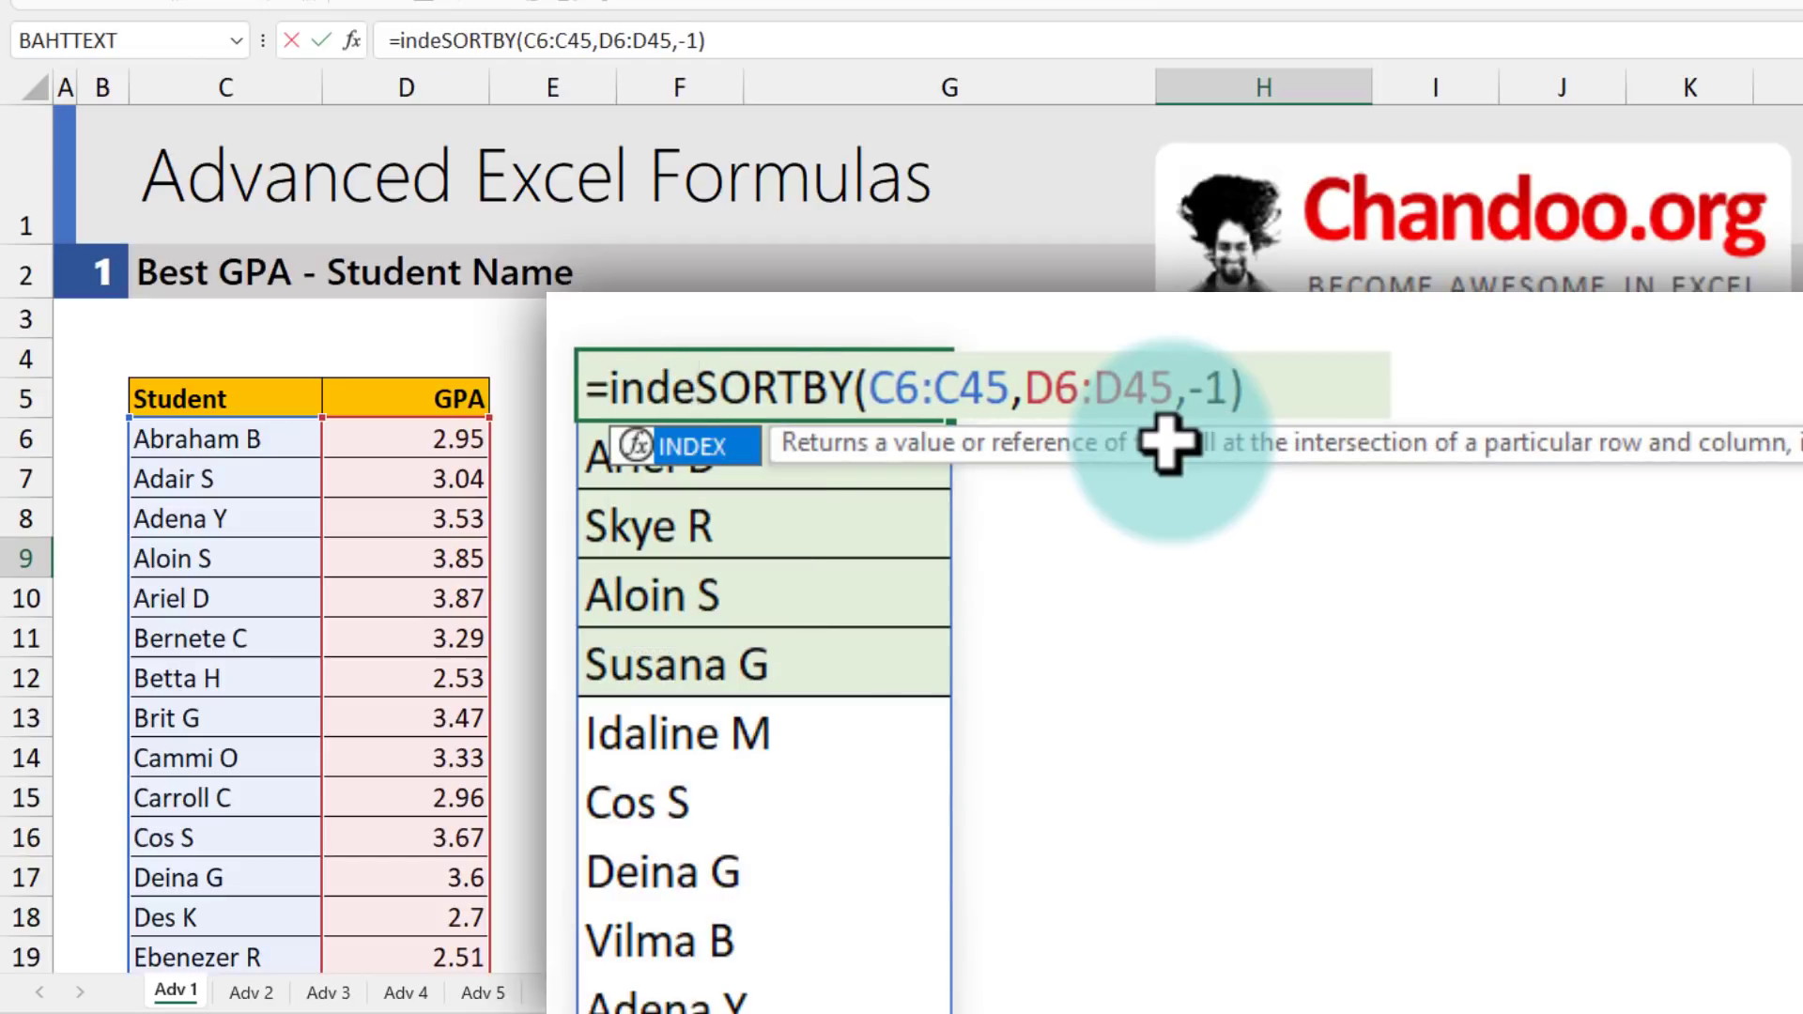
pyautogui.write('x')
pyautogui.press('Tab')
# - Complete the H9 INDEX formula with the array constant {1,2,3,4,5} as the row numbers and enter it
pyautogui.moveTo(749, 389); pyautogui.dragTo(1301, 389)
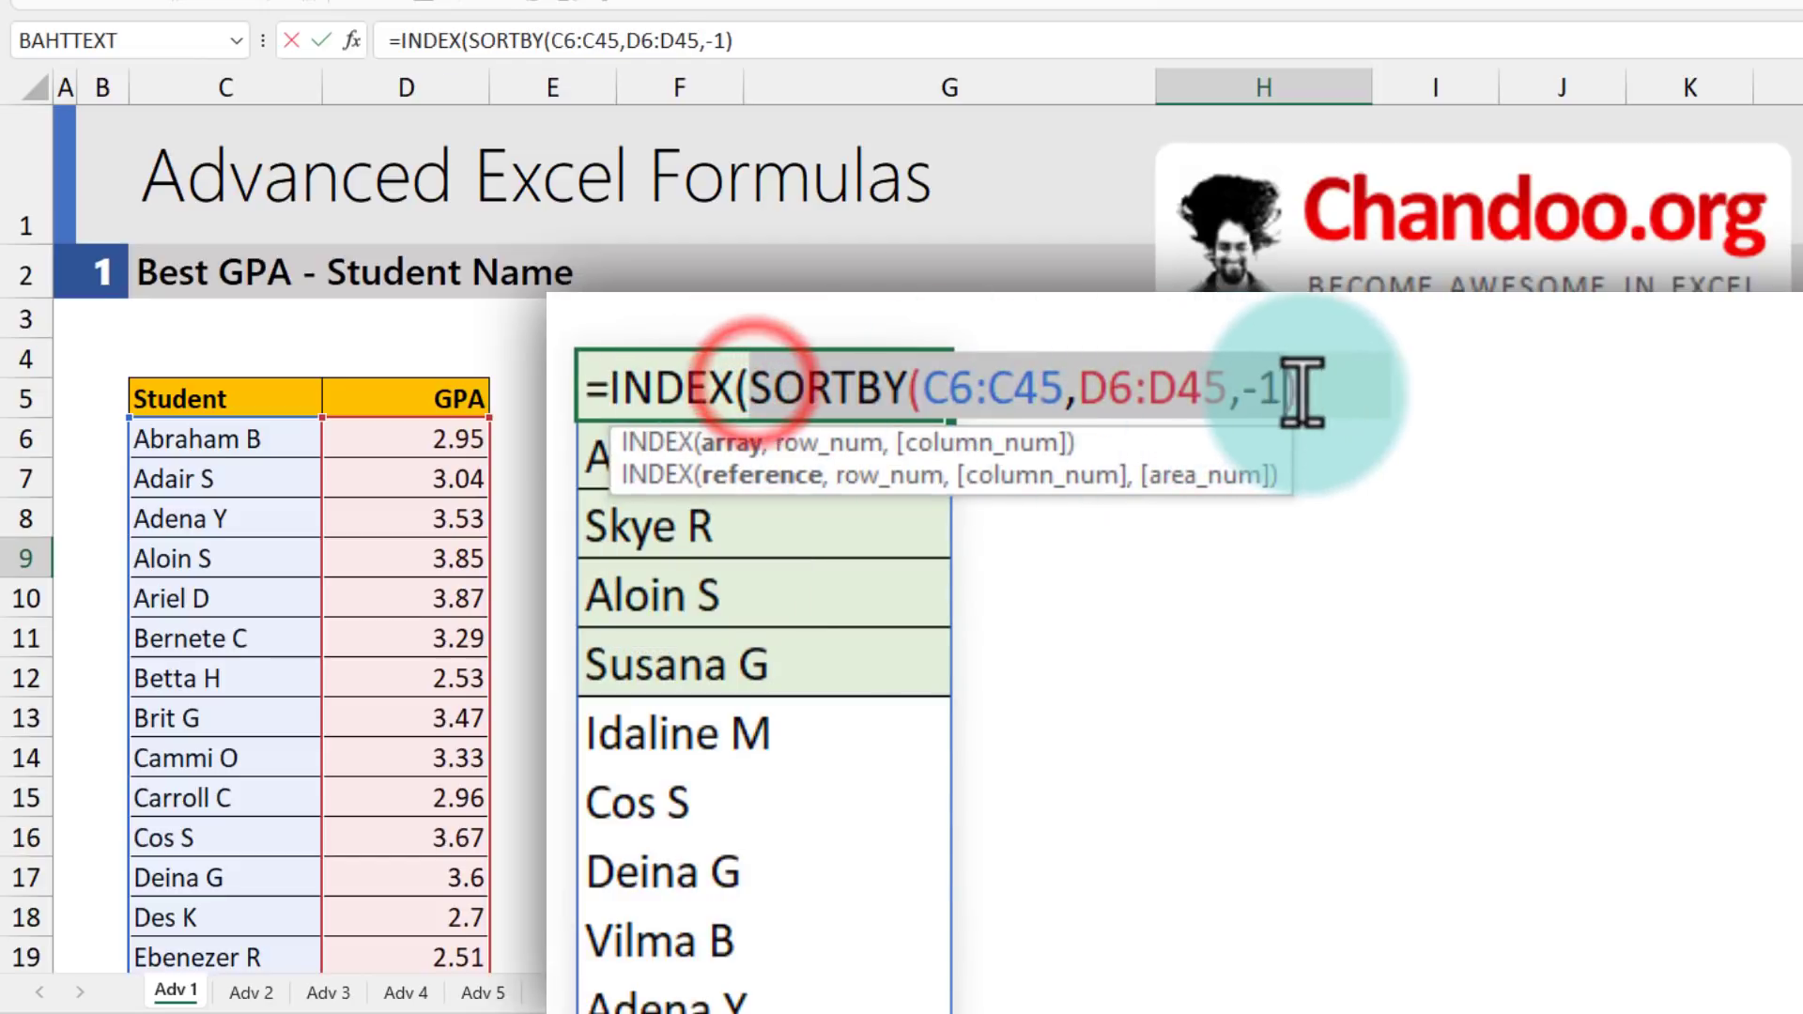
pyautogui.click(1334, 390)
pyautogui.write(')')
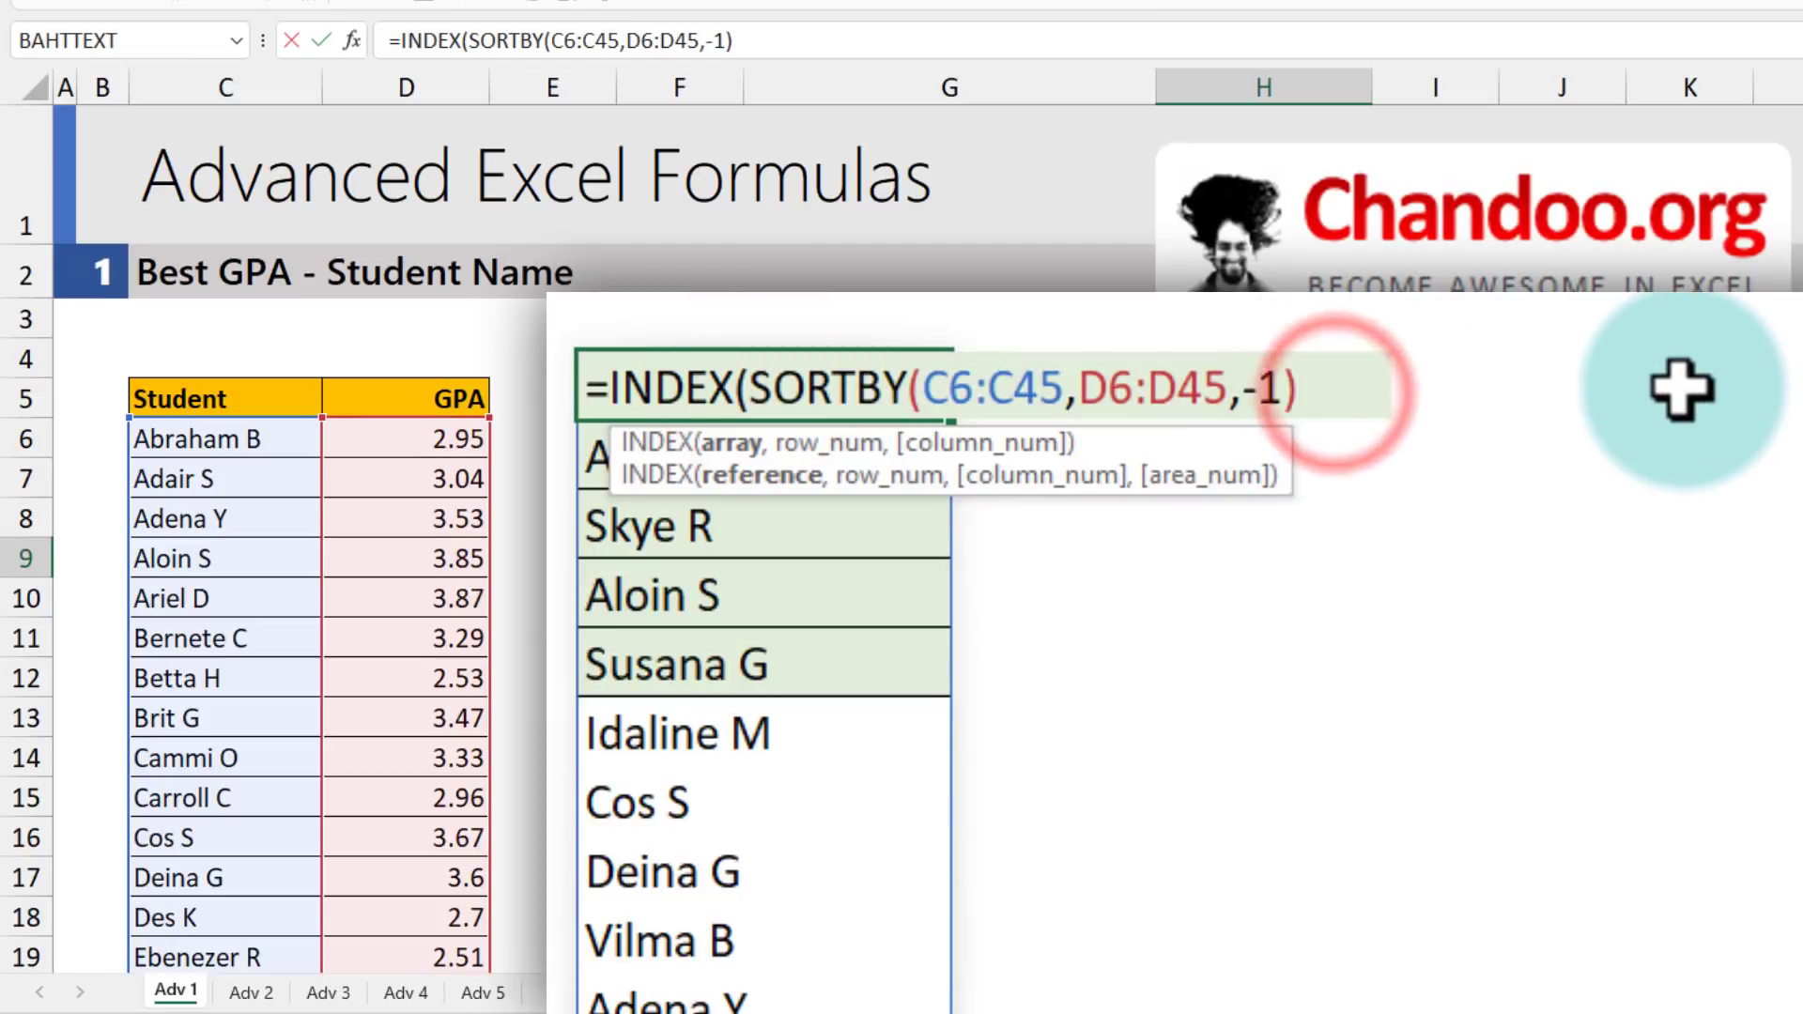
pyautogui.write(',{')
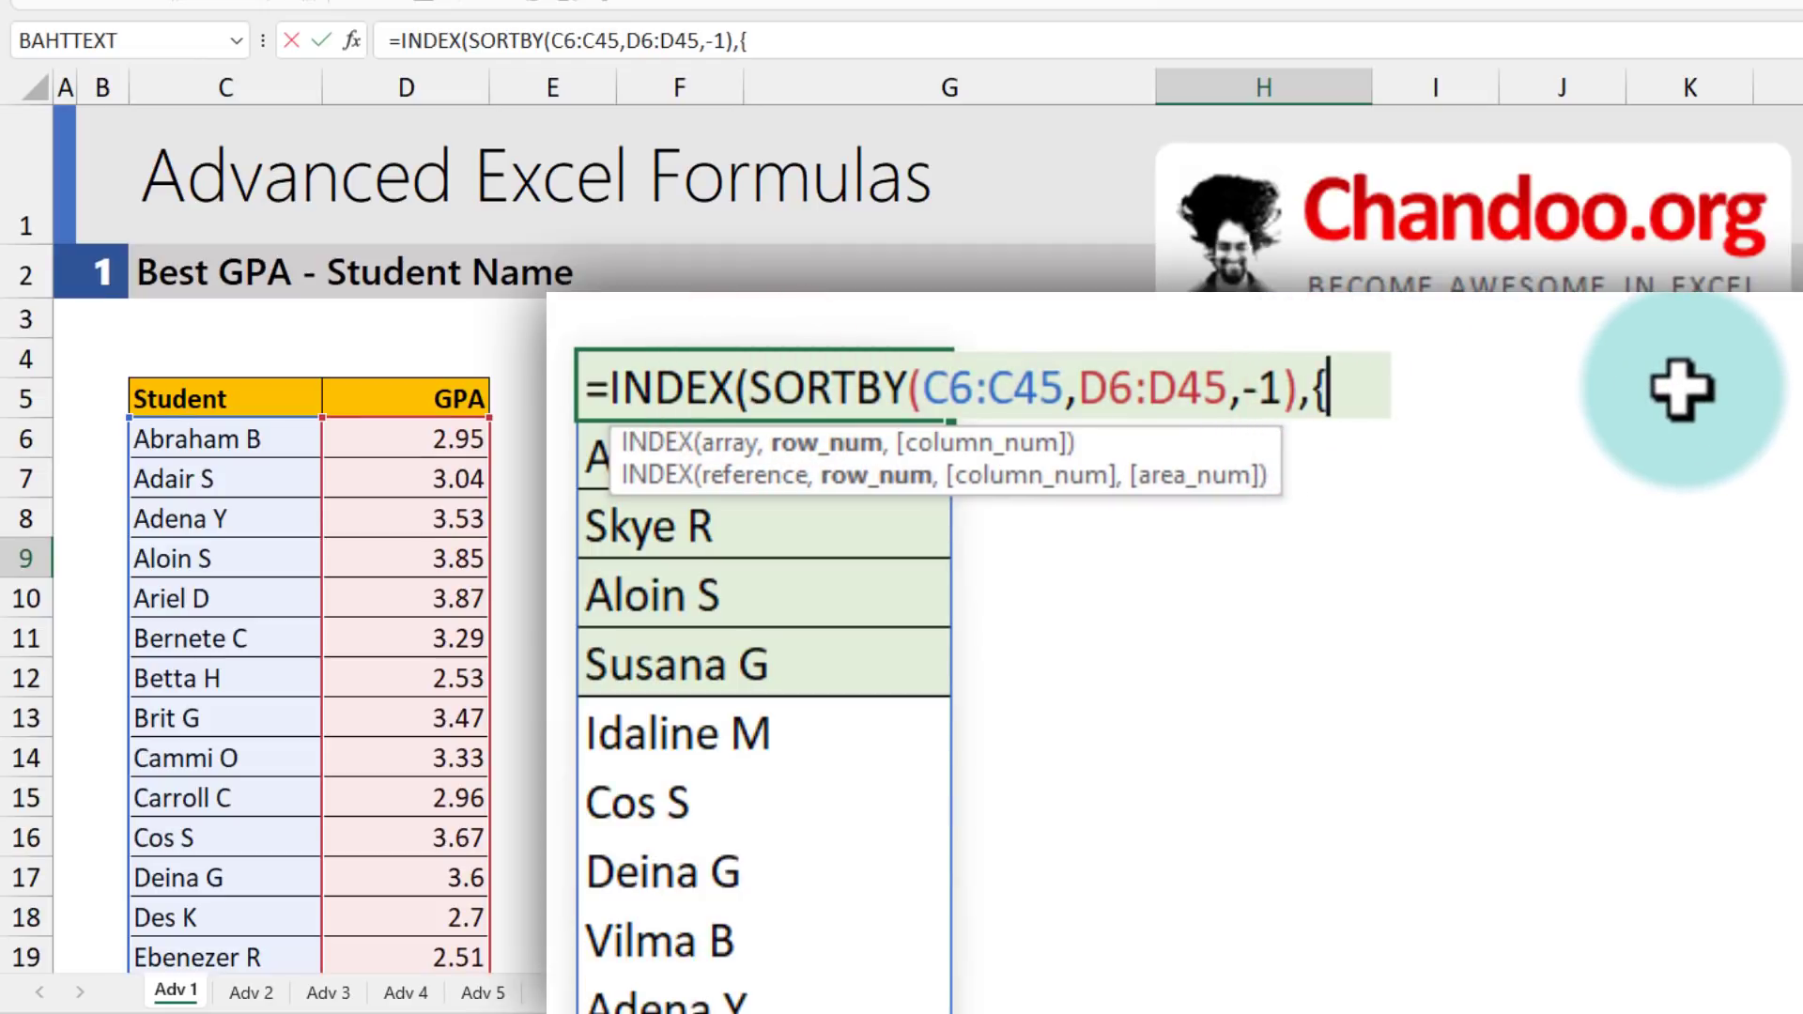
pyautogui.write('1,2,3')
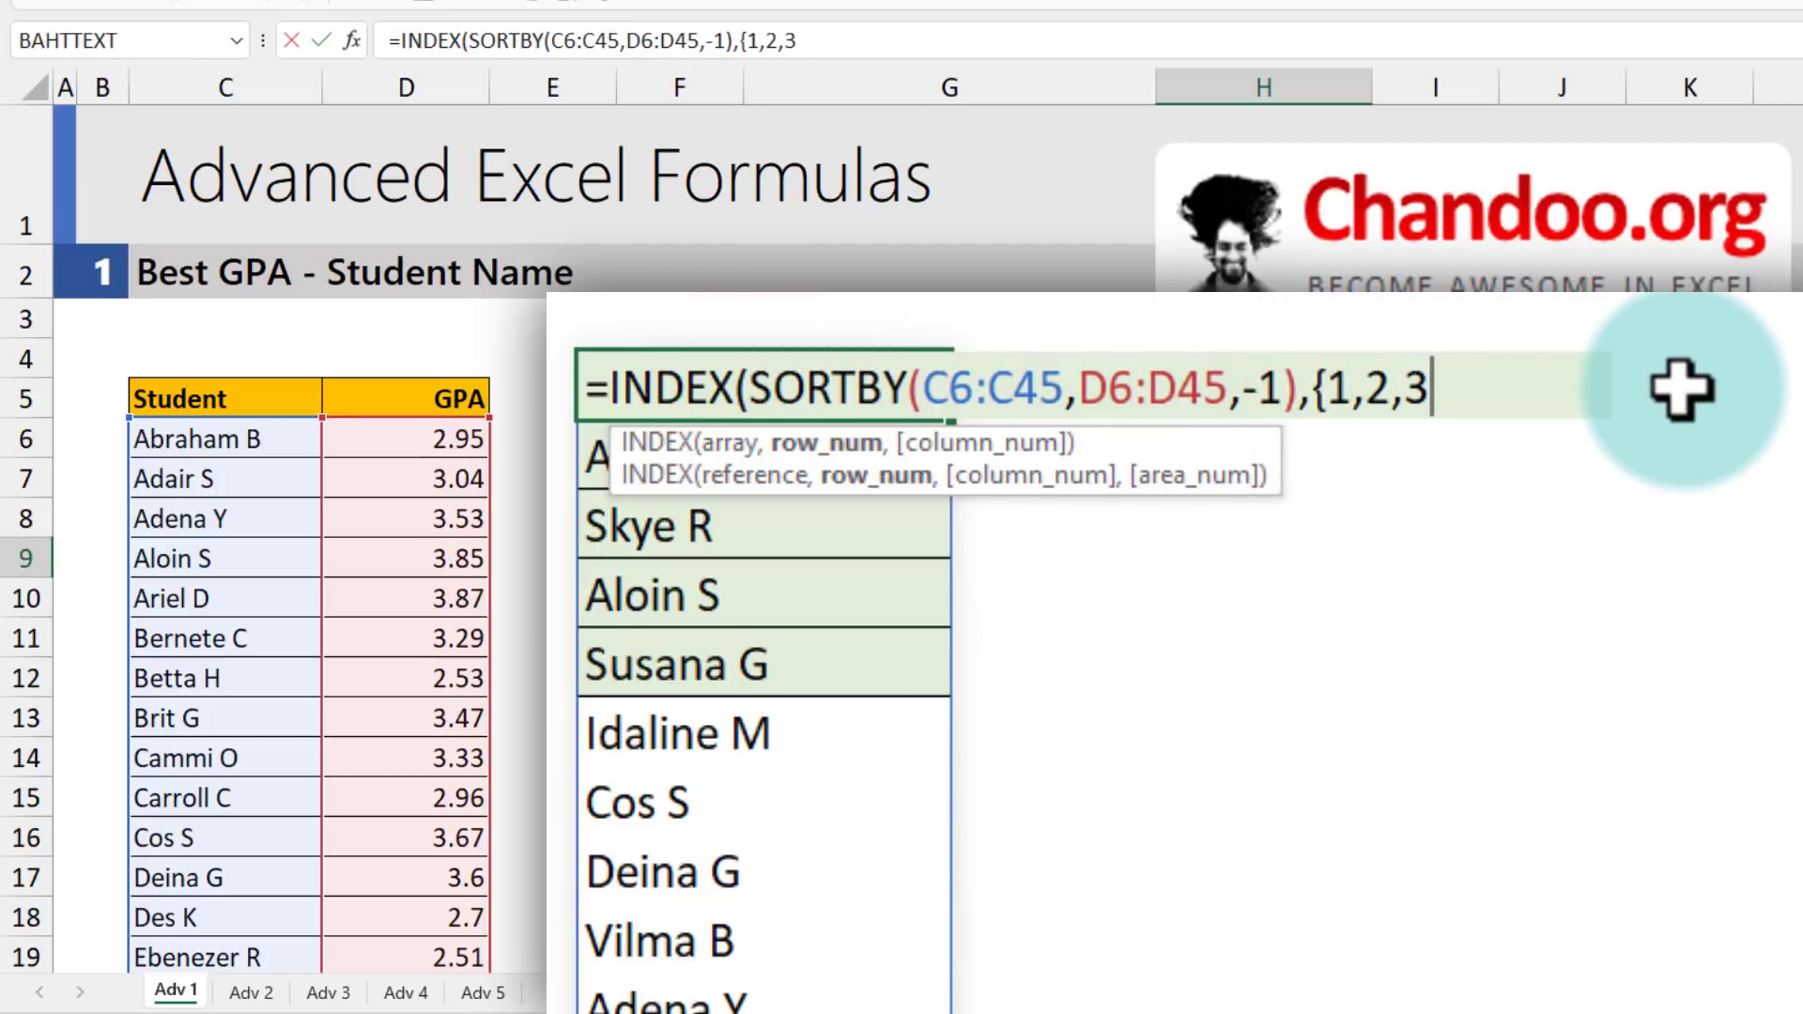
pyautogui.write(',4,5')
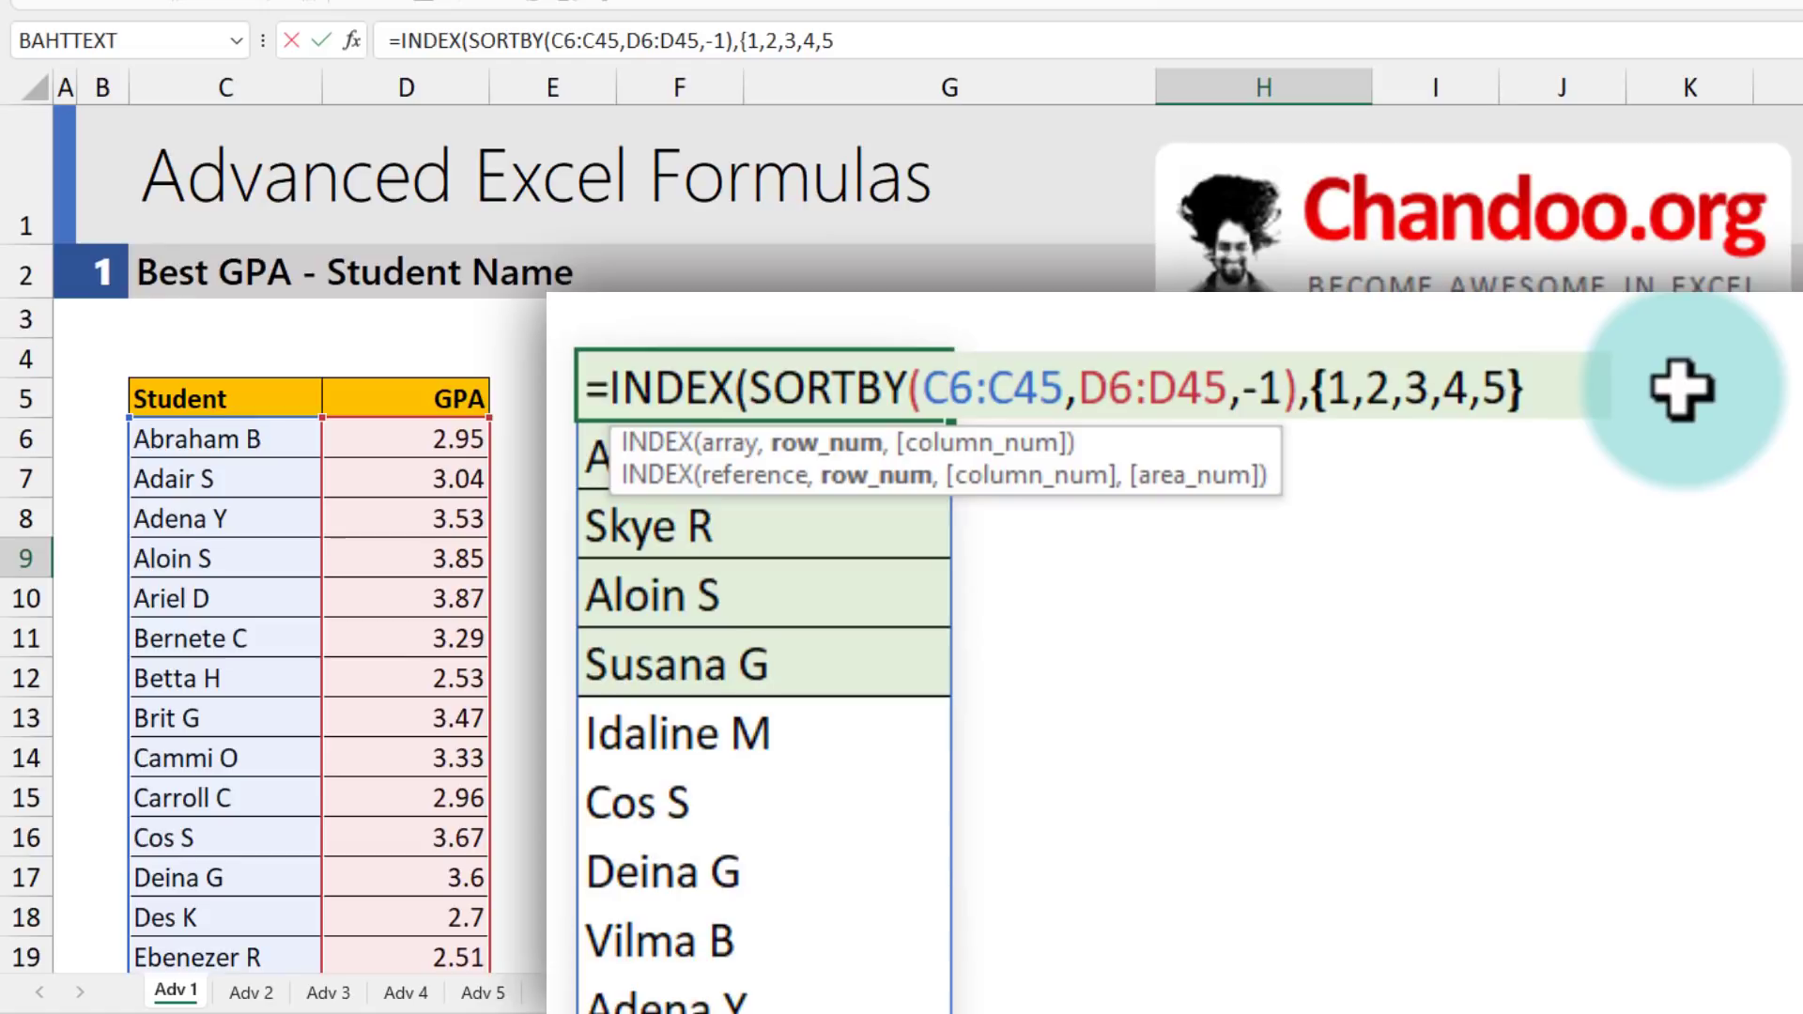
pyautogui.press('Return')
# - Replace the array constant in the H9 INDEX formula with SEQUENCE(5) and enter the formula
pyautogui.moveTo(770, 385); pyautogui.dragTo(1771, 383)
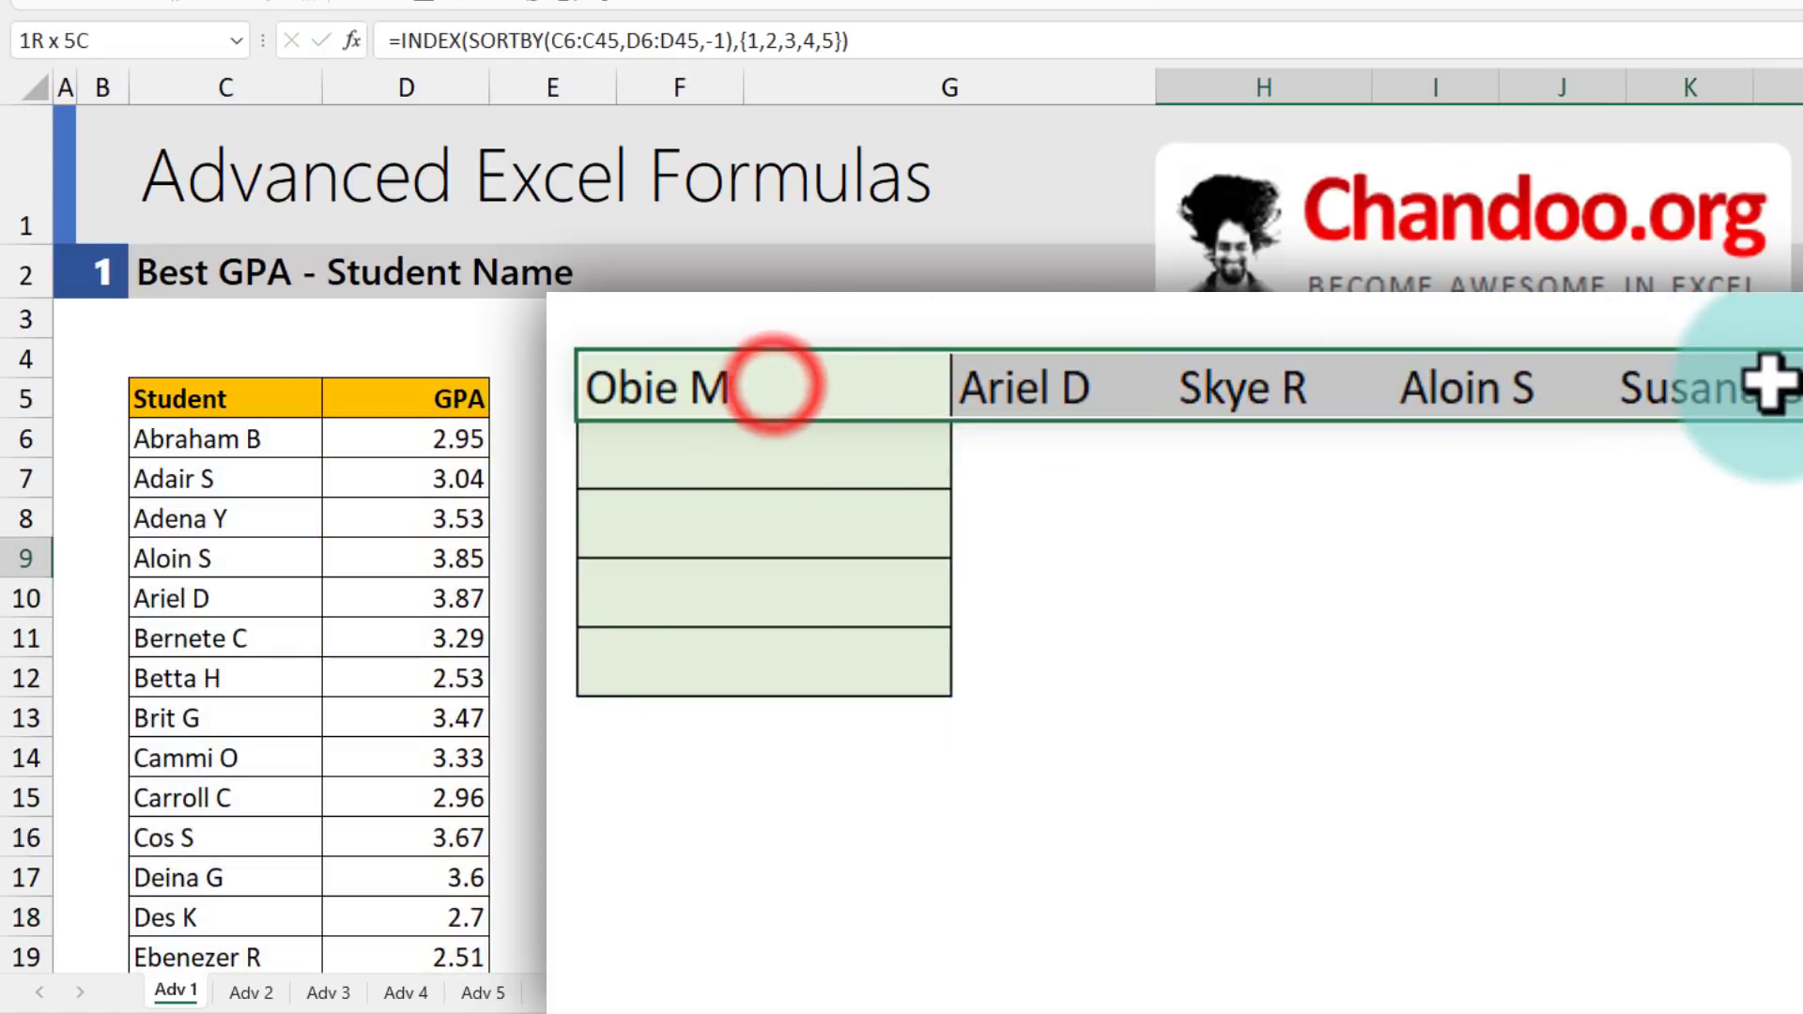
pyautogui.press('F2')
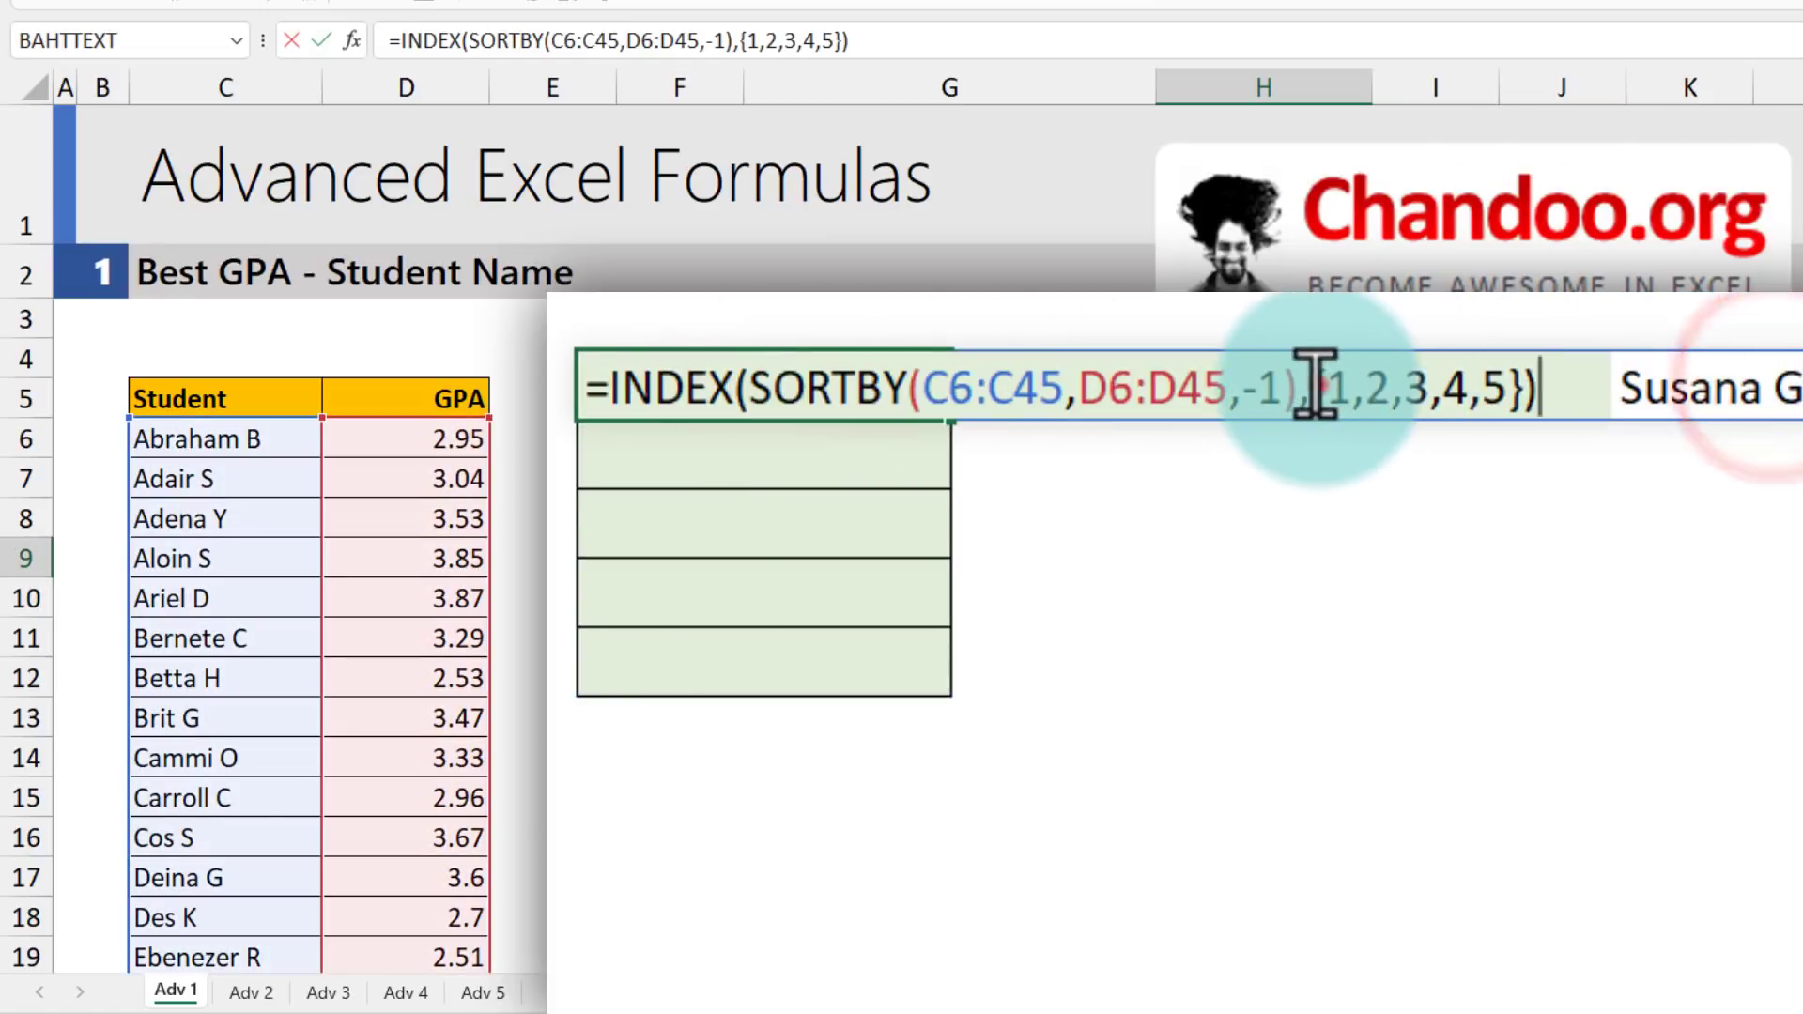
pyautogui.moveTo(1315, 385); pyautogui.dragTo(1582, 374)
pyautogui.press('BackSpace')
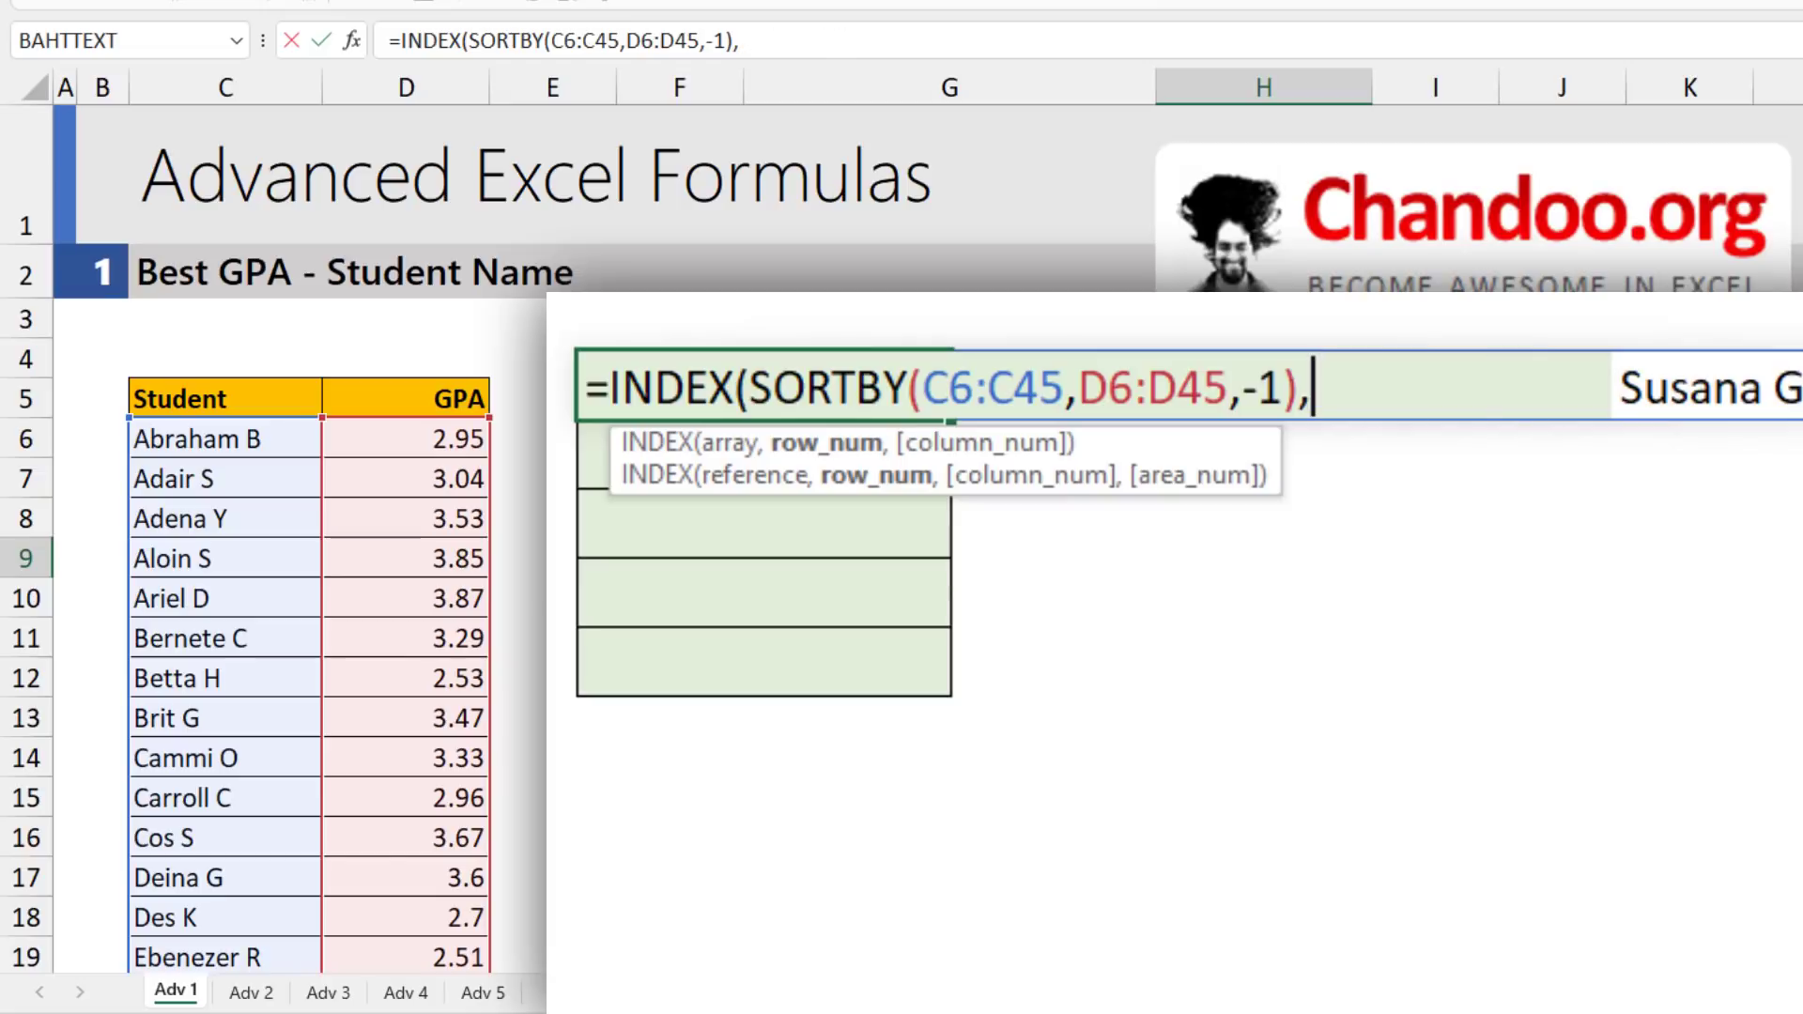
pyautogui.write('s')
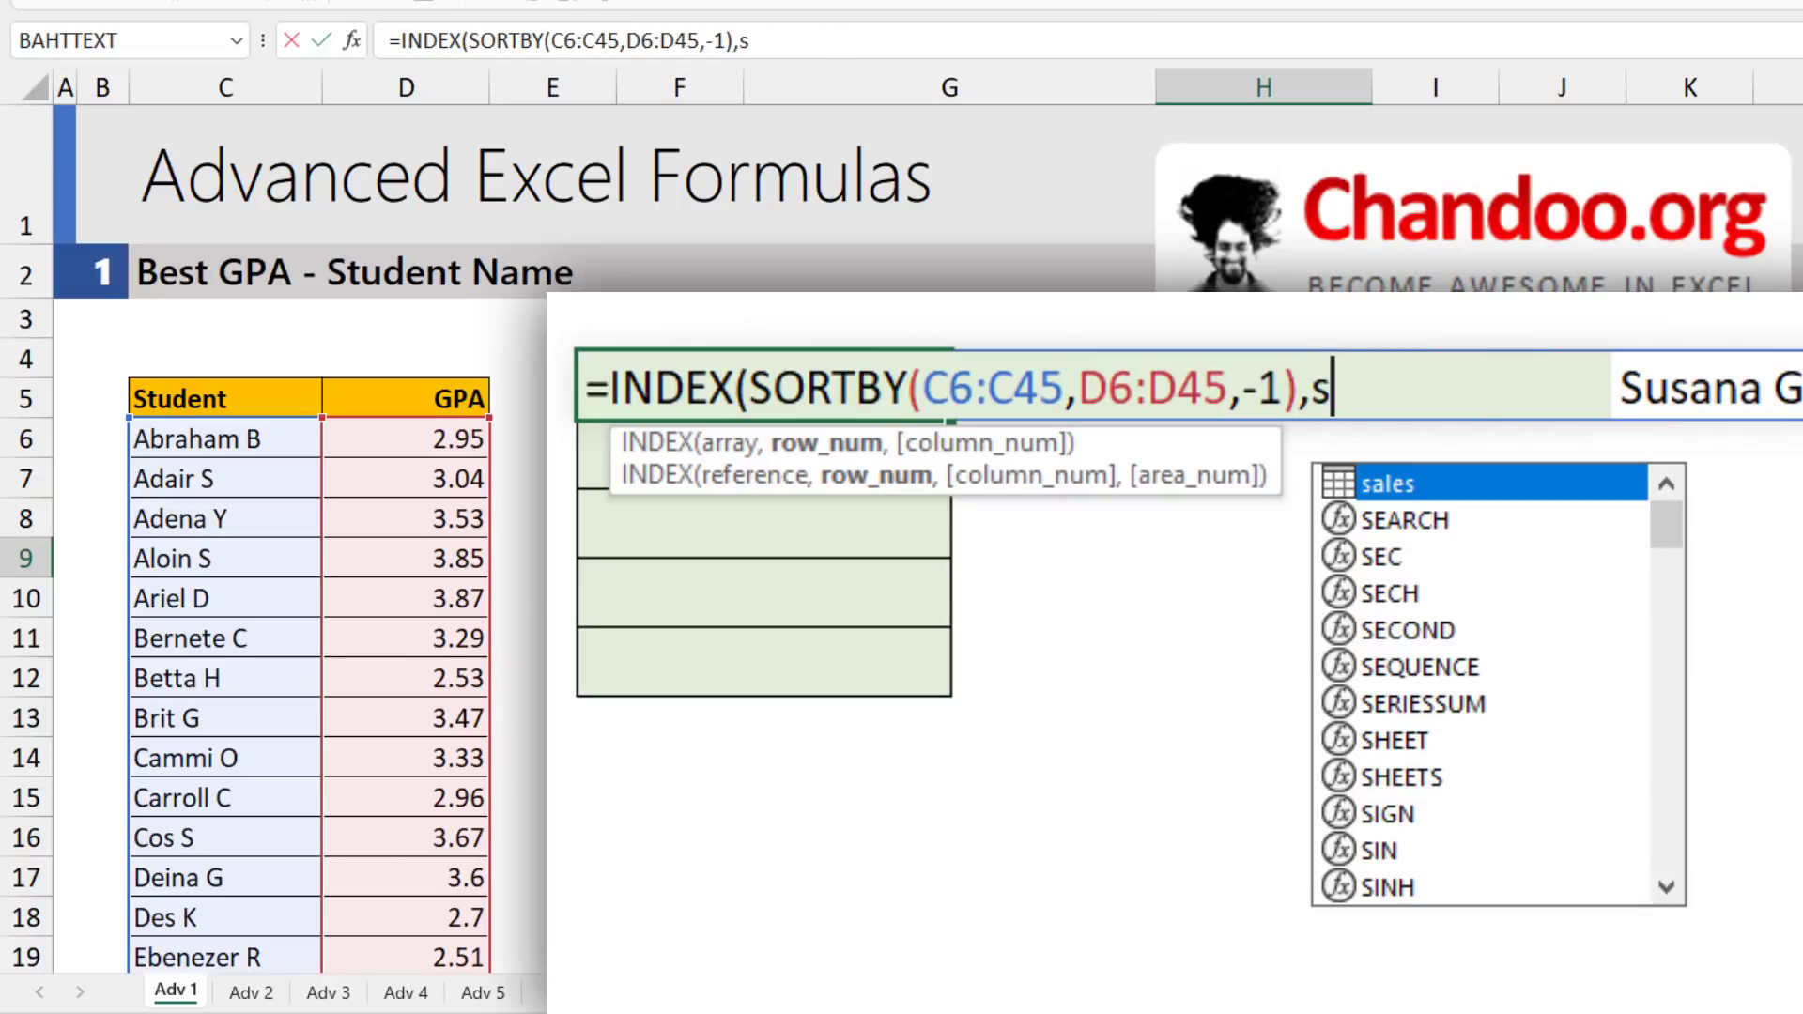
pyautogui.write('eq')
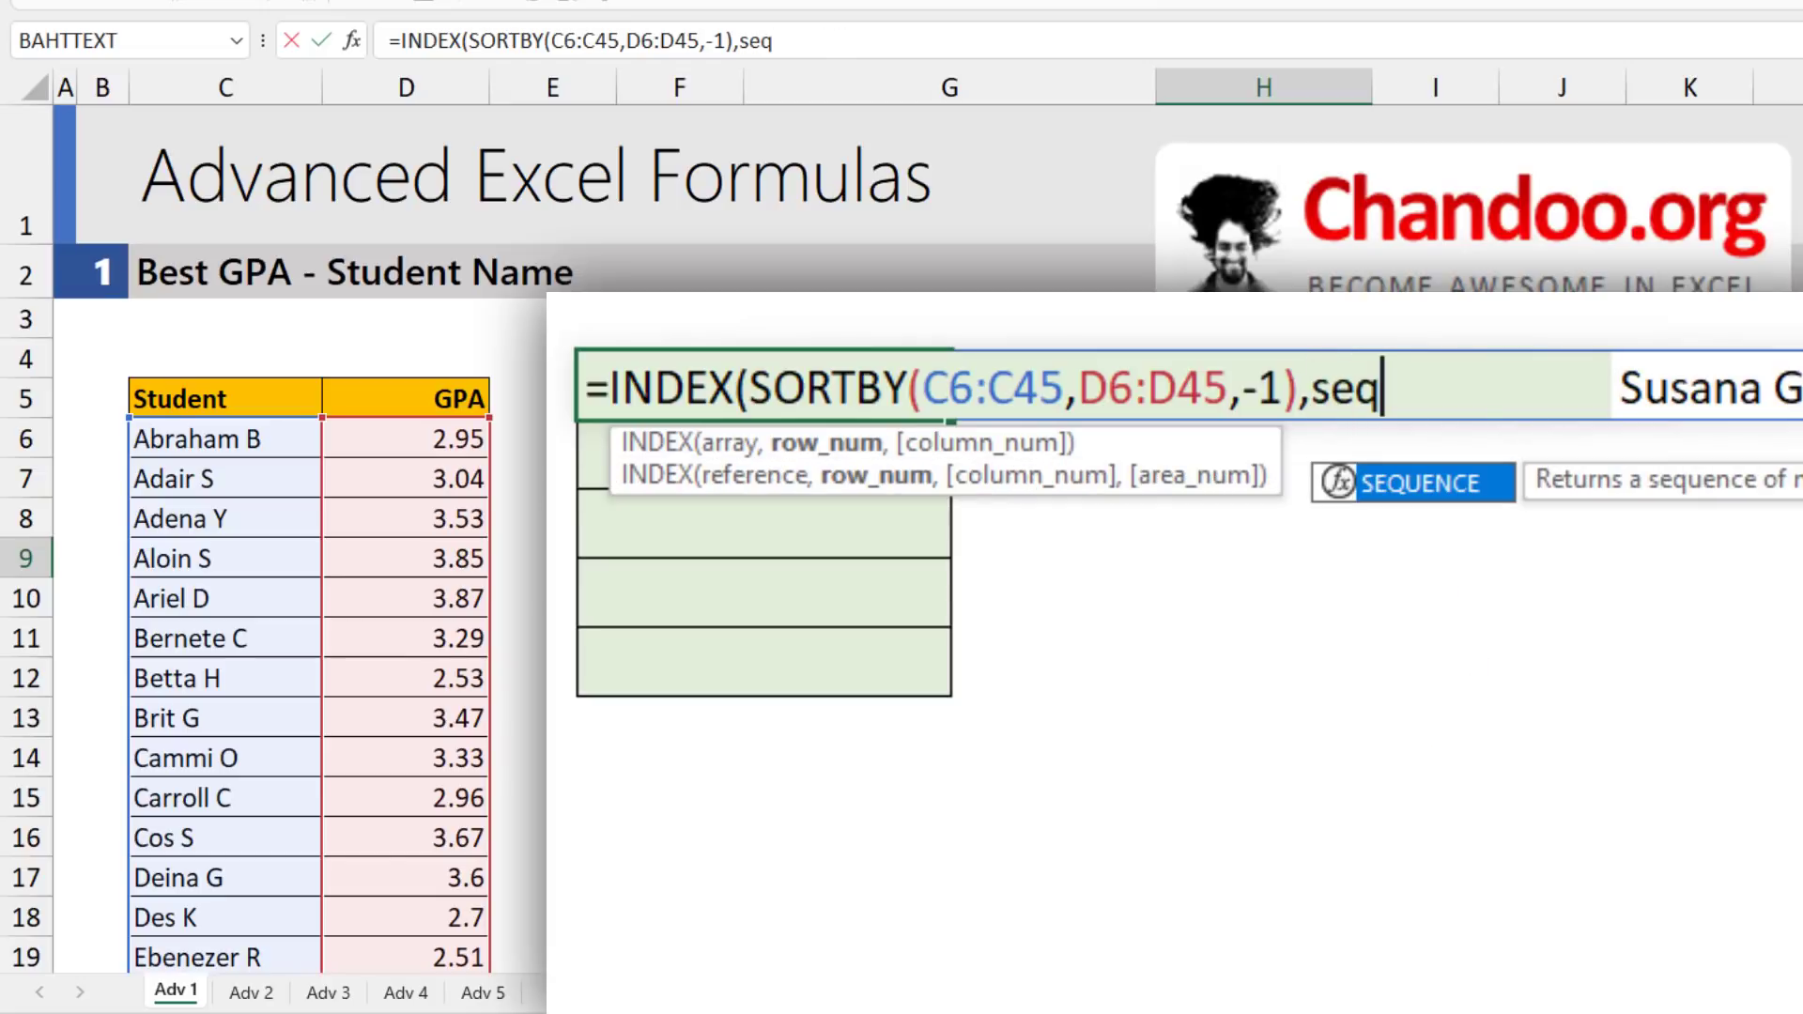
pyautogui.press('Tab')
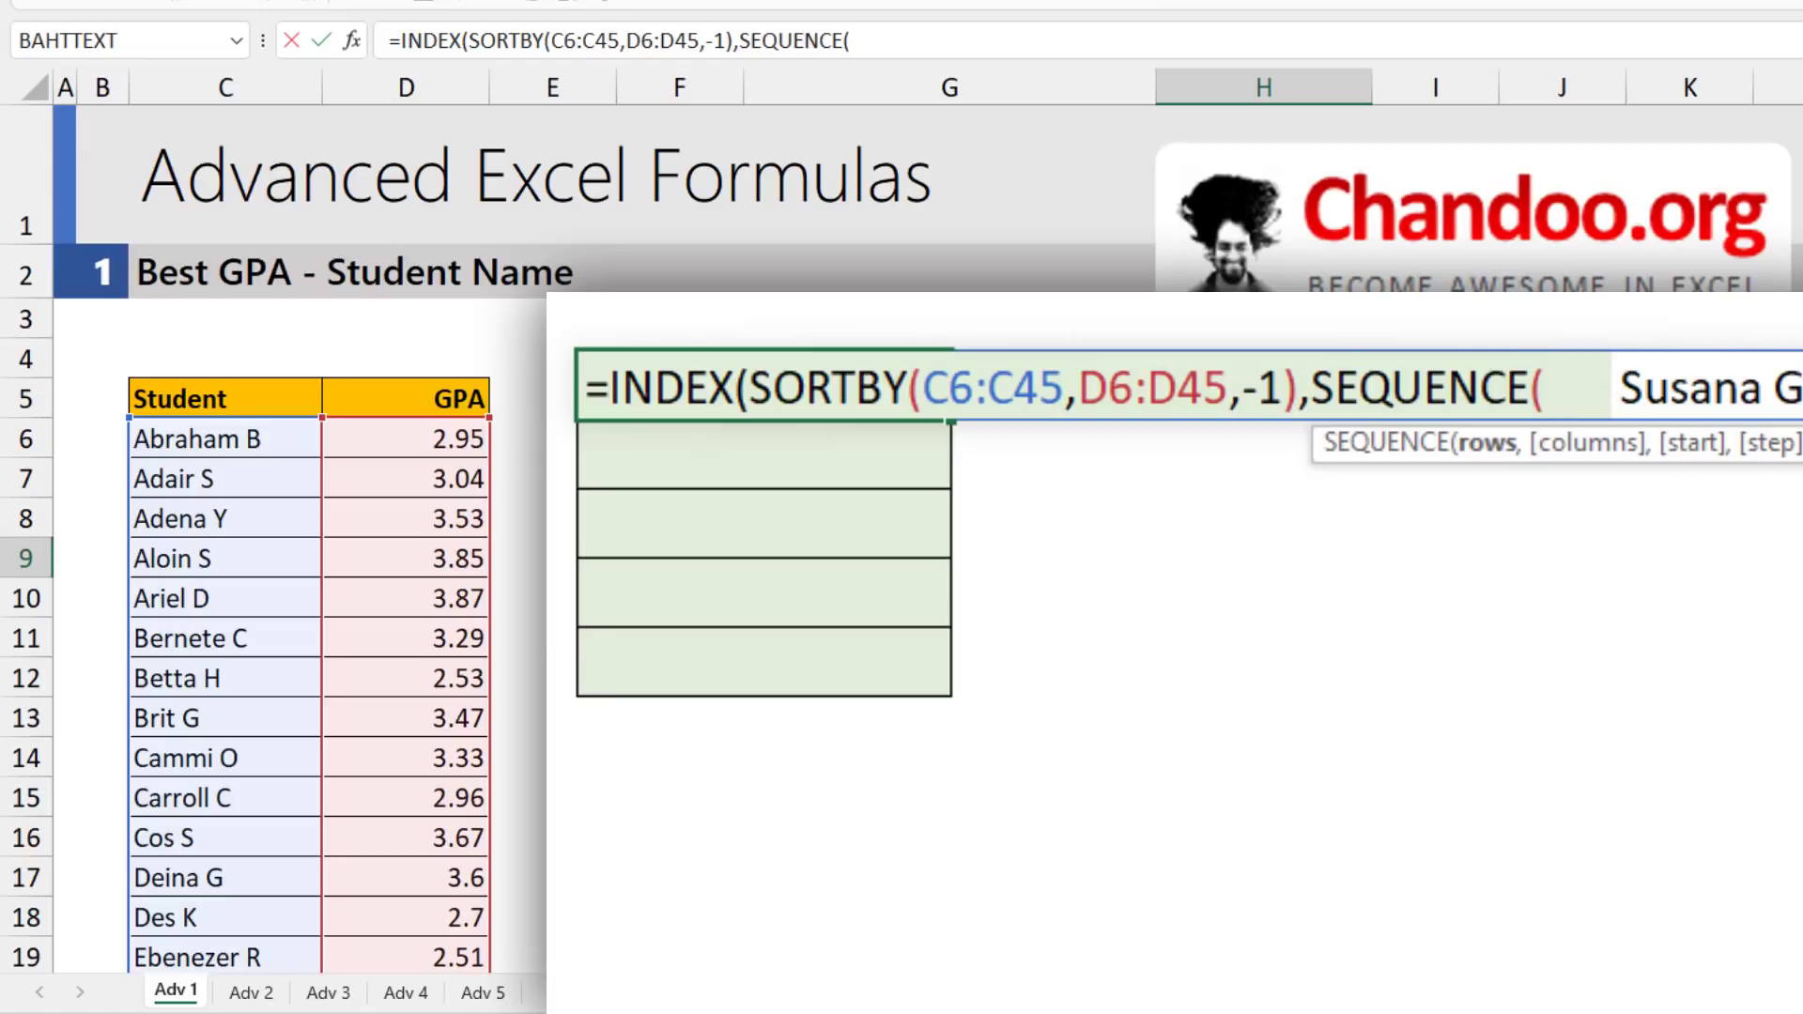
pyautogui.write('5)')
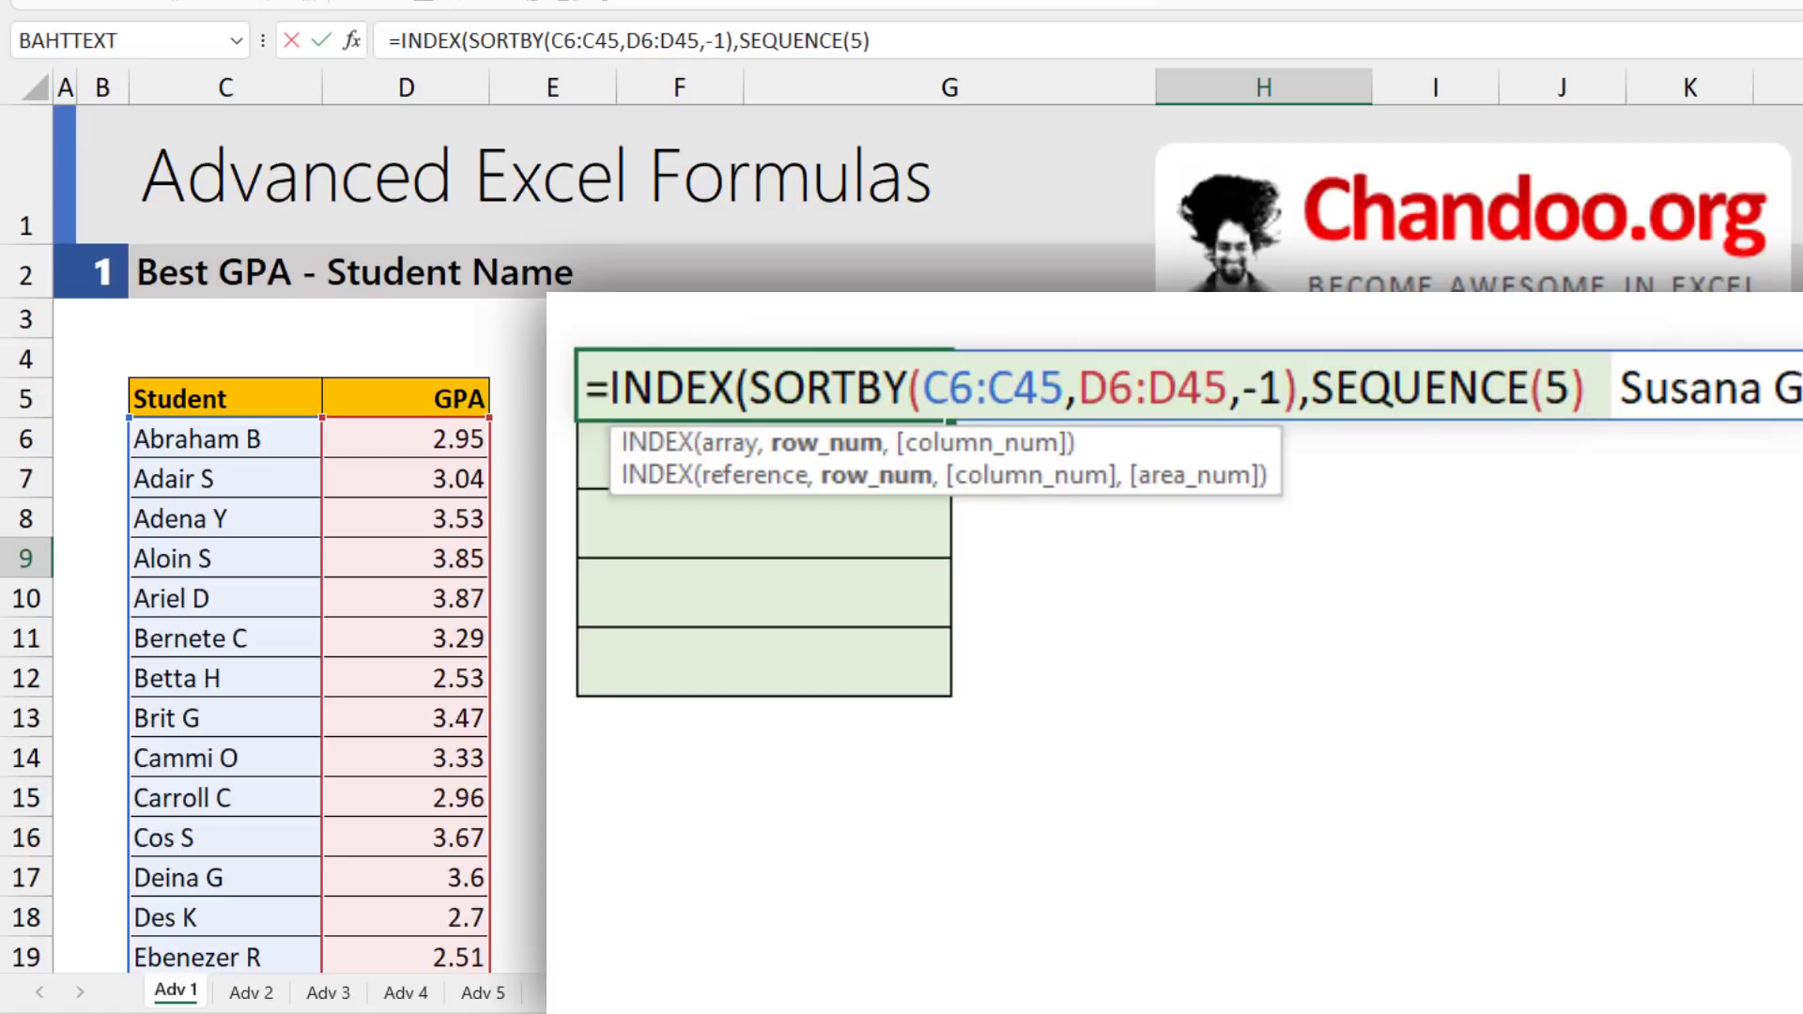
pyautogui.write(')')
pyautogui.press('Return')
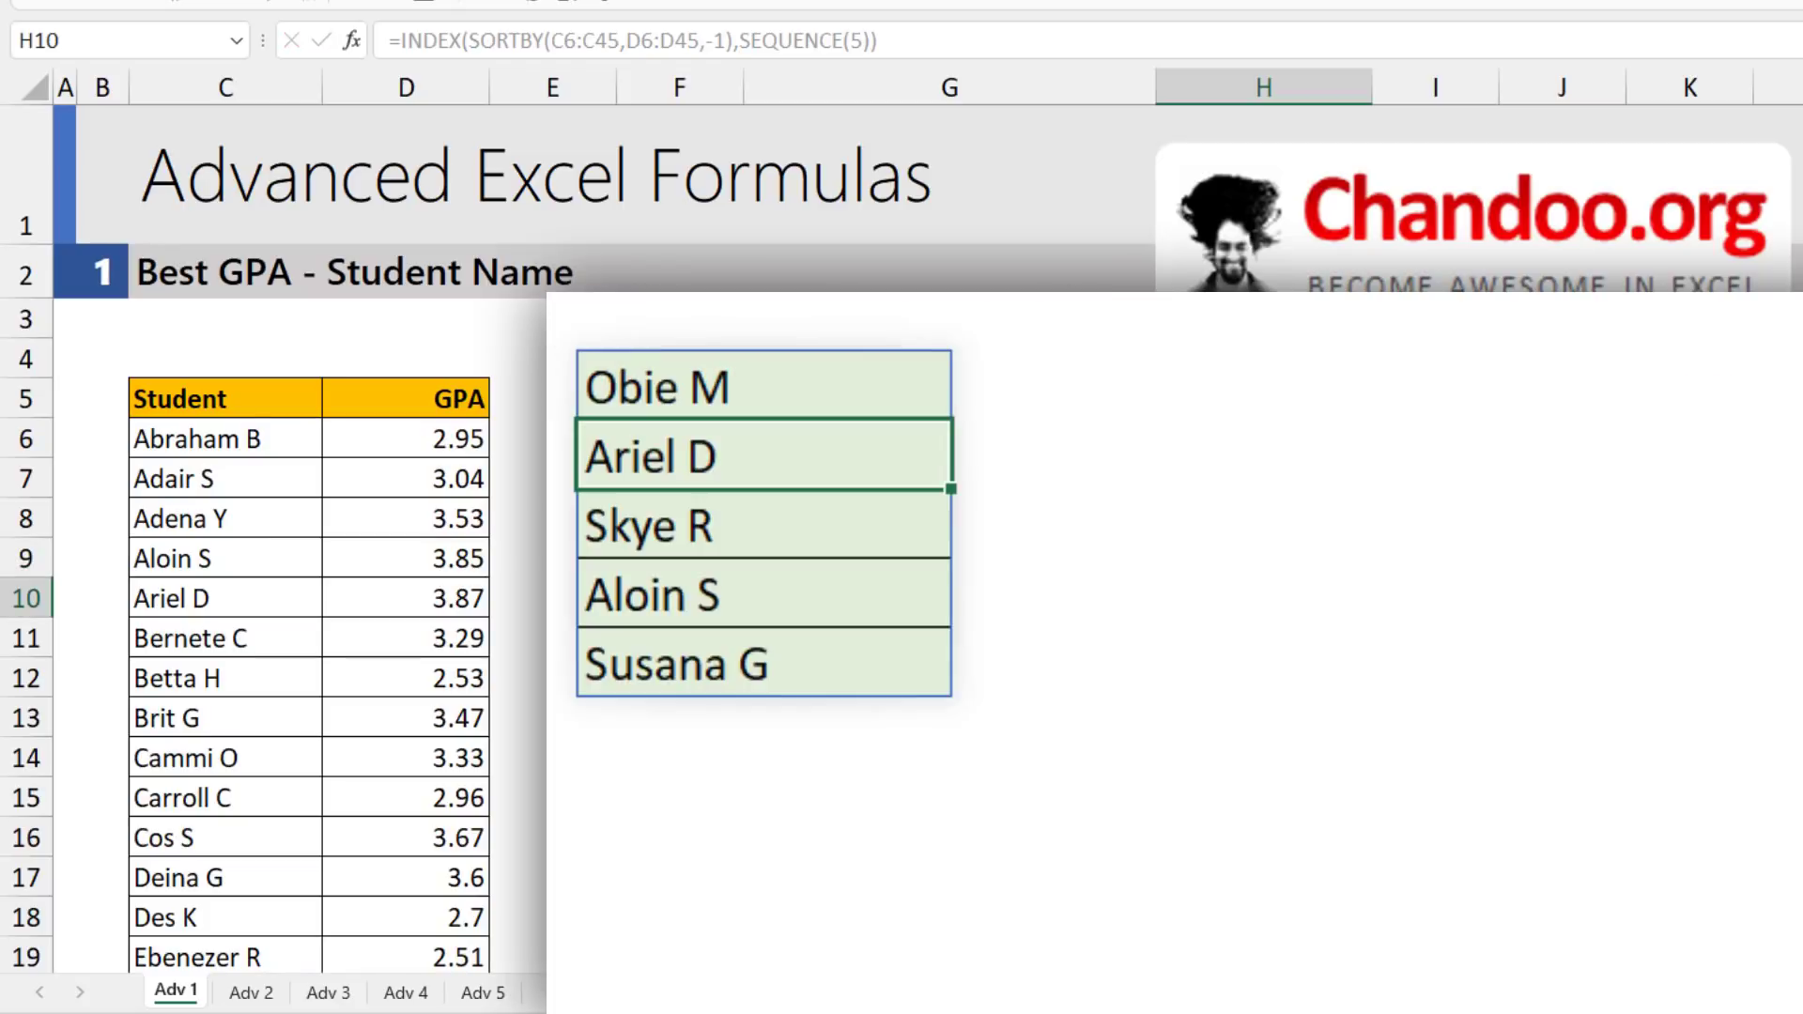
pyautogui.moveTo(658, 385); pyautogui.dragTo(939, 676)
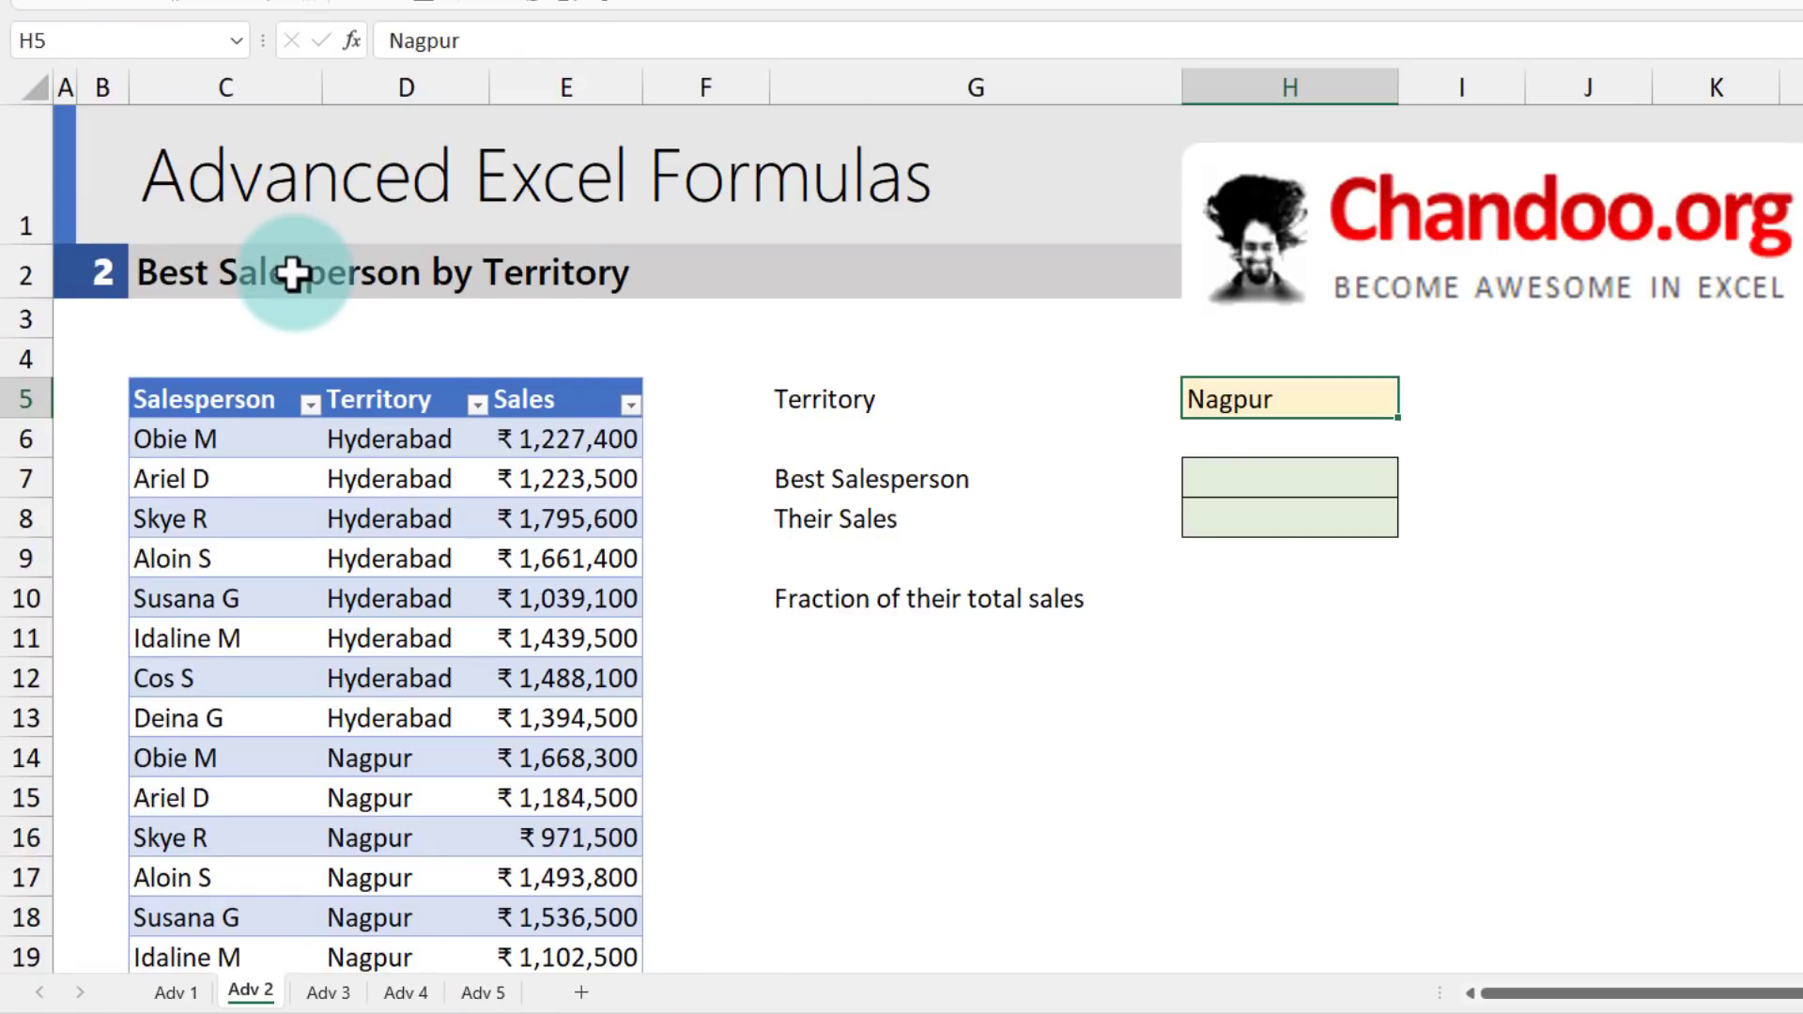
# - Examine the salesperson table on the Adv 2 sheet and check its table name in the table design settings
pyautogui.click(214, 441)
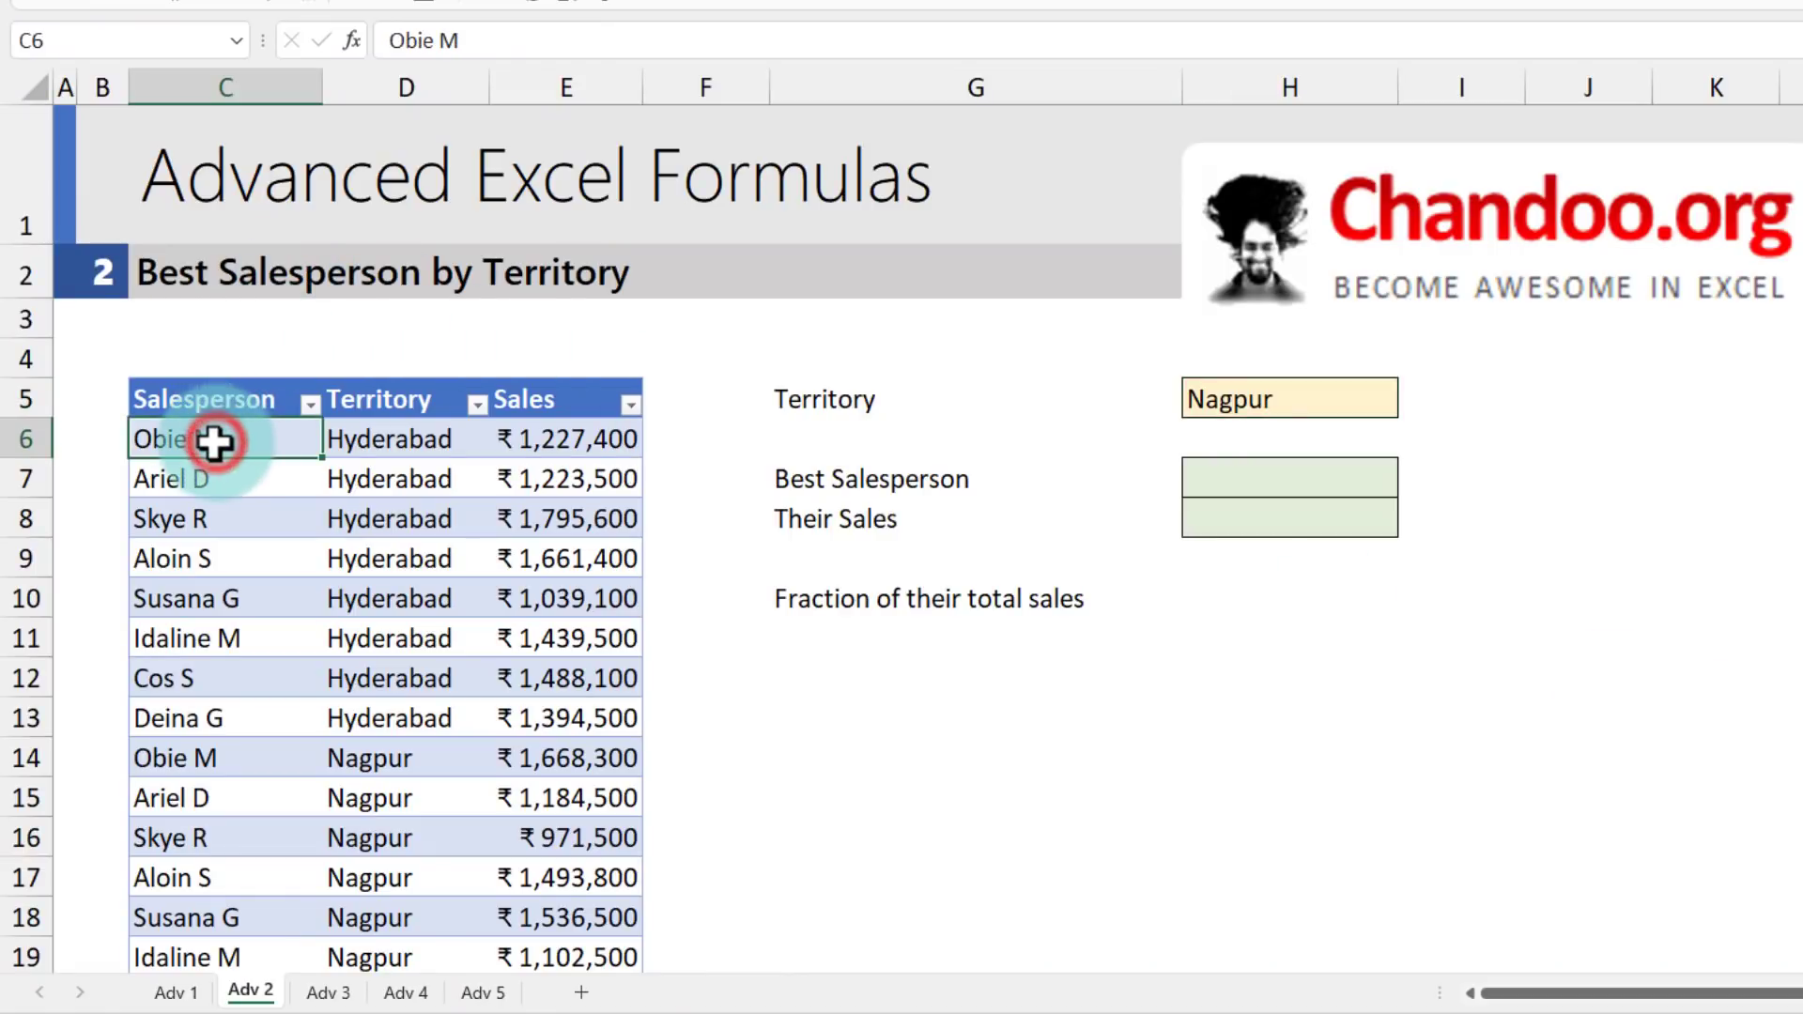
pyautogui.scroll(-3, 273, 479)
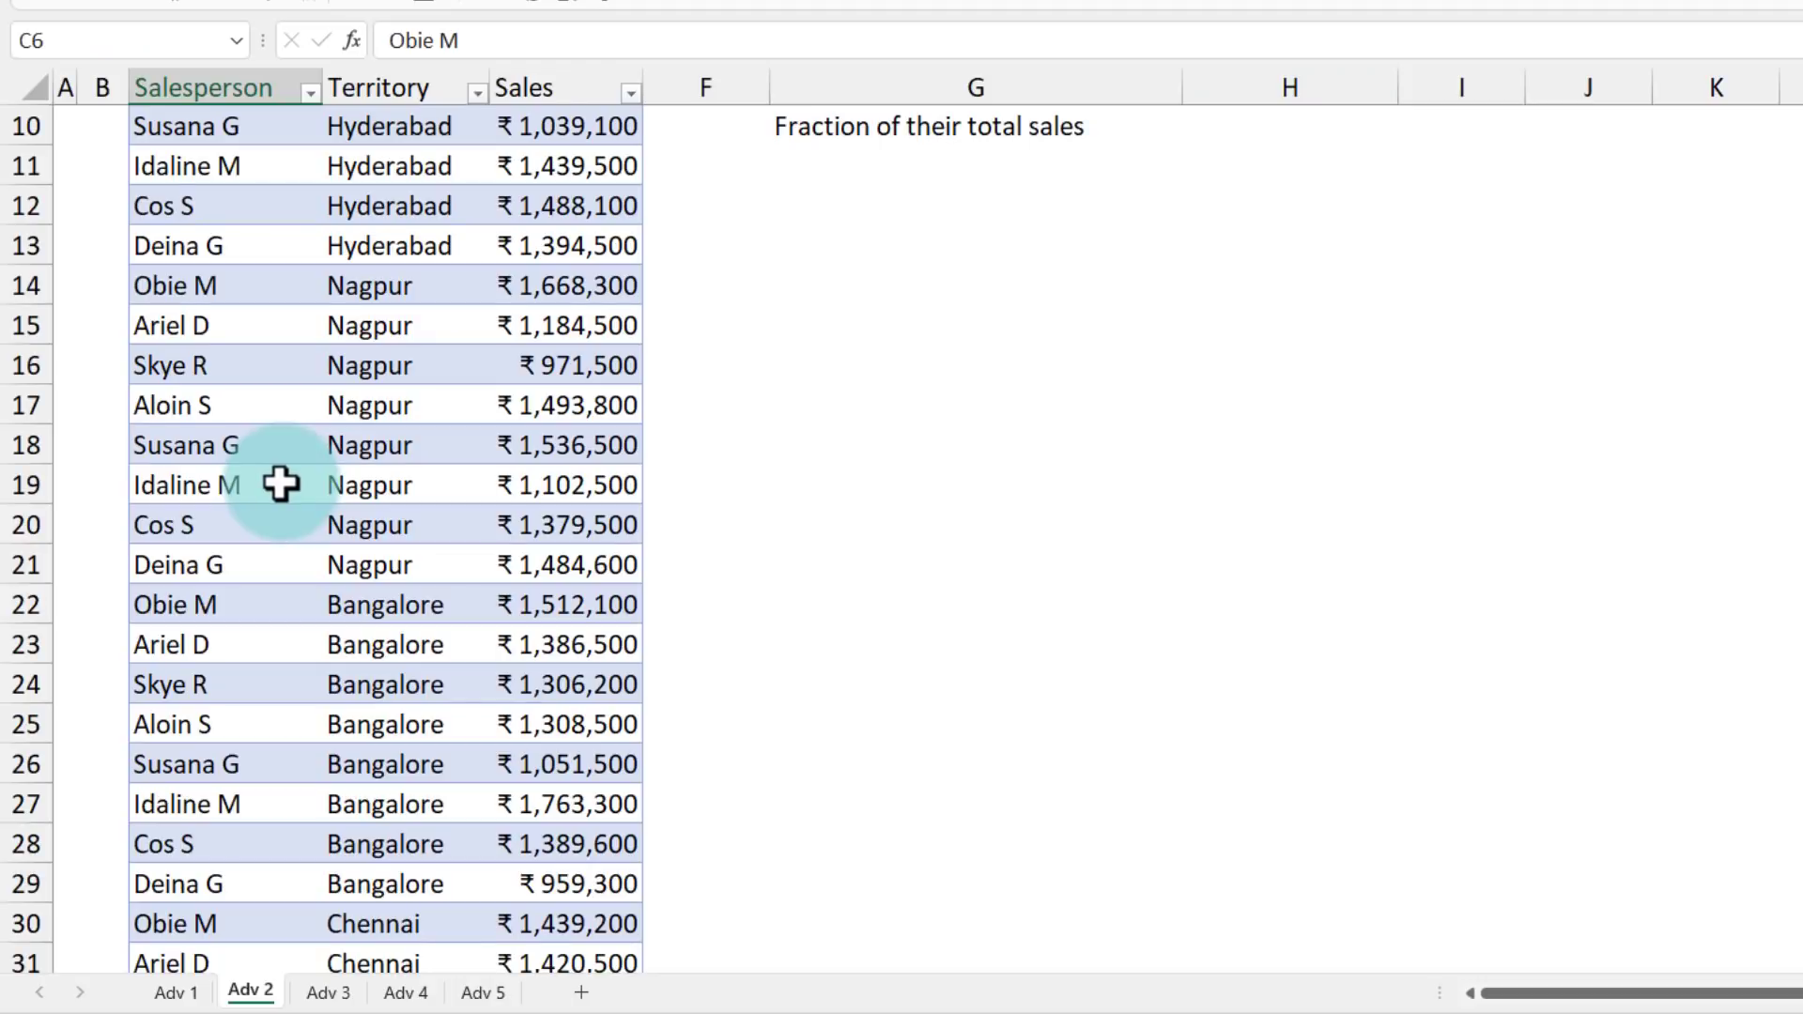
pyautogui.scroll(1, 281, 484)
pyautogui.scroll(2, 281, 484)
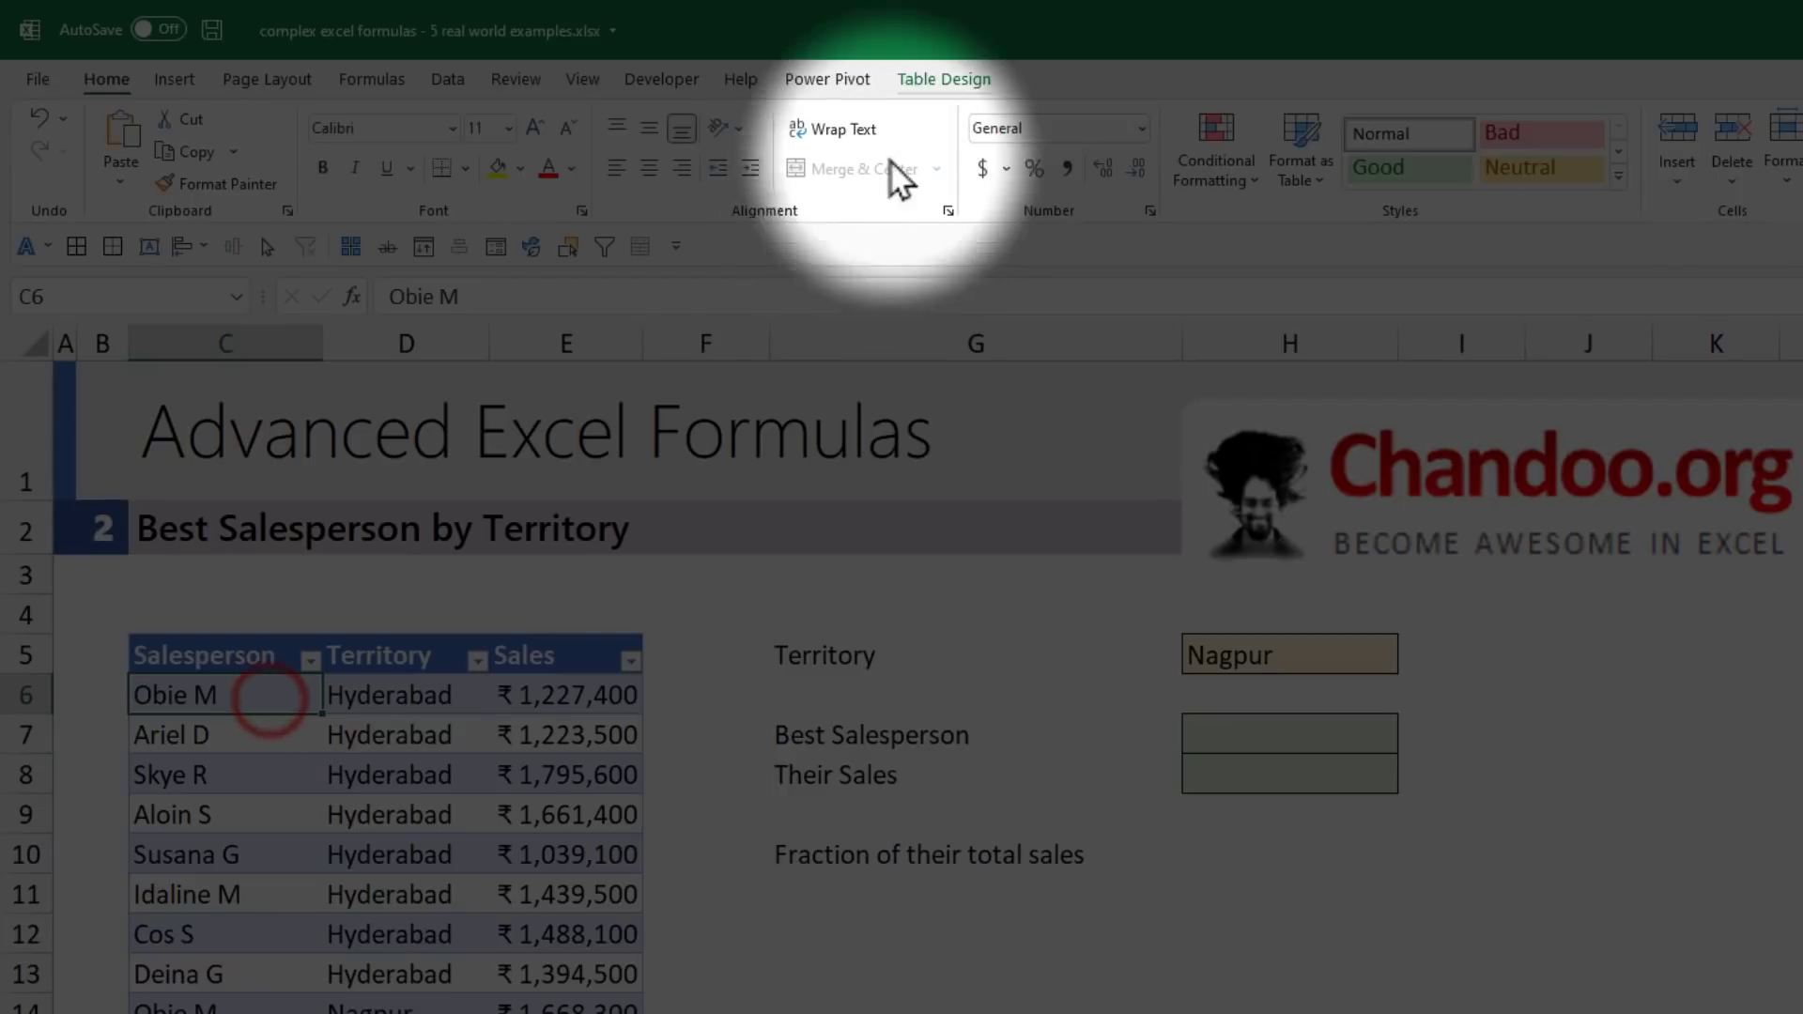
pyautogui.click(925, 79)
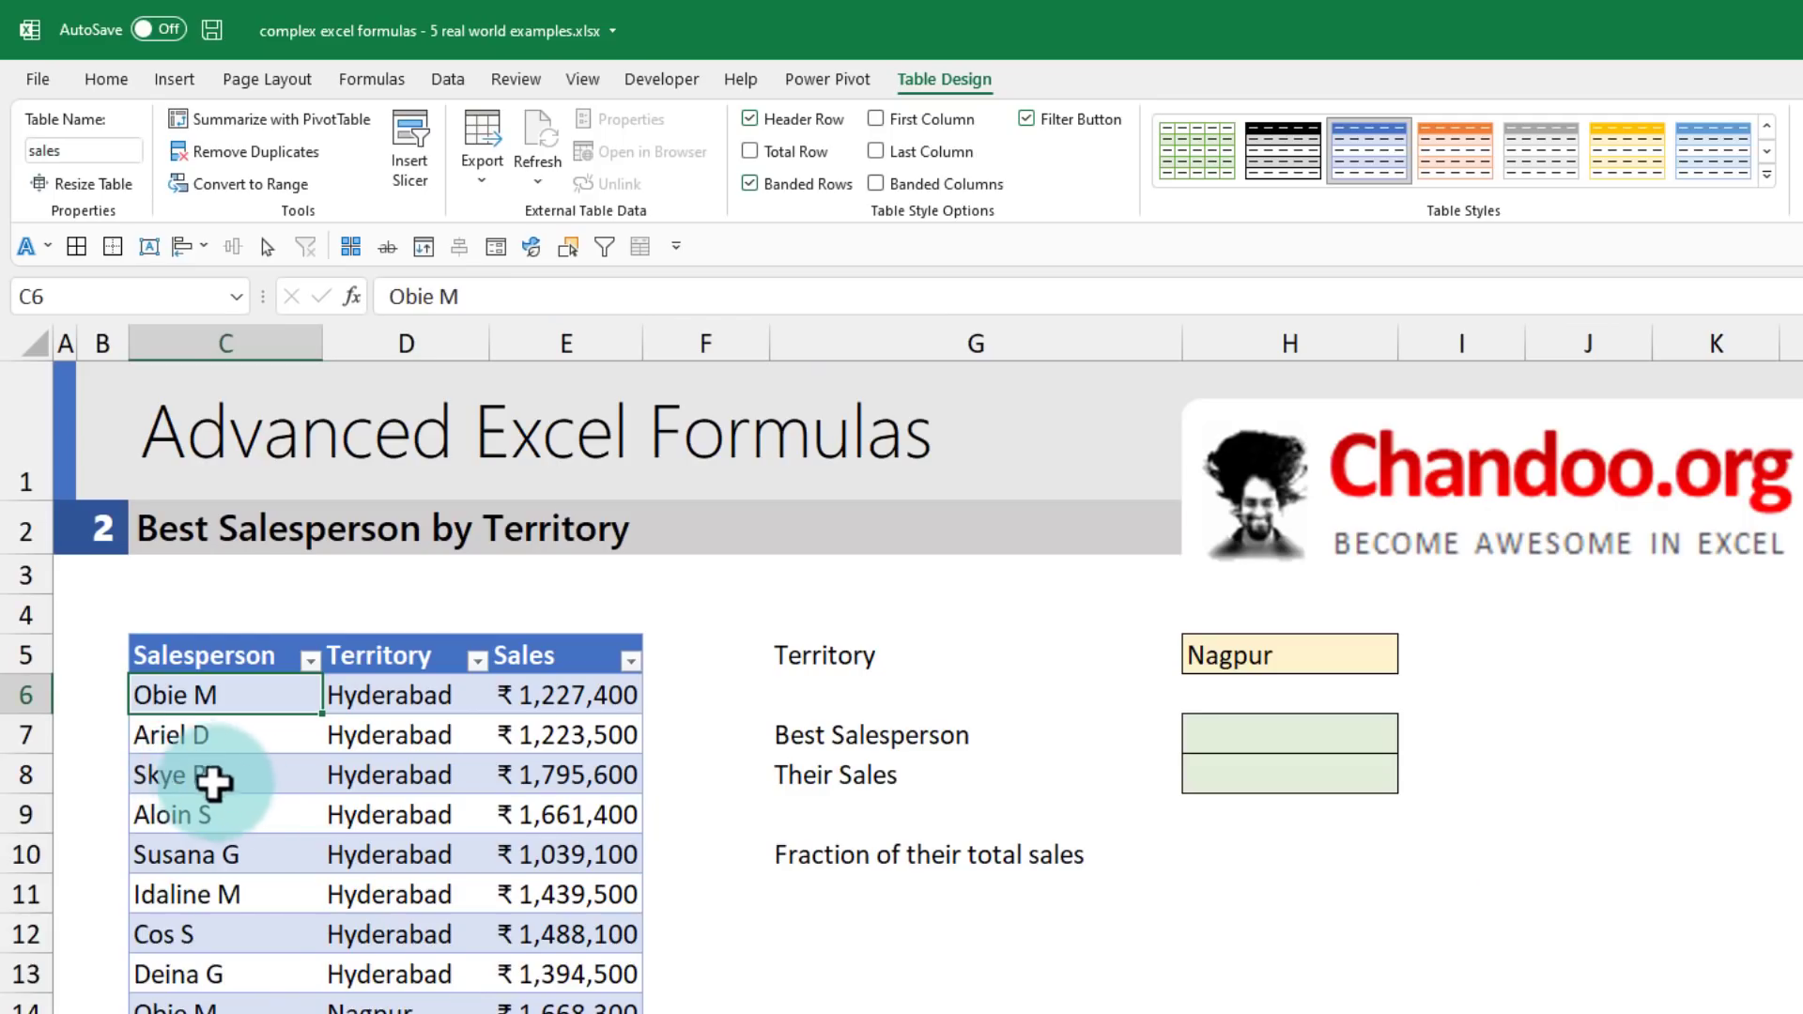
pyautogui.scroll(-1, 541, 887)
pyautogui.scroll(1, 541, 887)
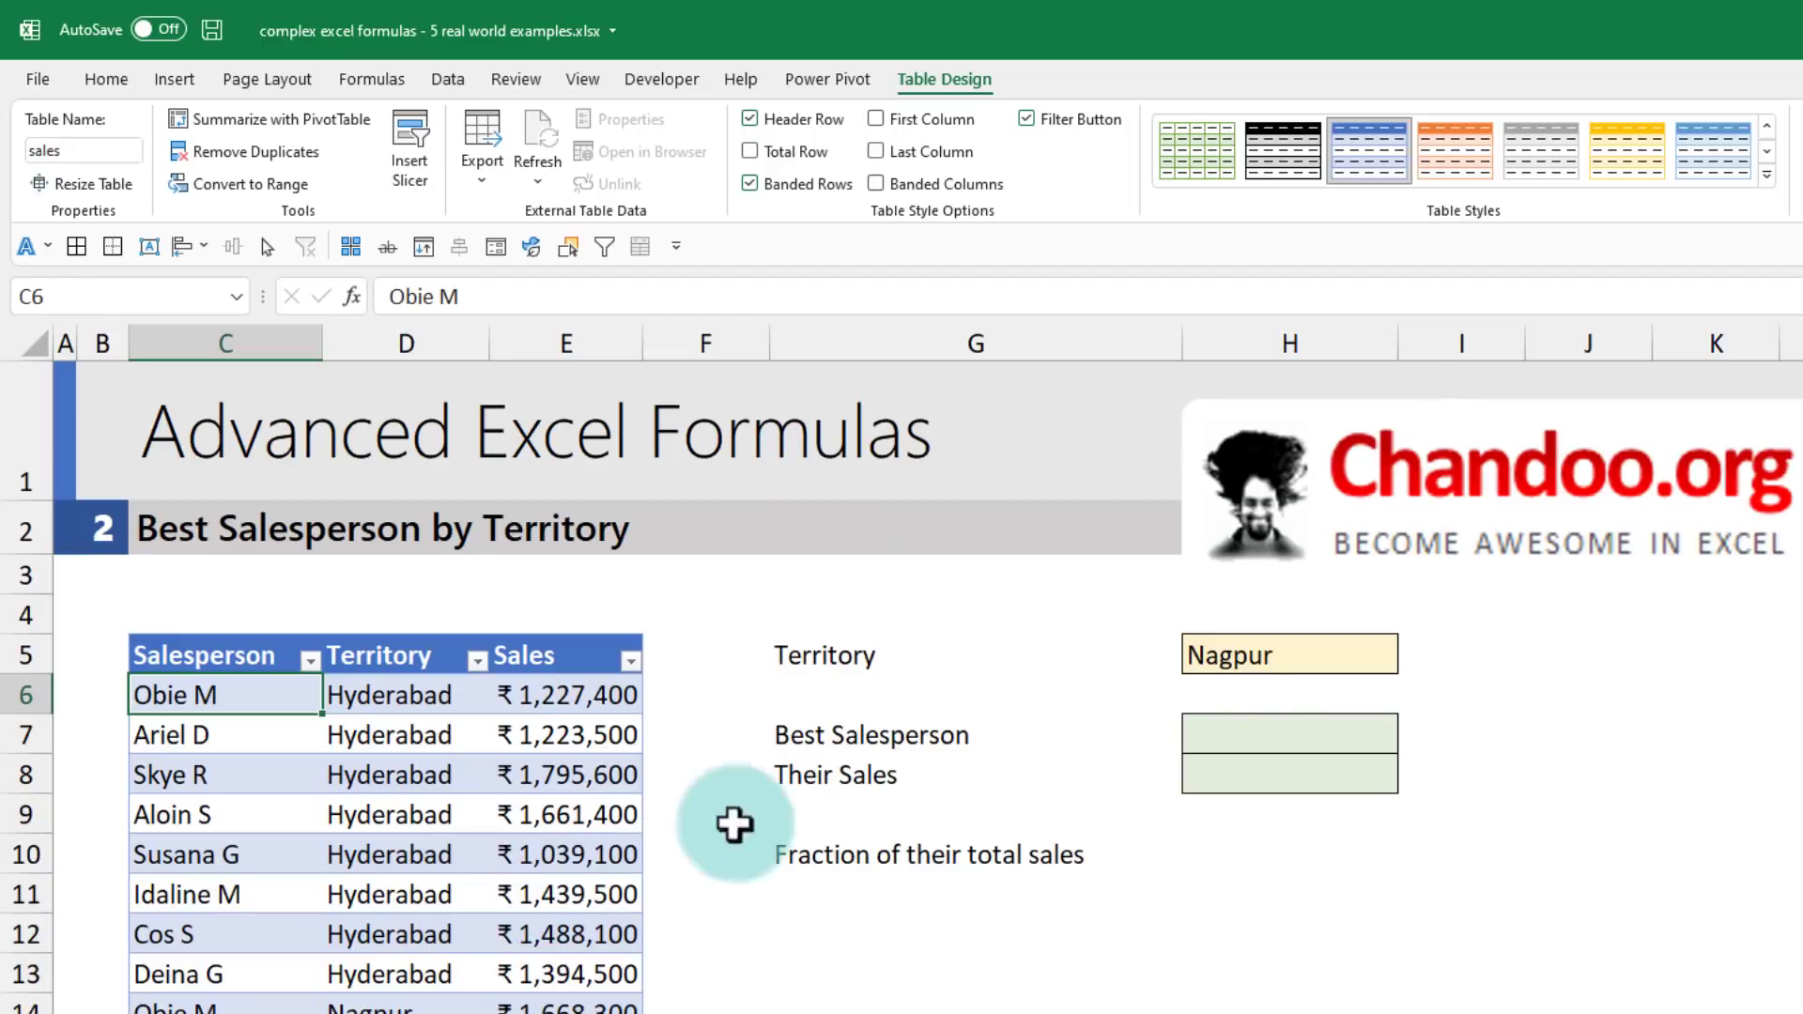
# - Examine the Territory input cell H5 and the cells for best salesperson, their sales and fraction of total sales
pyautogui.click(1260, 652)
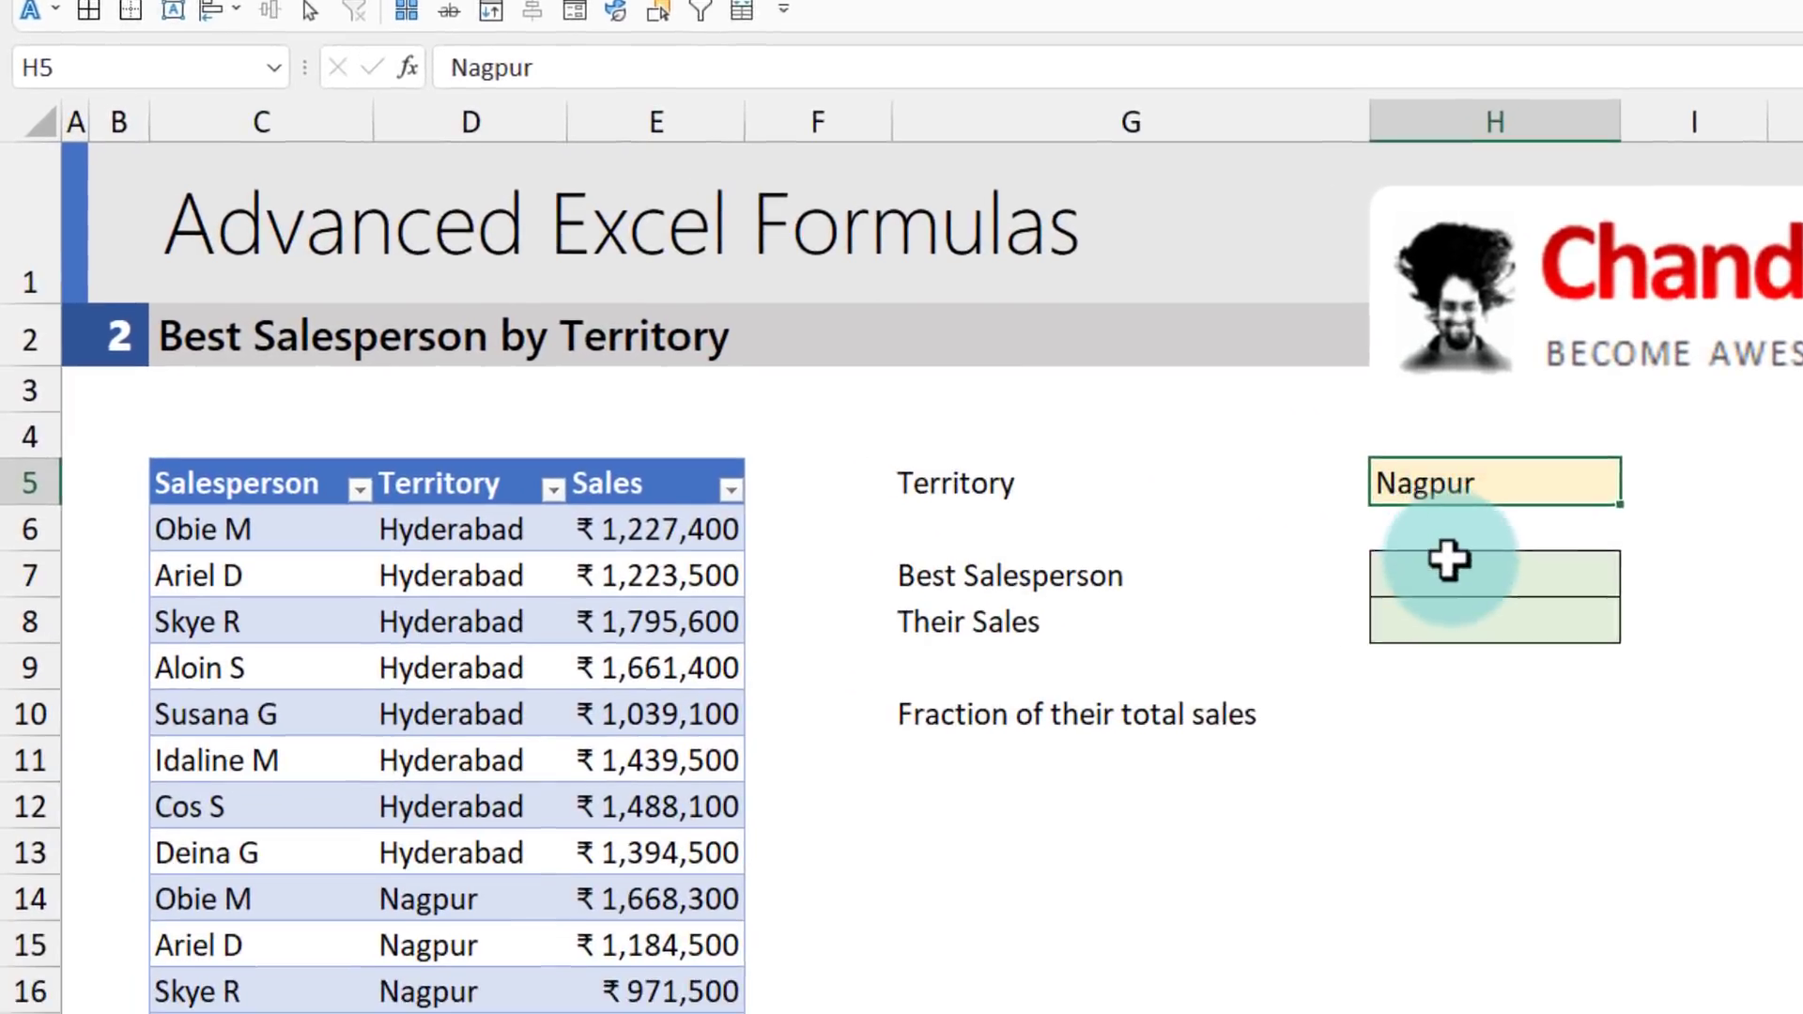
pyautogui.click(1257, 735)
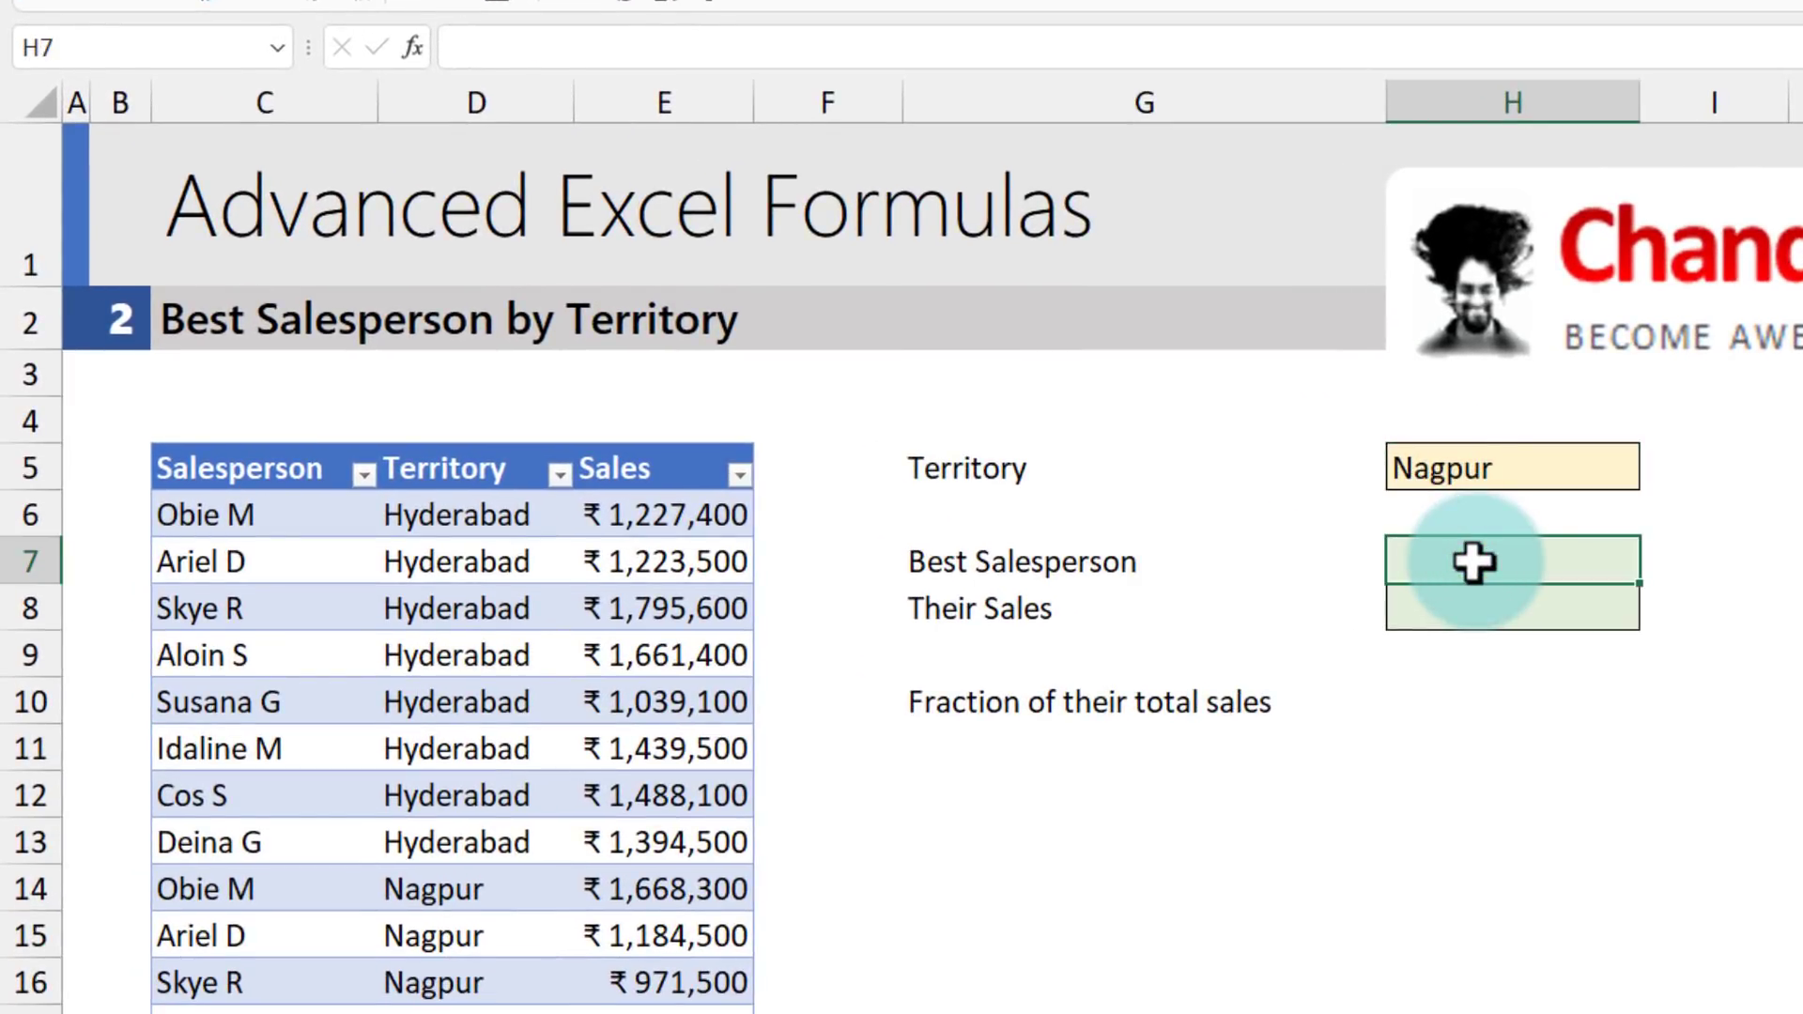
pyautogui.click(1495, 617)
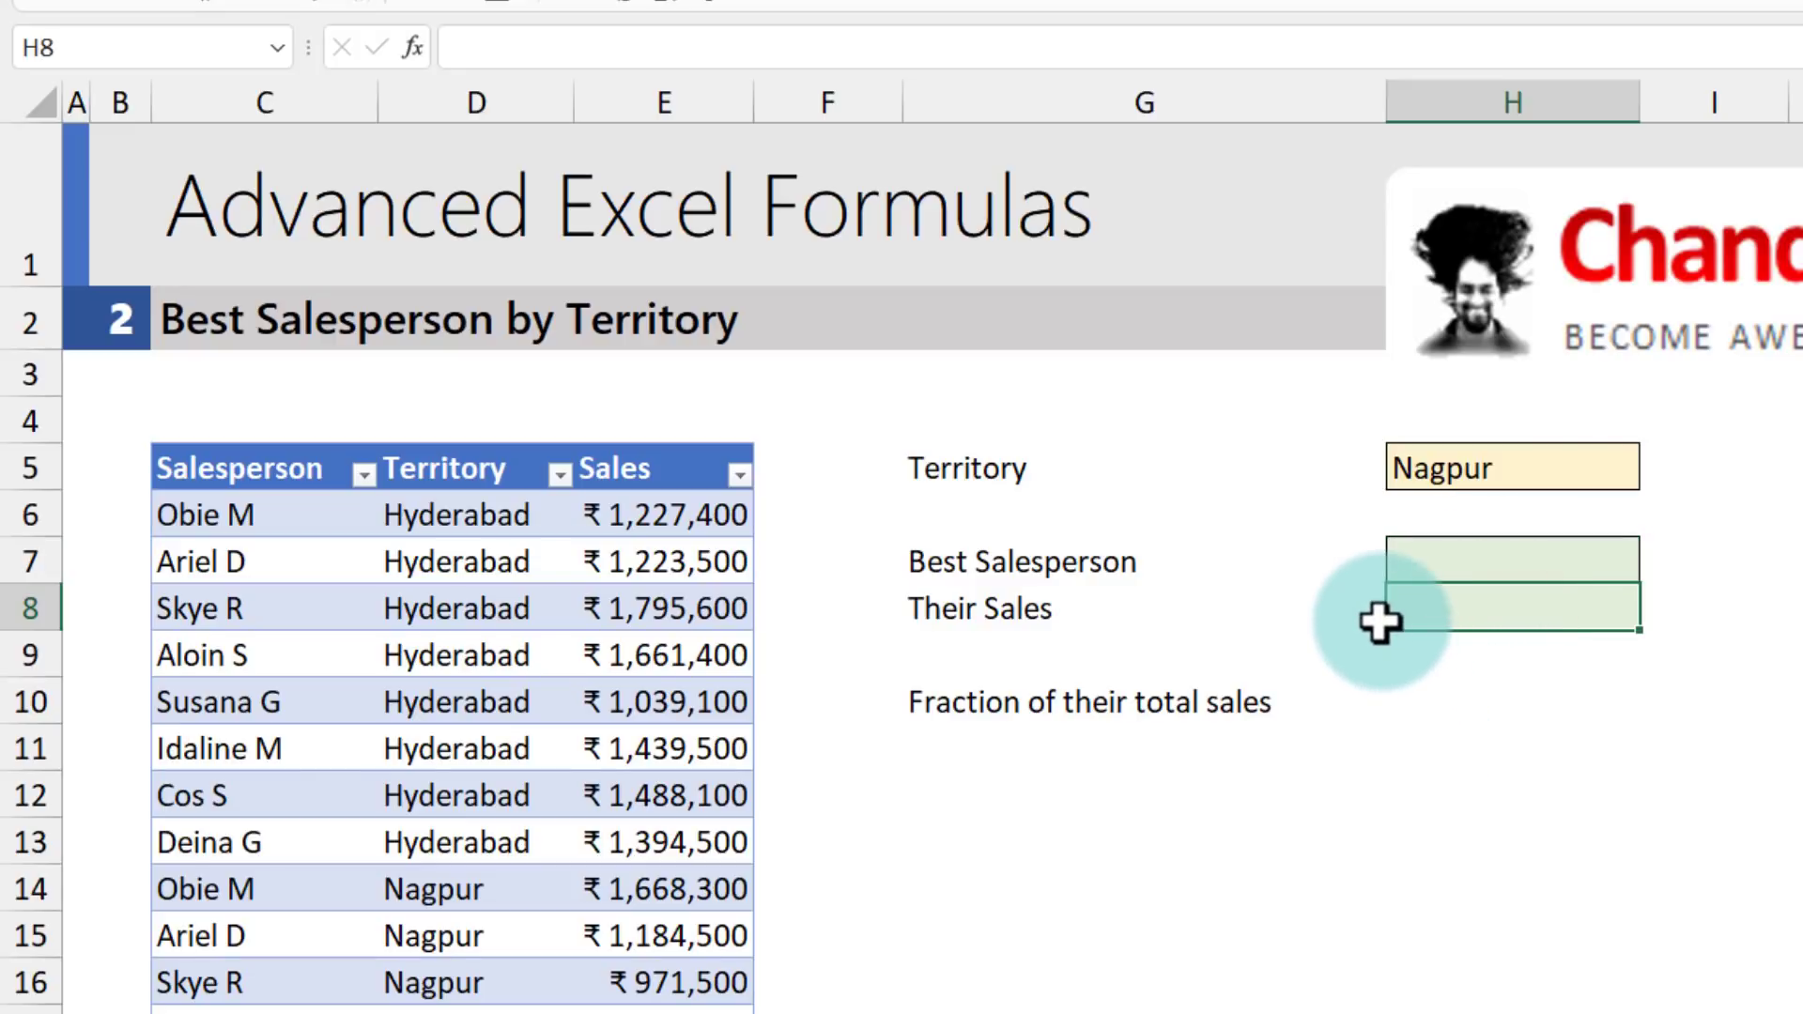
pyautogui.click(1452, 701)
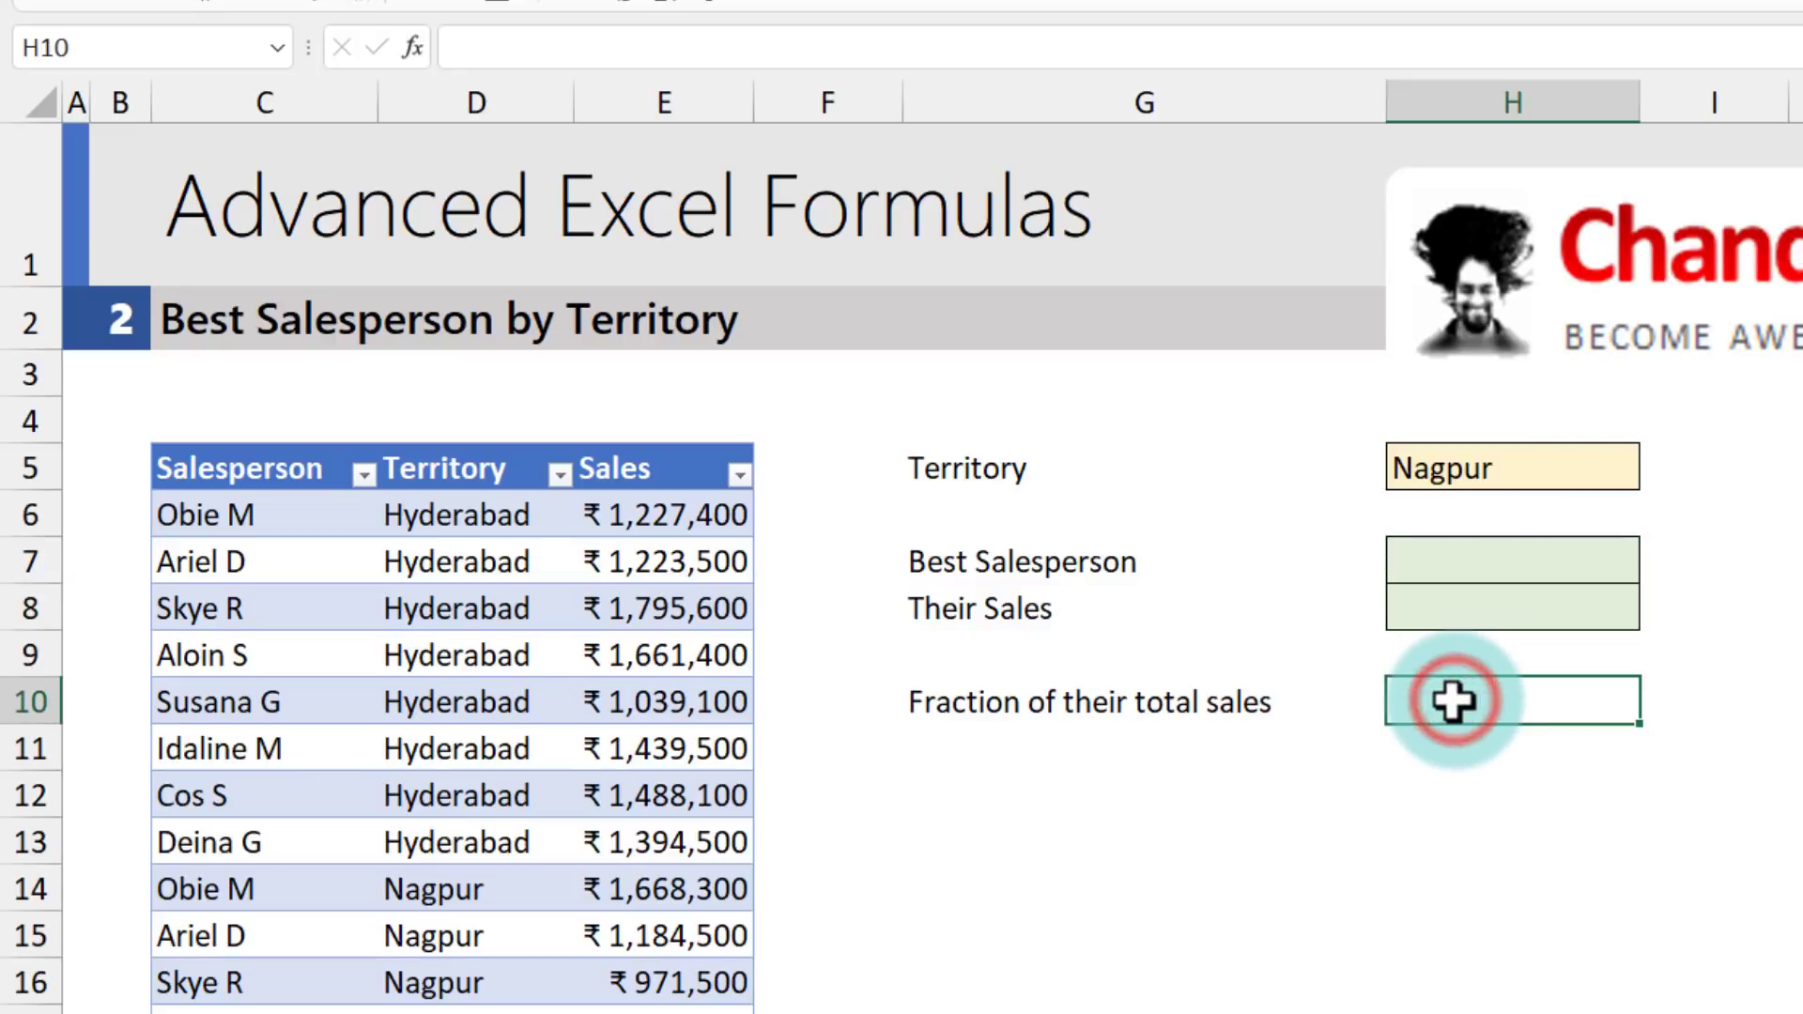
pyautogui.click(1446, 604)
pyautogui.click(1511, 695)
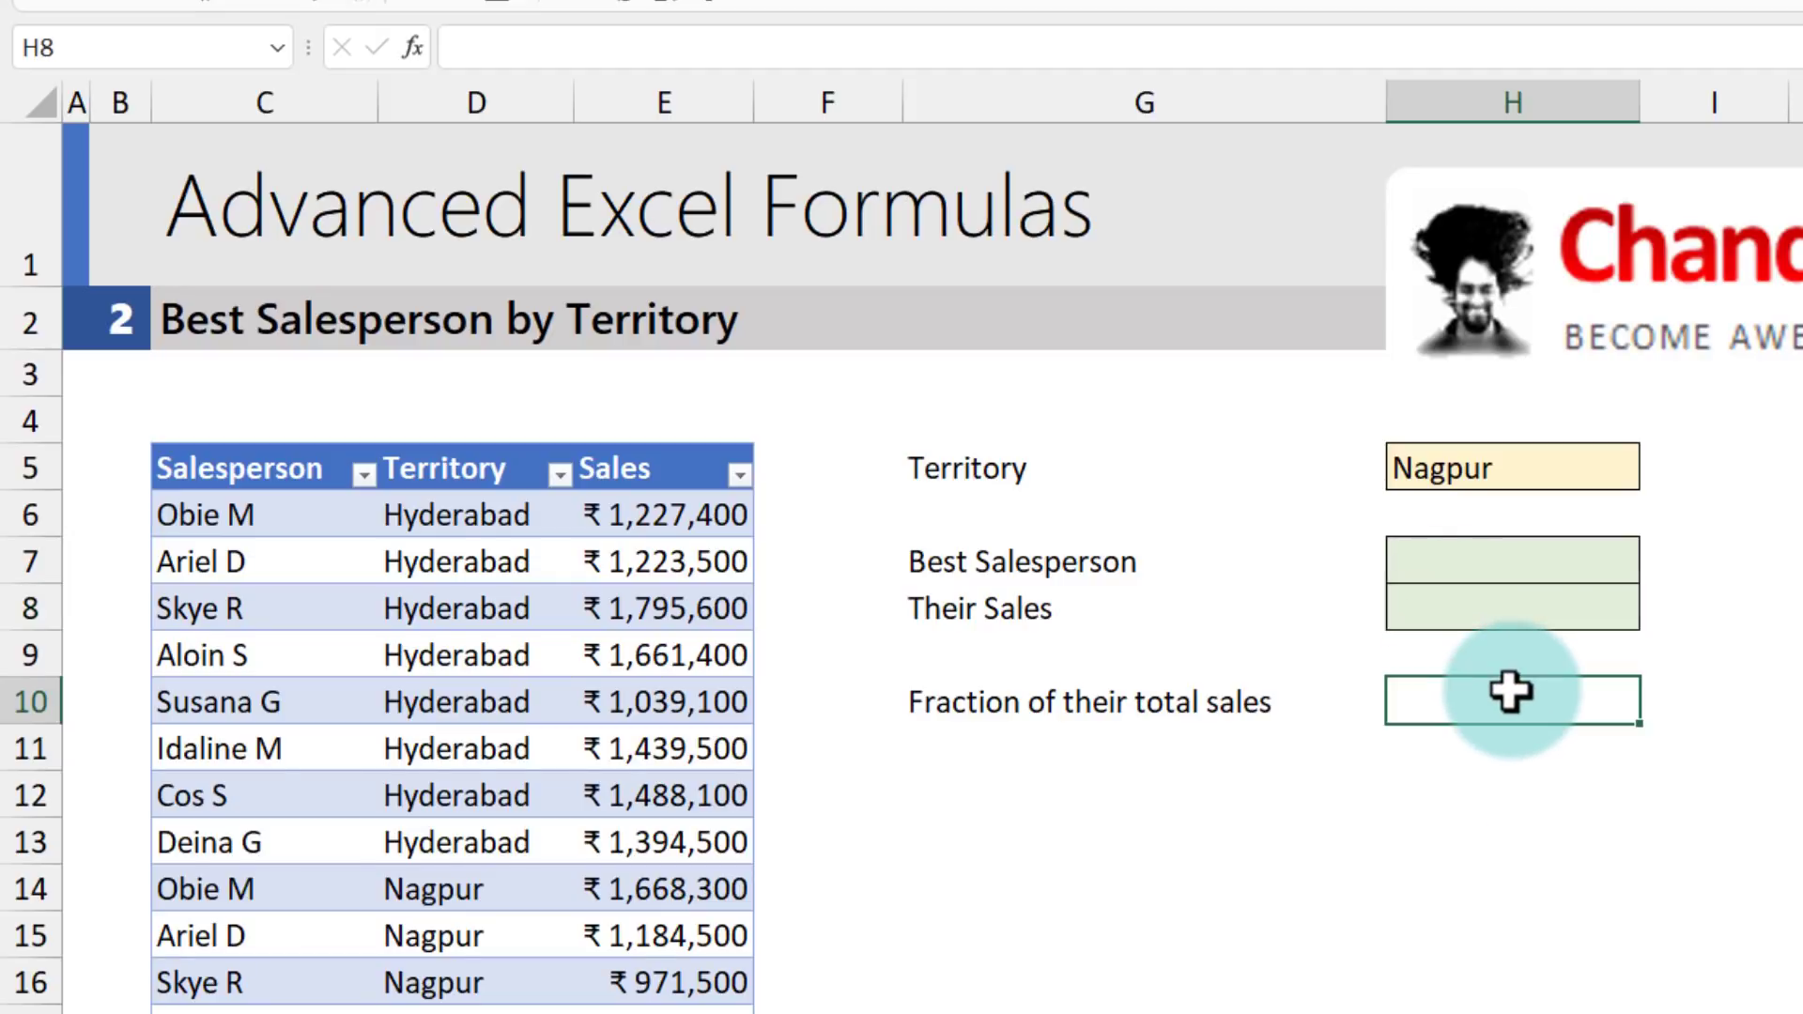
pyautogui.click(1466, 554)
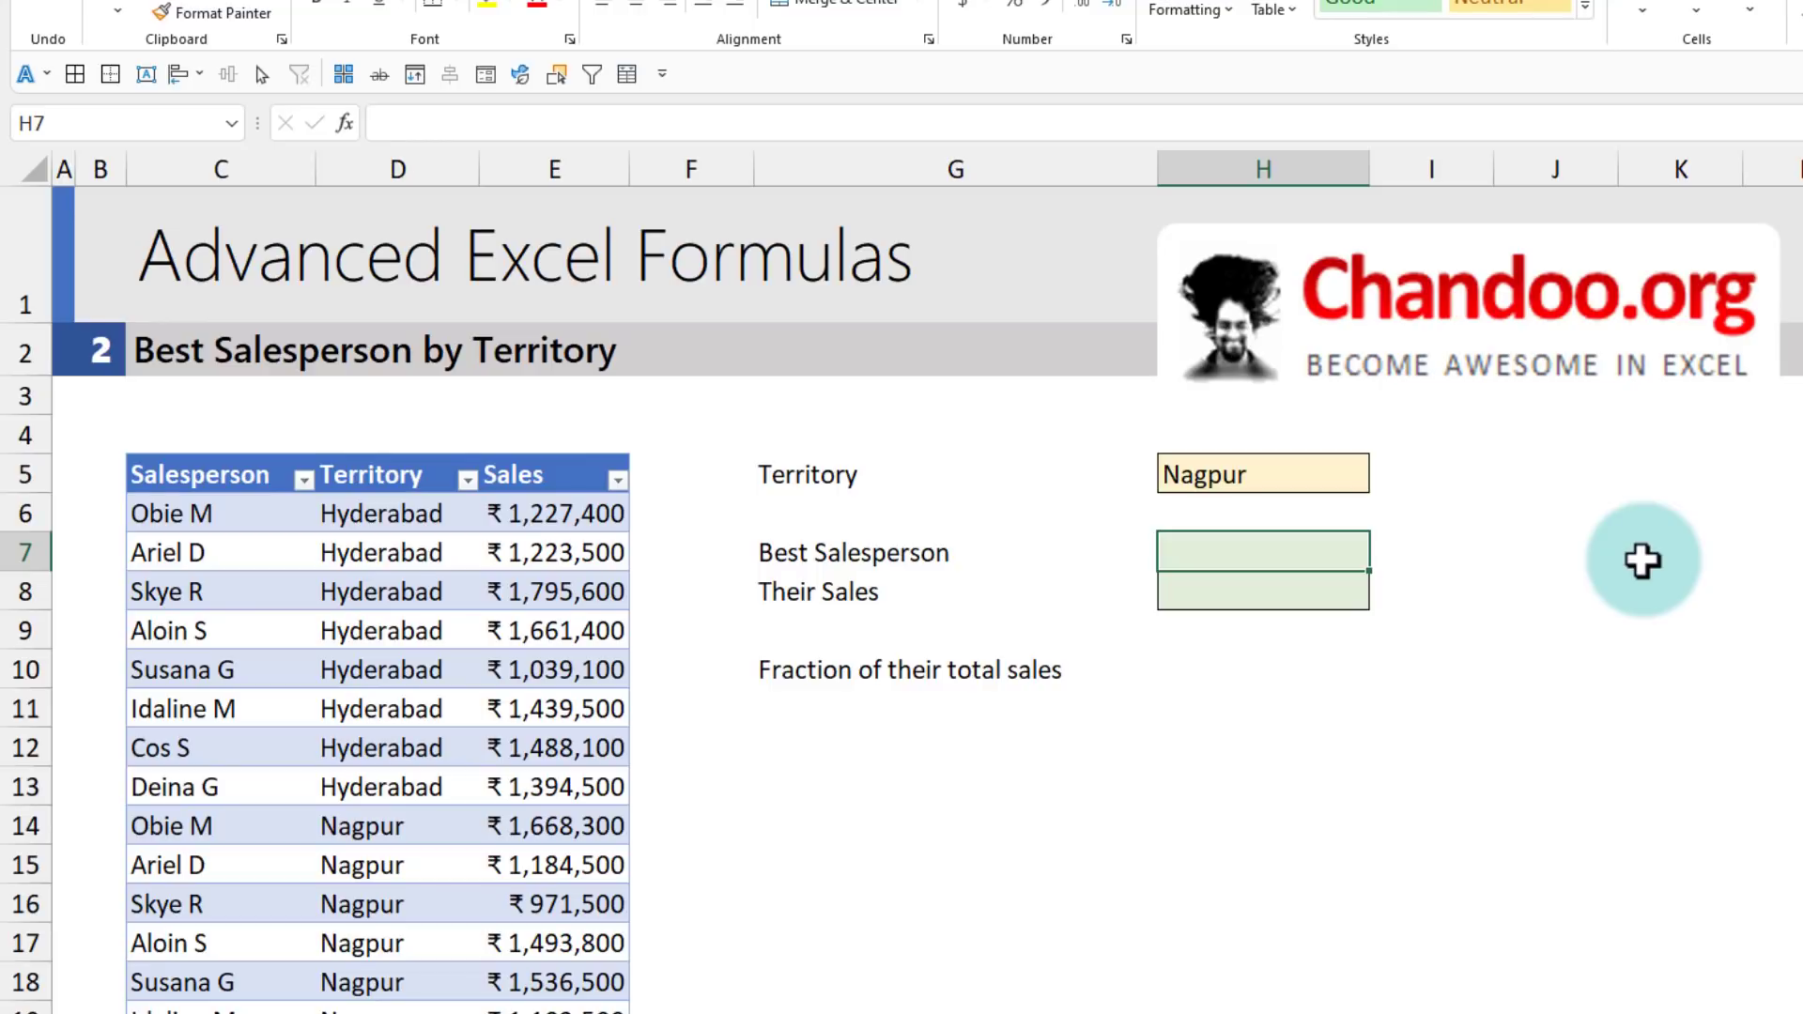
pyautogui.click(1249, 478)
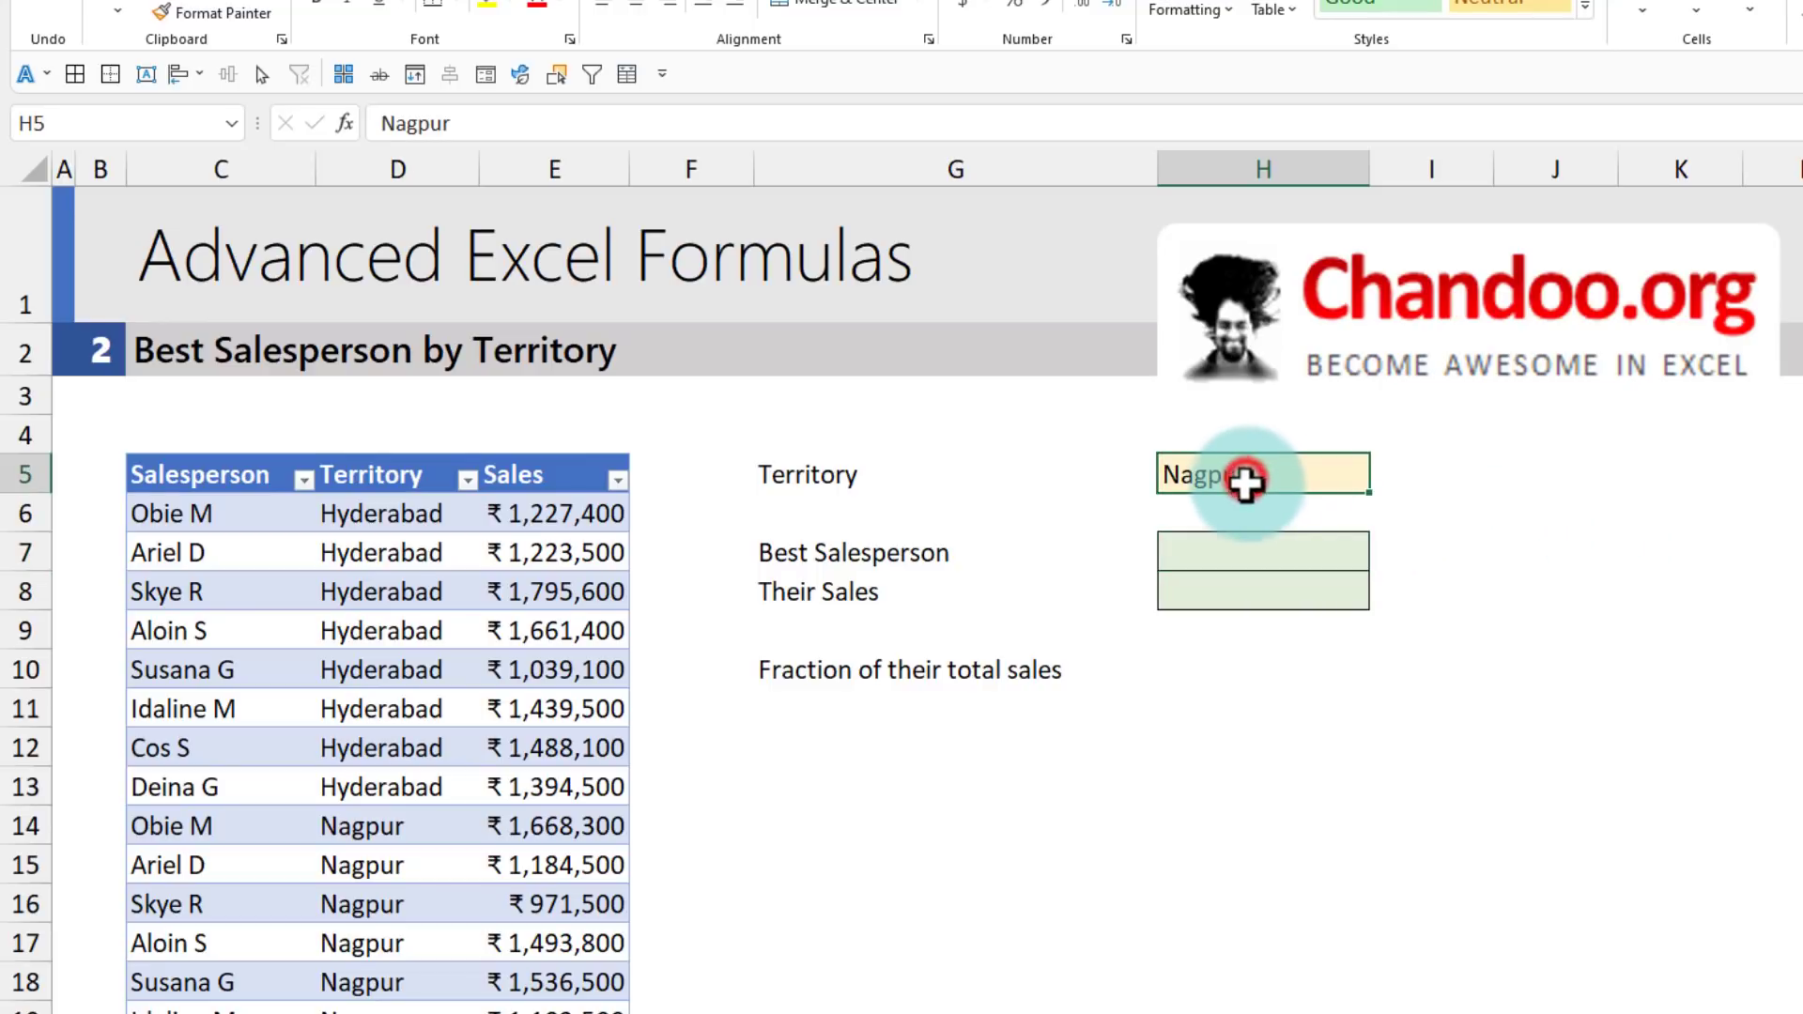
# - Begin a FILTER formula in the Best Salesperson cell H7 with the sales table as the array
pyautogui.click(1276, 557)
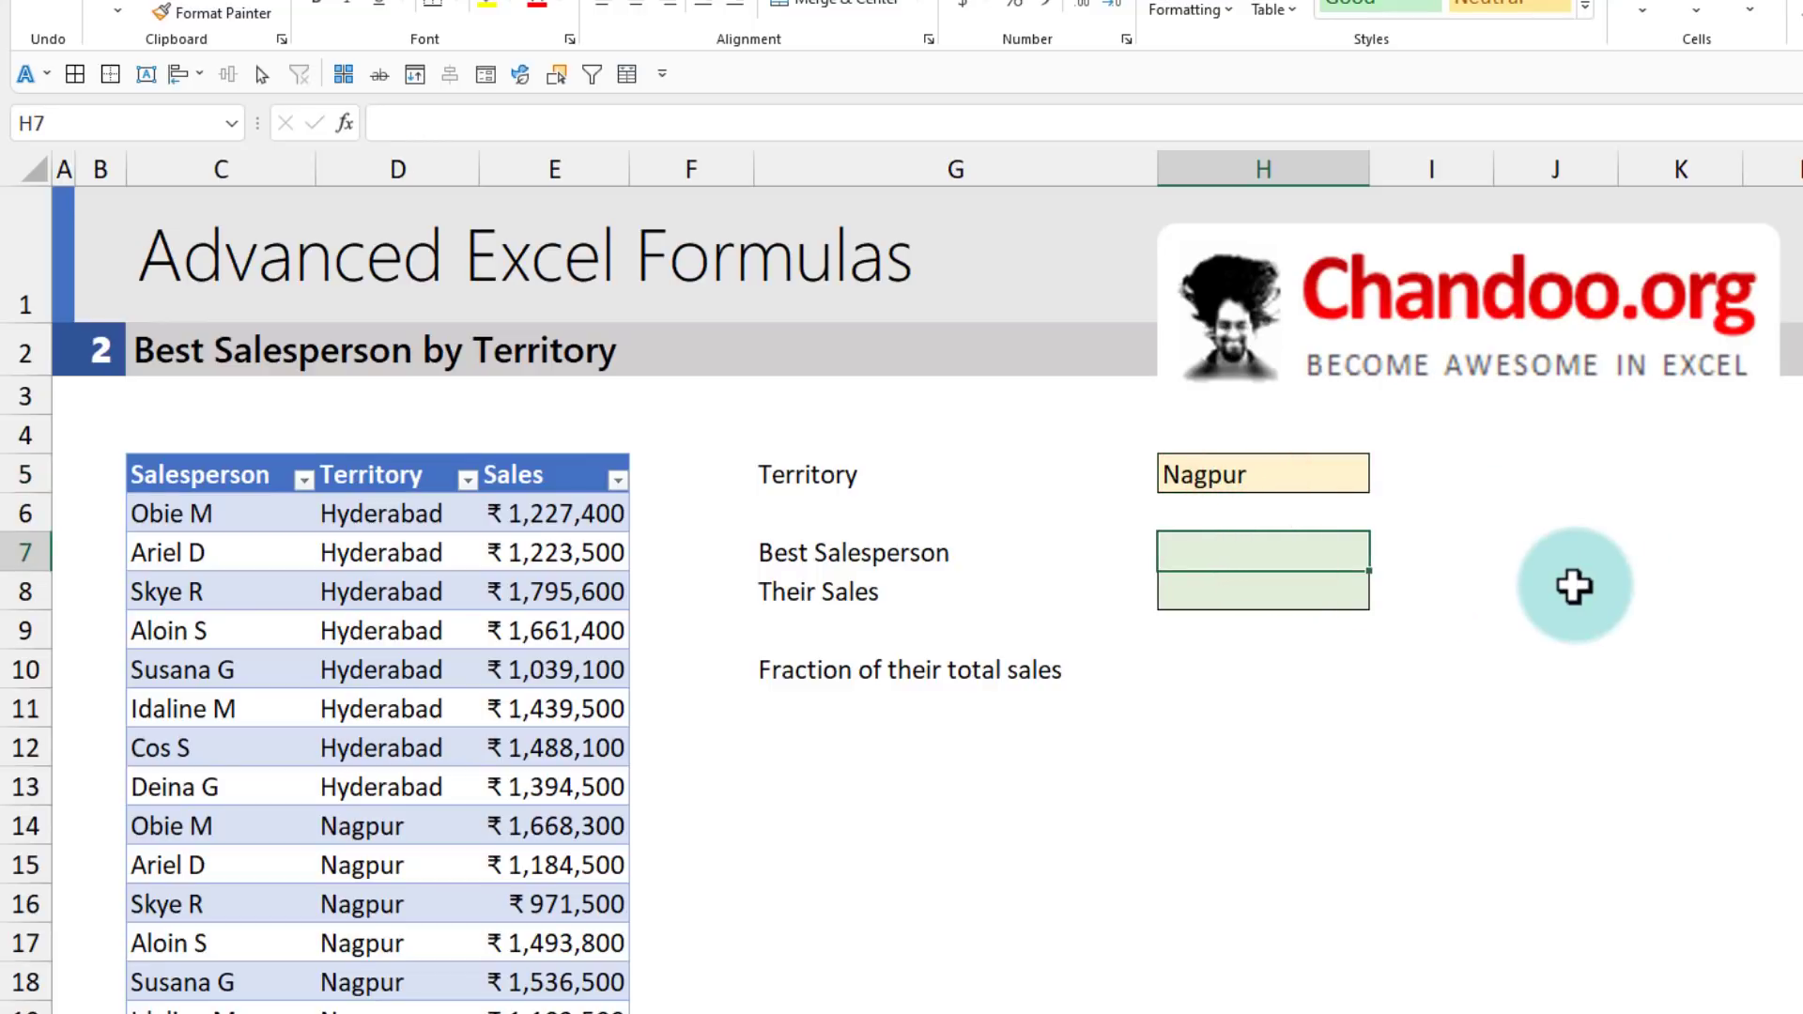
pyautogui.write('=')
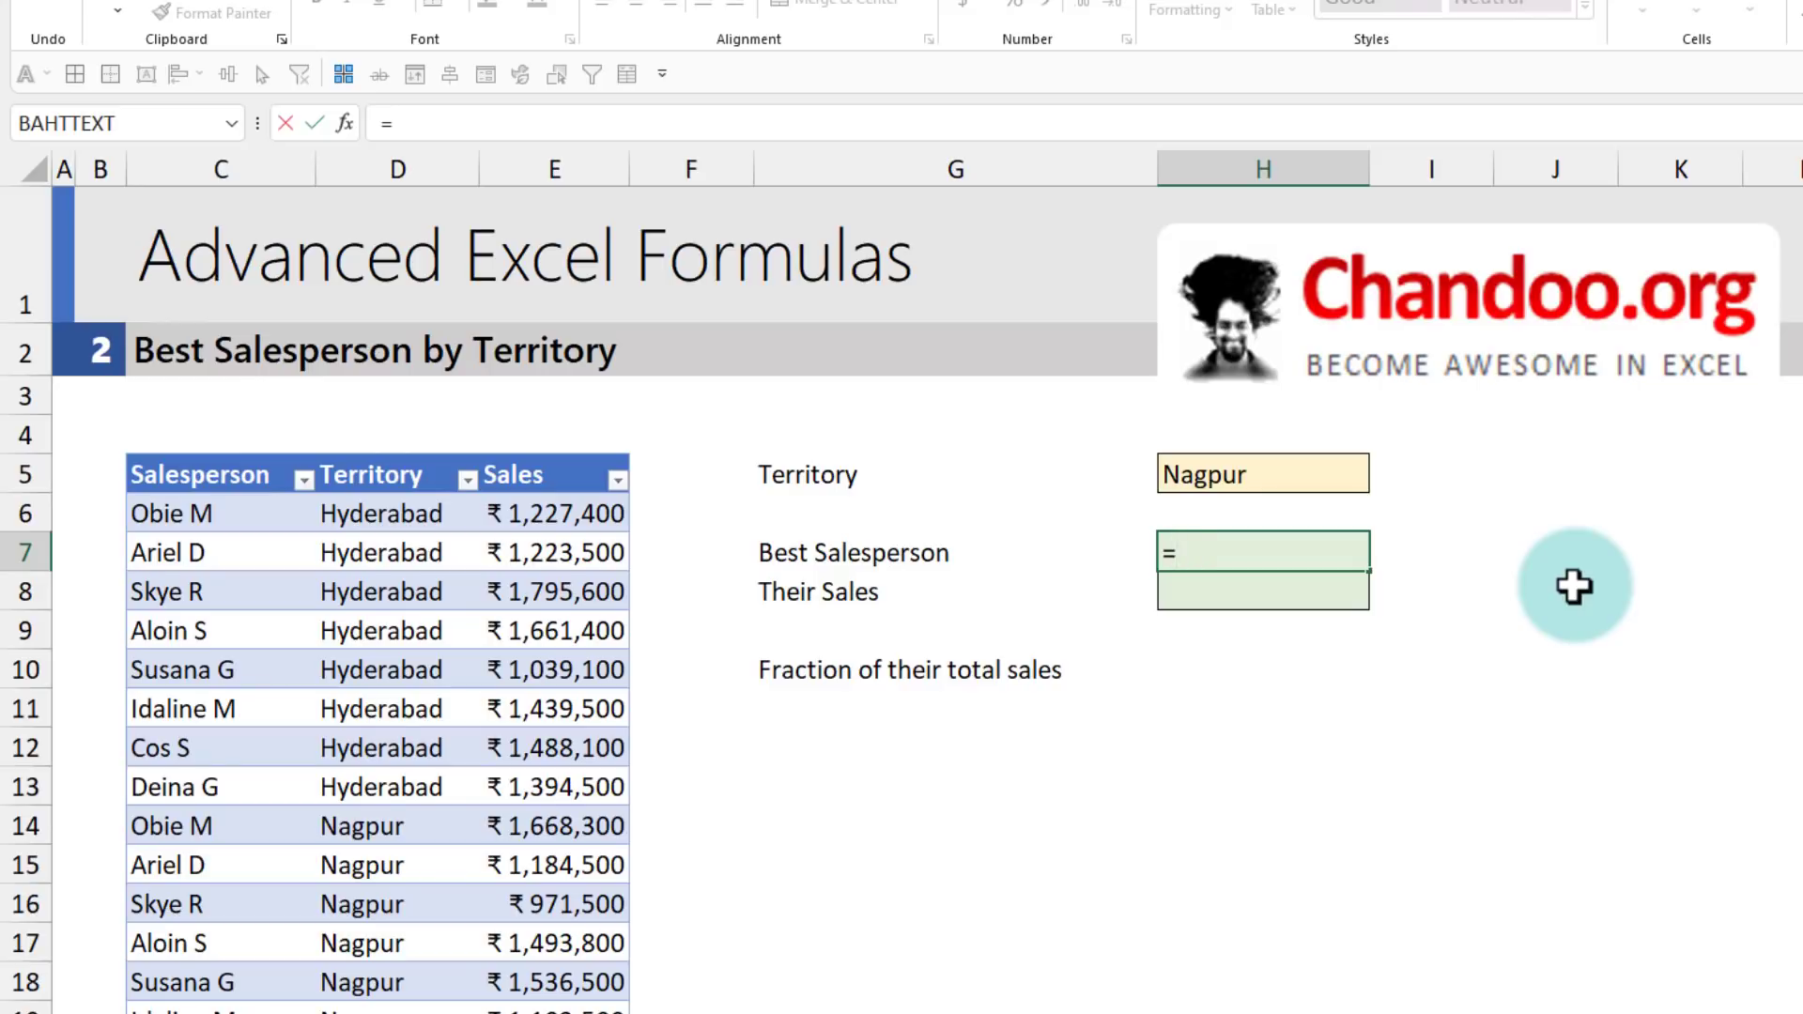
pyautogui.write('filter')
pyautogui.press('Tab')
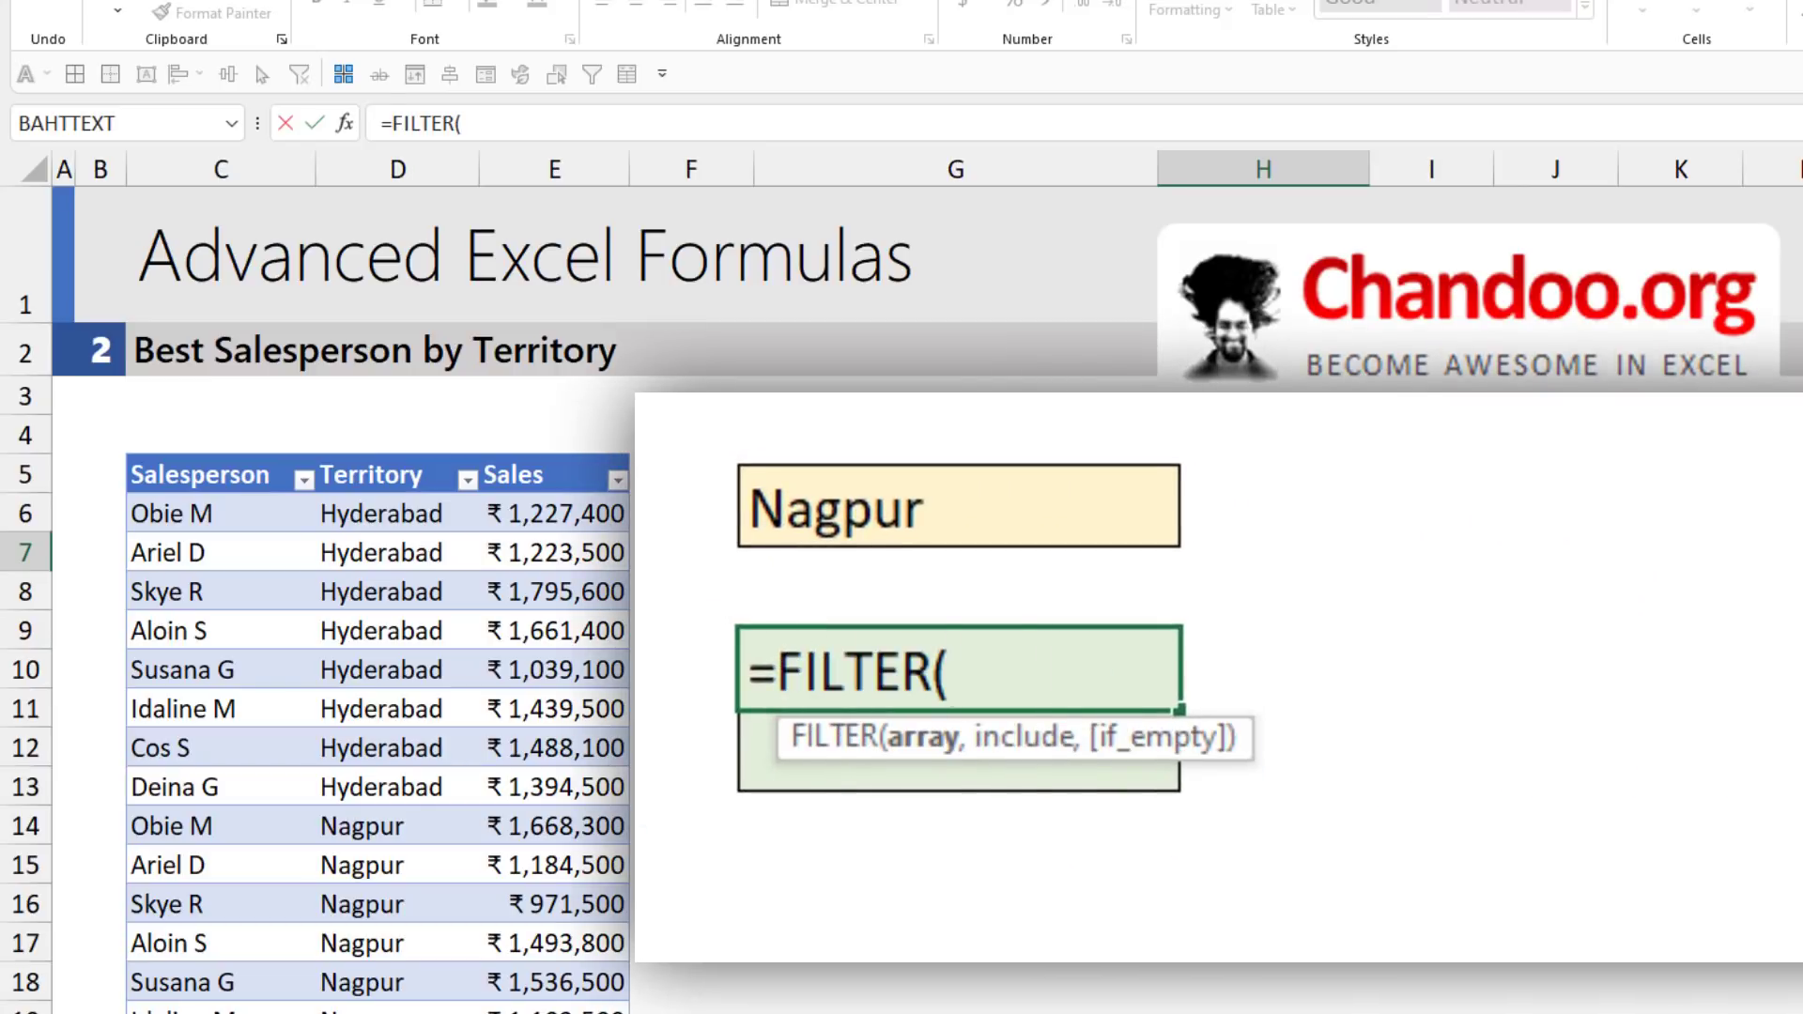
pyautogui.write('sales')
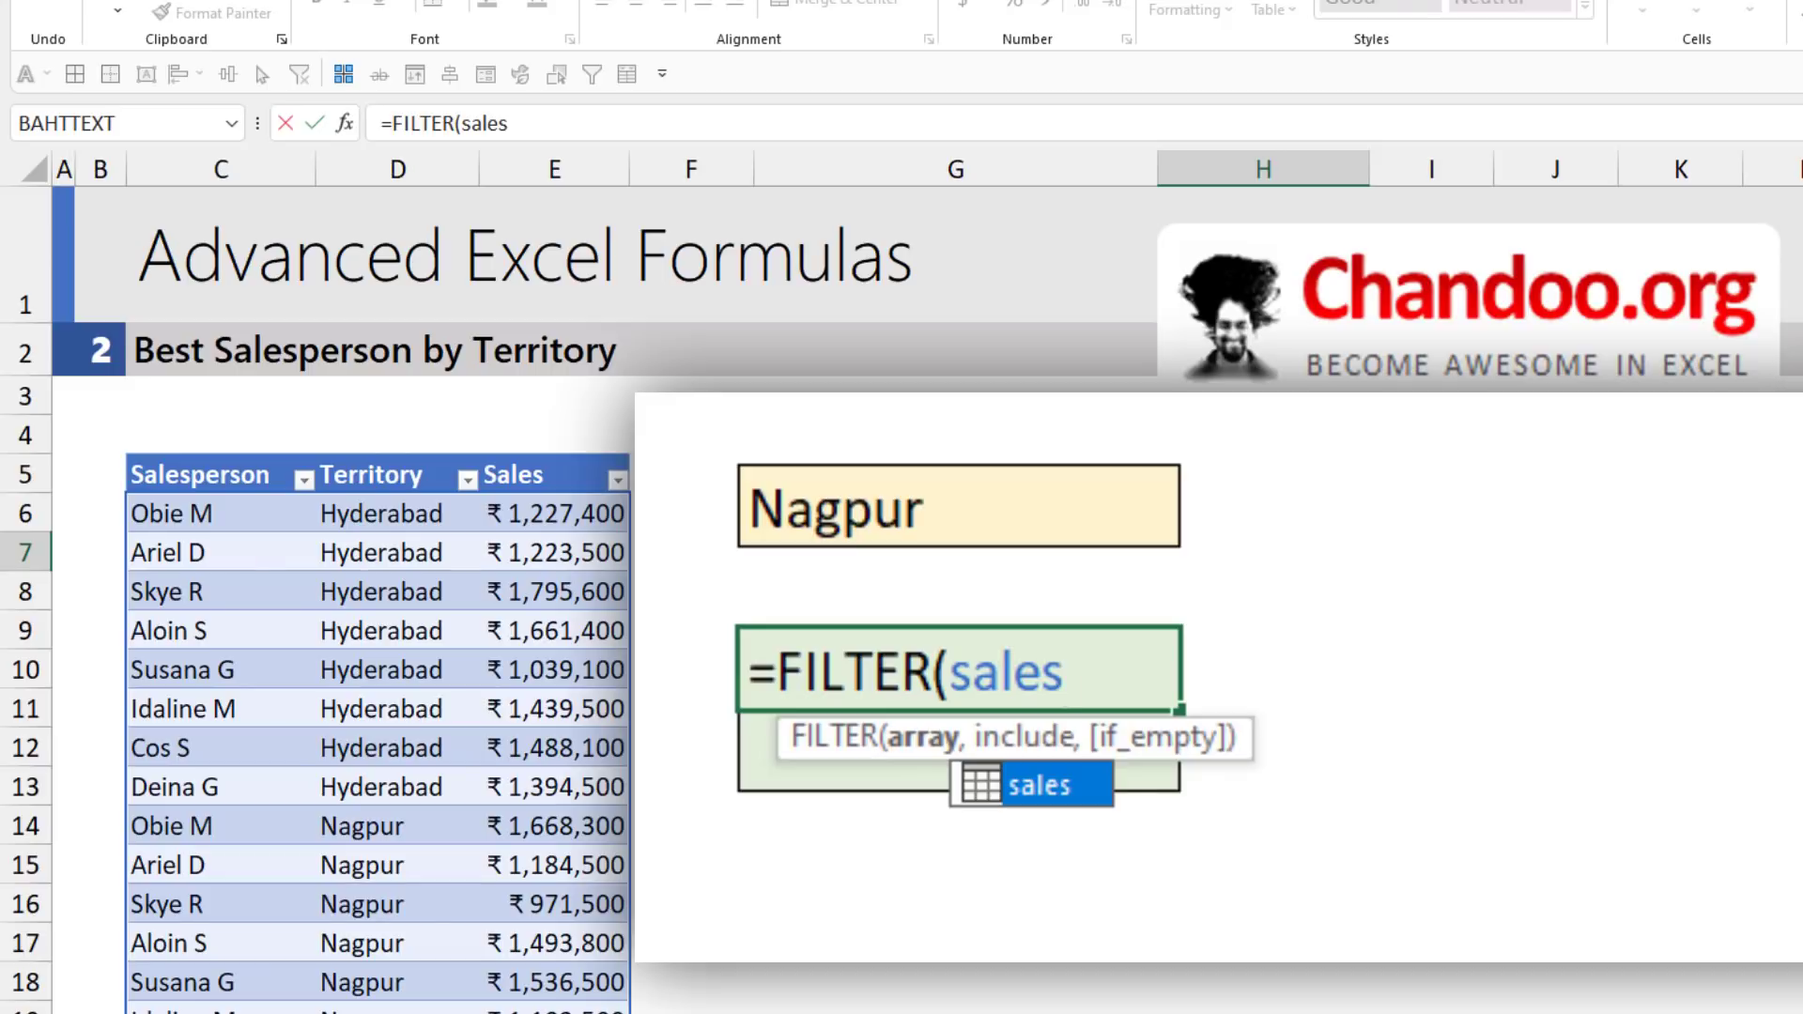
pyautogui.write(',')
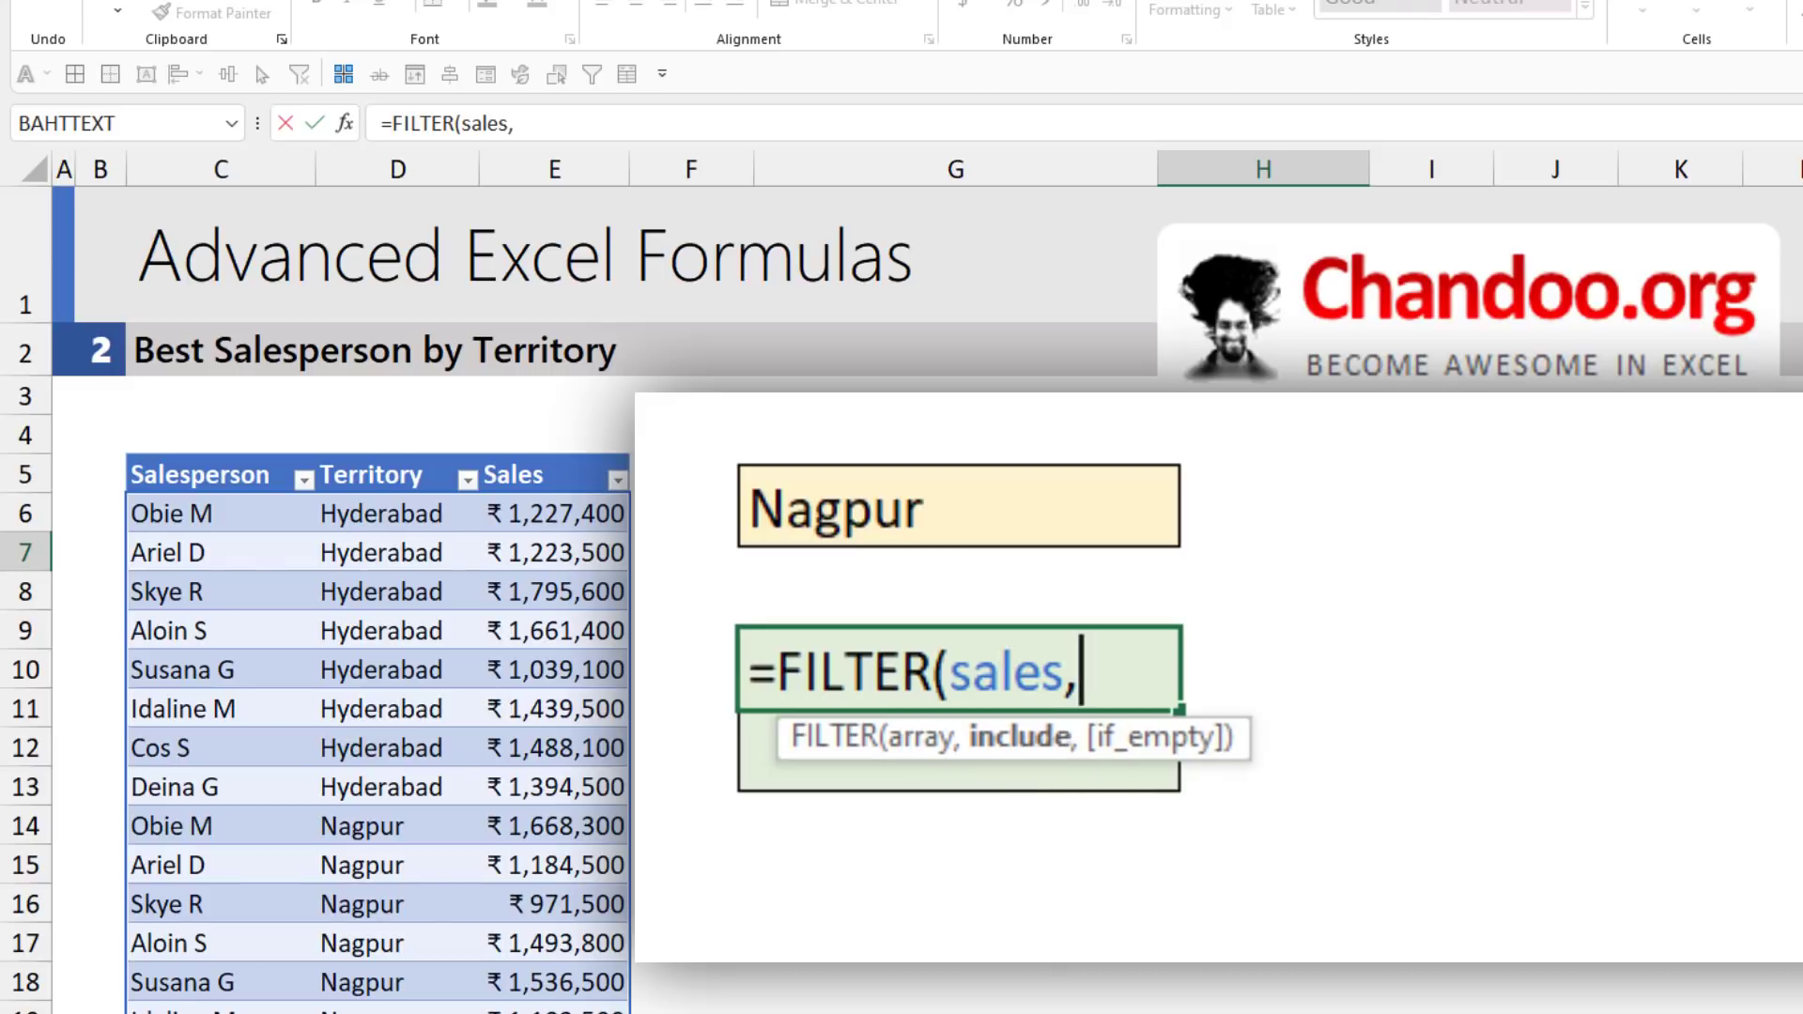
# - Complete the H7 FILTER formula with the condition sales[Territory]=H5 and enter it
pyautogui.write('sales[')
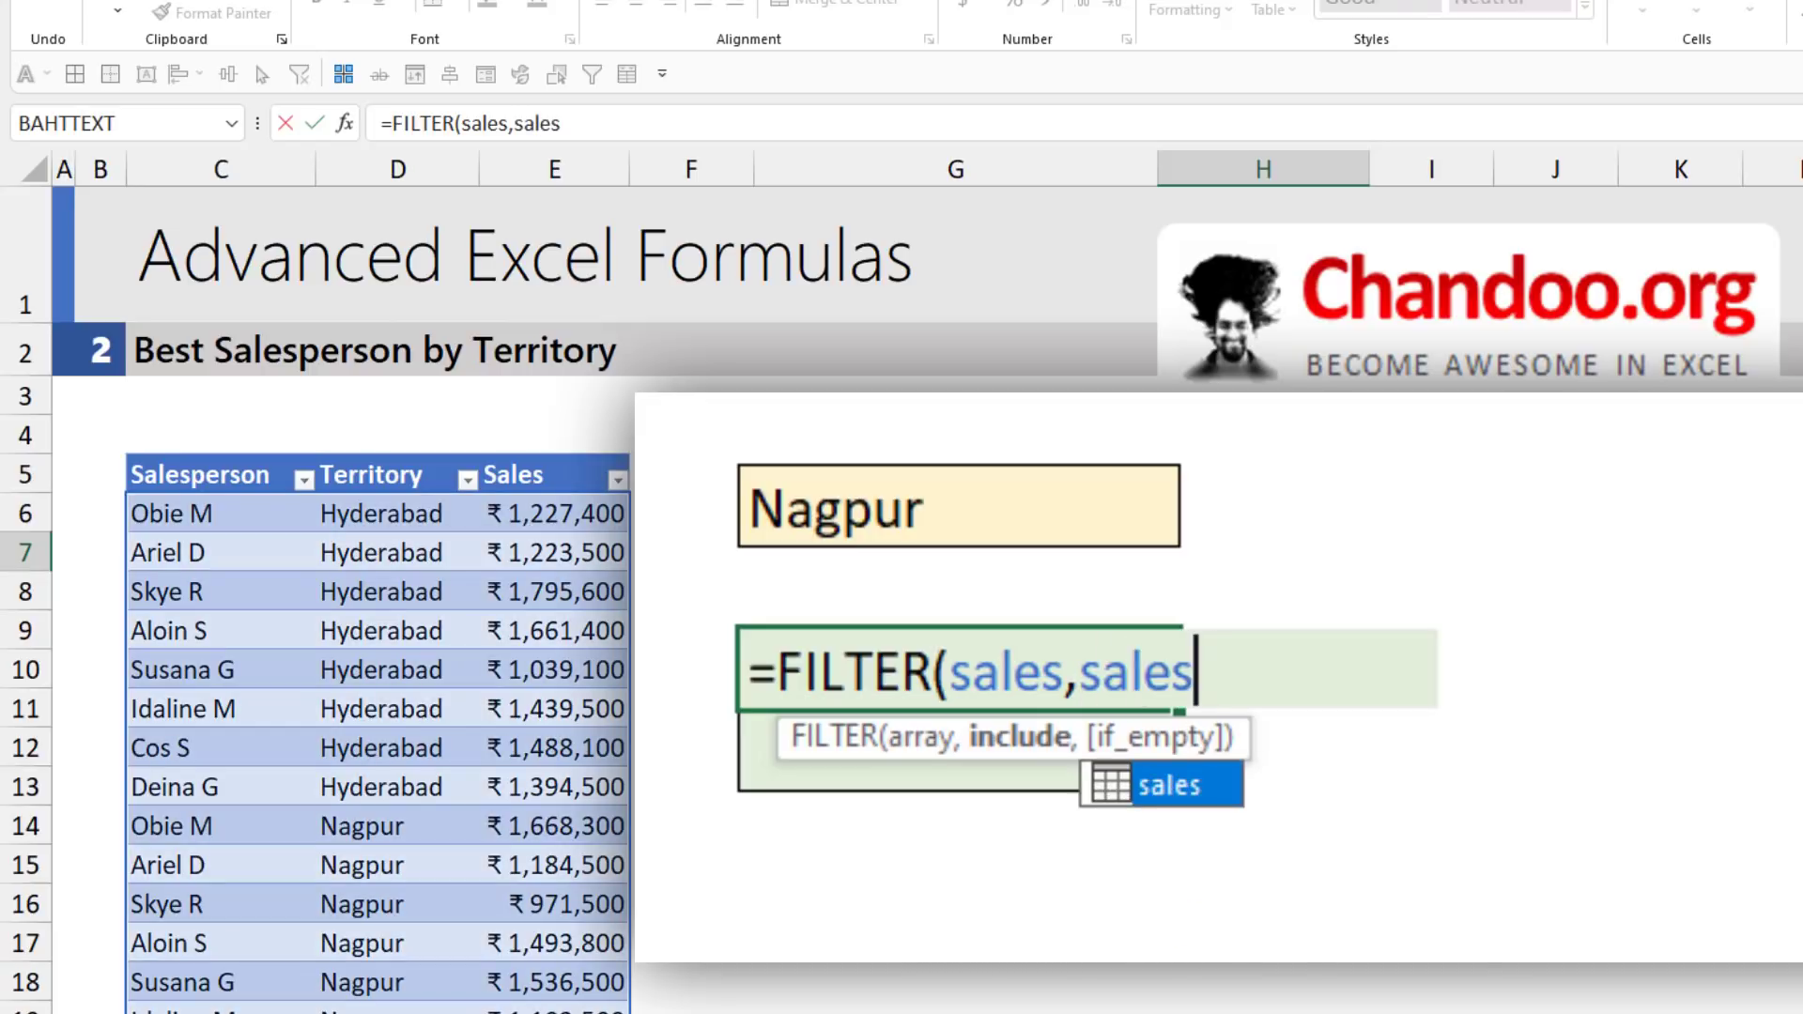
pyautogui.press('Down')
pyautogui.press('Down')
pyautogui.press('Tab')
pyautogui.write(']=')
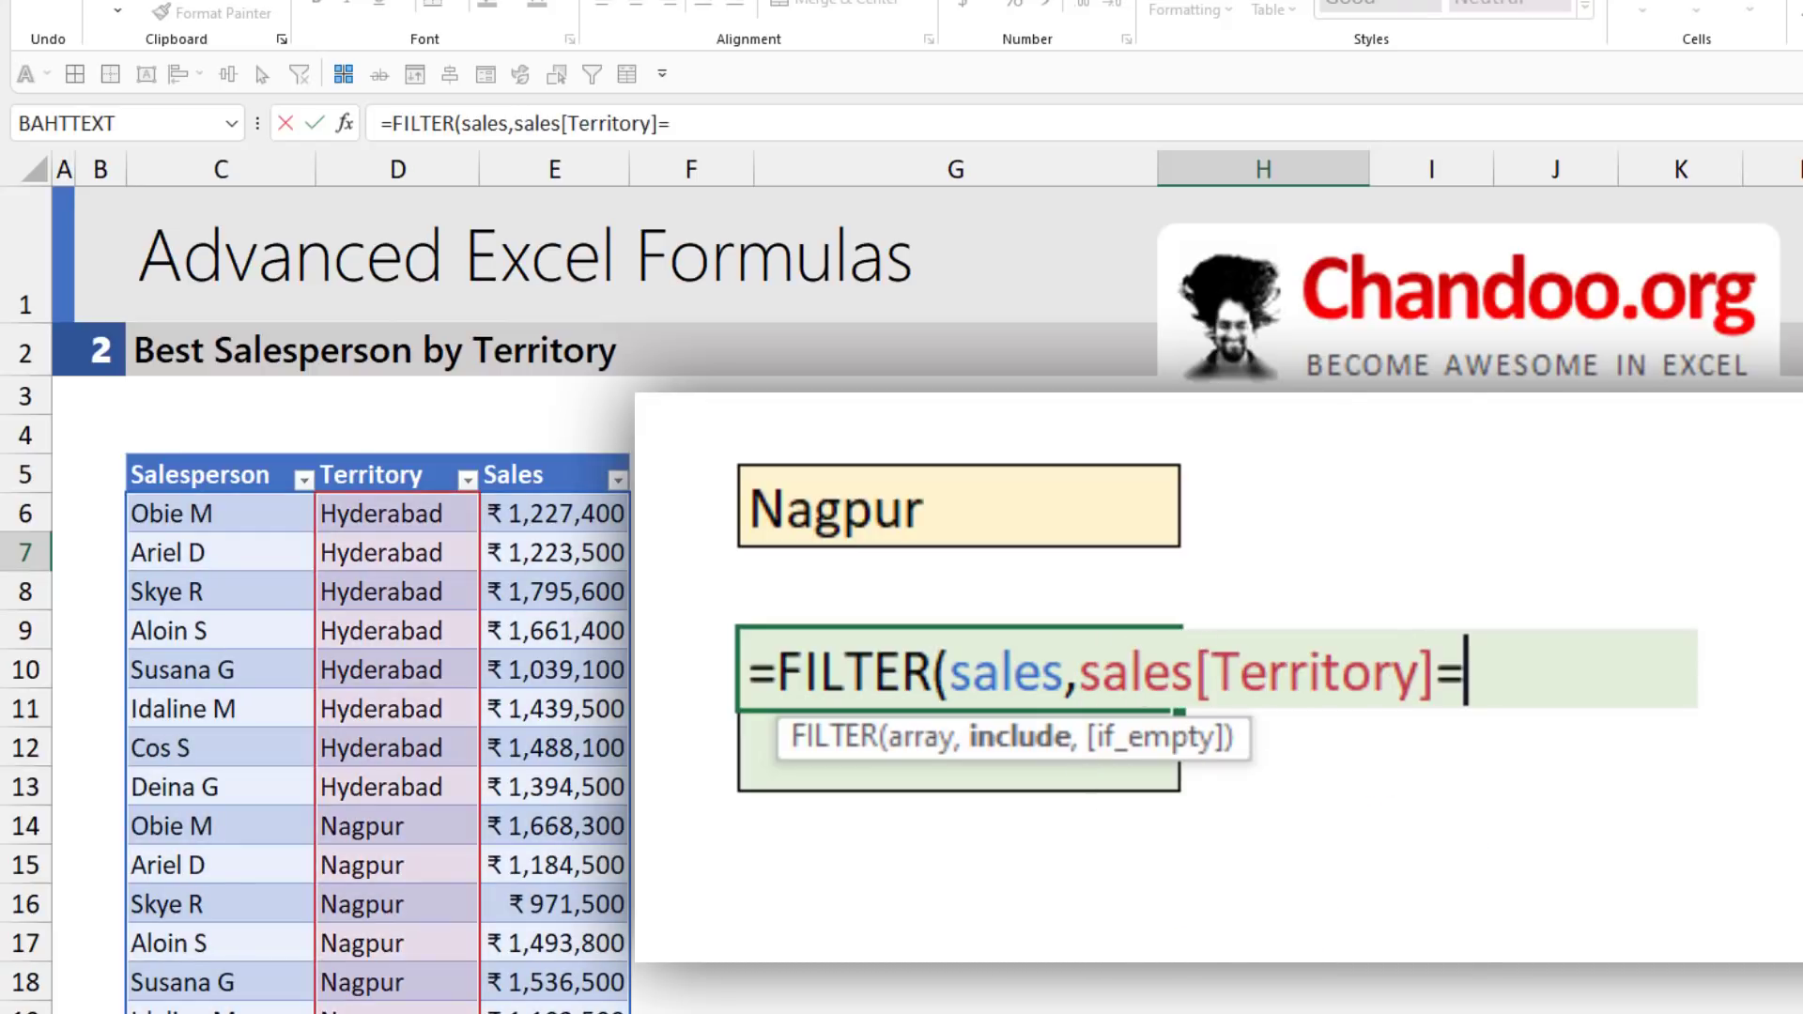
pyautogui.click(1343, 488)
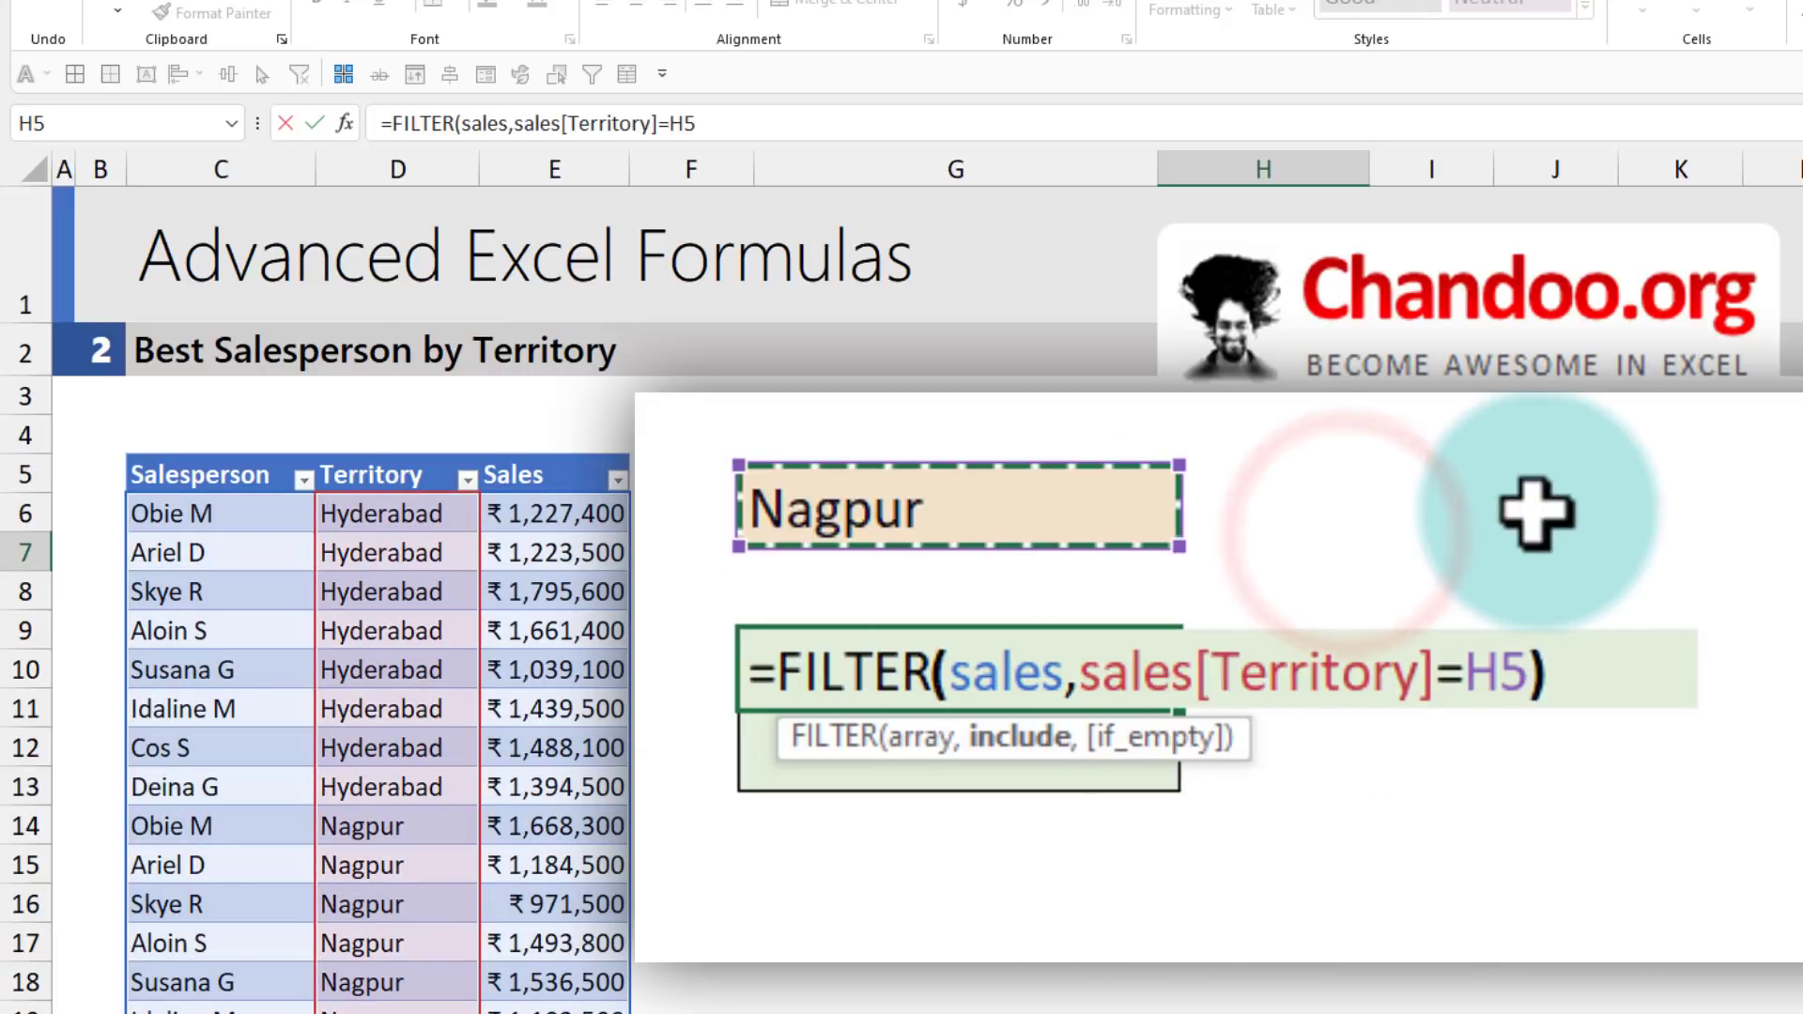
pyautogui.press('Return')
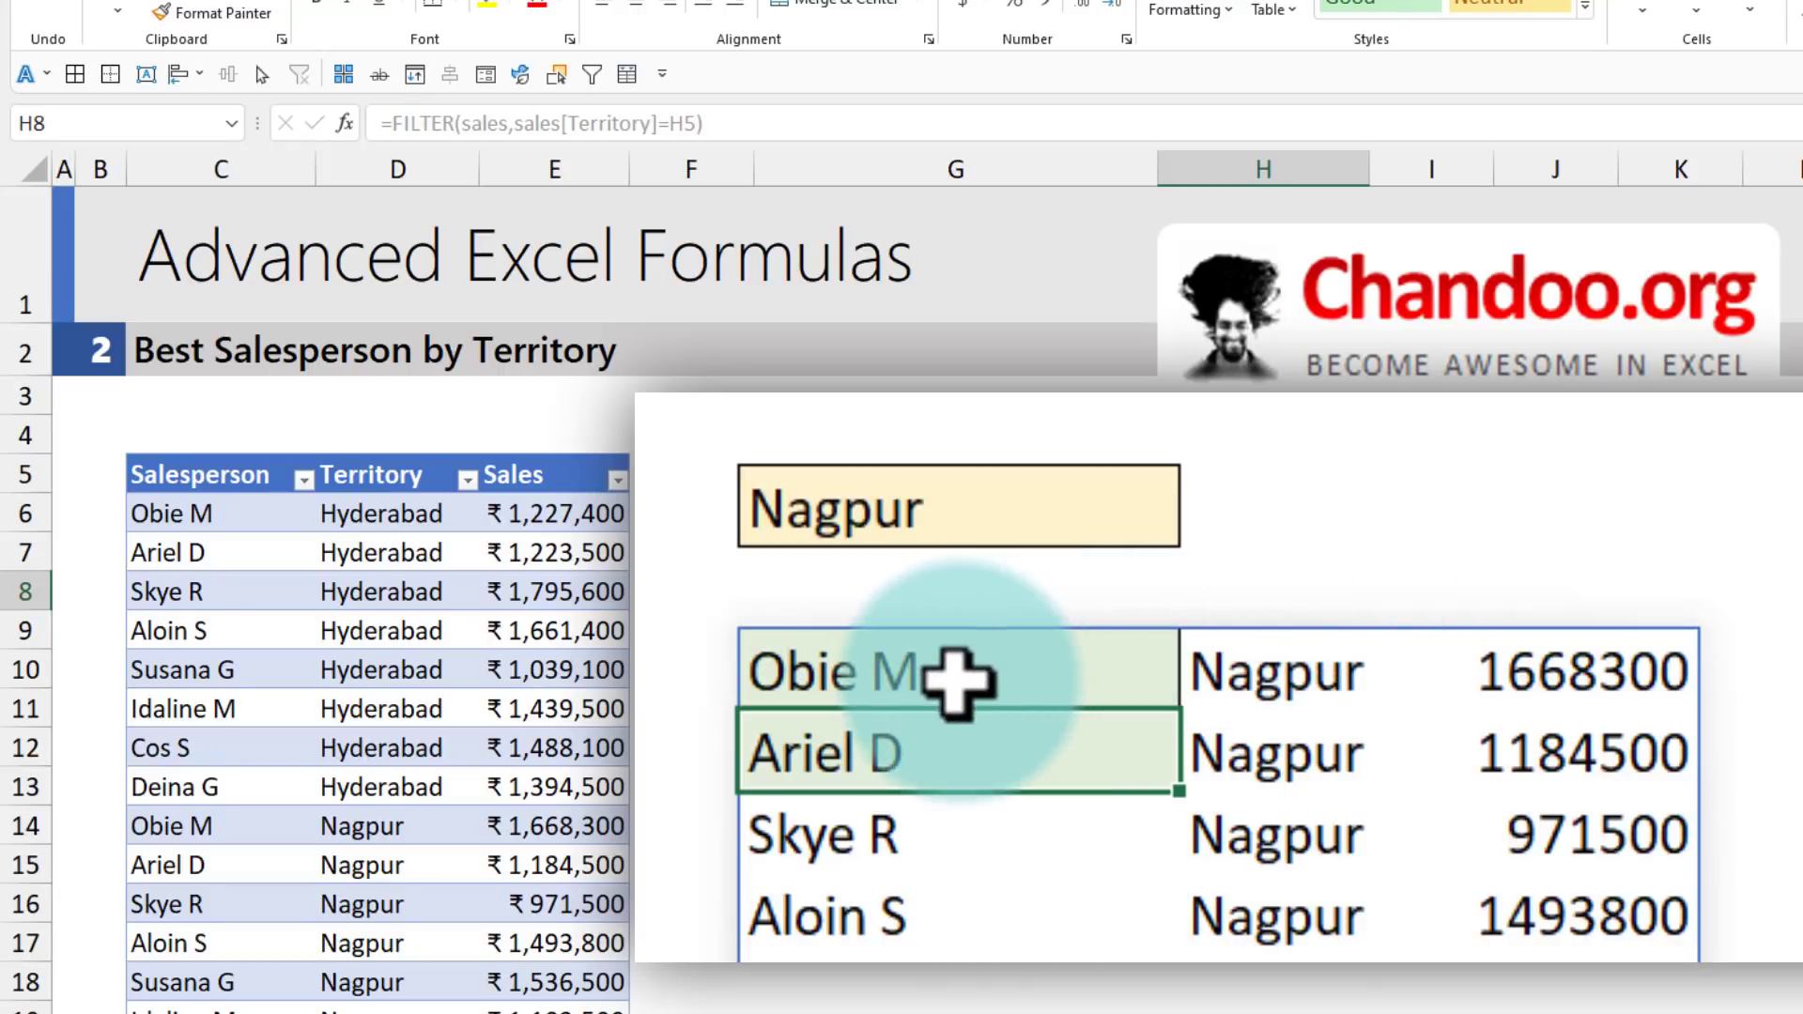
# - Wrap the H7 FILTER formula in SORT with sort index 3 and sort order -1, and enter it
pyautogui.moveTo(962, 682); pyautogui.dragTo(1587, 1012)
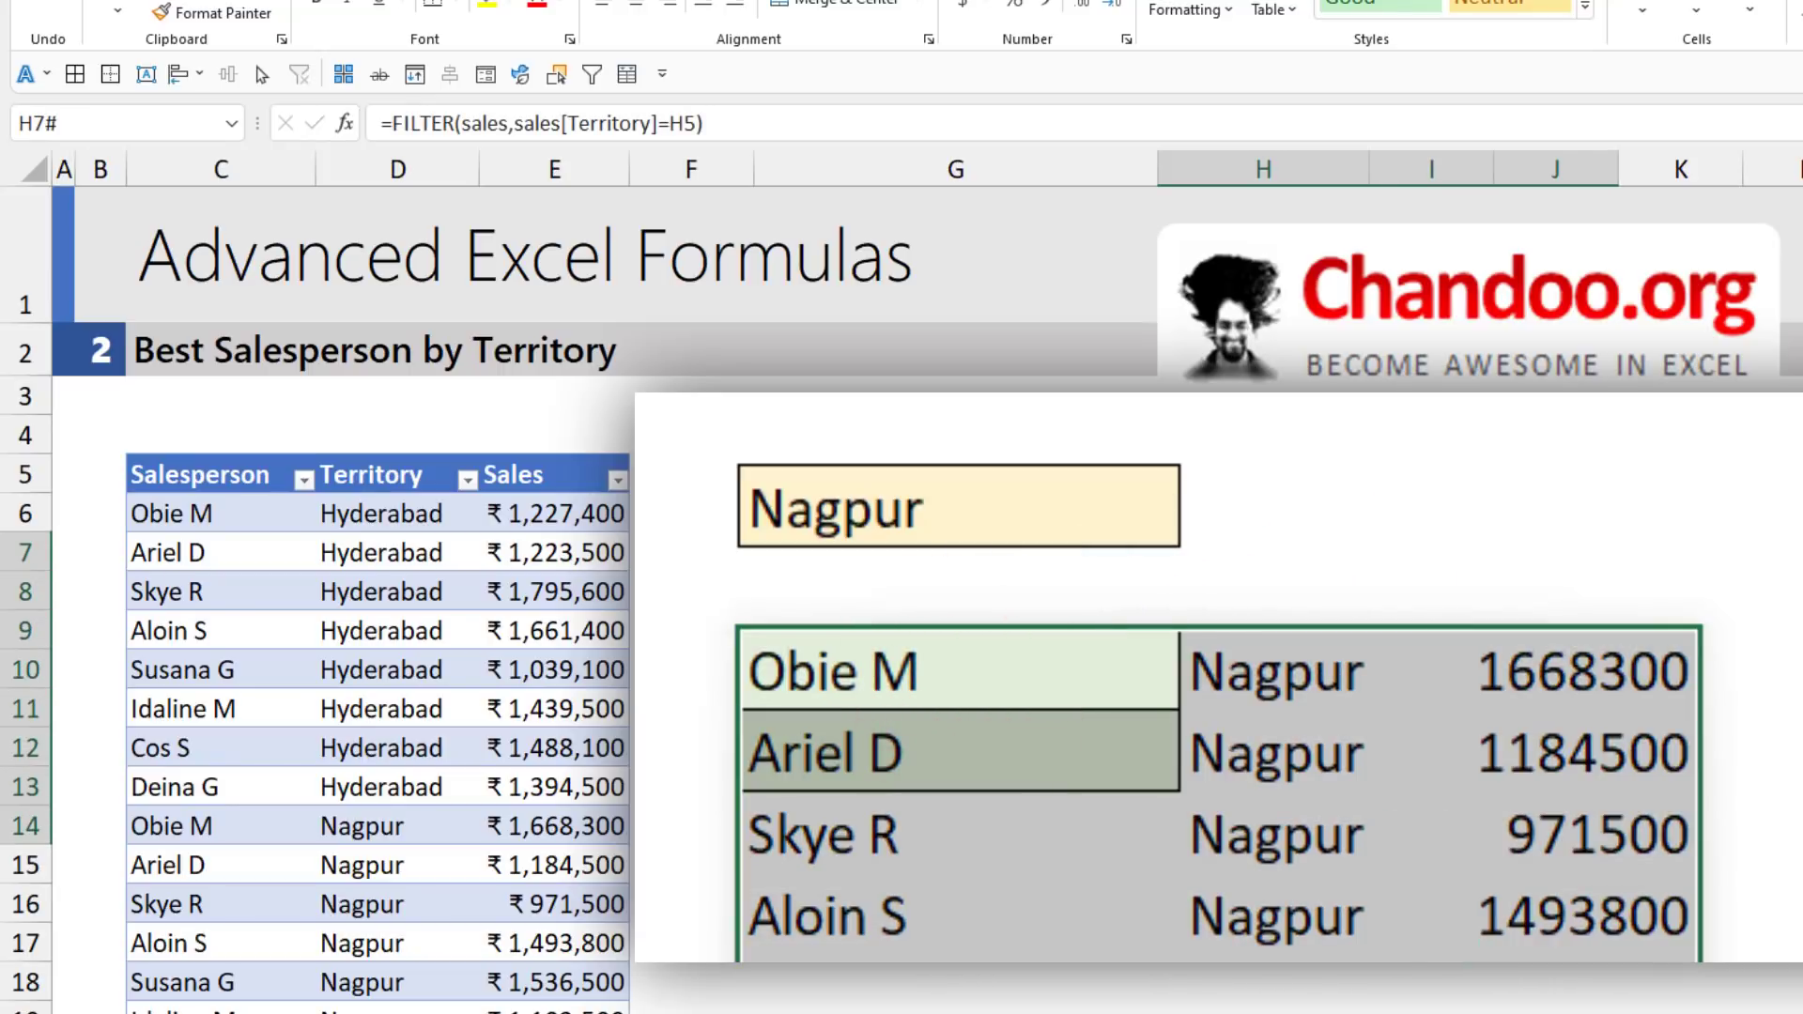
pyautogui.moveTo(1554, 675); pyautogui.dragTo(1553, 1012)
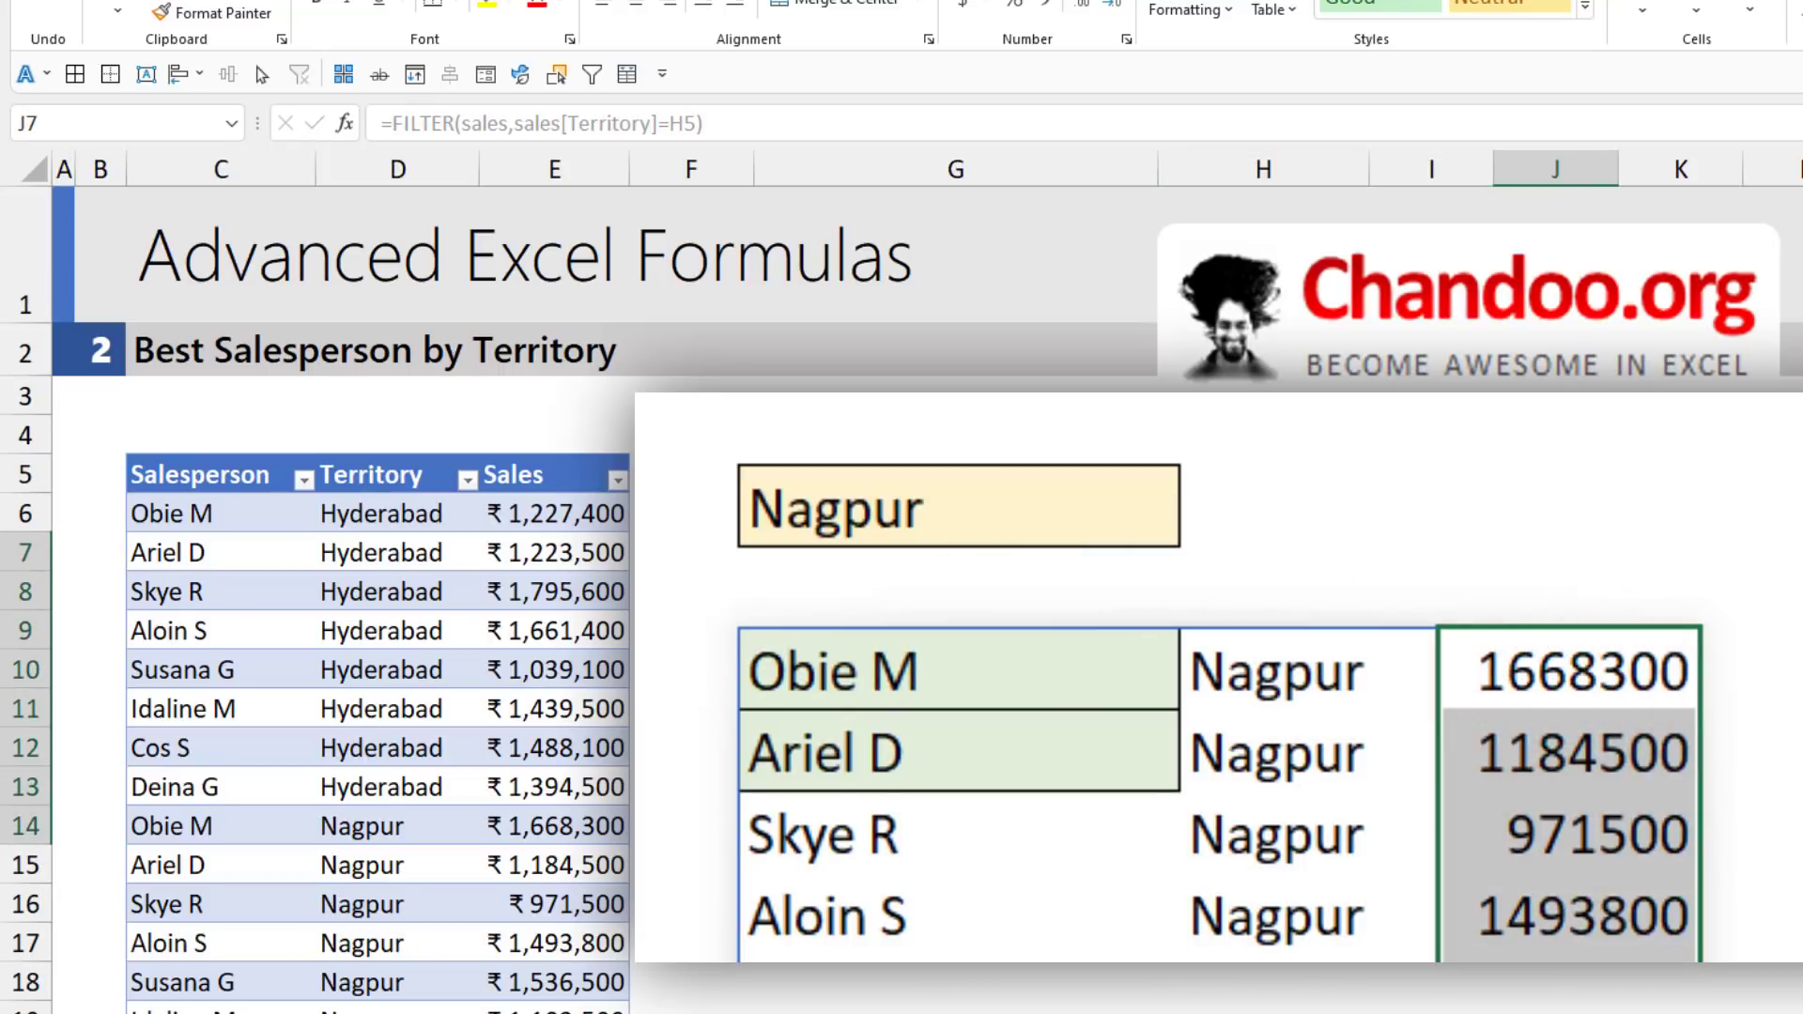
pyautogui.doubleClick(893, 676)
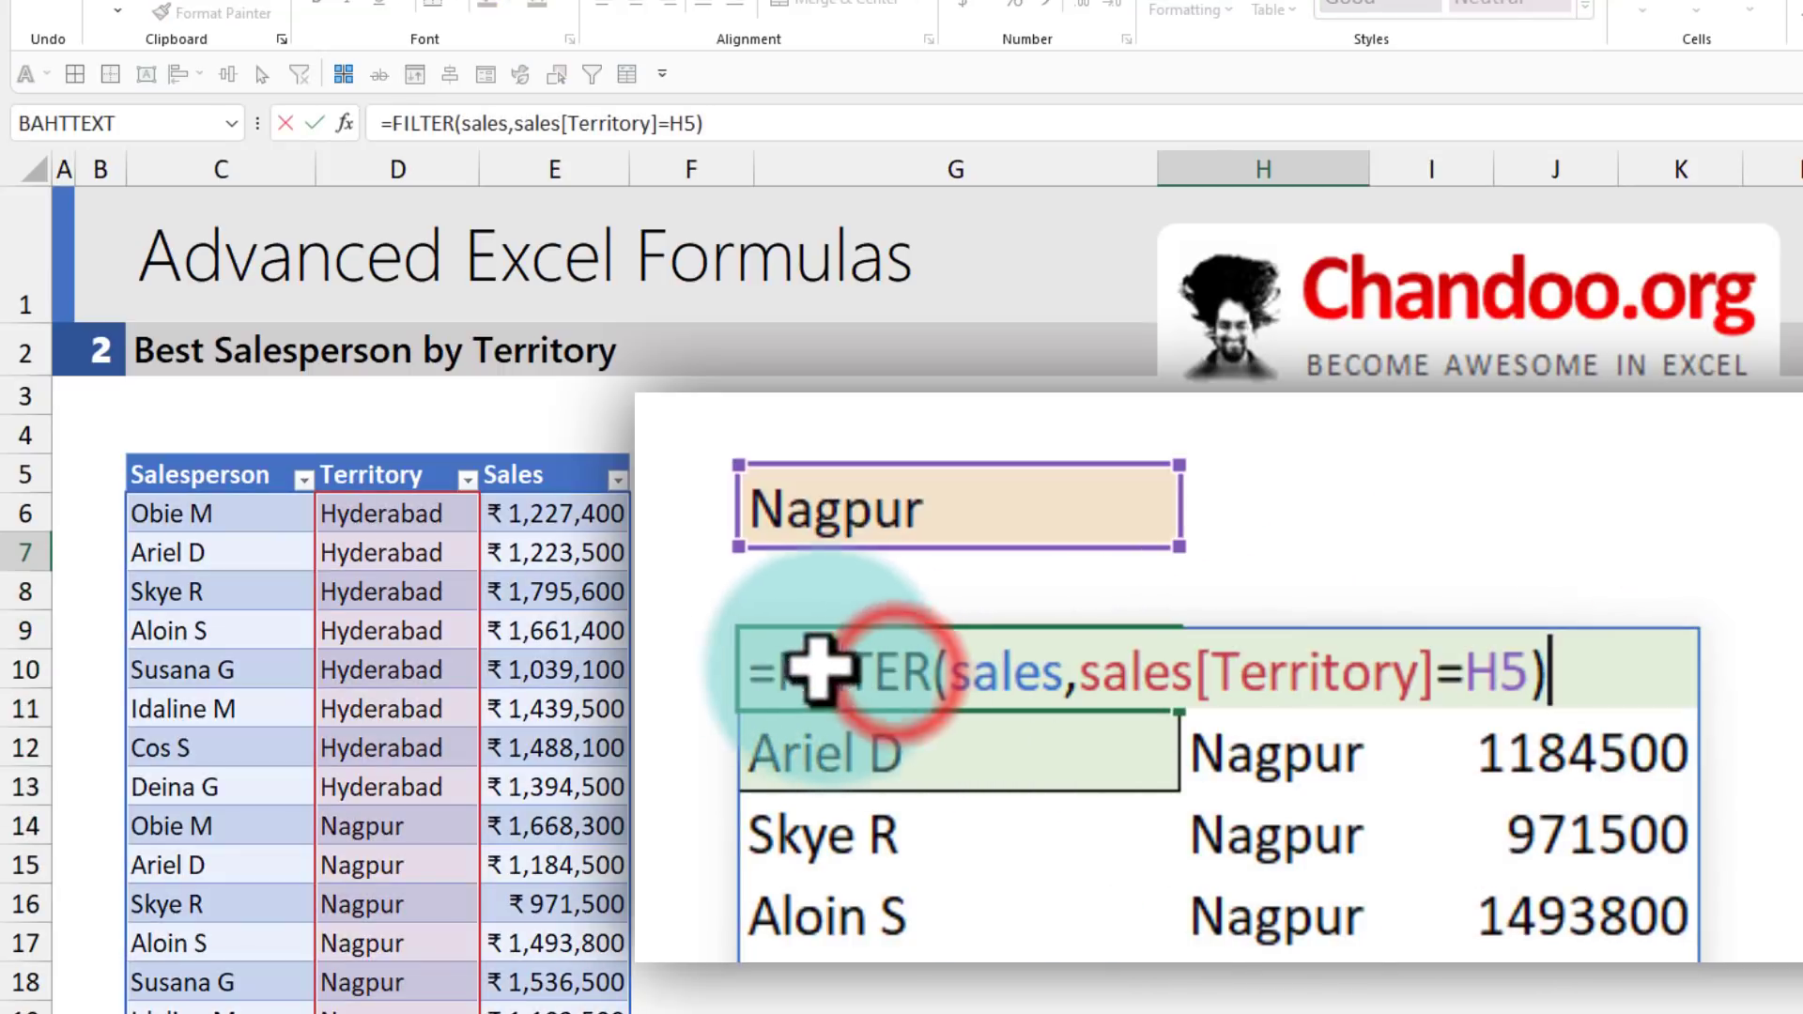
pyautogui.click(784, 663)
pyautogui.write('sort')
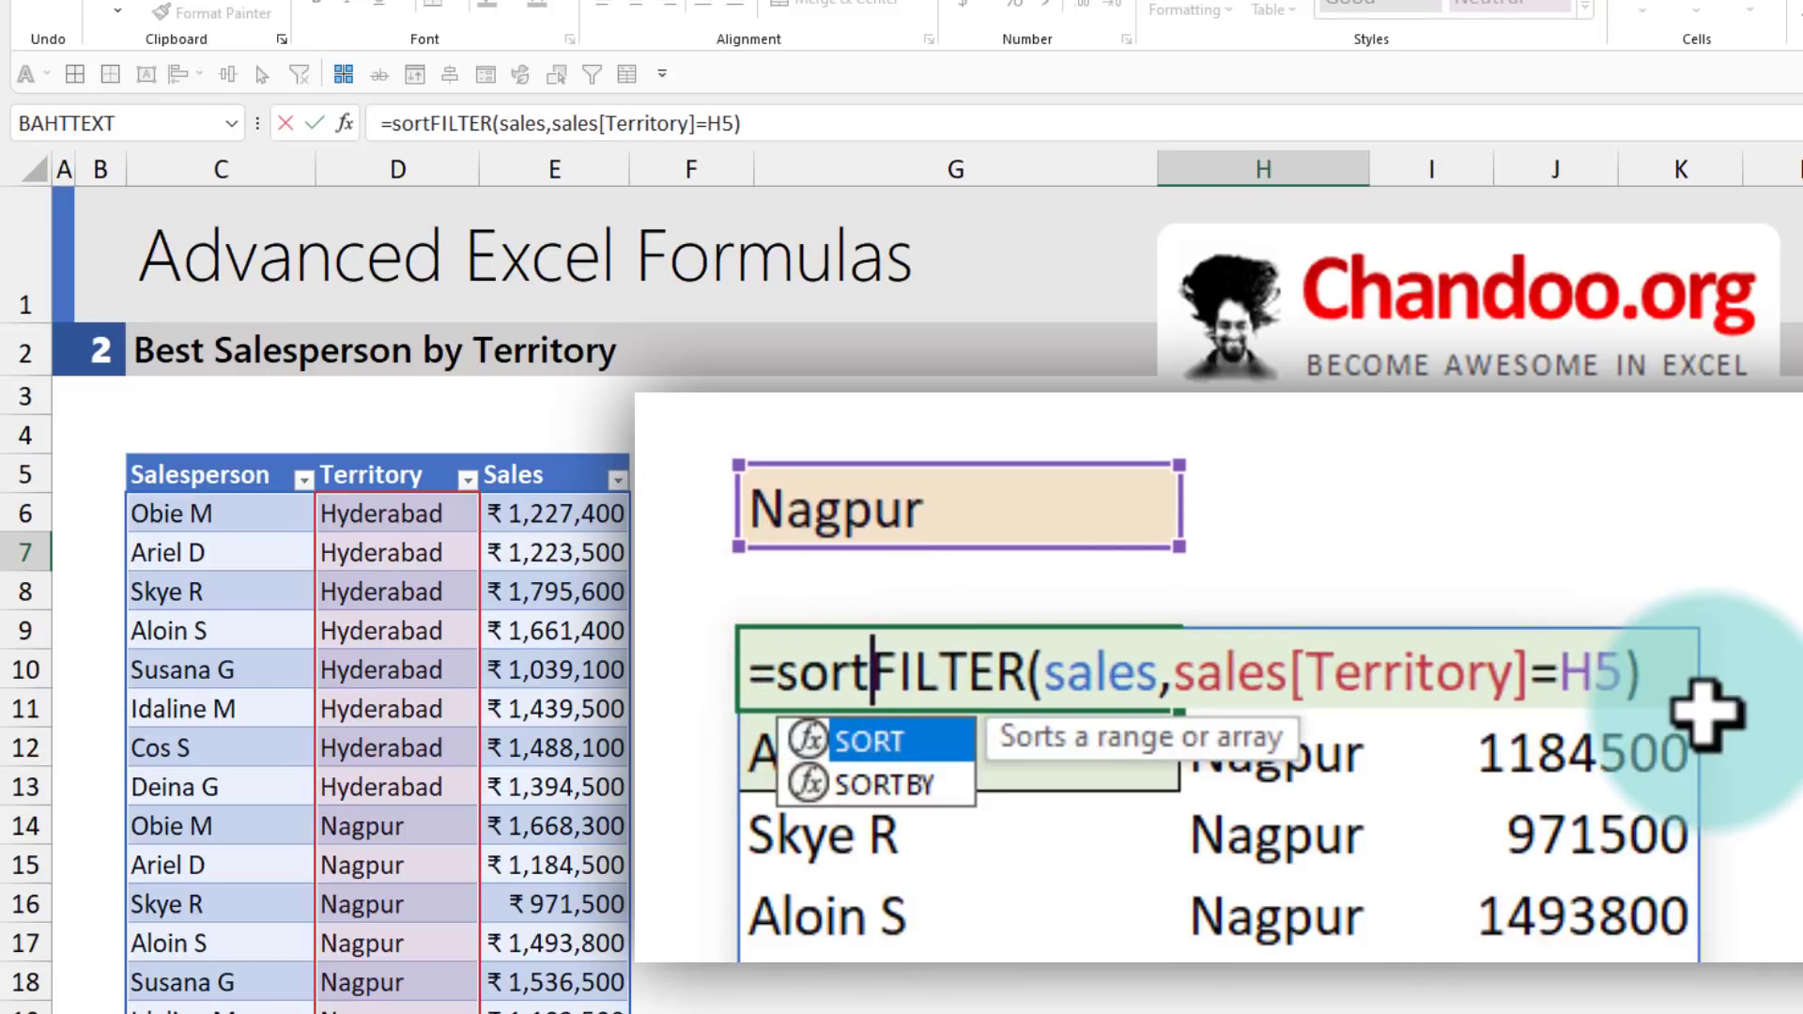
pyautogui.press('Tab')
pyautogui.press('End')
pyautogui.write(',')
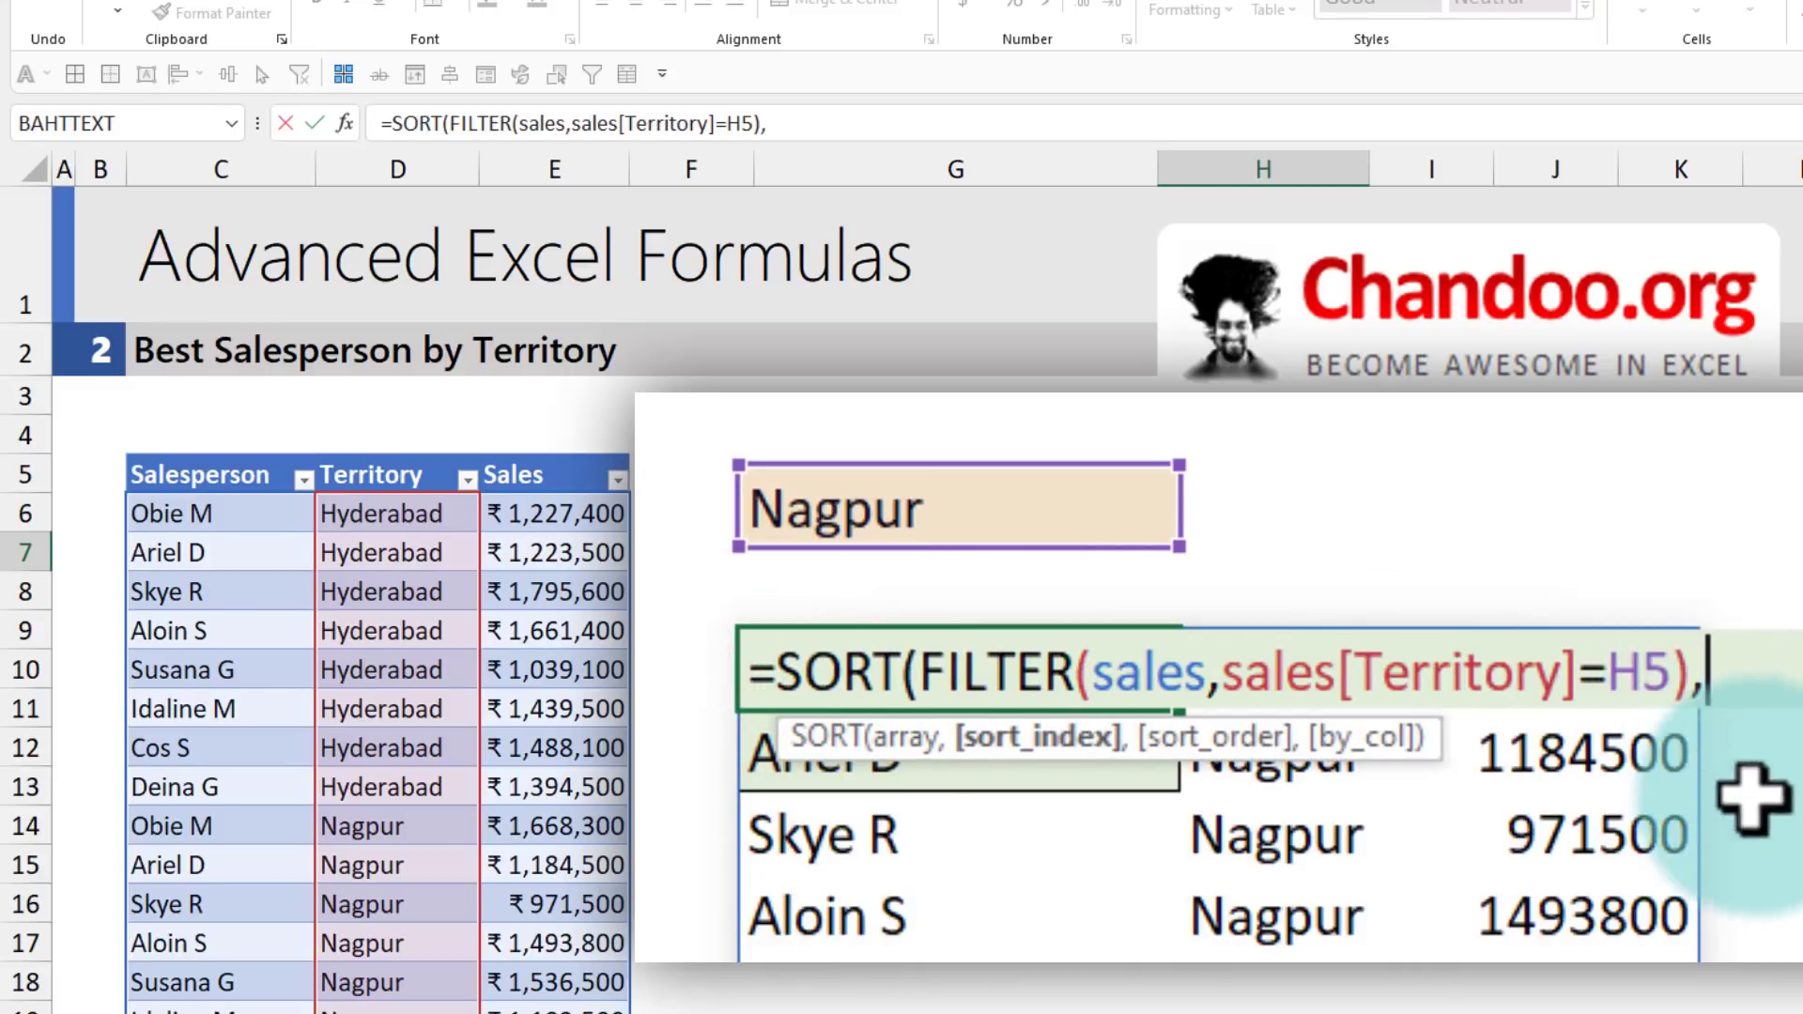
pyautogui.write('3,-1')
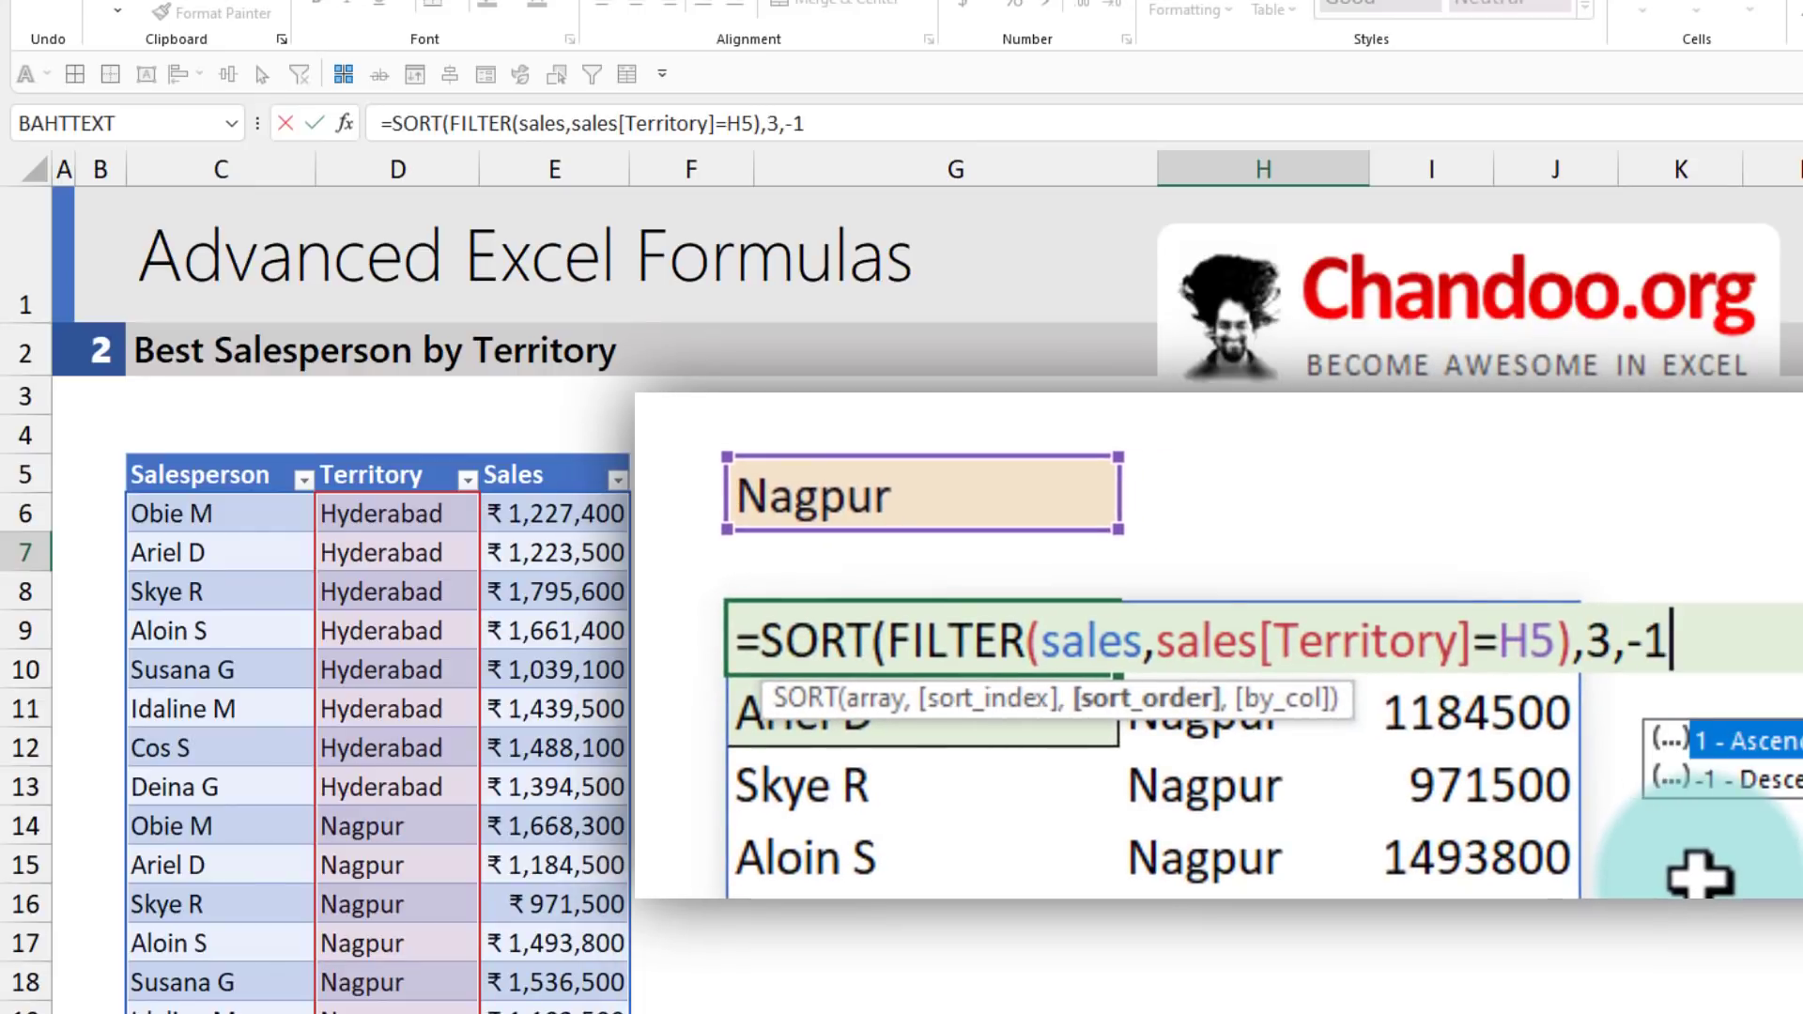
pyautogui.press('Return')
# - Examine the sorted list spilled from H7, its first row and columns, and the SORT formula behind it
pyautogui.moveTo(846, 639); pyautogui.dragTo(1503, 625)
pyautogui.moveTo(850, 642); pyautogui.dragTo(1466, 653)
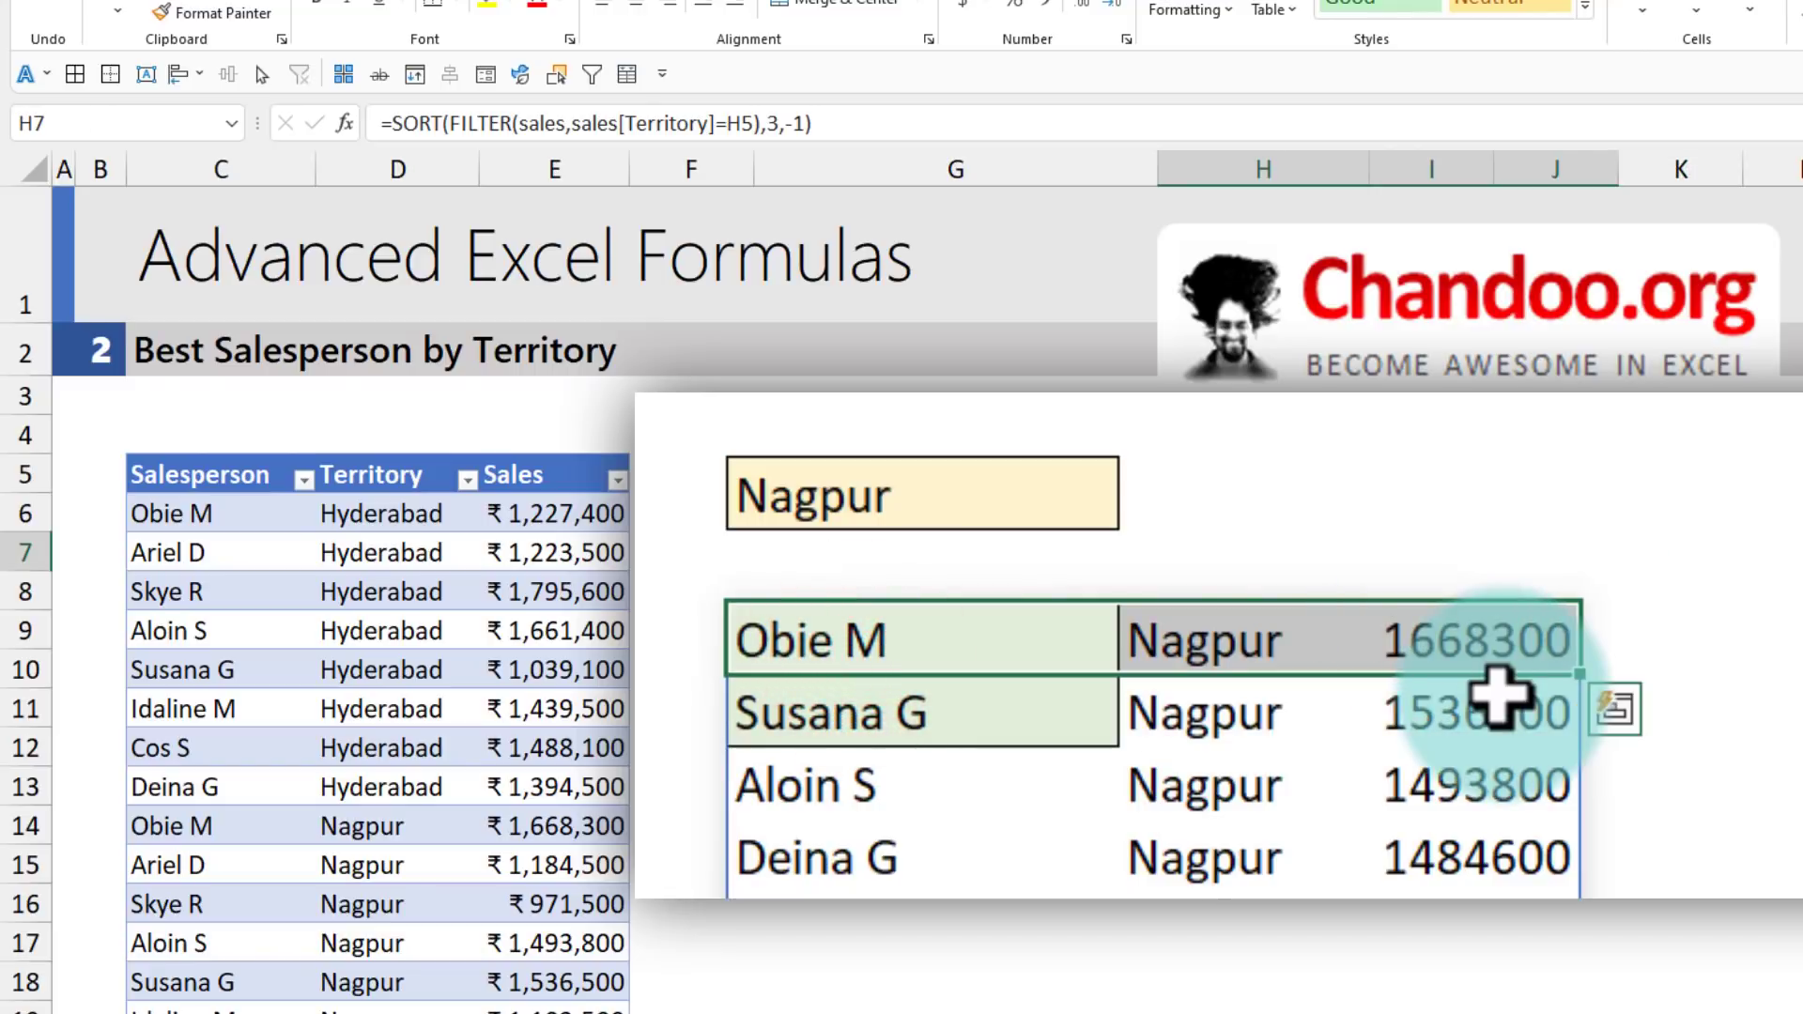
pyautogui.click(836, 639)
pyautogui.click(1311, 646)
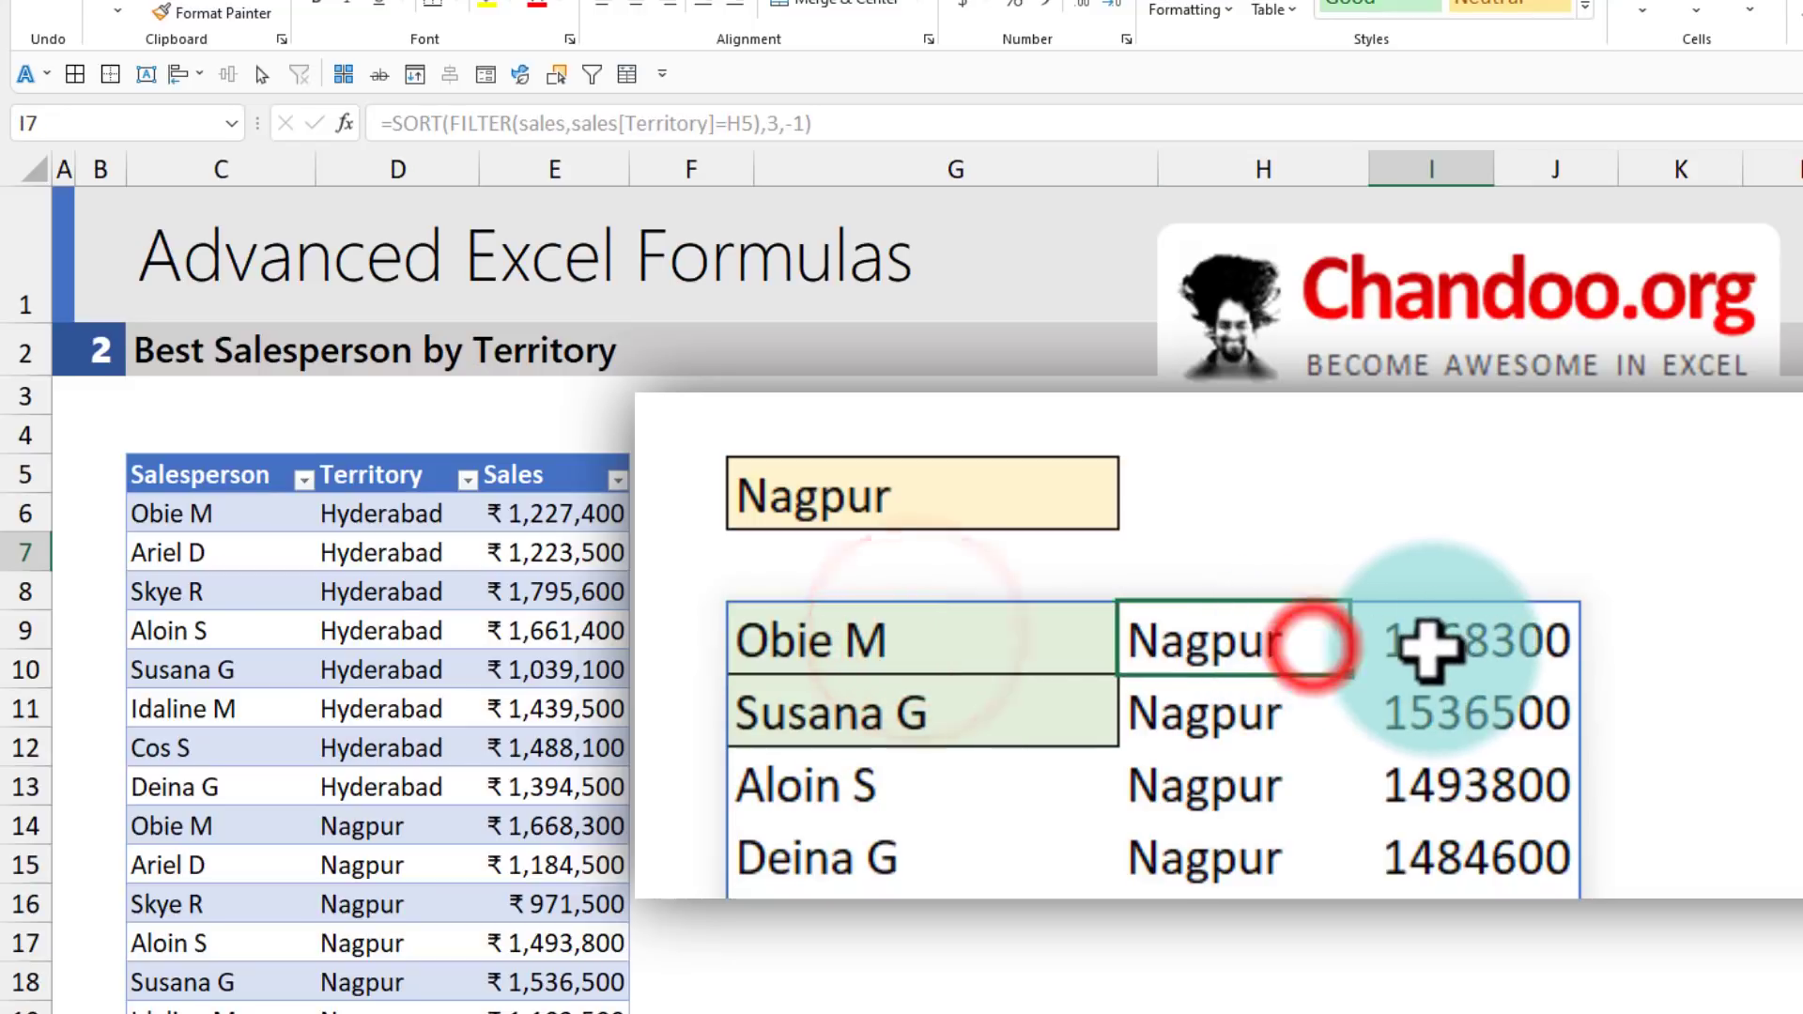
pyautogui.click(1428, 648)
pyautogui.click(832, 643)
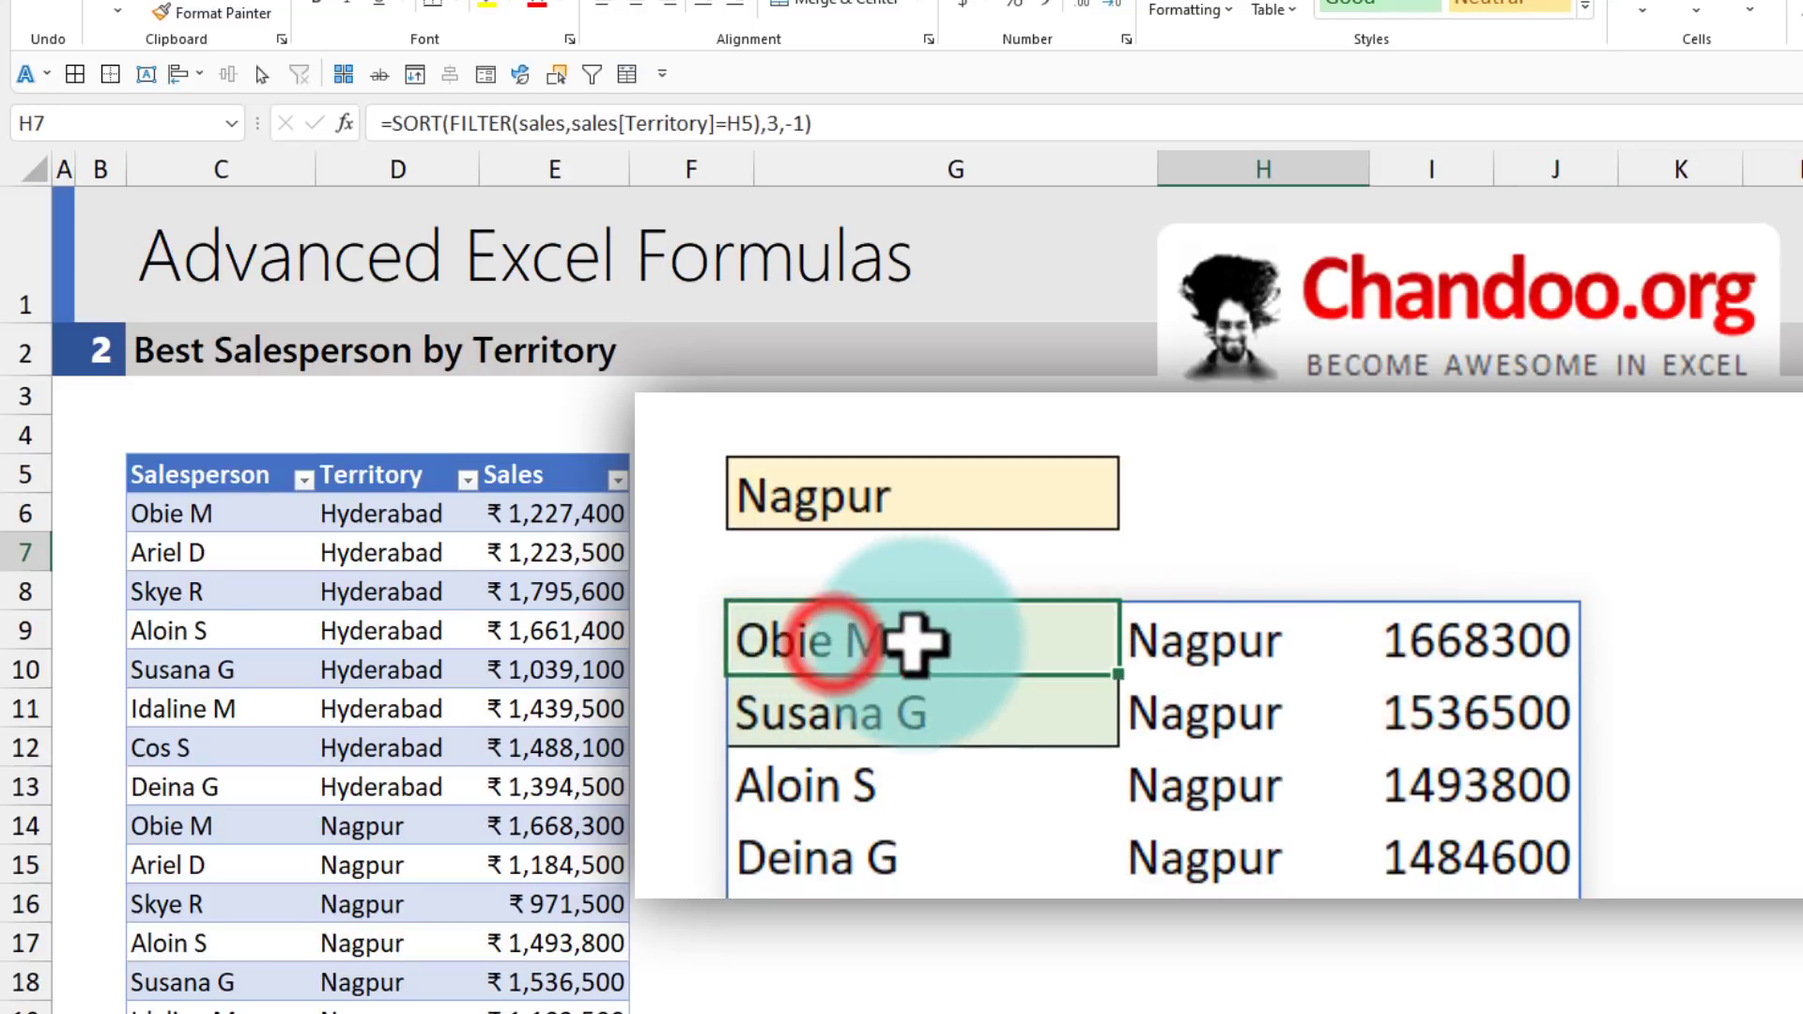
pyautogui.moveTo(1174, 639)
pyautogui.mouseDown()
pyautogui.moveTo(1522, 855)
pyautogui.moveTo(1521, 939)
pyautogui.mouseUp()
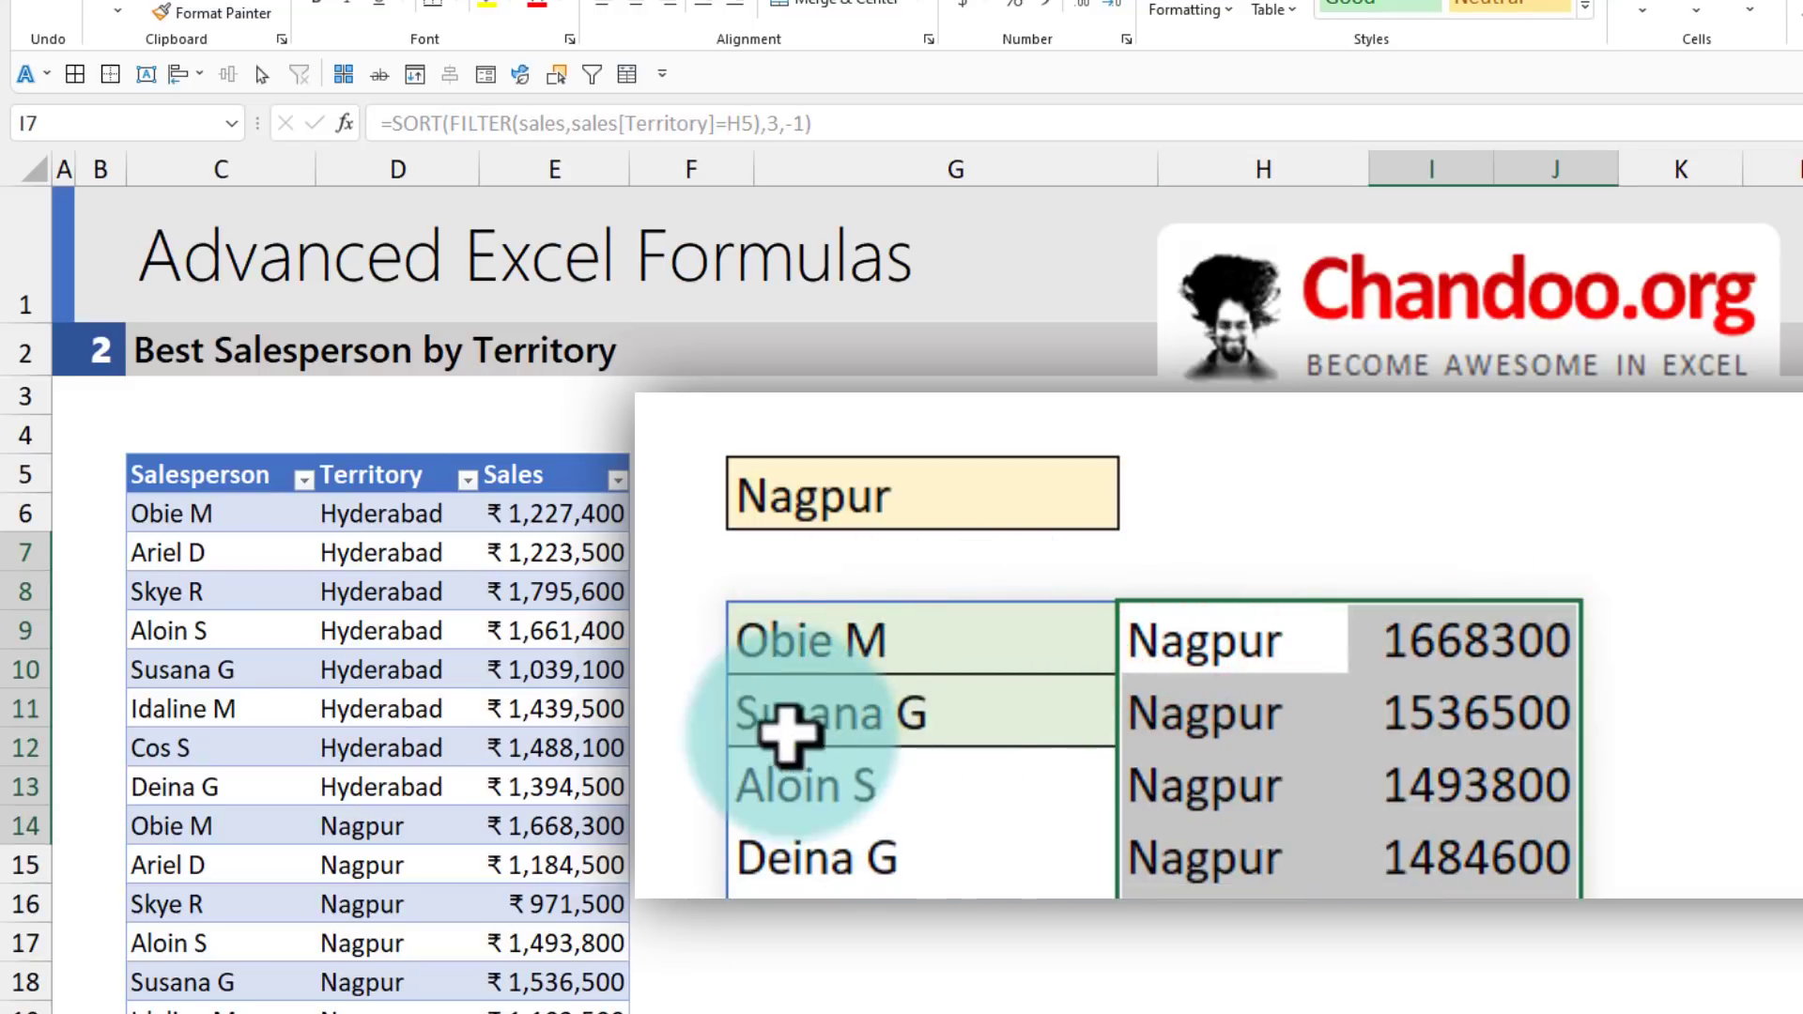
pyautogui.click(775, 719)
pyautogui.click(799, 637)
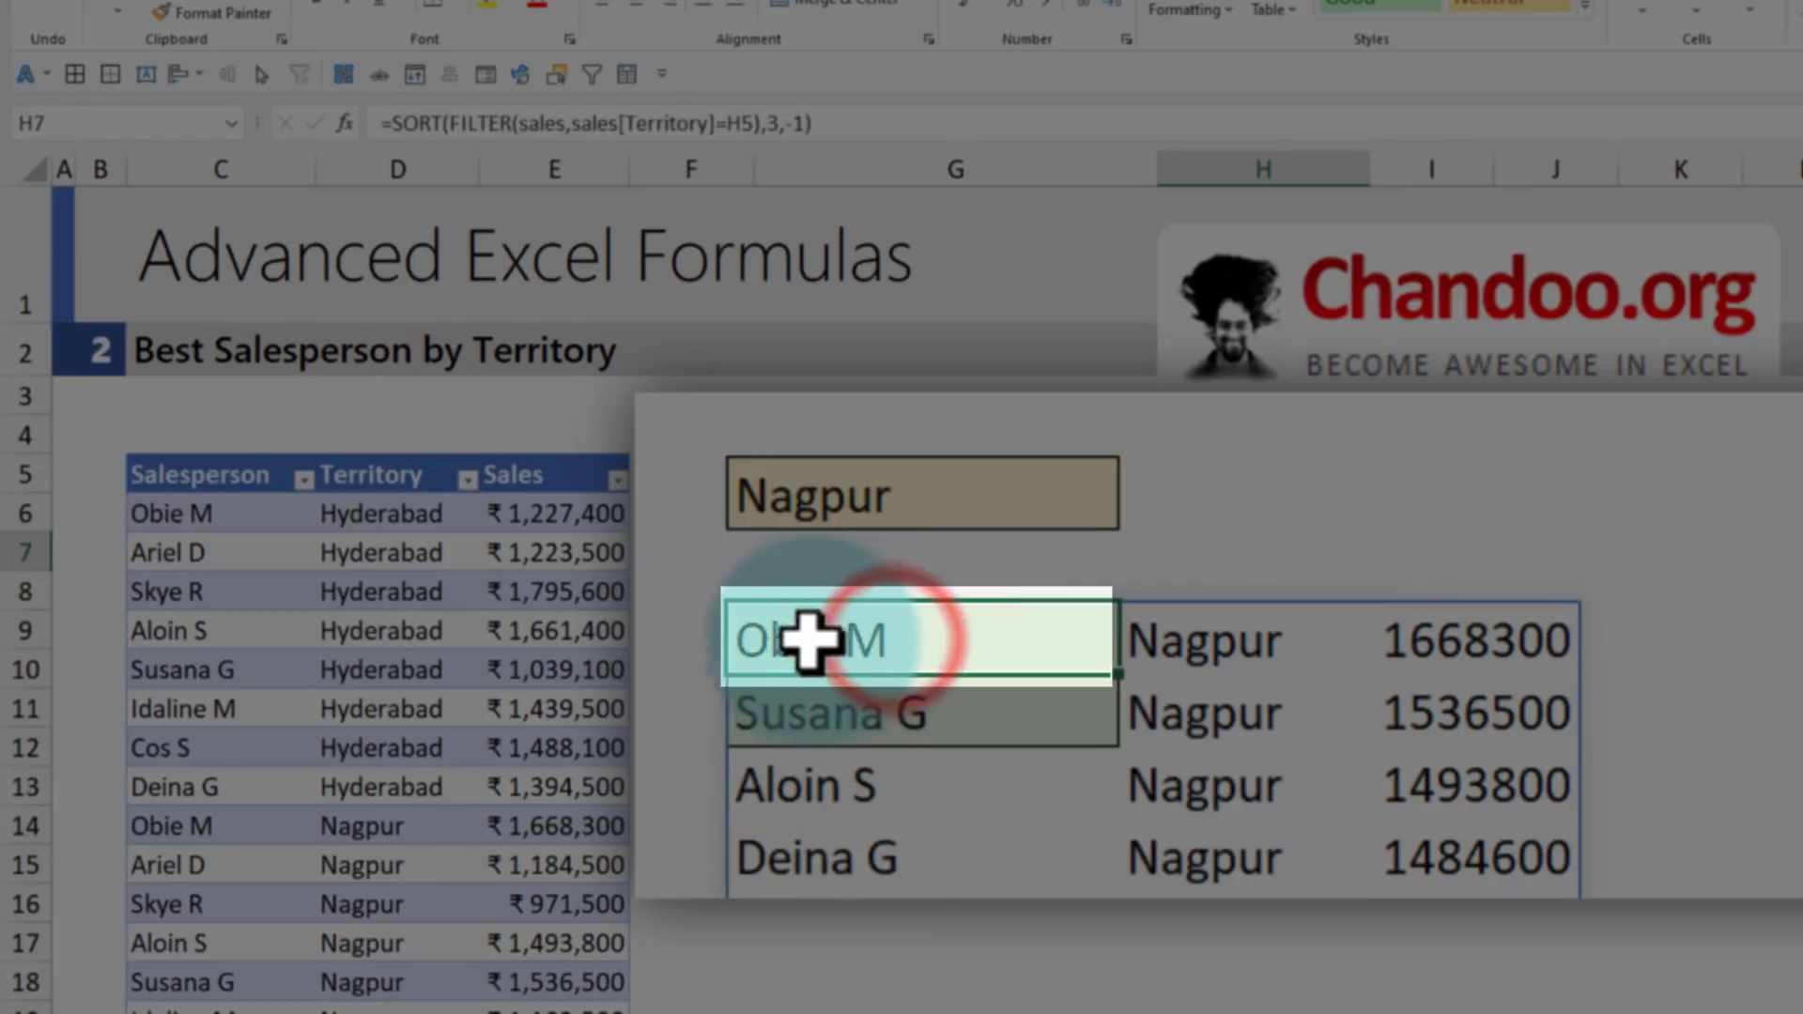
pyautogui.doubleClick(807, 642)
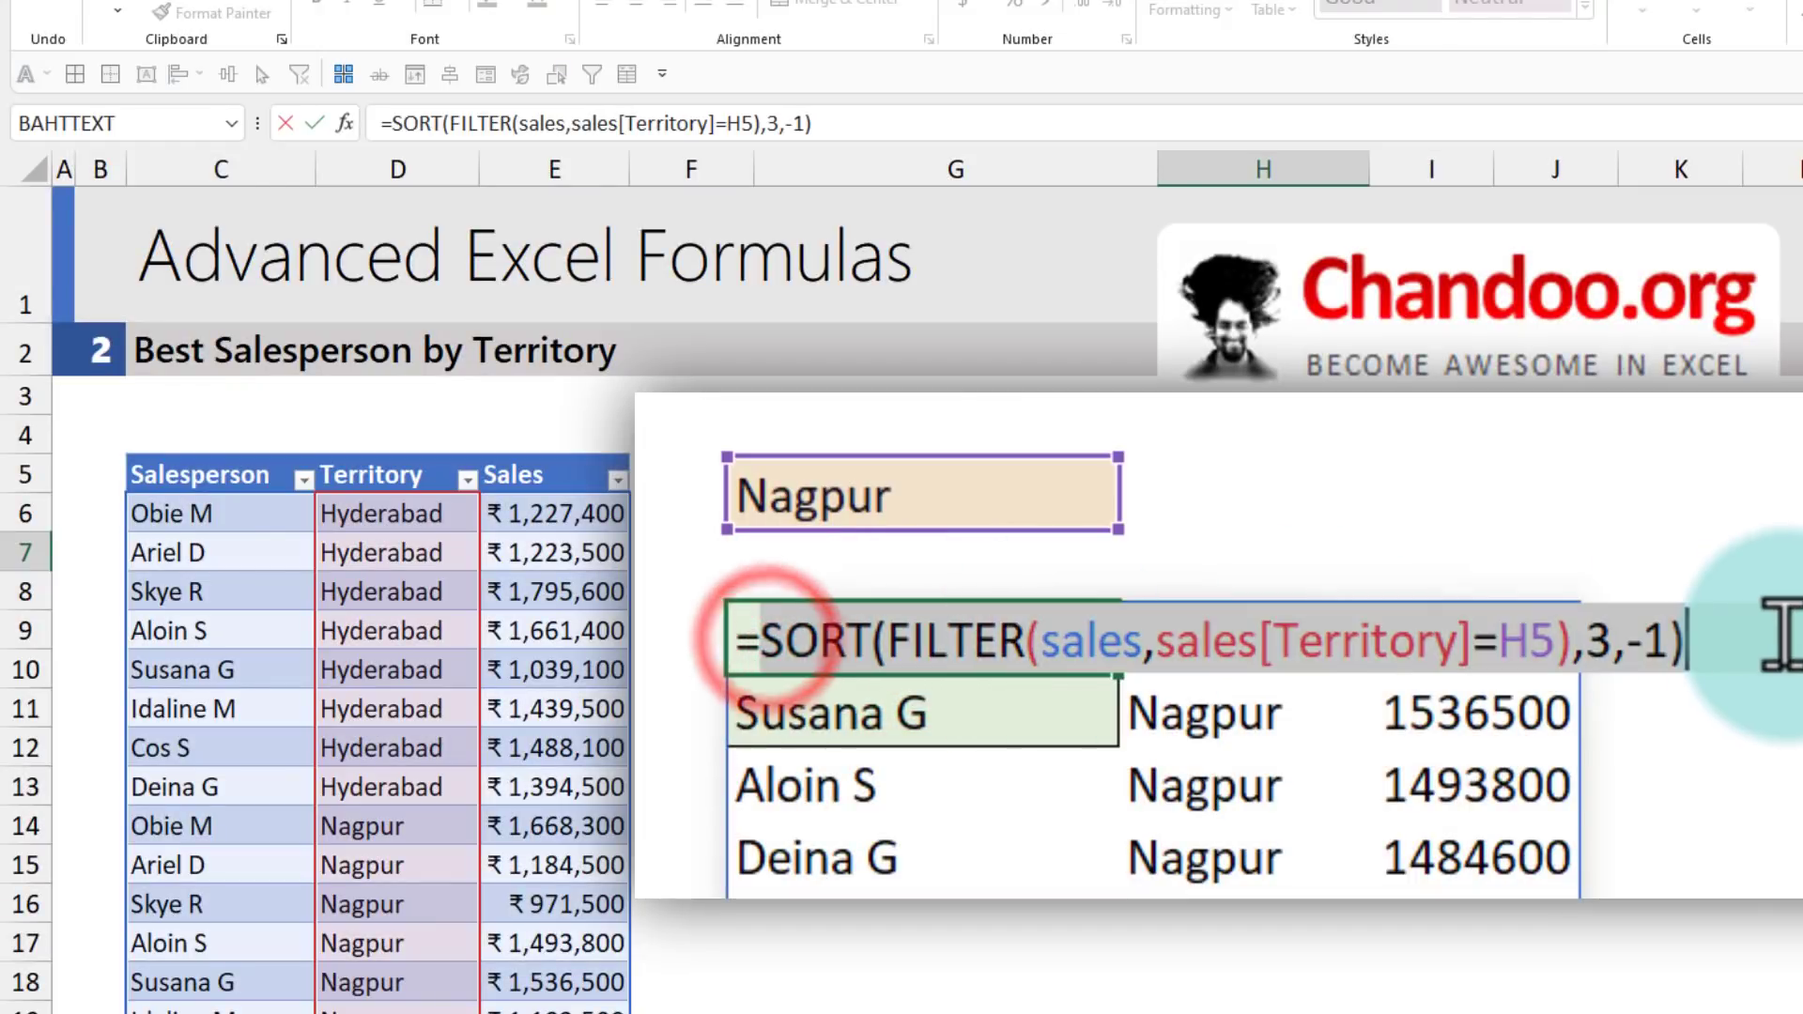
pyautogui.click(1717, 634)
pyautogui.press('Escape')
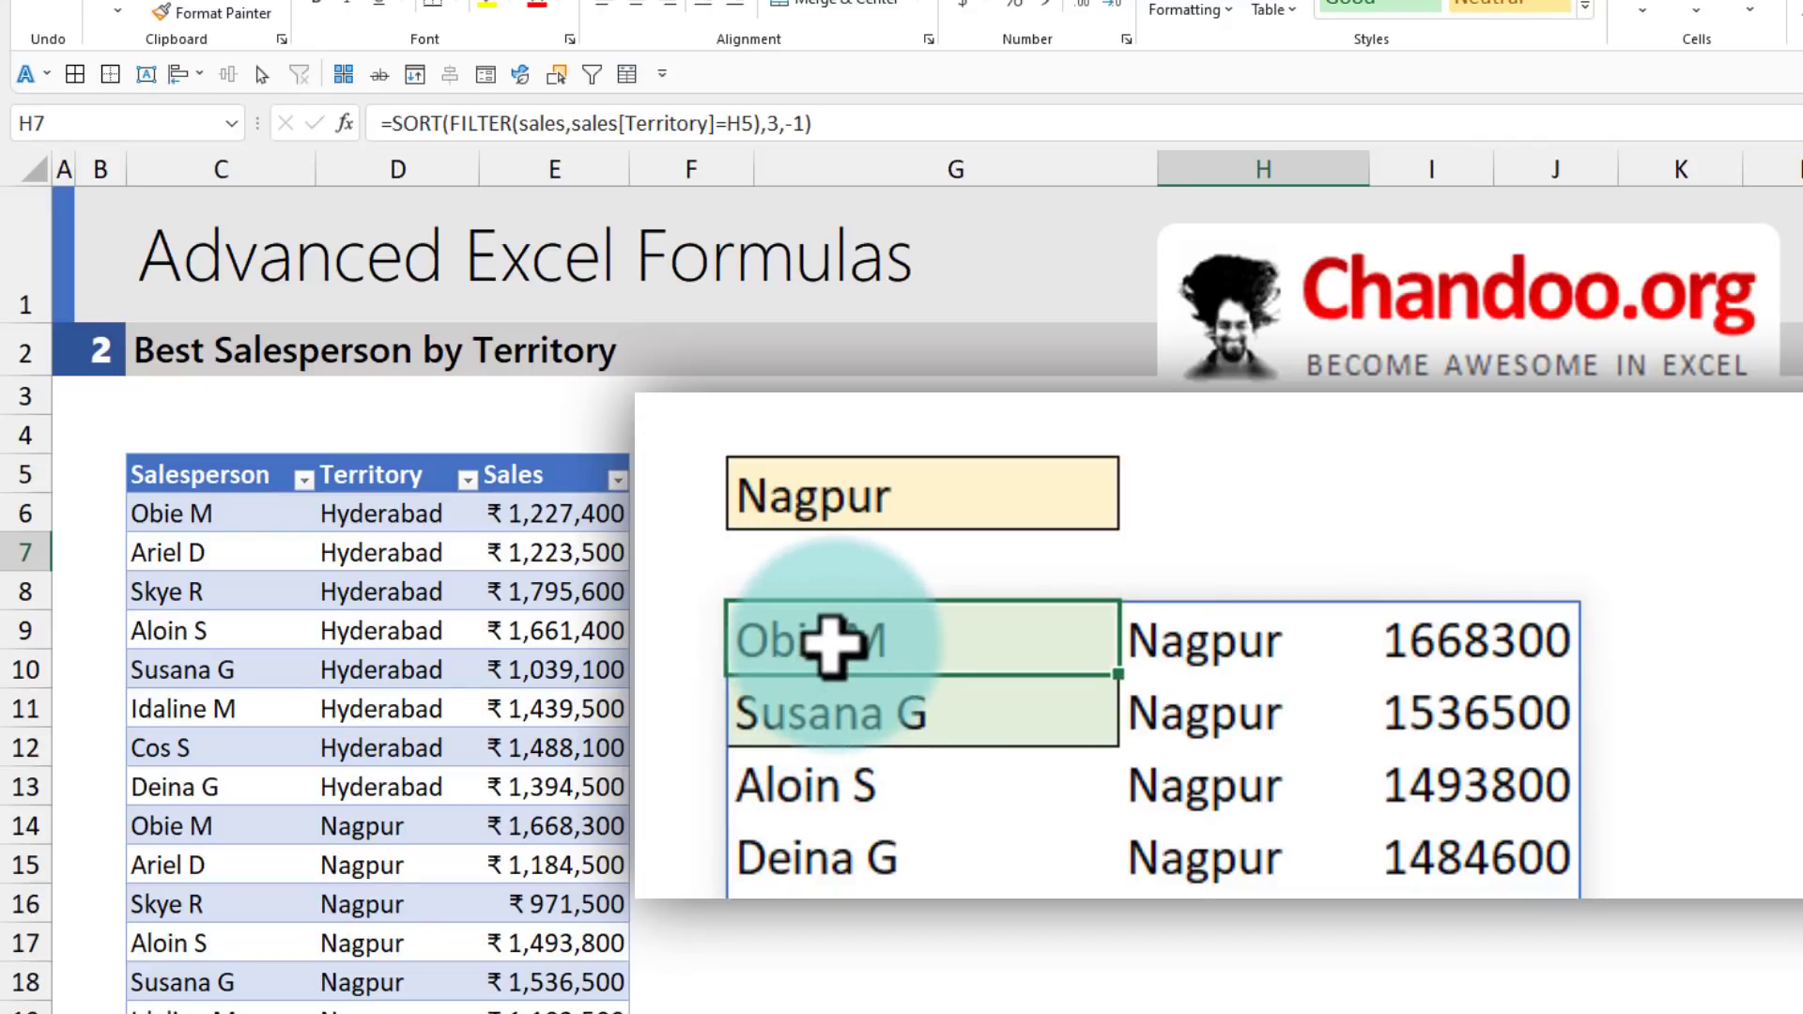
# - Wrap the H7 SORT formula in INDEX with row 1 and column 1, and enter it
pyautogui.doubleClick(831, 646)
pyautogui.click(1484, 653)
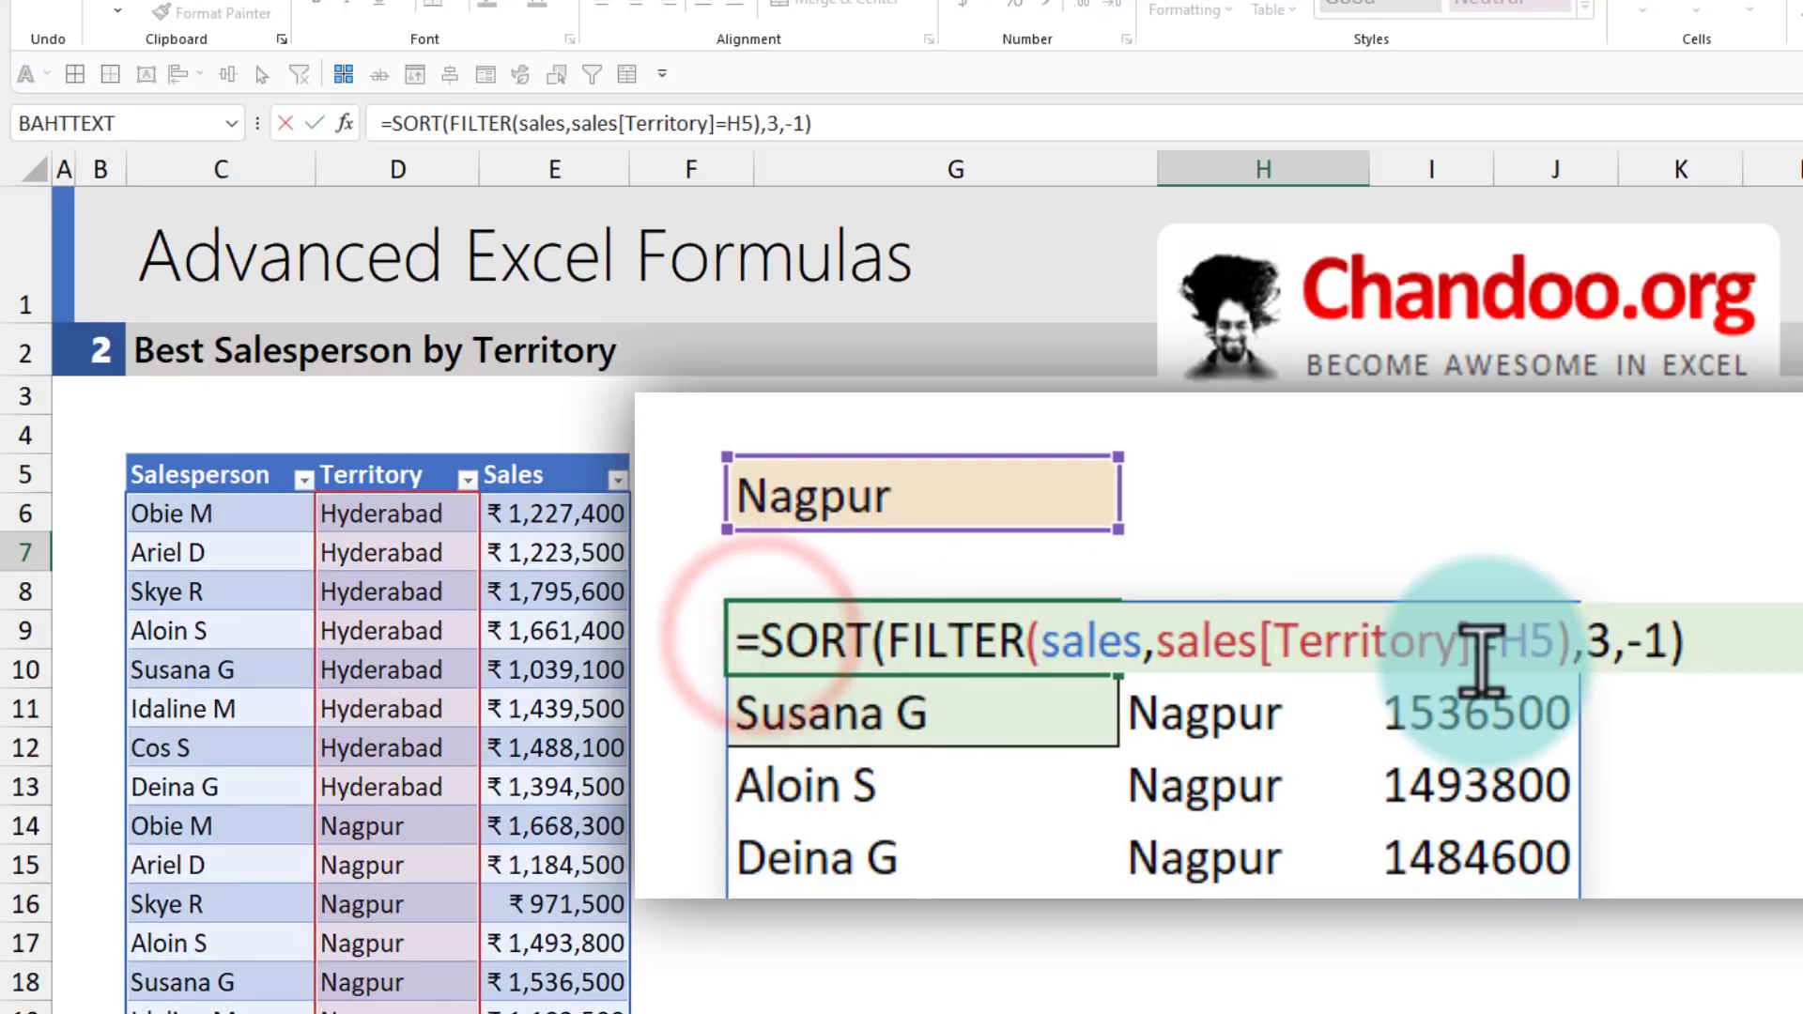
pyautogui.write('index')
pyautogui.press('Tab')
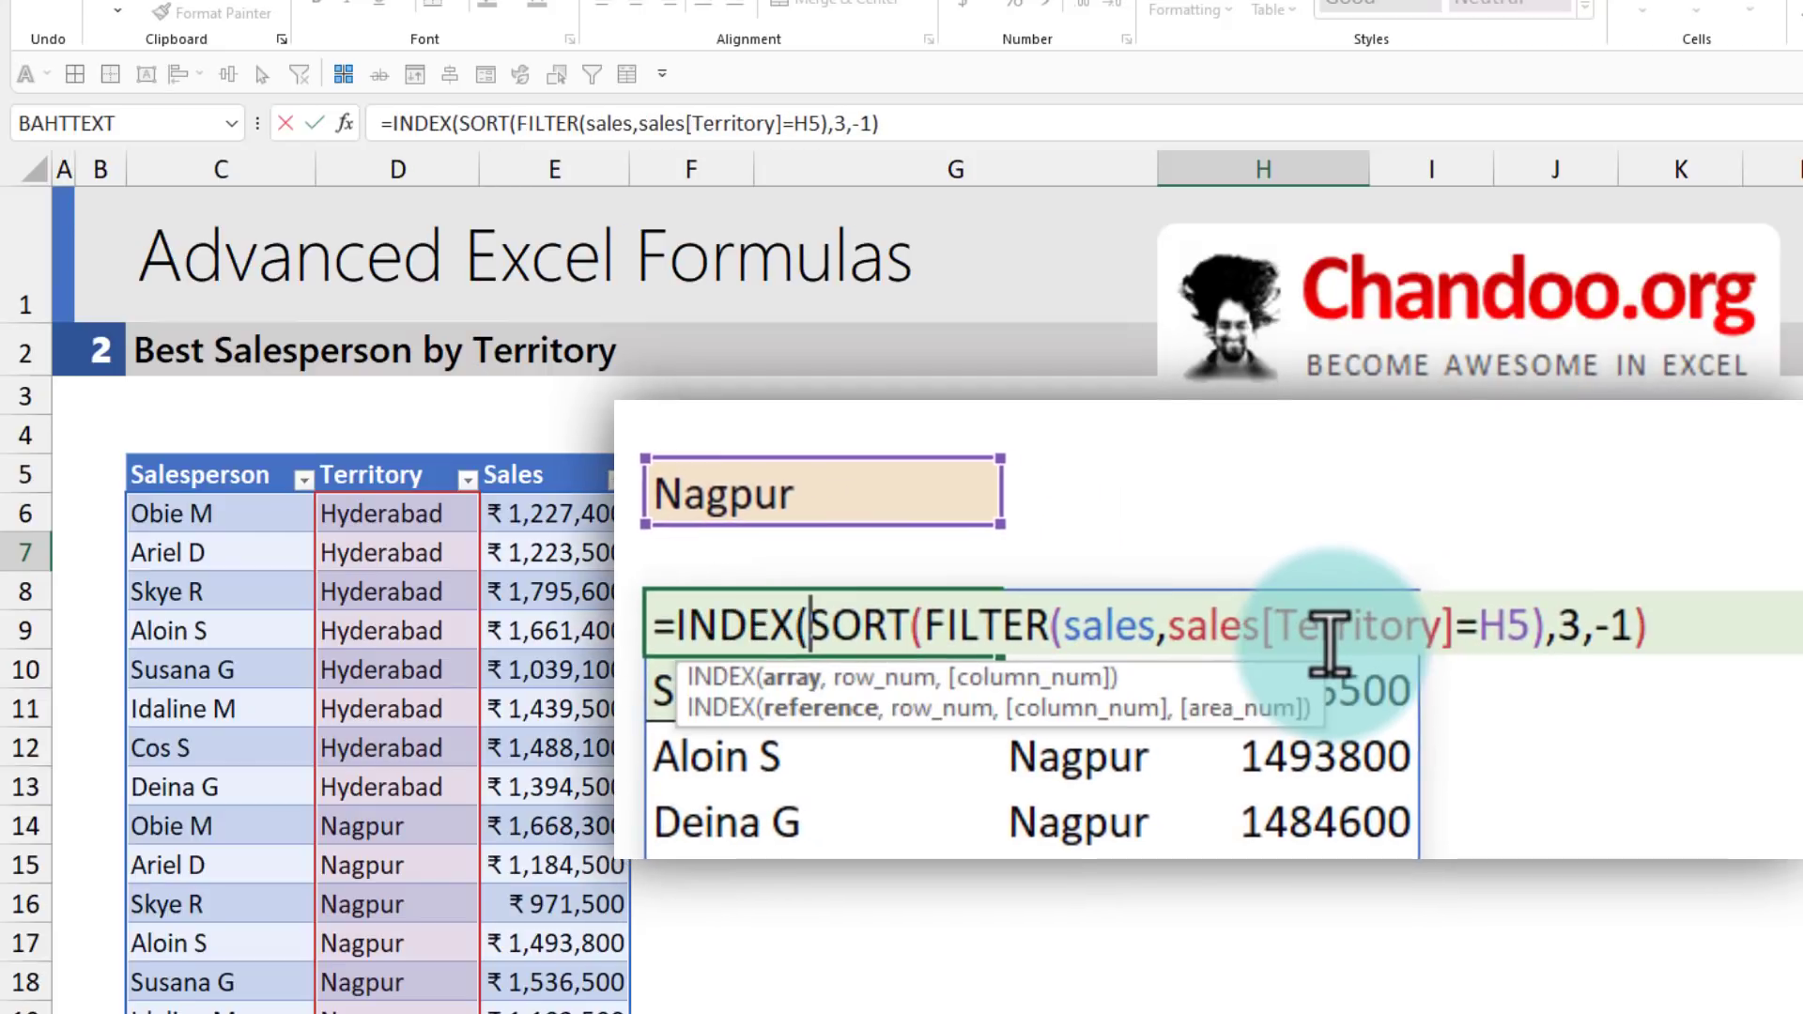
pyautogui.press('End')
pyautogui.write(',1,')
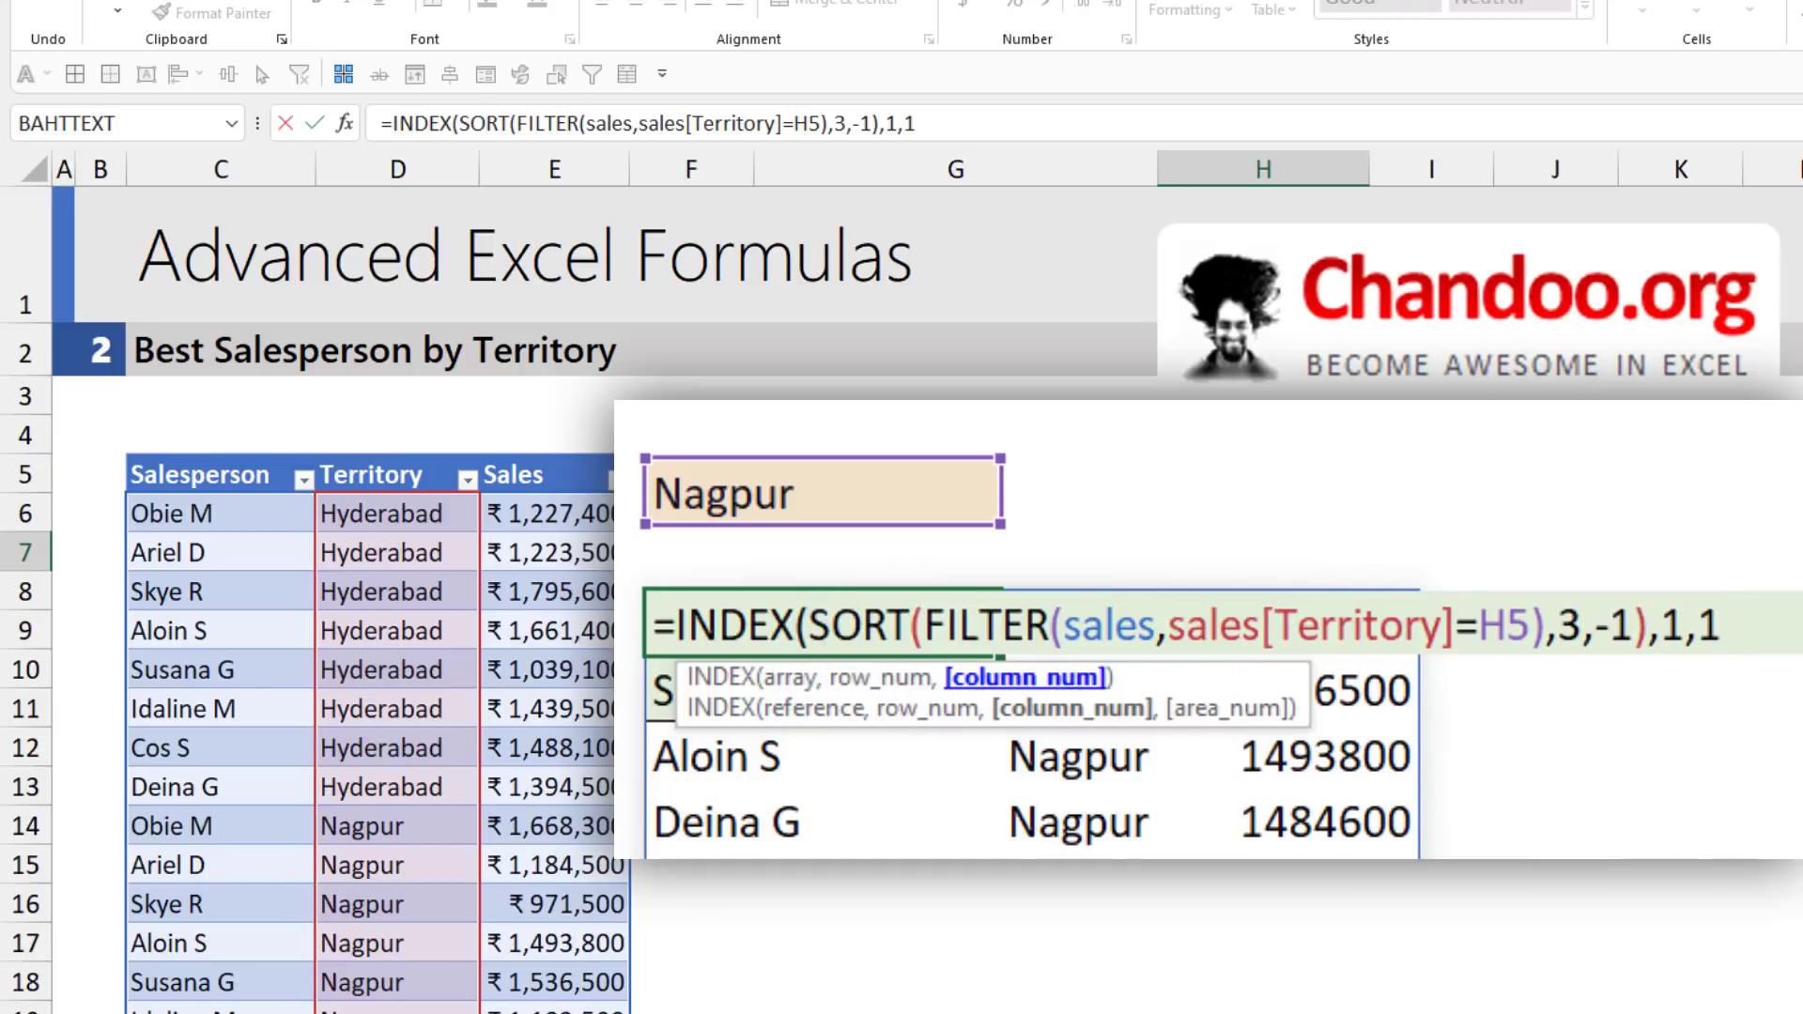
pyautogui.press('Return')
pyautogui.click(817, 622)
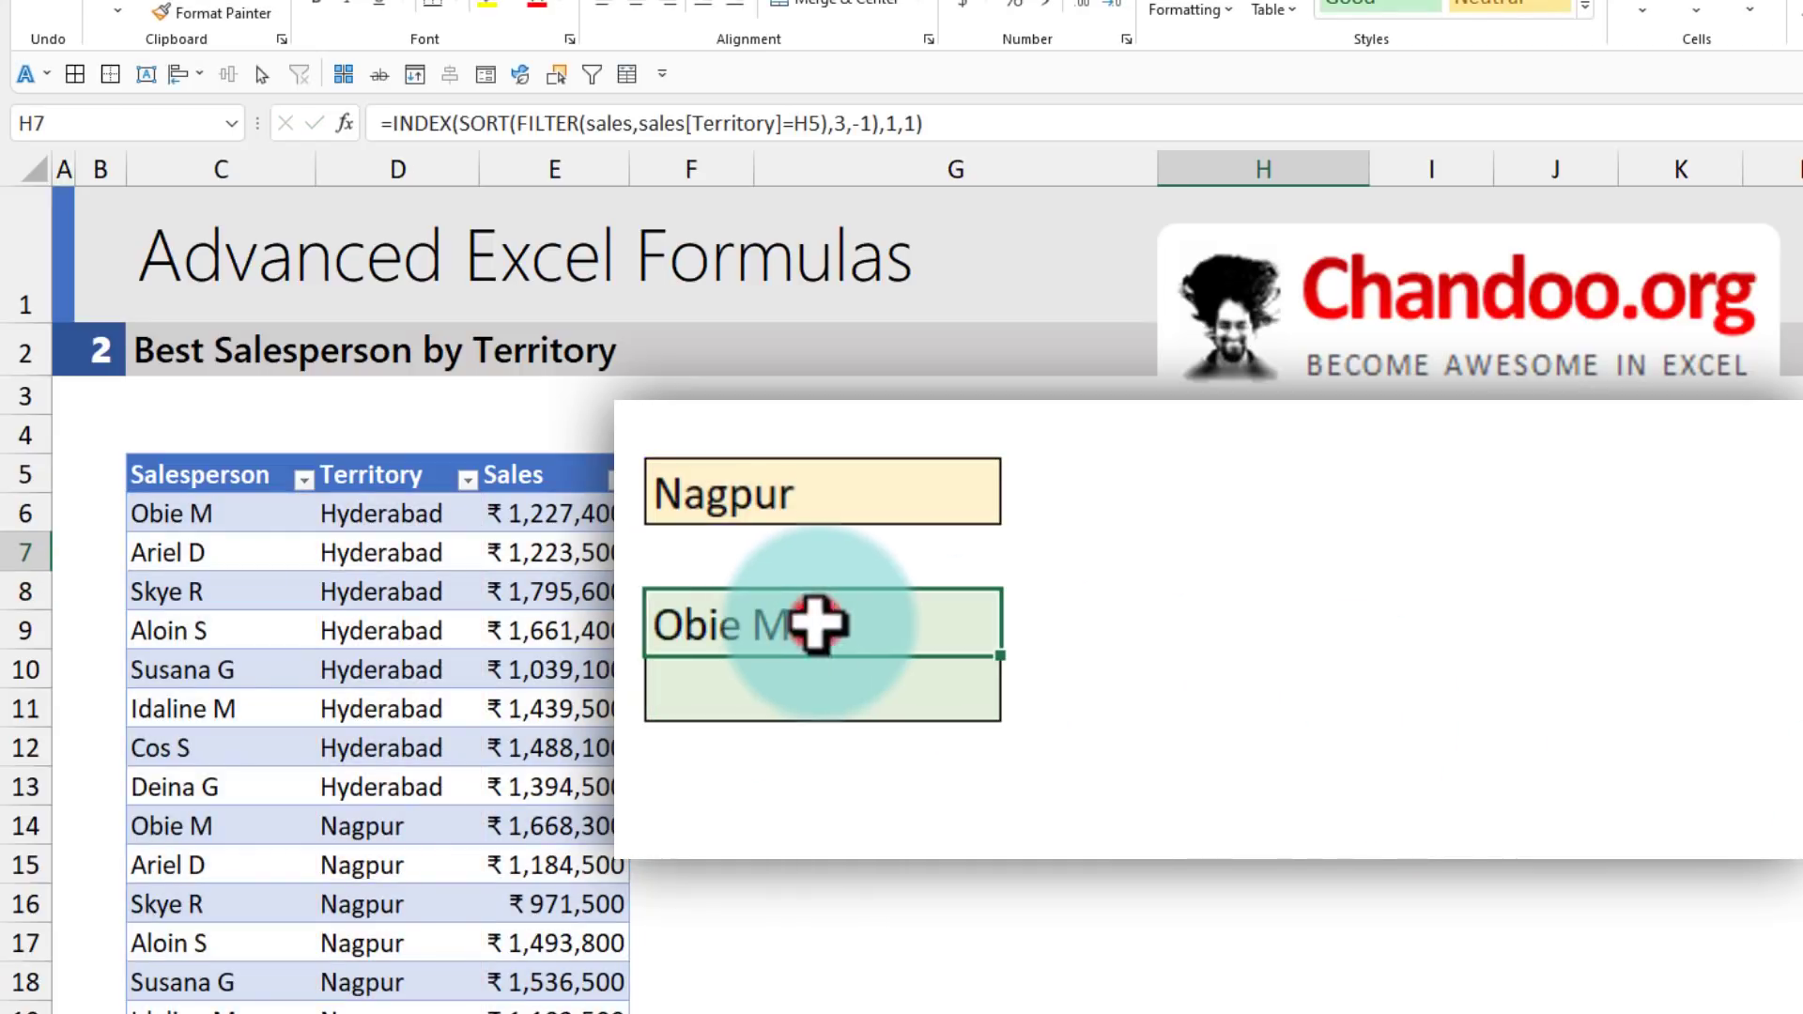
# - Begin a SUMIFS formula in the Their Sales cell H8 with sales[Sales] as the sum range
pyautogui.press('Down')
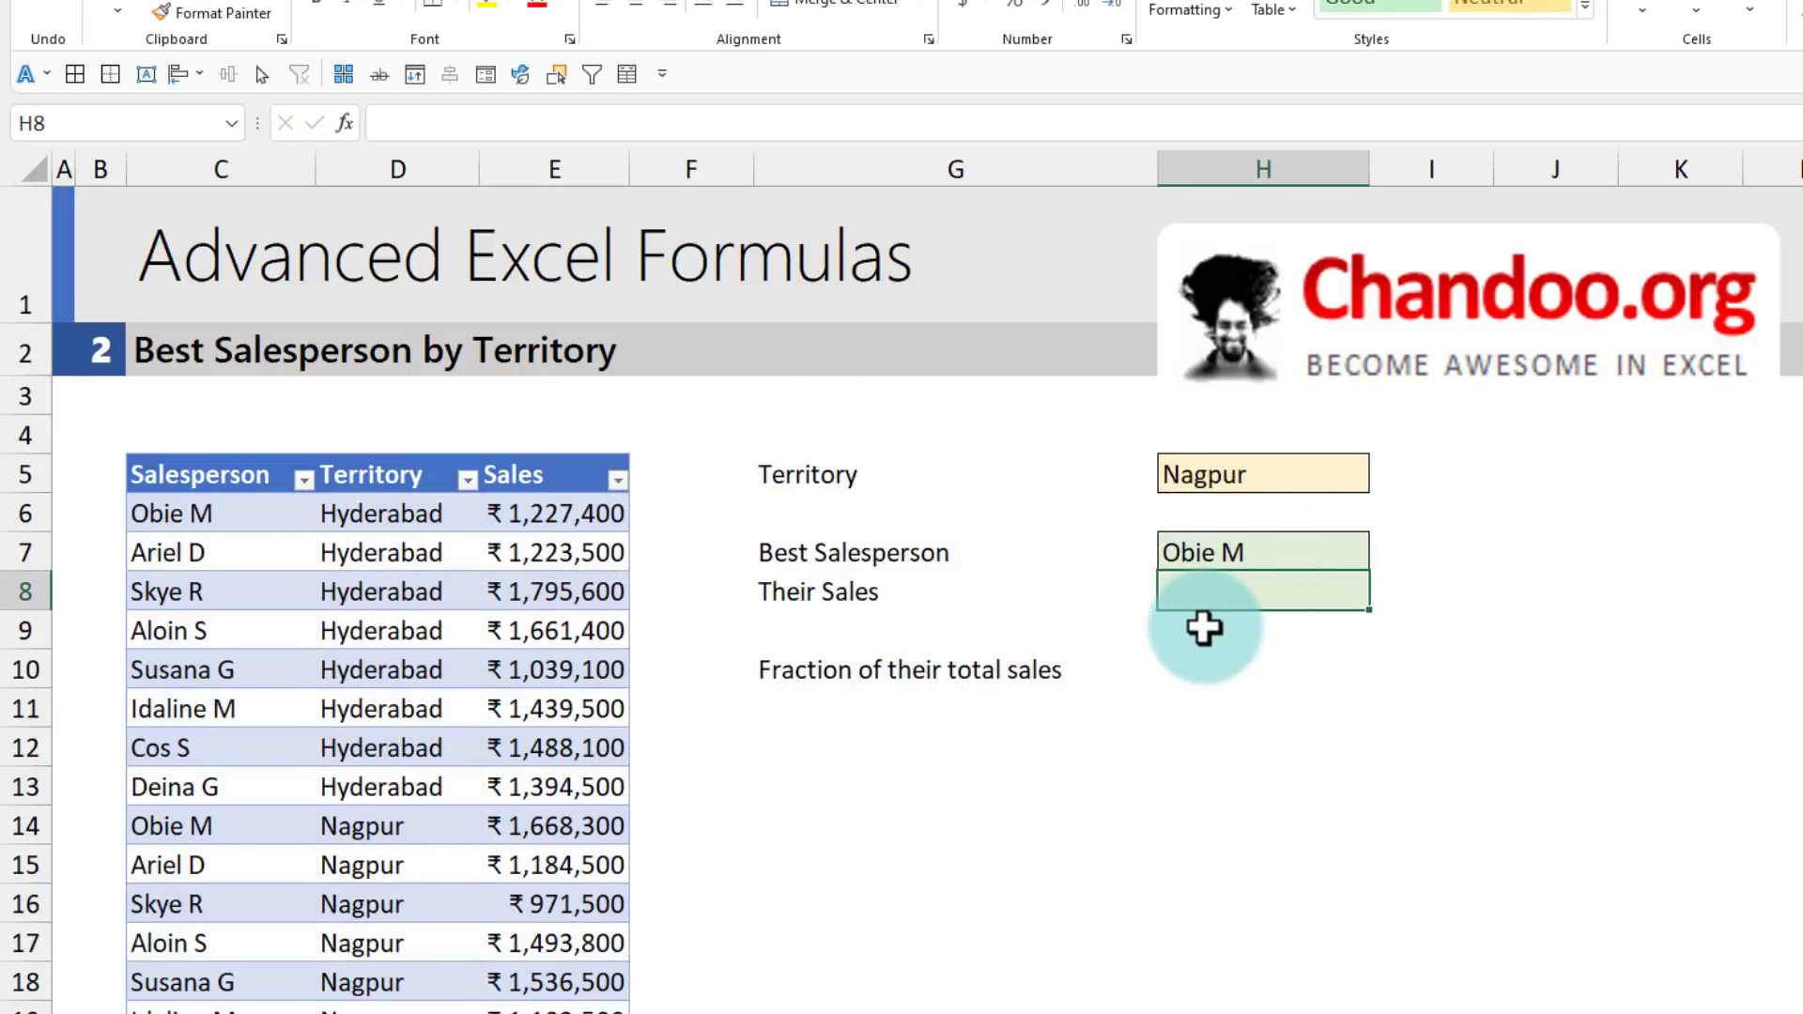
pyautogui.write('=')
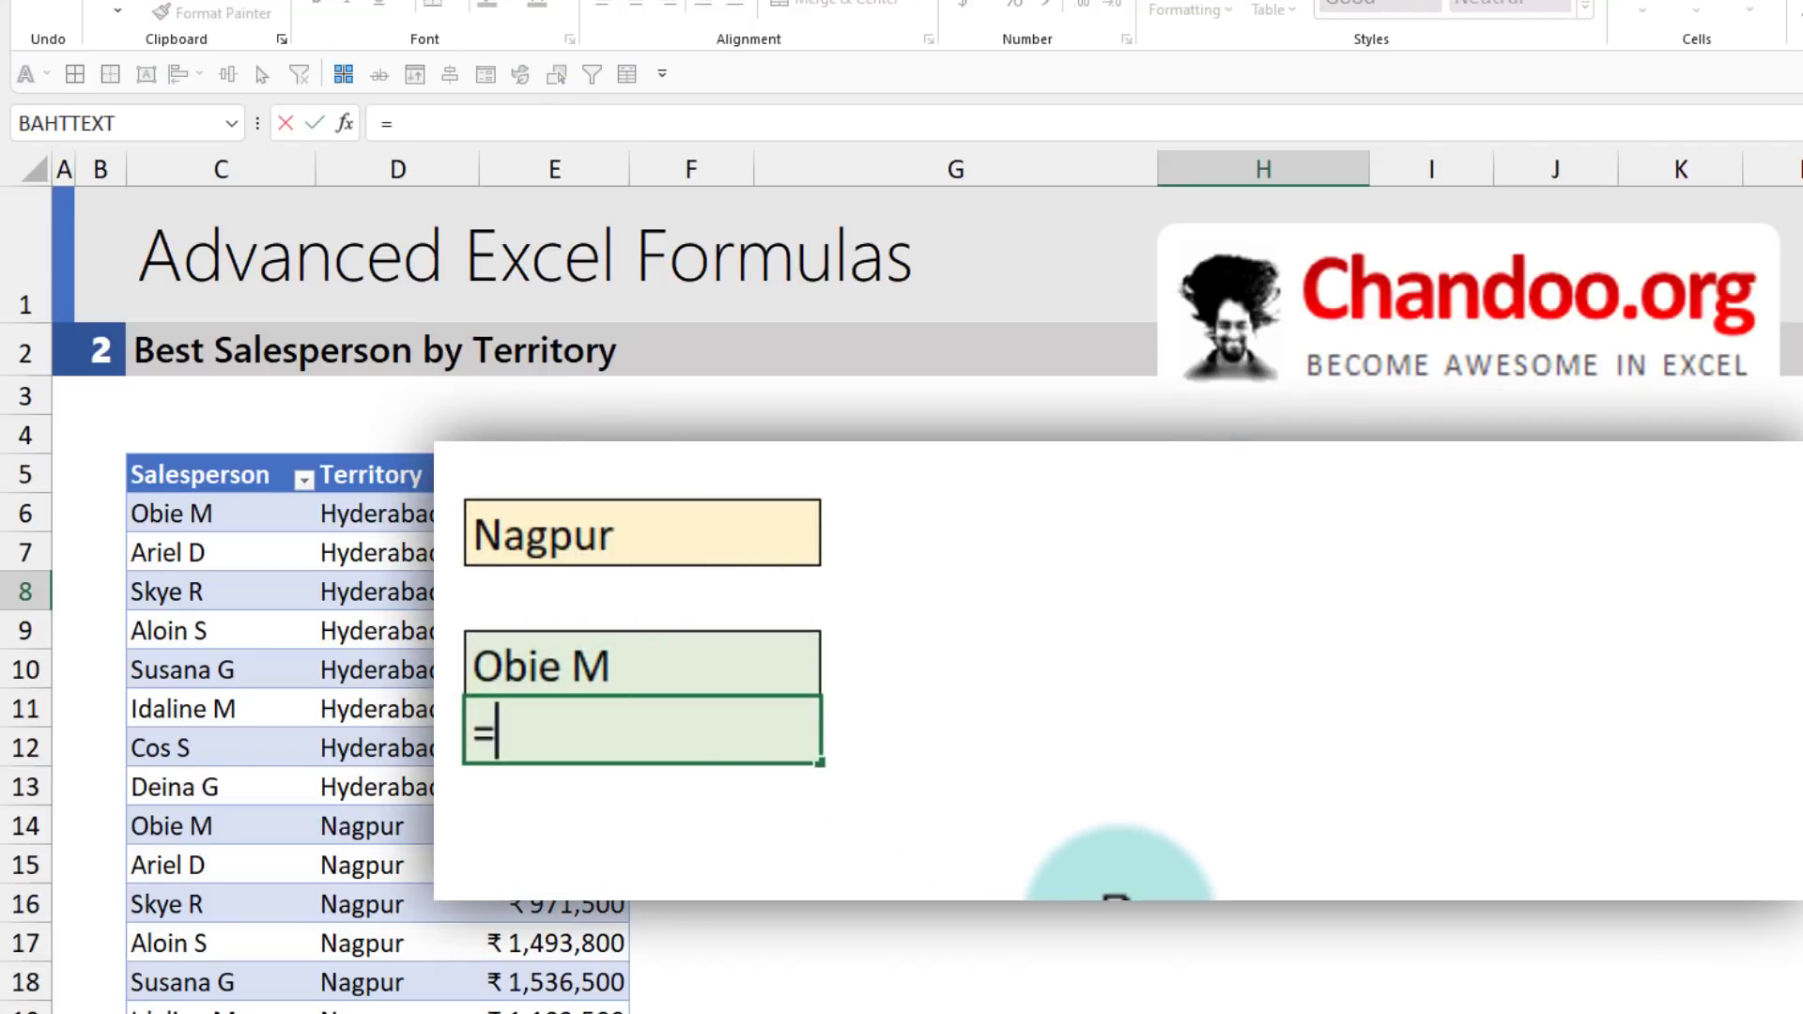
pyautogui.write('sumifs')
pyautogui.press('Tab')
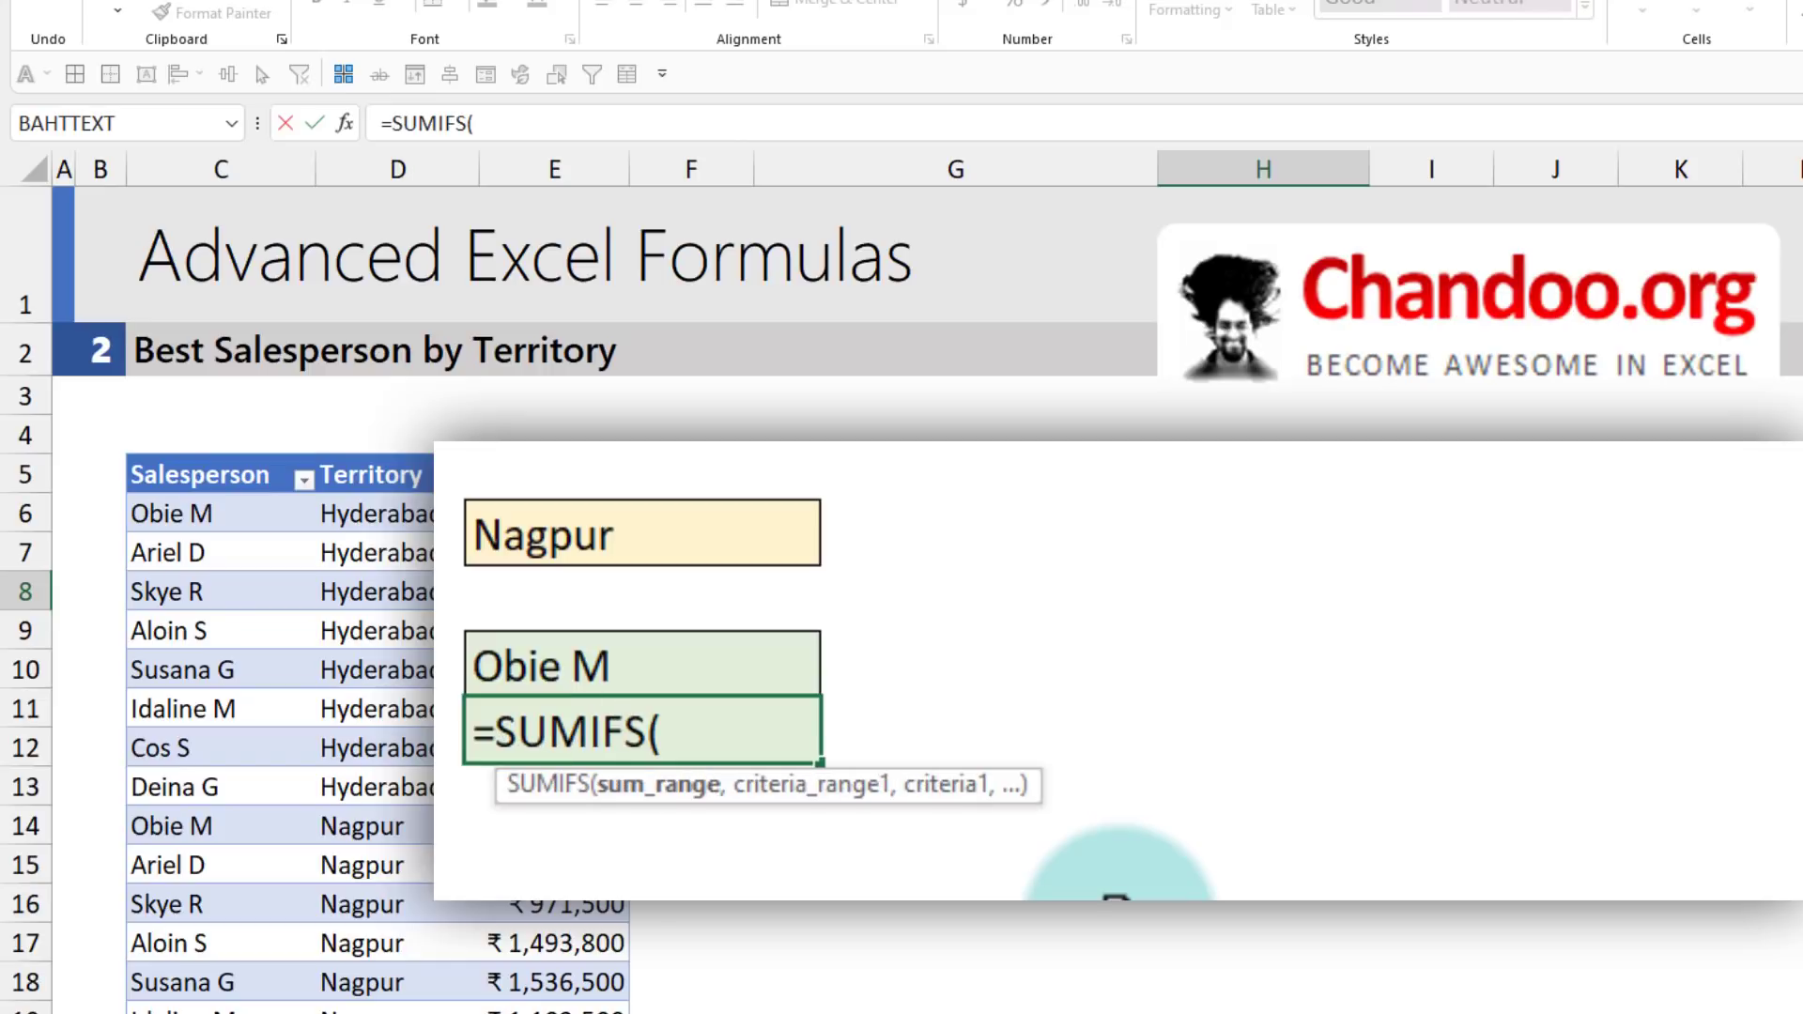
pyautogui.write('sales[Sales], sa')
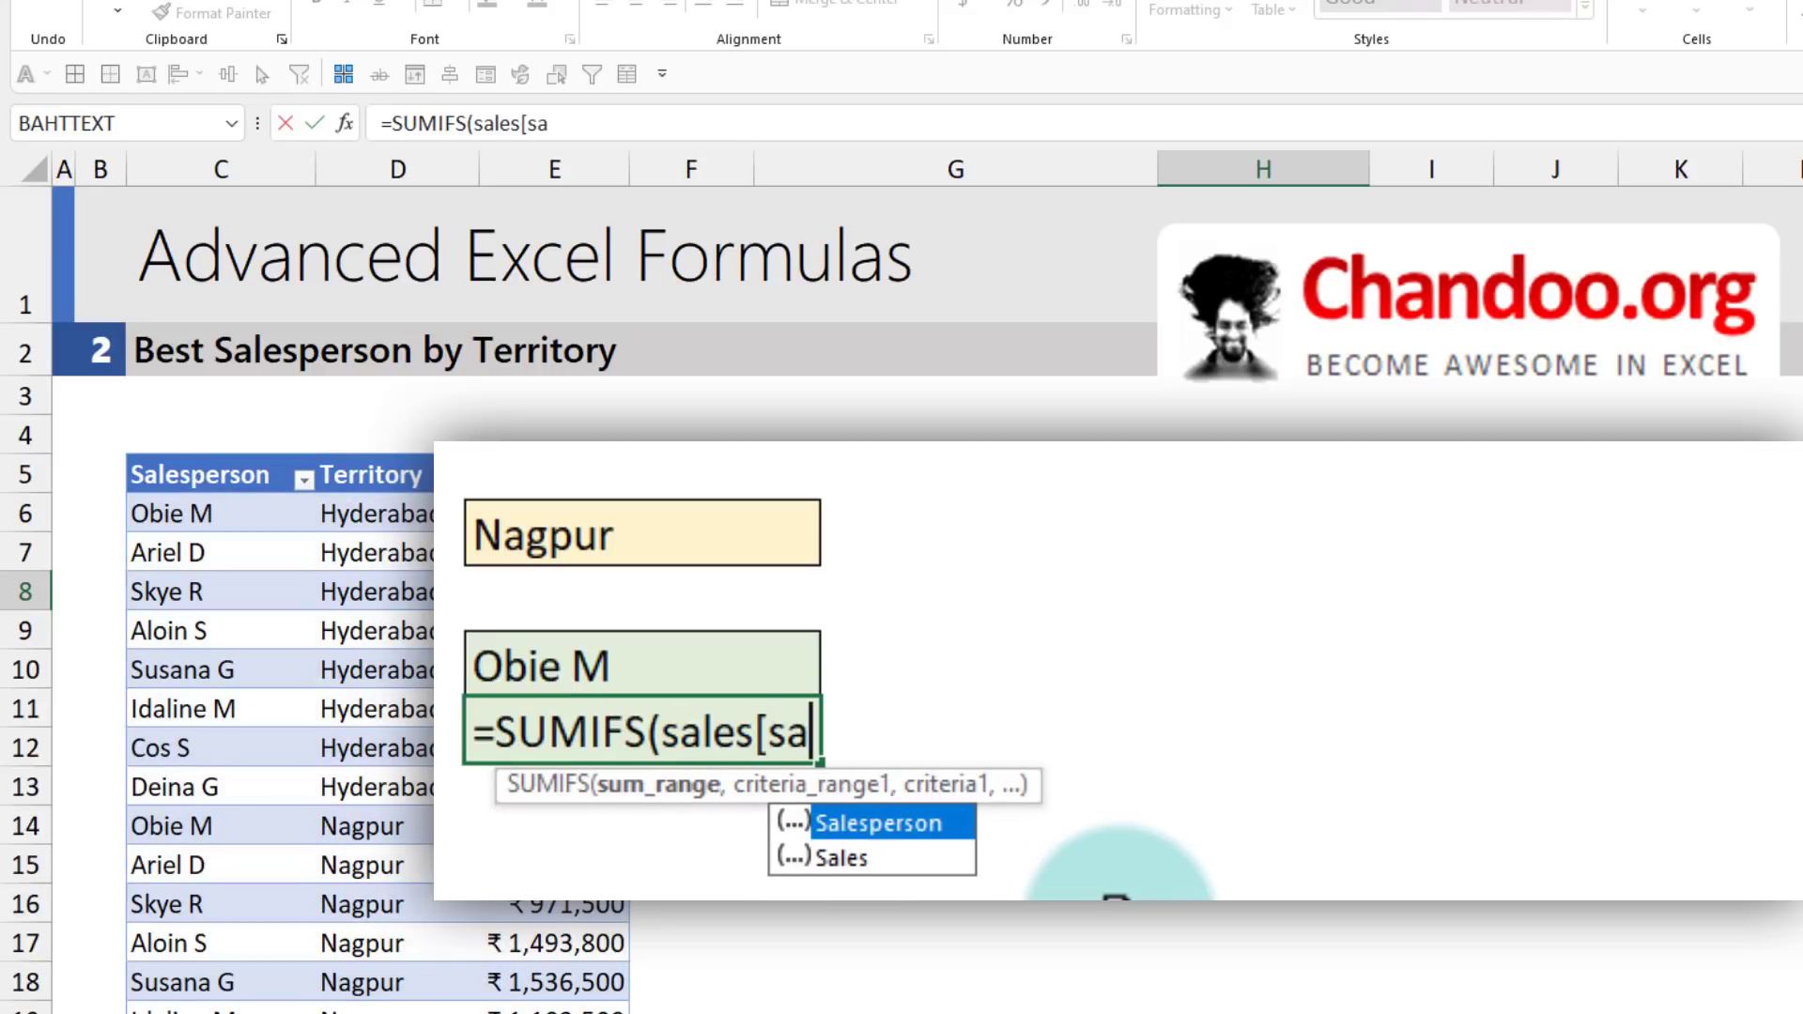
pyautogui.press('Down')
pyautogui.press('Tab')
# - Add sales[Salesperson] as the first criteria range in the H8 SUMIFS formula, with H7 as its criterion
pyautogui.write(', sales[')
pyautogui.doubleClick(1118, 860)
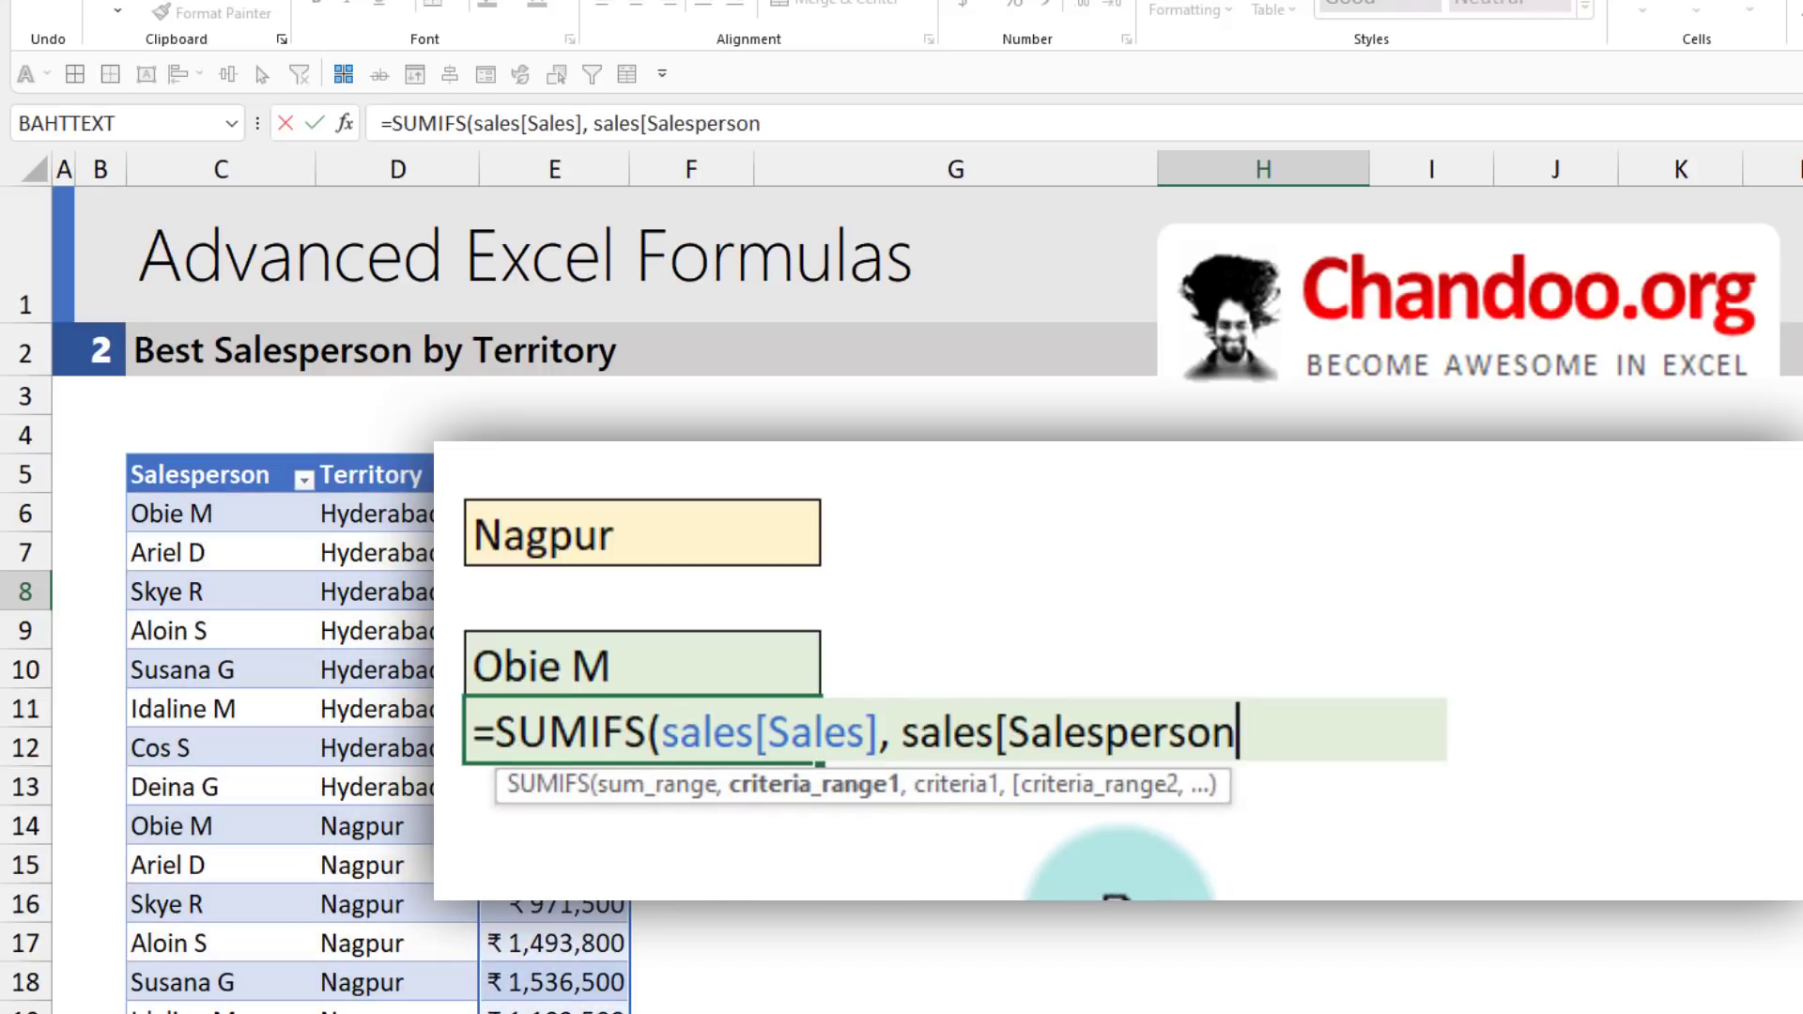
pyautogui.write('],')
pyautogui.click(676, 663)
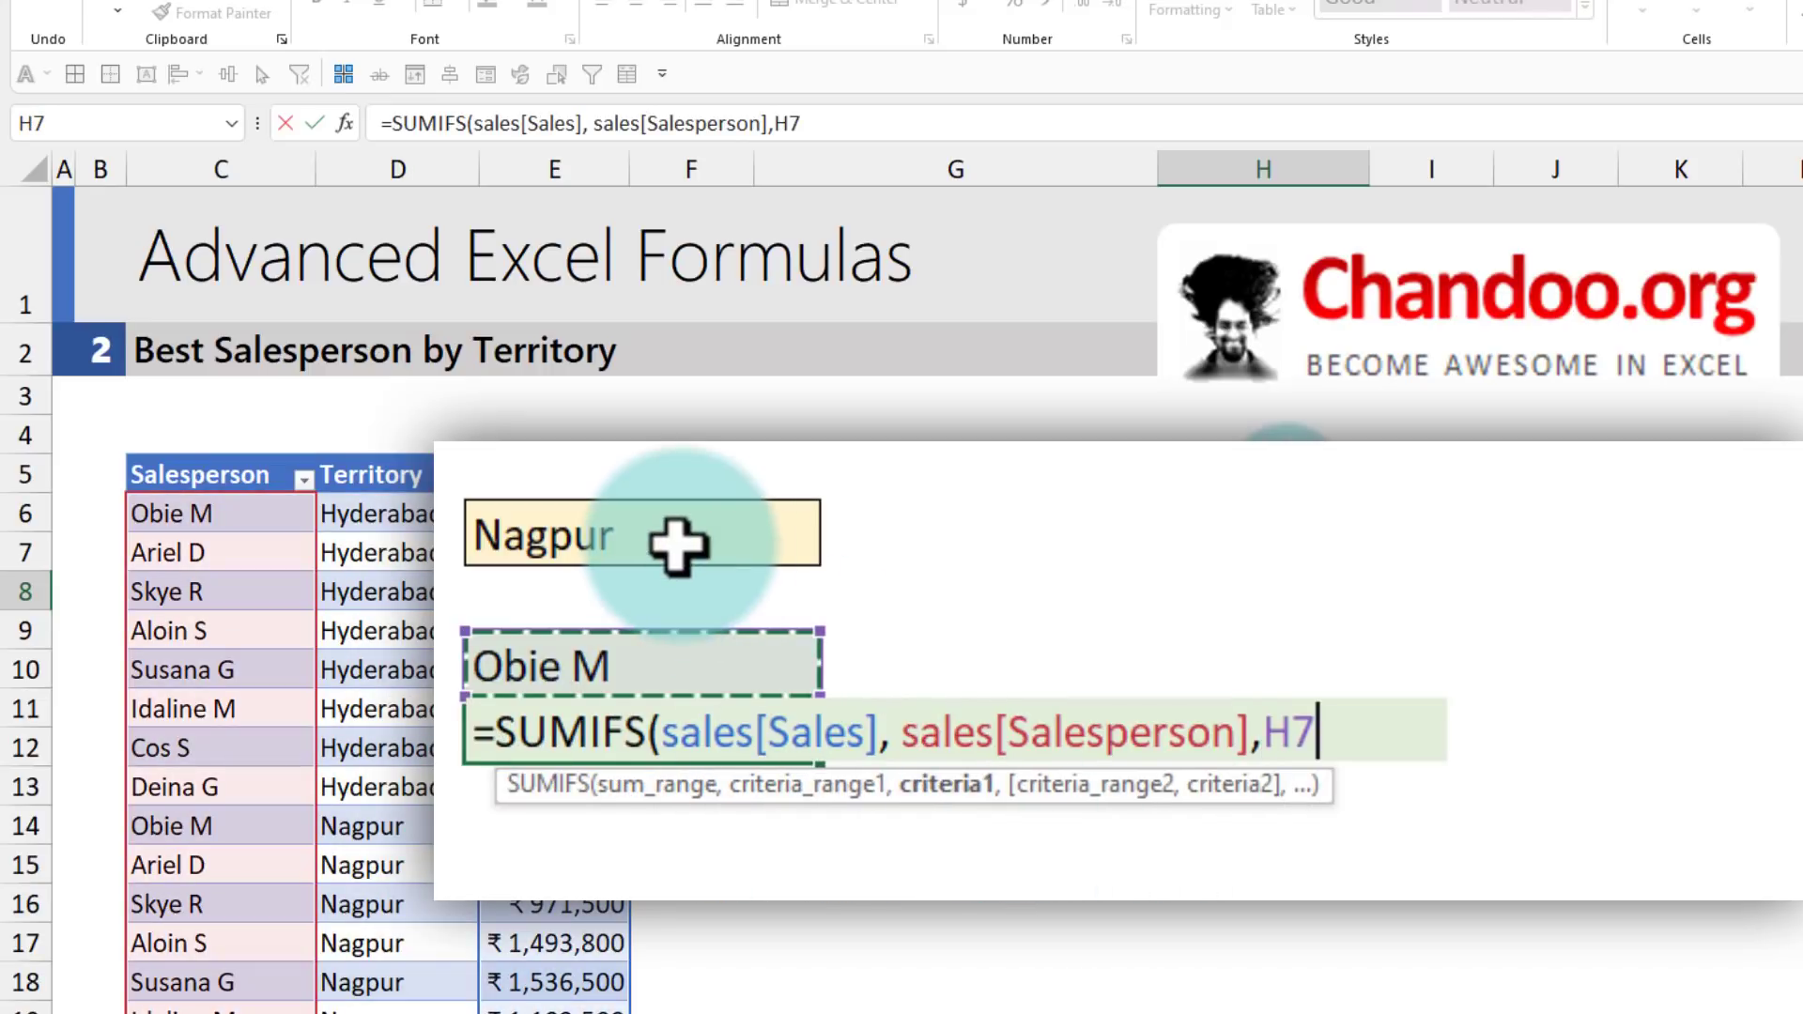
# - Add sales[Territory] matched to H5 as the second SUMIFS criterion in H8 and enter the formula
pyautogui.write(',sales[te')
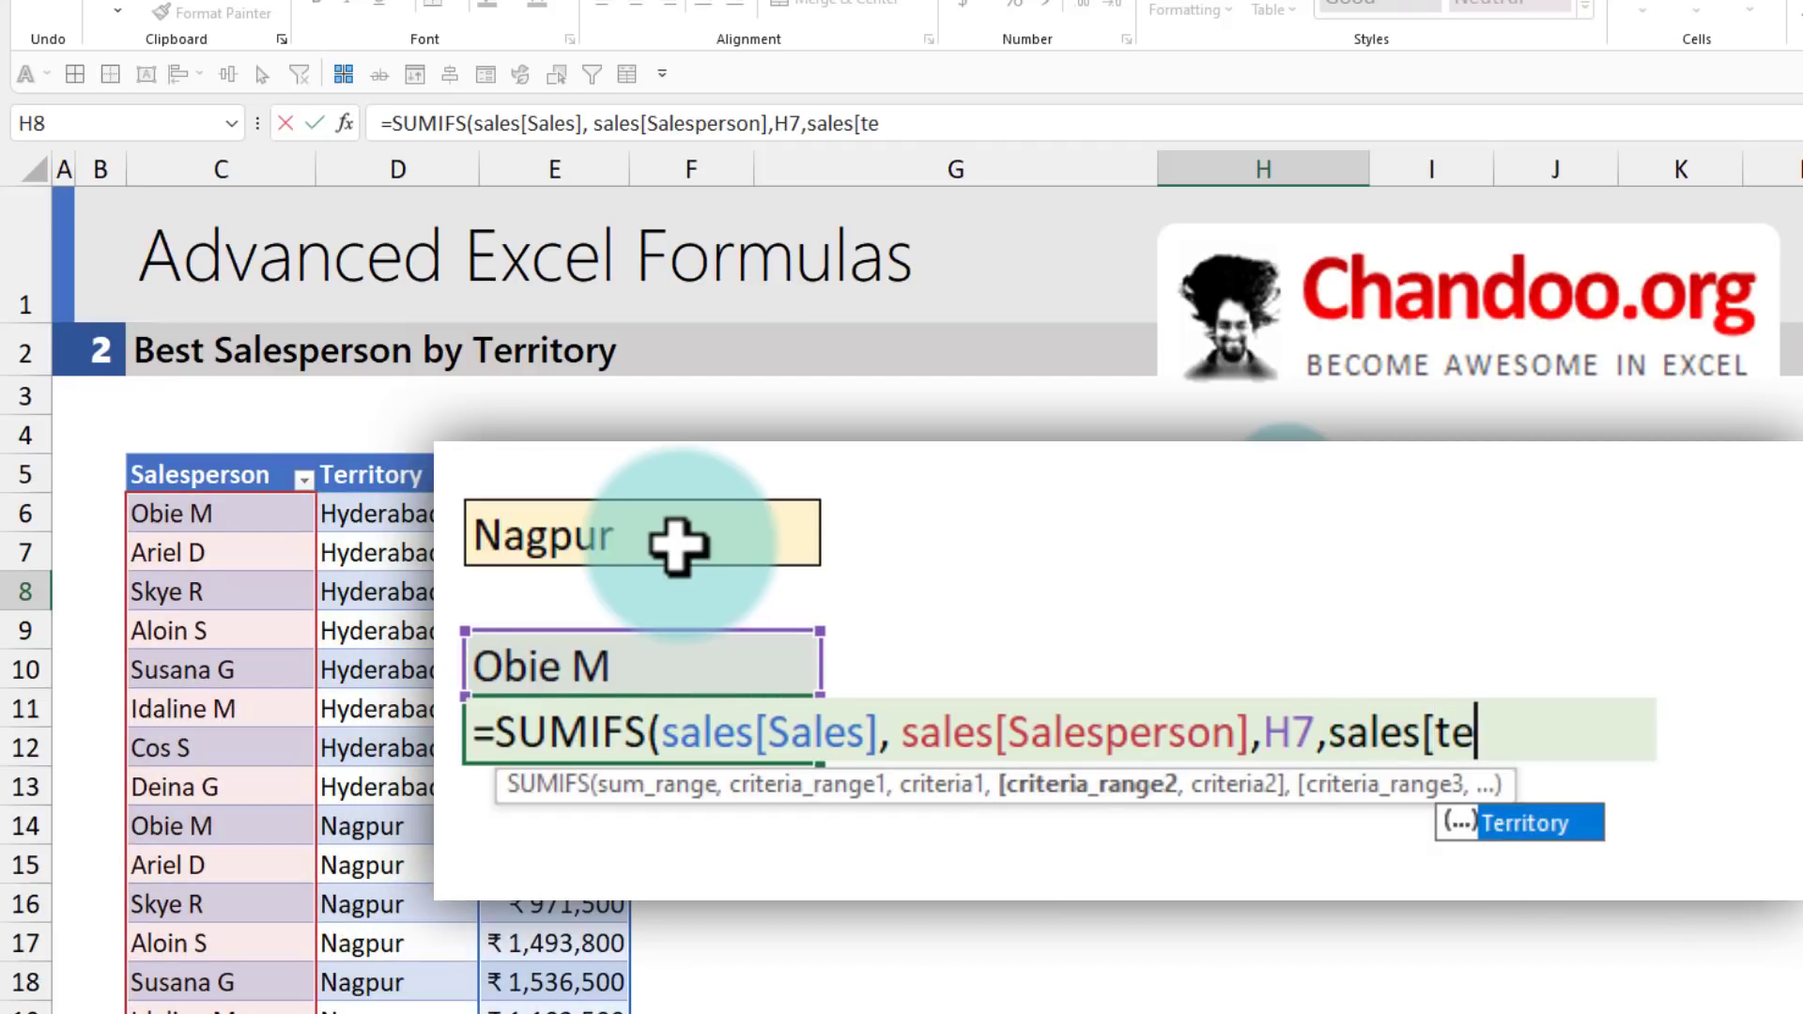
pyautogui.press('Tab')
pyautogui.write('],')
pyautogui.click(678, 544)
pyautogui.hotkey('ctrl', 'Return')
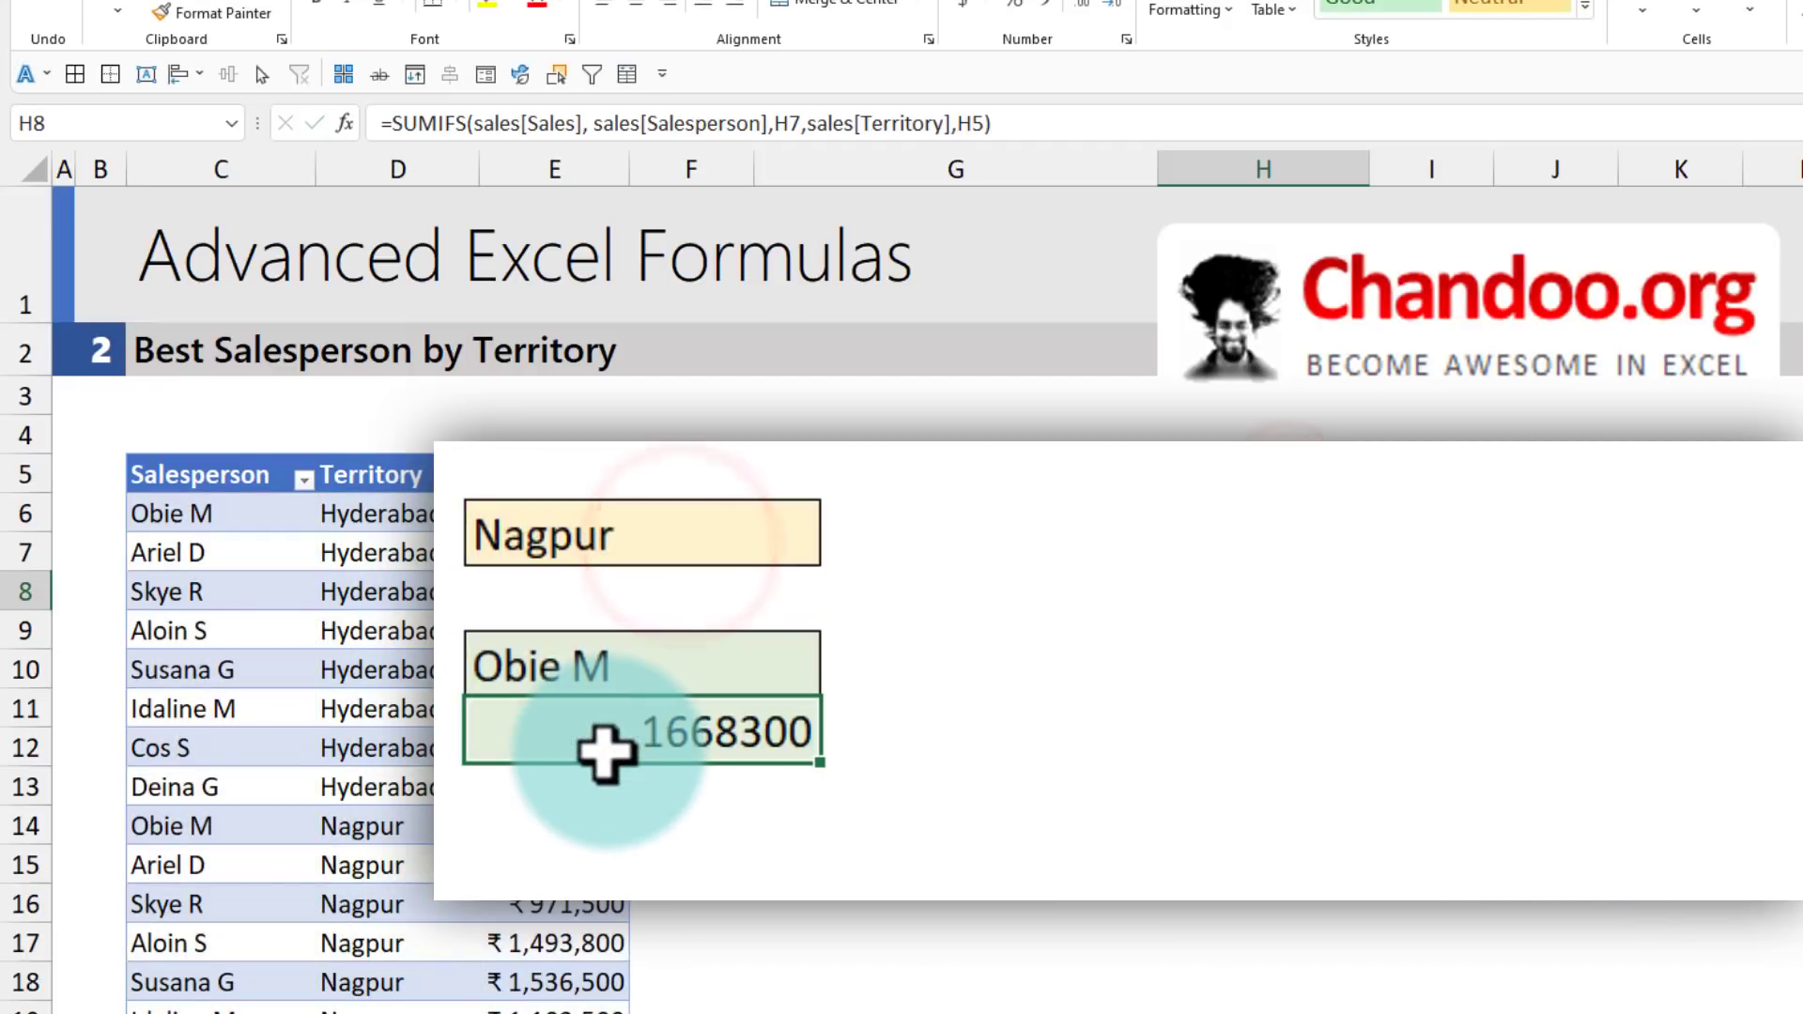
pyautogui.click(606, 752)
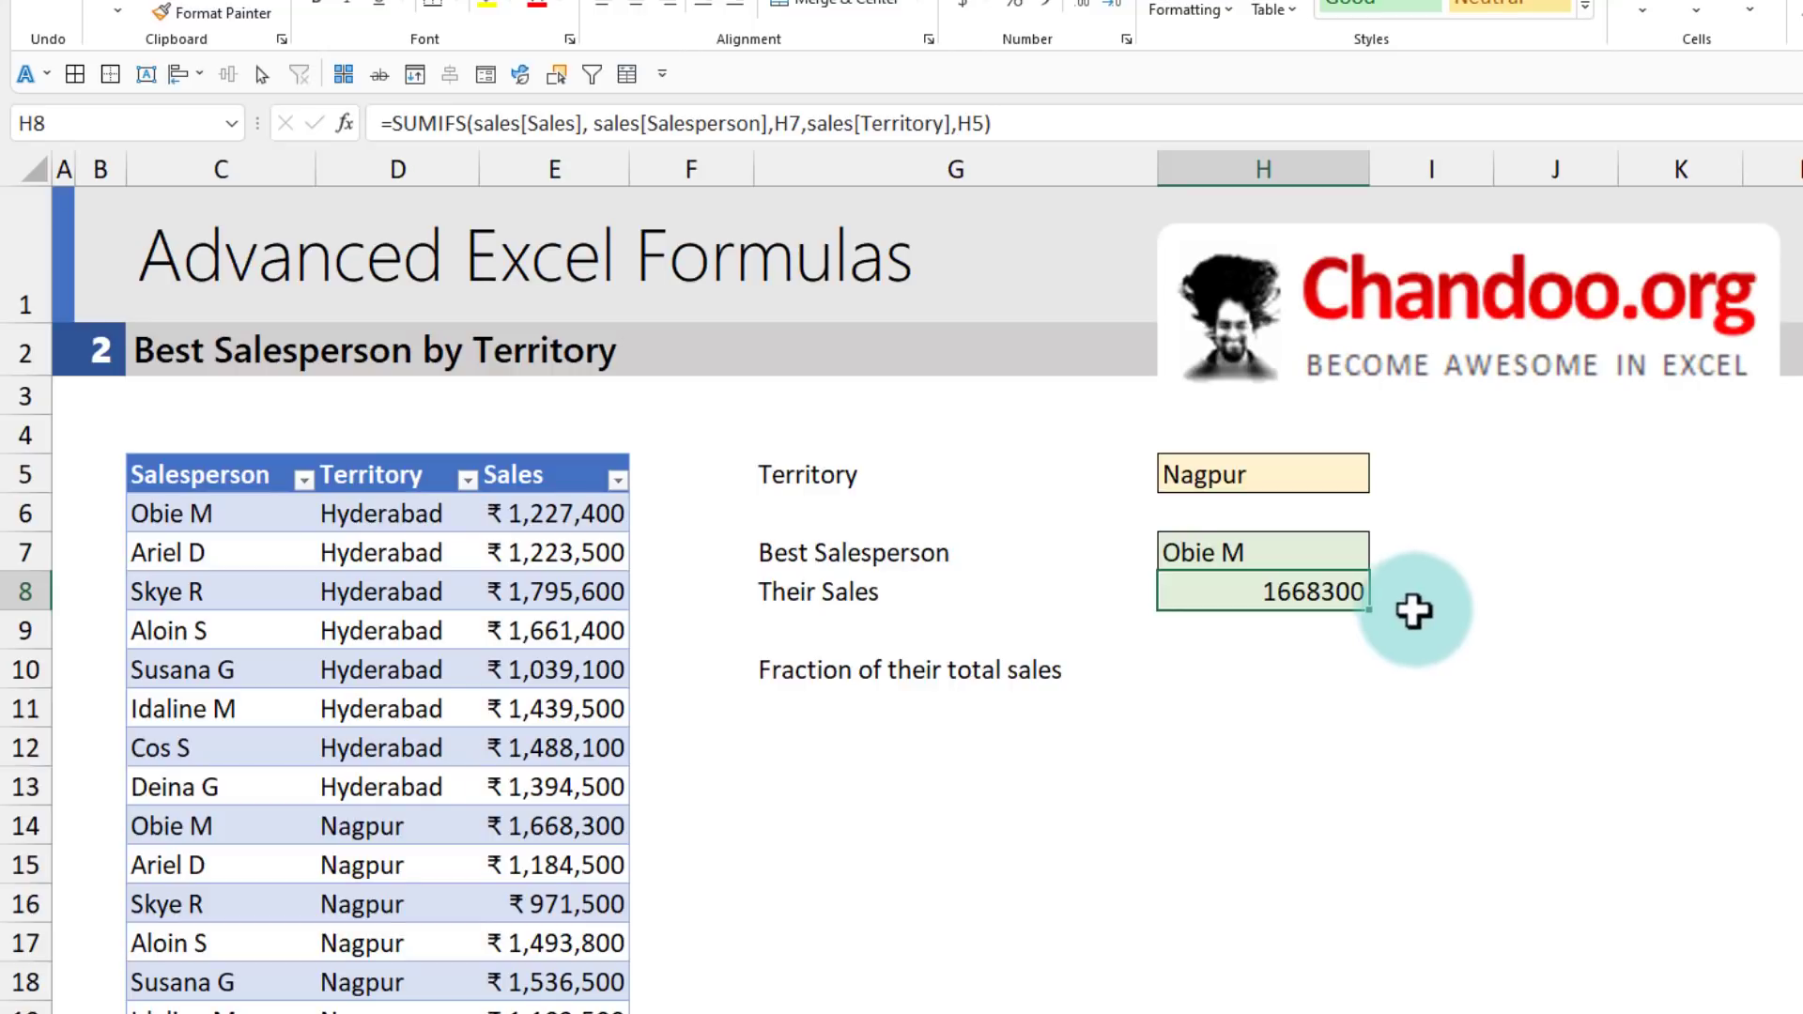
# - Compare the best salesperson and sales results in H7 and H8 with the matching Nagpur row in the sales table
pyautogui.click(1212, 559)
pyautogui.click(1232, 596)
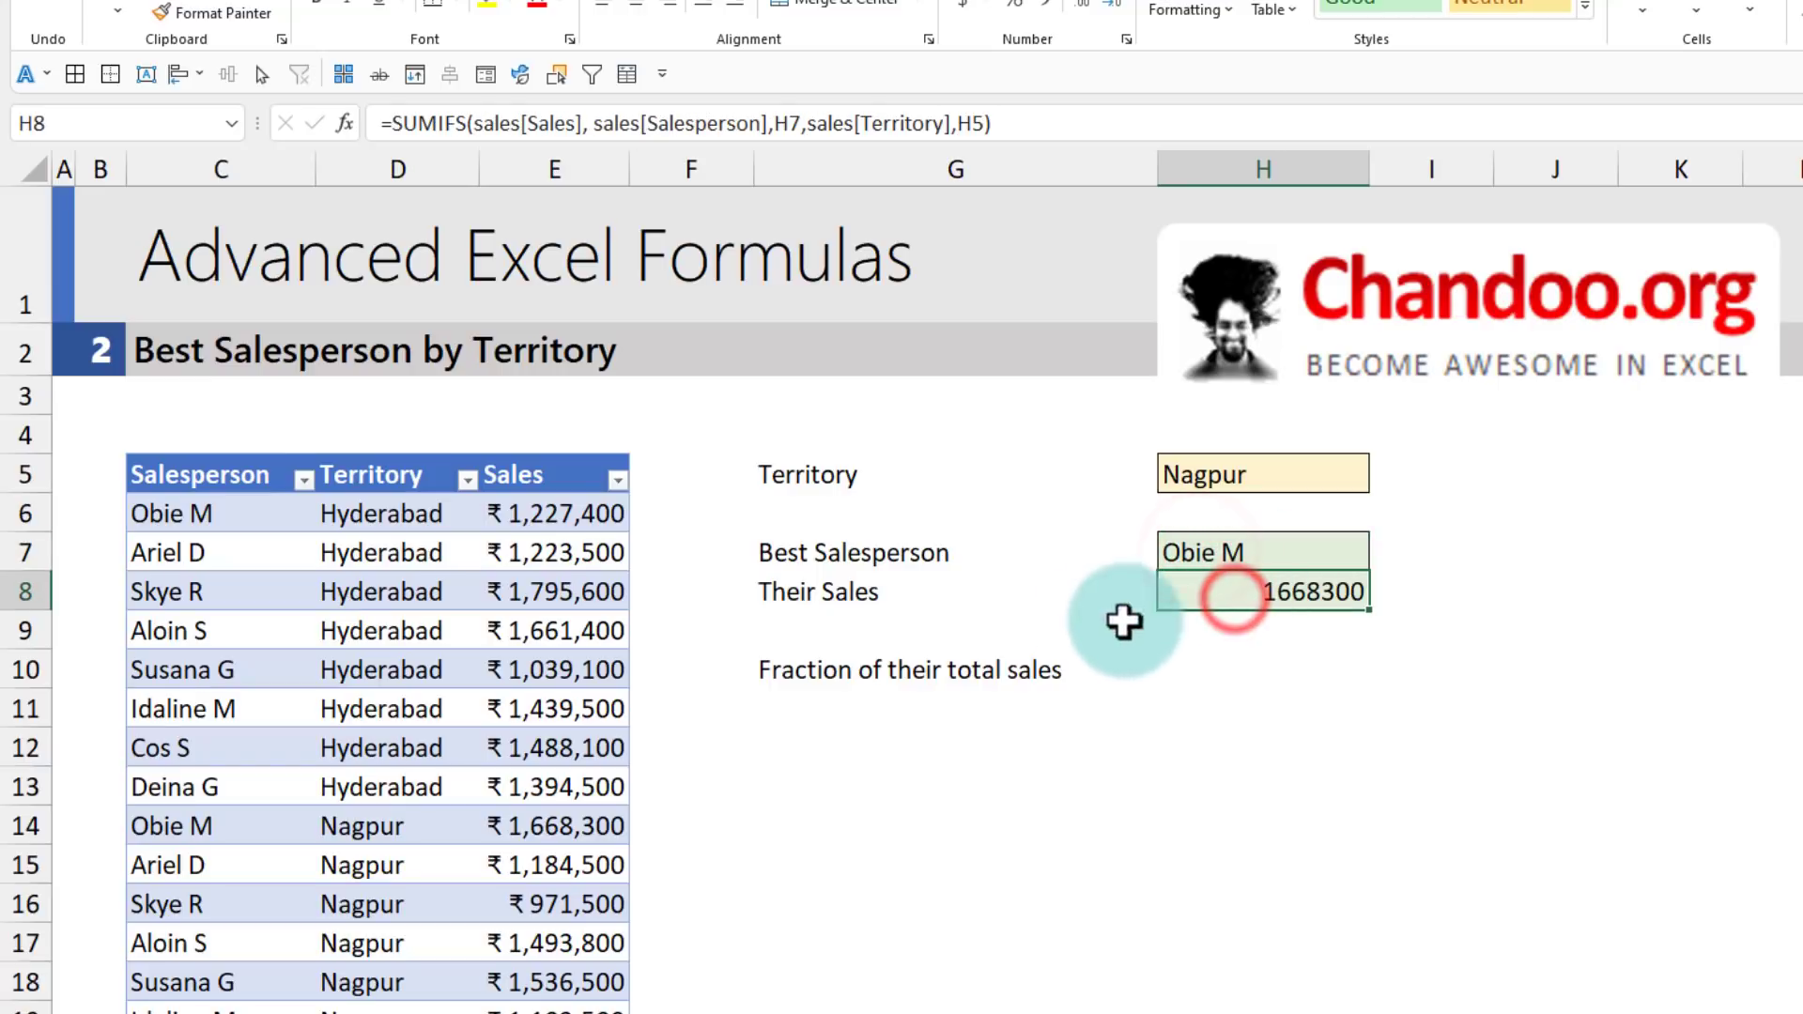
pyautogui.scroll(-2, 742, 697)
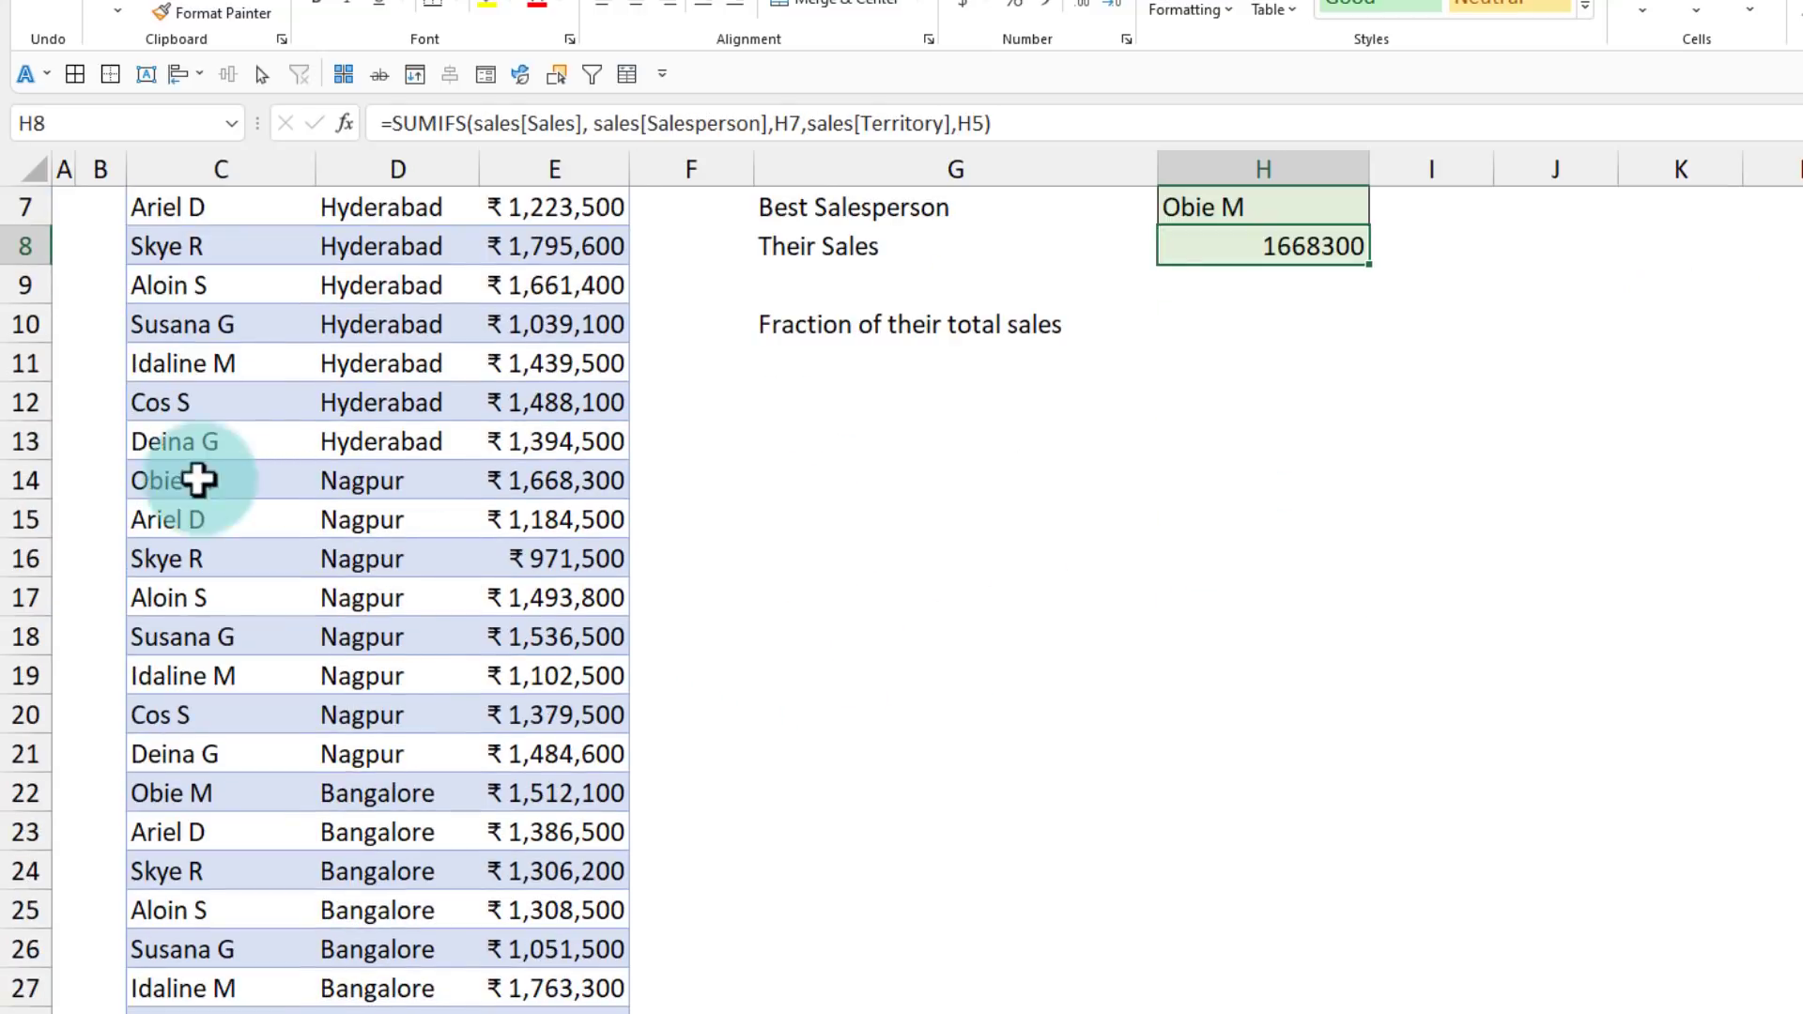
pyautogui.moveTo(183, 479); pyautogui.dragTo(566, 490)
pyautogui.click(566, 490)
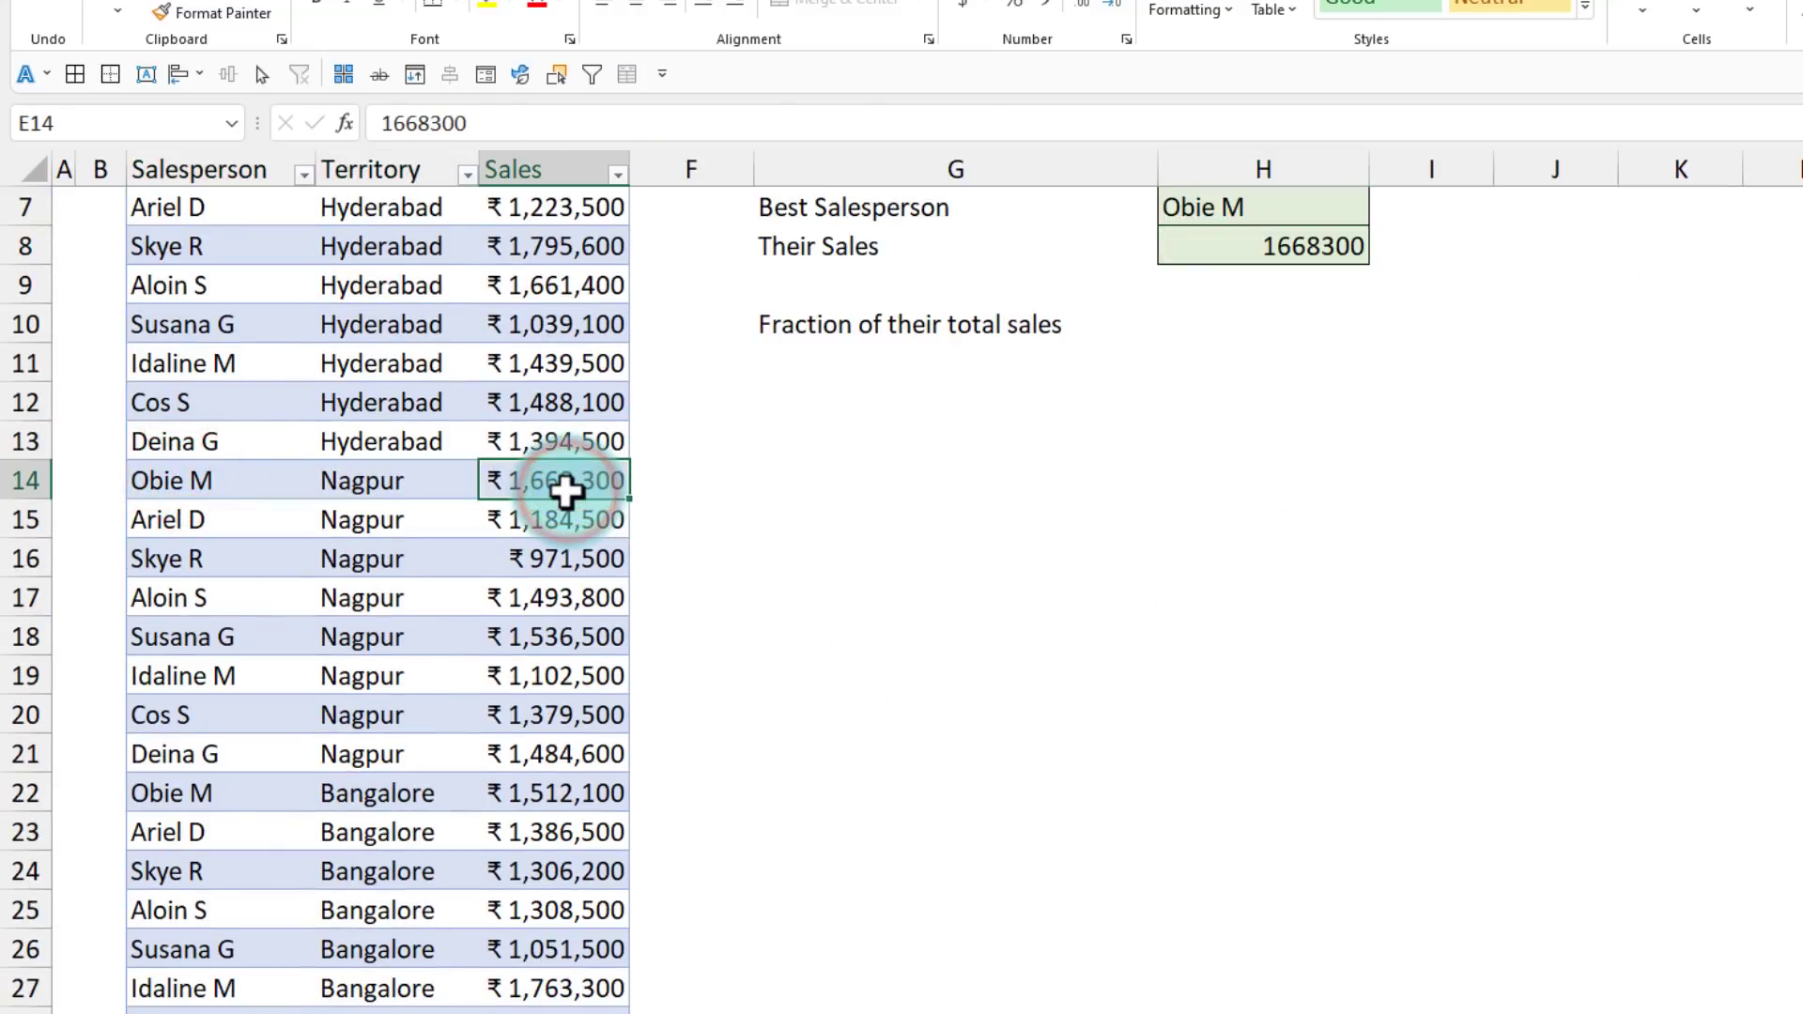
pyautogui.scroll(2, 566, 490)
# - Filter the sales table's Territory column to Nagpur only and examine the sales figures
pyautogui.click(467, 479)
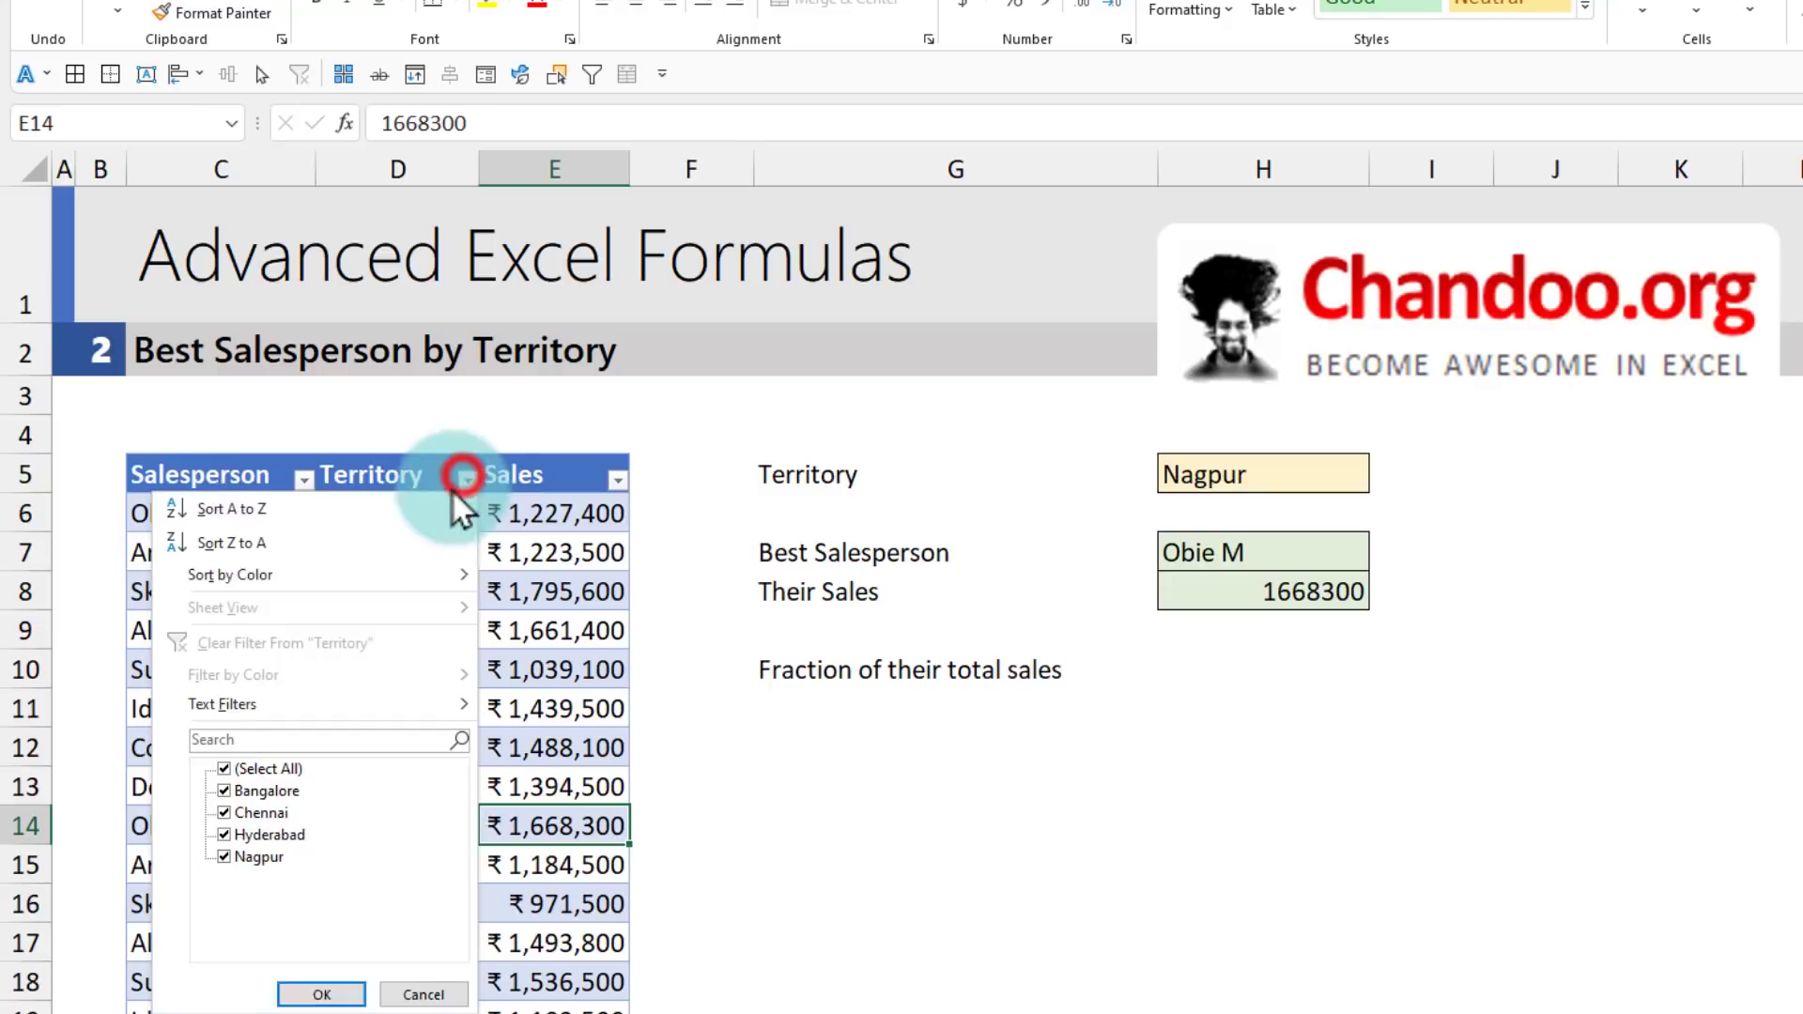
pyautogui.click(268, 768)
pyautogui.click(224, 857)
pyautogui.click(321, 994)
pyautogui.moveTo(563, 514); pyautogui.dragTo(561, 785)
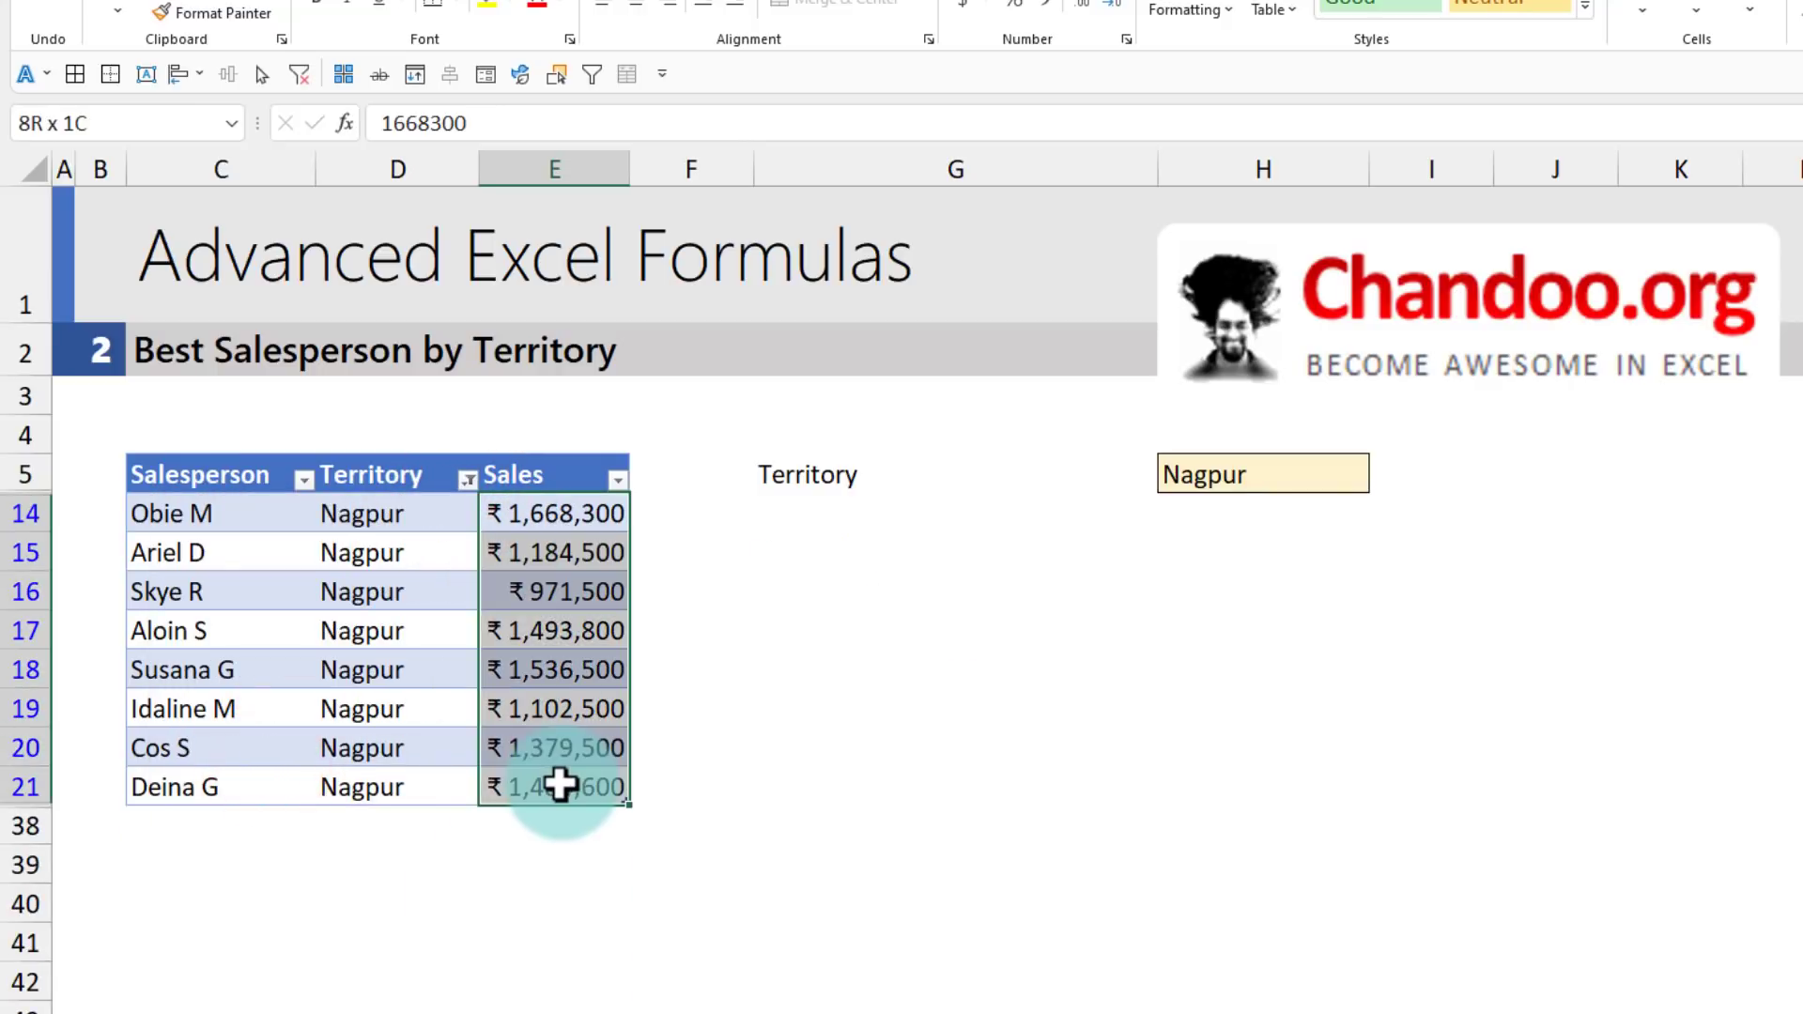
pyautogui.click(563, 513)
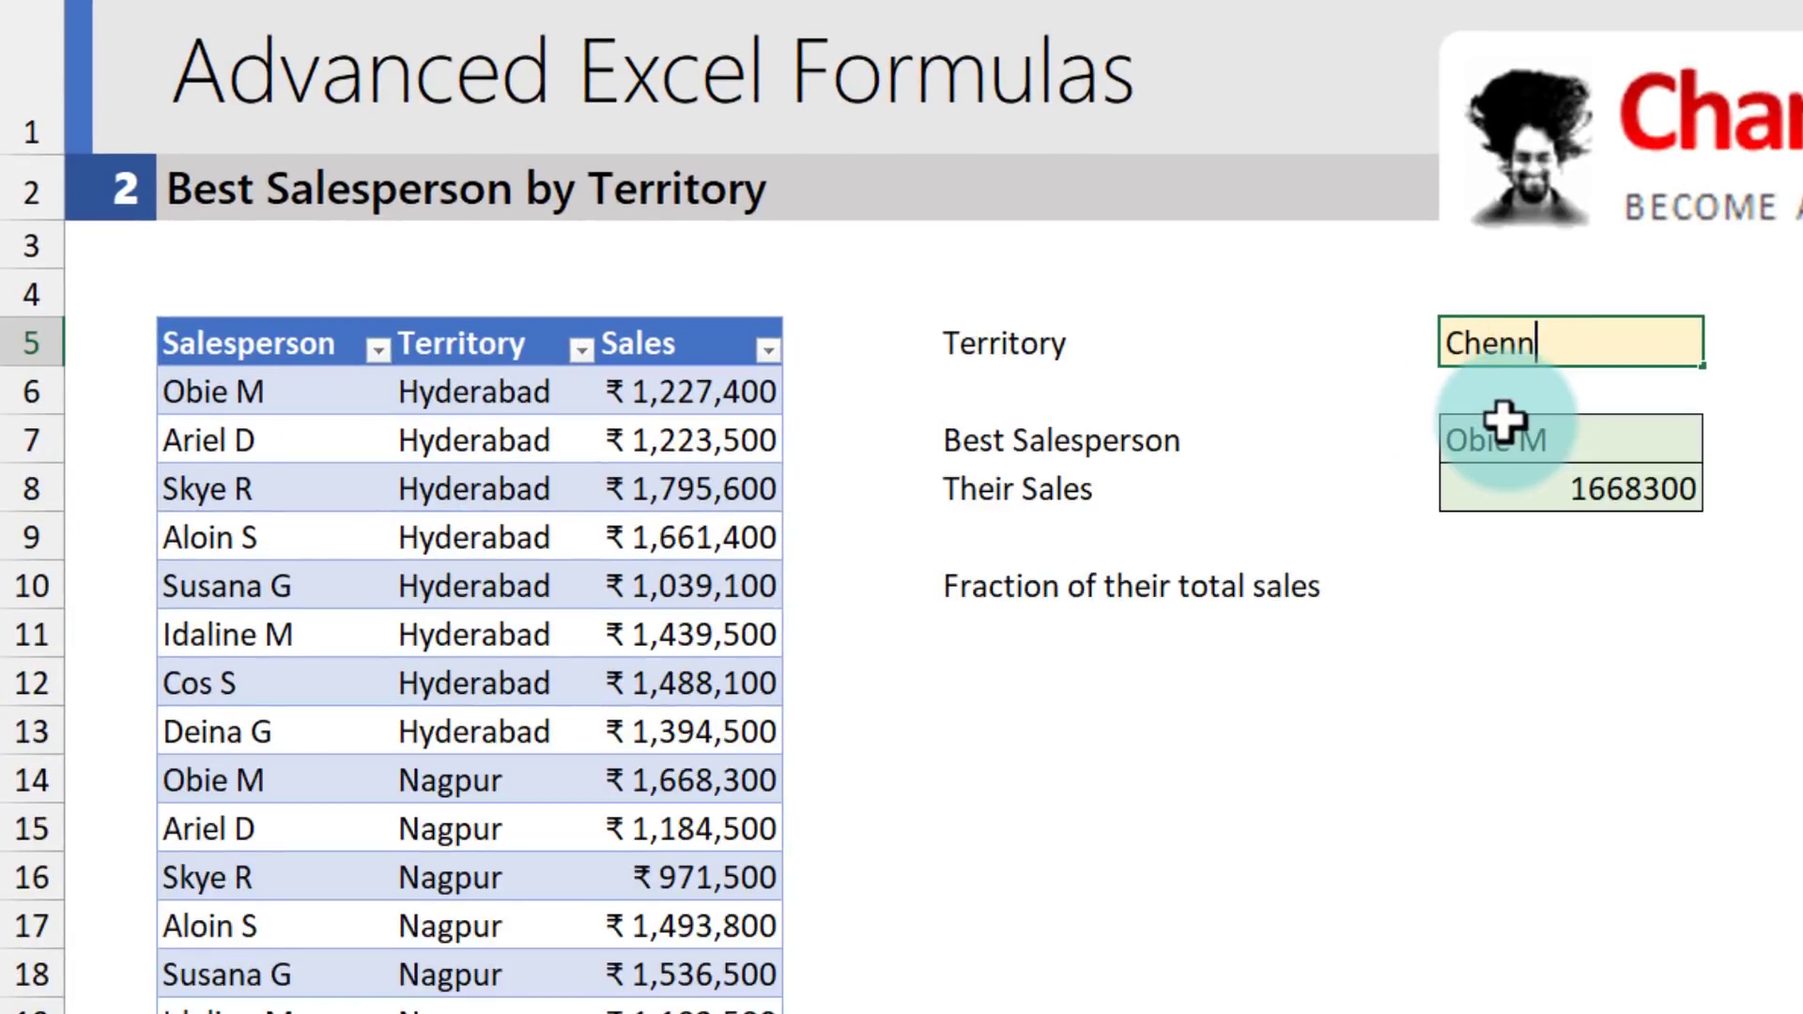
# - Set the territory in H5 to Chennai and check the Best Salesperson and Their Sales results
pyautogui.click(1608, 449)
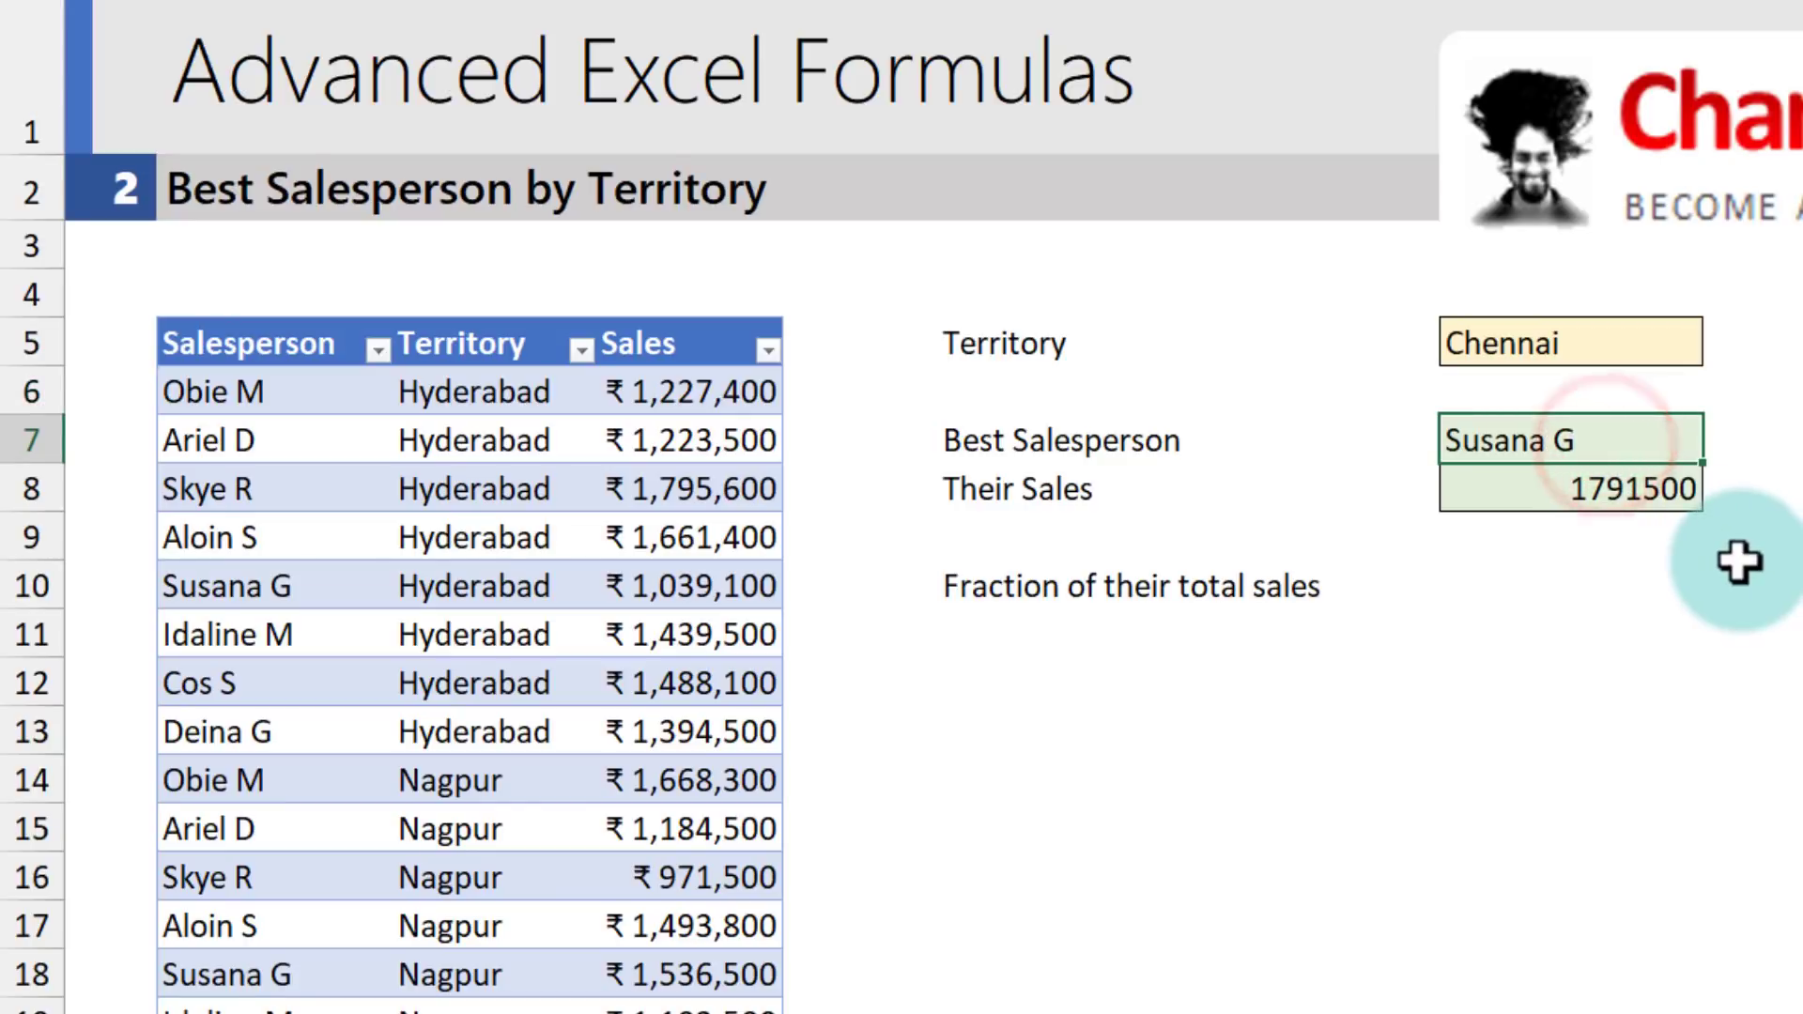
pyautogui.click(1622, 501)
# - Begin a SUMIFS formula in the Fraction of their total sales cell H10 with sales[Sales] as the sum range
pyautogui.click(1562, 586)
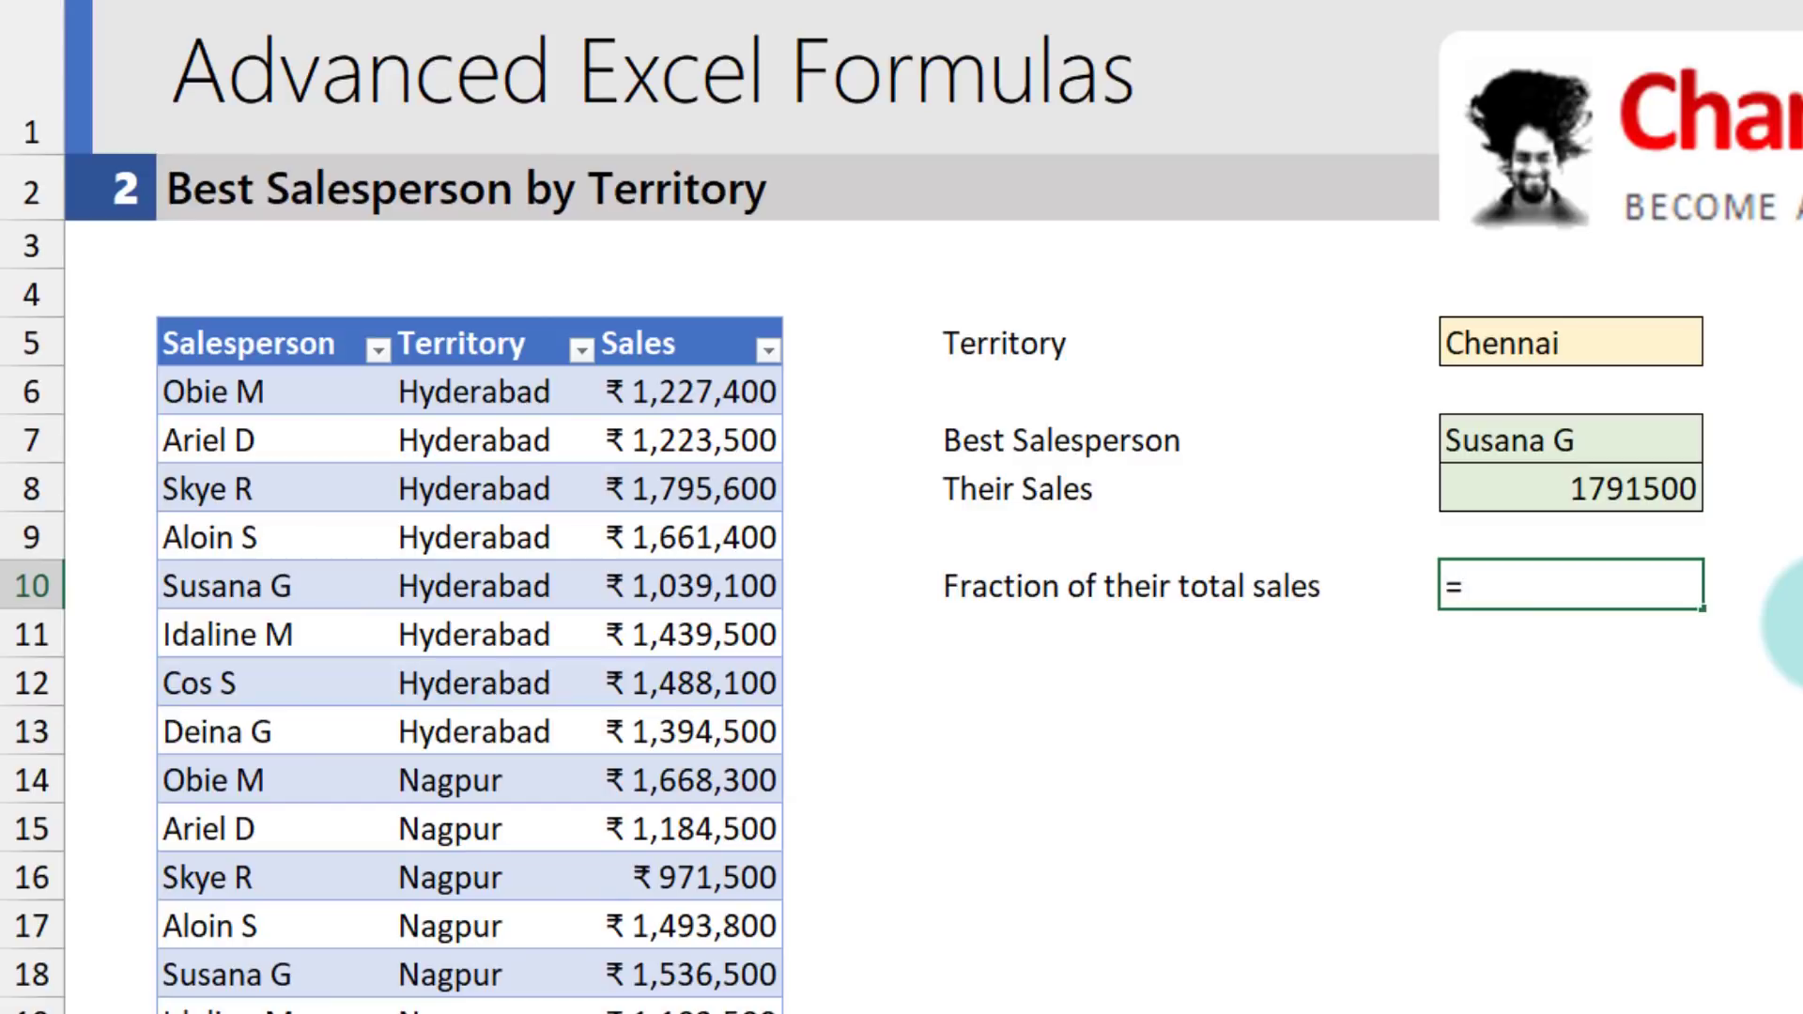
pyautogui.write('=')
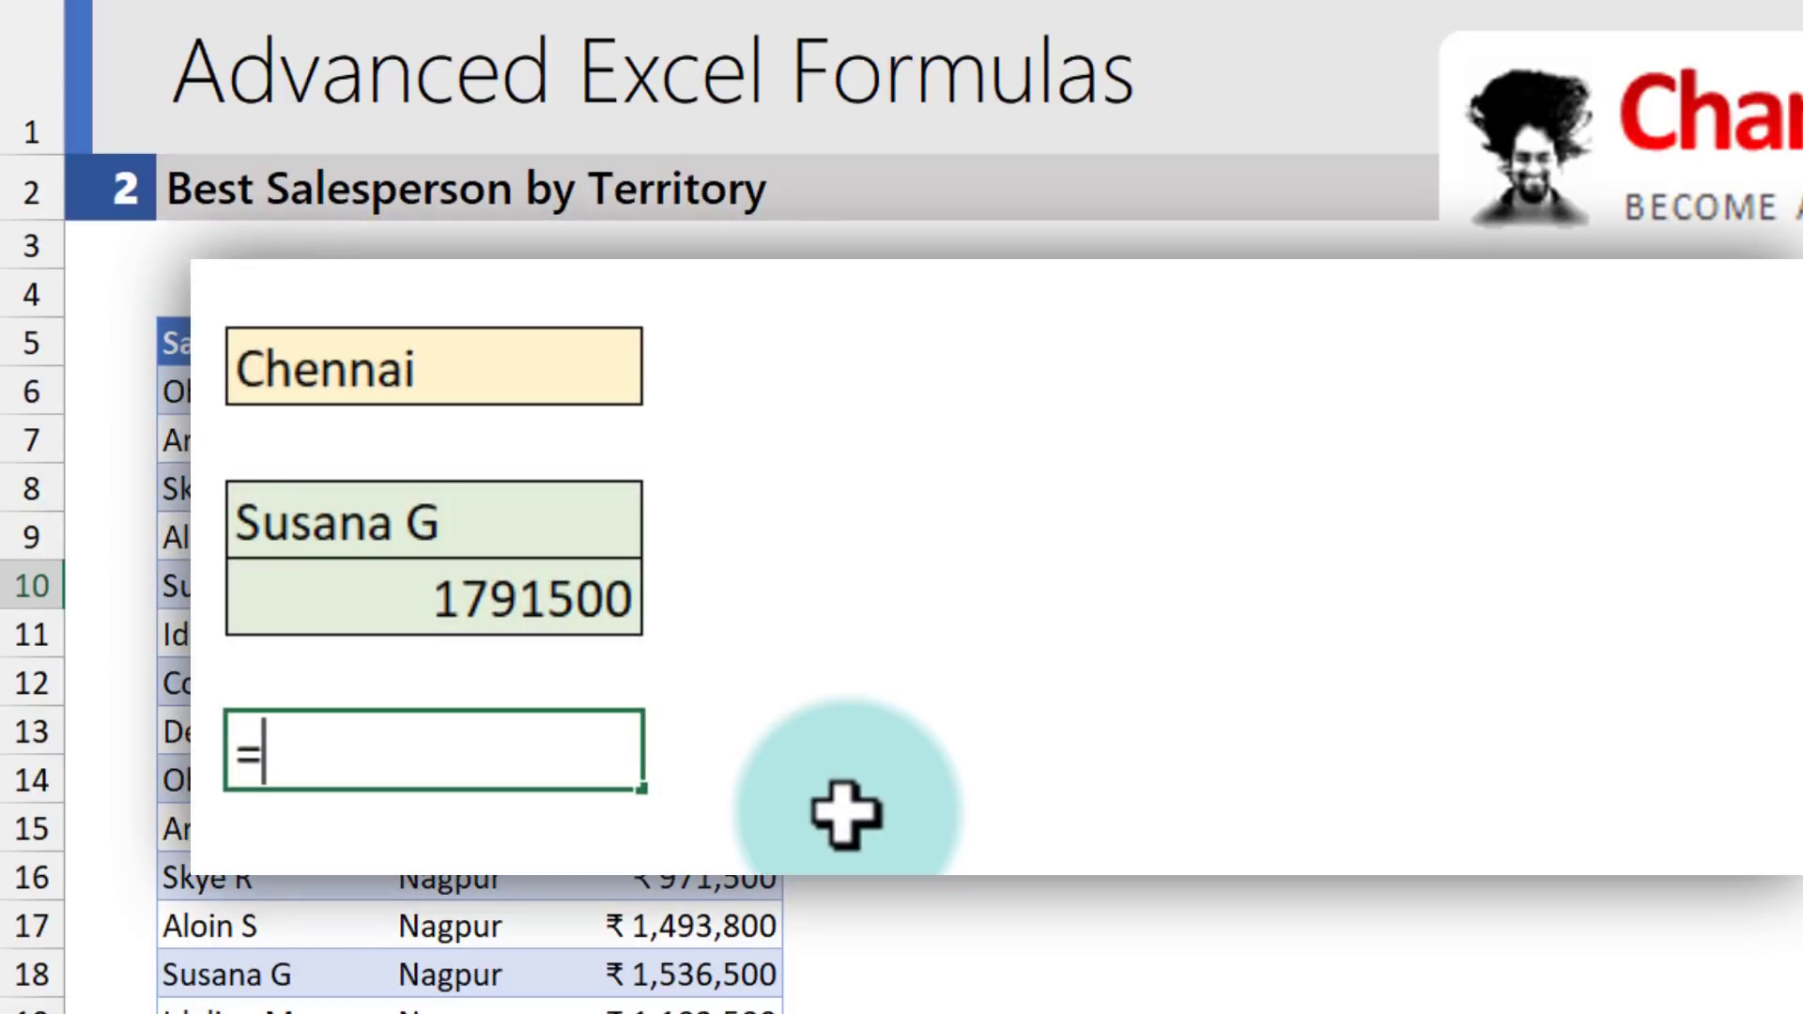
pyautogui.write('sumifs')
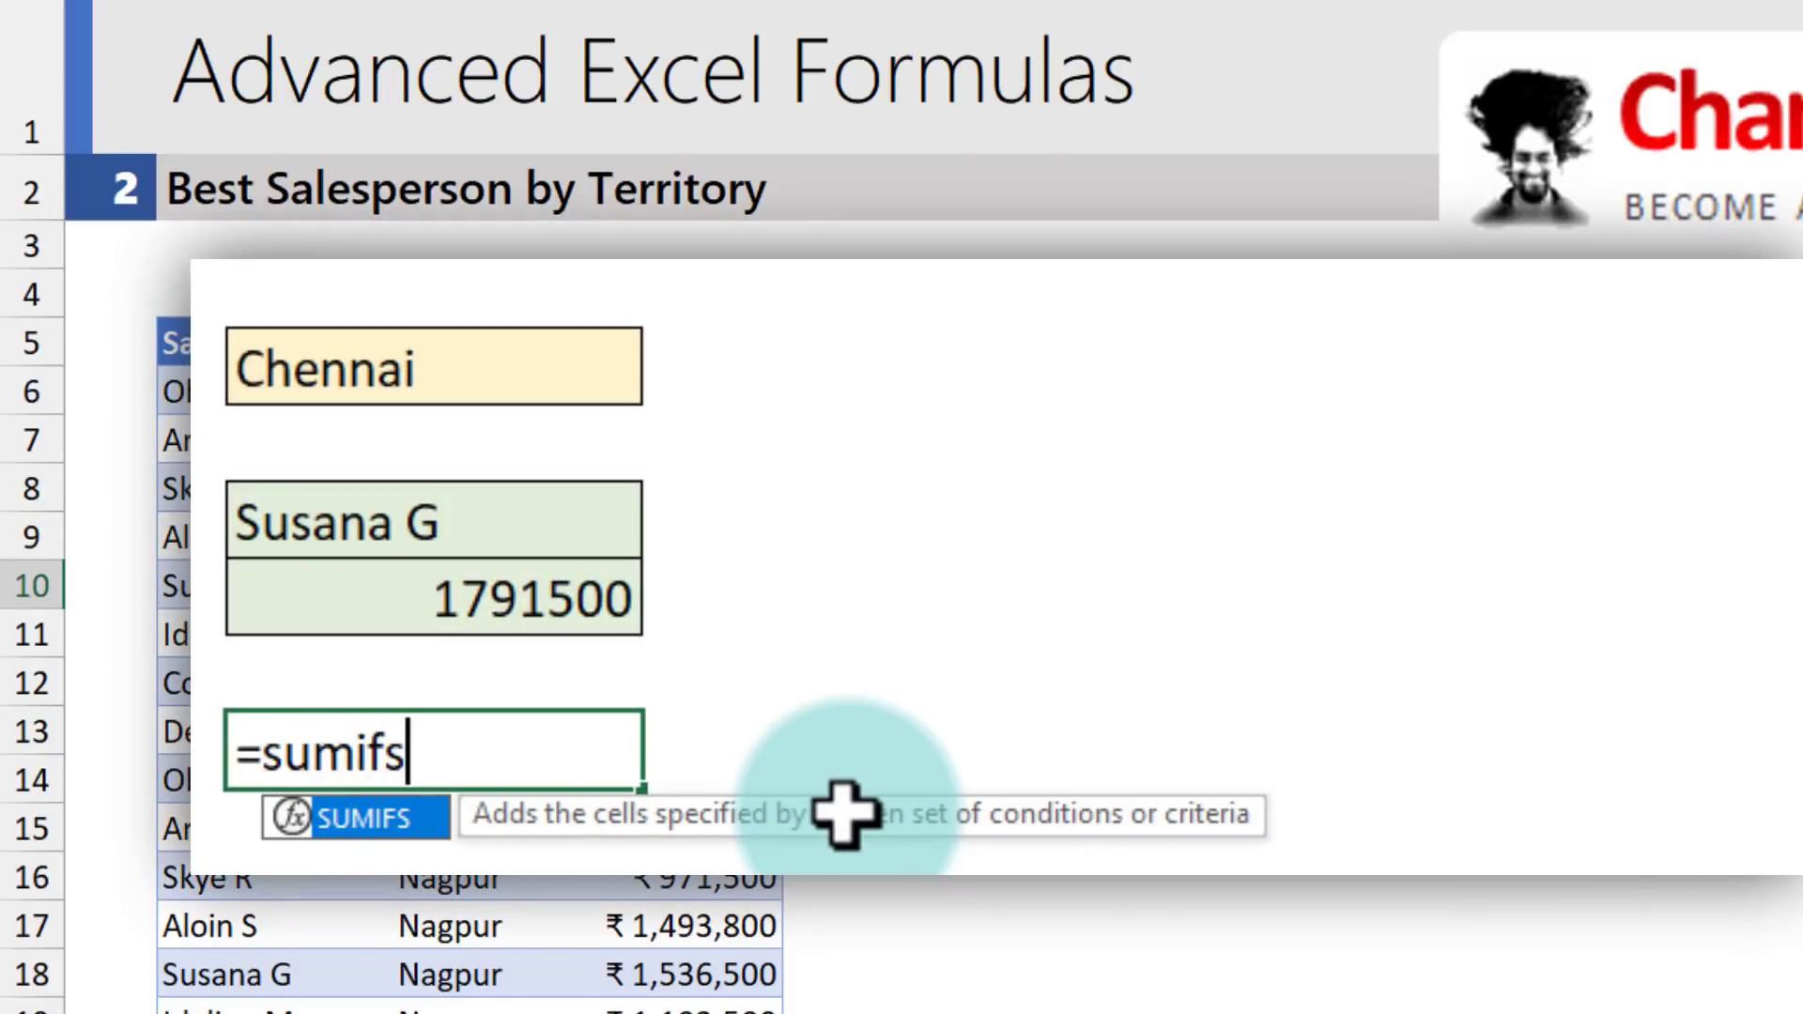
pyautogui.press('Tab')
pyautogui.write('sales[')
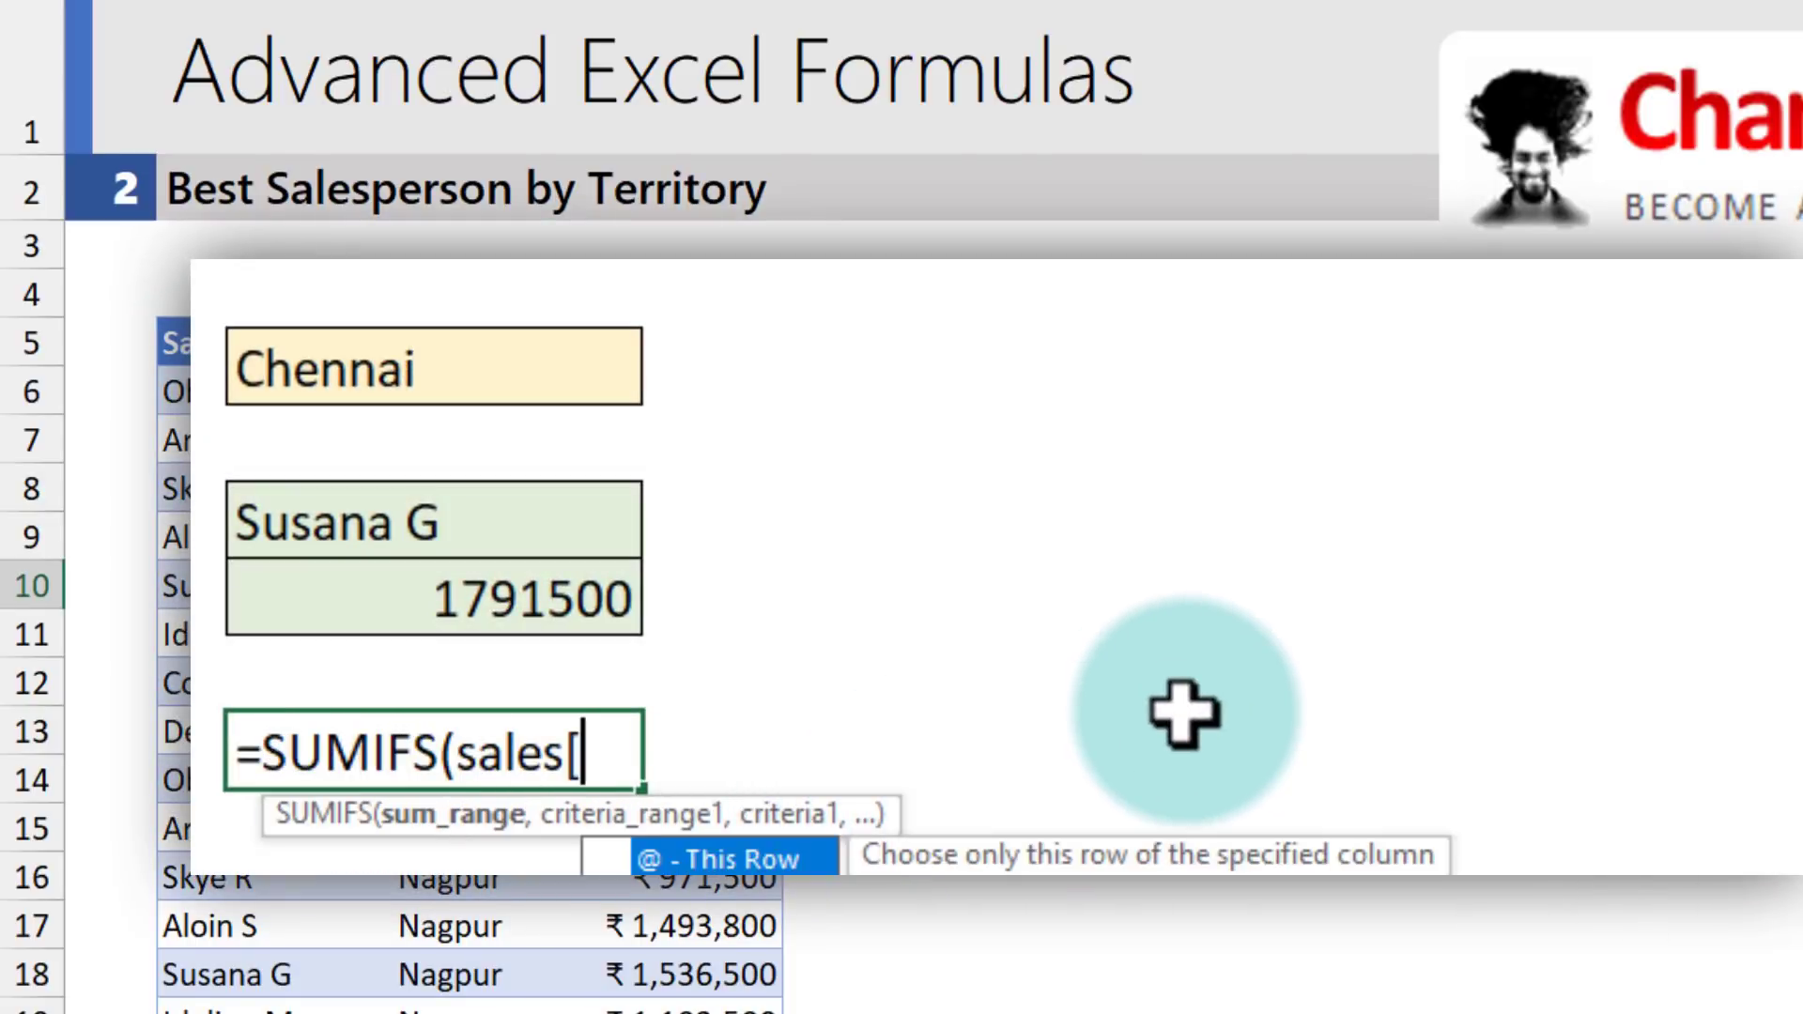
pyautogui.write('sales], sales[')
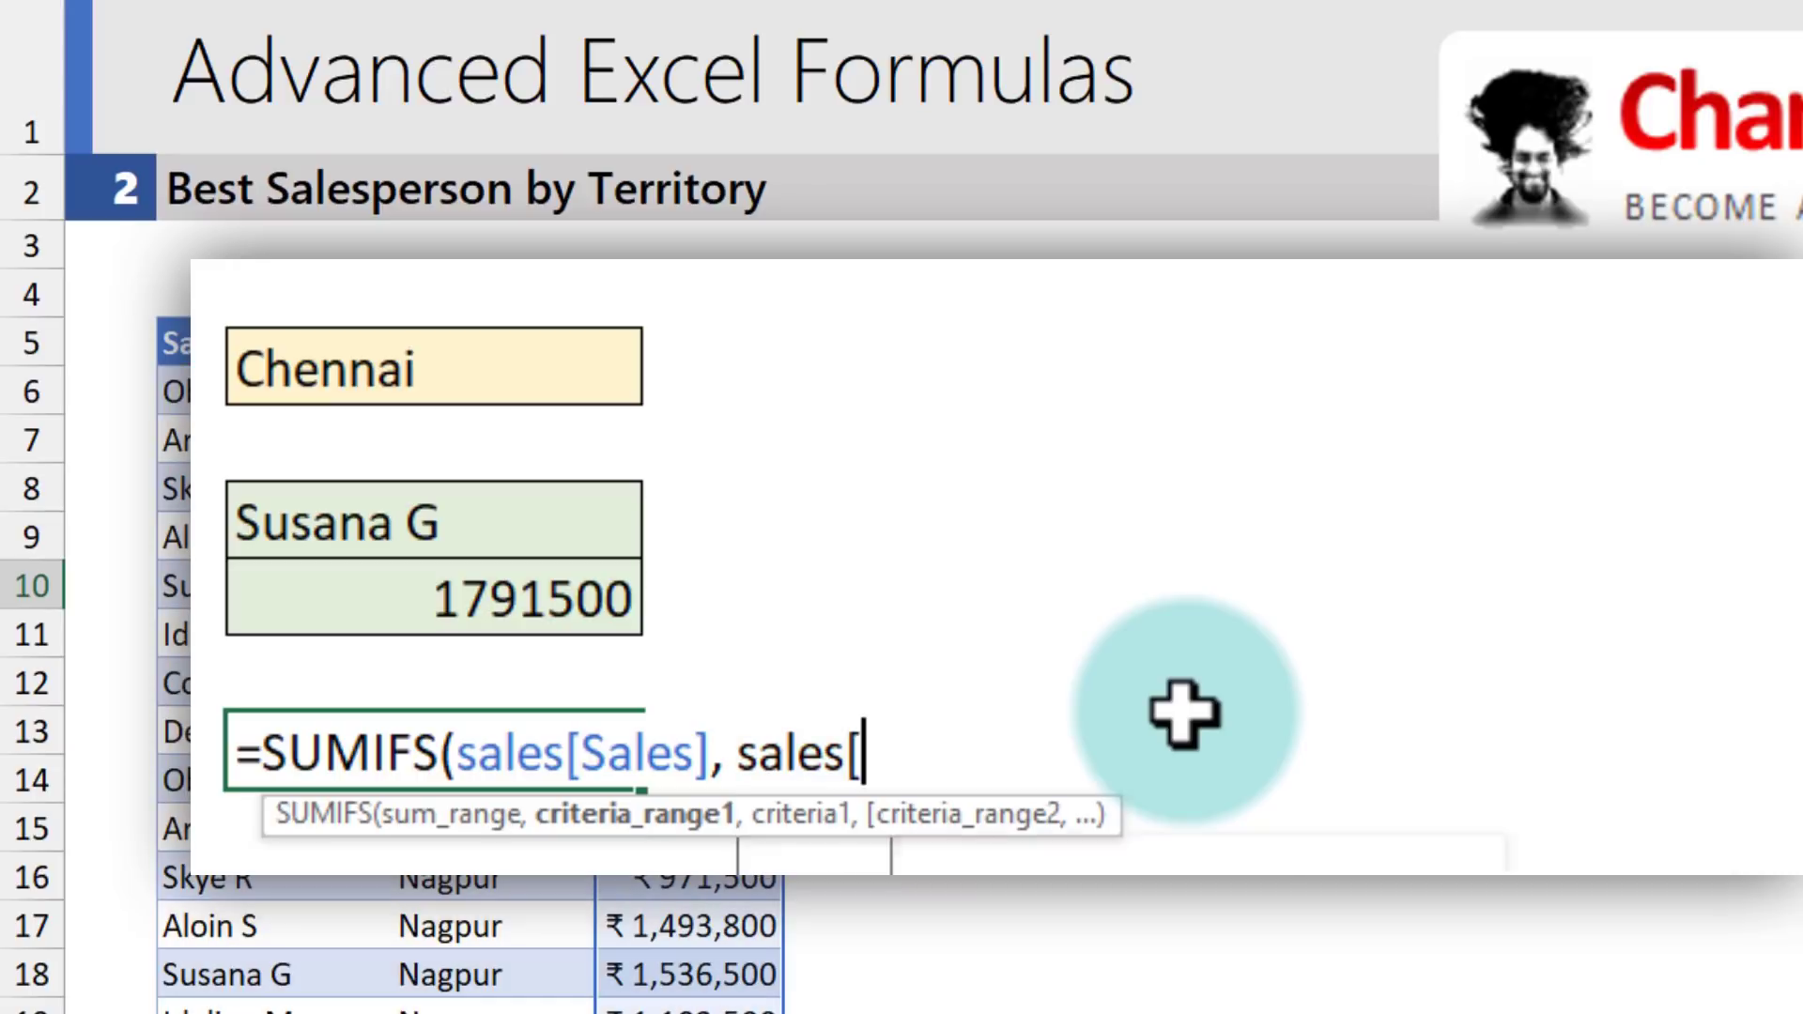
# - Add sales[Salesperson] matched to H7 as the criterion of the H10 SUMIFS formula and enter it
pyautogui.write('s')
pyautogui.press('Tab')
pyautogui.write('],')
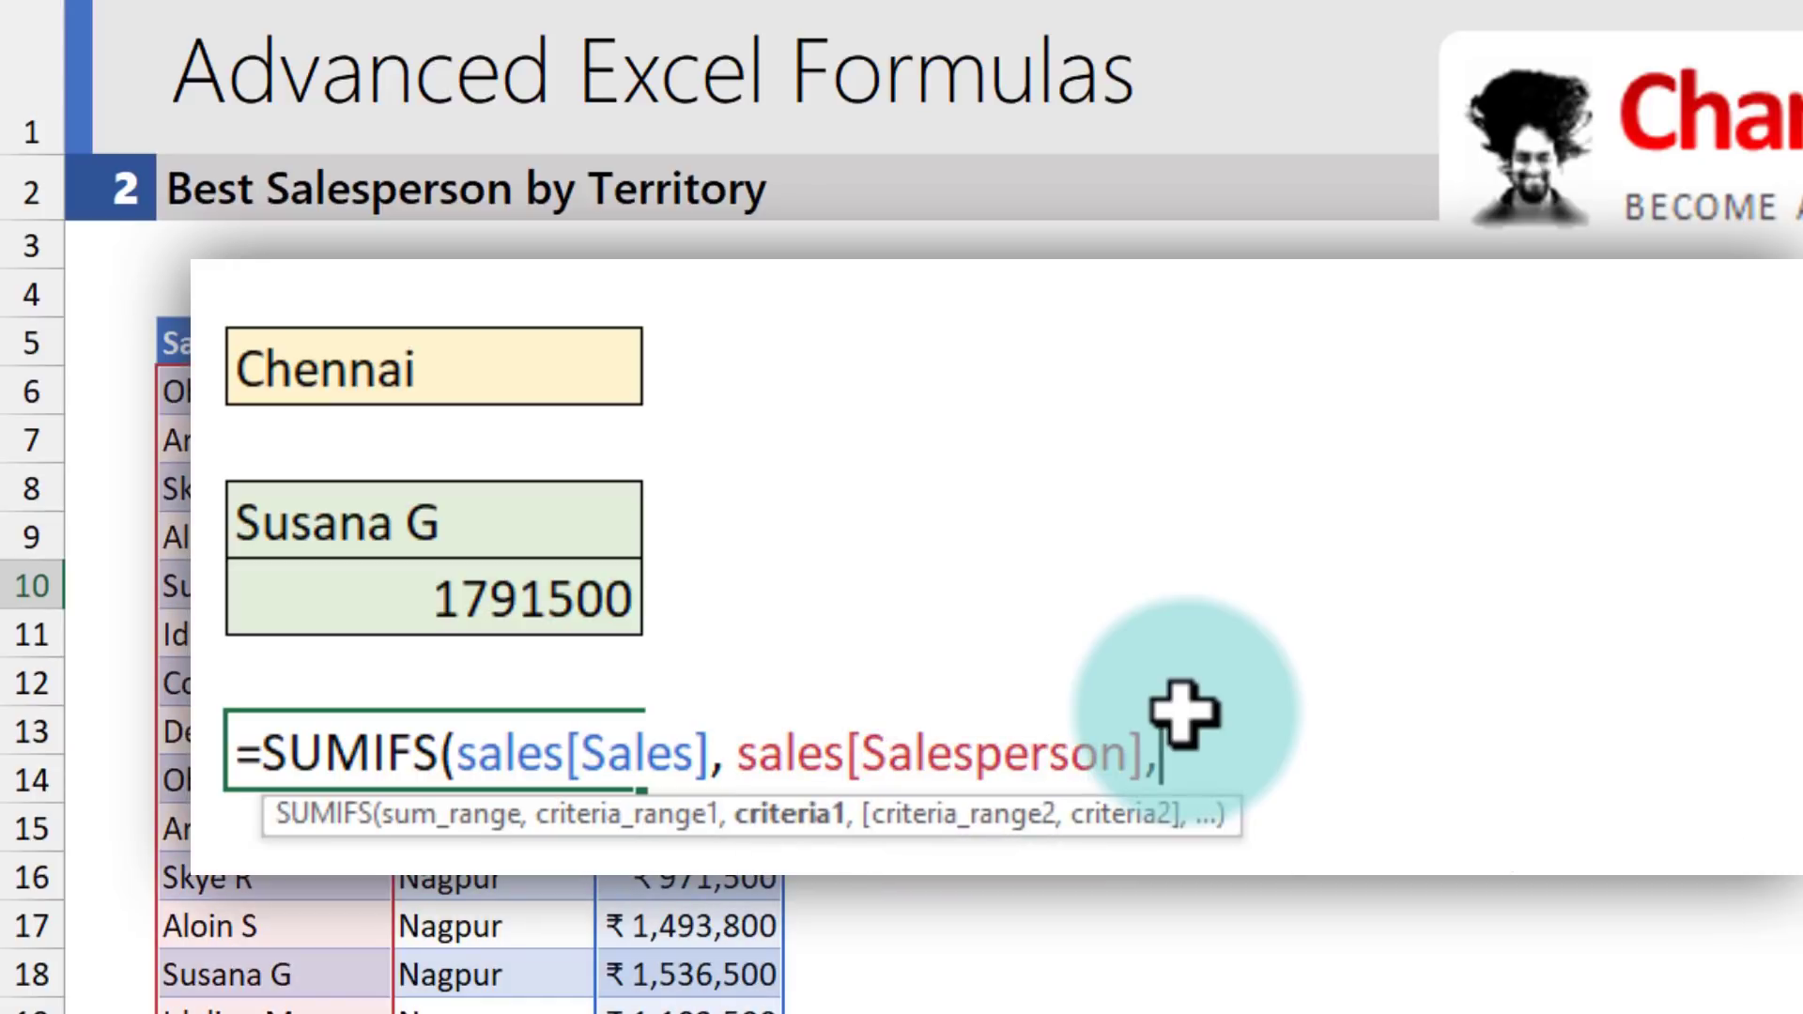
pyautogui.click(561, 524)
pyautogui.press('Return')
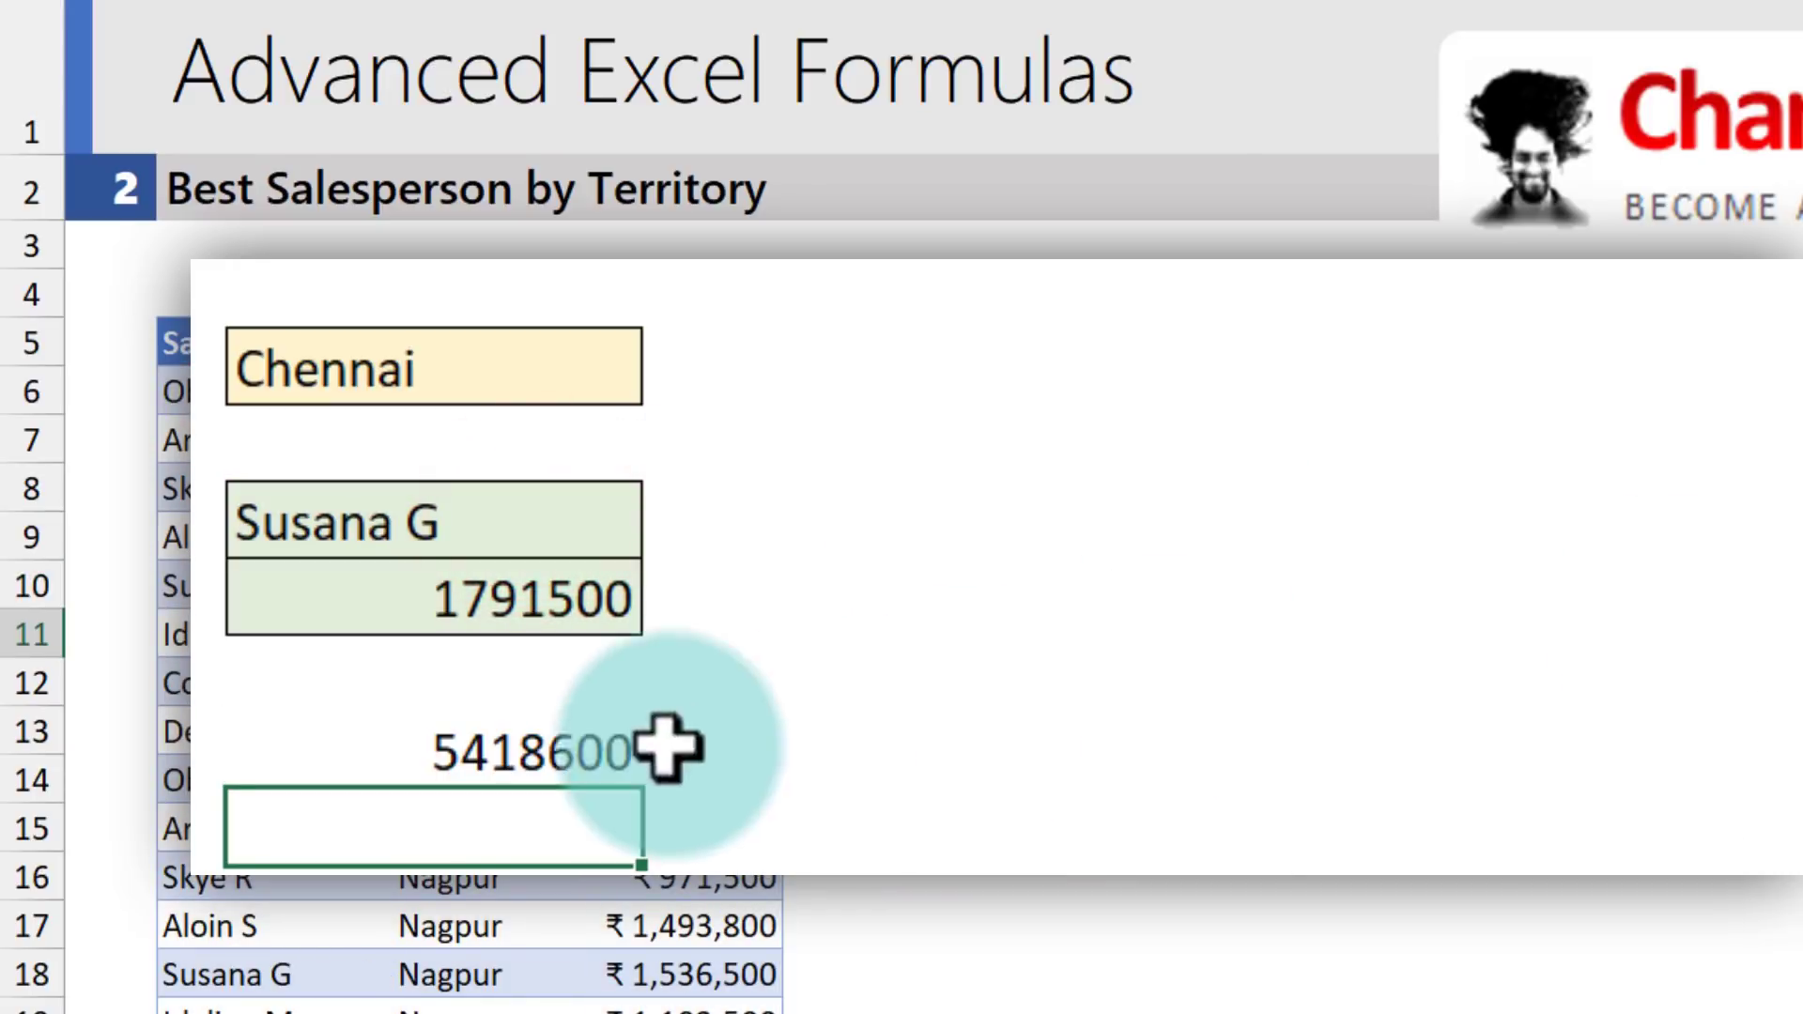
# - Edit the H10 formula so that H8 is divided by the SUMIFS result
pyautogui.click(497, 763)
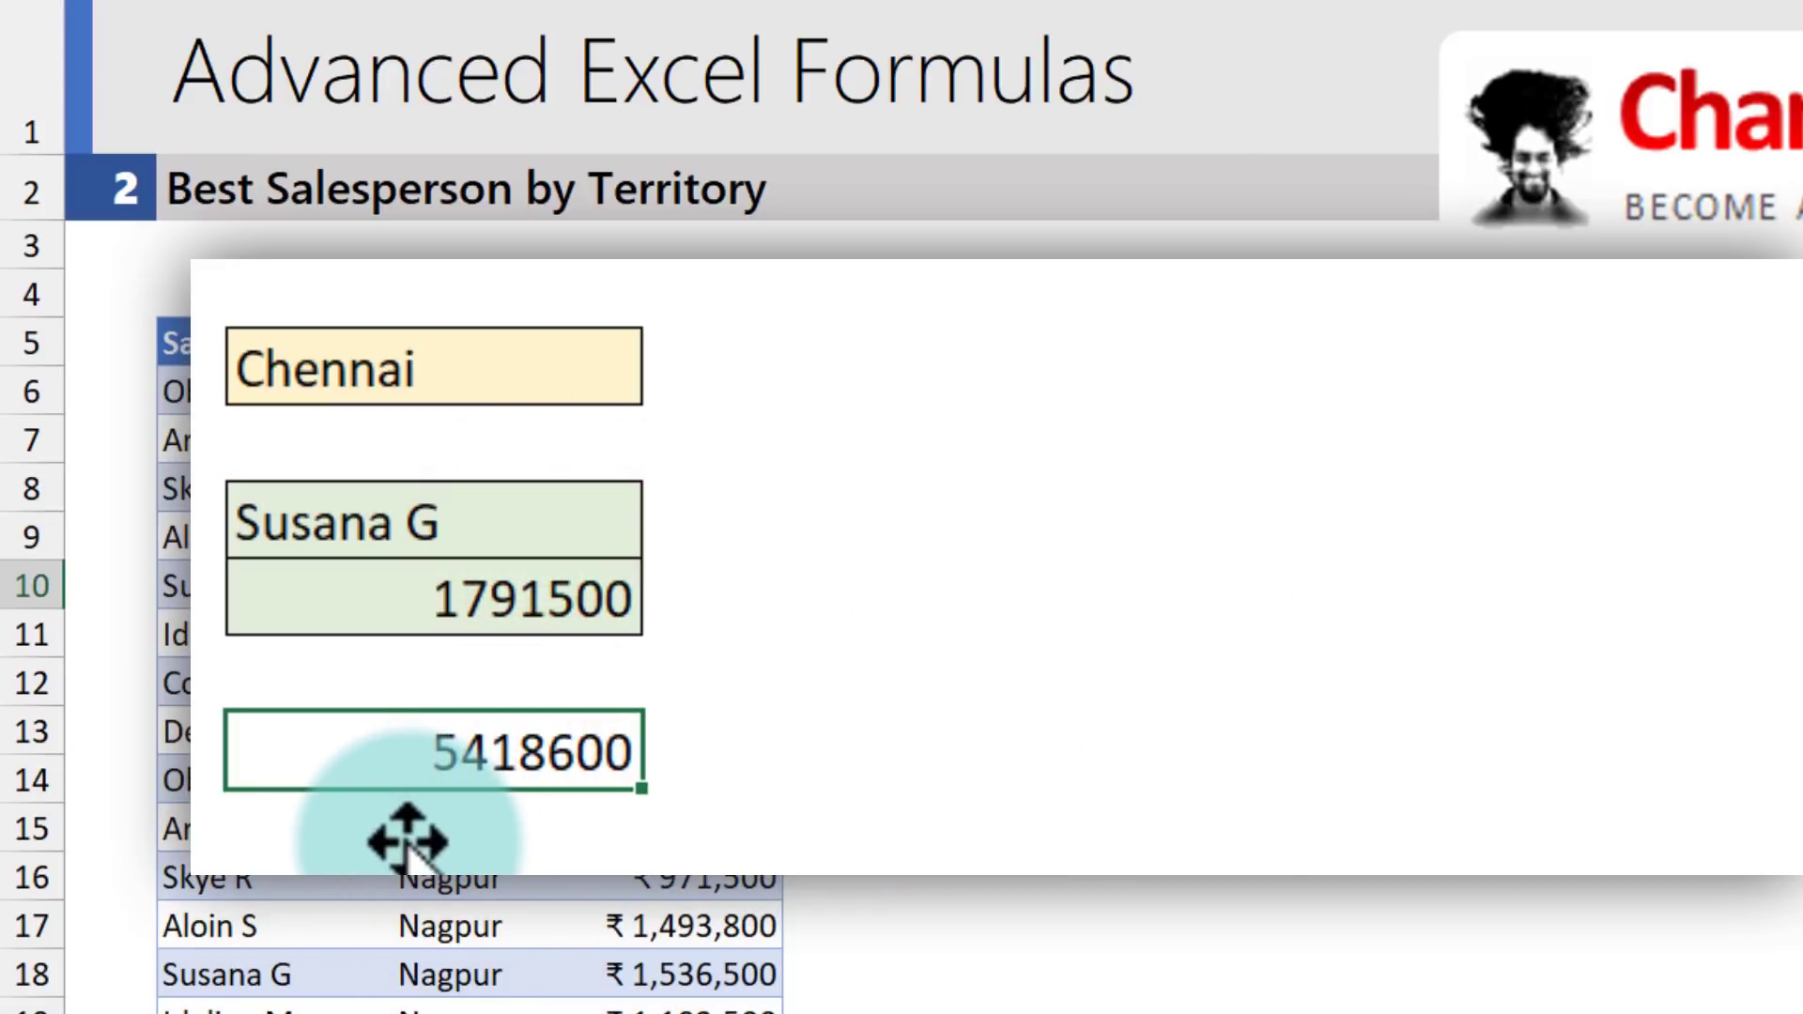
pyautogui.doubleClick(257, 748)
pyautogui.click(572, 589)
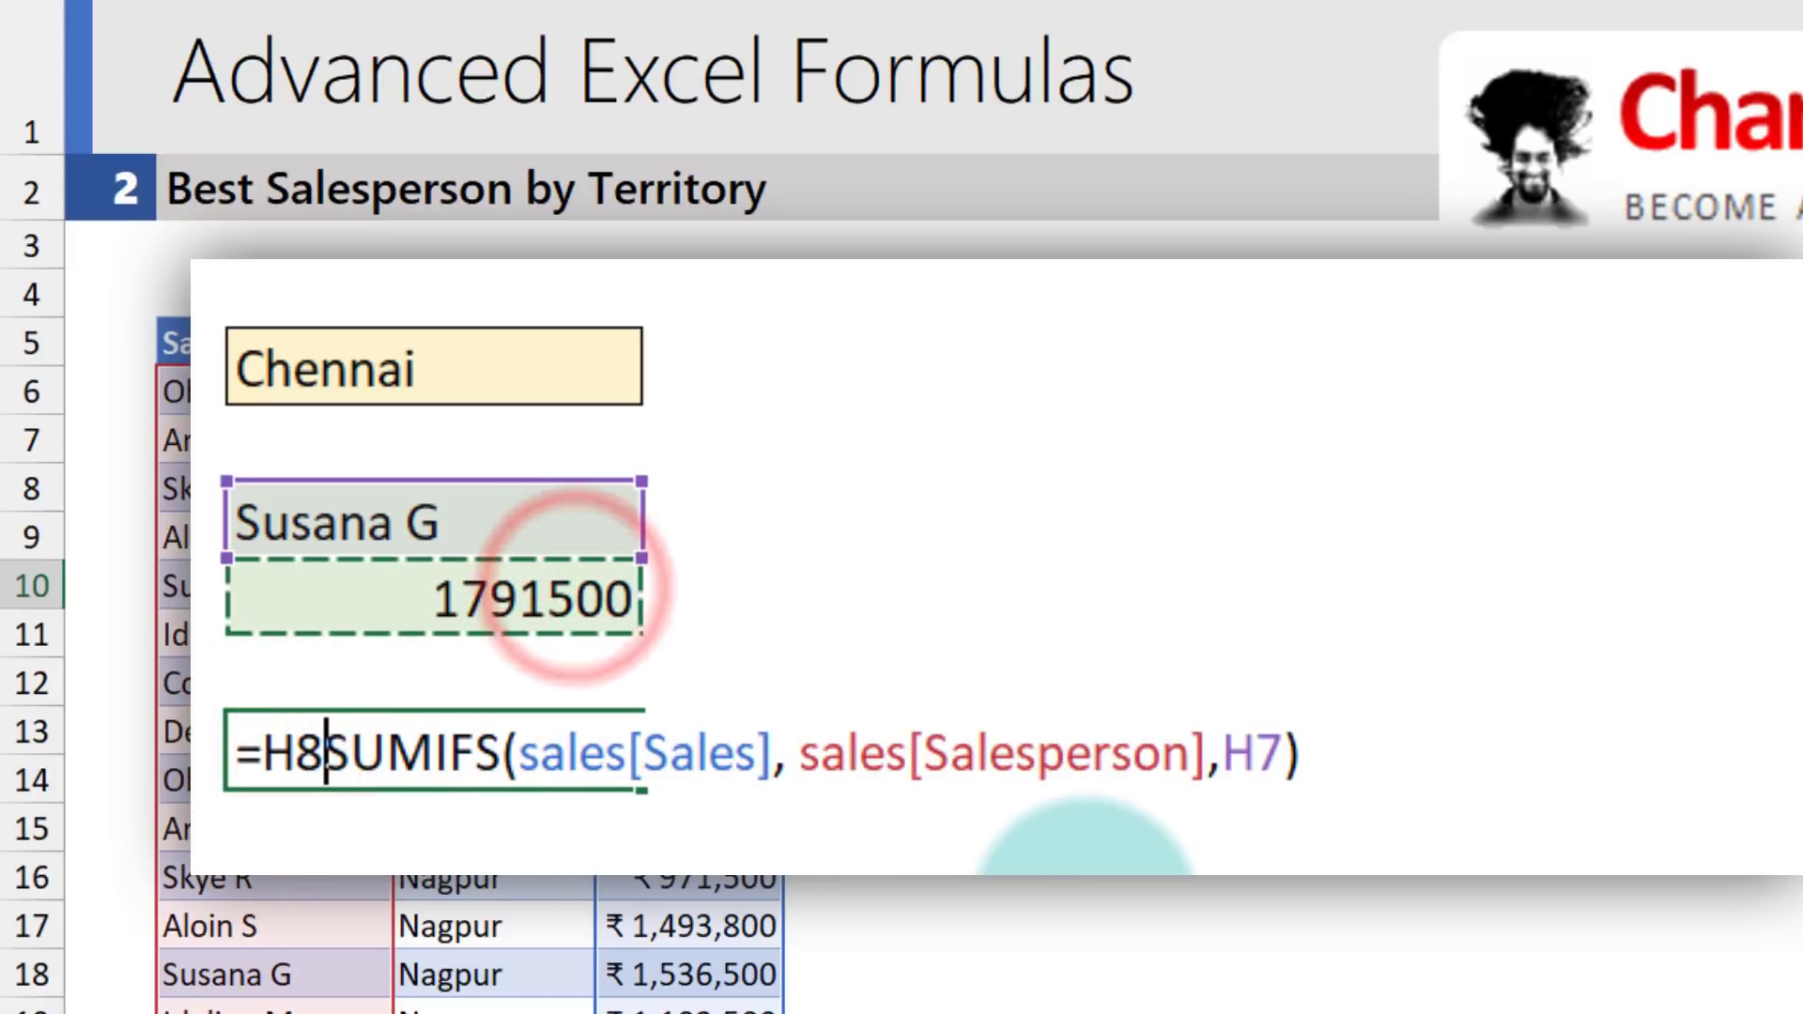
pyautogui.write('/')
pyautogui.press('Return')
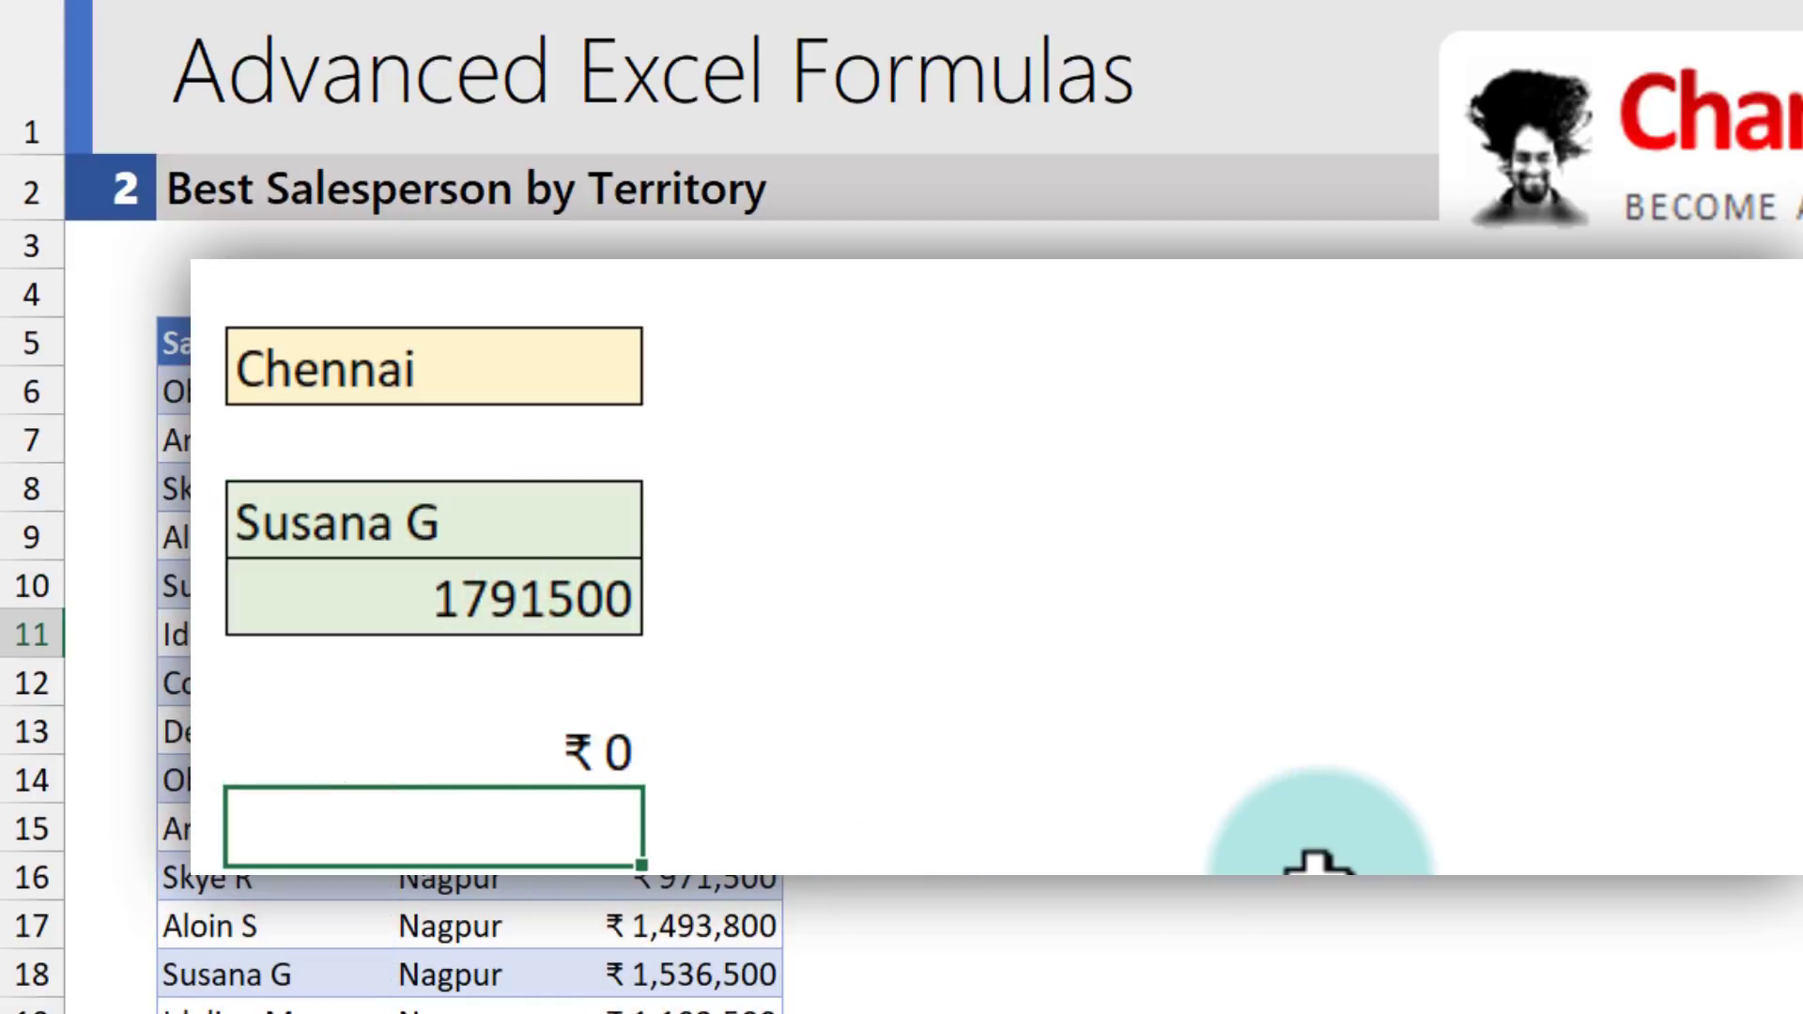
# - Format the fraction of total sales in H10 as a percentage
pyautogui.click(506, 731)
pyautogui.hotkey('ctrl', 'shift', '5')
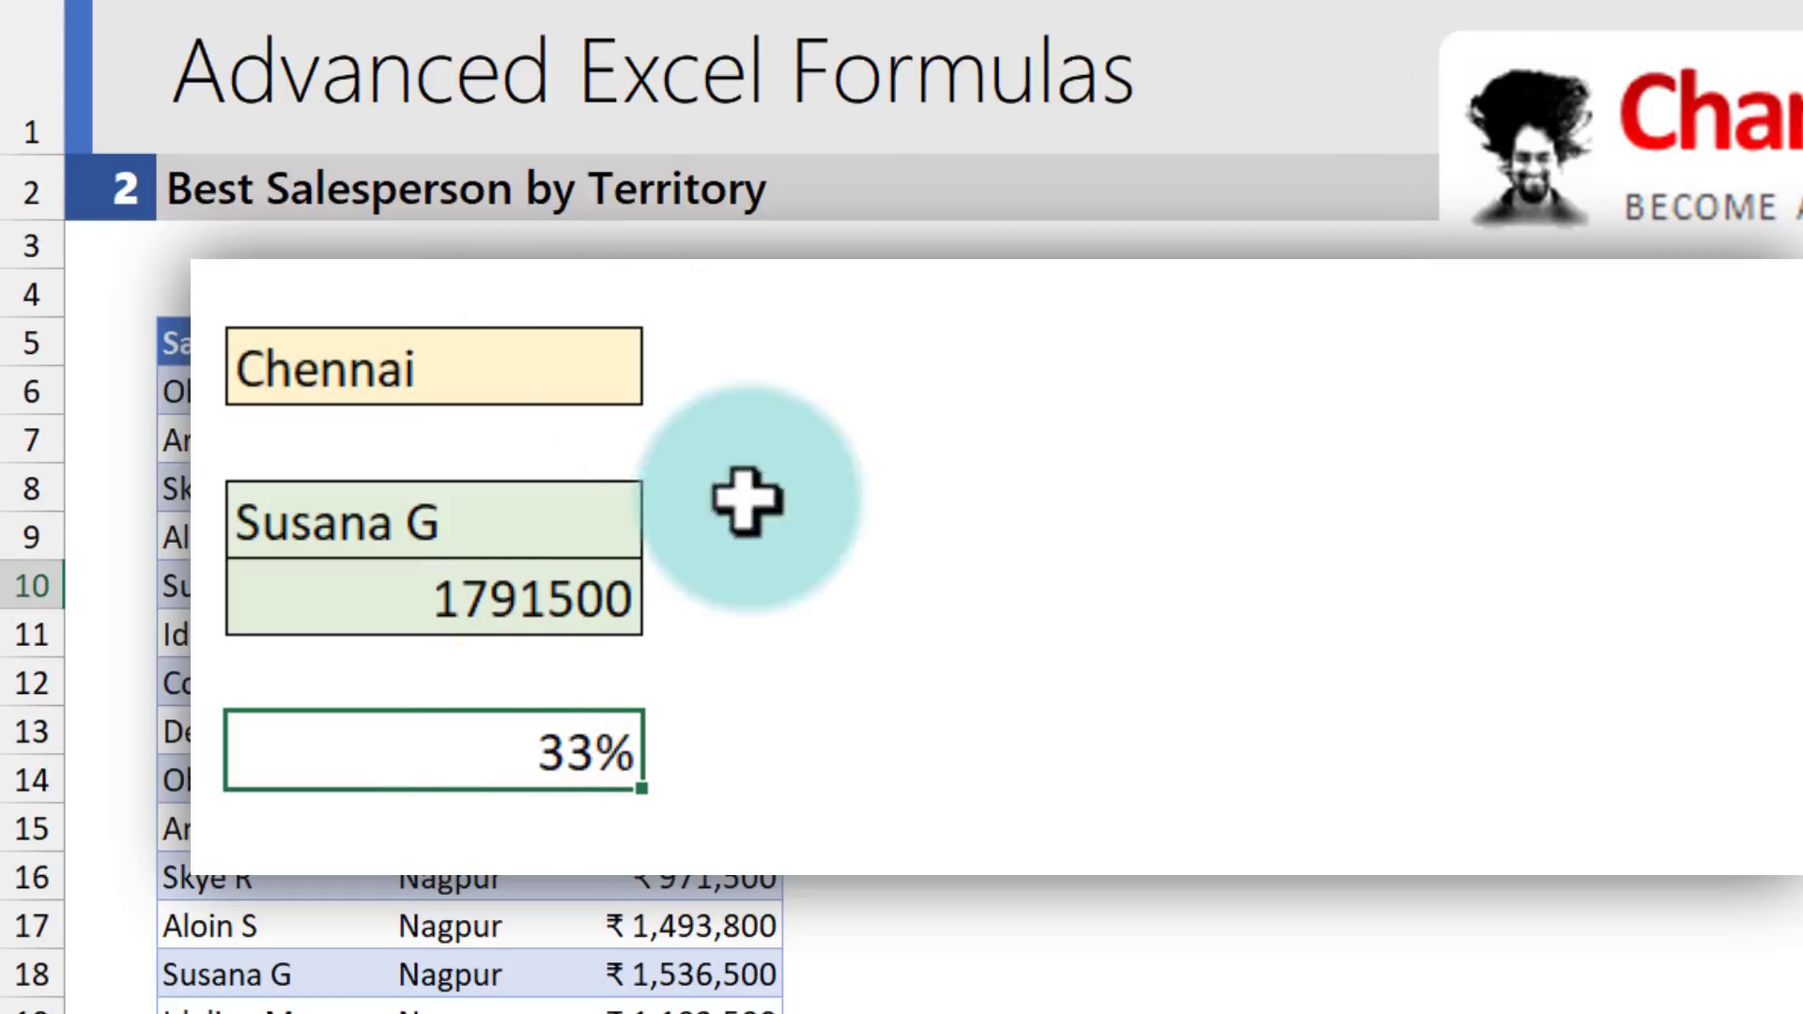
pyautogui.click(1038, 908)
pyautogui.click(511, 748)
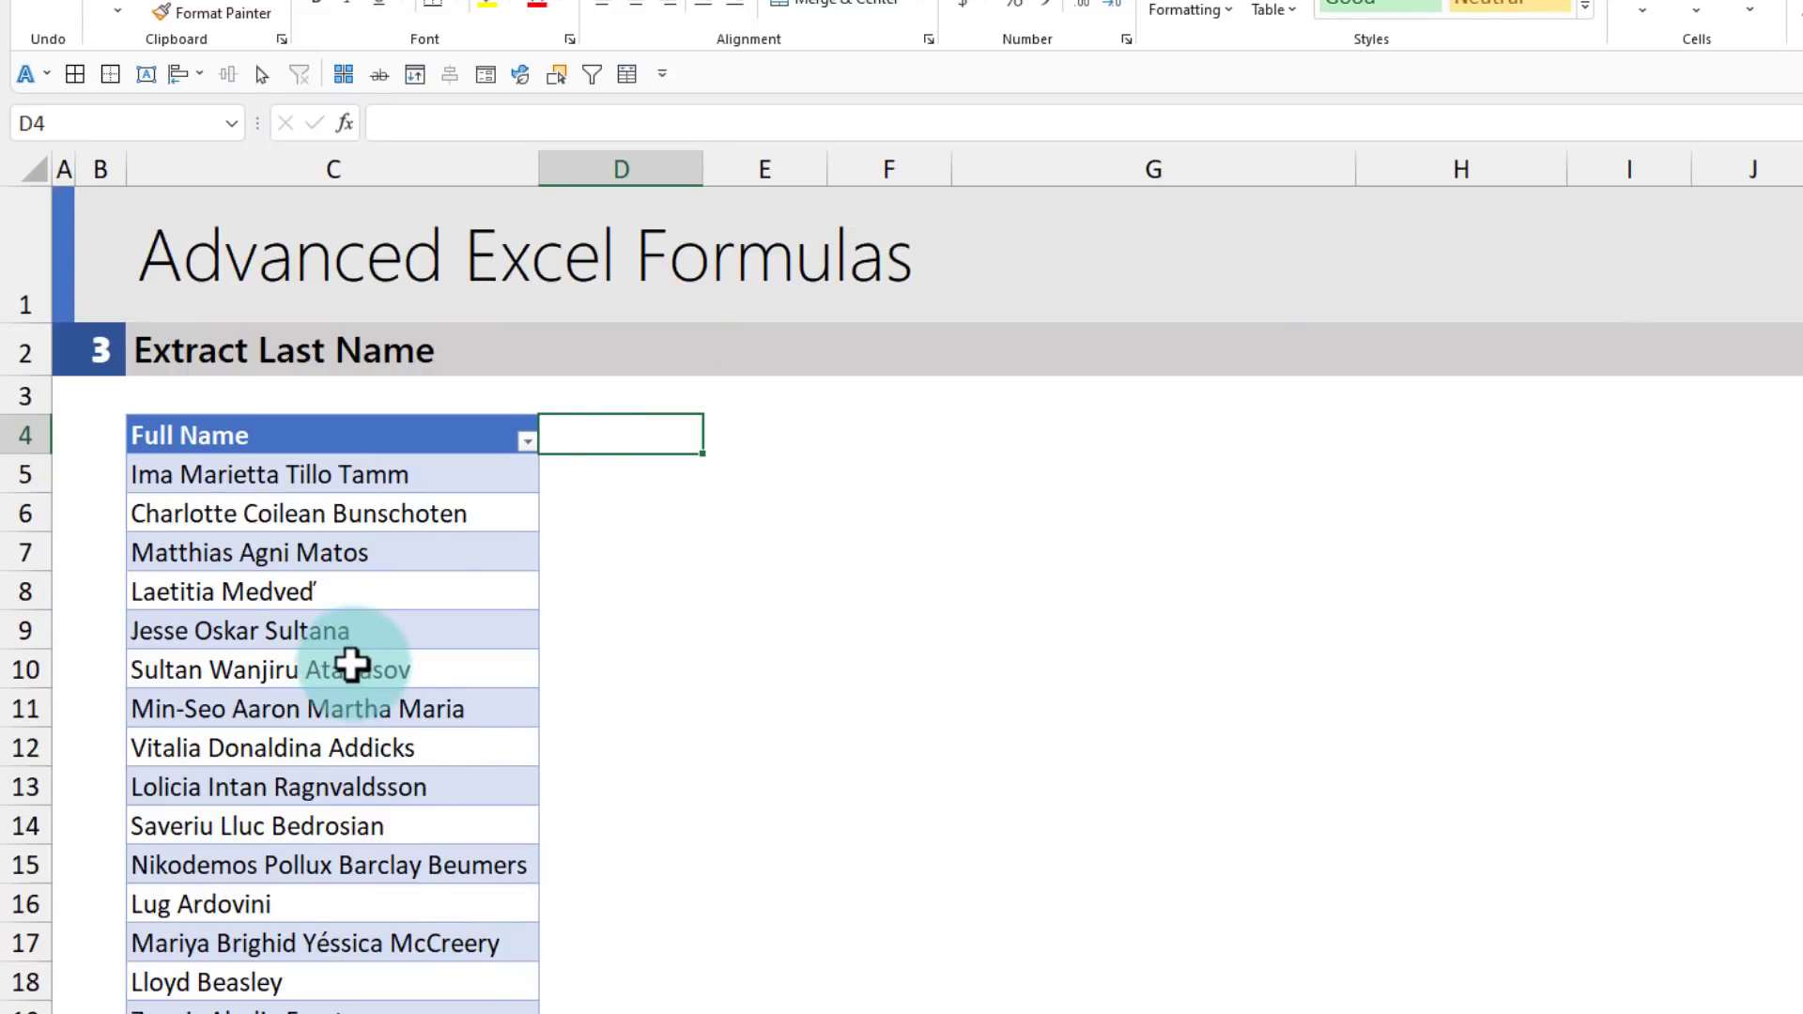
# - On the Extract Last Name sheet, add a "Last name (nof)" column header in D4 and widen column D to fit it
pyautogui.scroll(-4, 352, 665)
pyautogui.scroll(4, 353, 665)
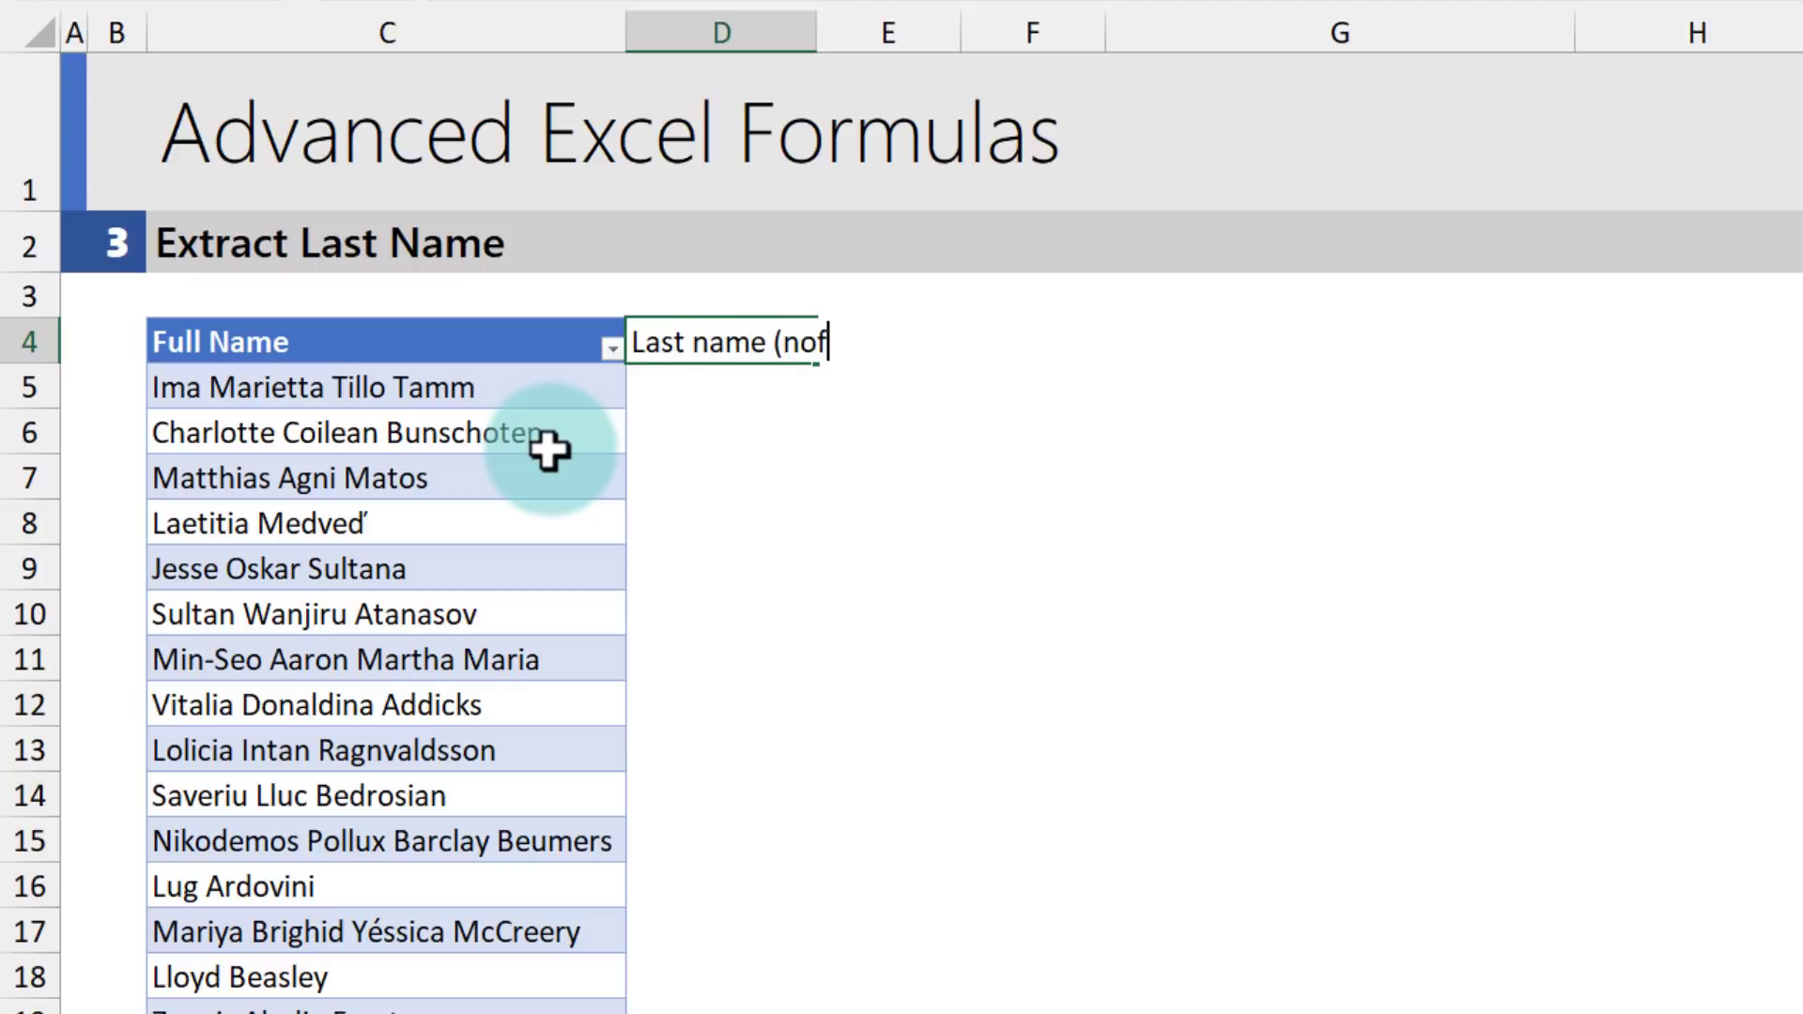
pyautogui.press('Return')
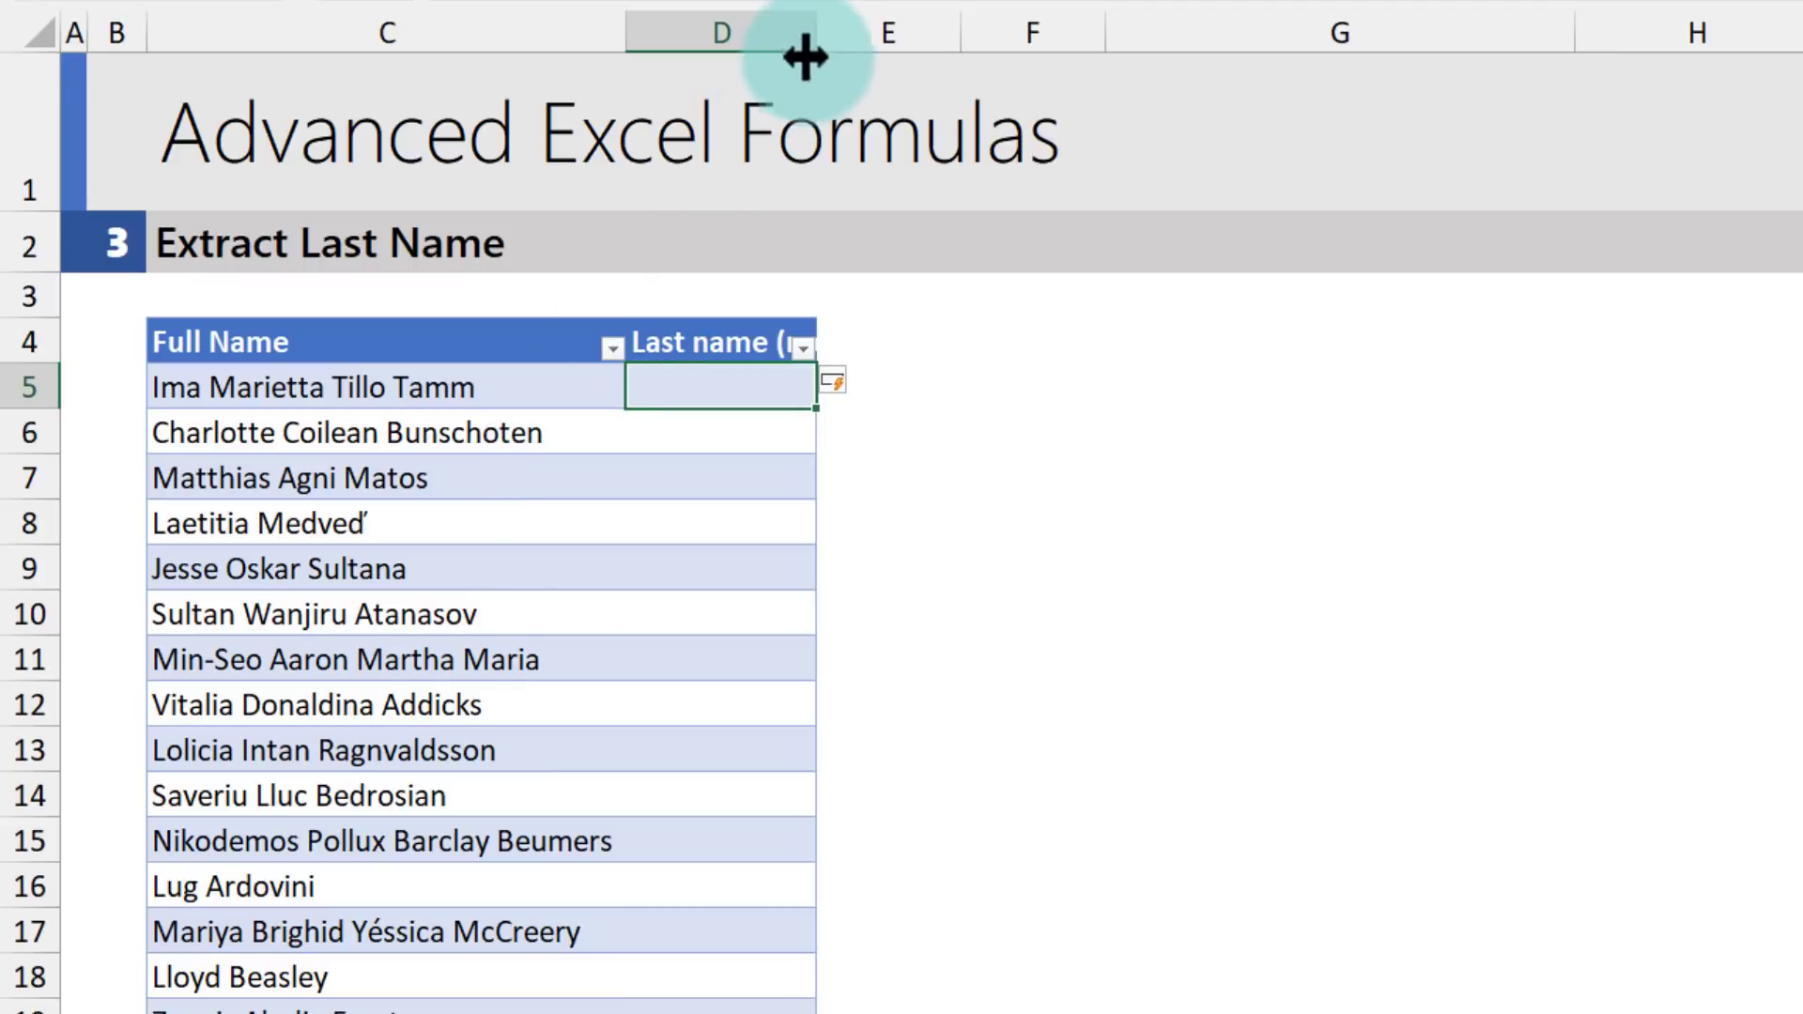
pyautogui.moveTo(816, 33); pyautogui.dragTo(861, 42)
# - Enter the last names of the first two people in D5 and D6, accept the Flash Fill suggestions, and review the filled column
pyautogui.click(822, 386)
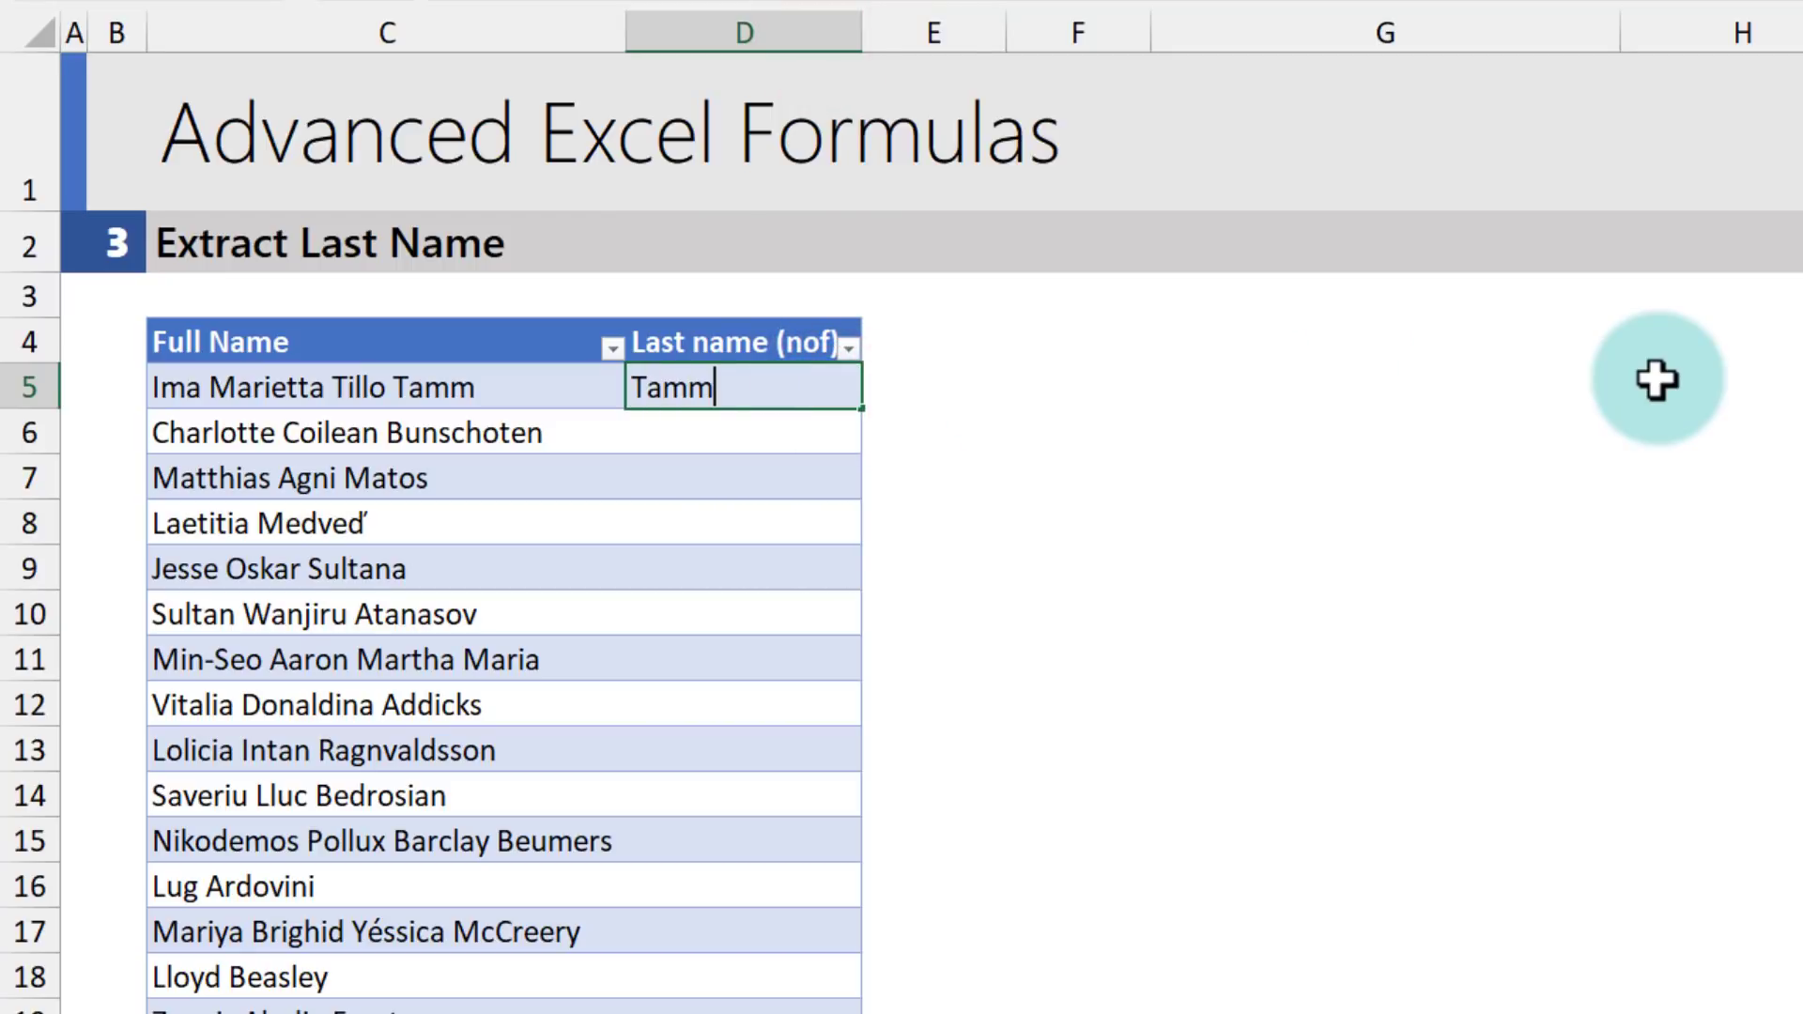
pyautogui.press('Return')
pyautogui.write('Bunschoten')
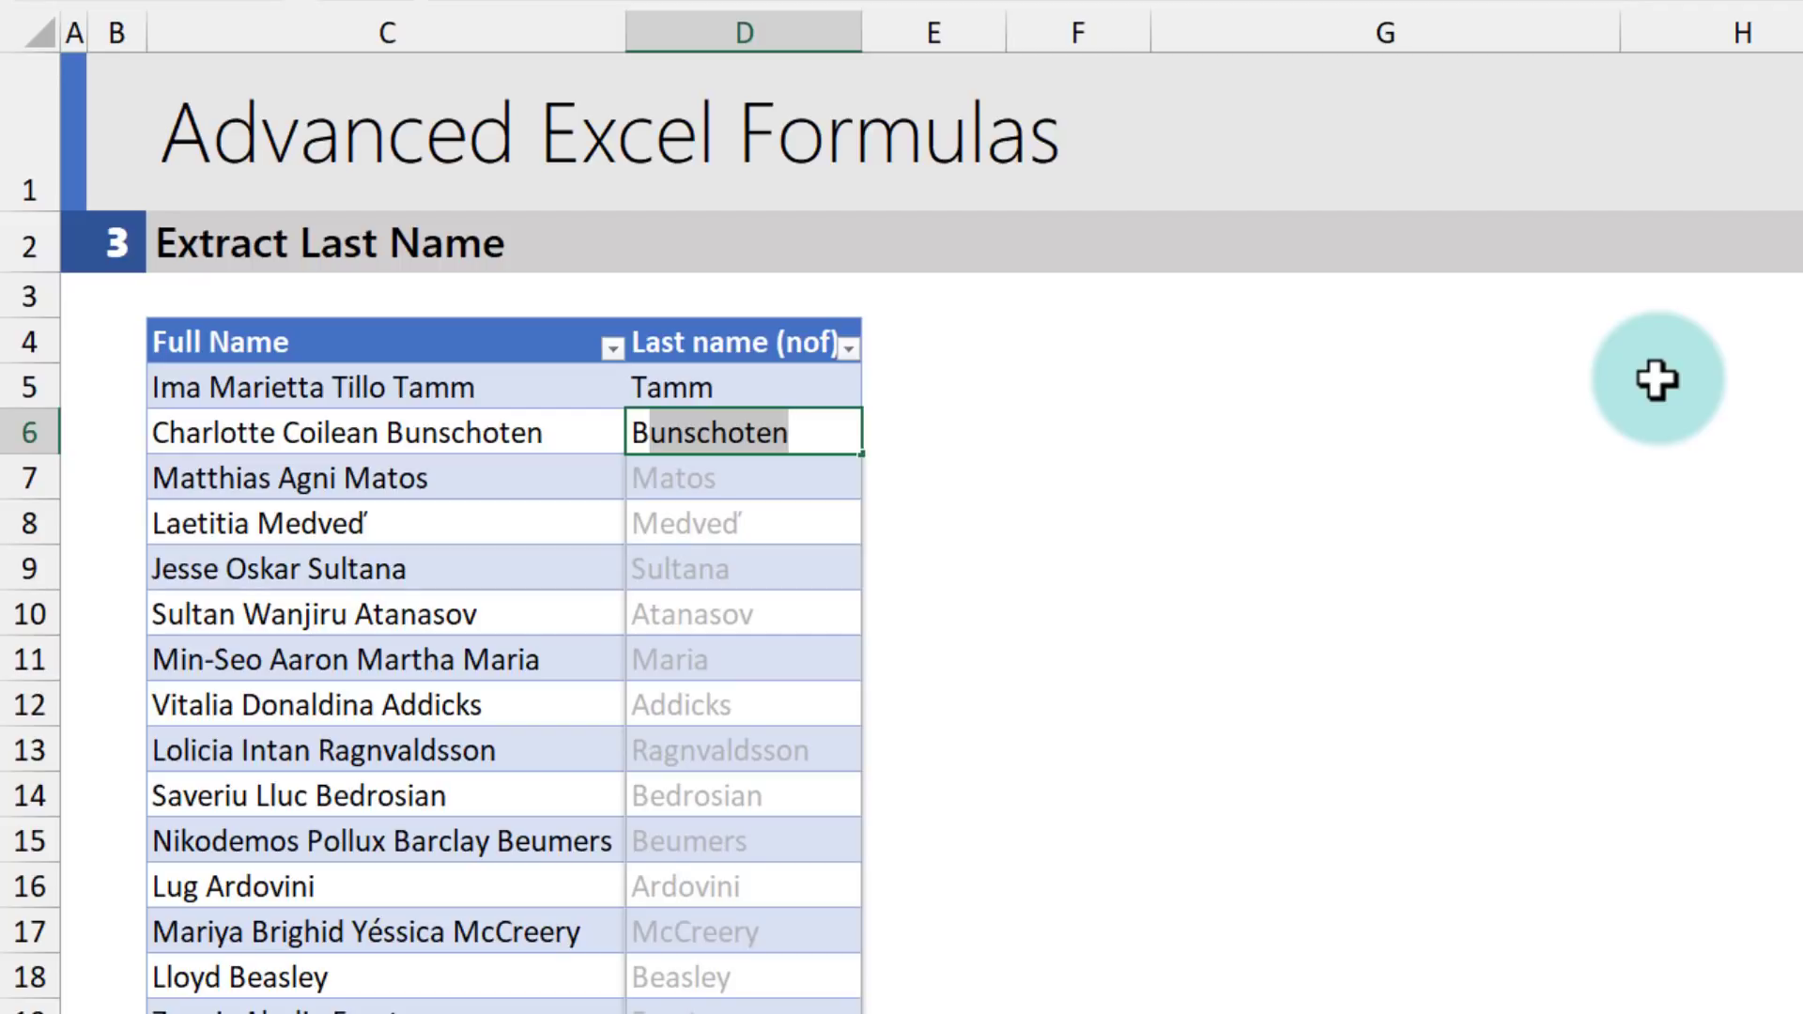
pyautogui.press('Return')
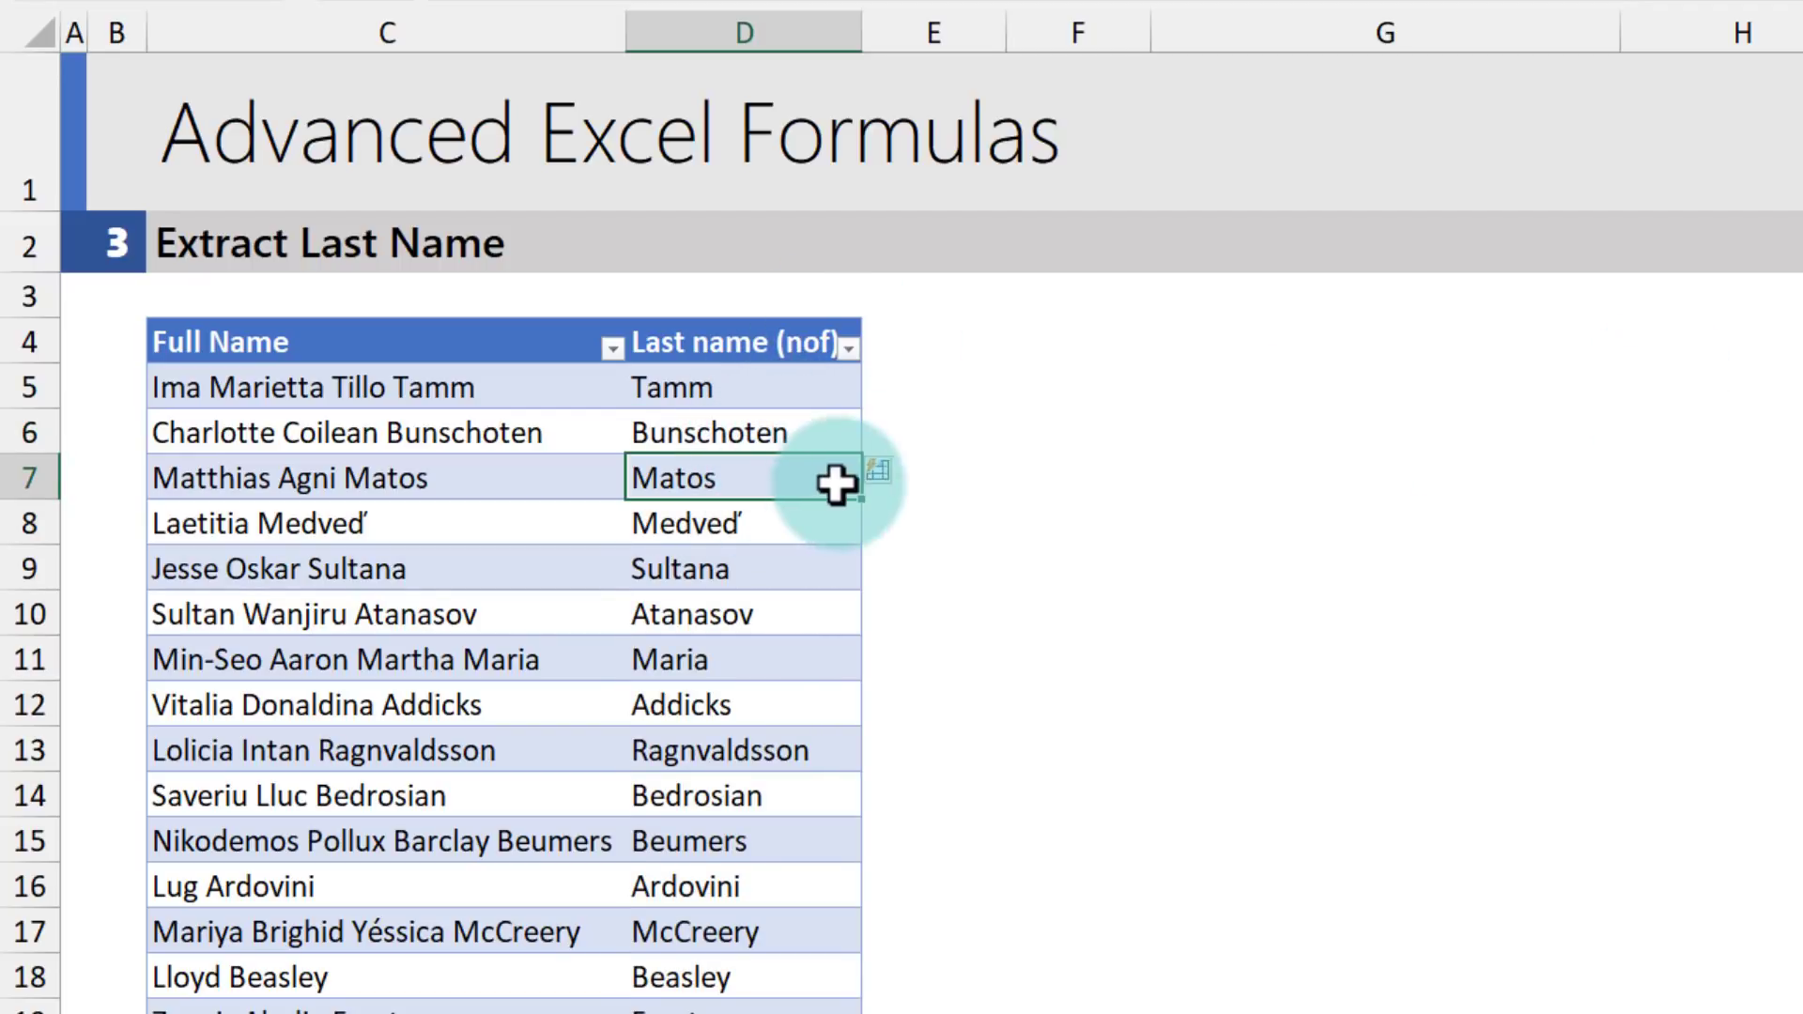
pyautogui.scroll(-1, 836, 486)
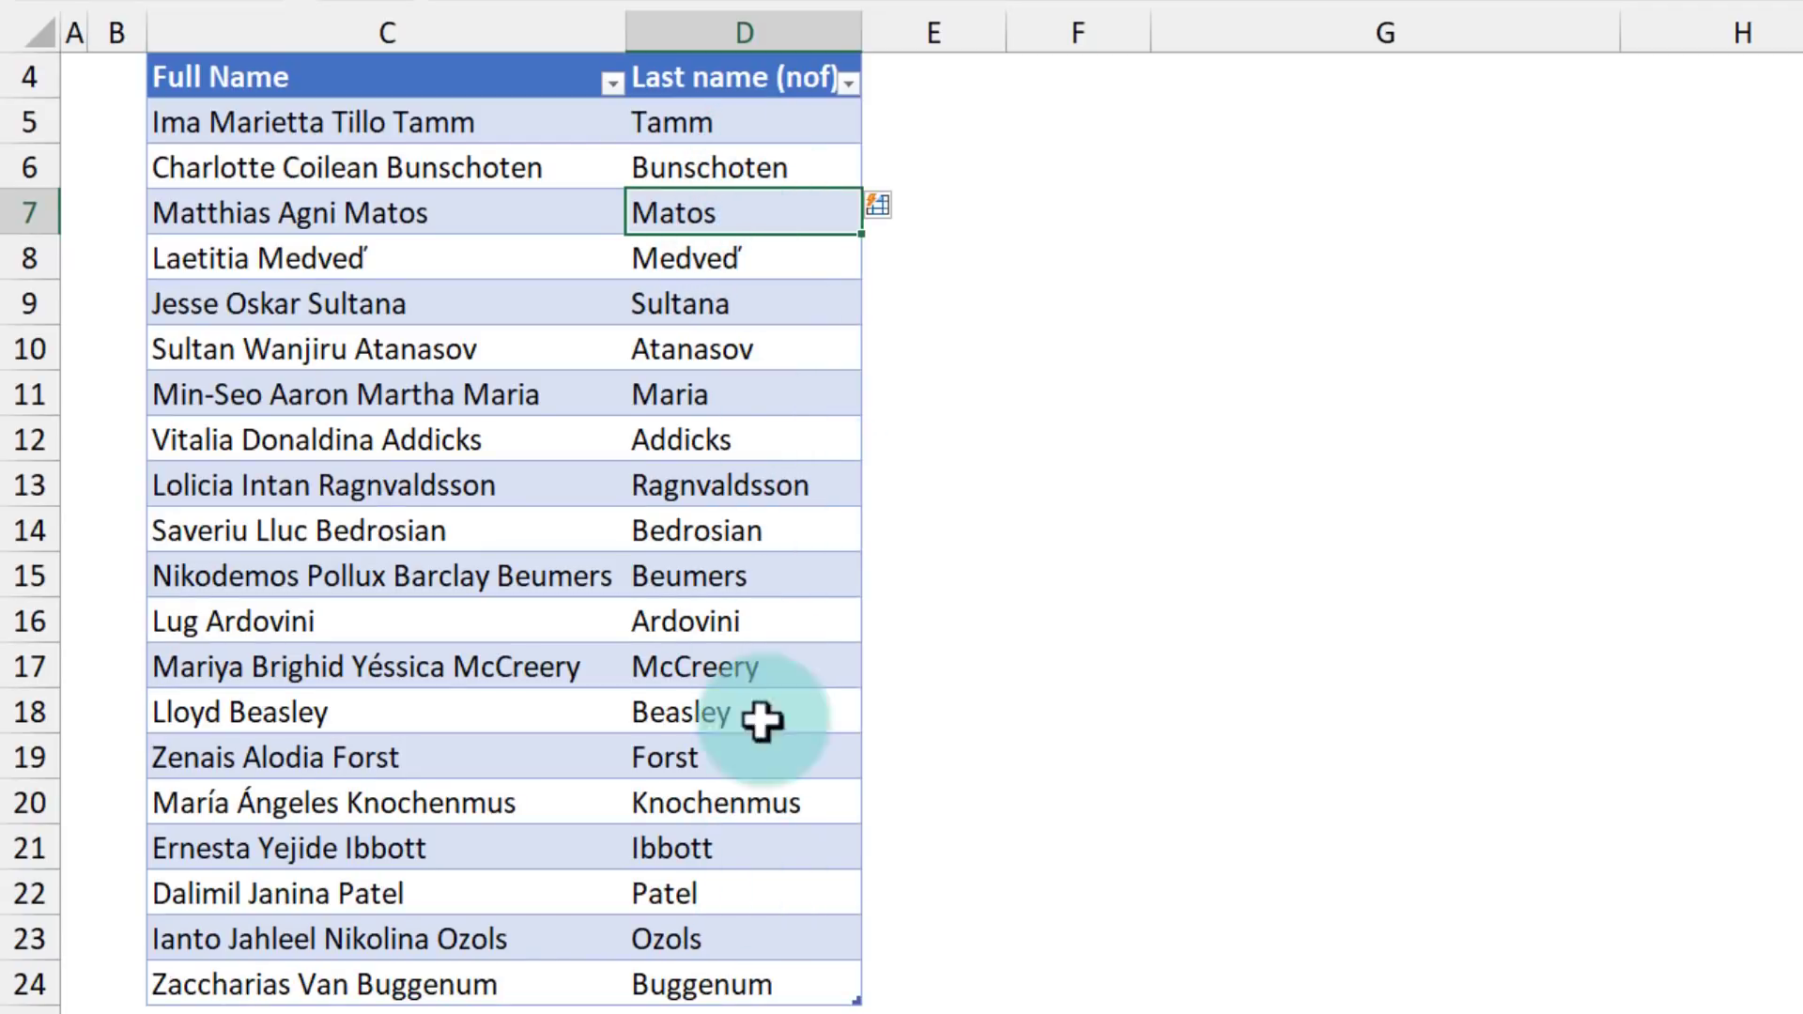
pyautogui.moveTo(749, 148); pyautogui.dragTo(794, 989)
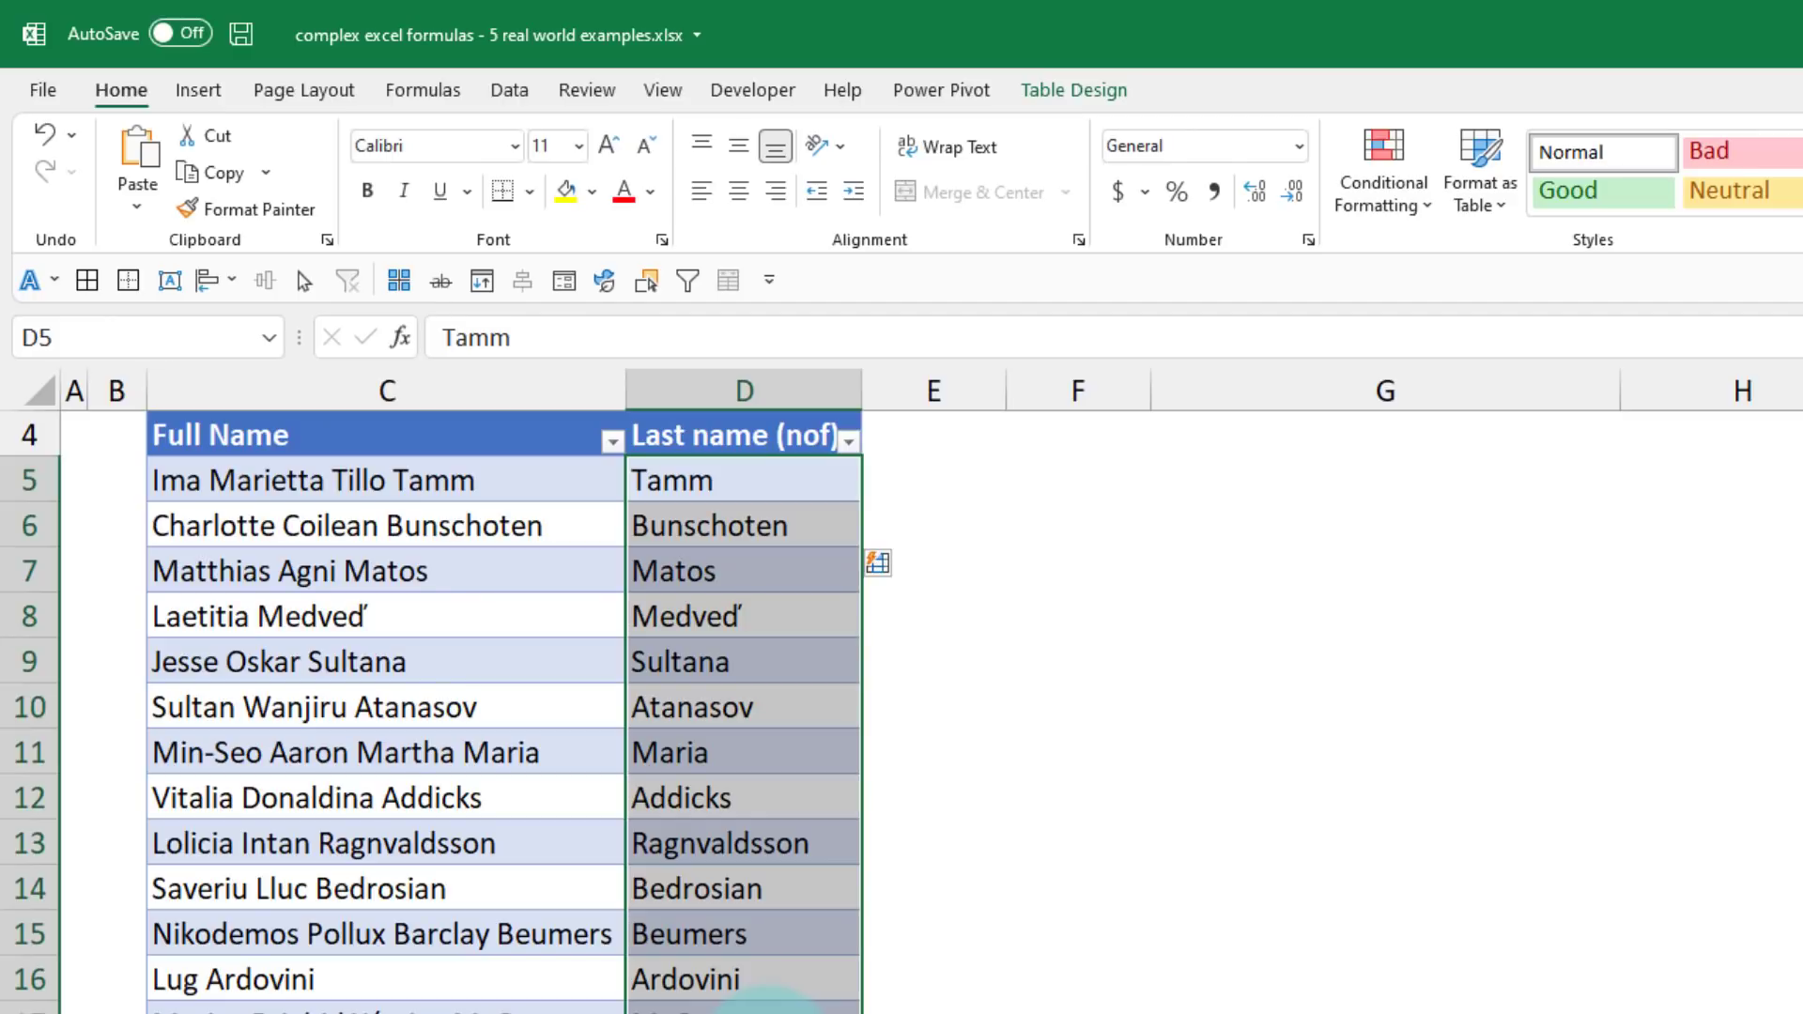
# - Replace the last name within the full name in C12 with a different surname
pyautogui.click(425, 843)
pyautogui.click(510, 798)
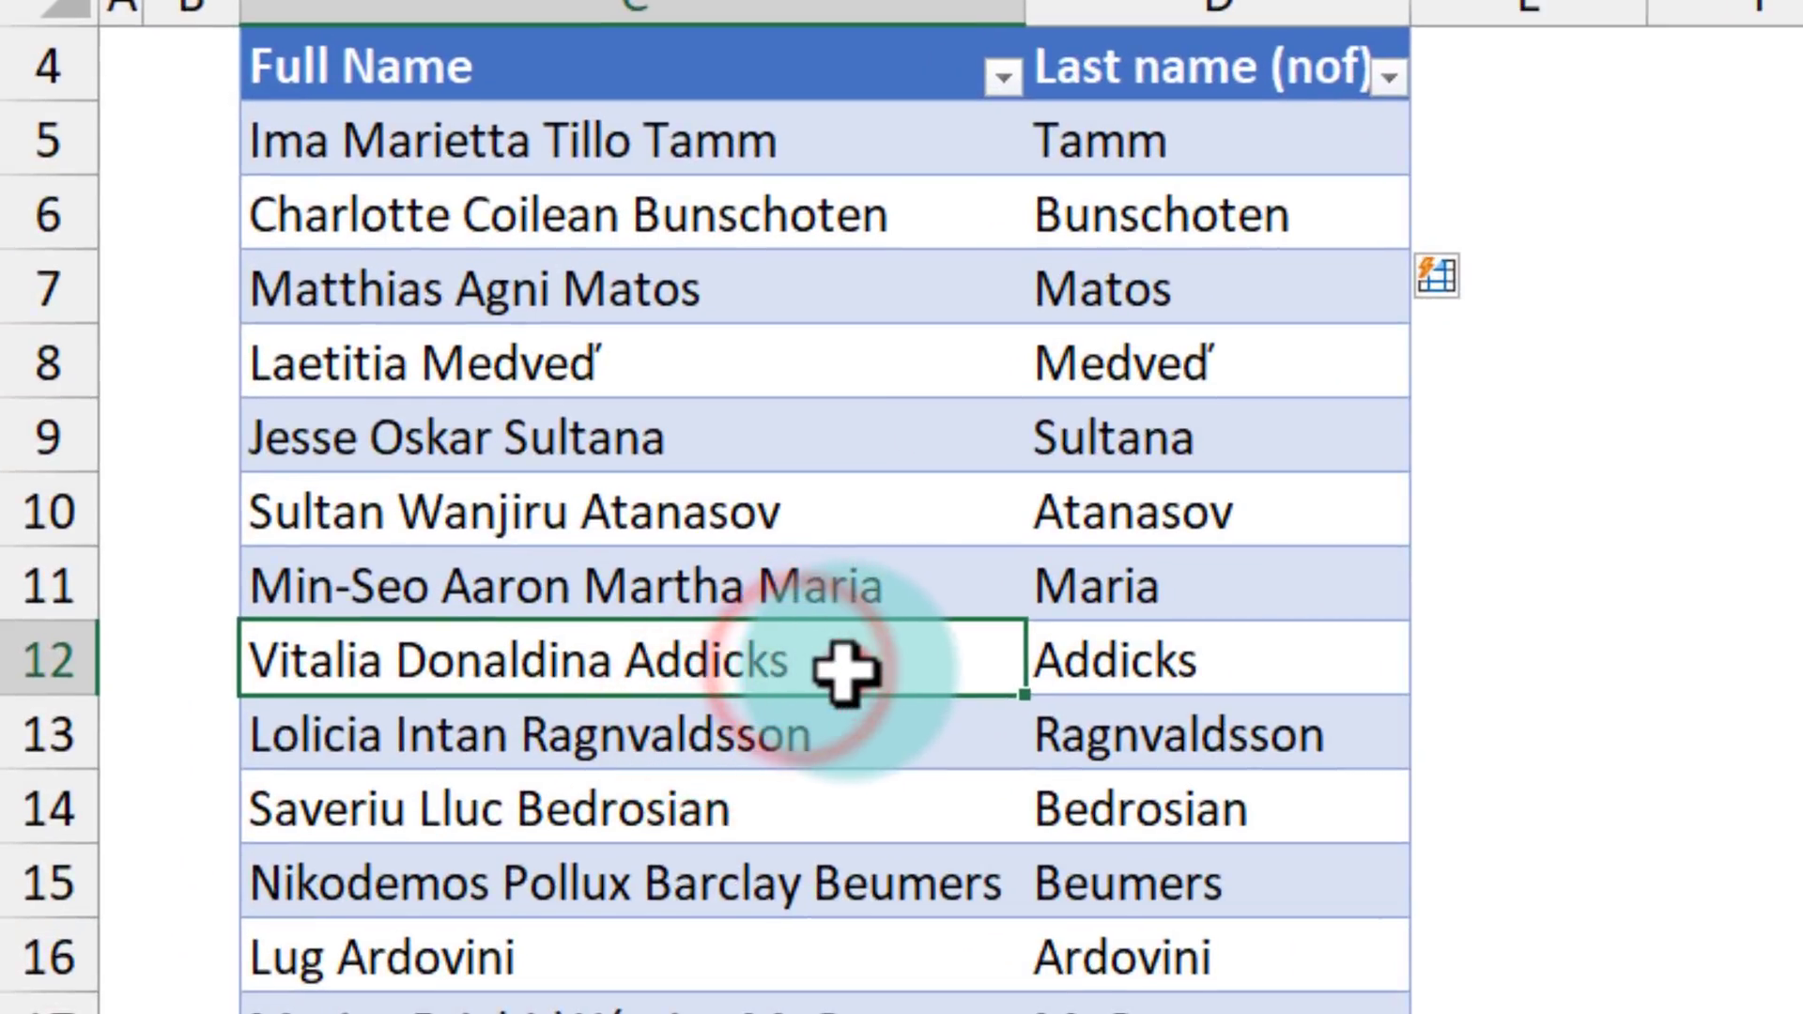
pyautogui.doubleClick(845, 670)
pyautogui.moveTo(628, 660); pyautogui.dragTo(879, 662)
pyautogui.write('Oope')
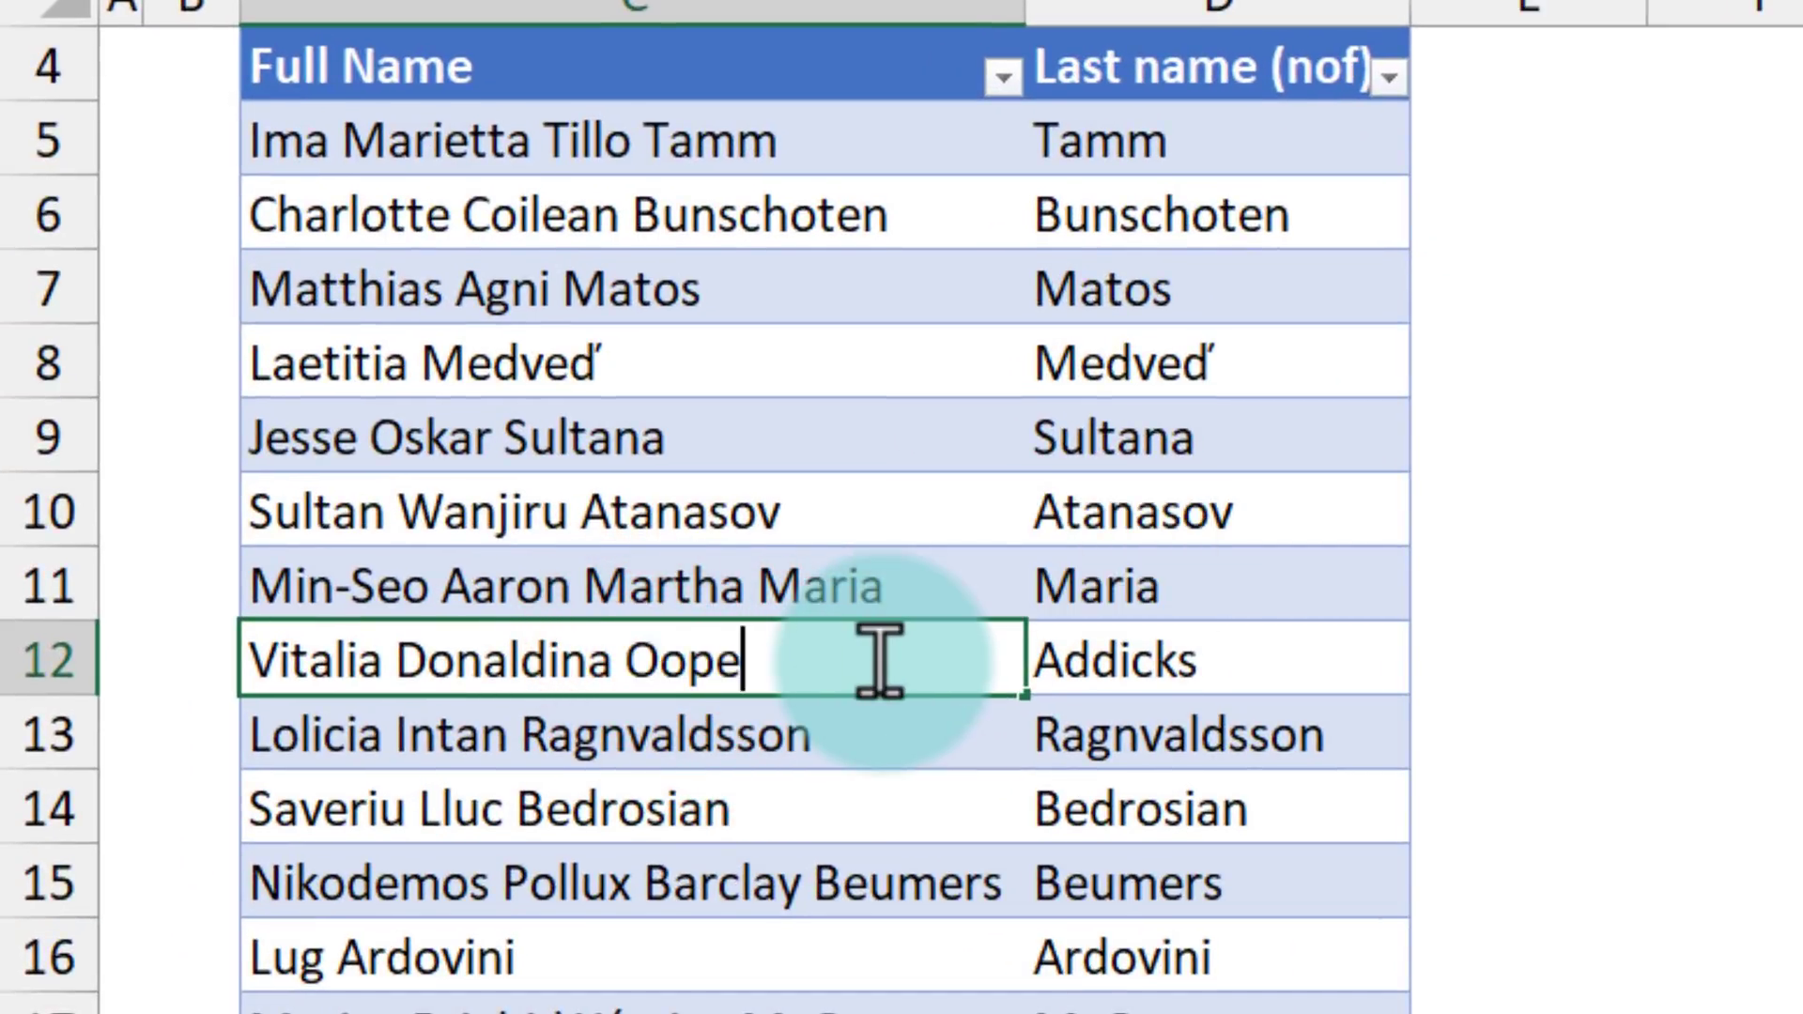
pyautogui.write('n')
pyautogui.press('Return')
# - Run Flash Fill again from D12 to refresh the Last name (nof) column
pyautogui.click(1215, 651)
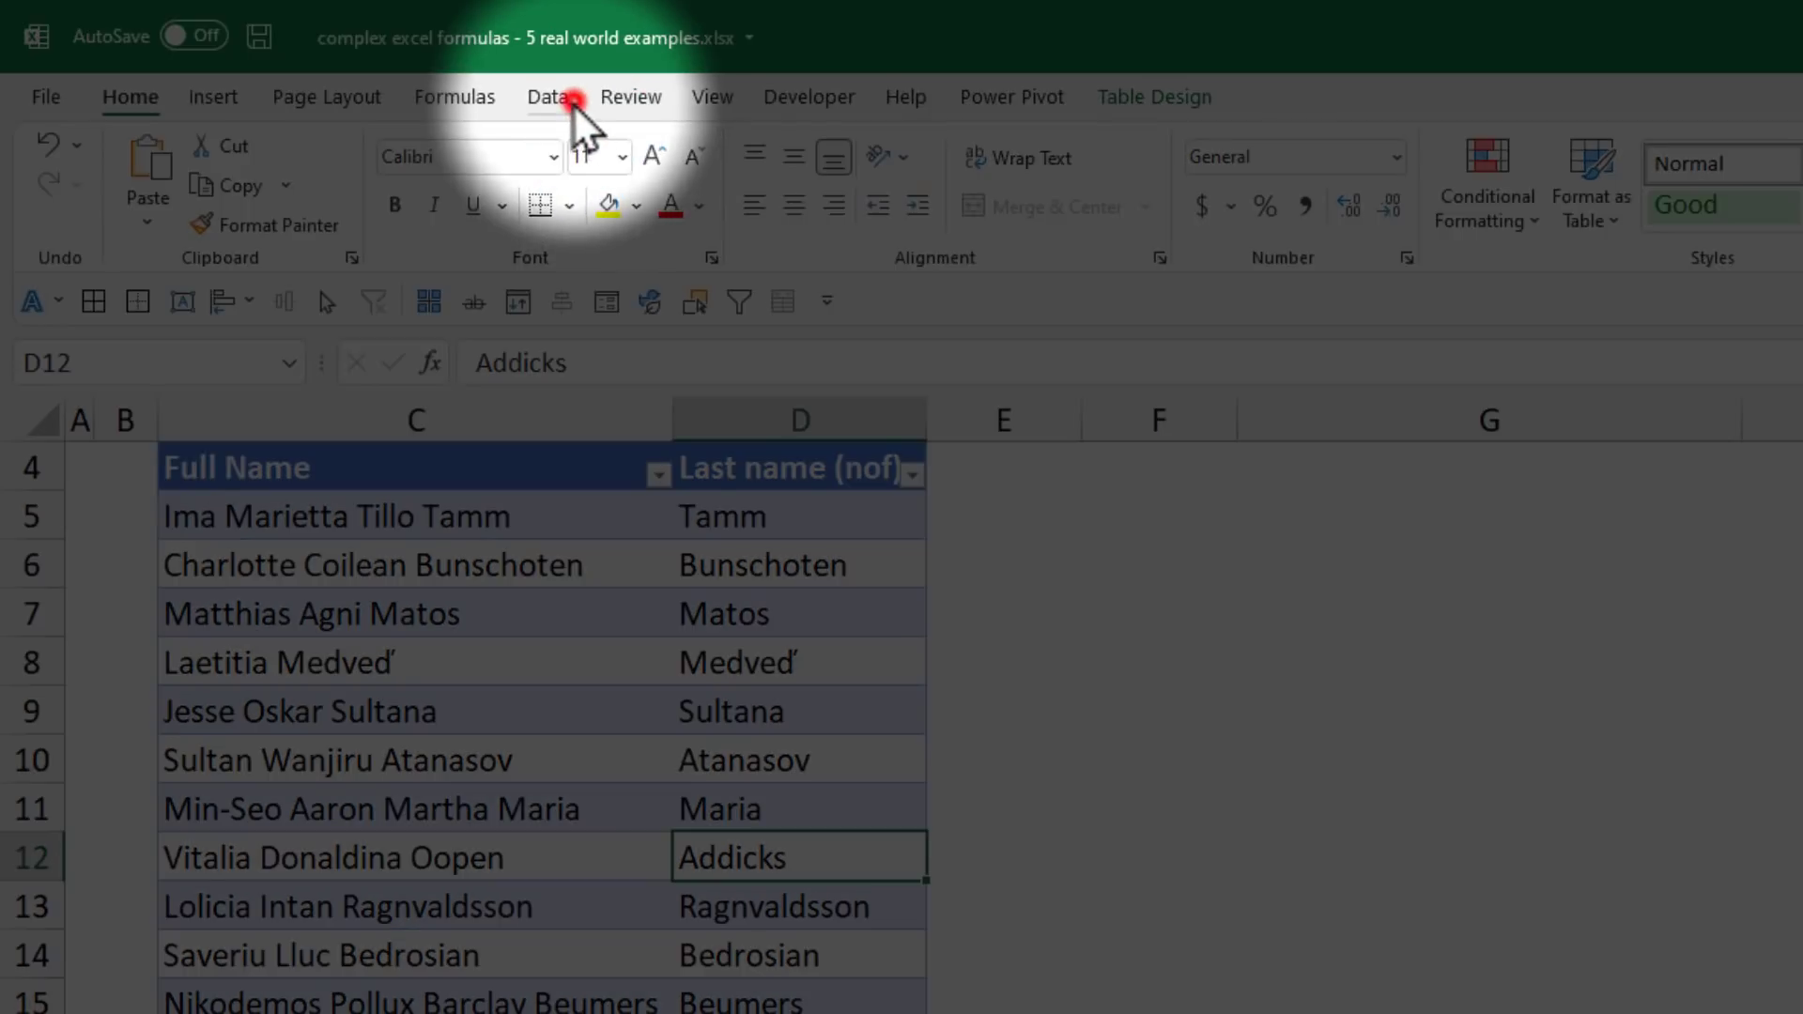
pyautogui.click(554, 94)
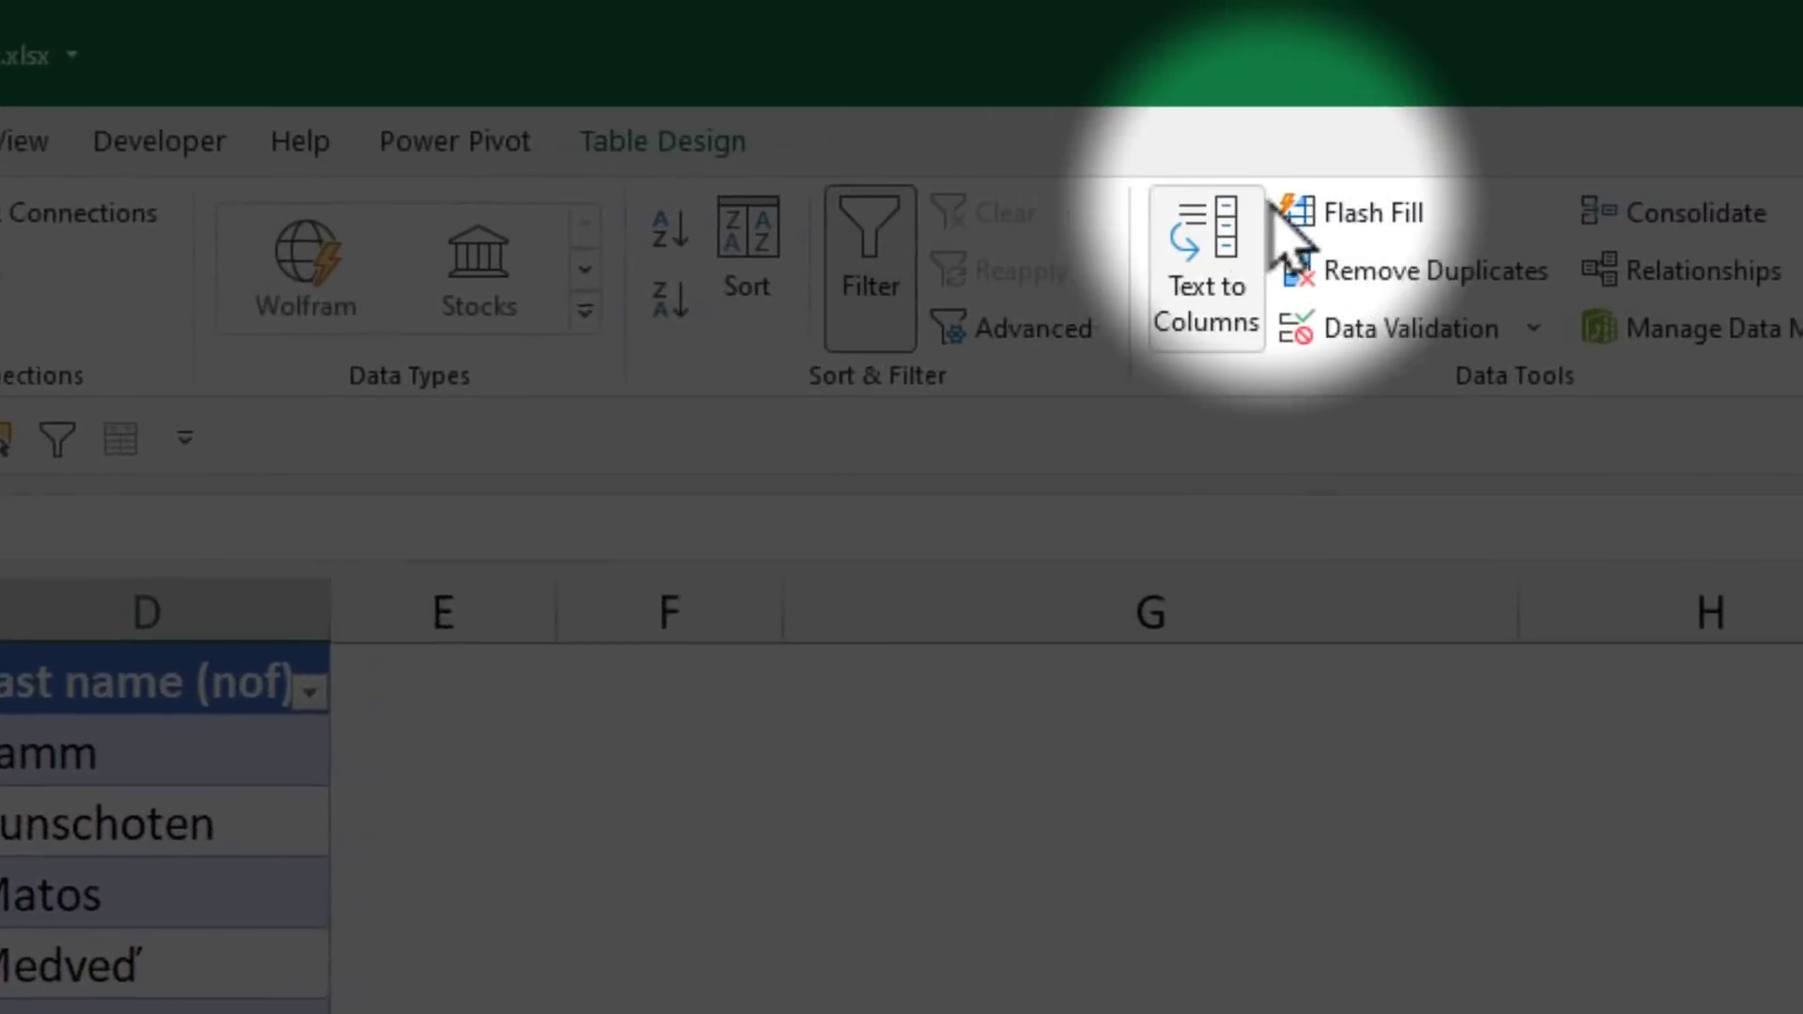
pyautogui.click(1555, 157)
# - Add a "Last name (f)" column header in E4 and fit column E to its contents
pyautogui.click(388, 698)
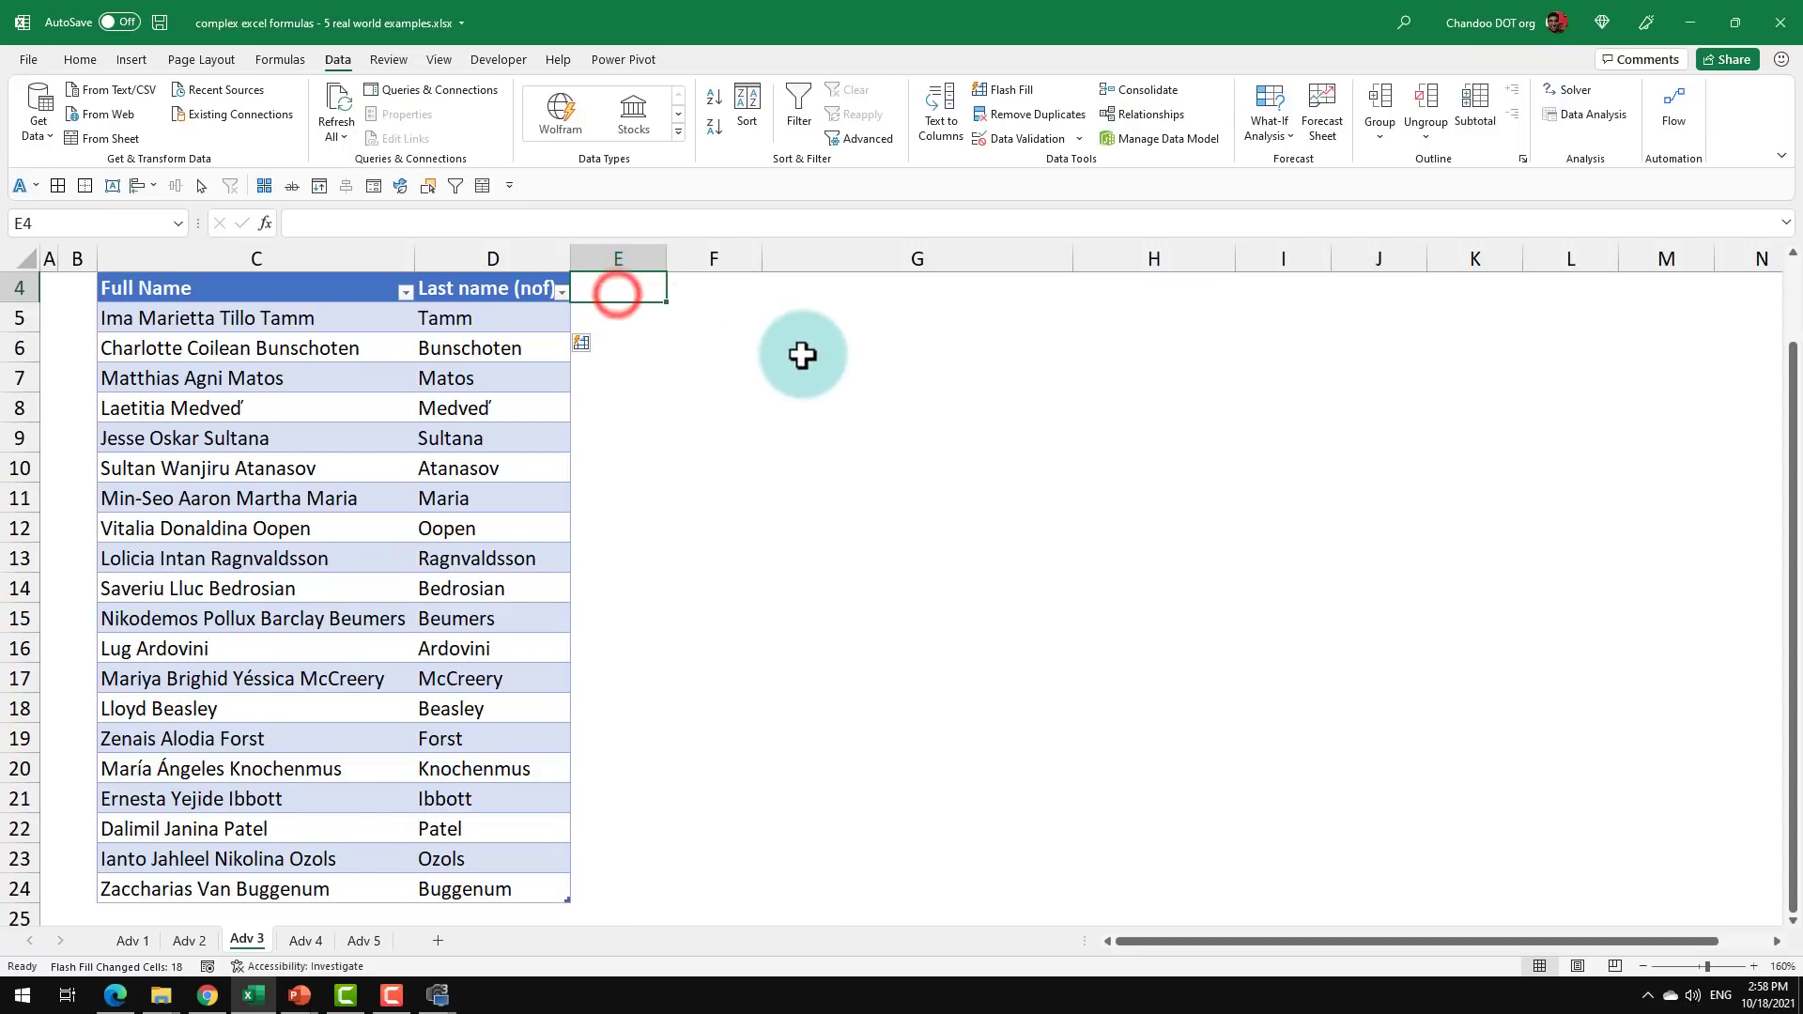
pyautogui.scroll(1, 841, 864)
pyautogui.write('Last name (f)')
pyautogui.press('Return')
pyautogui.doubleClick(666, 257)
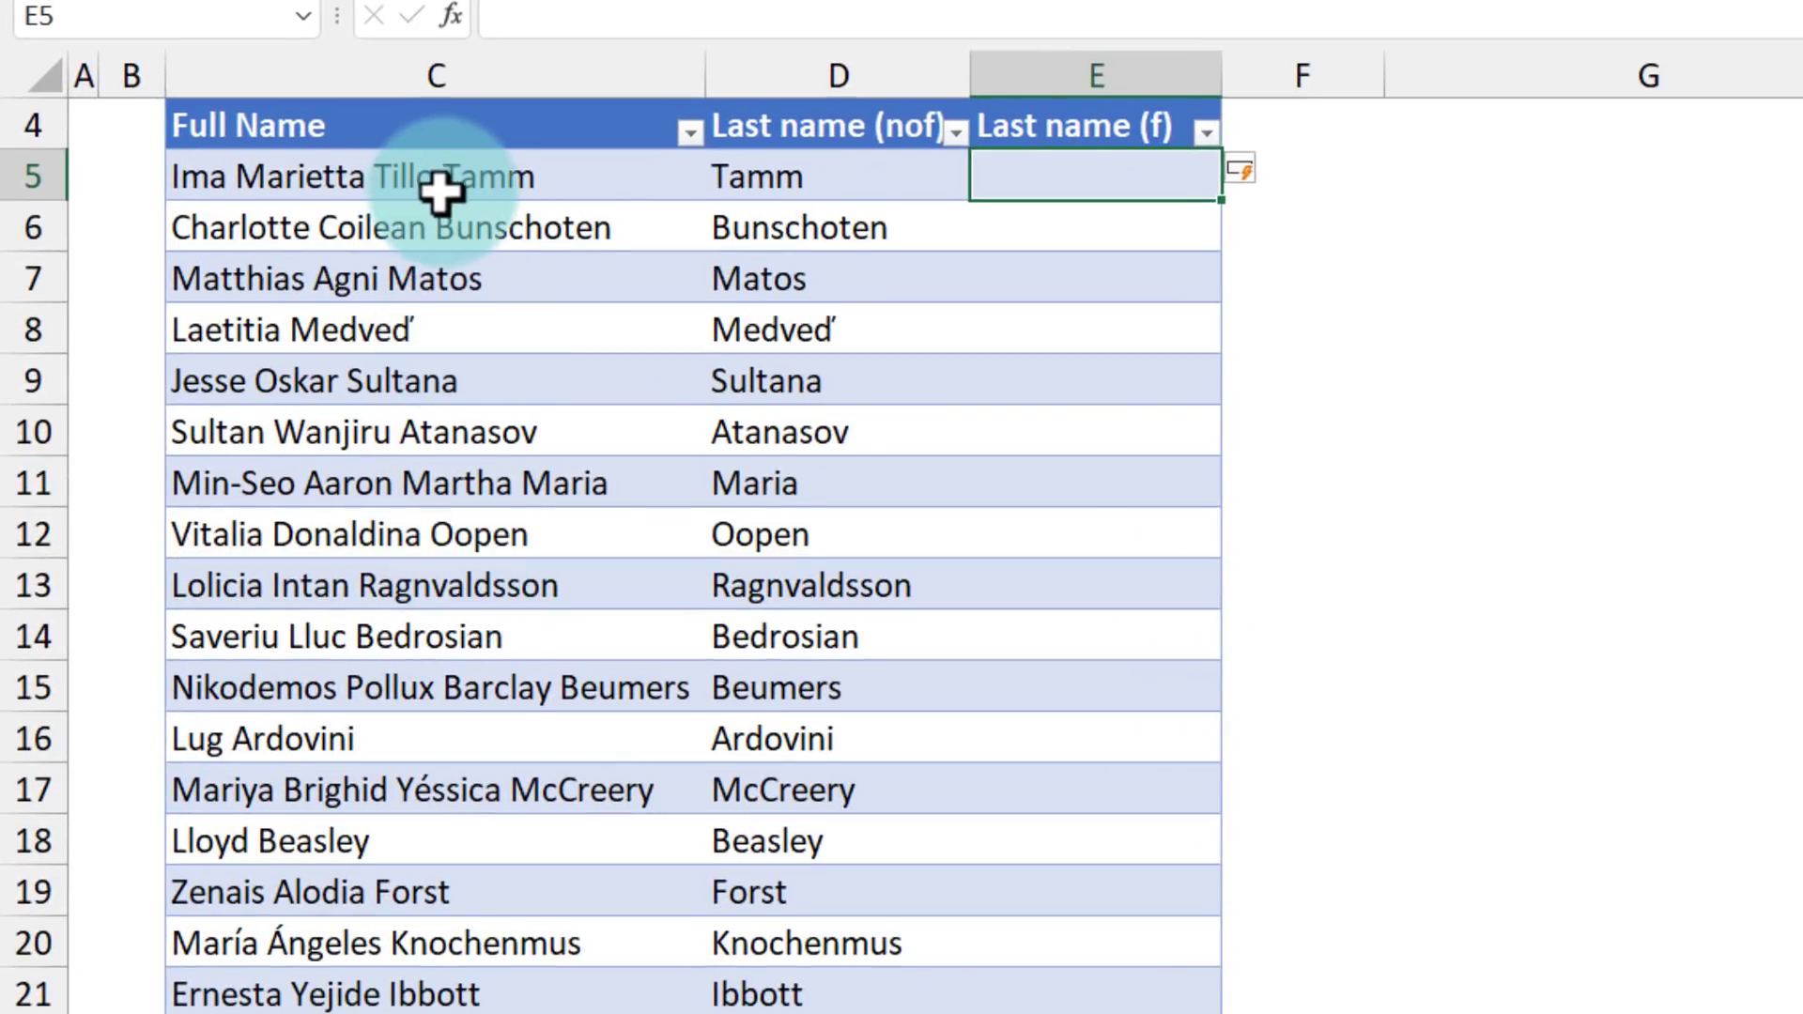
# - Enter a SUBSTITUTE formula in E5 that removes every space from the Full Name value
pyautogui.click(222, 169)
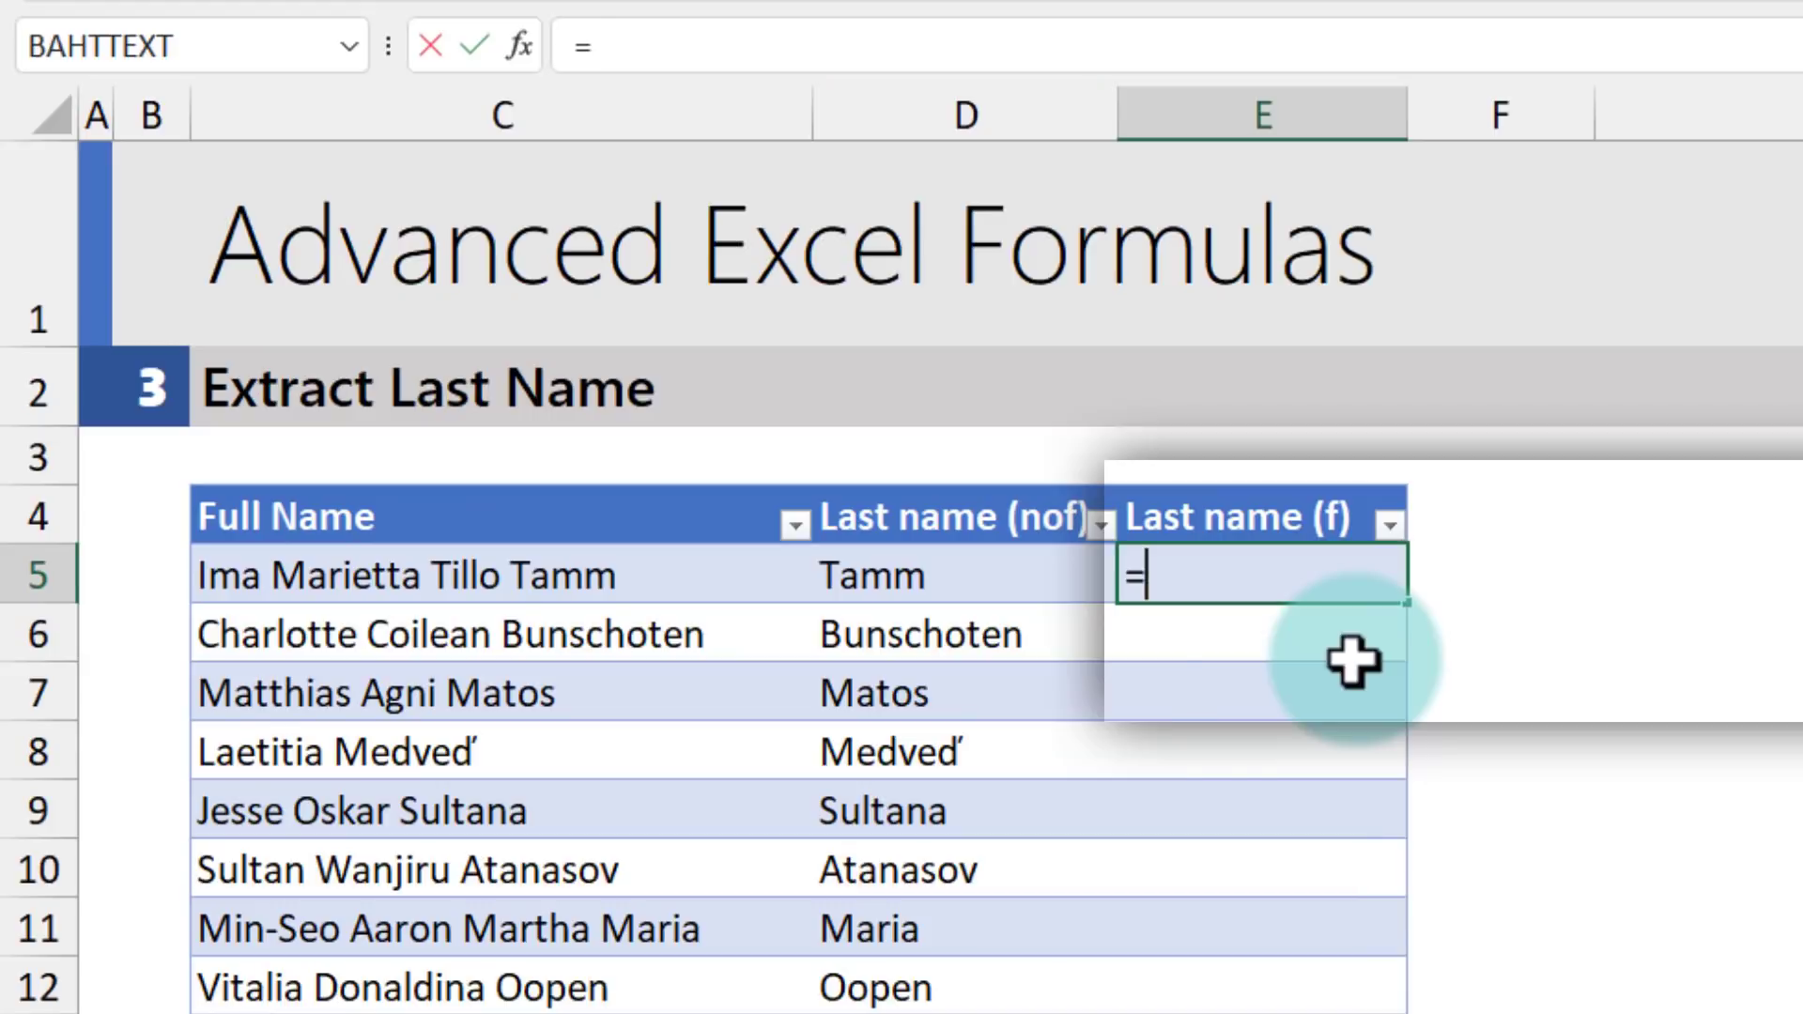
pyautogui.write('sub')
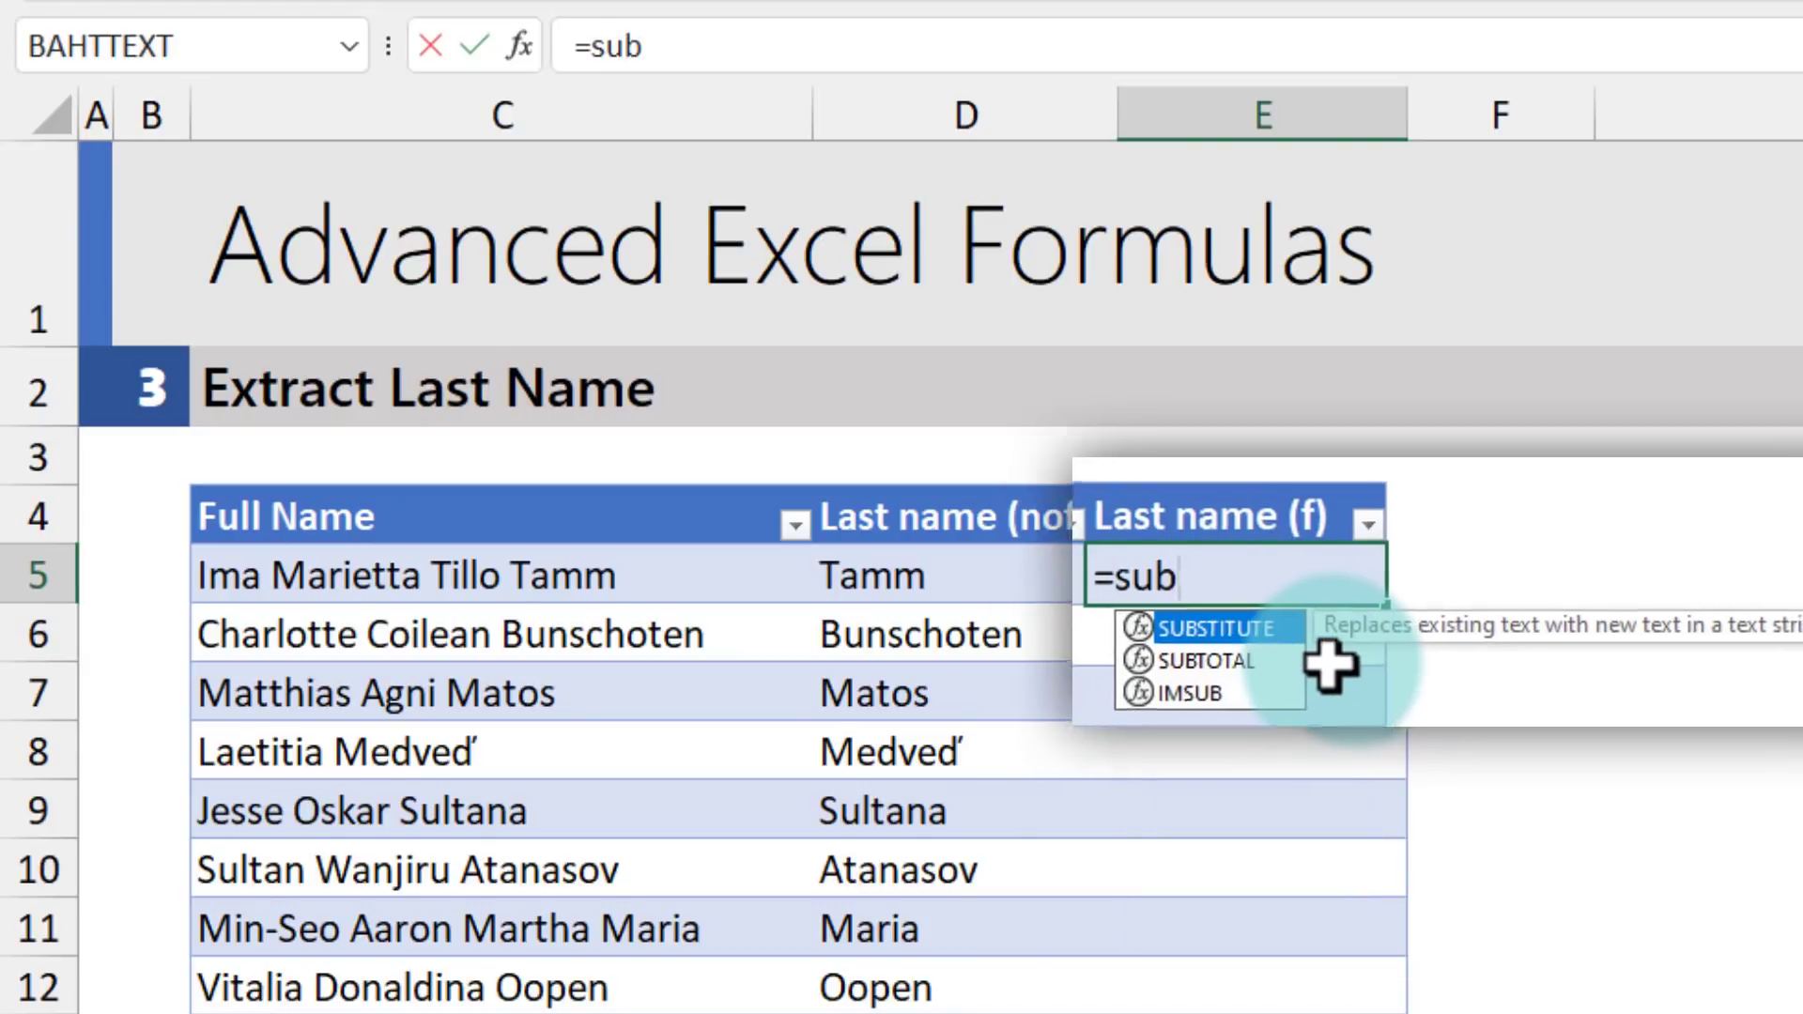
pyautogui.press('Tab')
pyautogui.press('Left')
pyautogui.press('Left')
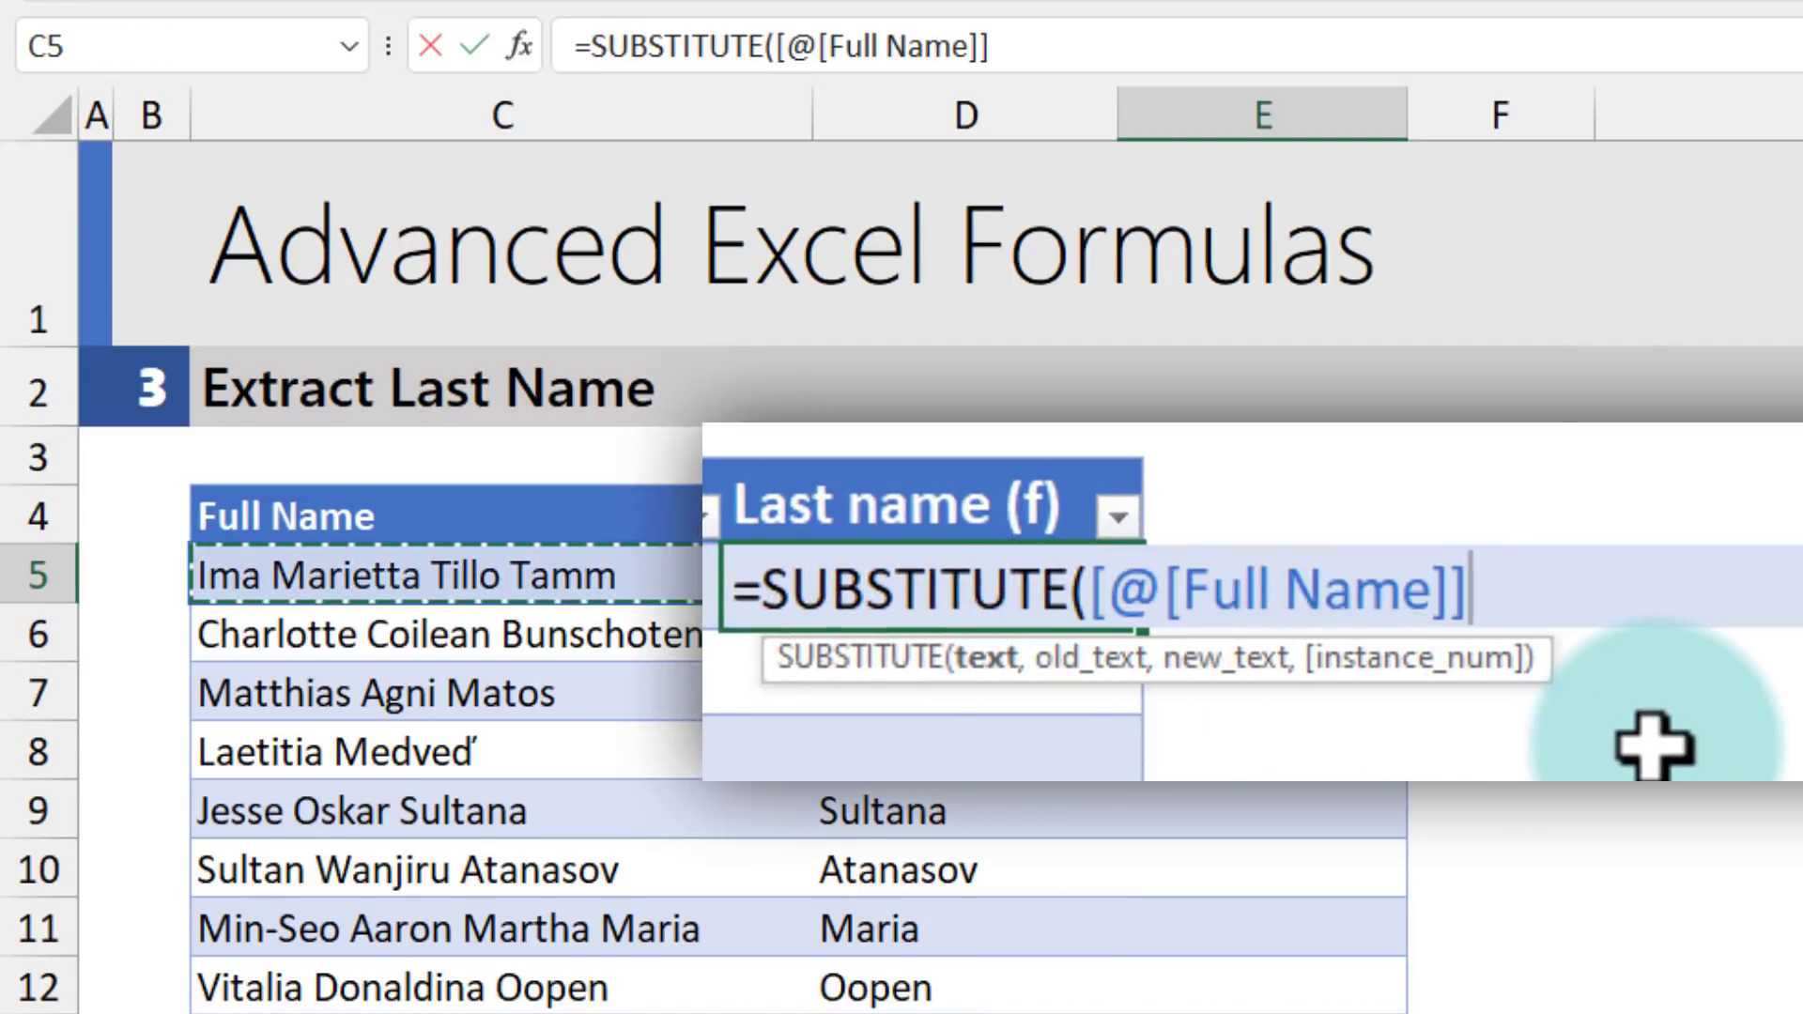
pyautogui.write('," "')
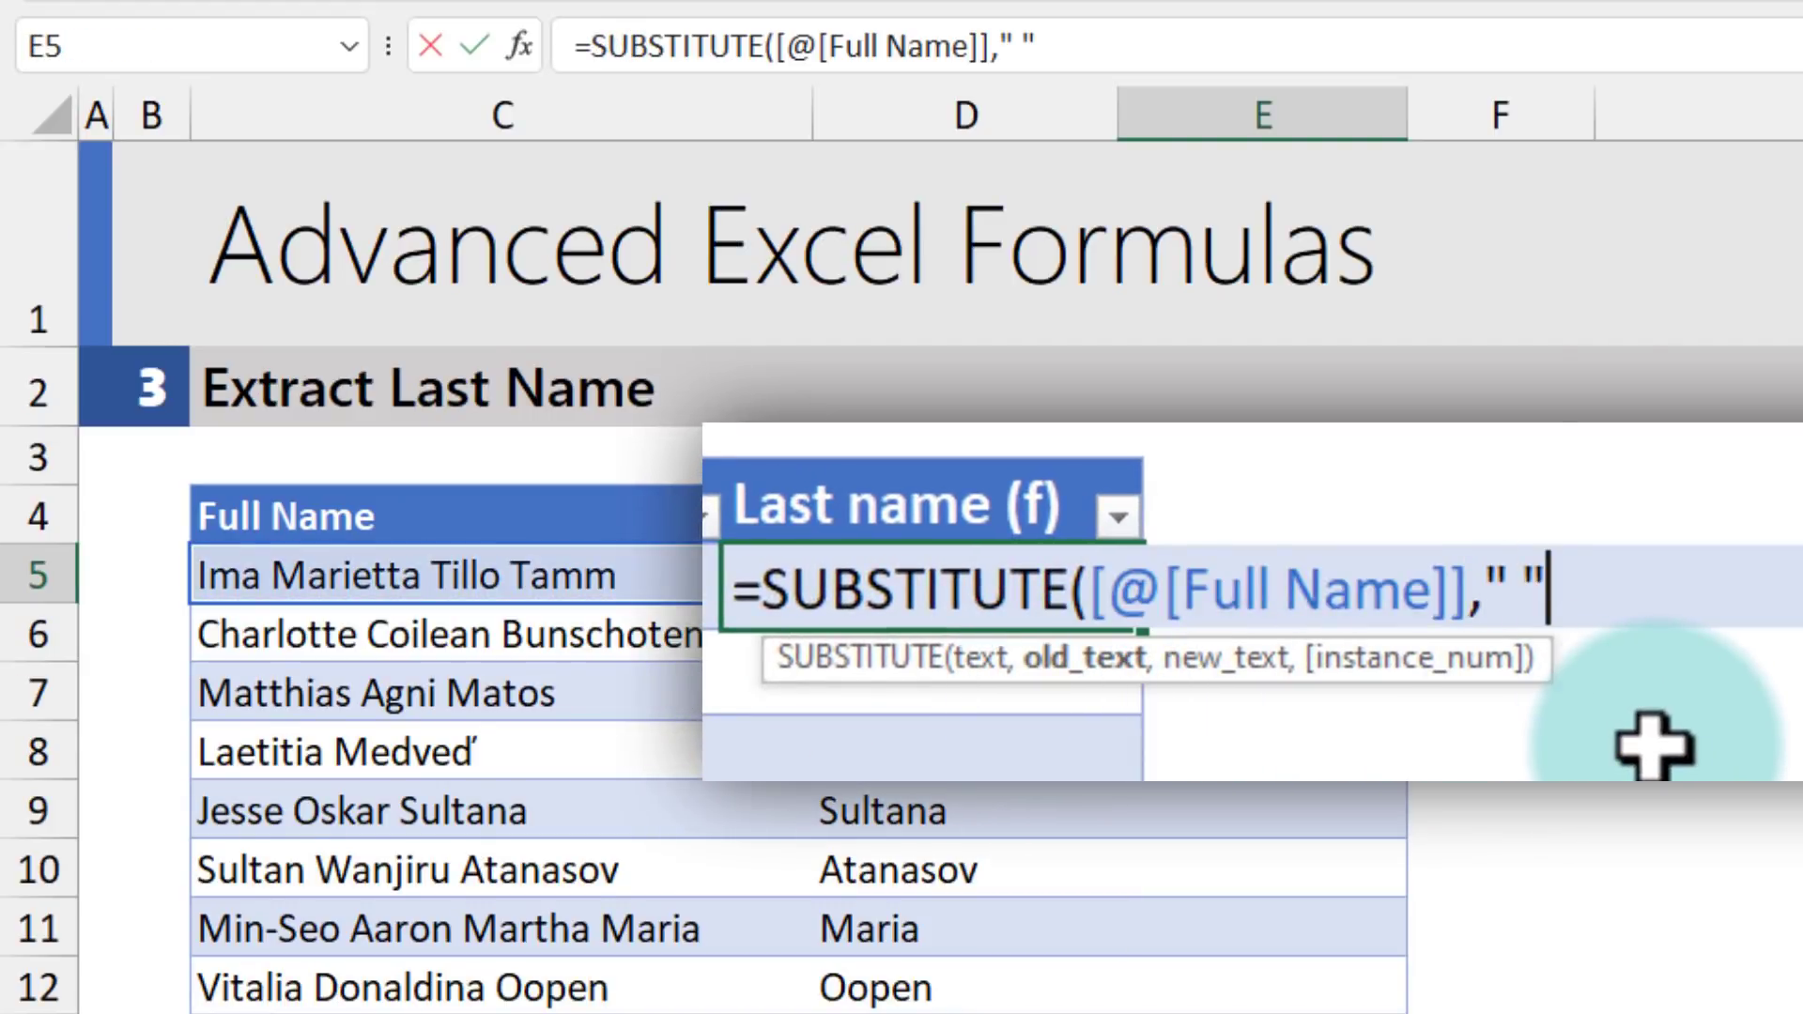
pyautogui.write(',"")')
pyautogui.press('Return')
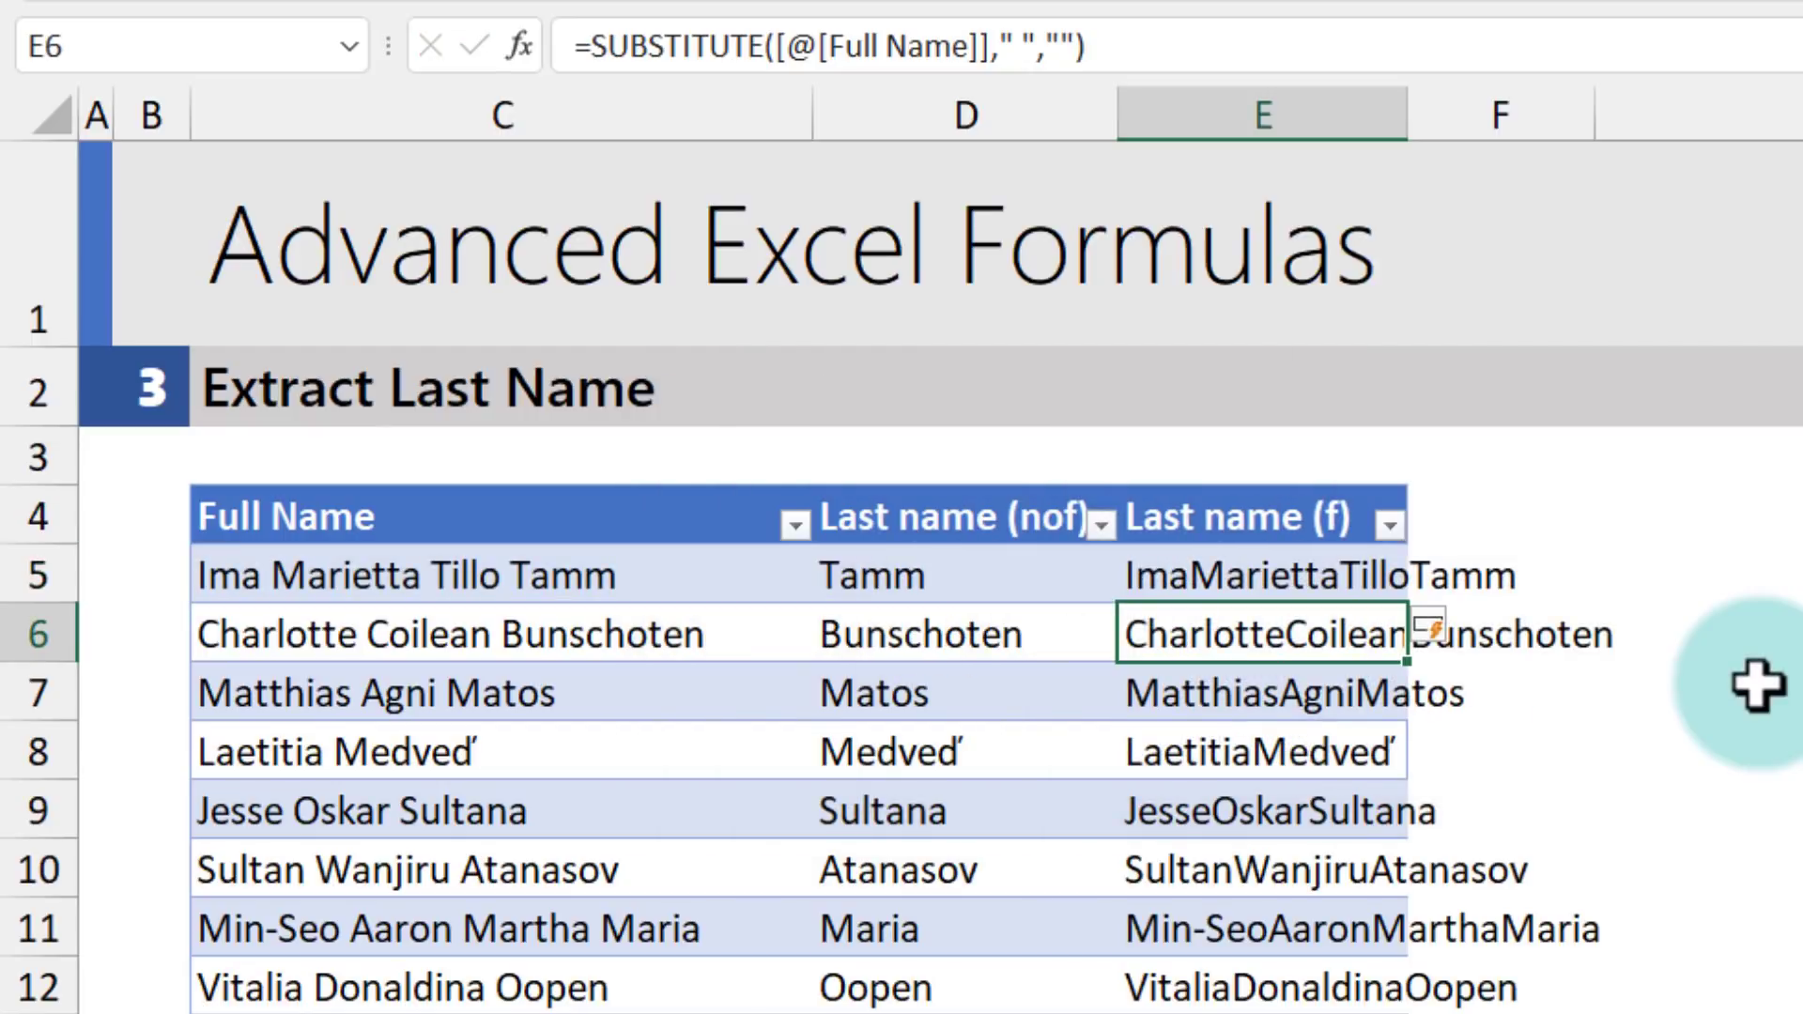
# - Wrap the SUBSTITUTE formula in E5 in LEN to count the characters of the full name without spaces
pyautogui.doubleClick(1211, 567)
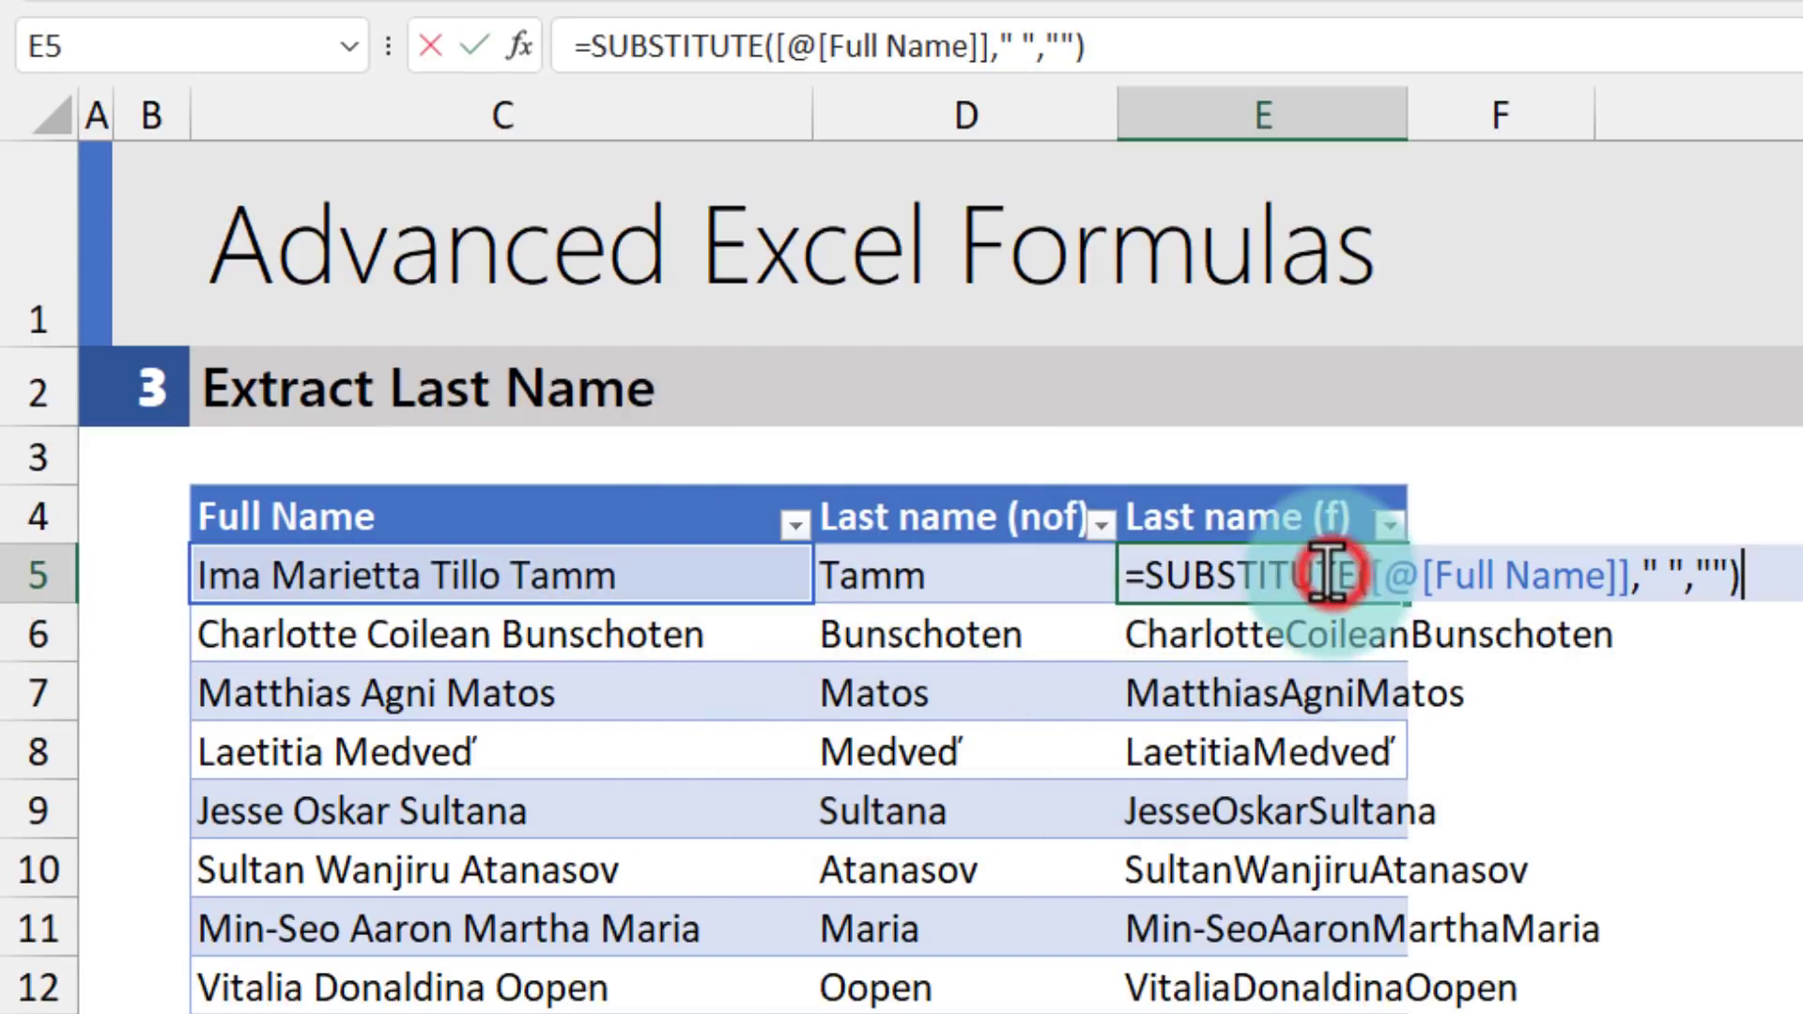
pyautogui.click(1141, 569)
pyautogui.write('len(')
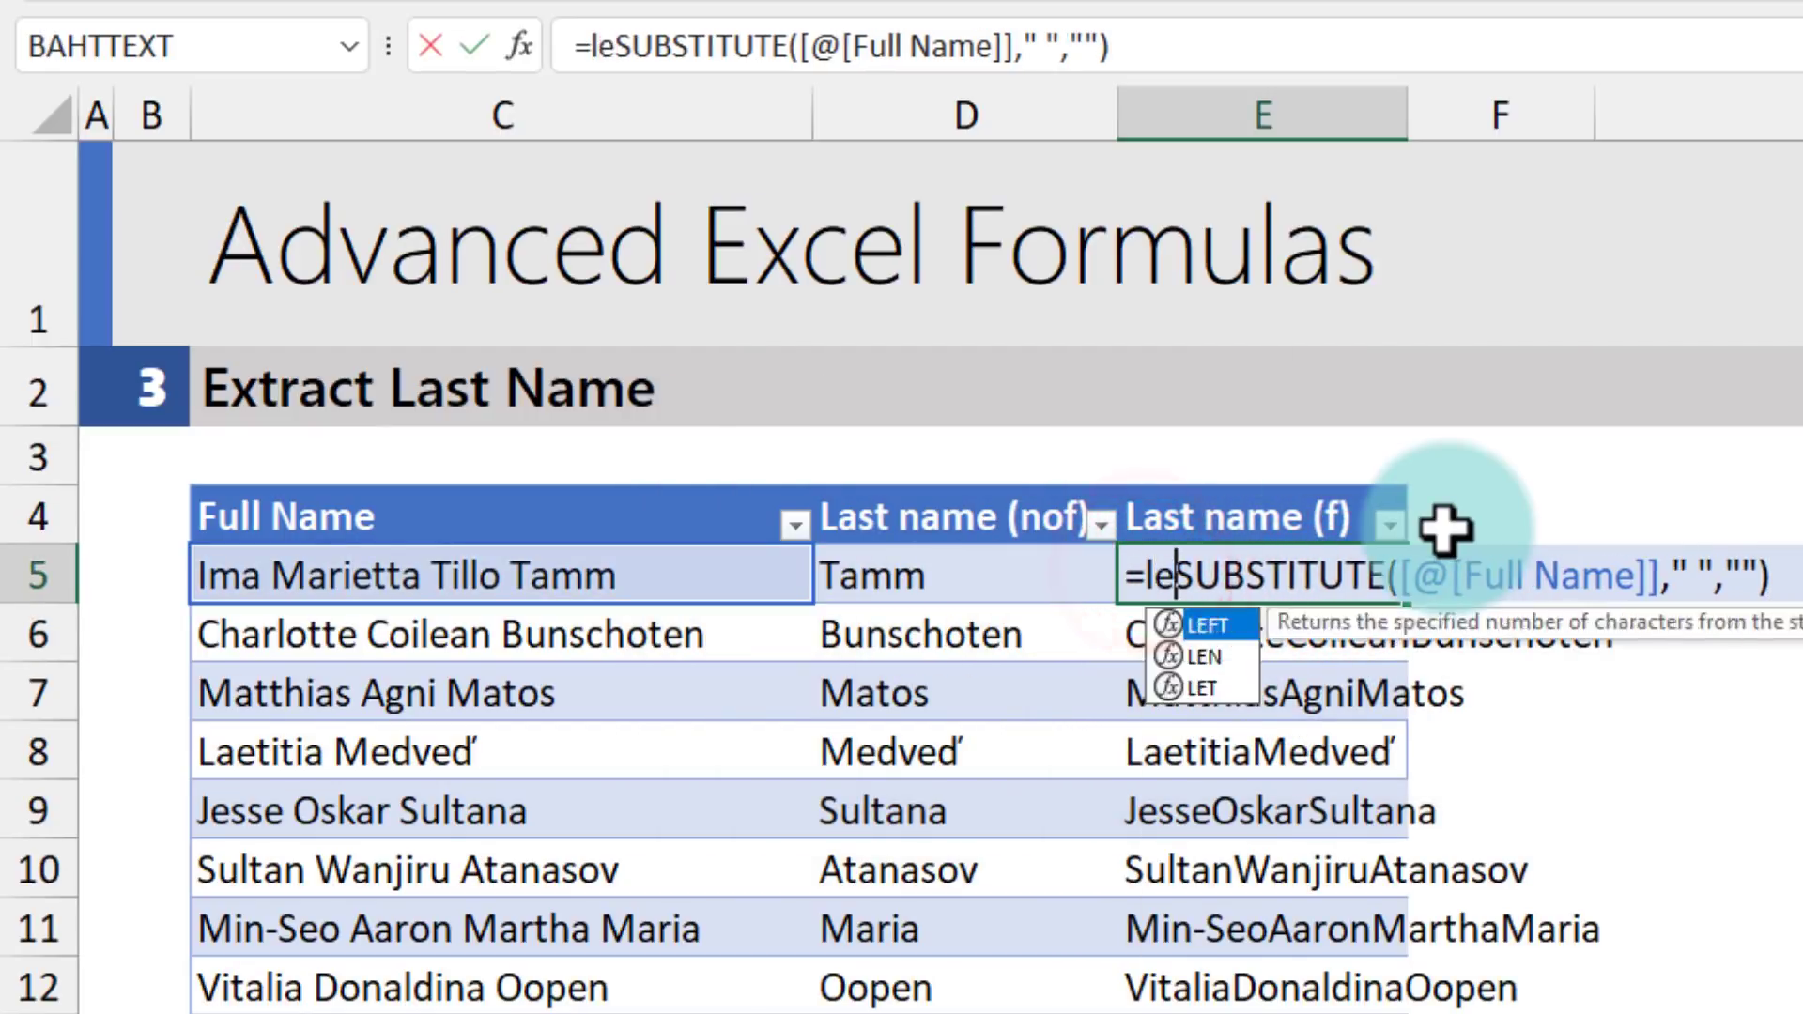
pyautogui.press('Return')
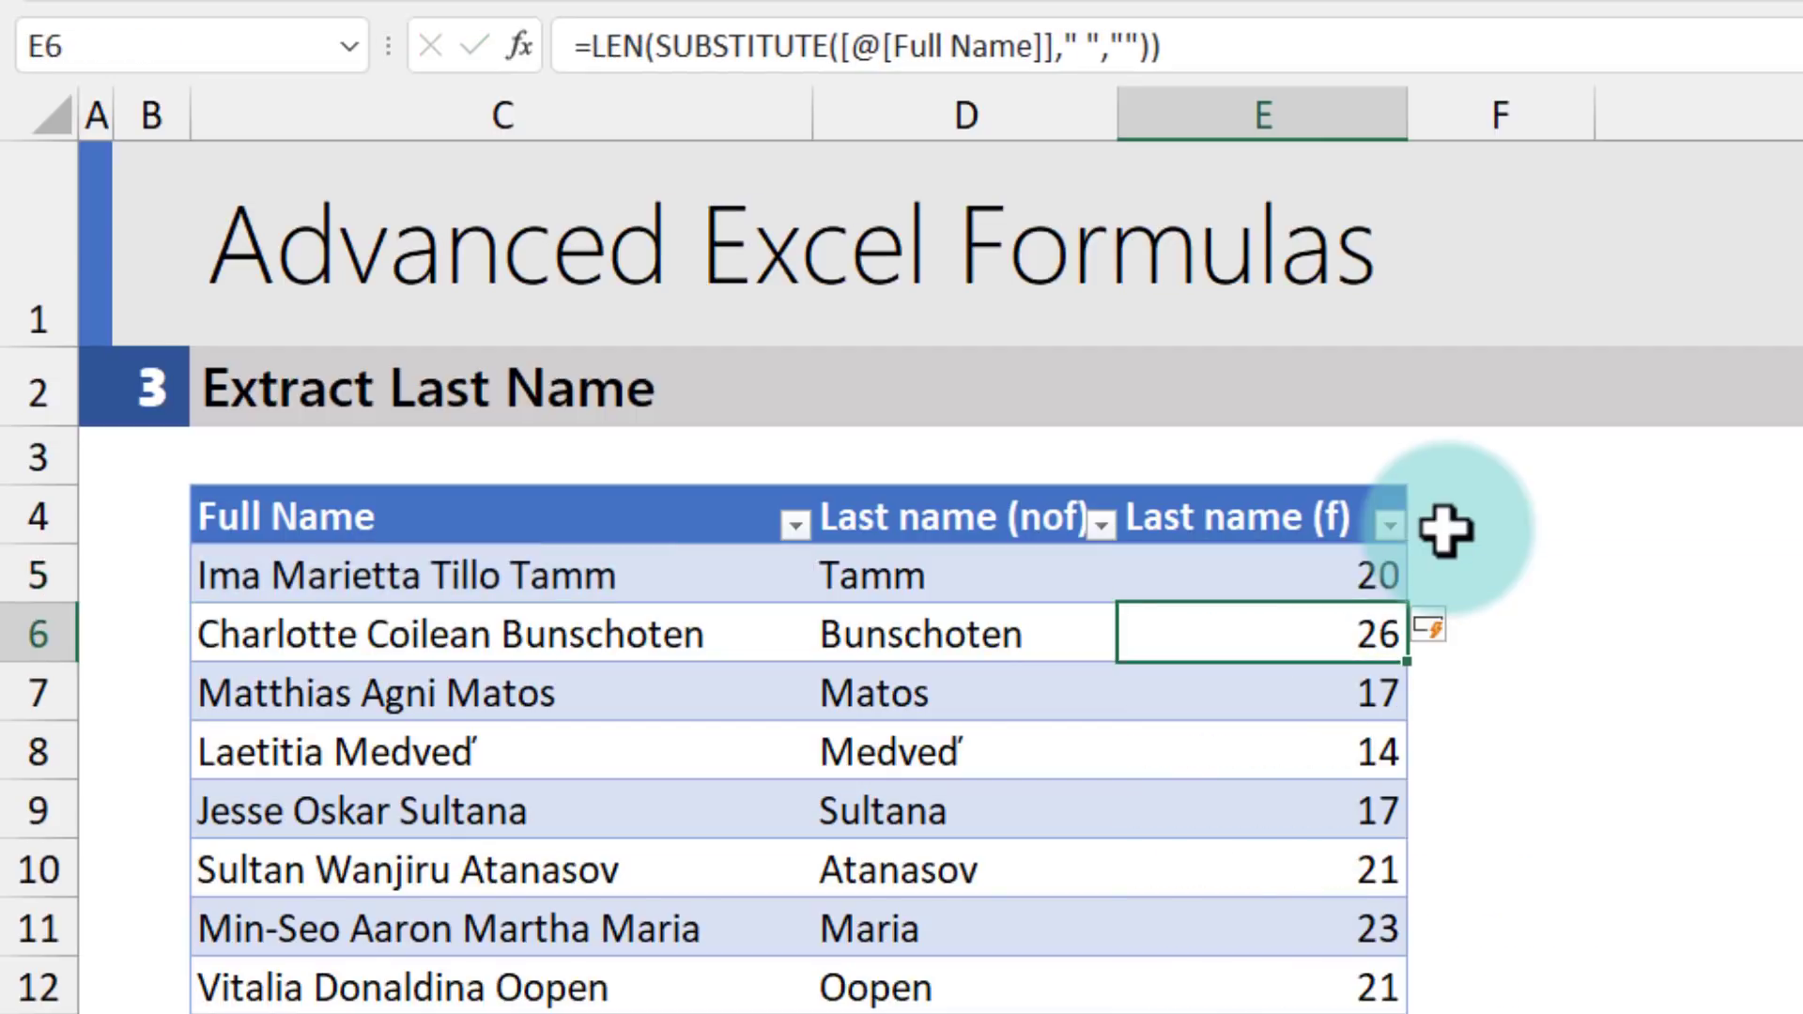
# - Extend the E5 formula to subtract the length without spaces from LEN([@[Full Name]]), counting the spaces in each name
pyautogui.click(1301, 592)
pyautogui.press('F2')
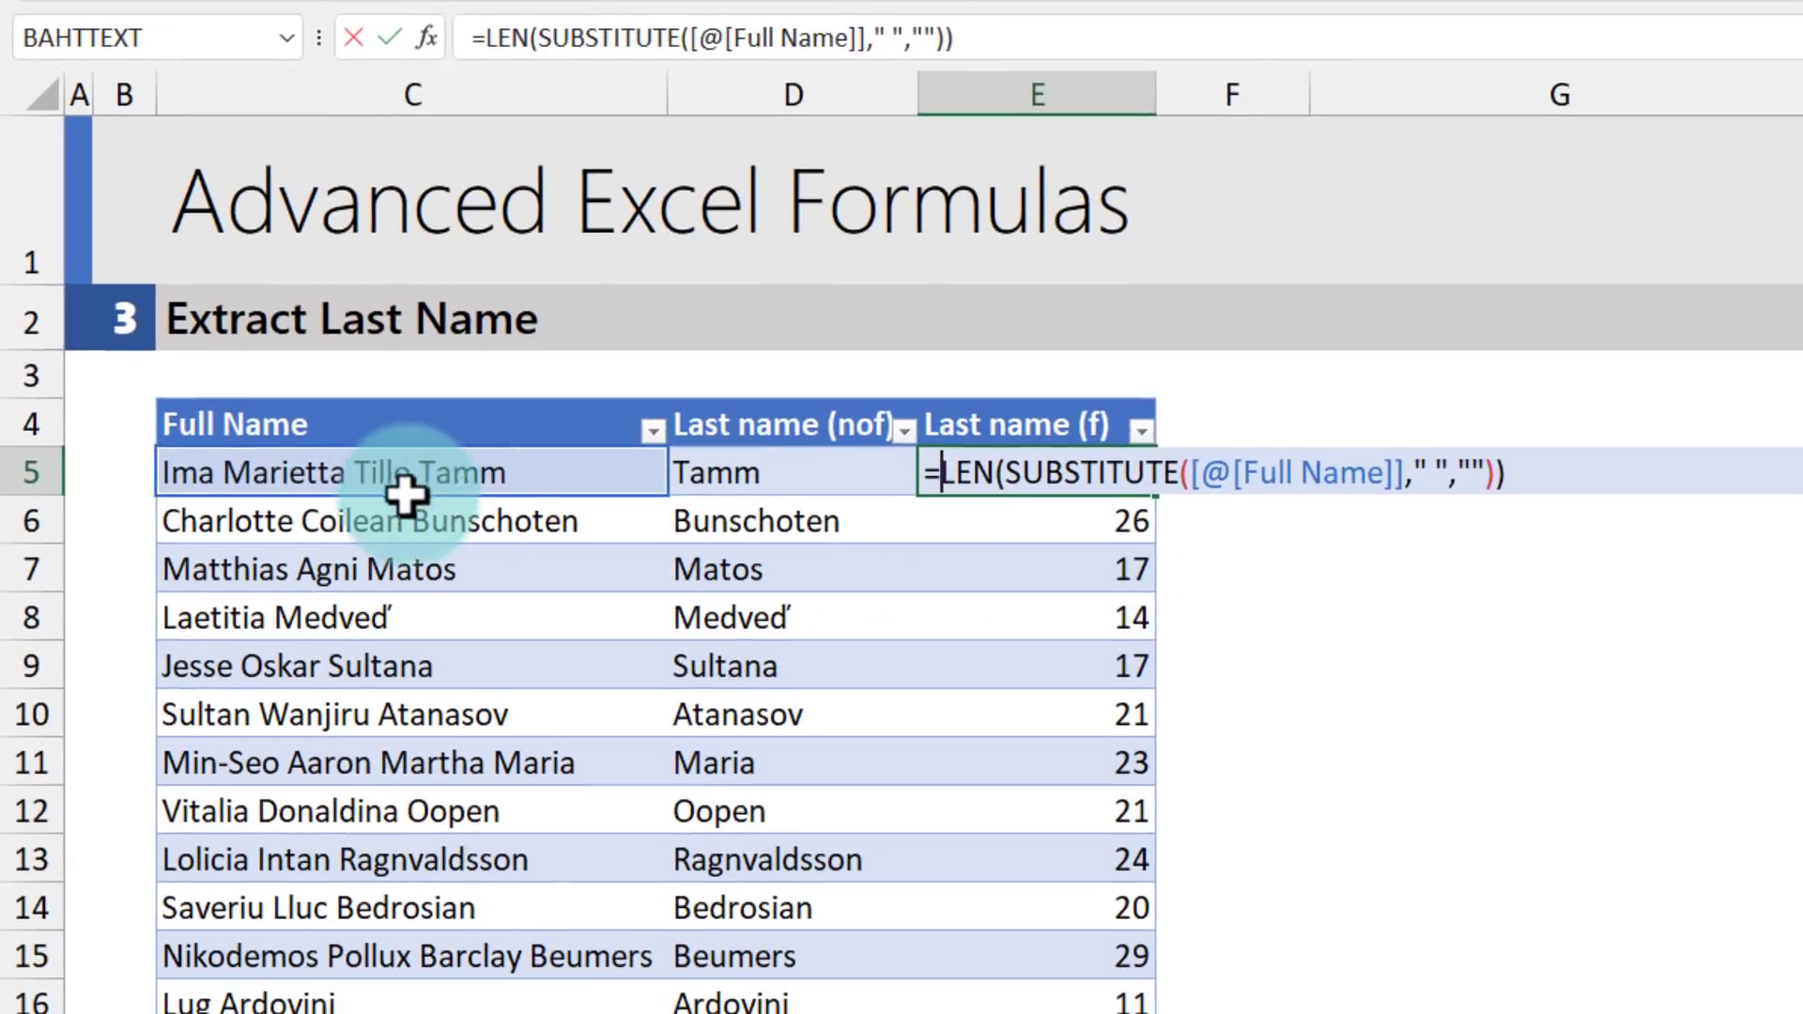
pyautogui.write('len')
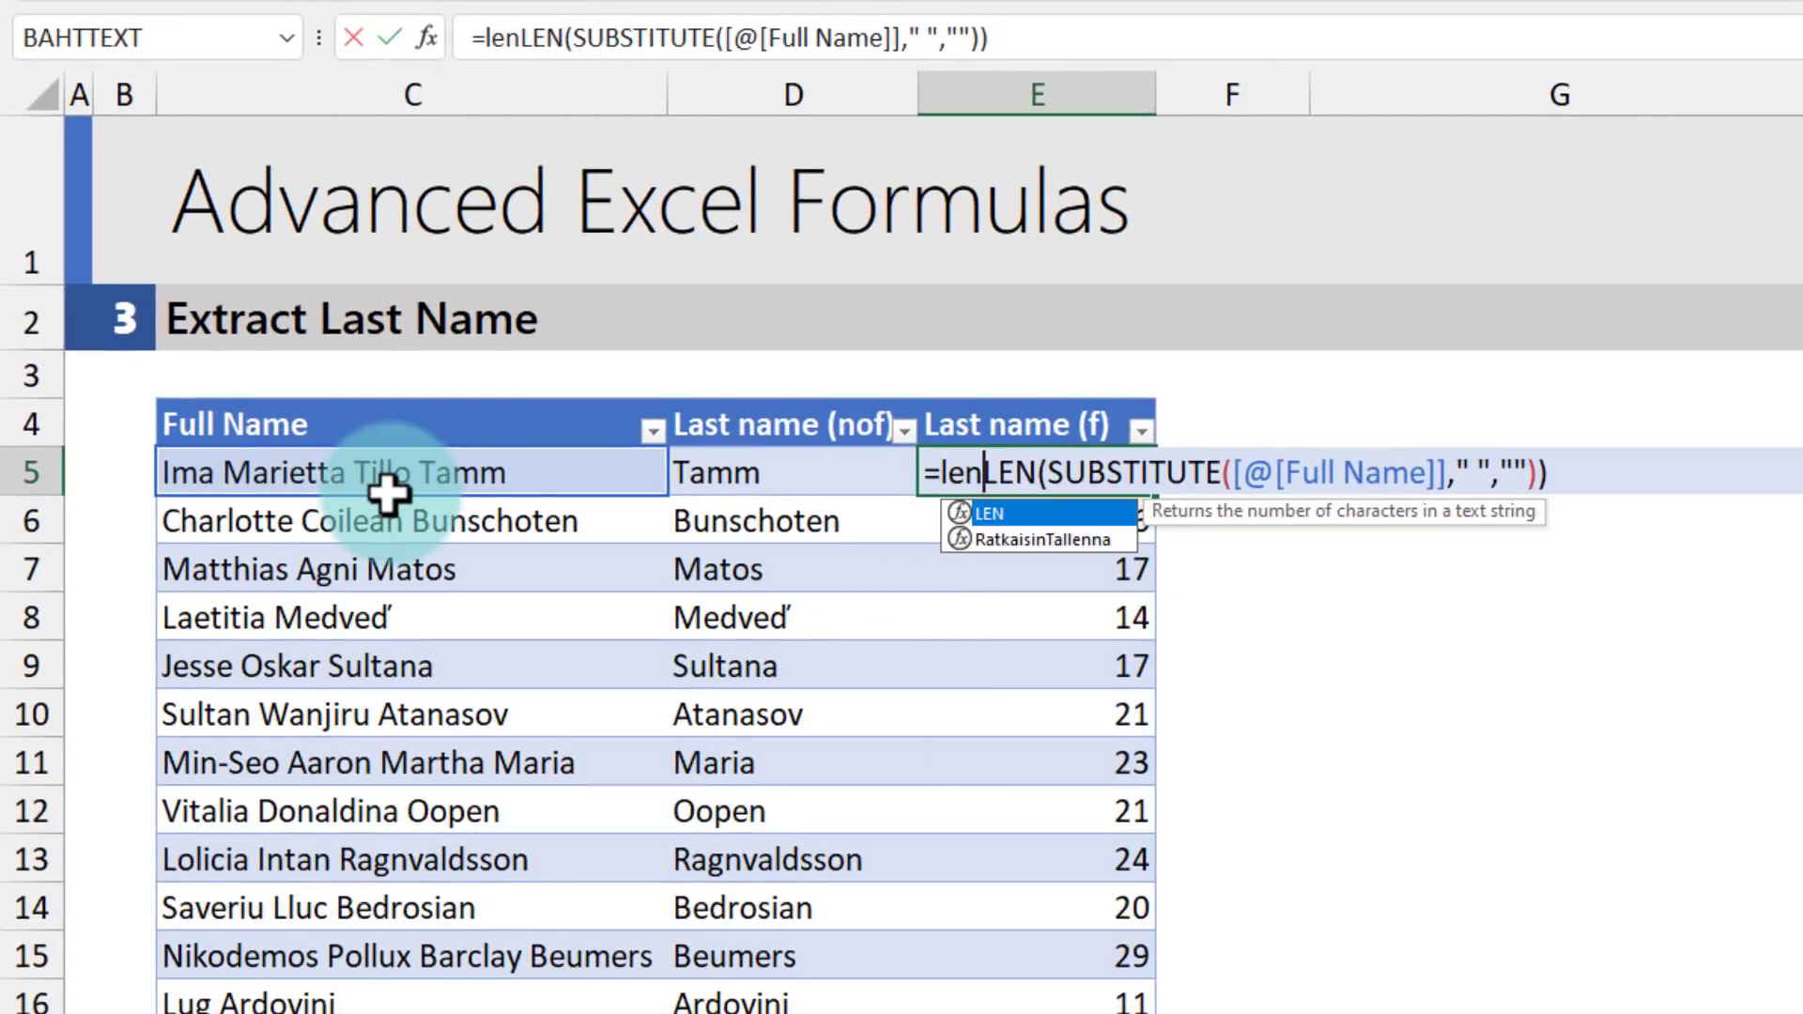
pyautogui.write('(')
pyautogui.click(387, 490)
pyautogui.write(')-')
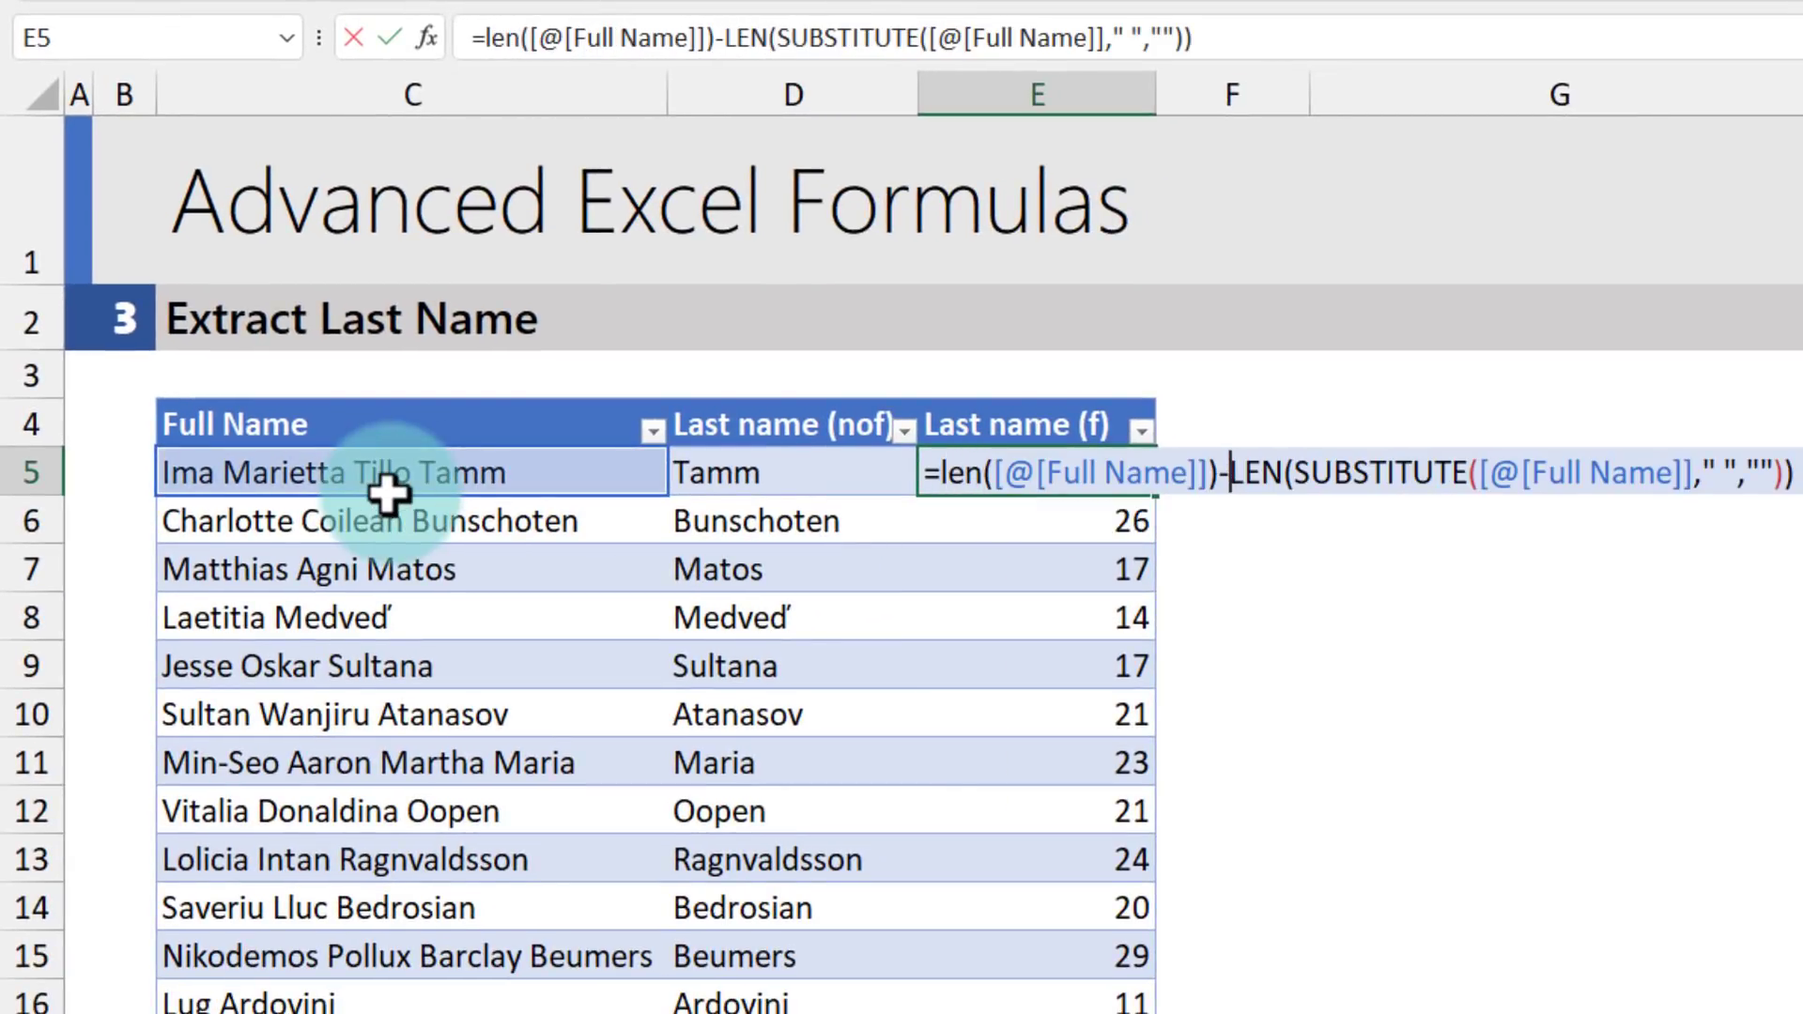
pyautogui.press('Return')
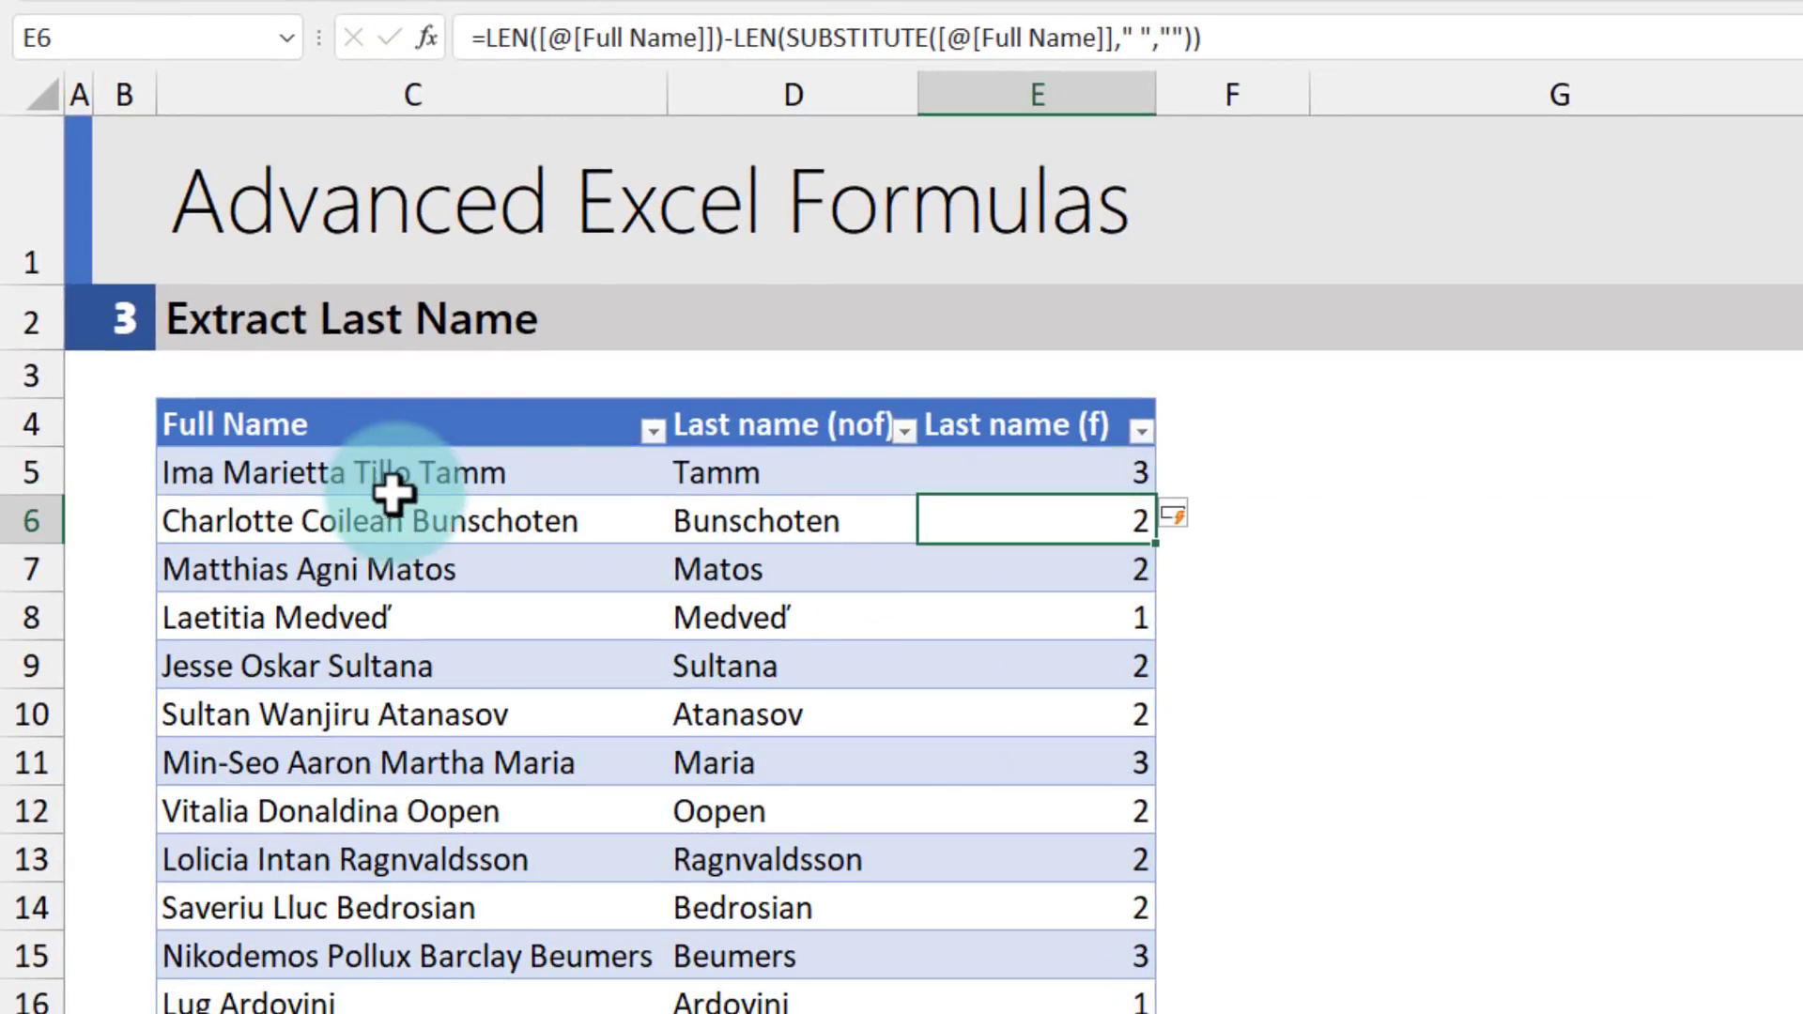
# - Compare the space counts in the Last name (f) column with the full names in rows 5, 6 and 8
pyautogui.click(940, 471)
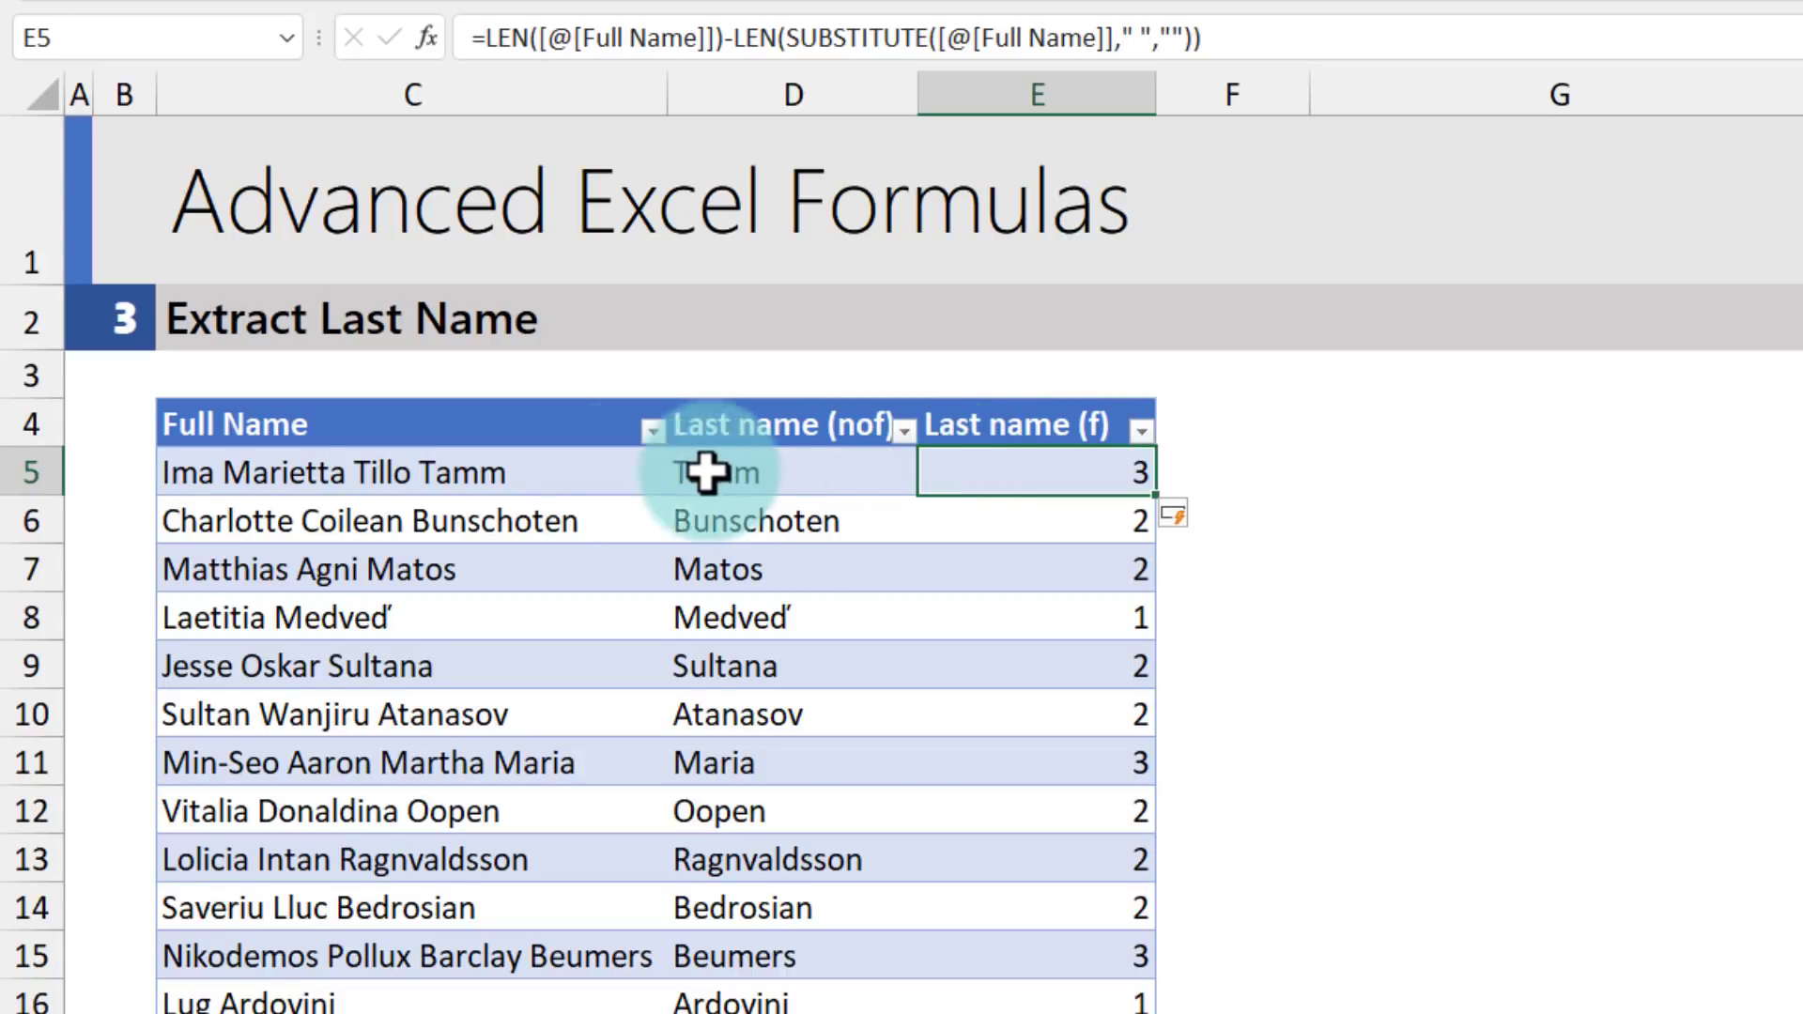
pyautogui.click(423, 471)
pyautogui.click(1109, 472)
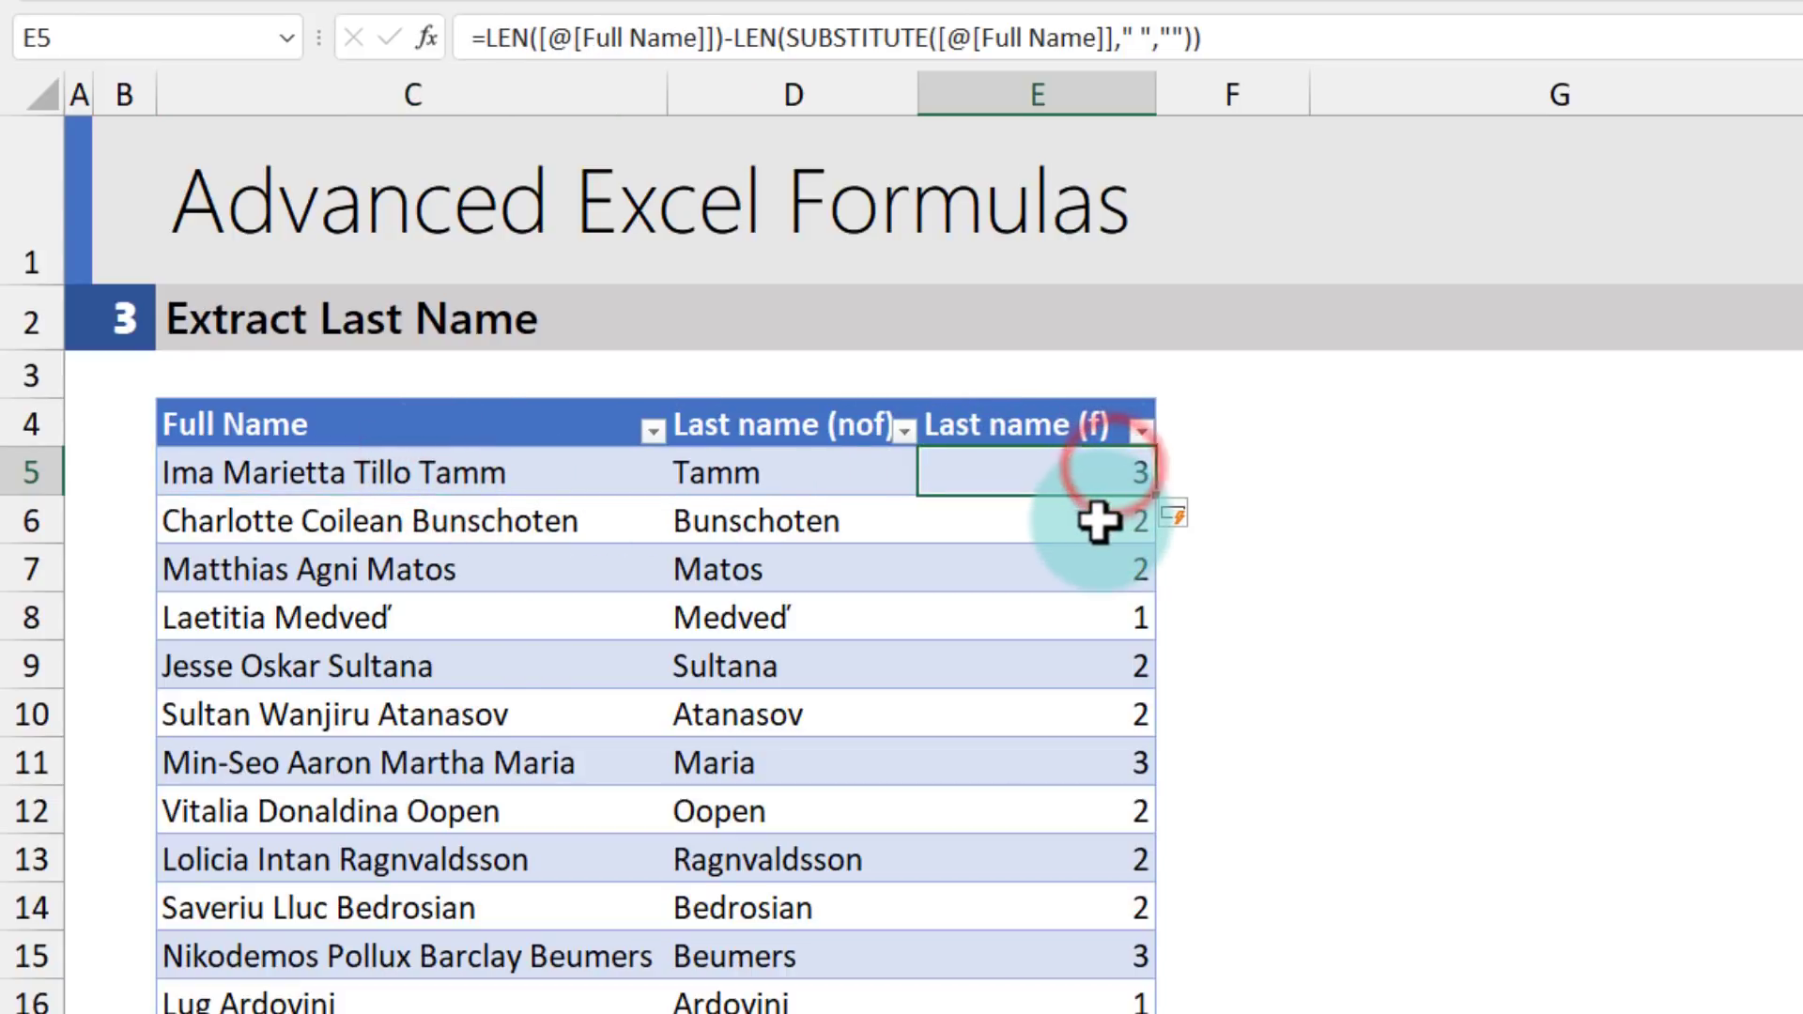
pyautogui.click(1095, 516)
pyautogui.click(1071, 616)
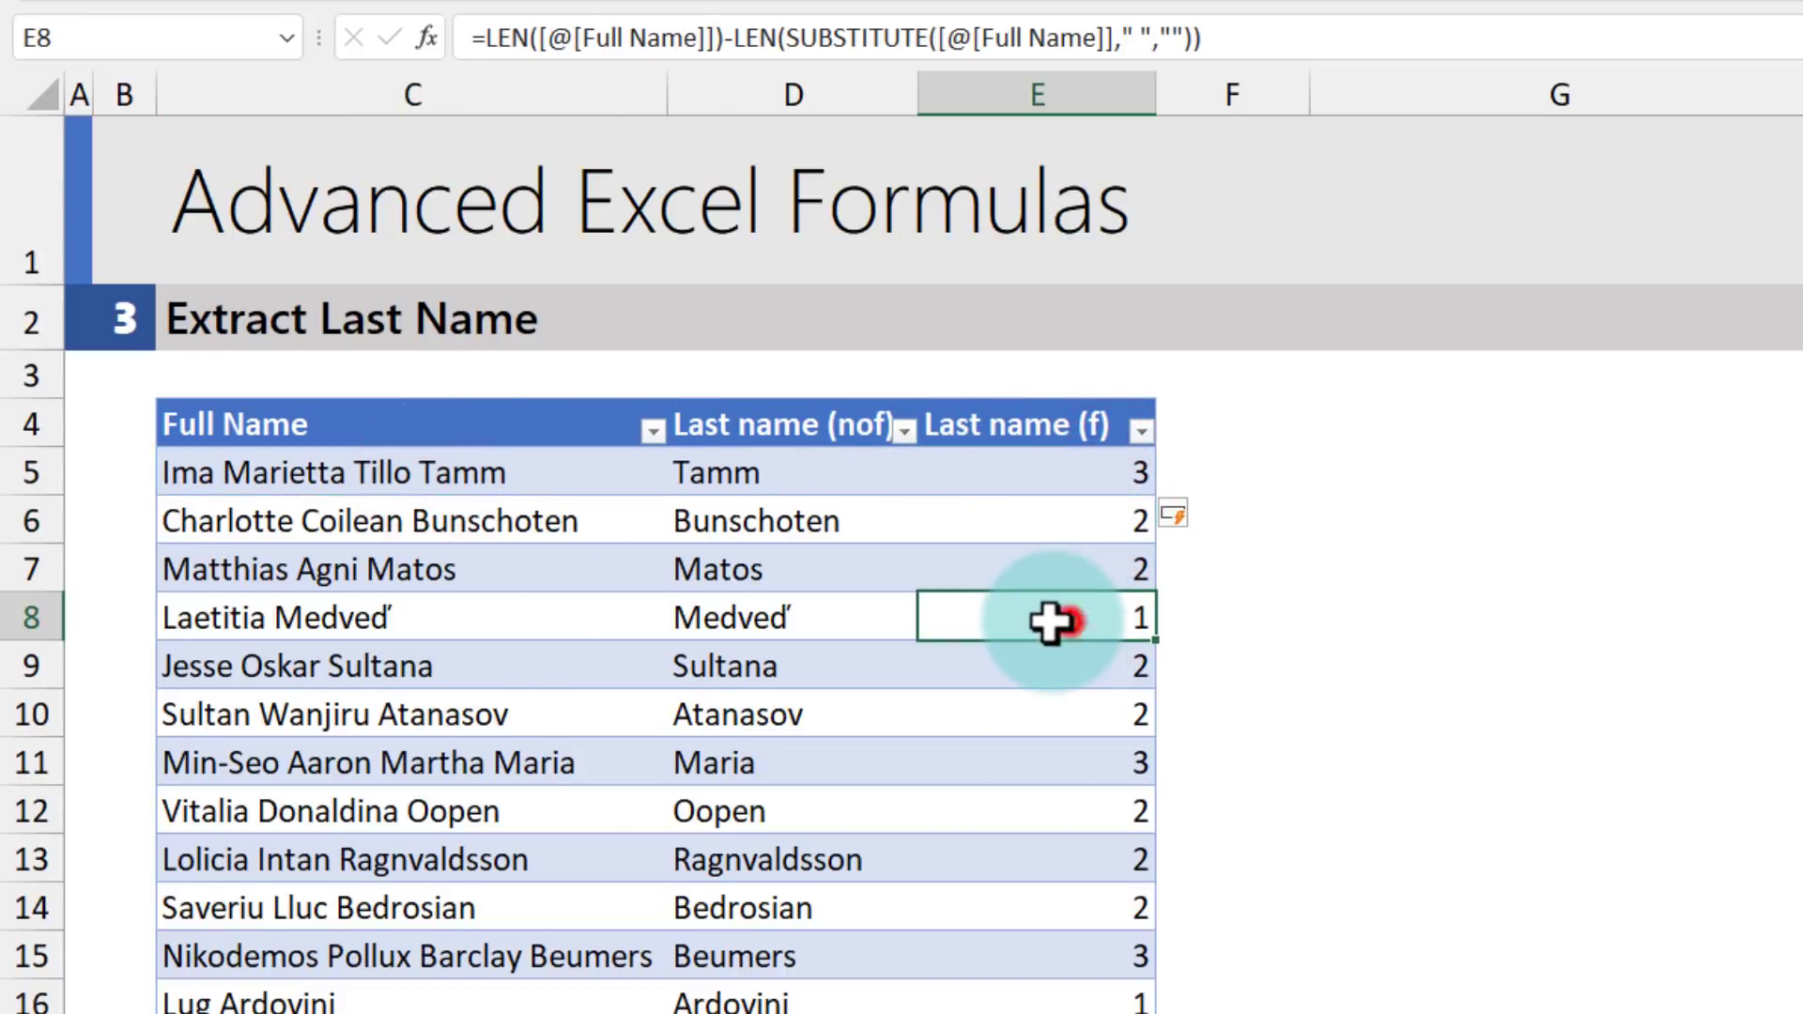
pyautogui.click(216, 617)
pyautogui.scroll(-4, 934, 712)
pyautogui.scroll(4, 1014, 596)
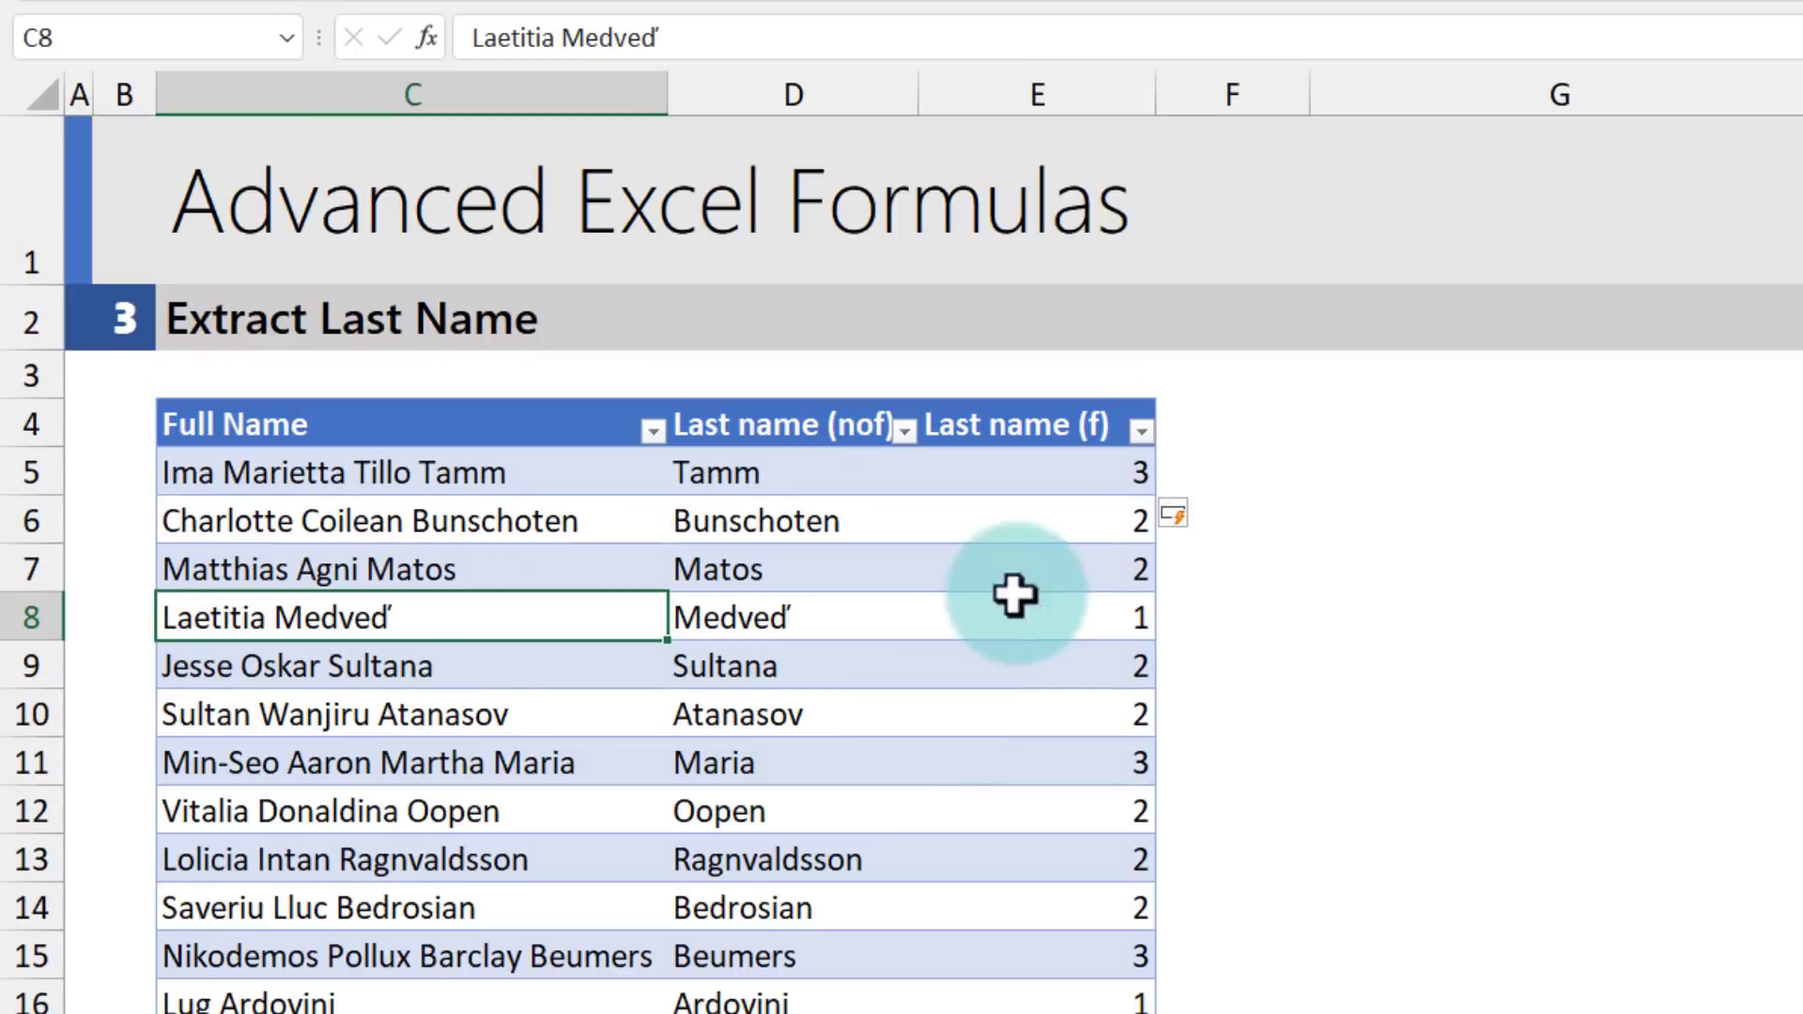
# - Nest the space count in E5 as the instance number of an outer SUBSTITUTE that replaces the last space in Full Name with "@"
pyautogui.click(1096, 476)
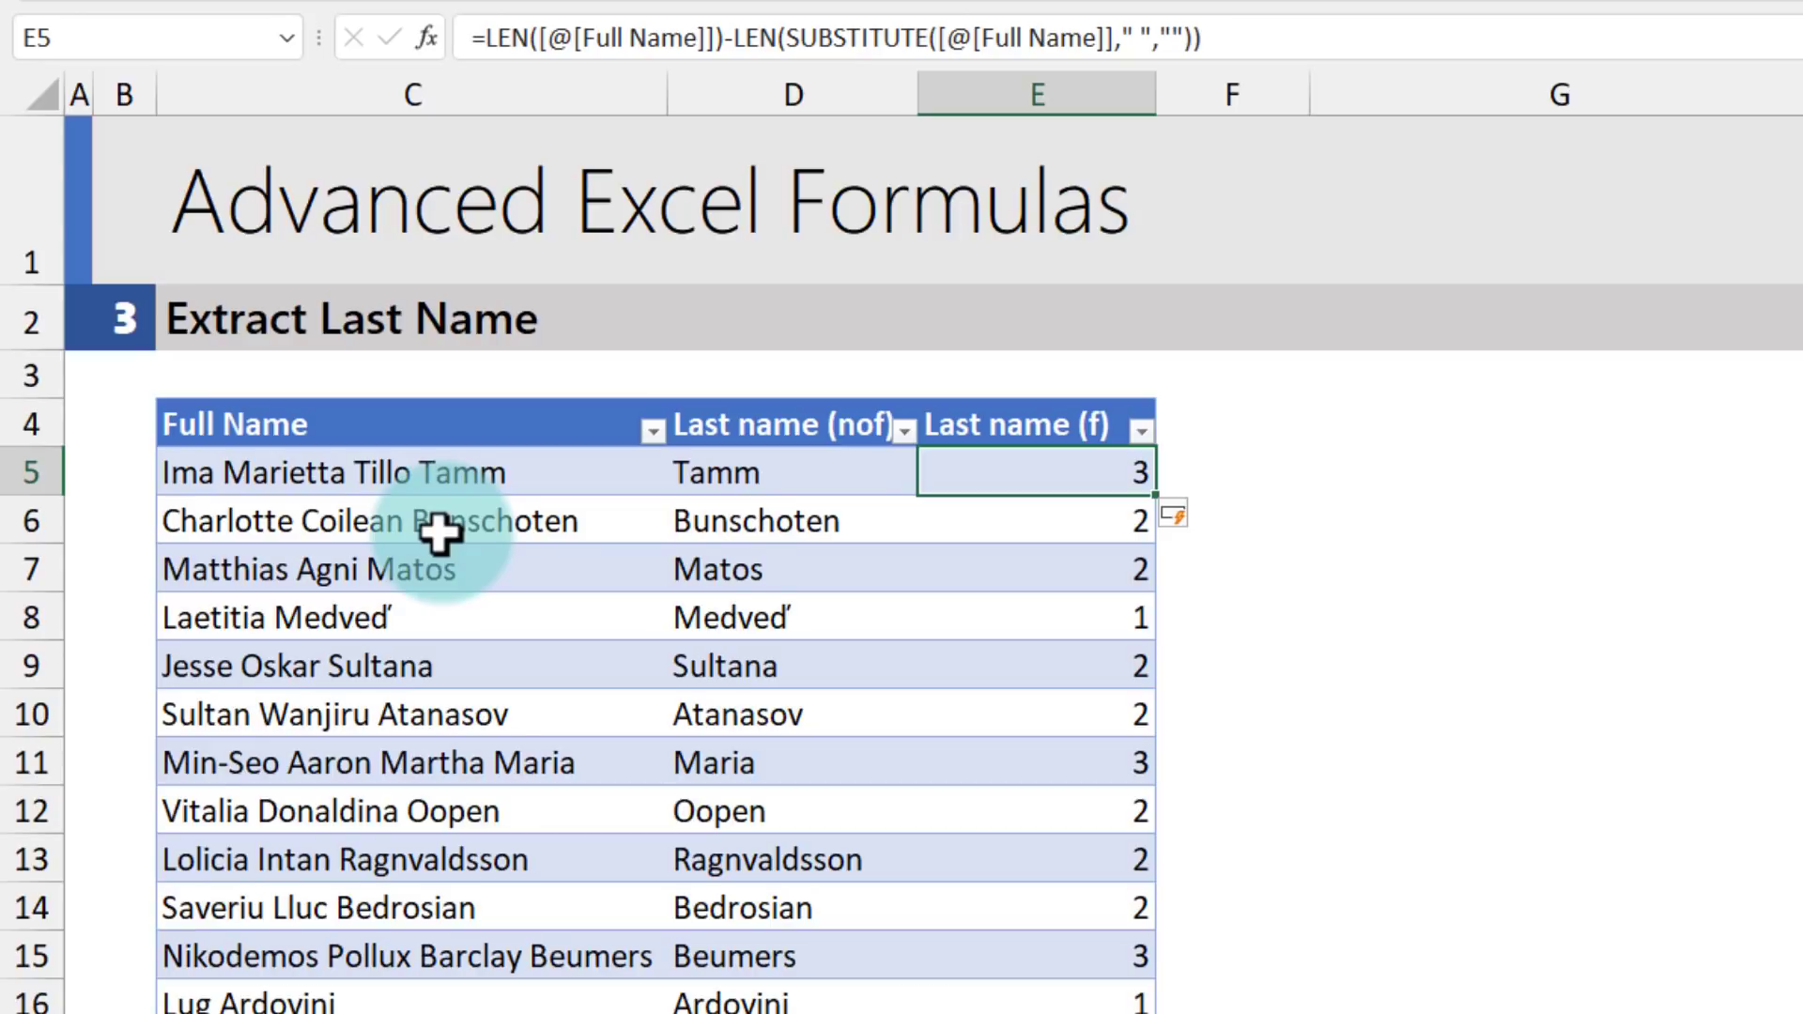
pyautogui.doubleClick(933, 470)
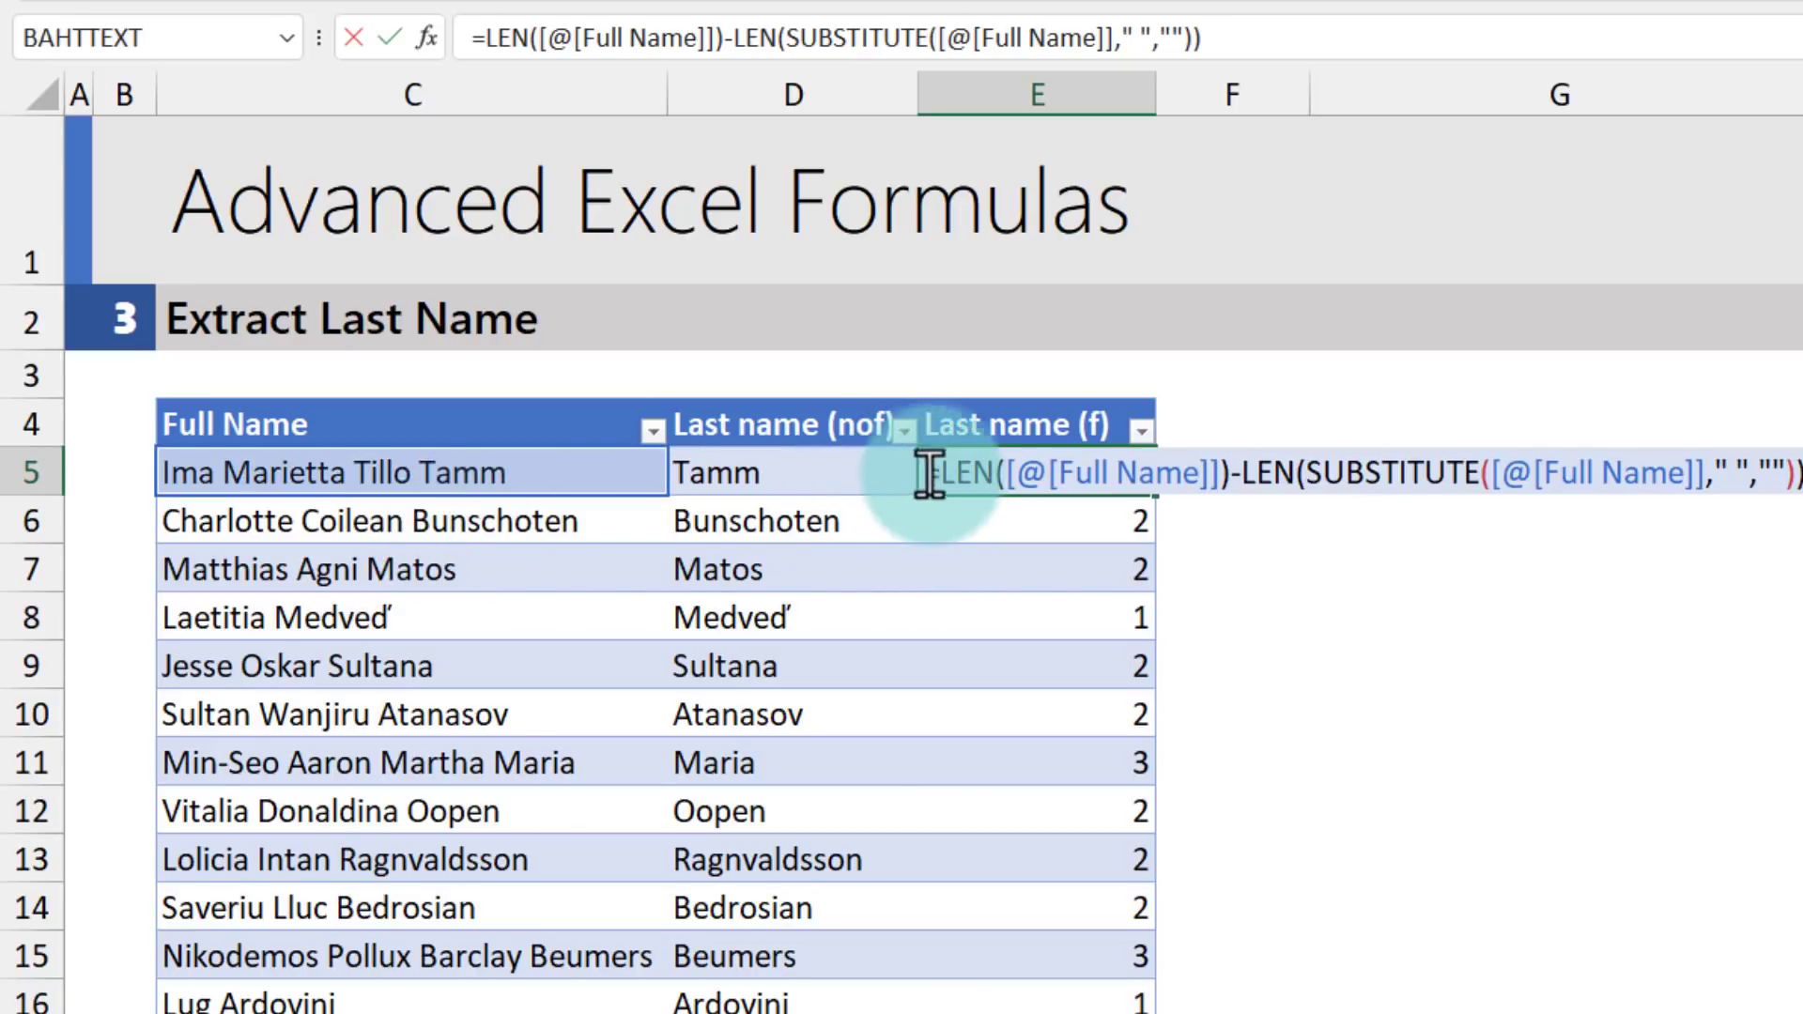
pyautogui.write('sy')
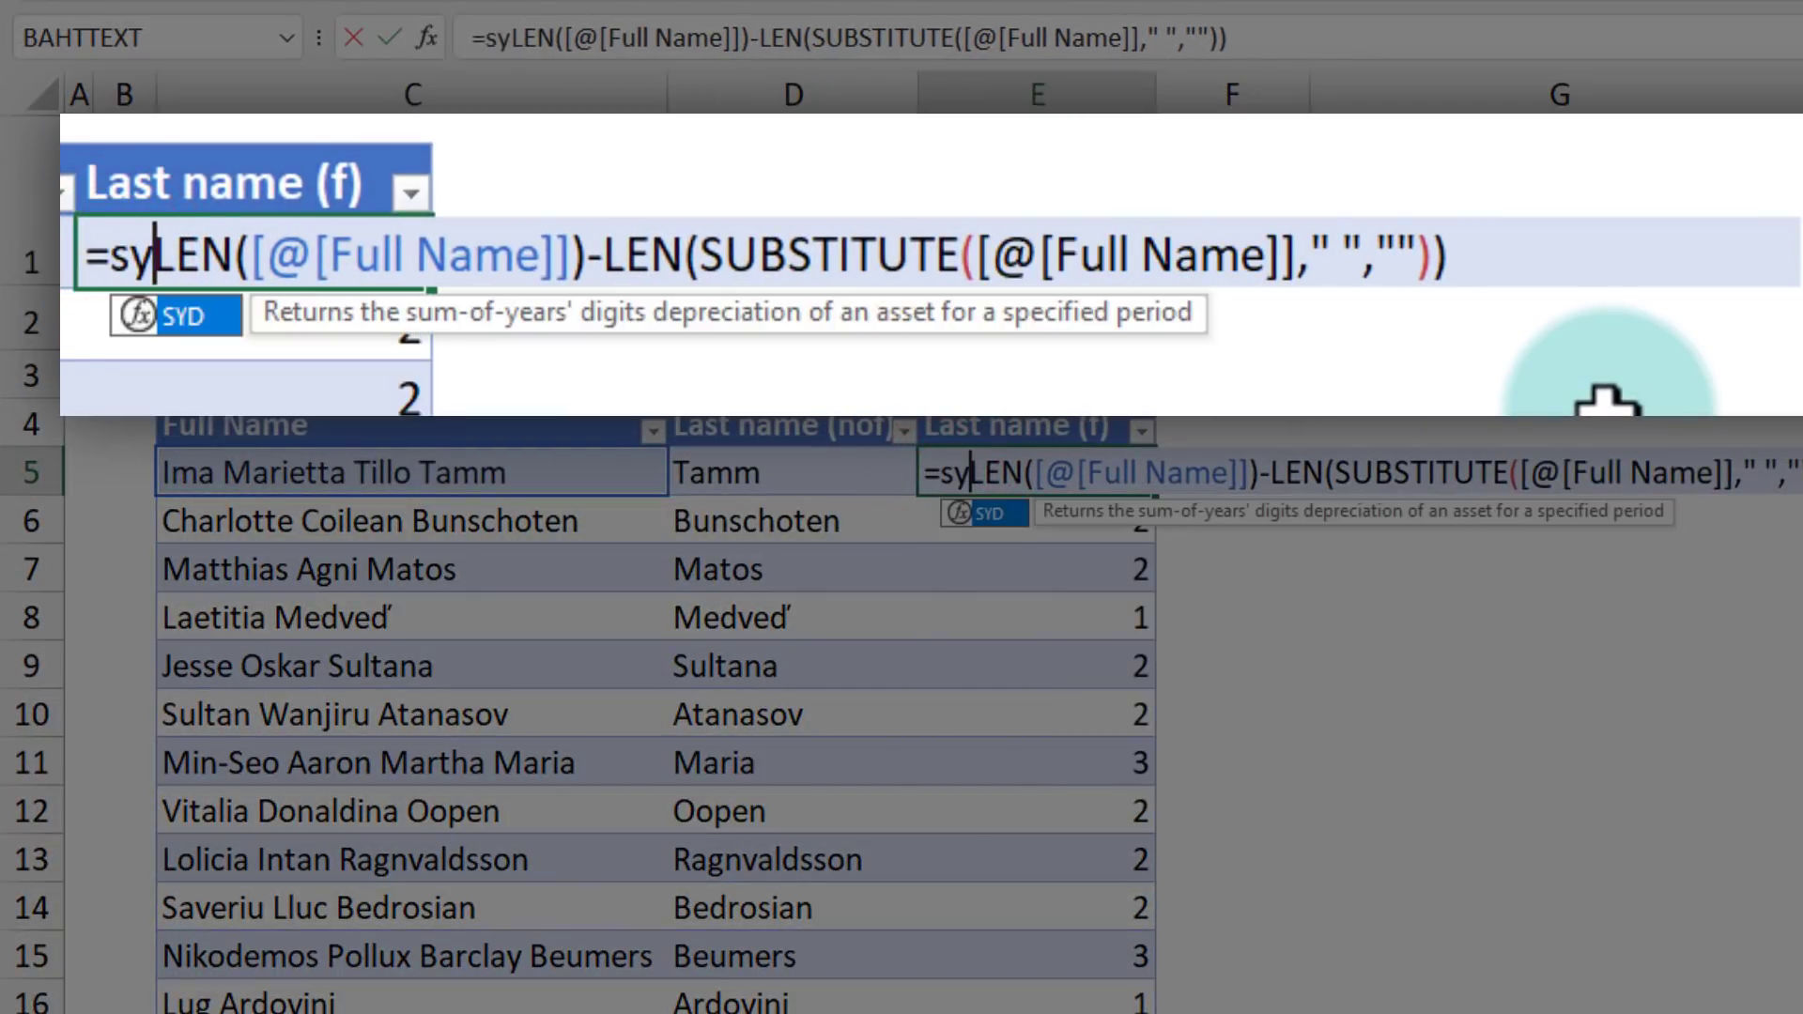
pyautogui.press('BackSpace')
pyautogui.write('u')
pyautogui.press('Tab')
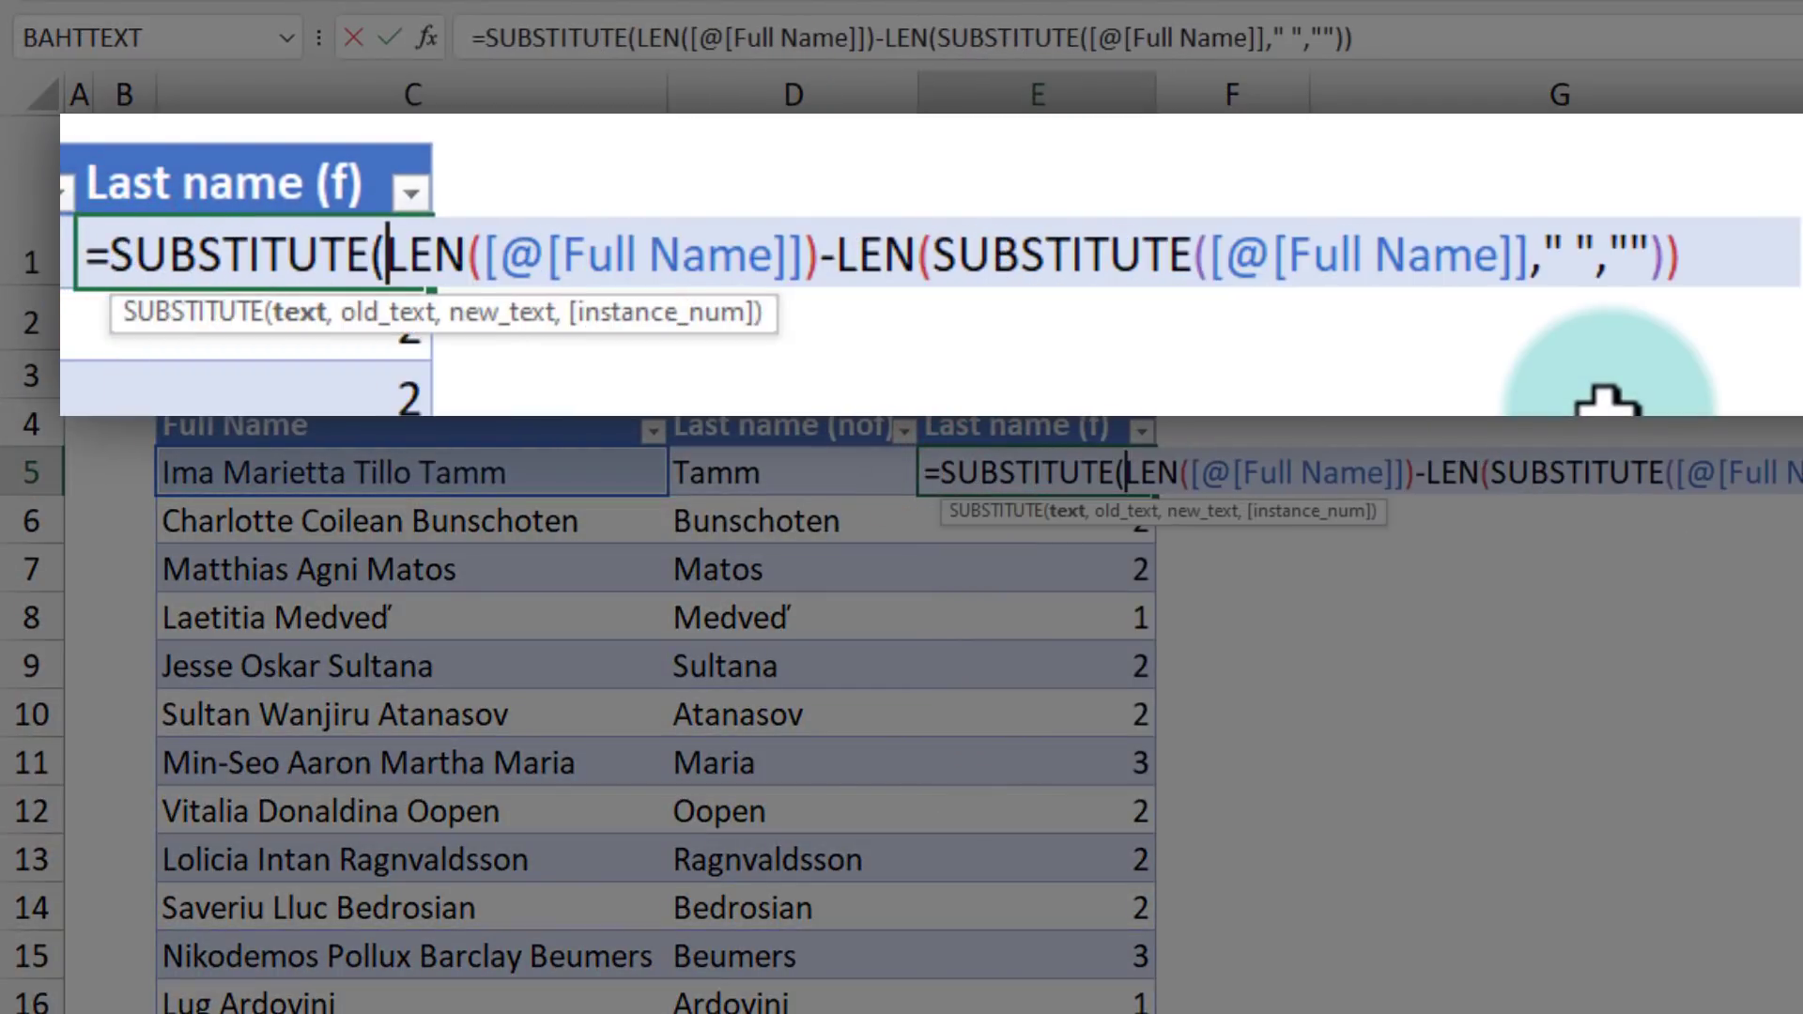
pyautogui.click(507, 470)
pyautogui.write(',')
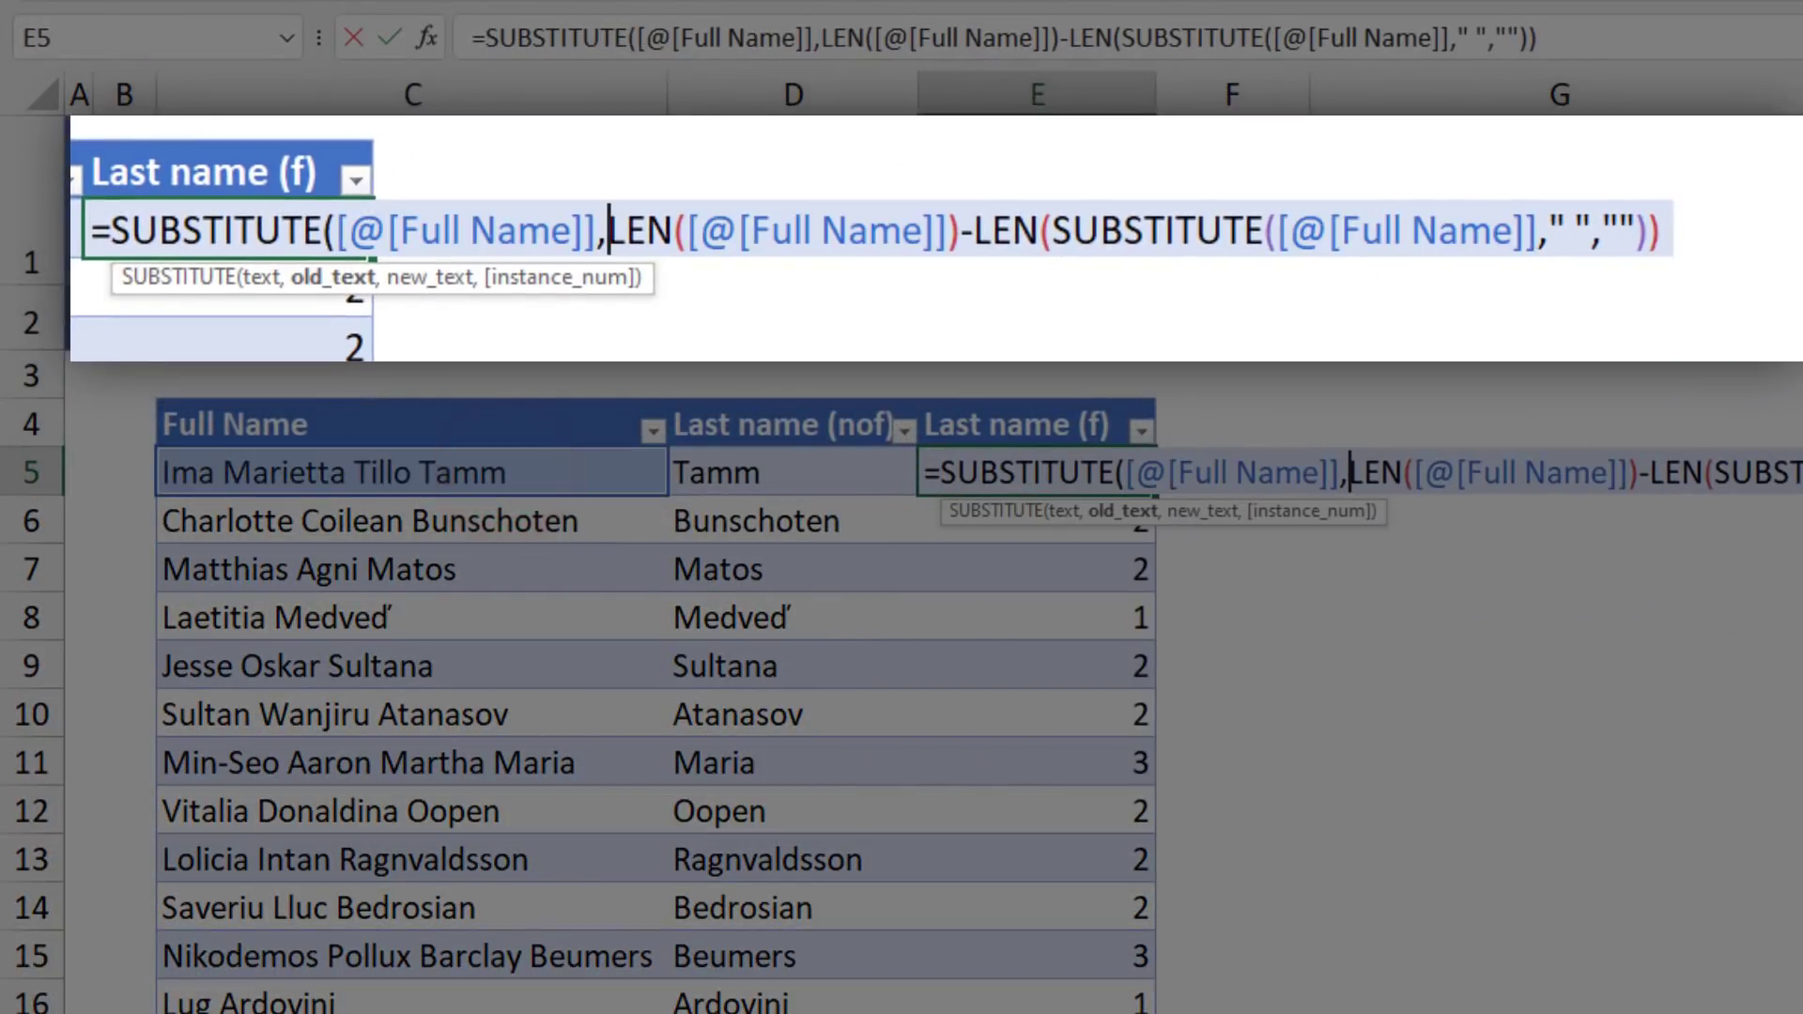
pyautogui.write('" ","')
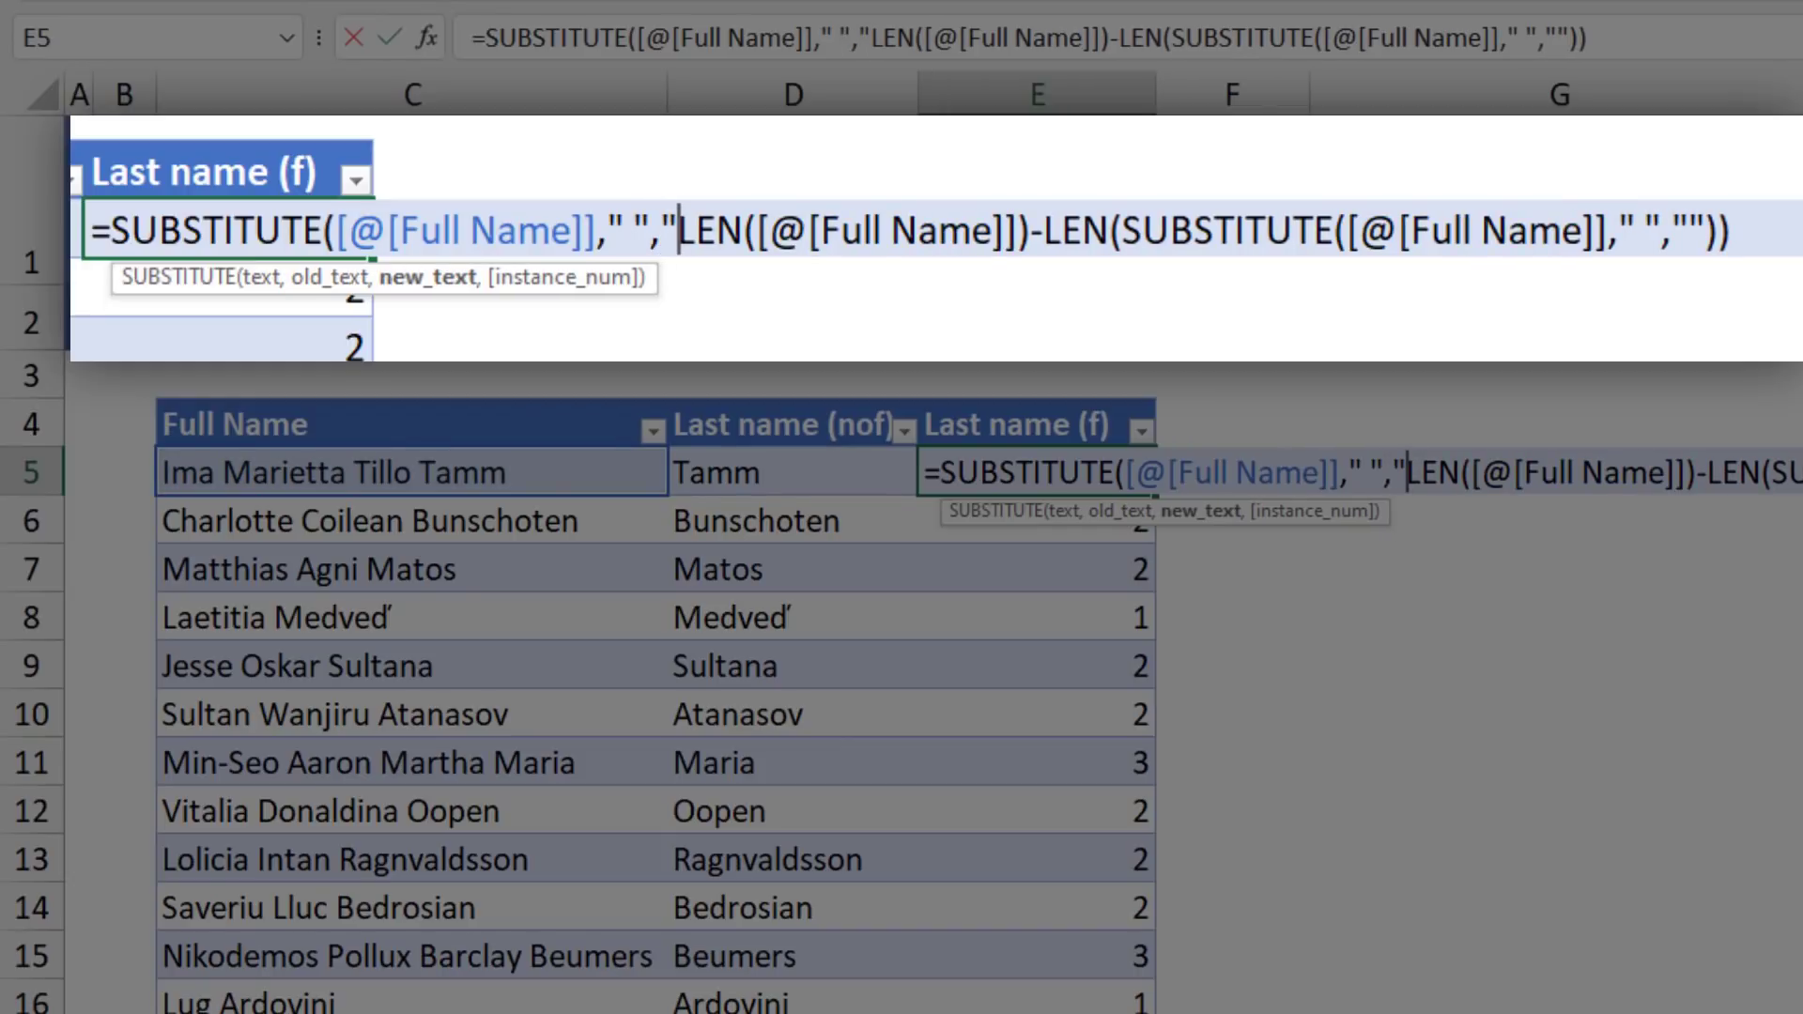
pyautogui.write('@"')
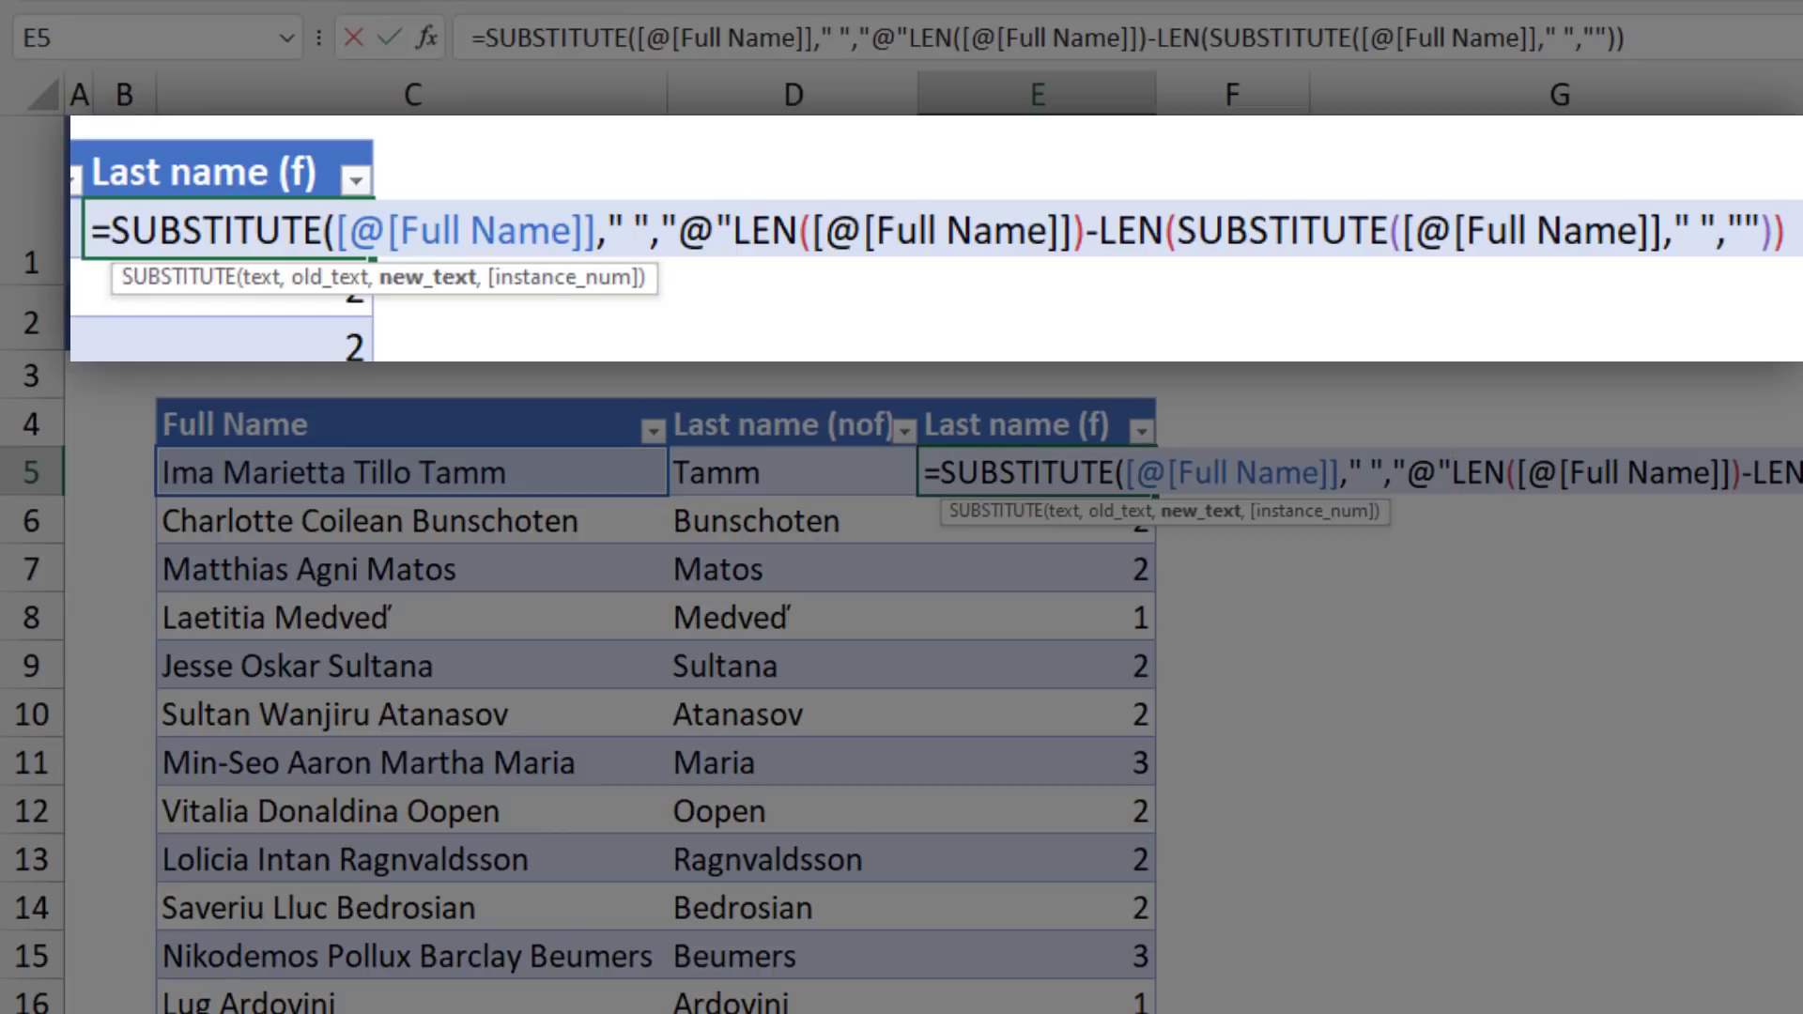
pyautogui.write(',')
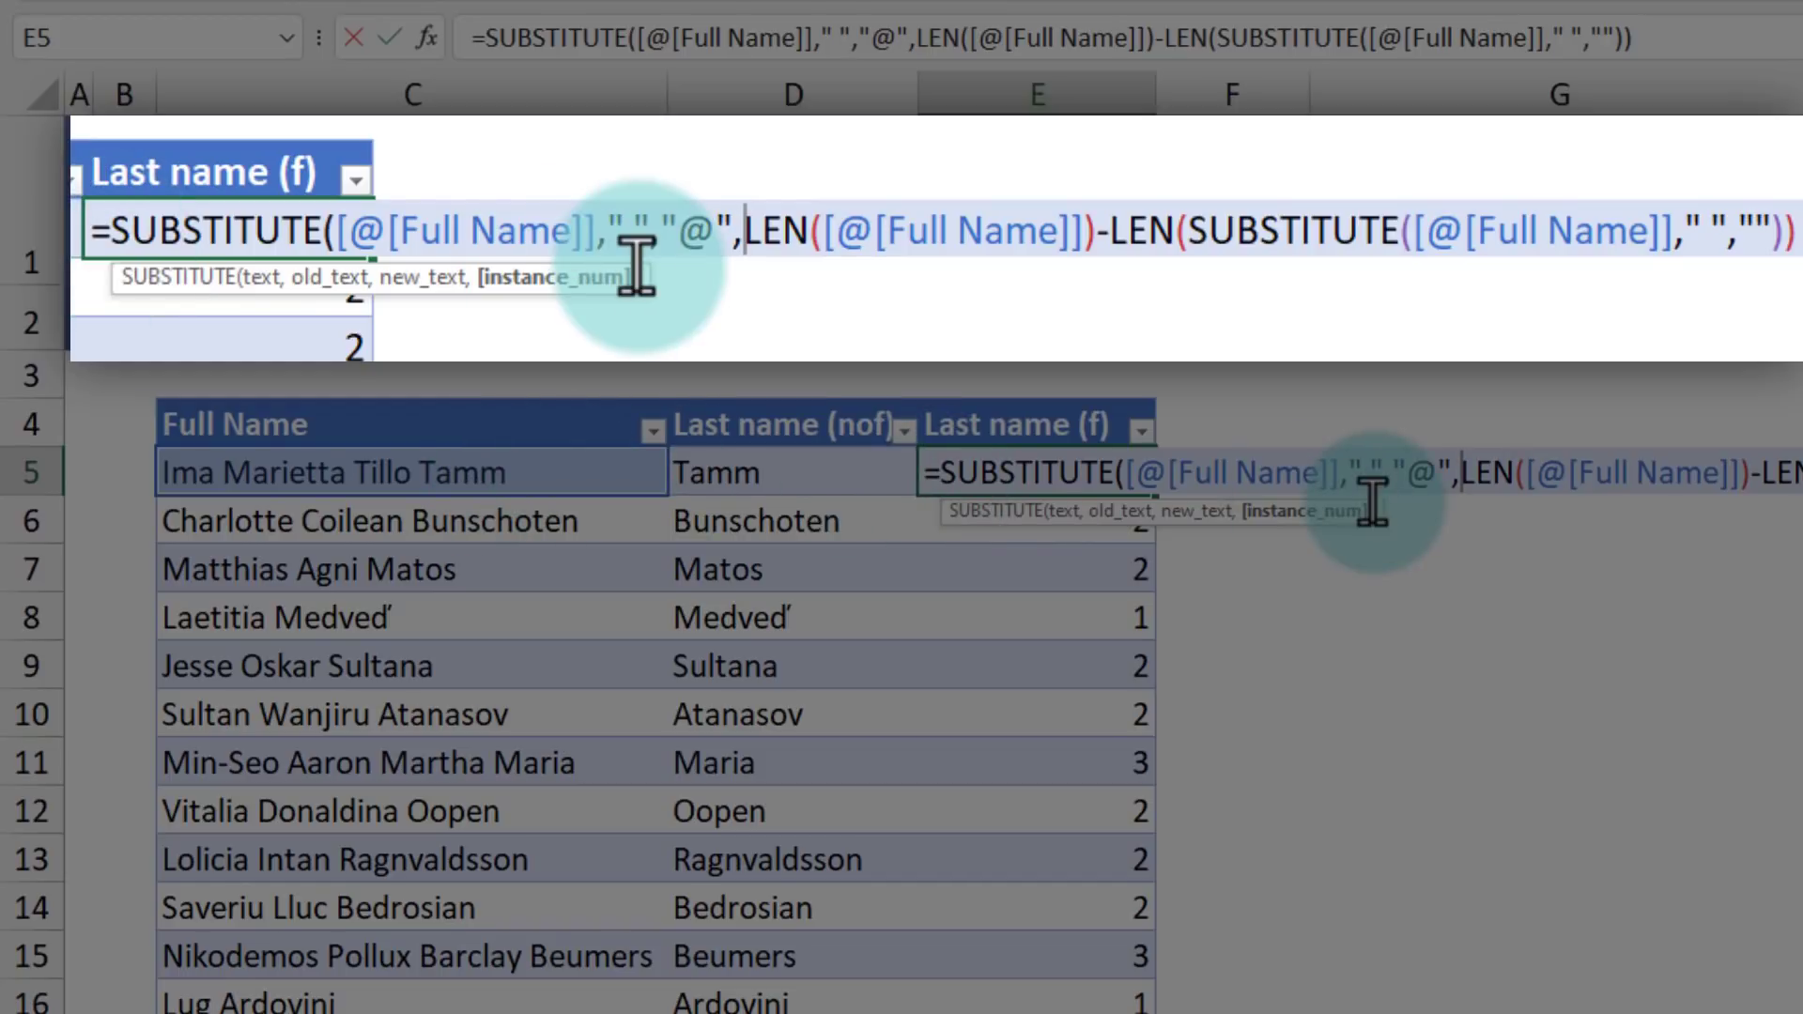
pyautogui.press('Return')
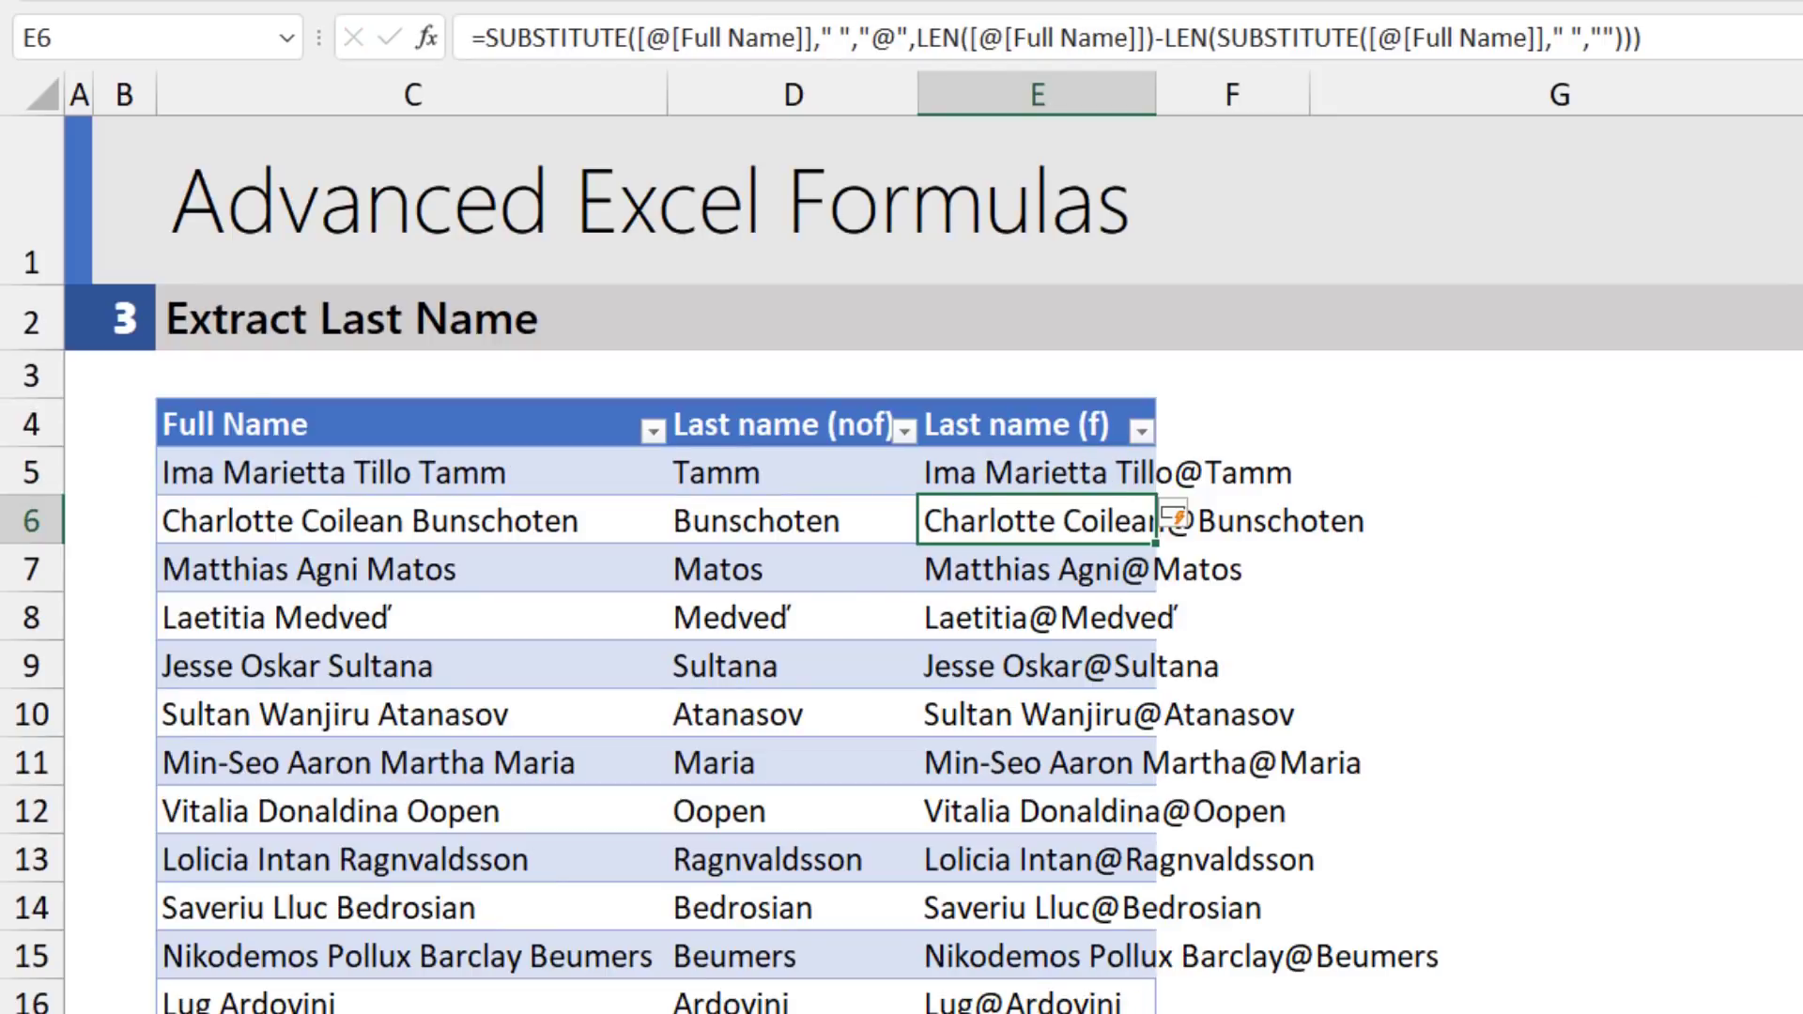
# - Widen column E to fit its text and review the substituted names down the table
pyautogui.moveTo(1153, 89); pyautogui.dragTo(1477, 105)
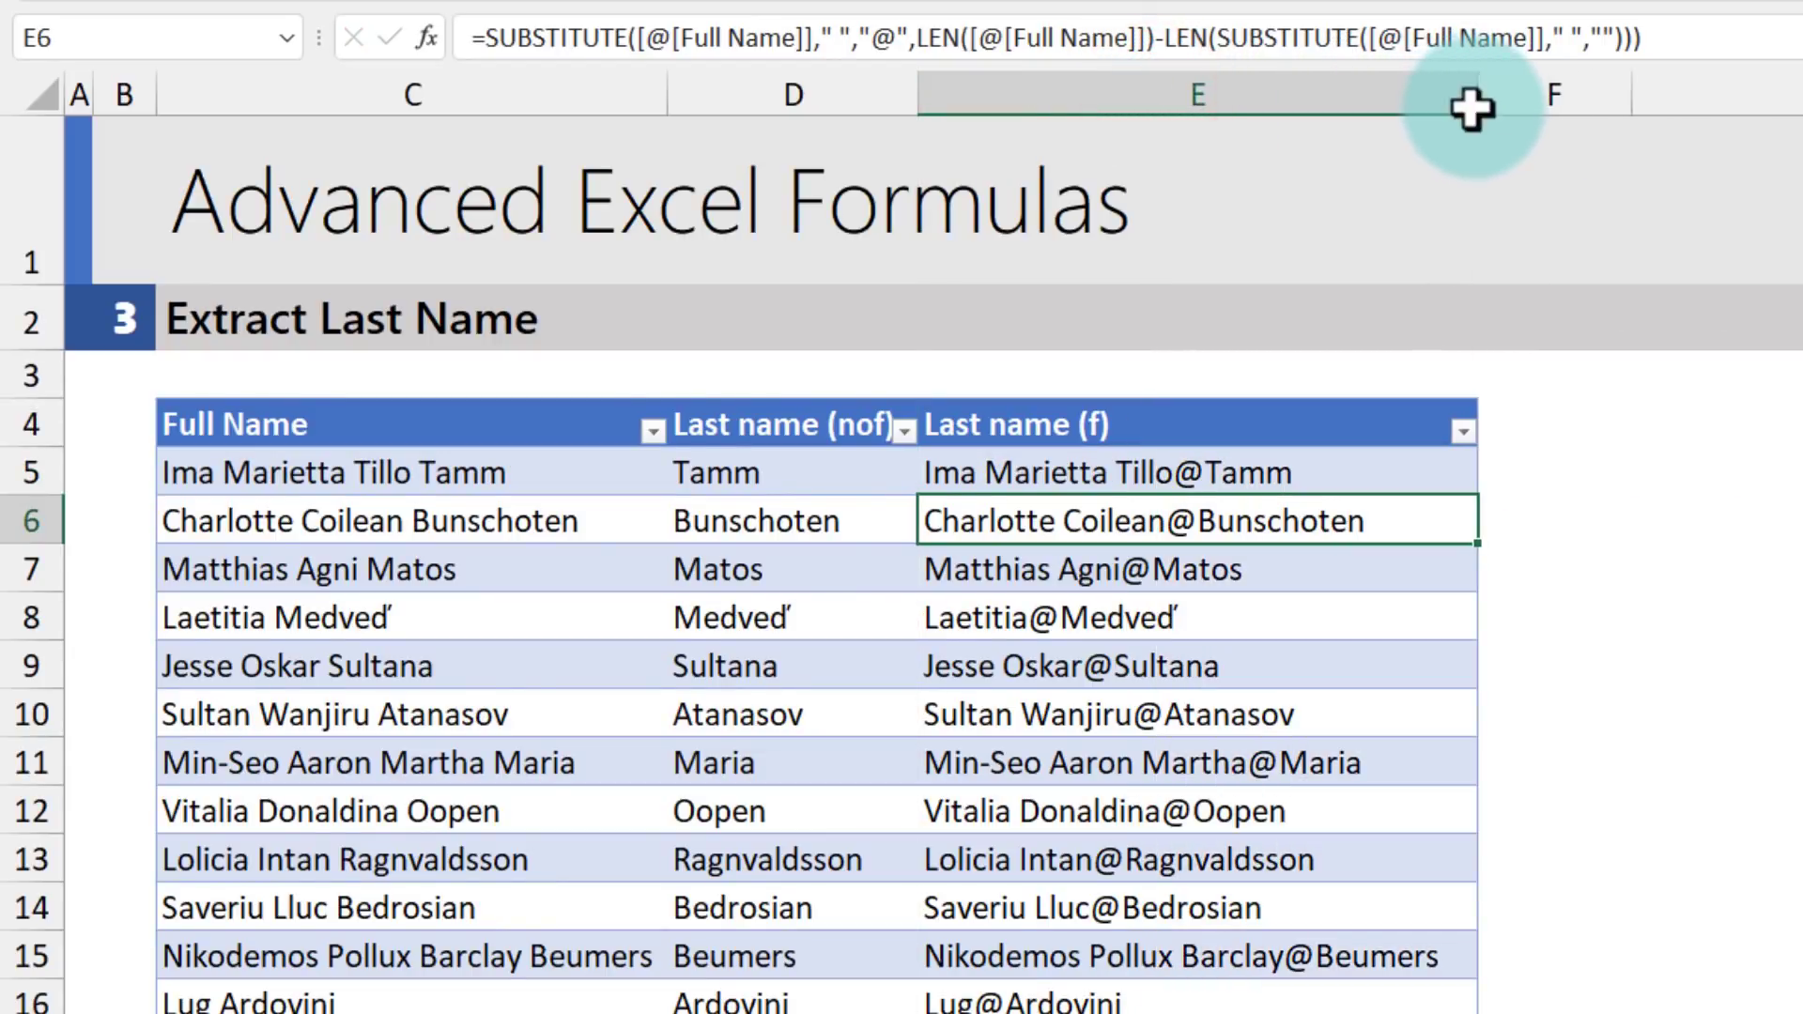
pyautogui.click(1367, 467)
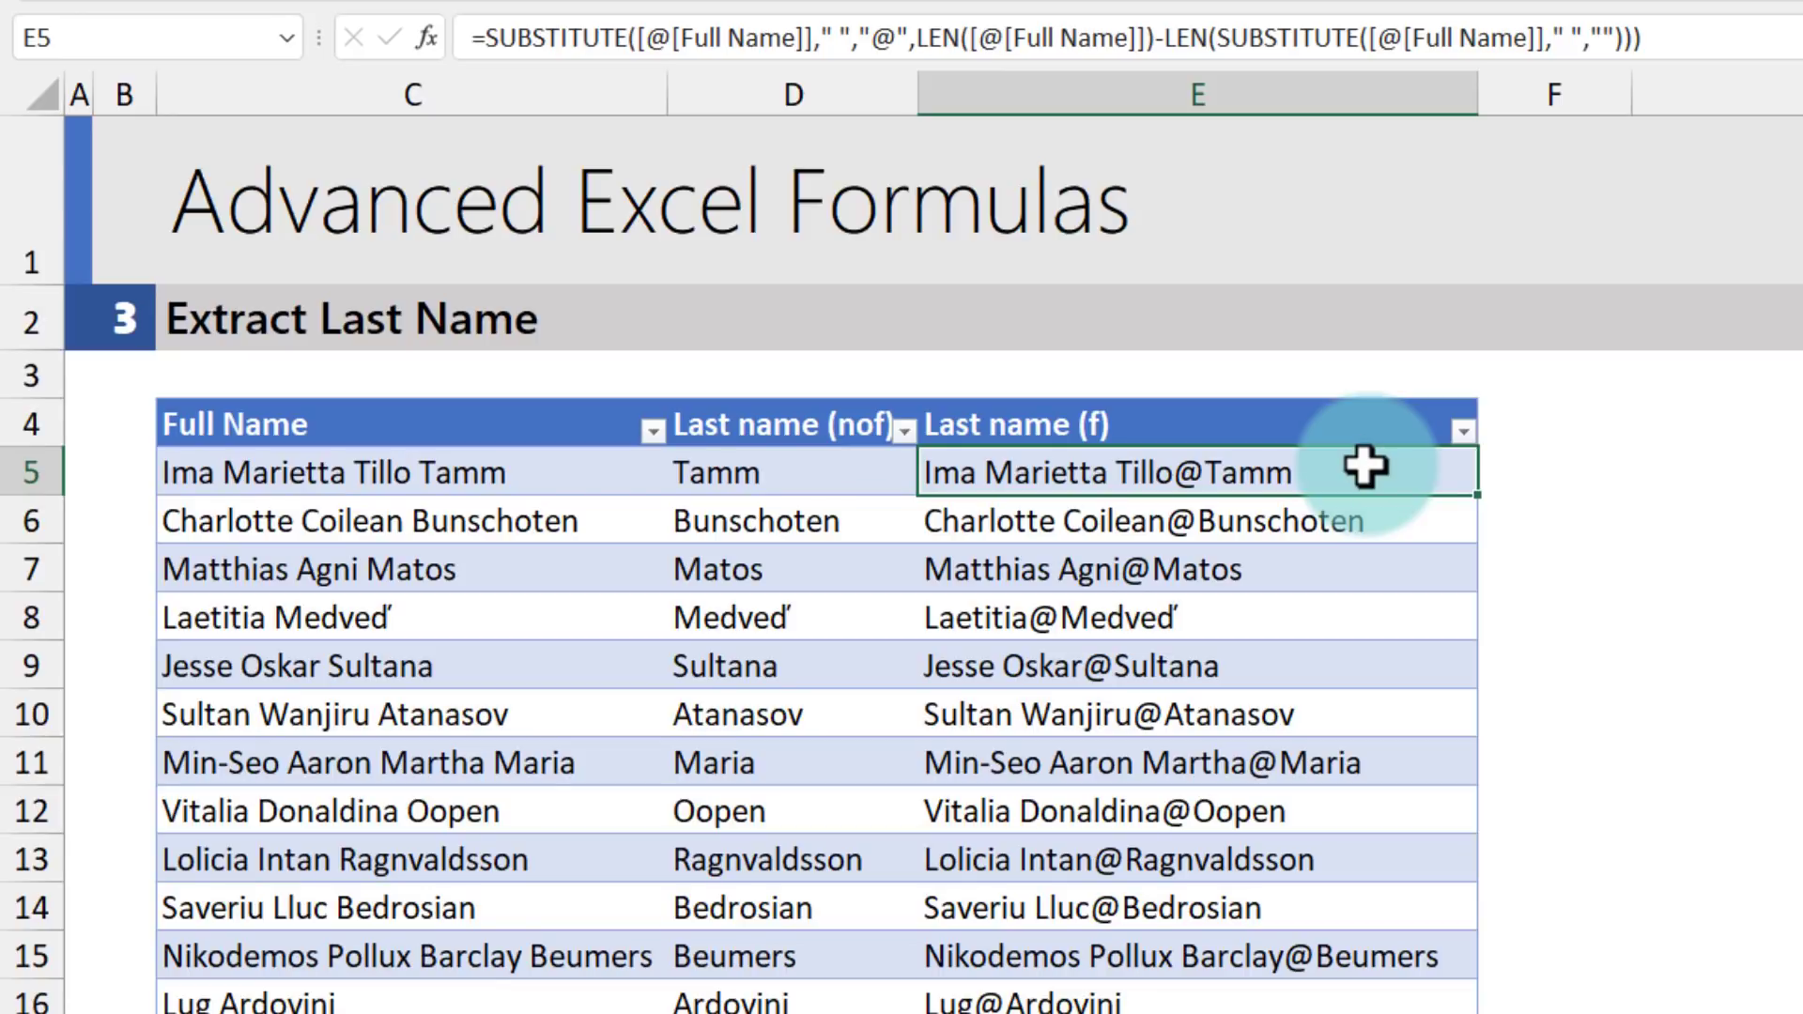
pyautogui.scroll(-4, 1272, 882)
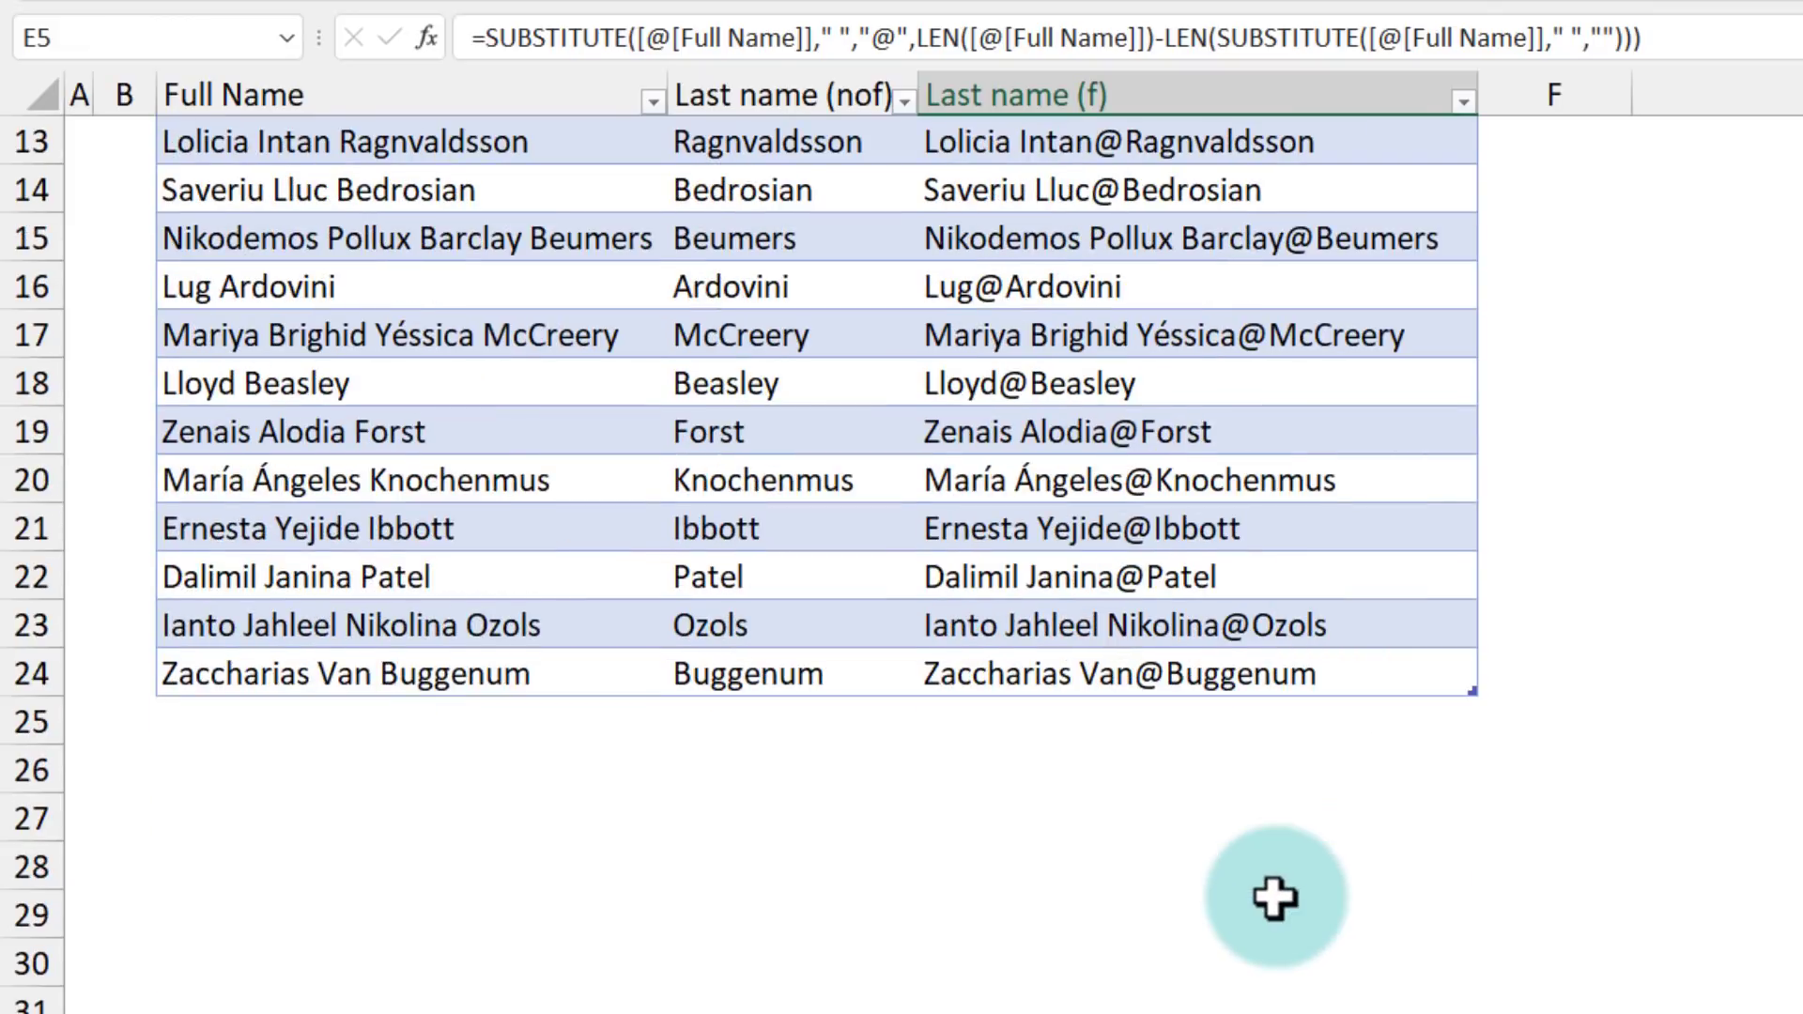
pyautogui.scroll(1, 1275, 899)
pyautogui.scroll(3, 1274, 899)
pyautogui.press('F2')
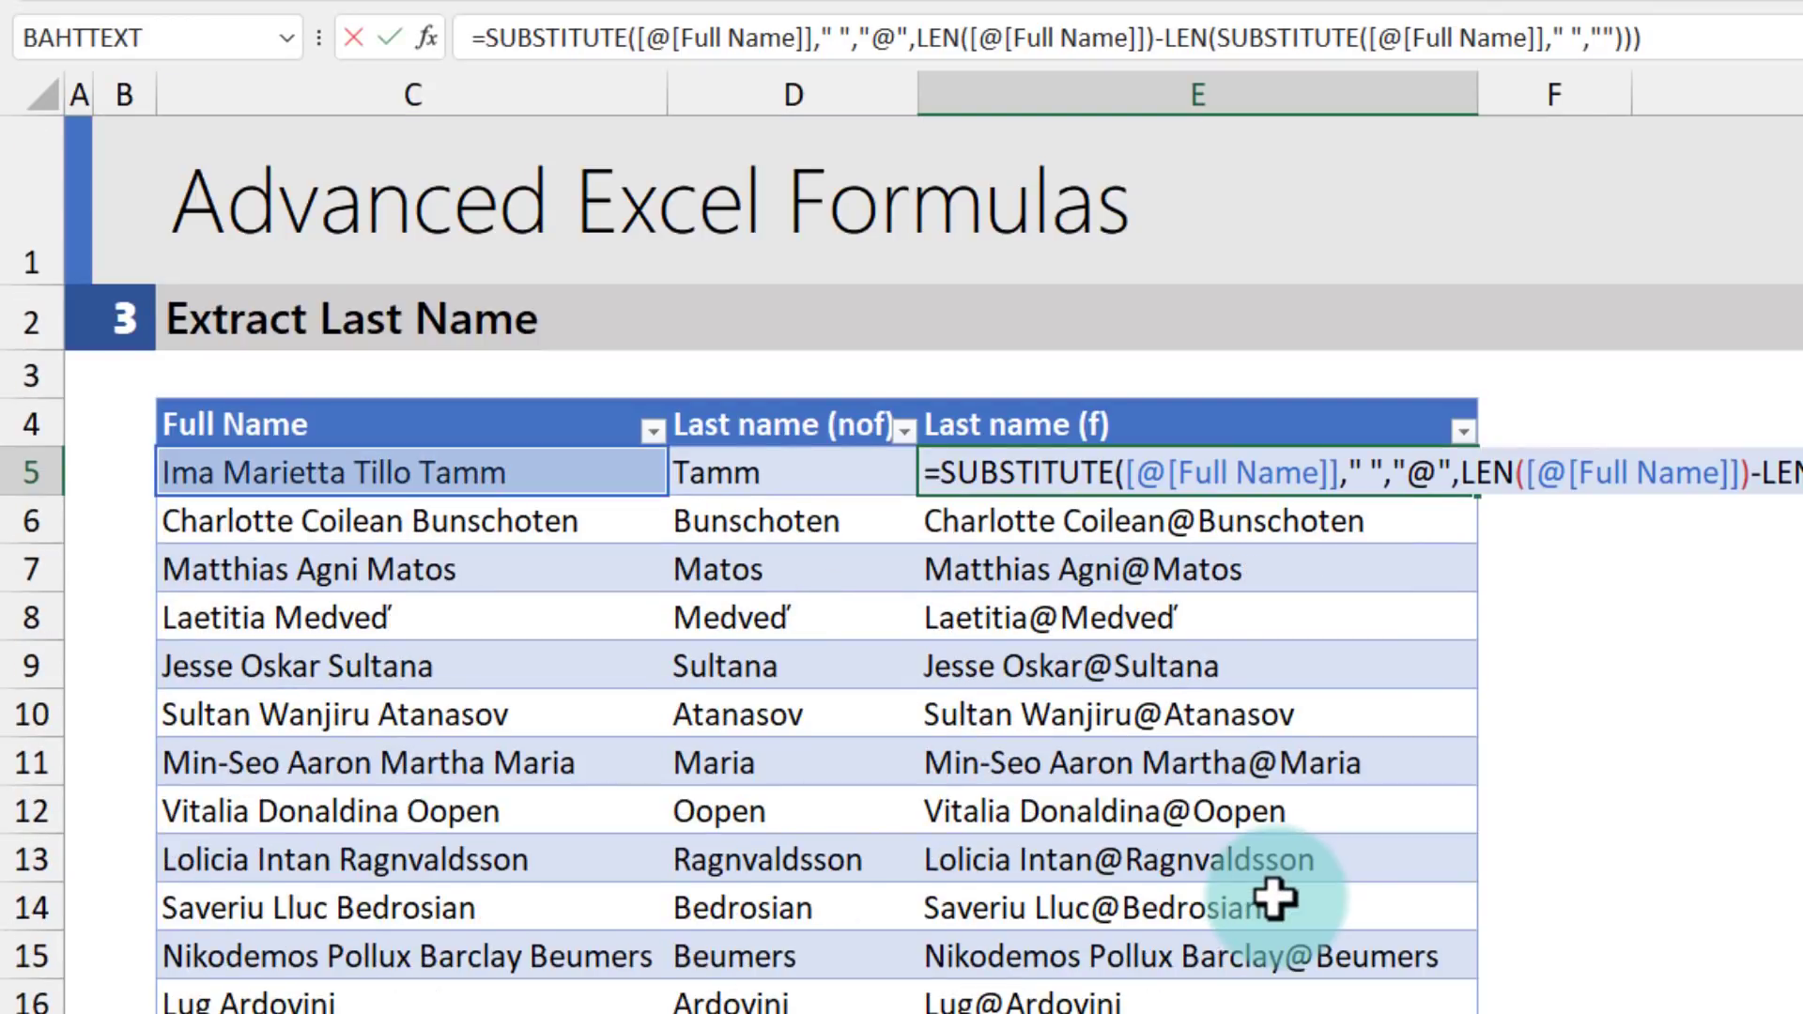
pyautogui.press('Escape')
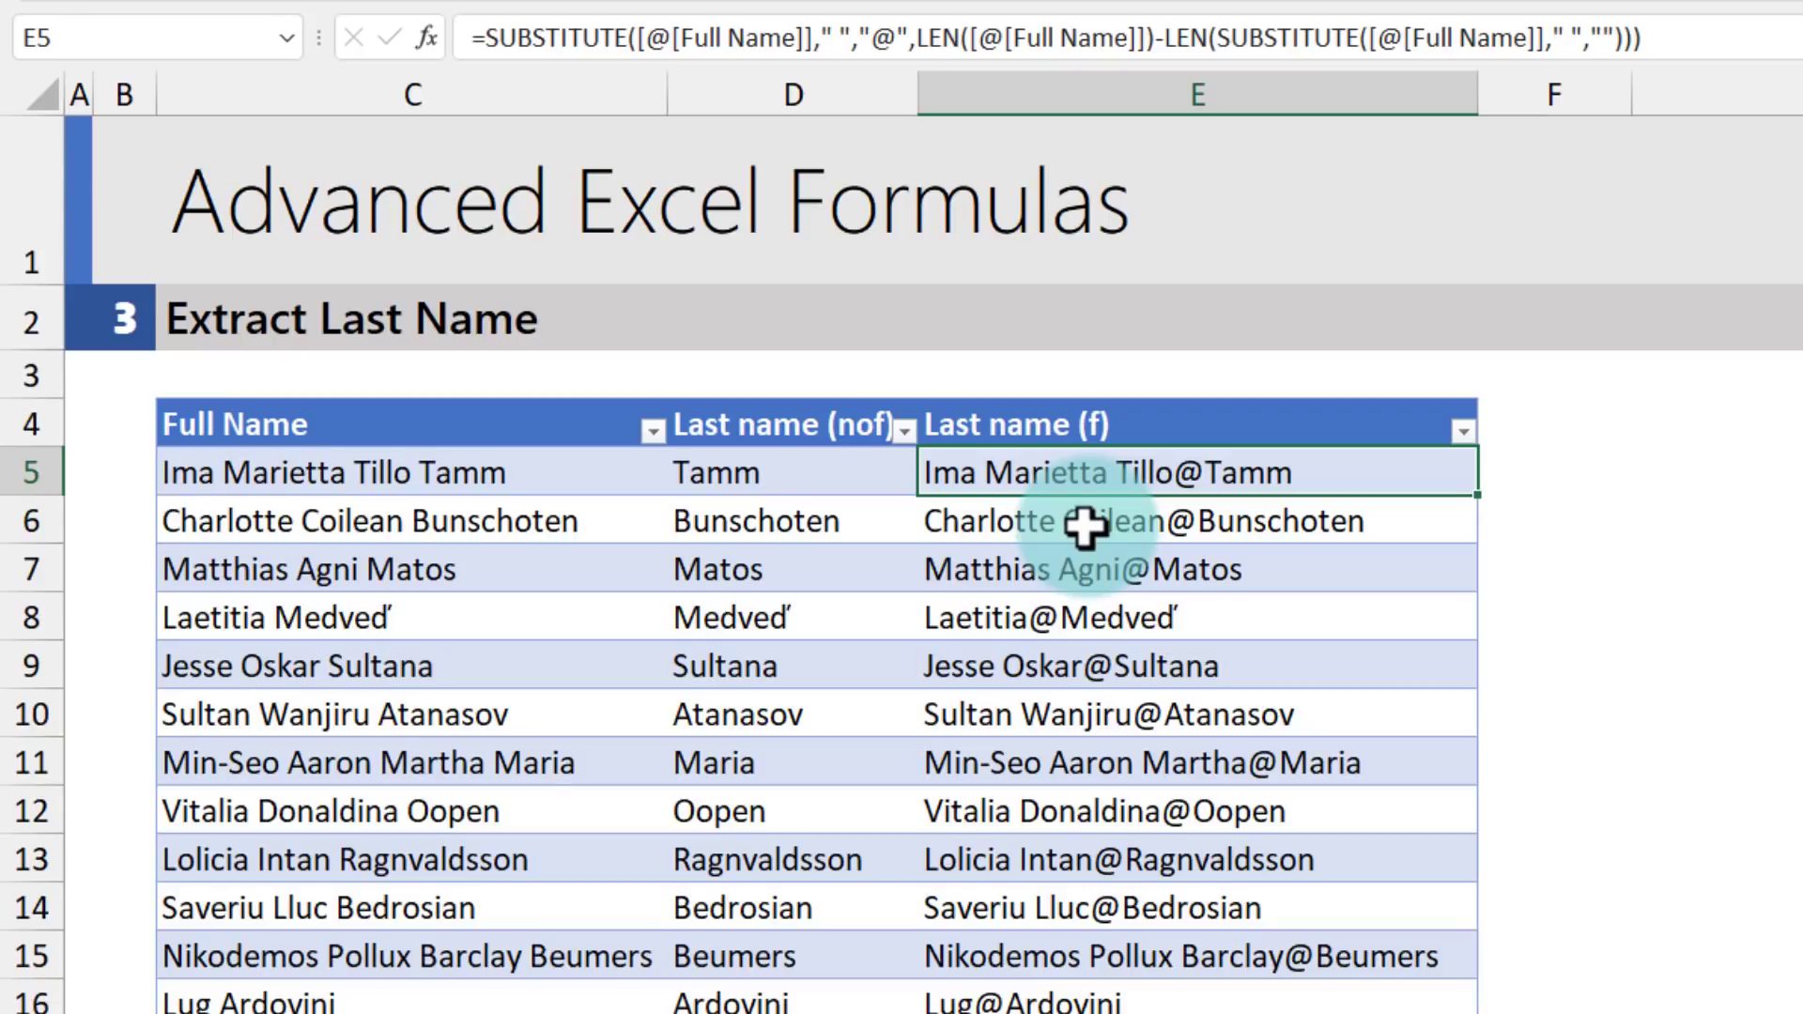
# - Wrap the E5 formula in FIND to locate the "@" position in each name, and check the results in E5 and E6
pyautogui.press('F2')
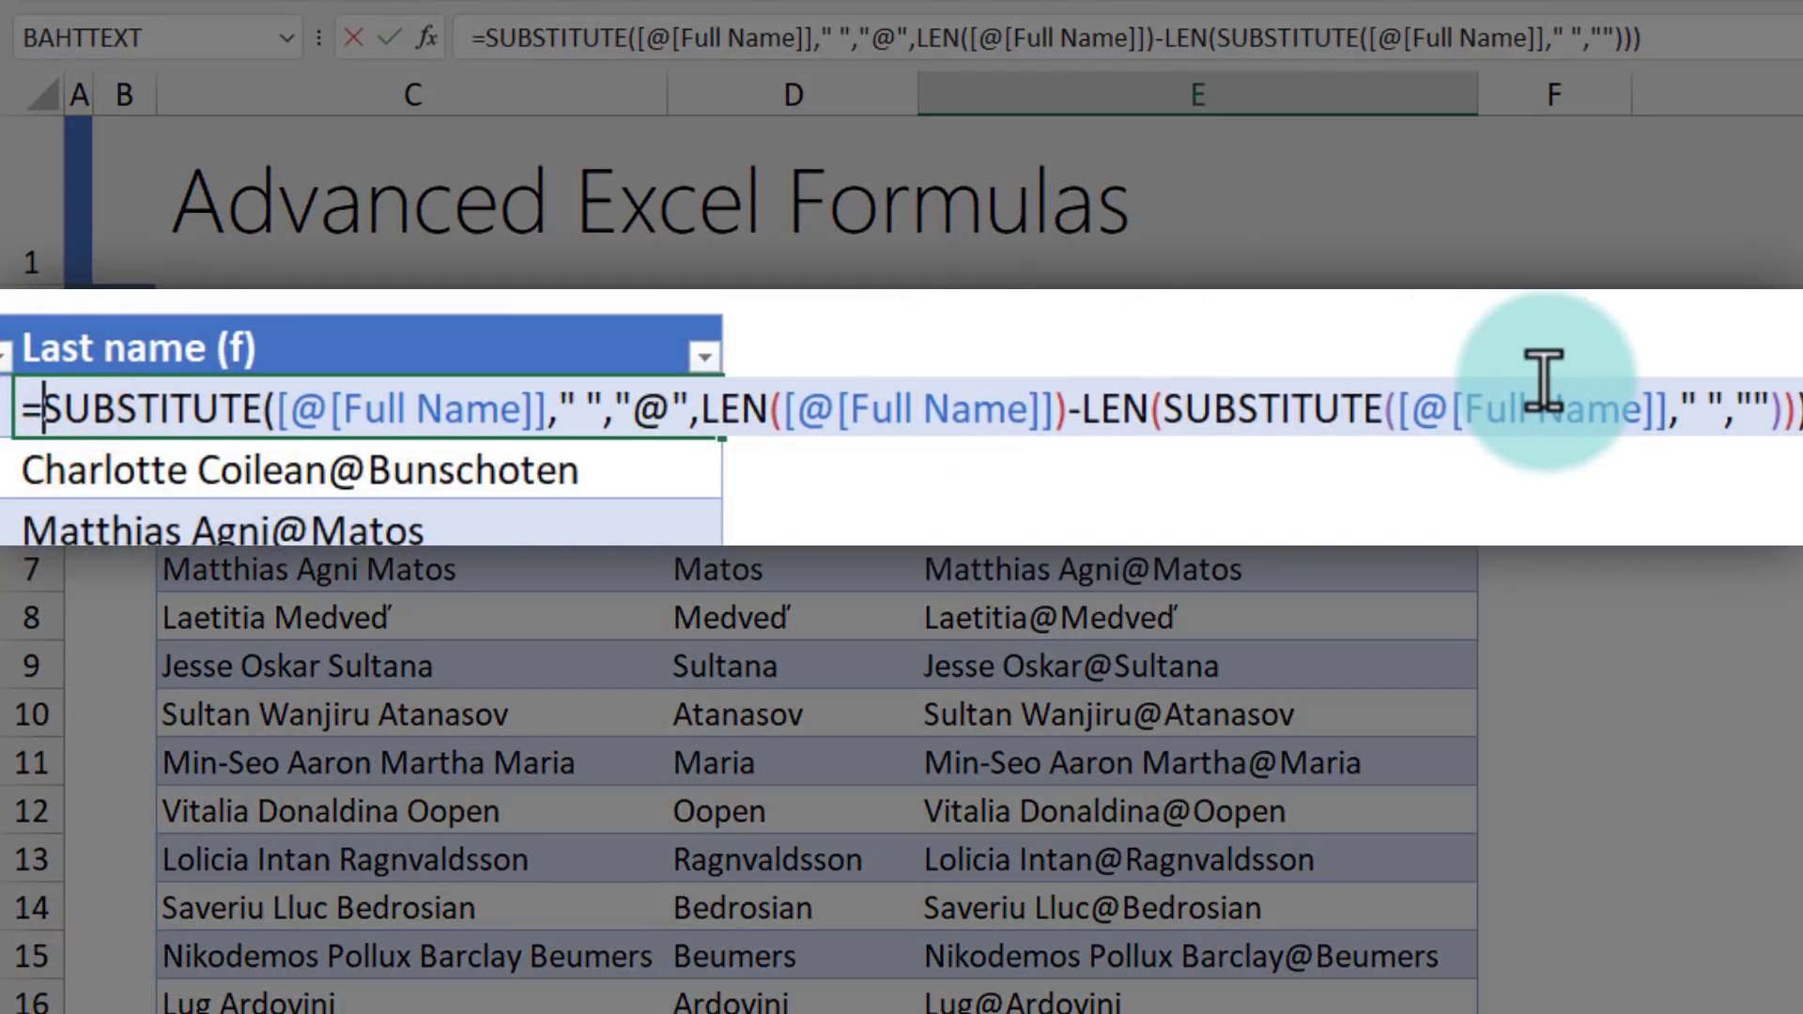
pyautogui.write('find')
pyautogui.press('Tab')
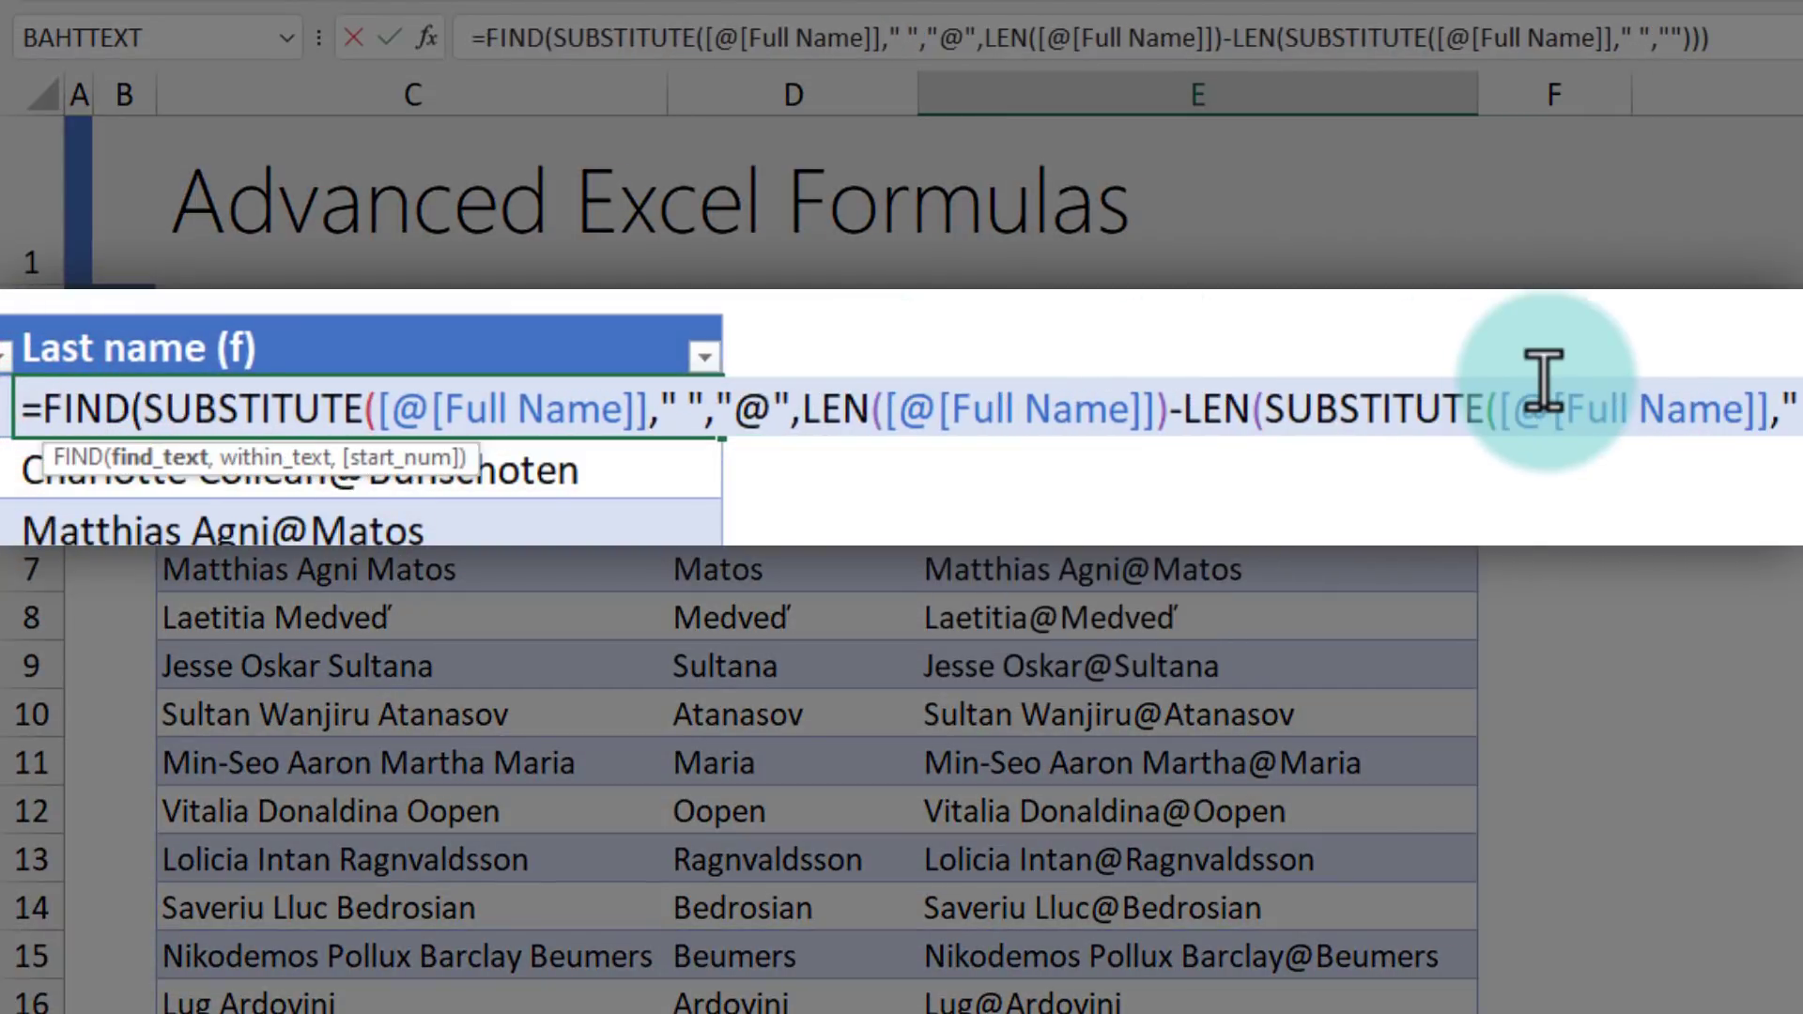
pyautogui.write('"@",')
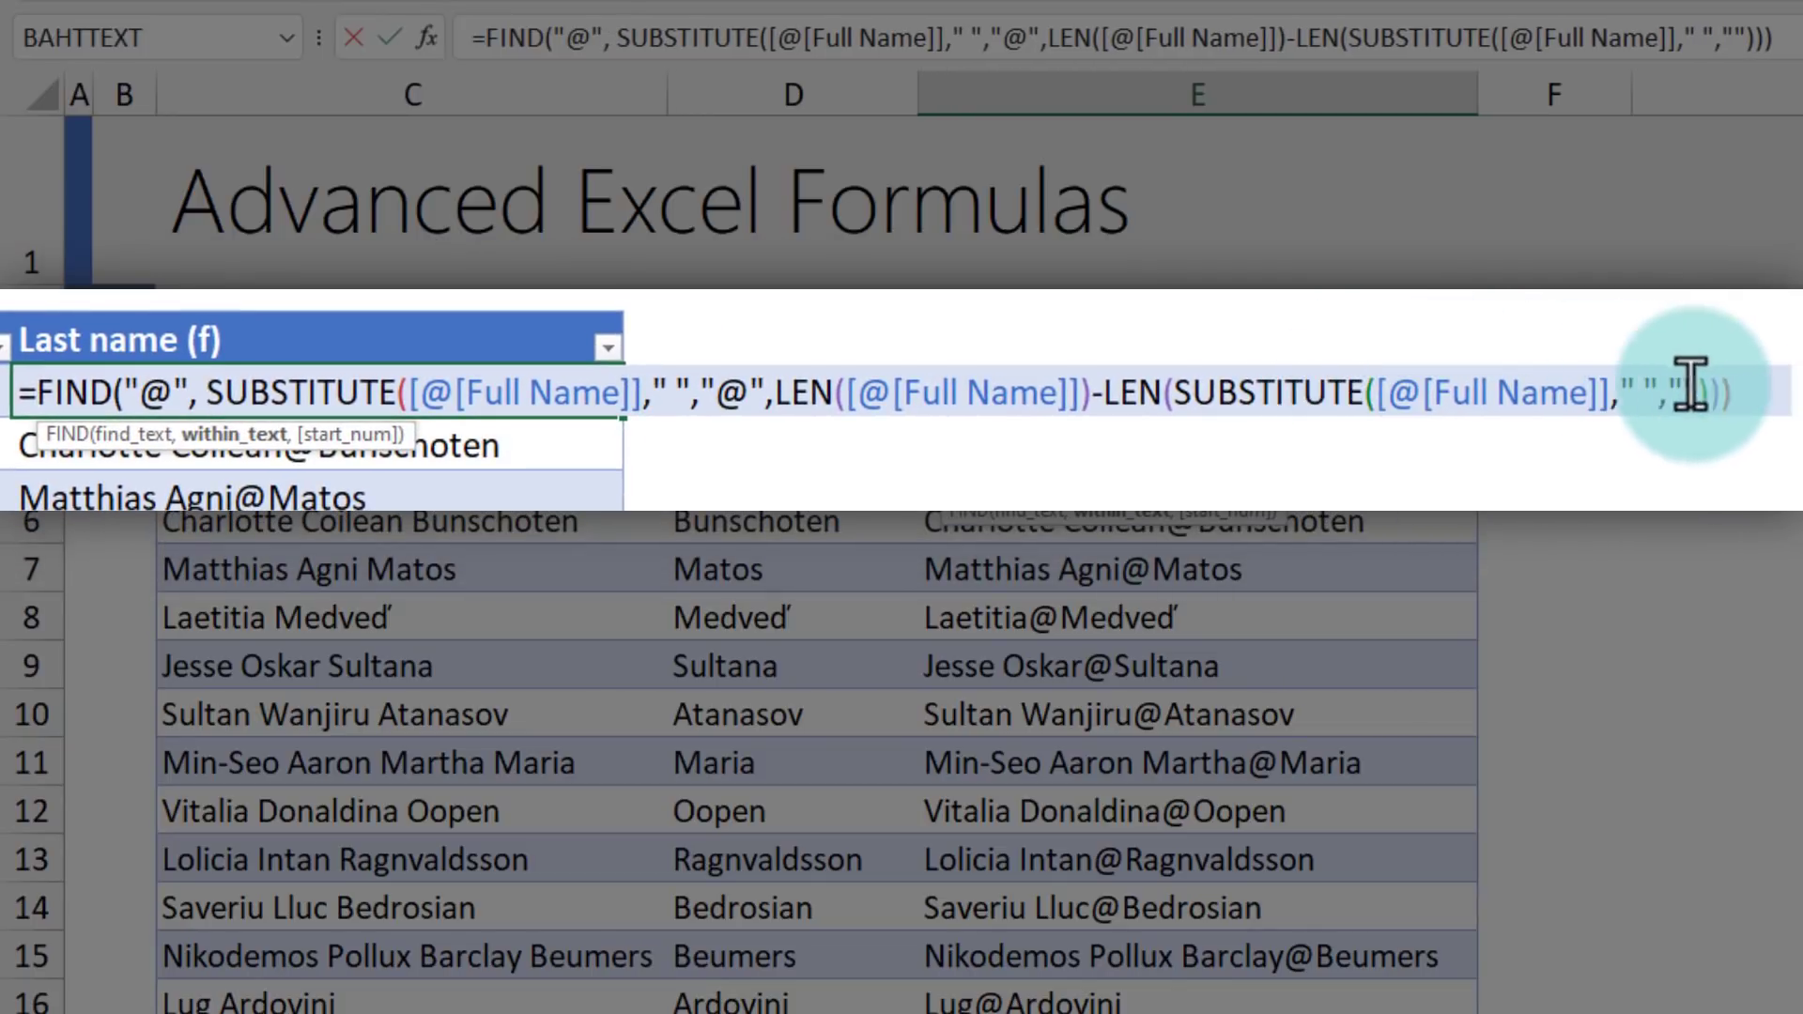
pyautogui.click(1738, 390)
pyautogui.press('Return')
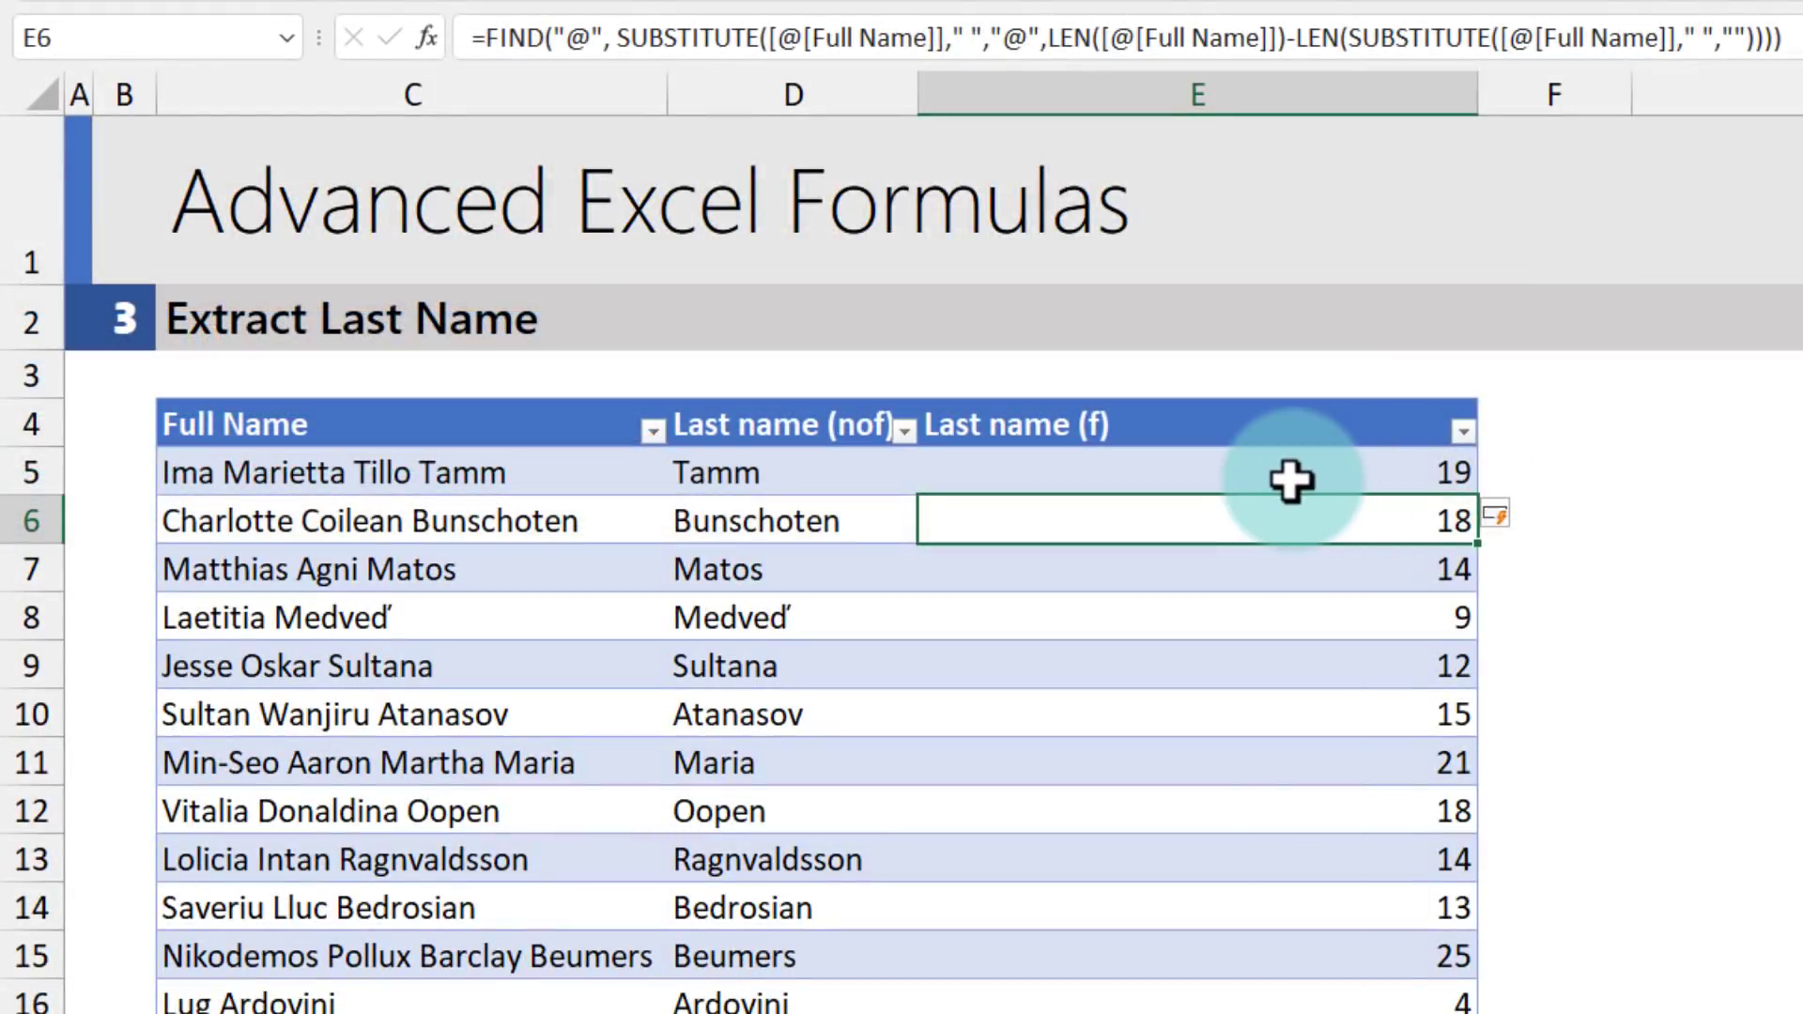
pyautogui.click(1290, 479)
pyautogui.click(1364, 523)
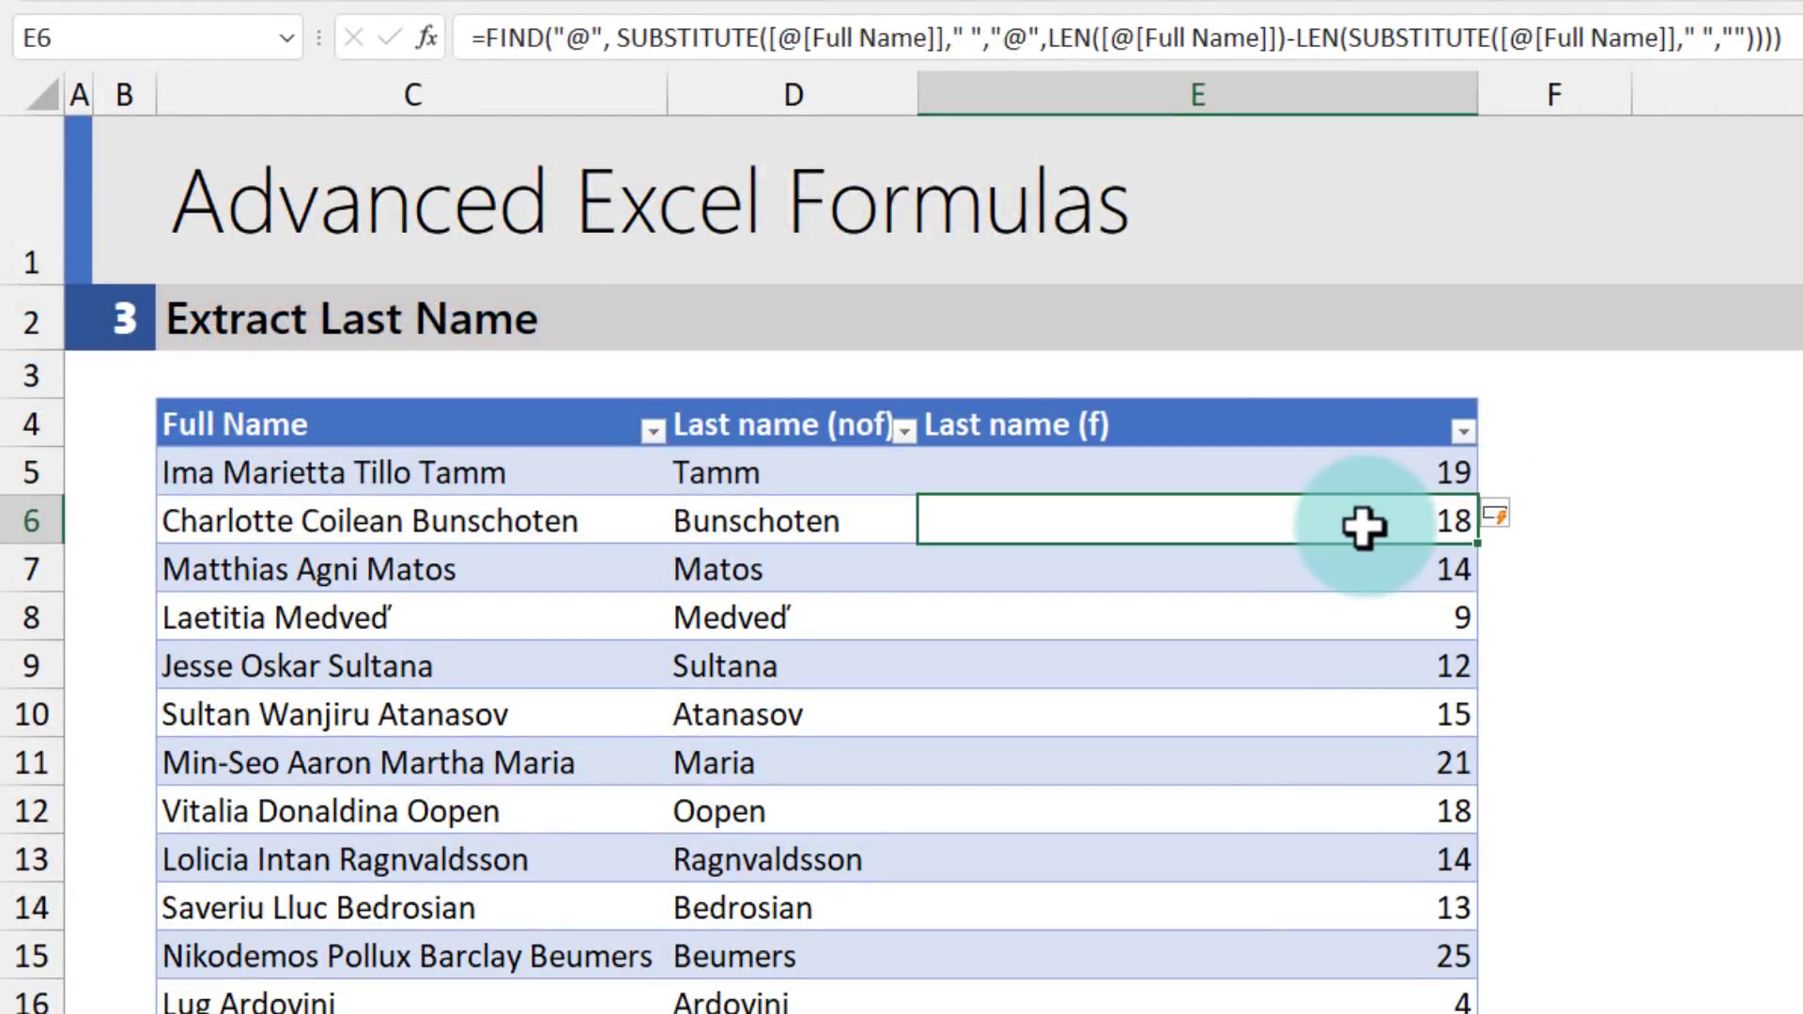
# - Wrap the FIND formula in E5 in a MID function that takes Full Name as its text argument
pyautogui.click(1396, 618)
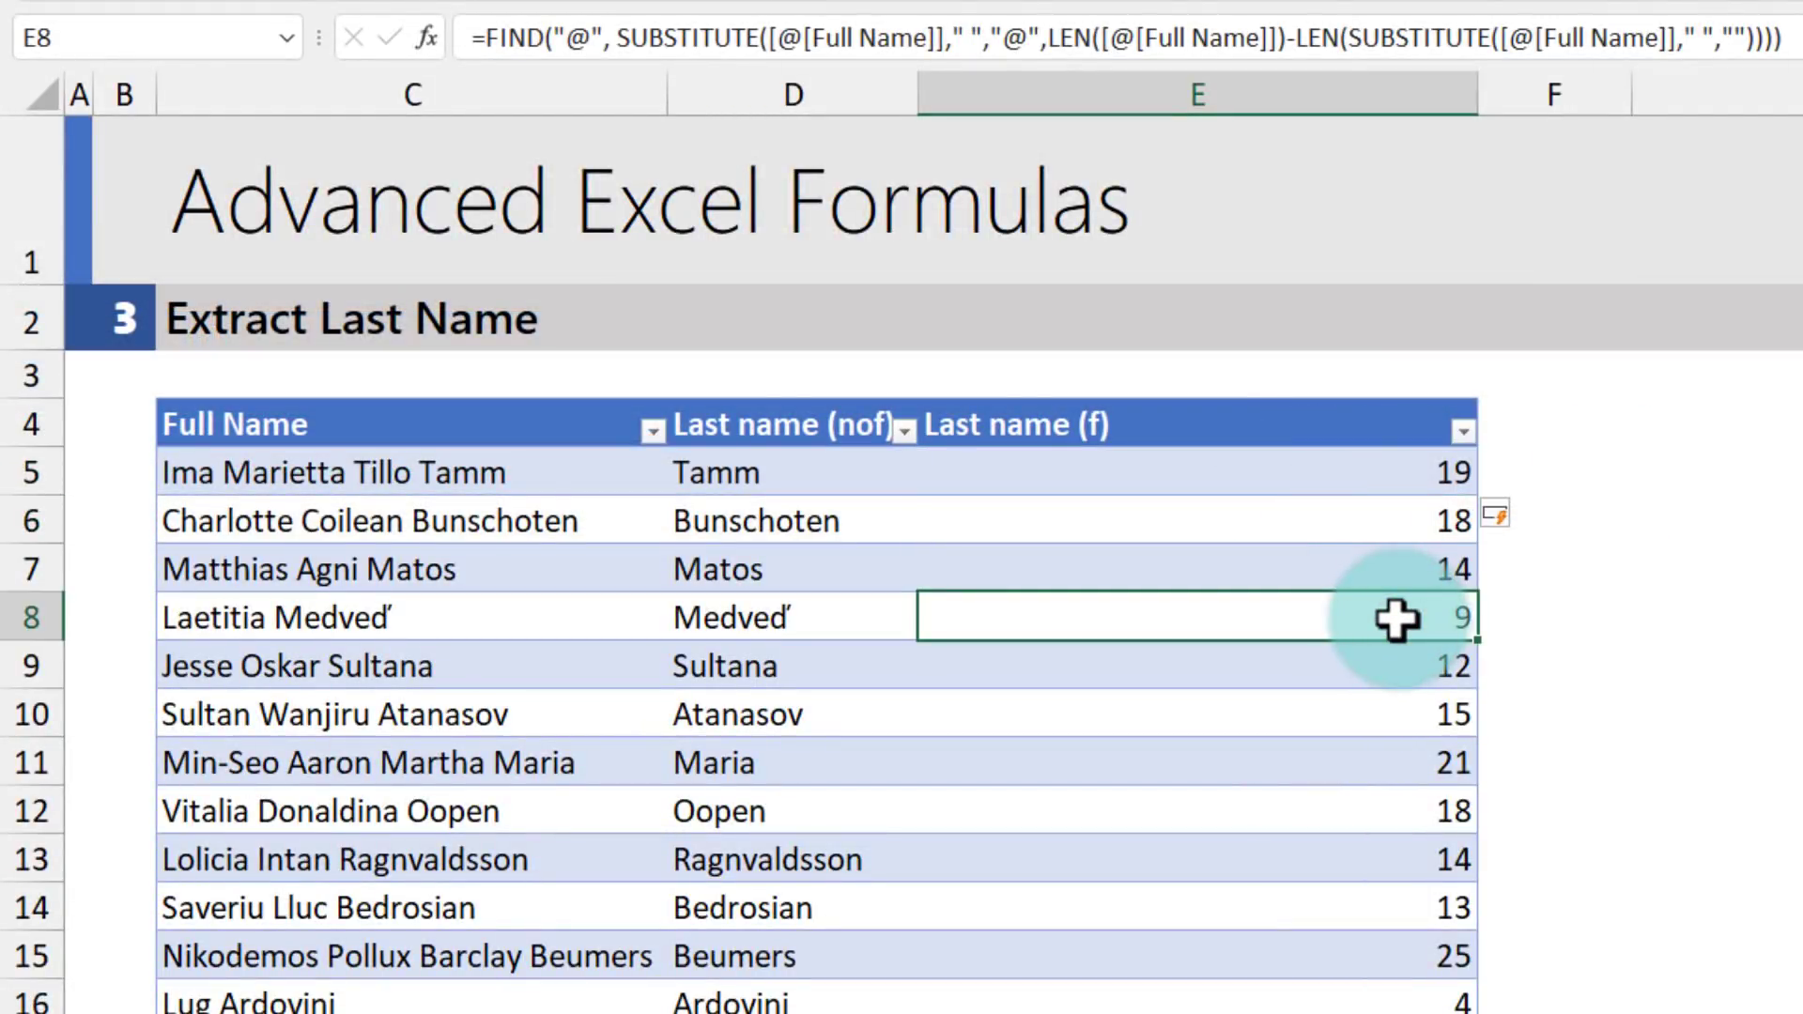
pyautogui.press('Up')
pyautogui.press('Up')
pyautogui.press('Up')
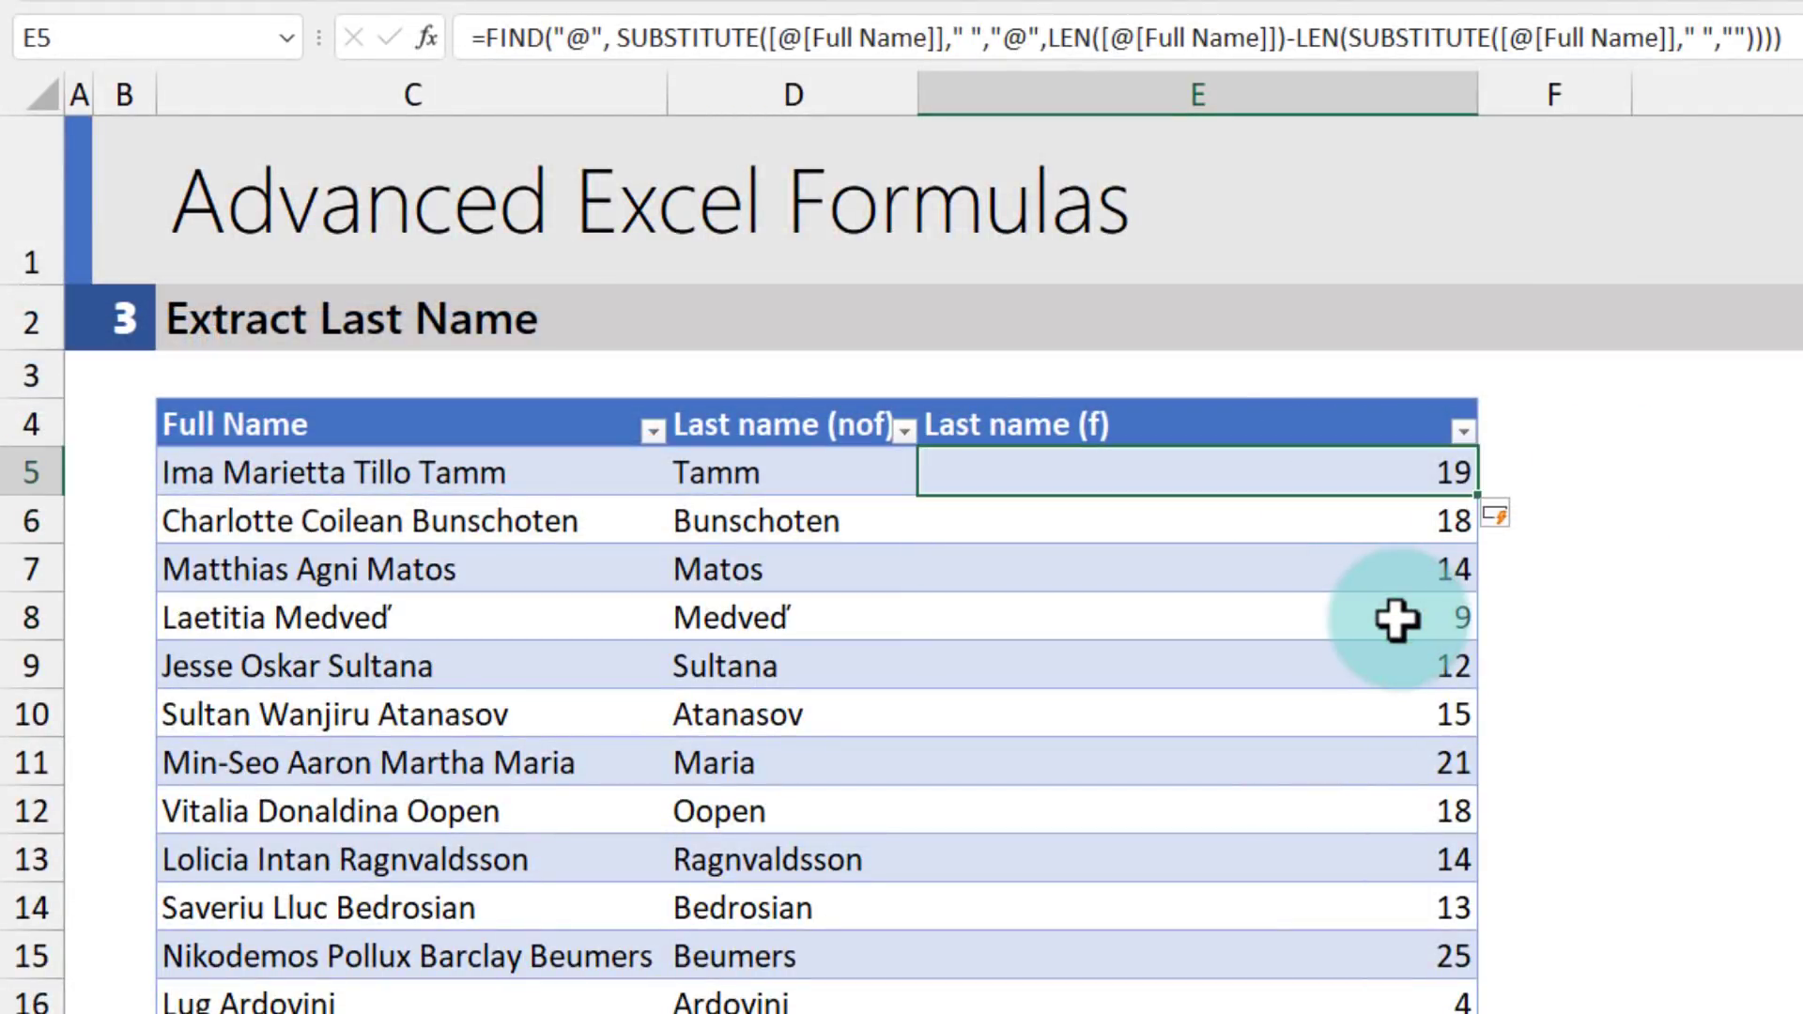
pyautogui.doubleClick(1364, 494)
pyautogui.click(939, 459)
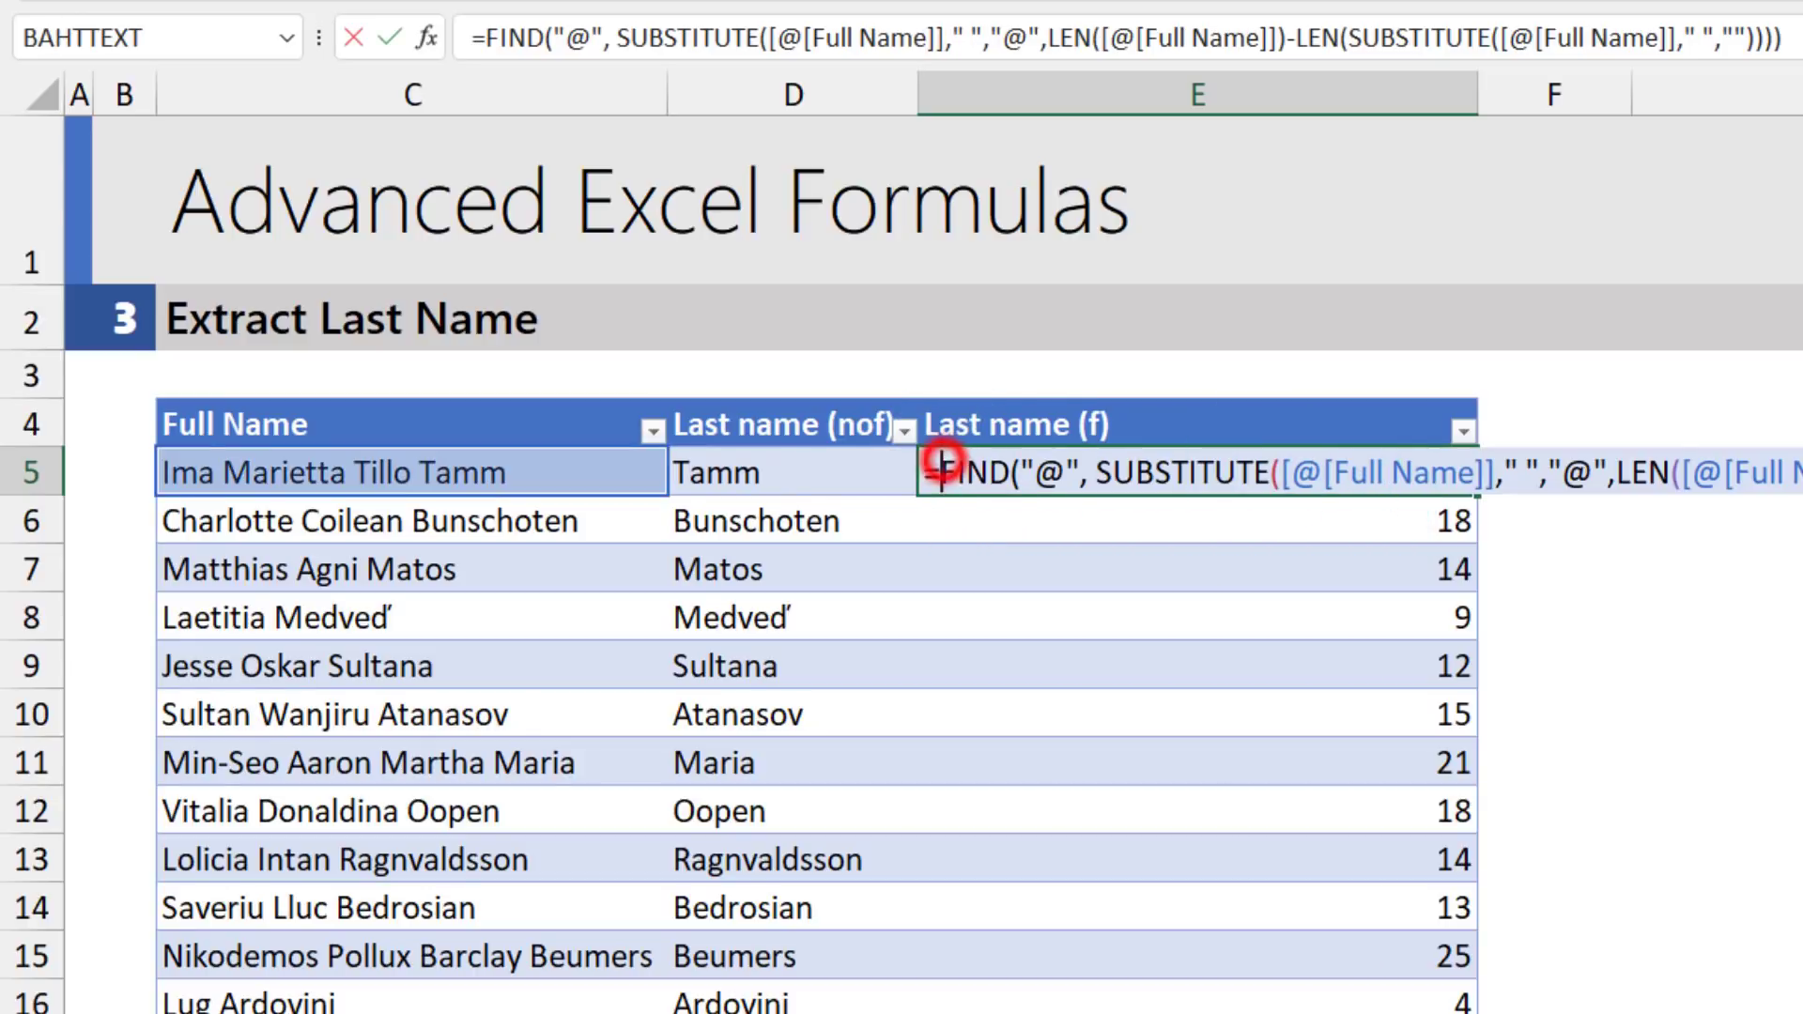
pyautogui.write('mi')
pyautogui.press('Tab')
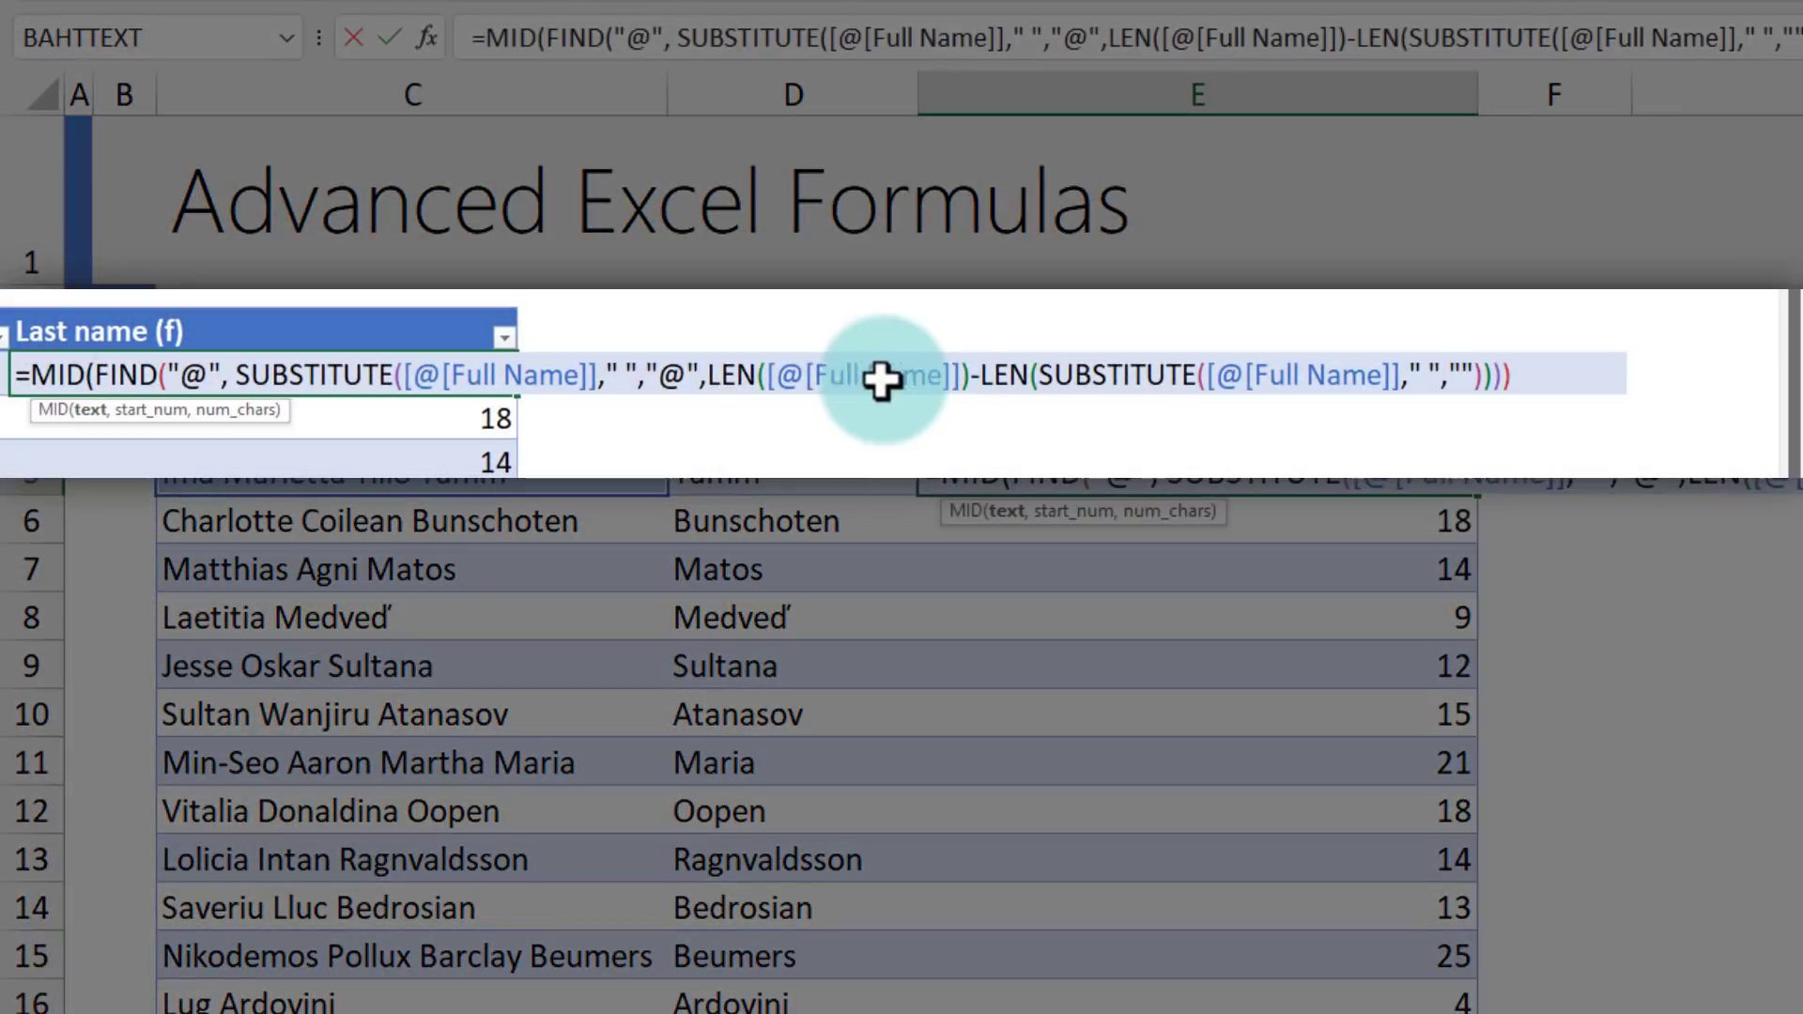
pyautogui.click(402, 481)
pyautogui.write(',')
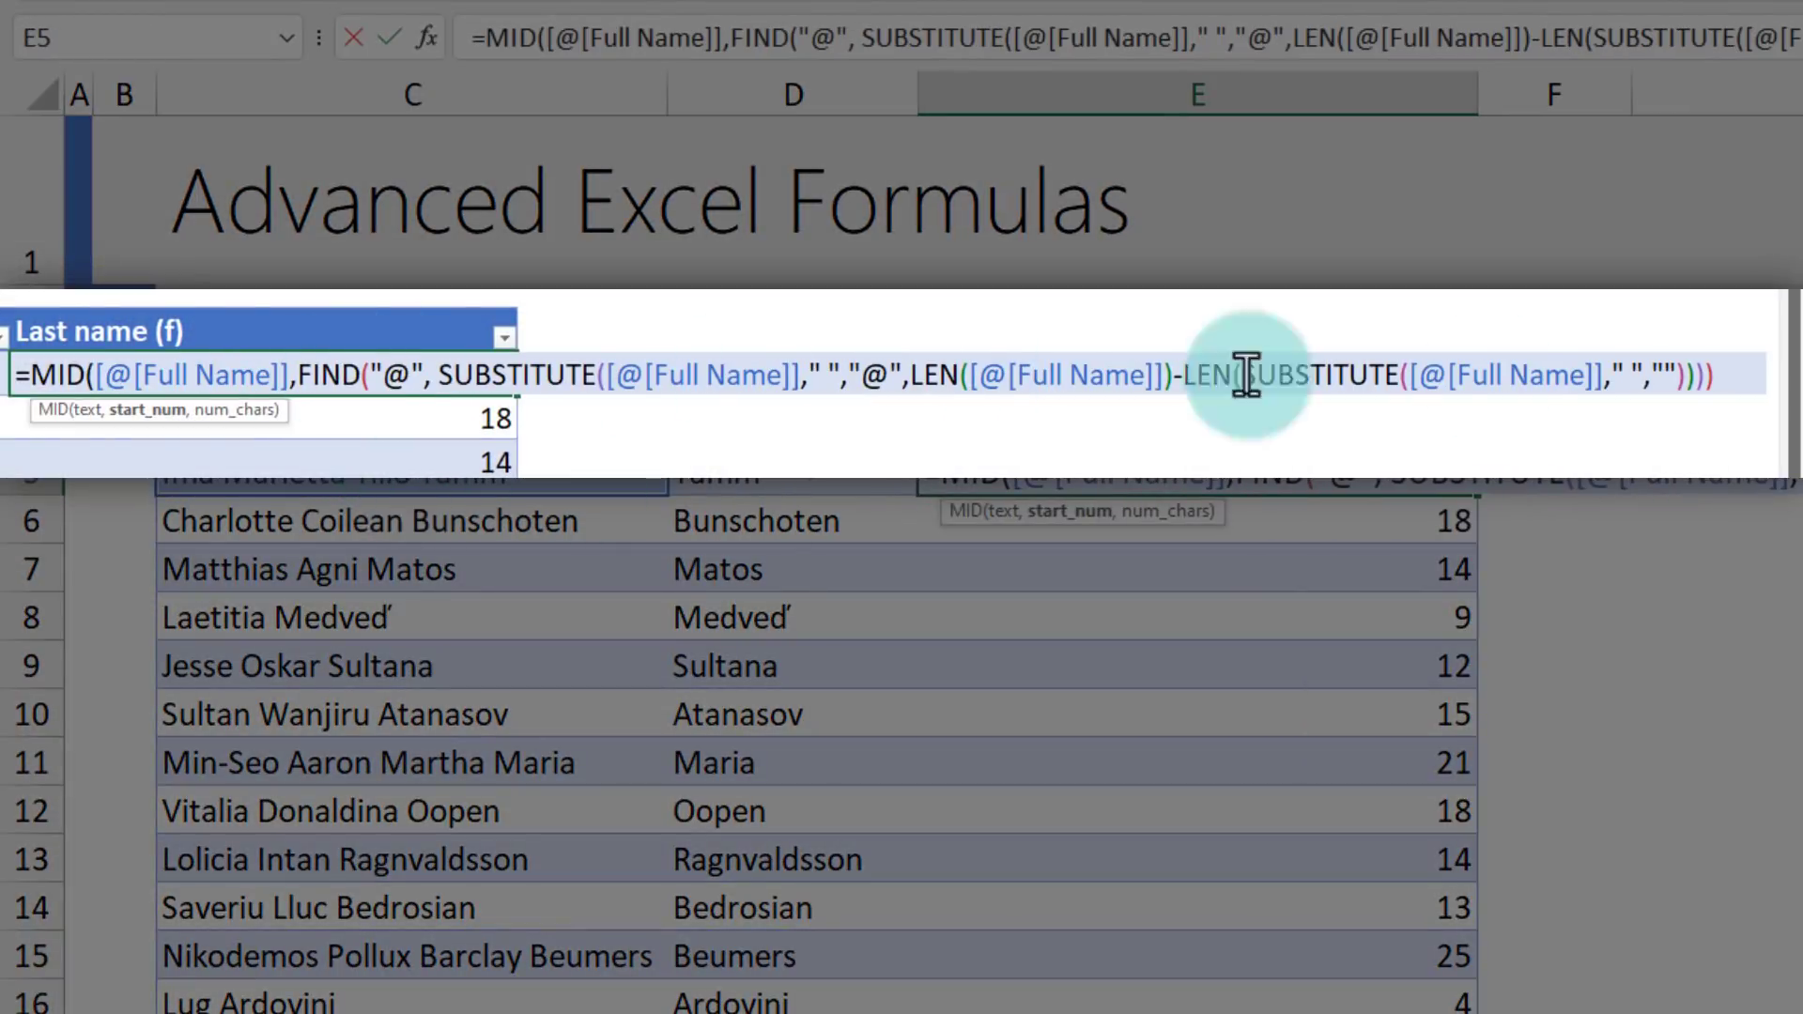
# - Complete the MID formula in E5 with +1 on the start position and 999 characters, and review the extracted last names
pyautogui.click(1739, 375)
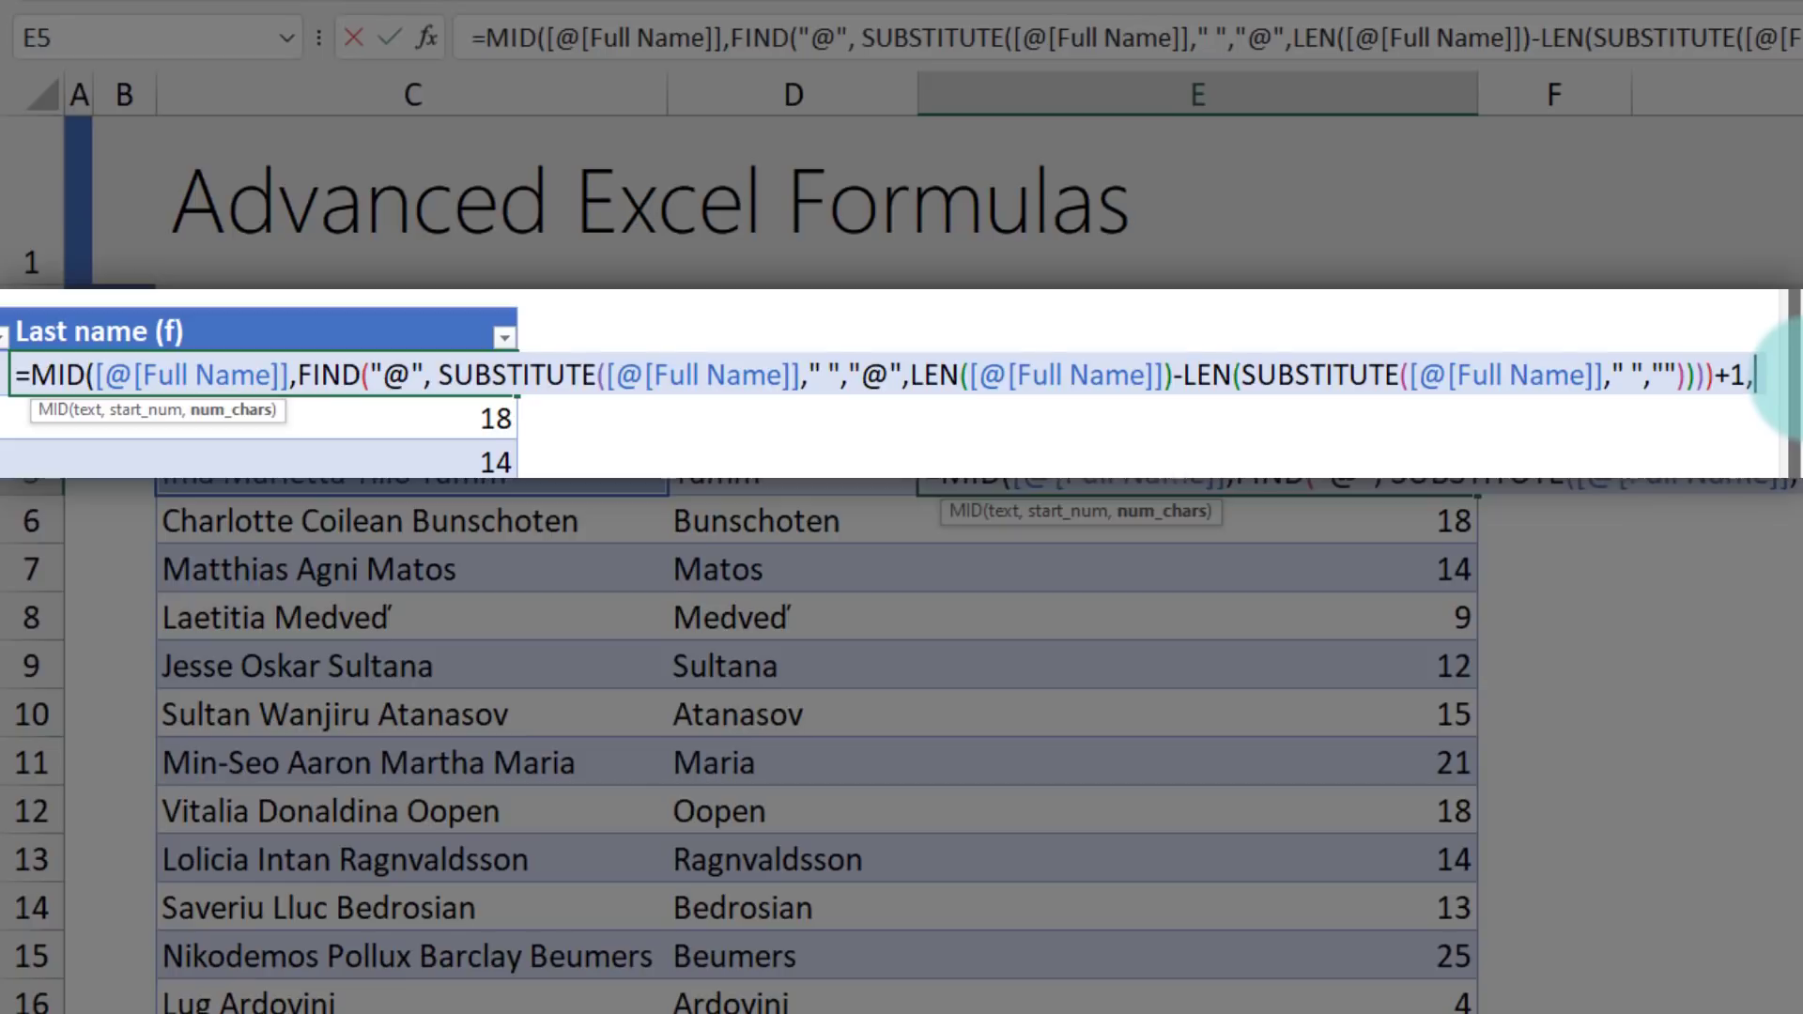
pyautogui.write('999')
pyautogui.press('Return')
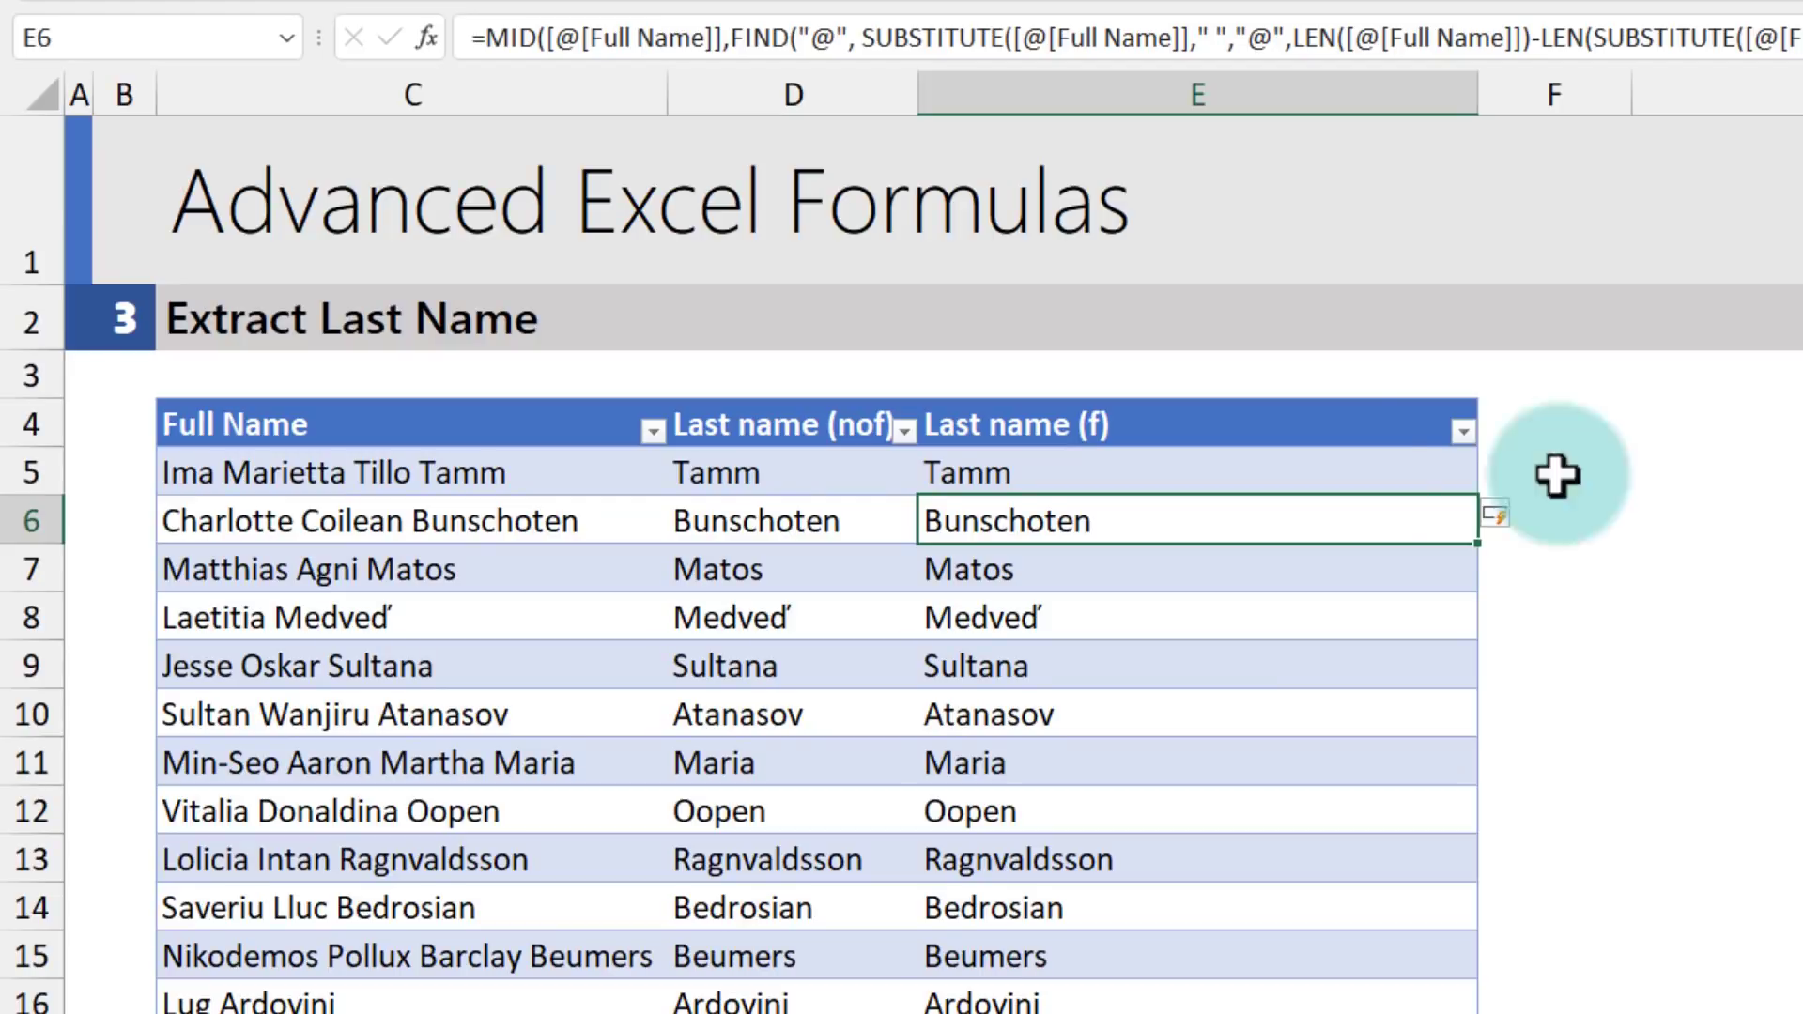
pyautogui.click(1265, 471)
pyautogui.scroll(-3, 1297, 636)
pyautogui.scroll(3, 1296, 639)
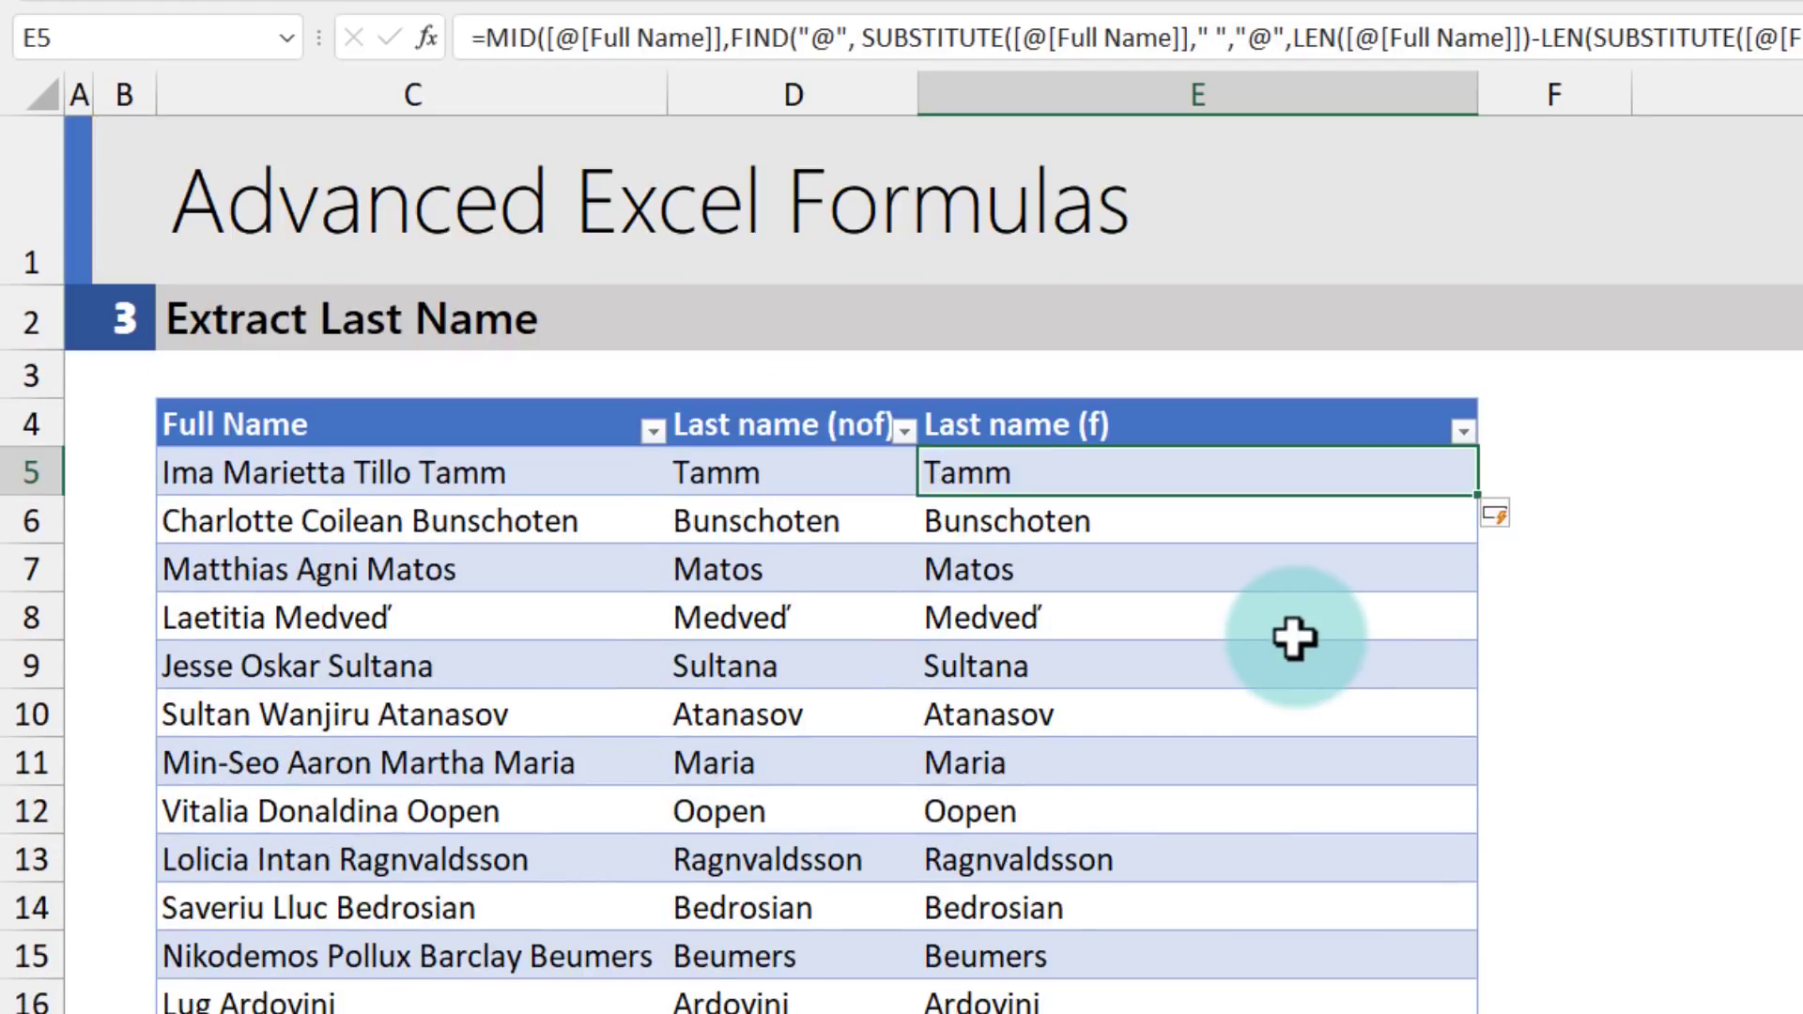
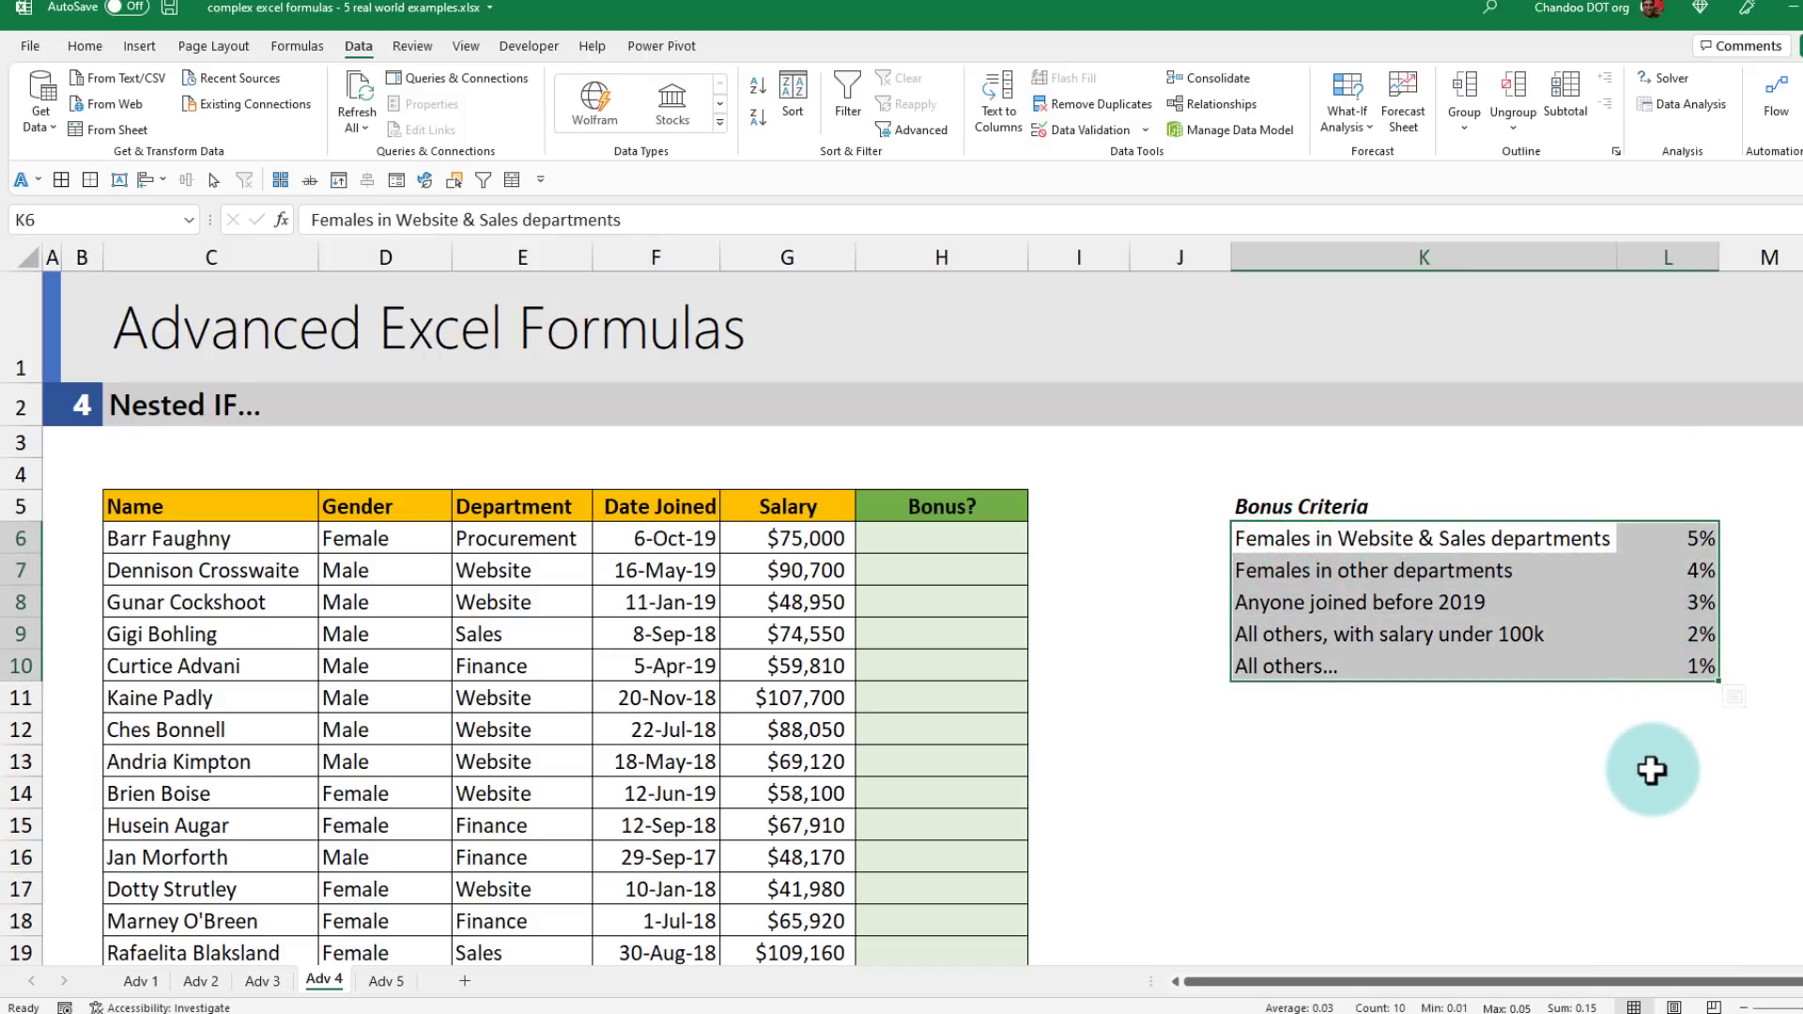
# - Examine each rule in the Bonus Criteria list together with its bonus percentage, from females in Website & Sales down to all others
pyautogui.click(1391, 755)
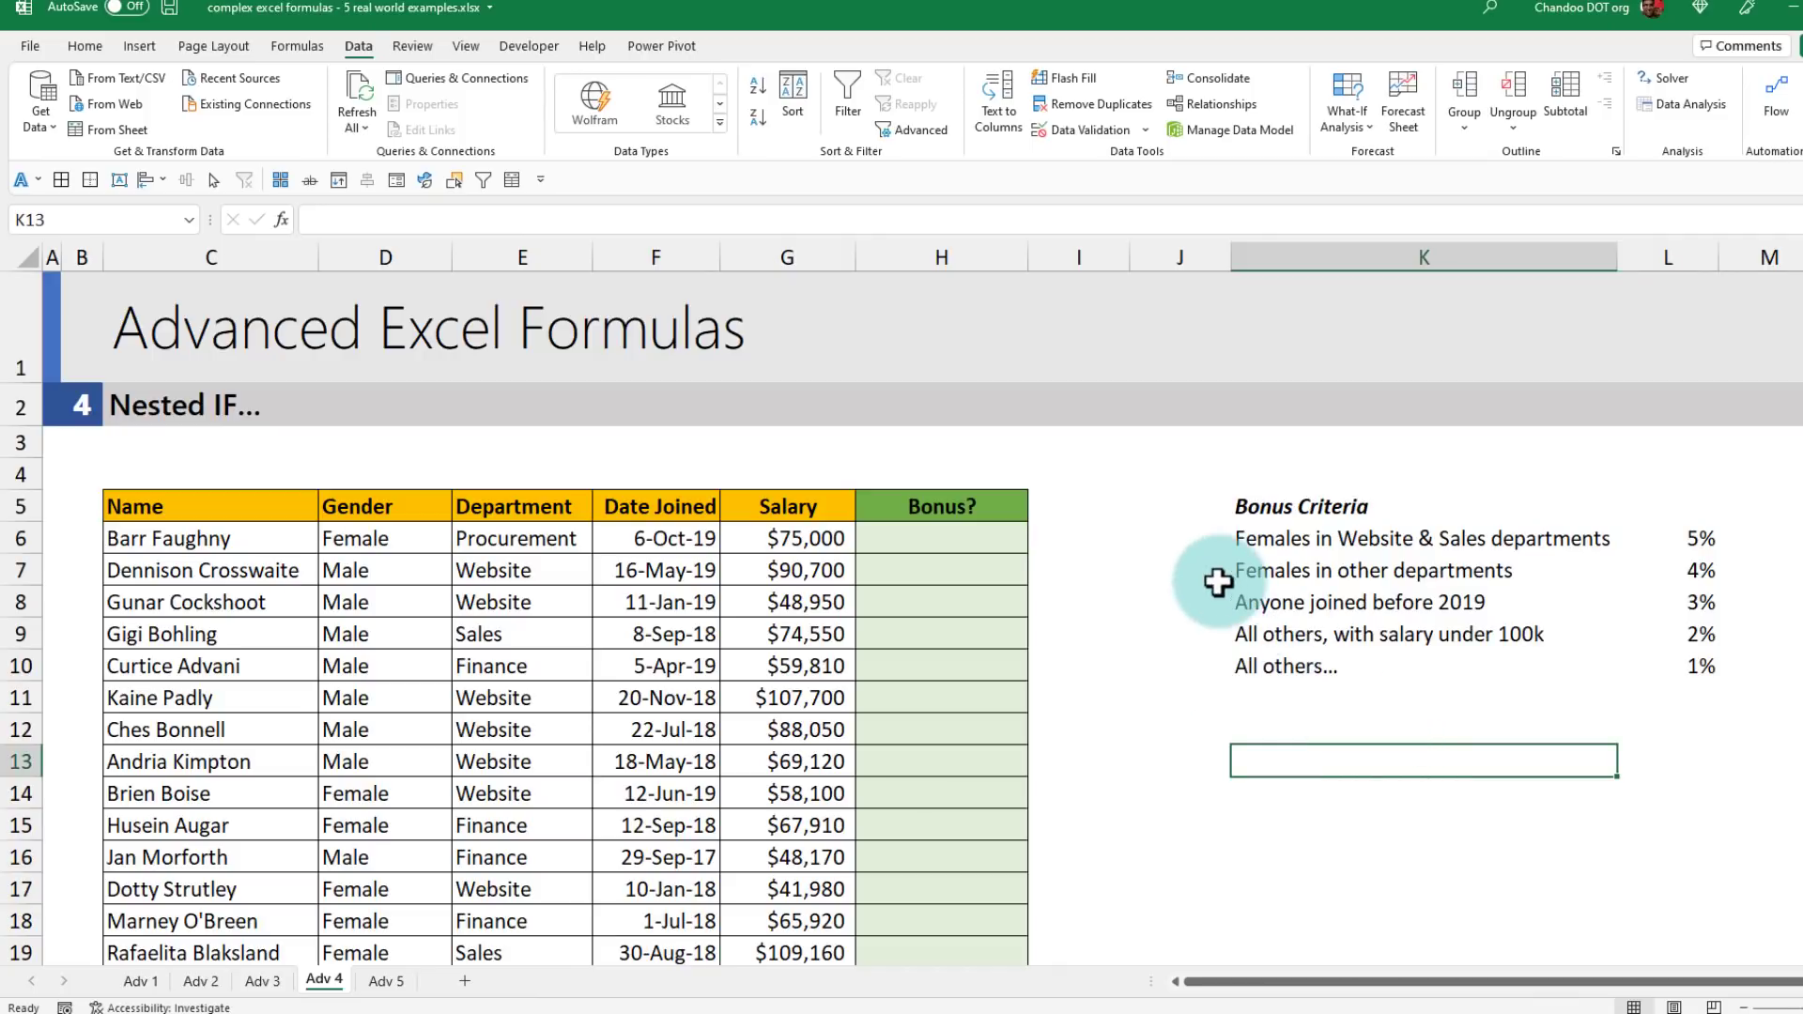
pyautogui.click(1332, 538)
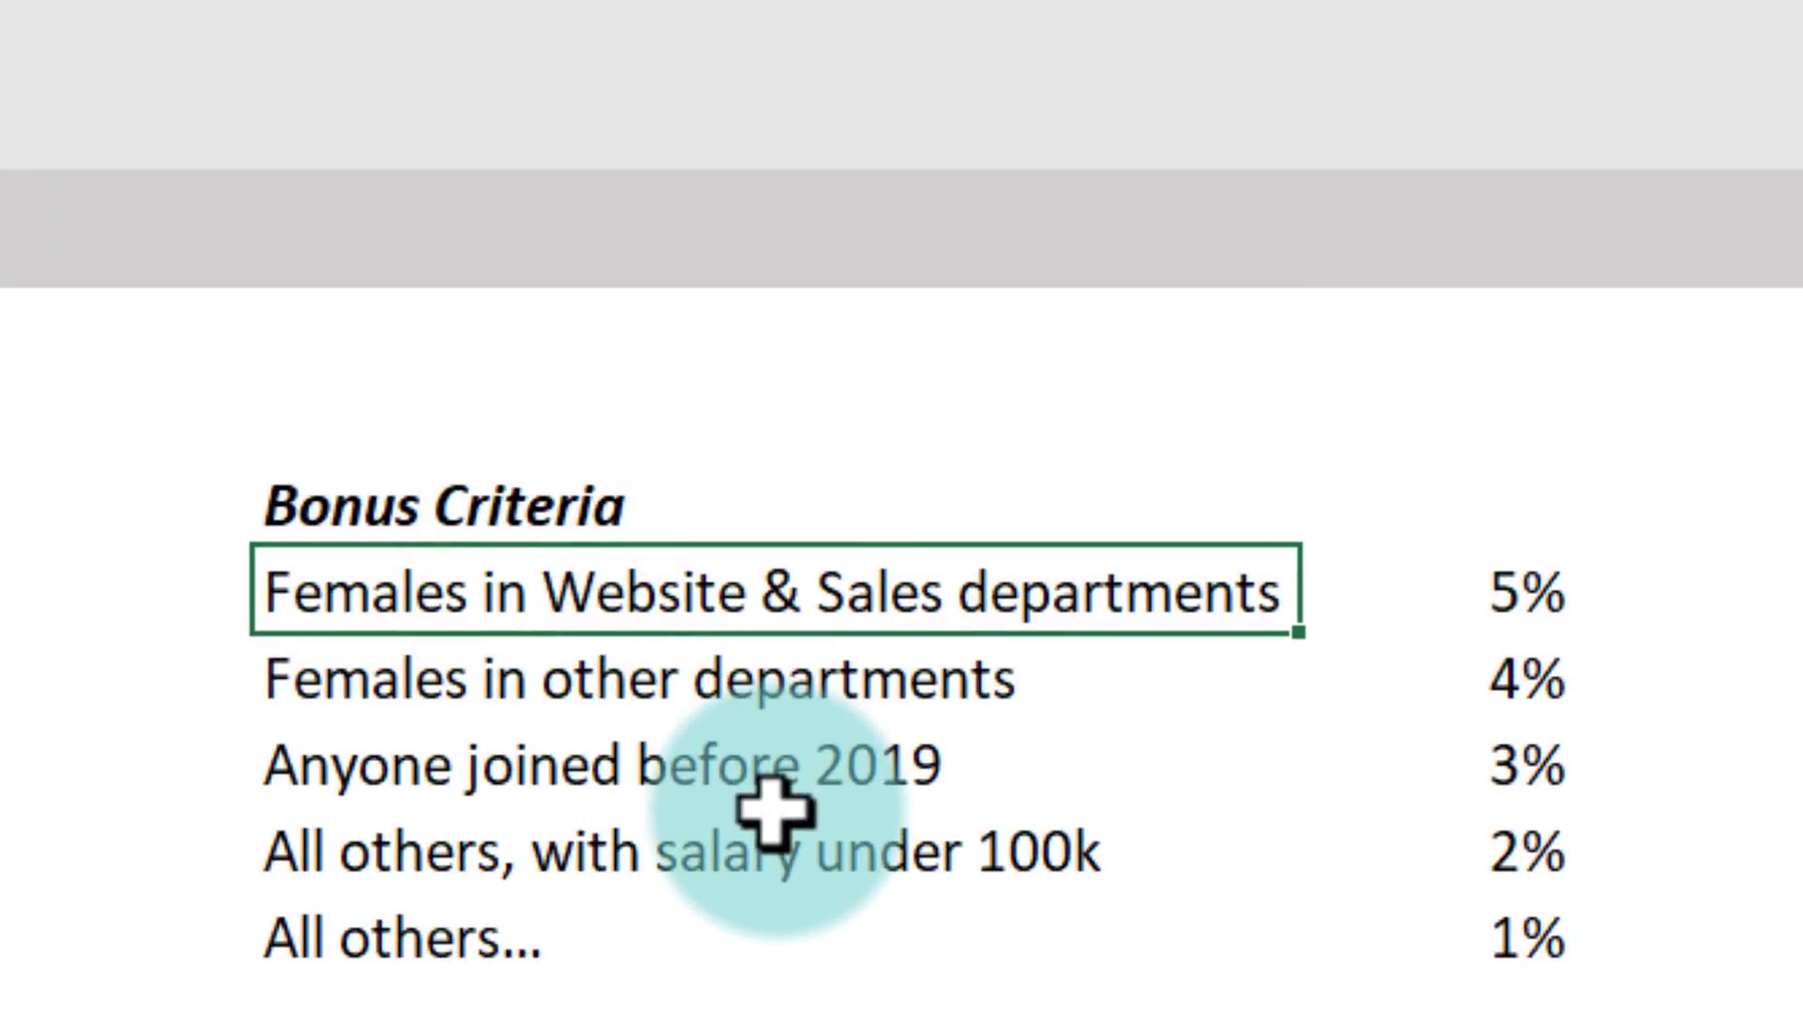
pyautogui.click(1510, 592)
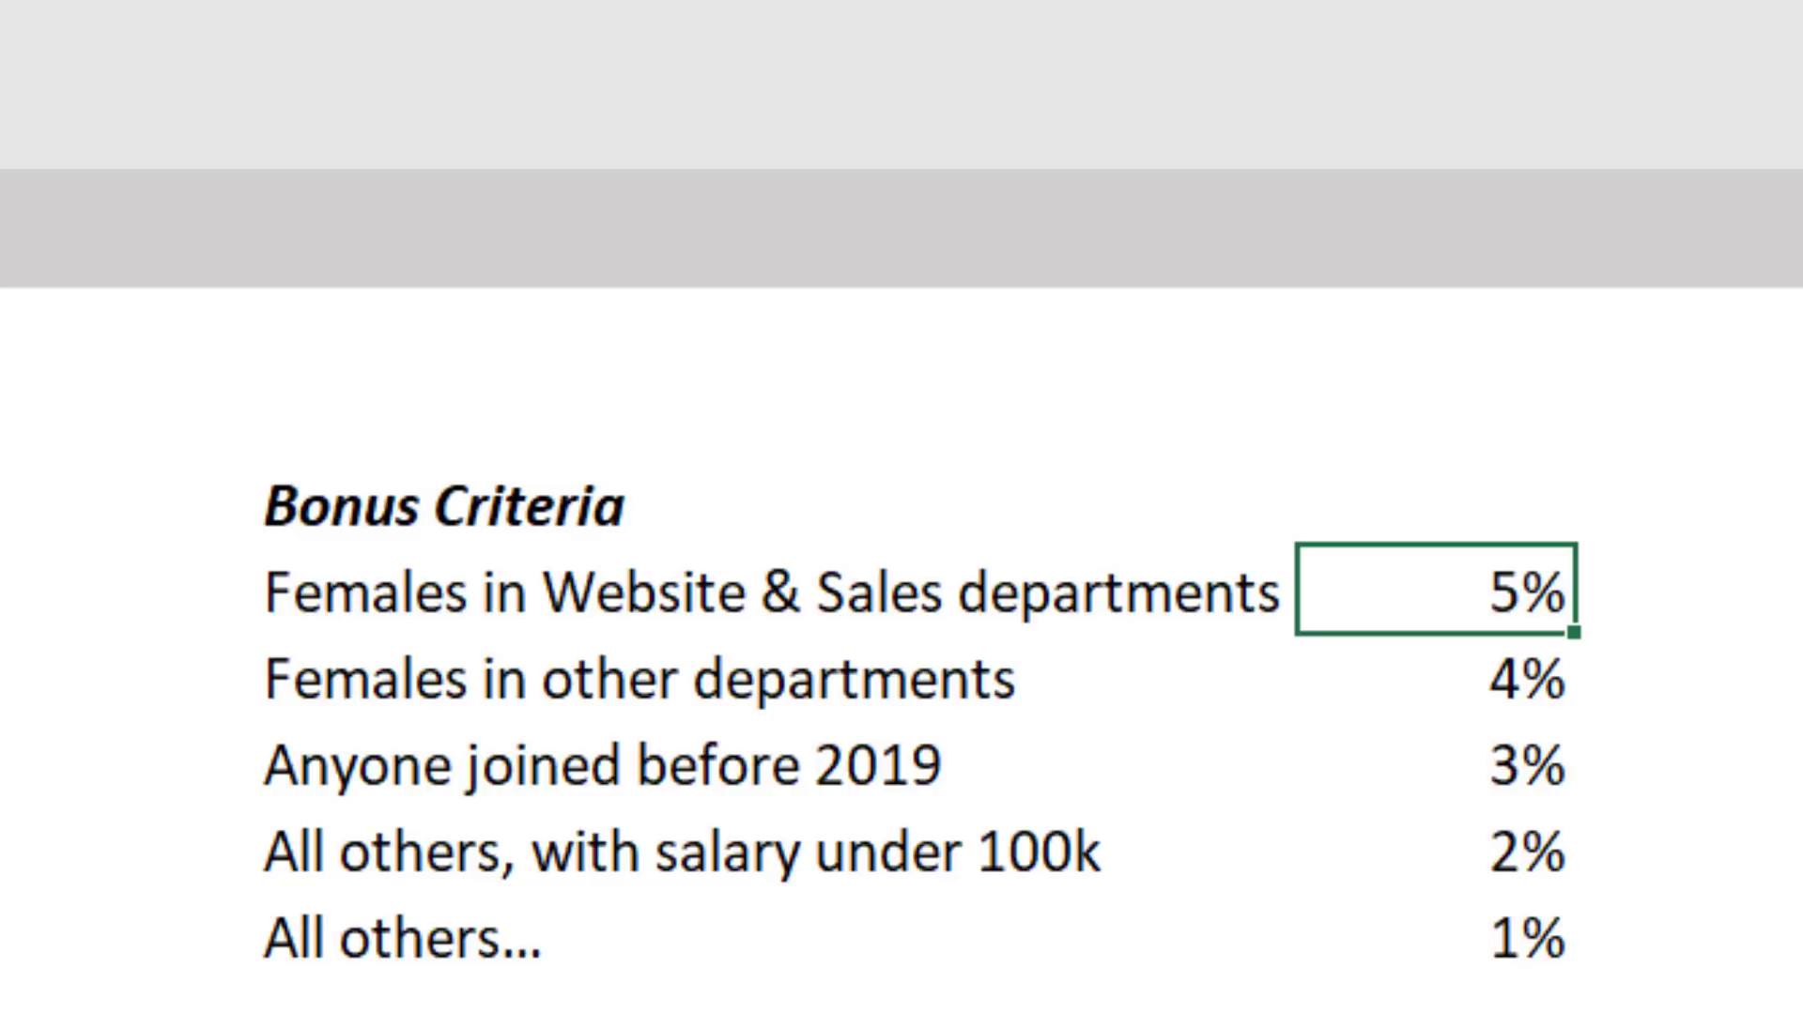
pyautogui.click(925, 691)
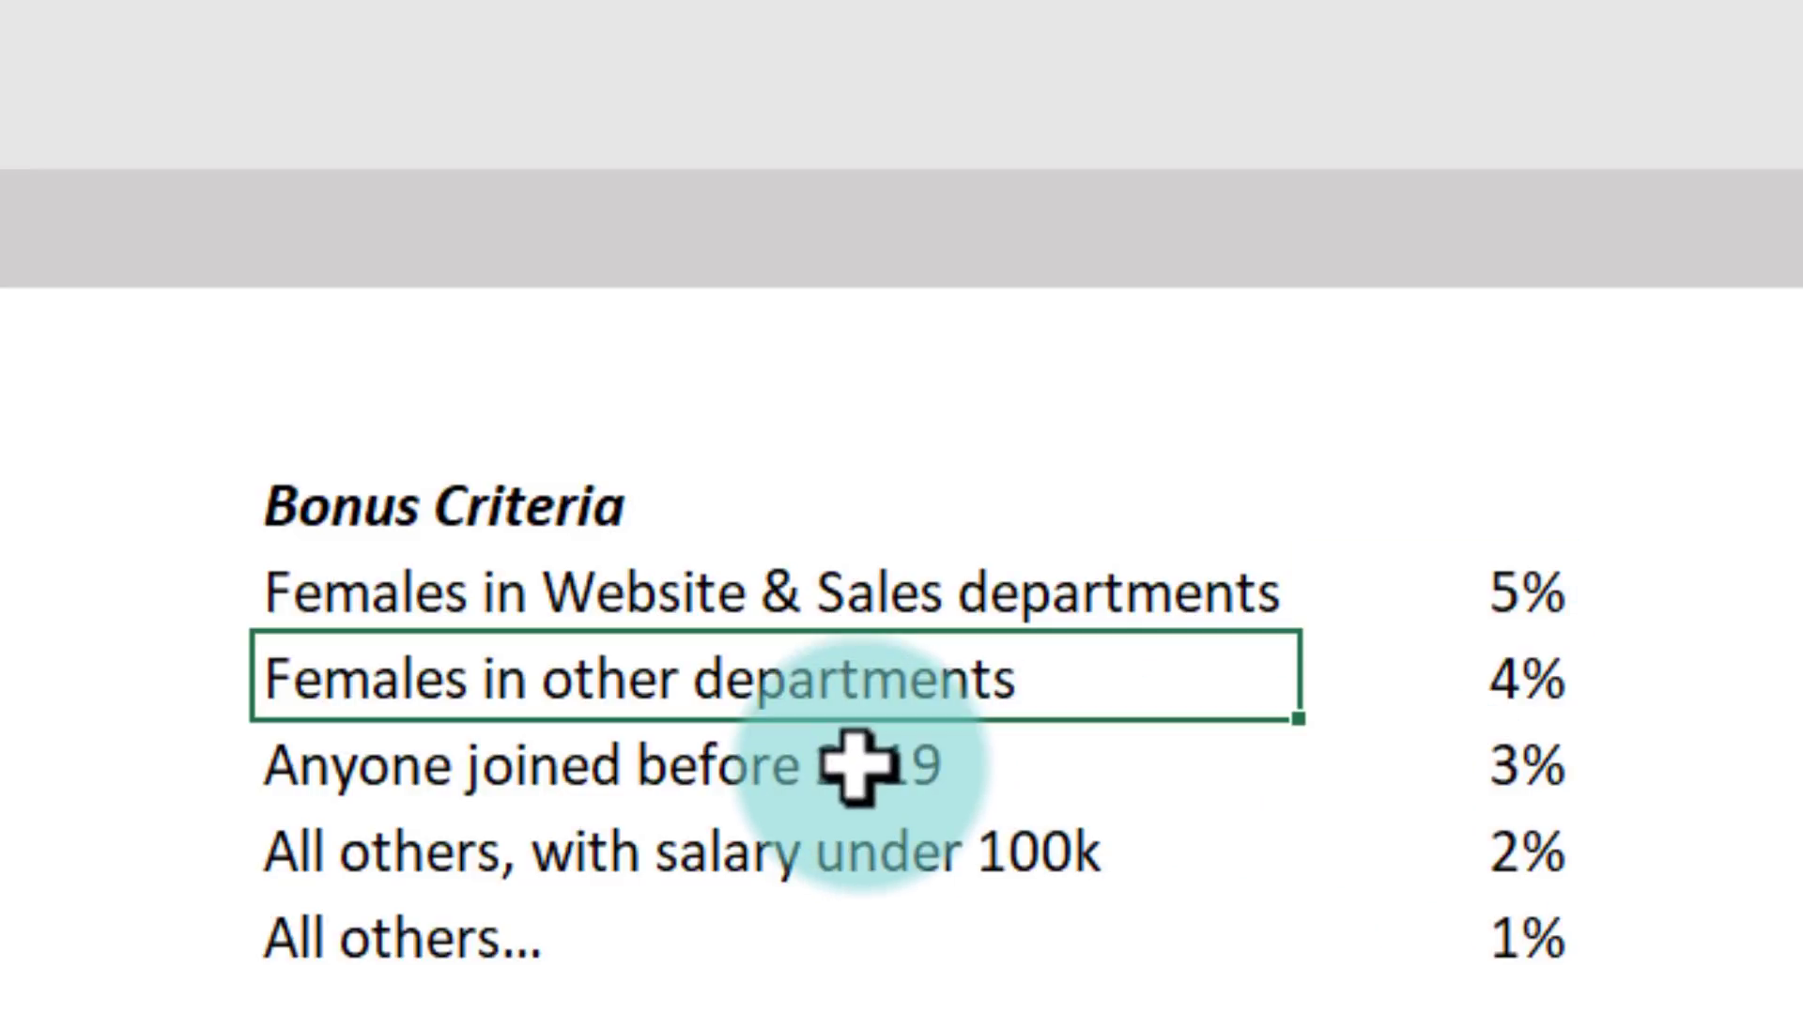
pyautogui.click(1526, 681)
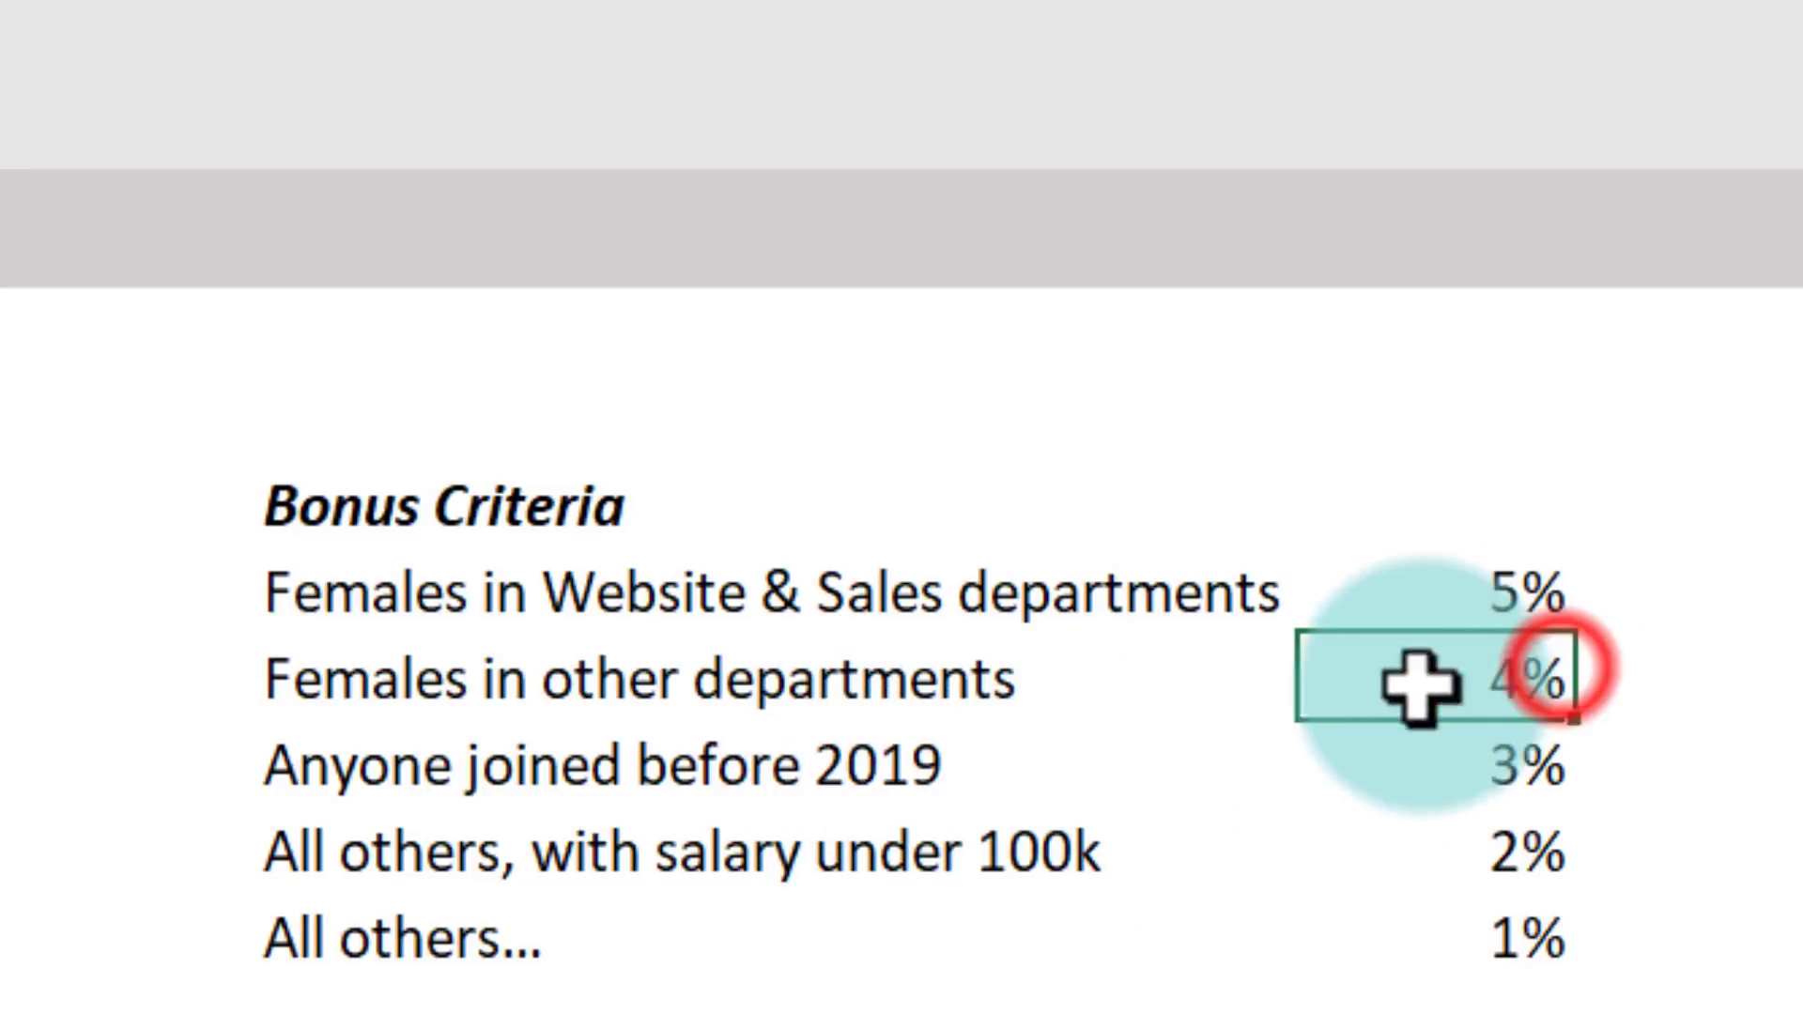
pyautogui.click(565, 796)
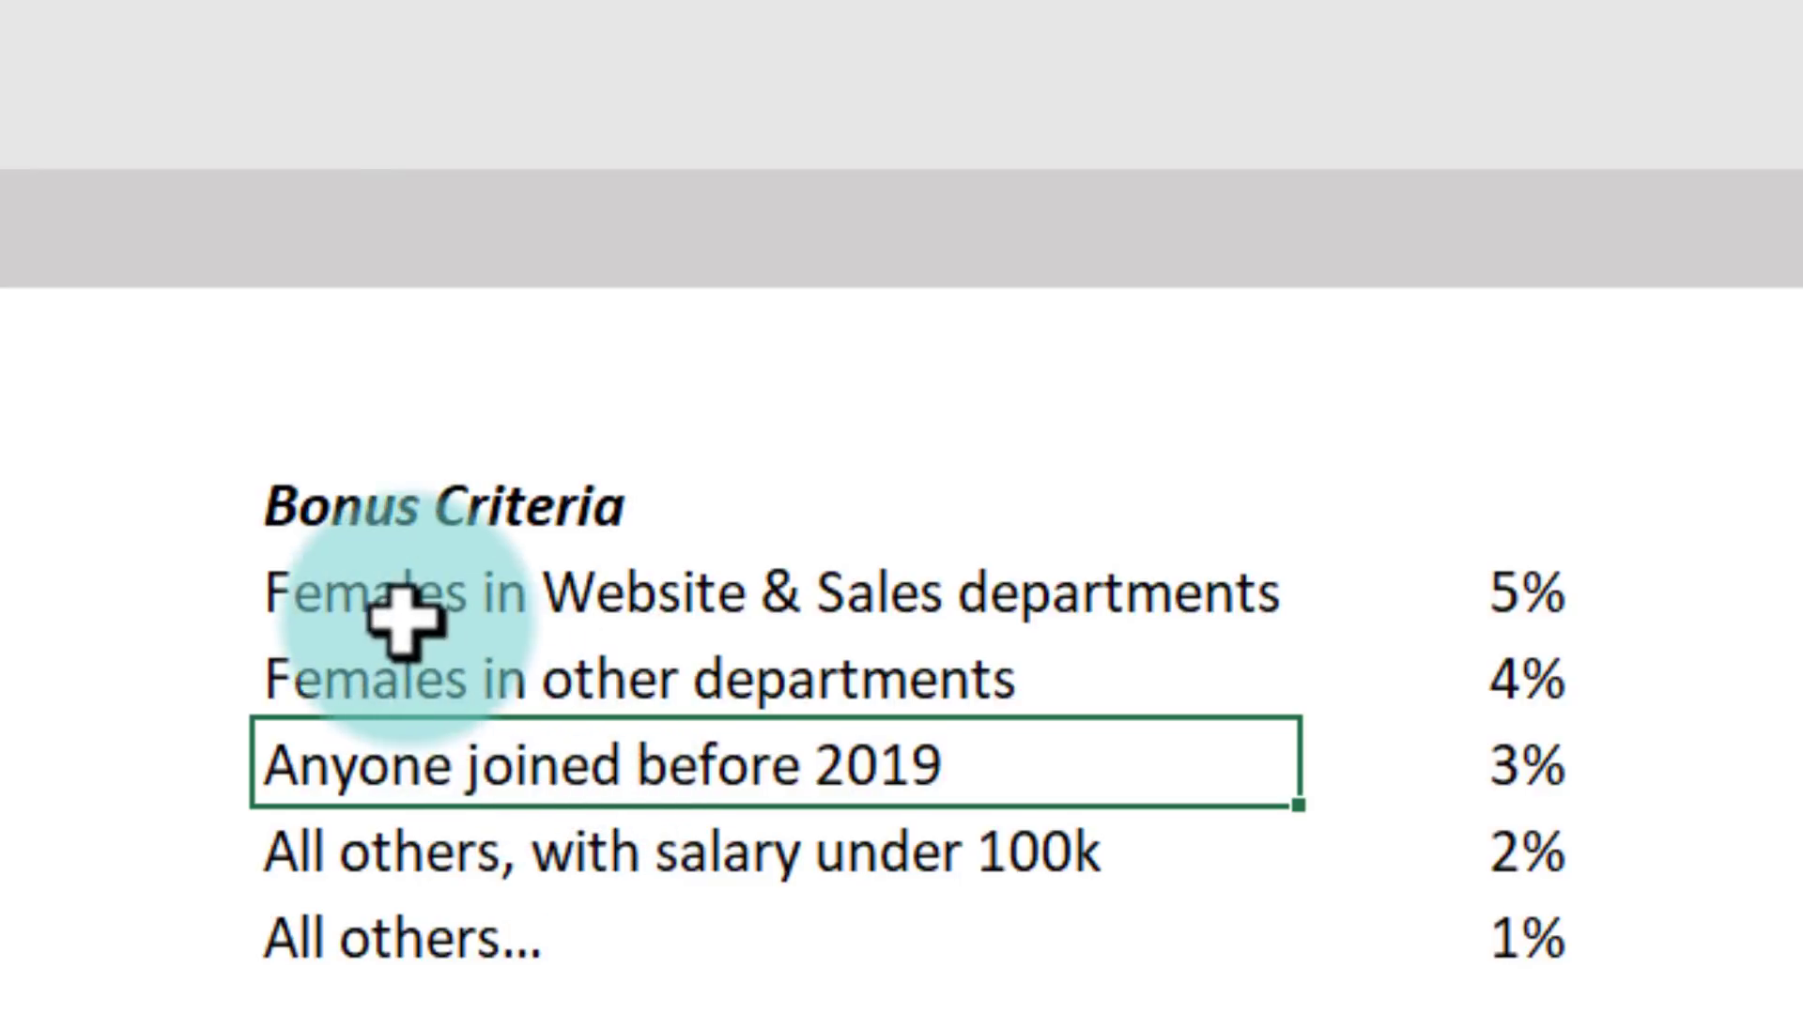
pyautogui.moveTo(404, 609); pyautogui.dragTo(569, 691)
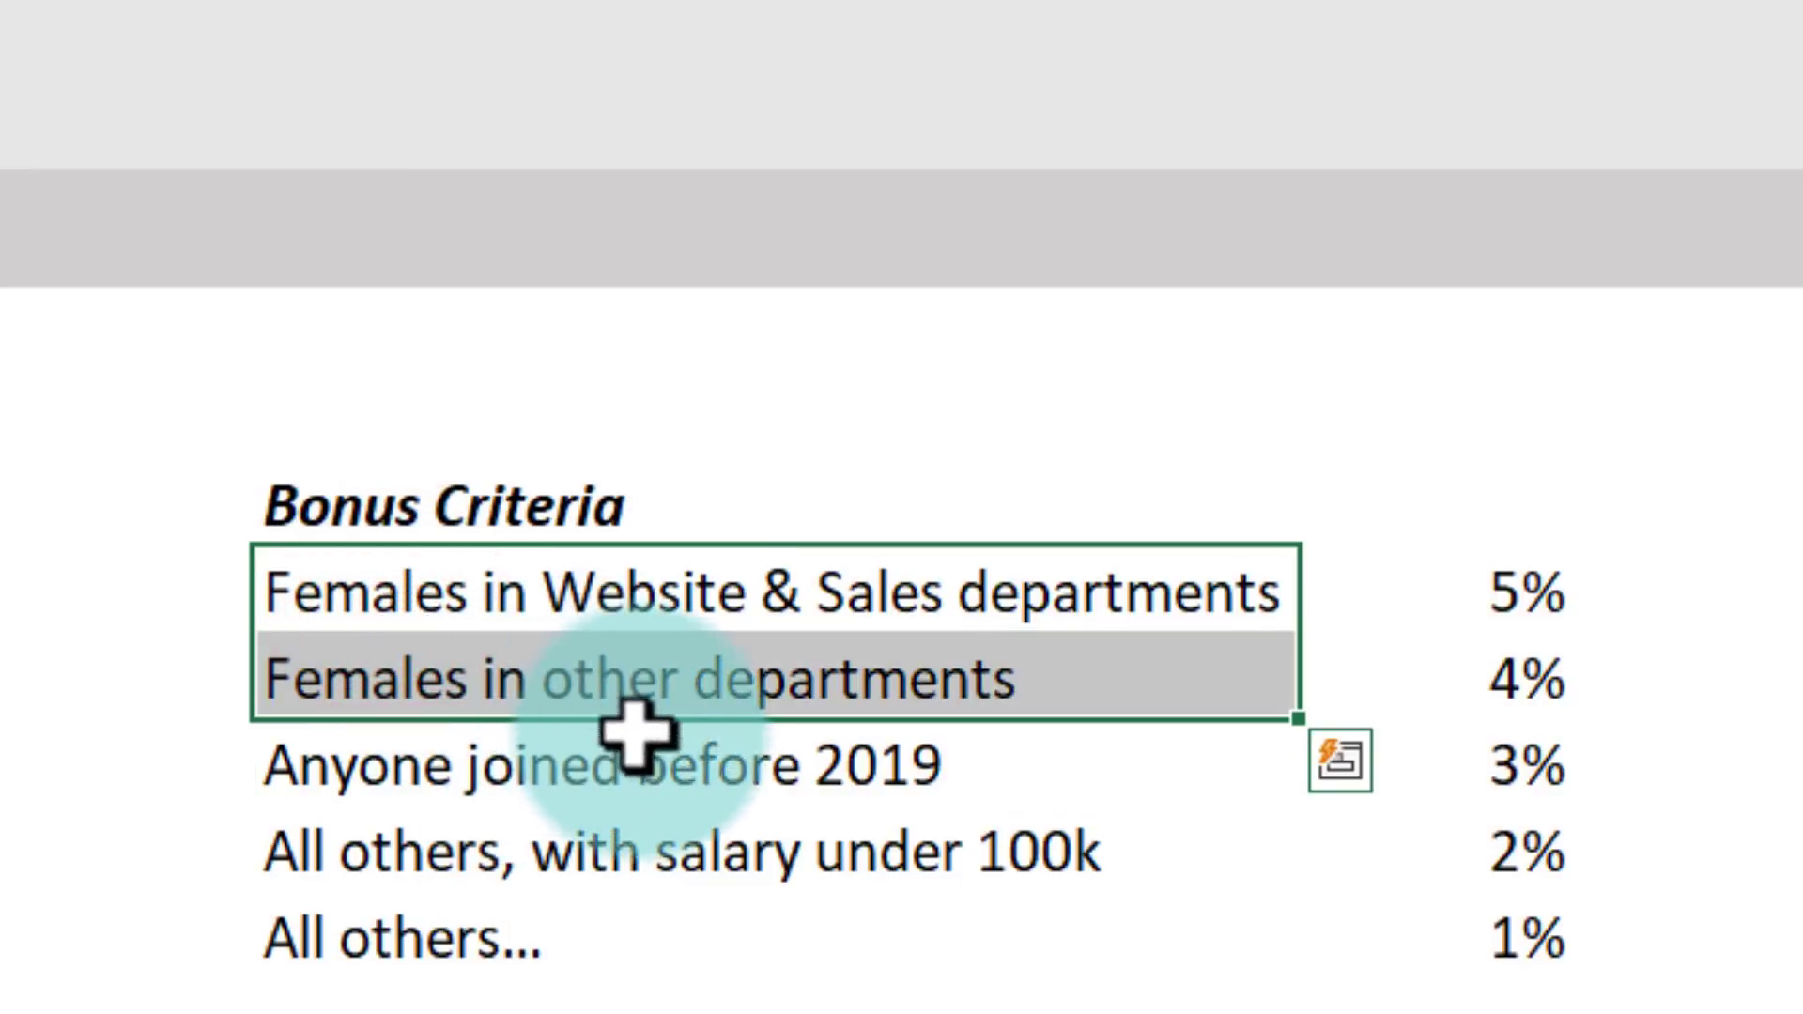
pyautogui.click(756, 797)
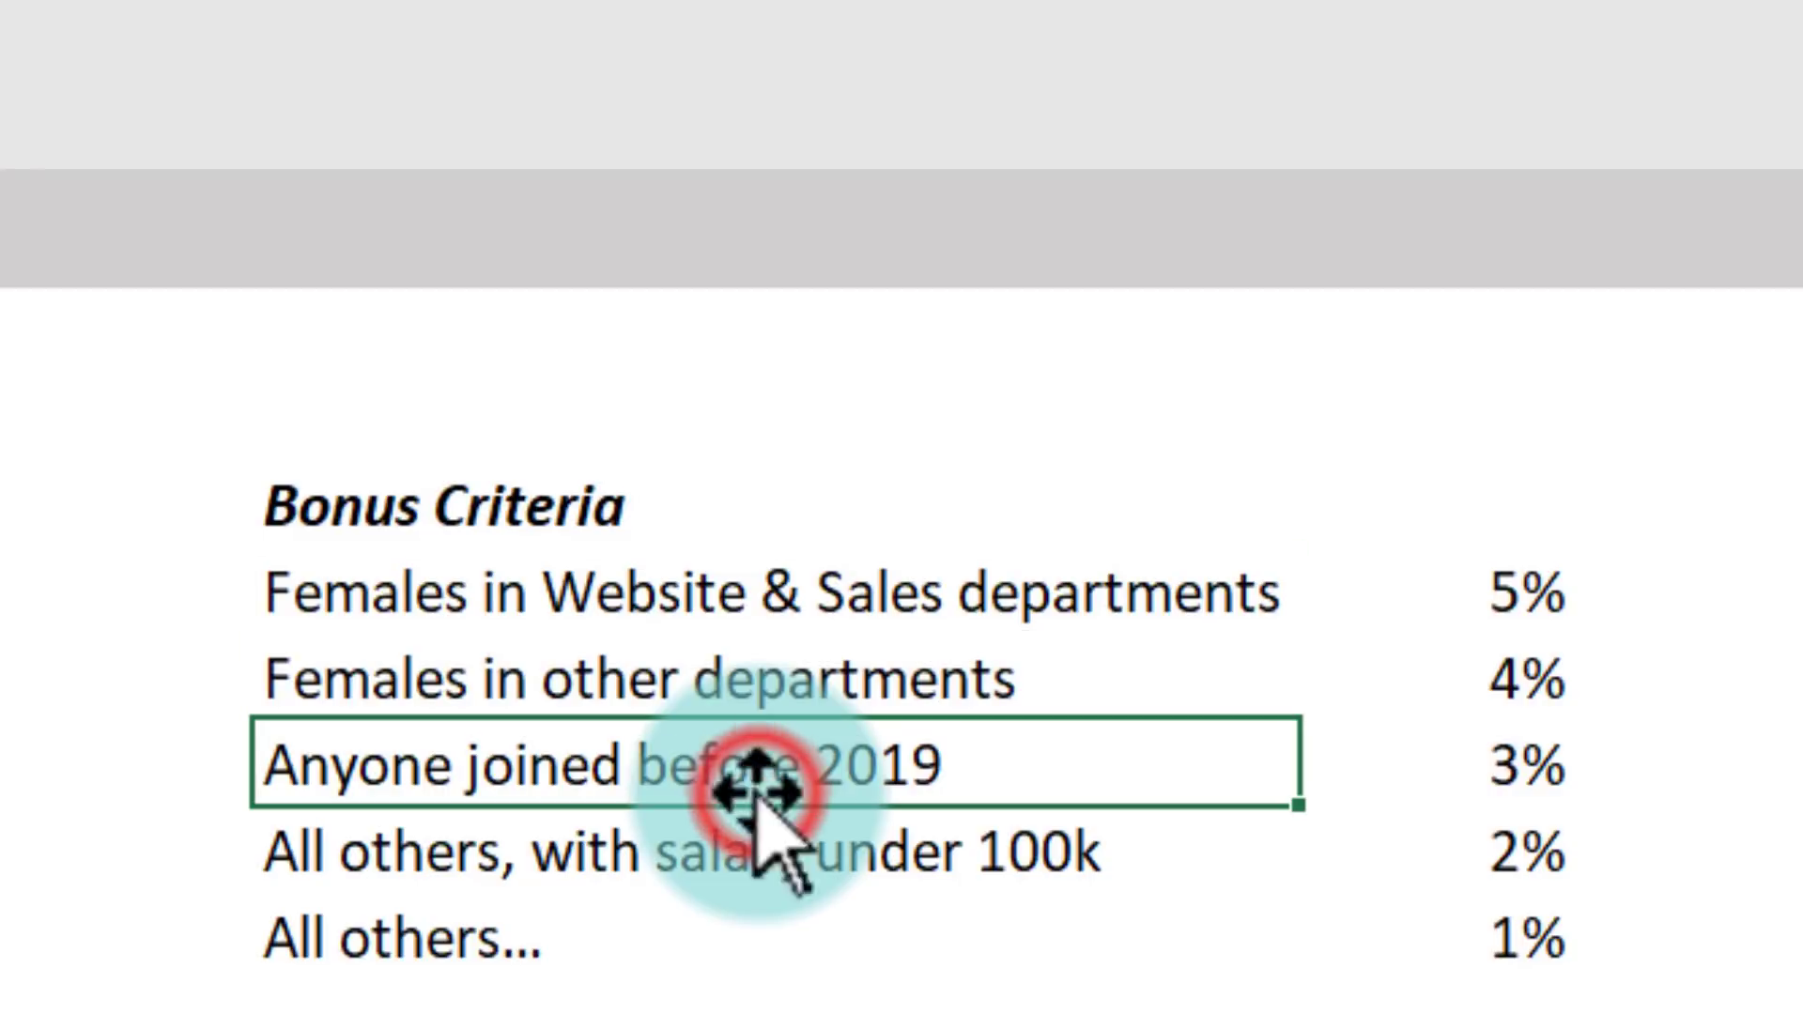
pyautogui.click(1482, 769)
pyautogui.click(606, 878)
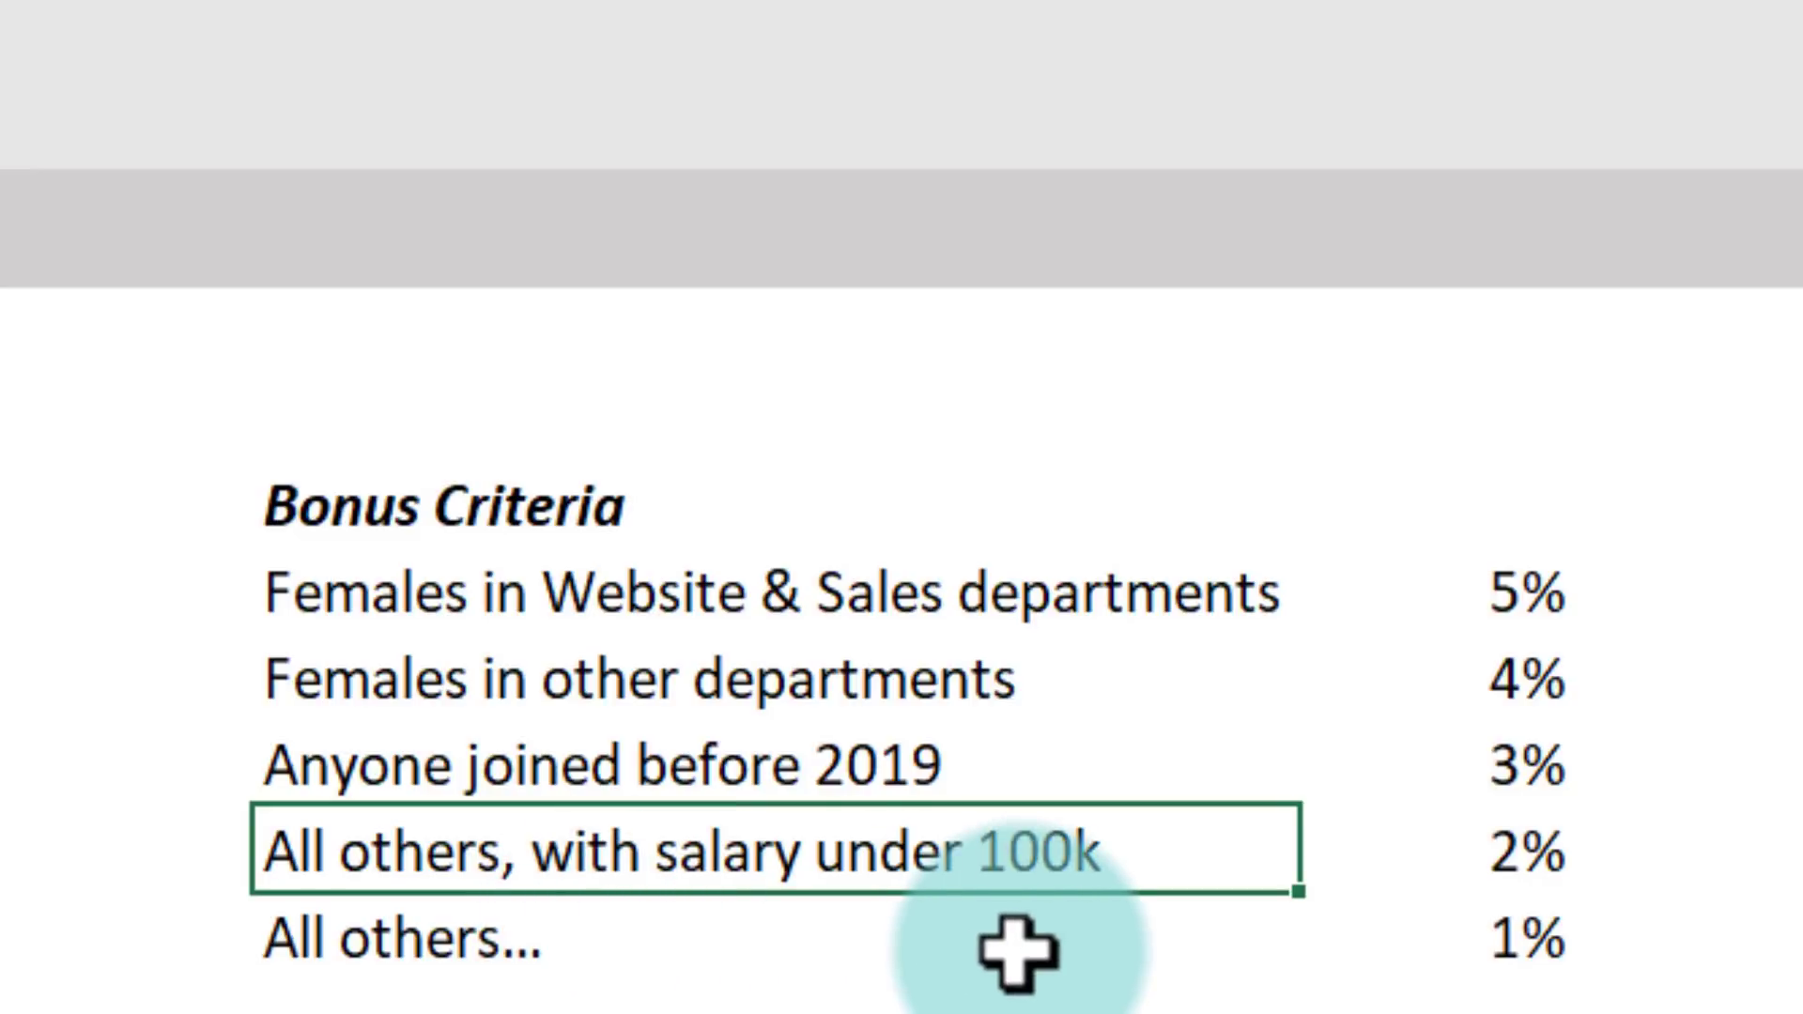
pyautogui.click(1526, 850)
pyautogui.moveTo(302, 940); pyautogui.dragTo(1493, 939)
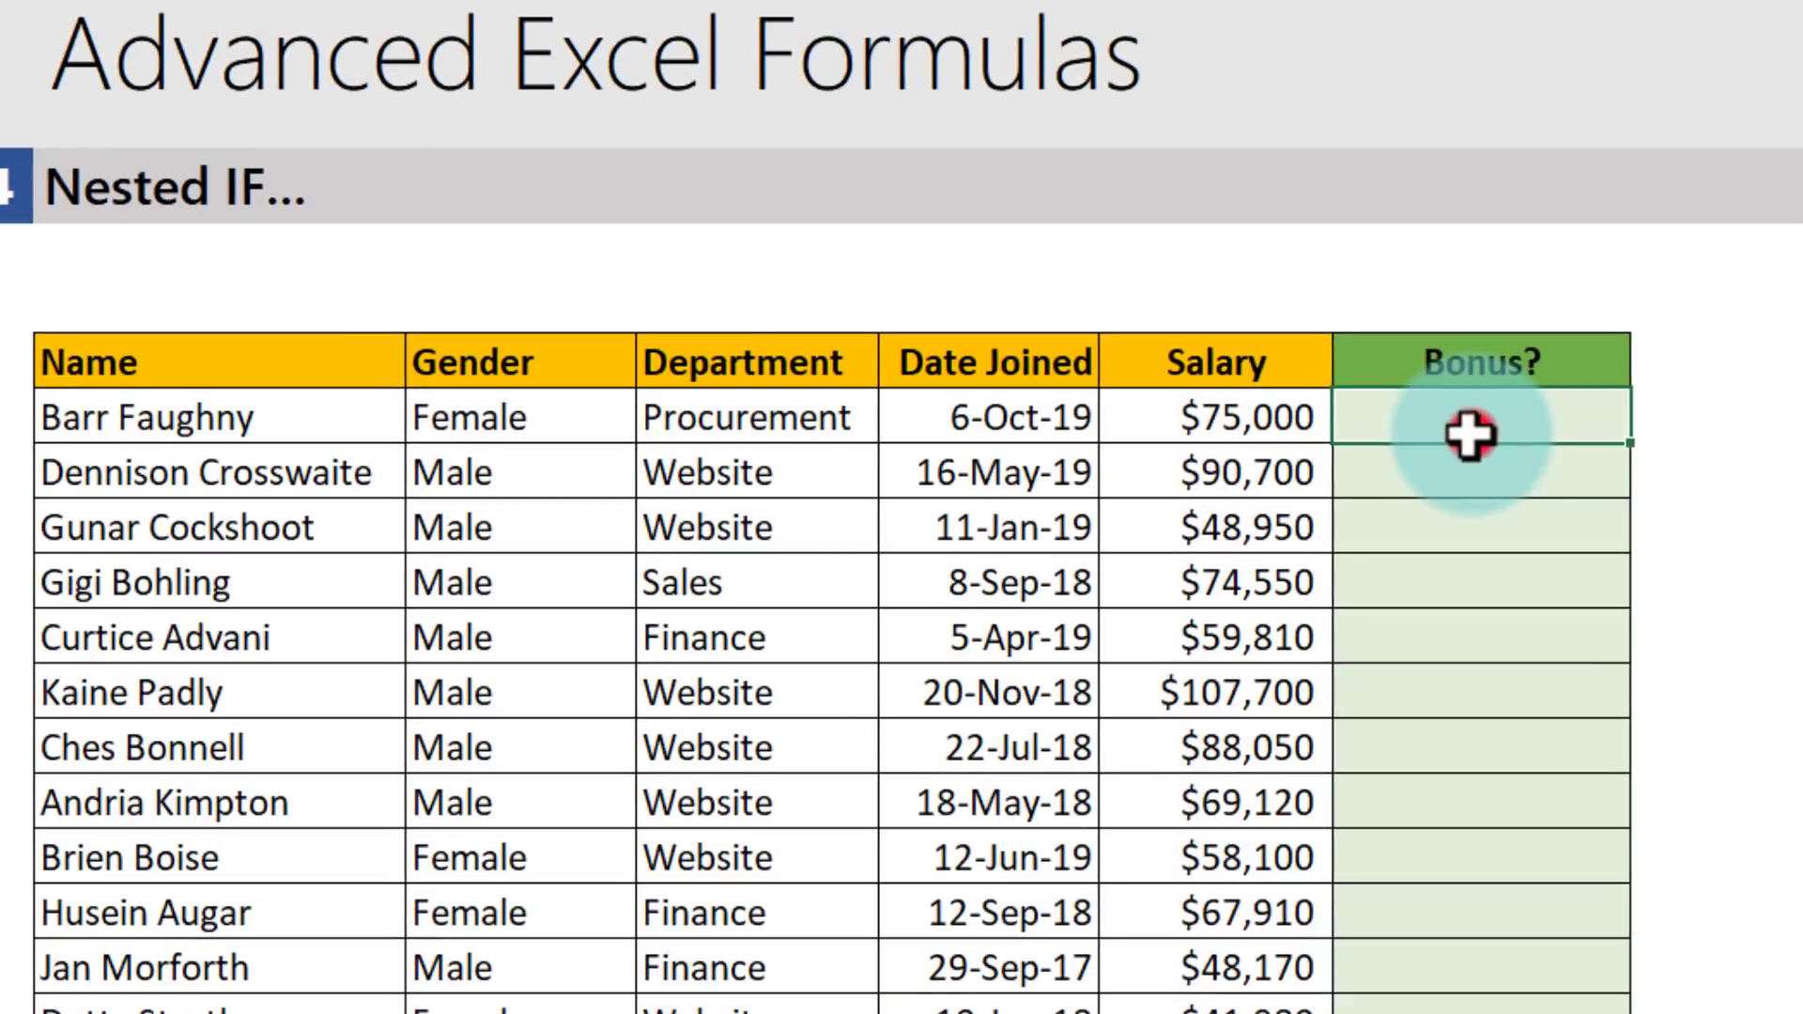
# - Look over the employee table and start an IFS formula in the first Bonus? cell, H6
pyautogui.click(1469, 434)
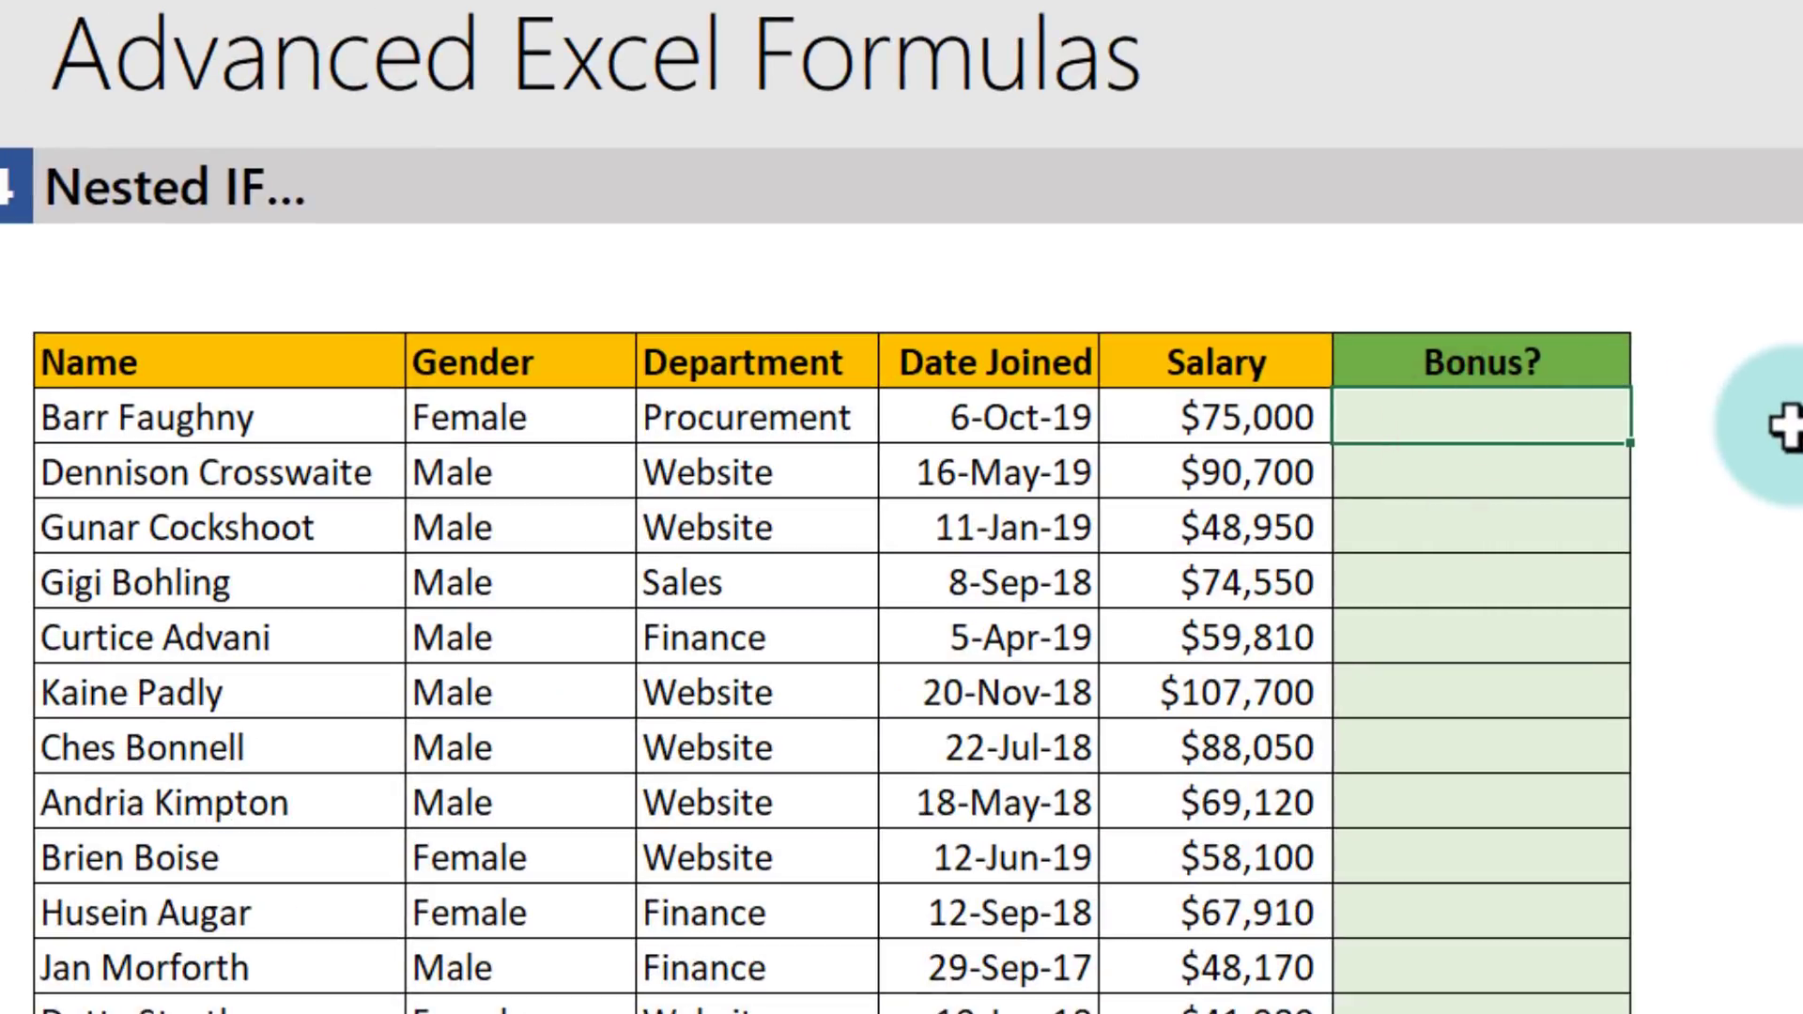
pyautogui.scroll(-3, 1785, 427)
pyautogui.scroll(3, 1785, 427)
pyautogui.click(940, 434)
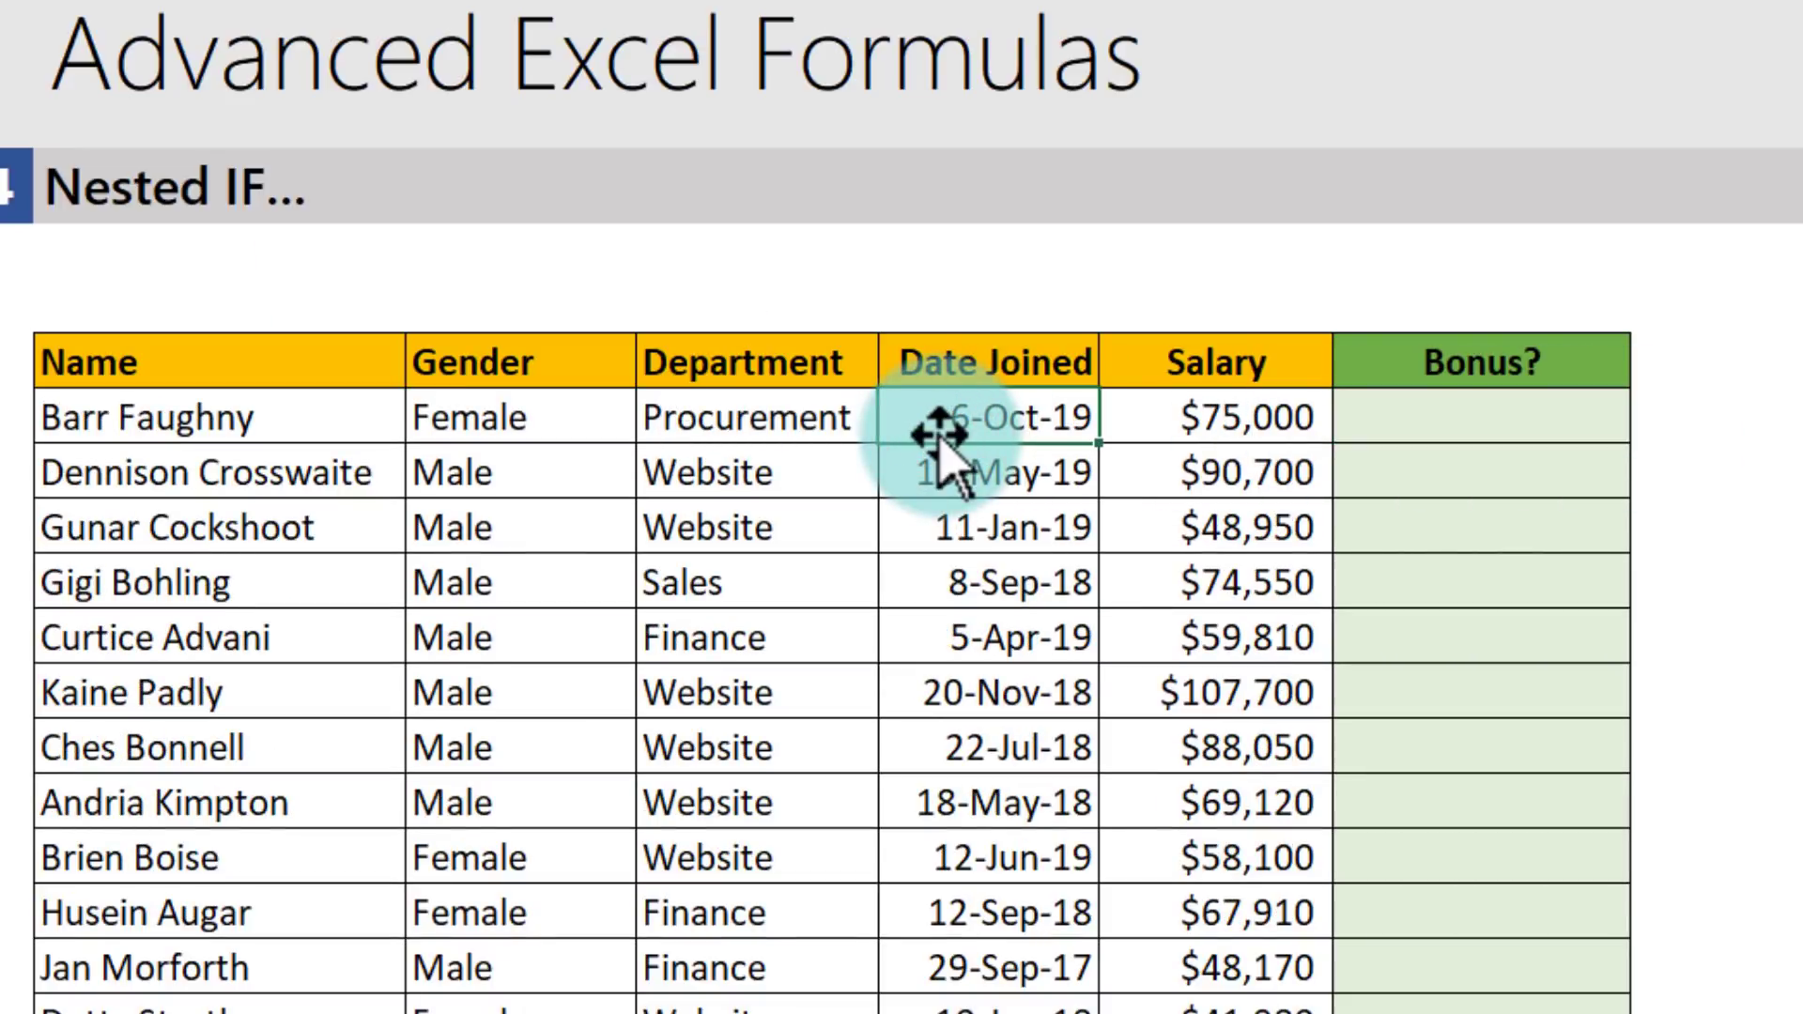
pyautogui.click(1503, 435)
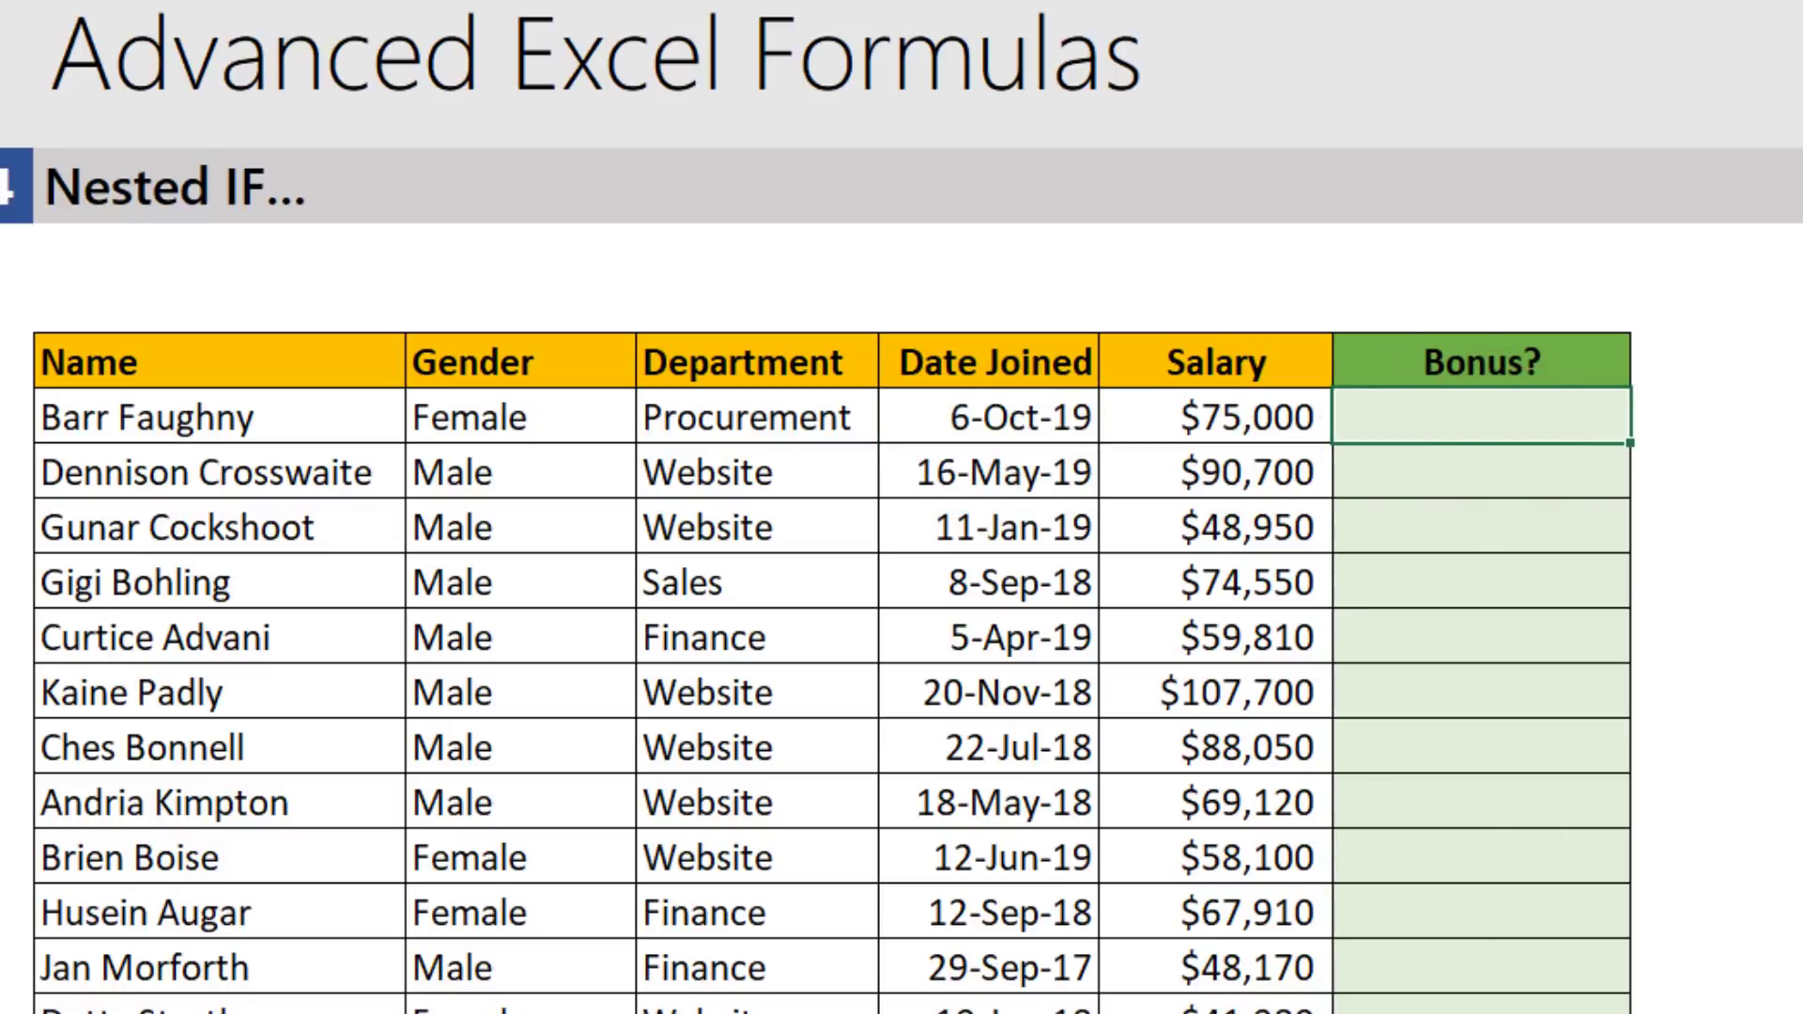
pyautogui.write('=')
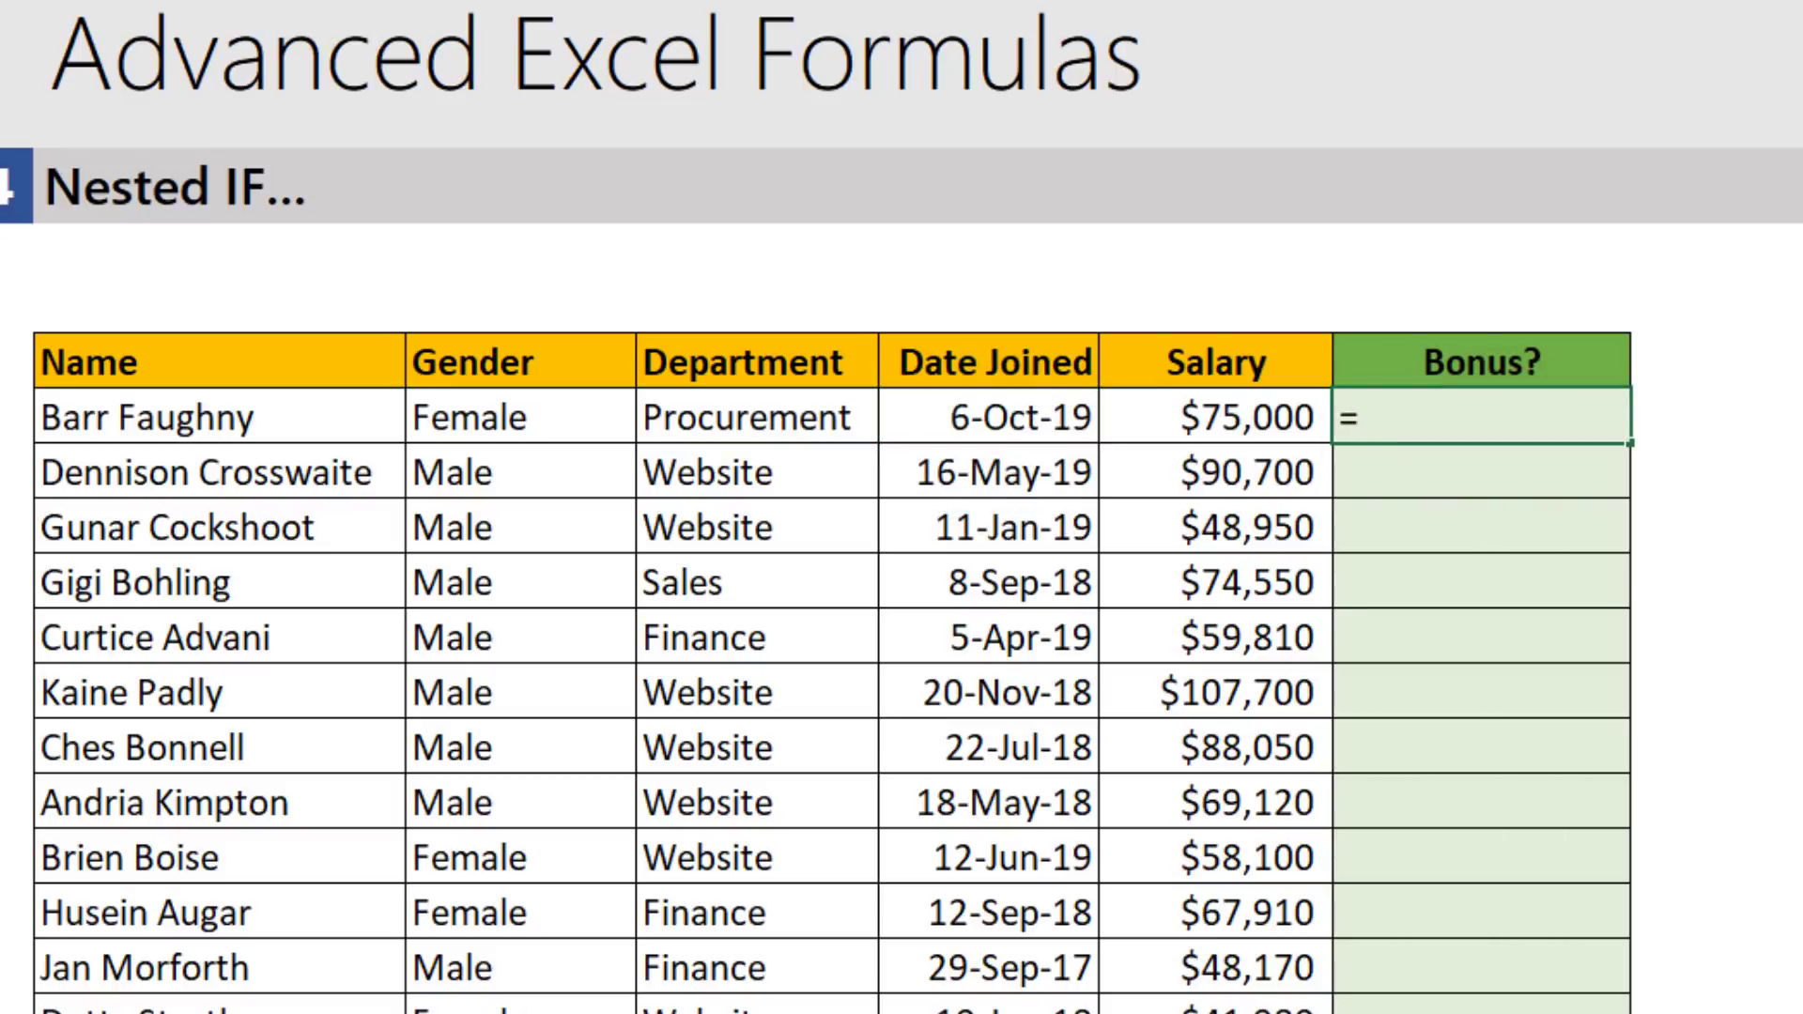
pyautogui.write('if')
pyautogui.press('Down')
pyautogui.press('Down')
pyautogui.press('Down')
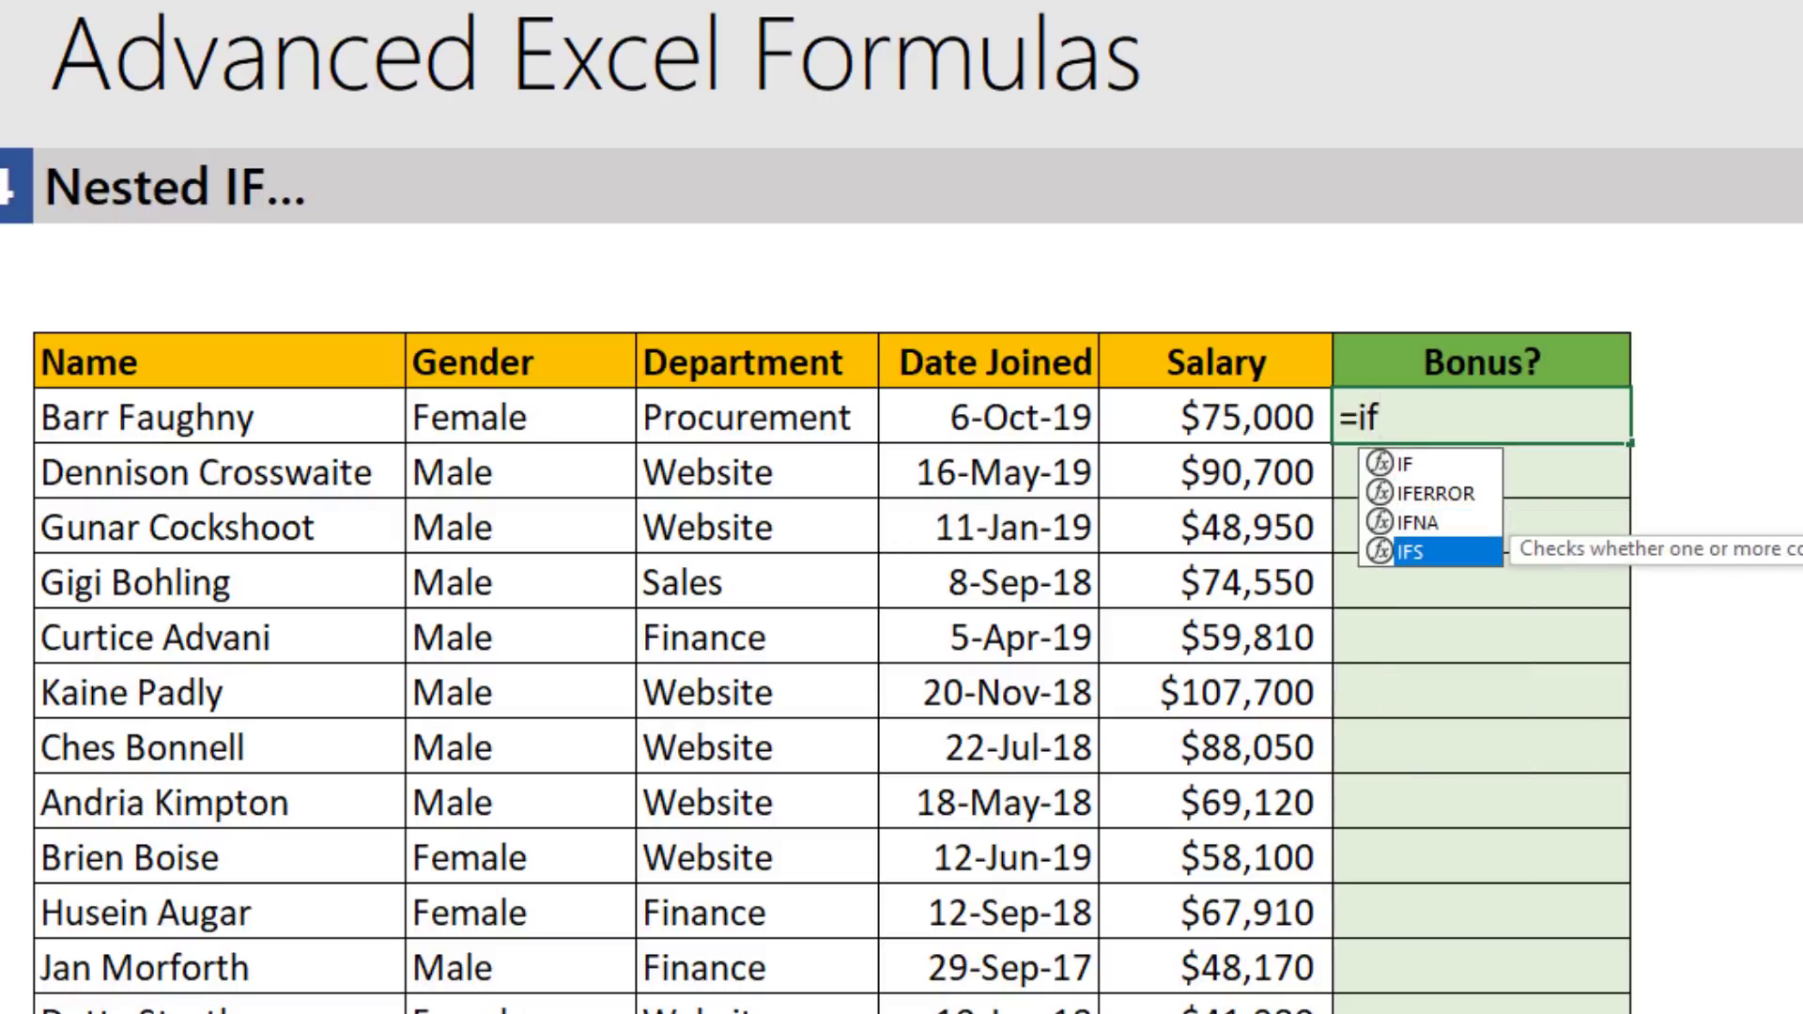
pyautogui.press('Tab')
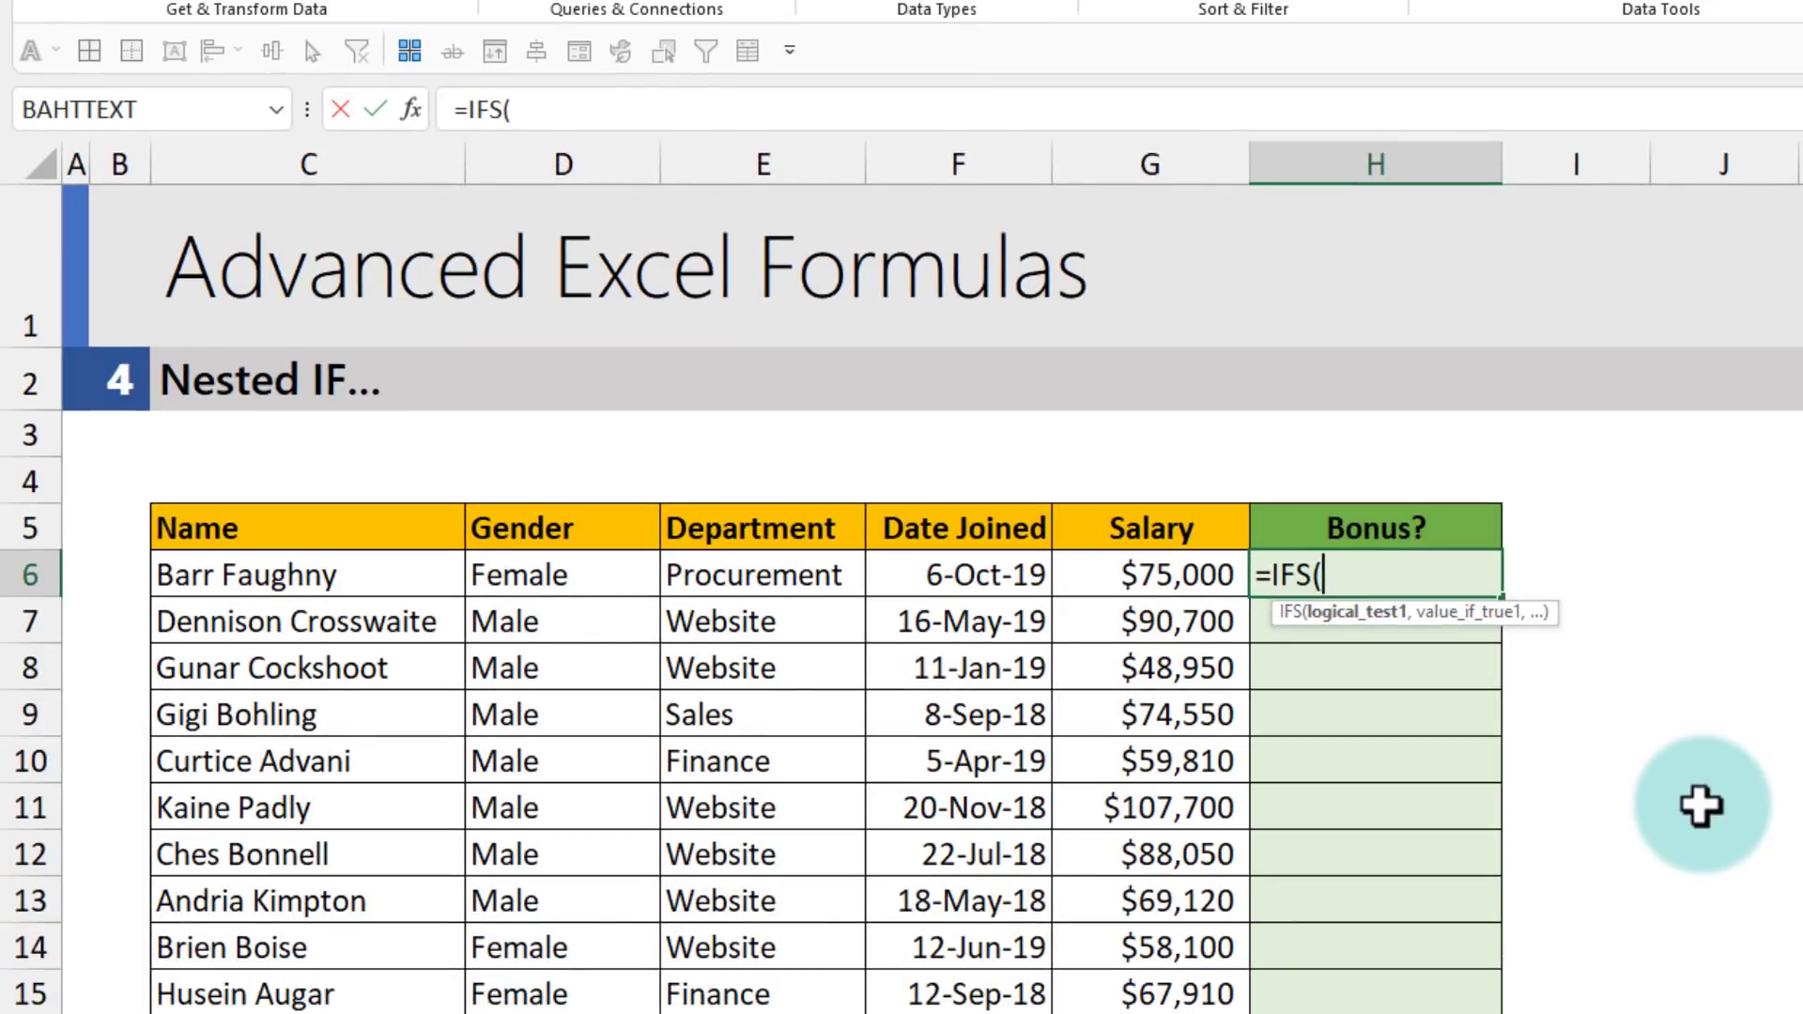
# - Begin the first IFS test with an AND function that checks D6="Female"
pyautogui.write('and')
pyautogui.press('Tab')
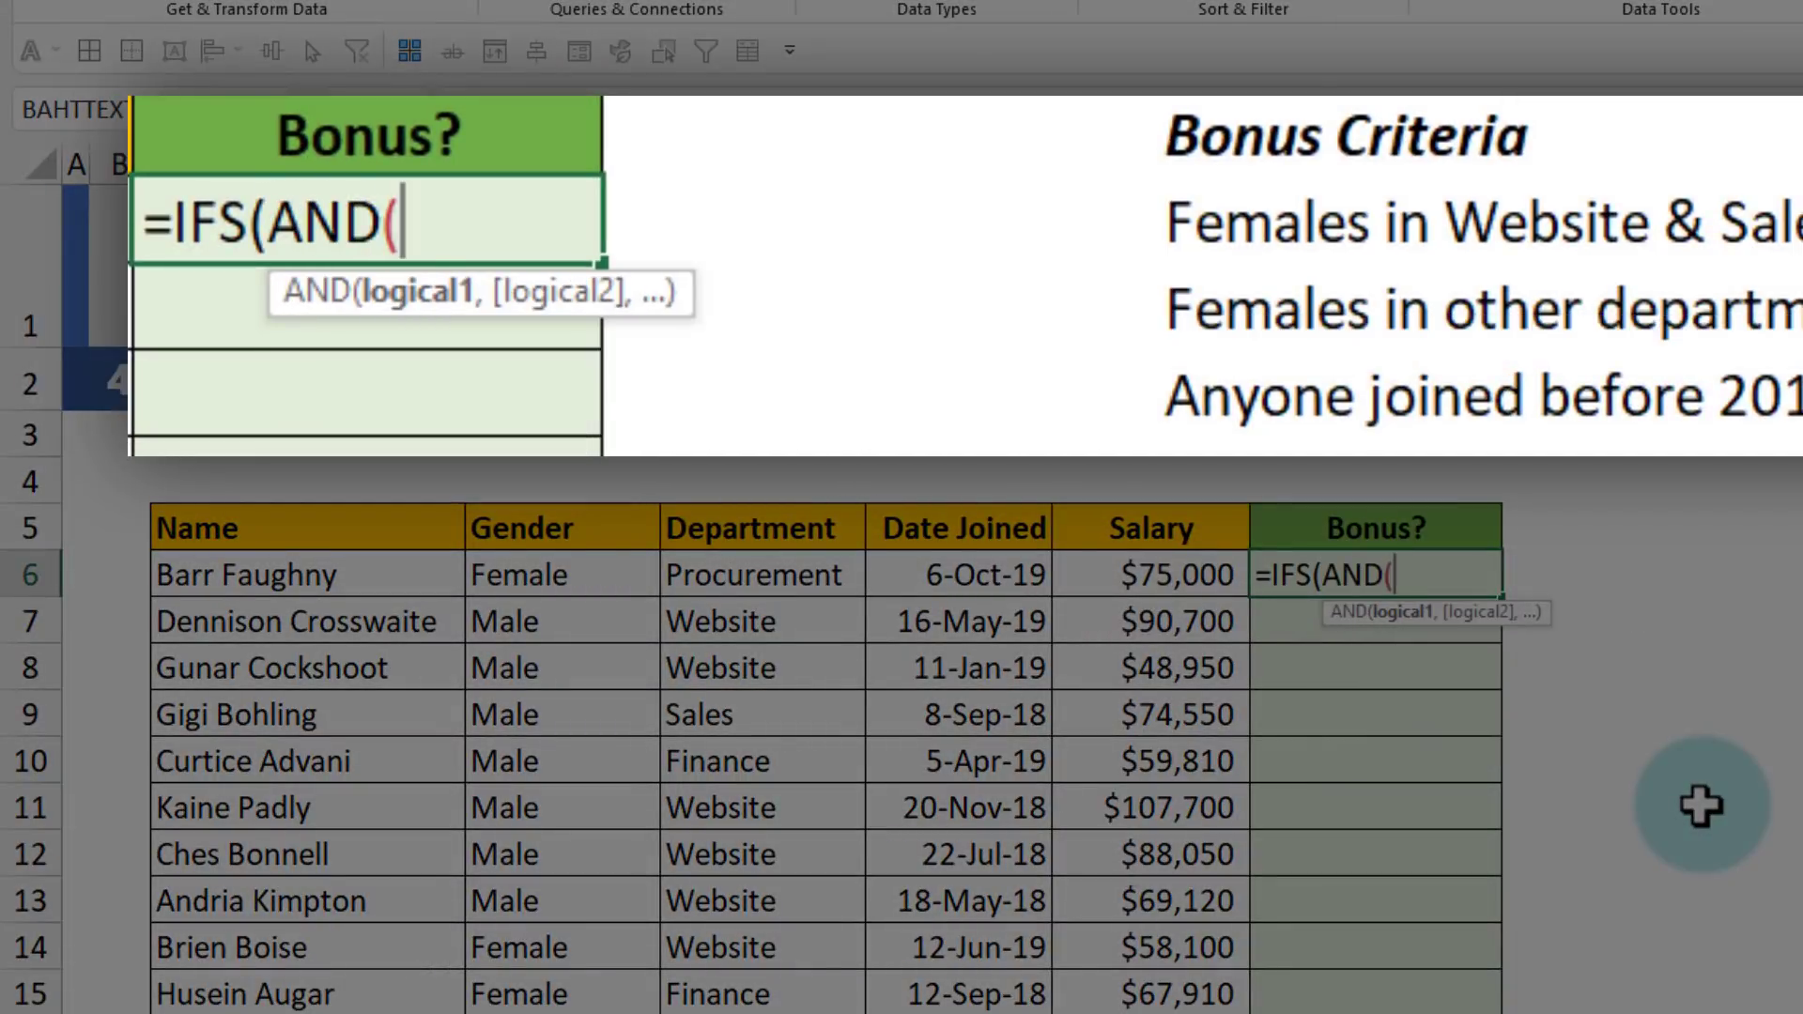
pyautogui.press('Left')
pyautogui.press('Left')
pyautogui.press('Left')
pyautogui.press('Left')
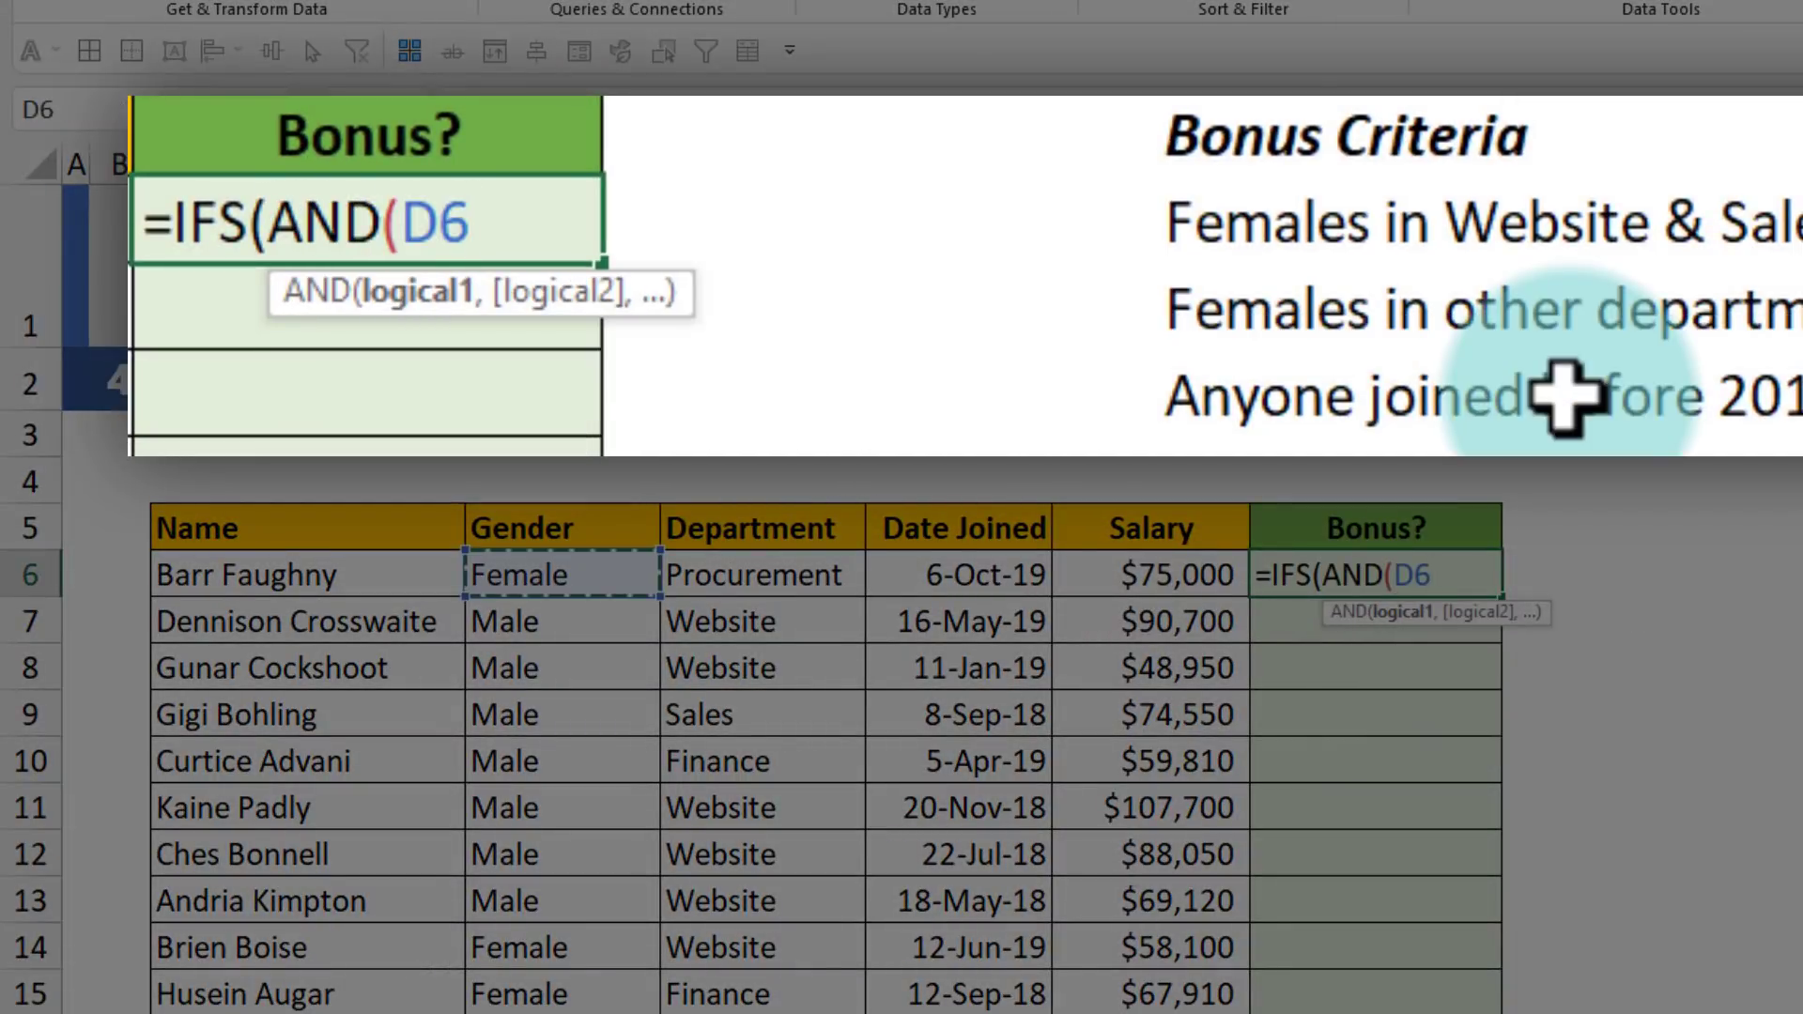
pyautogui.write('=')
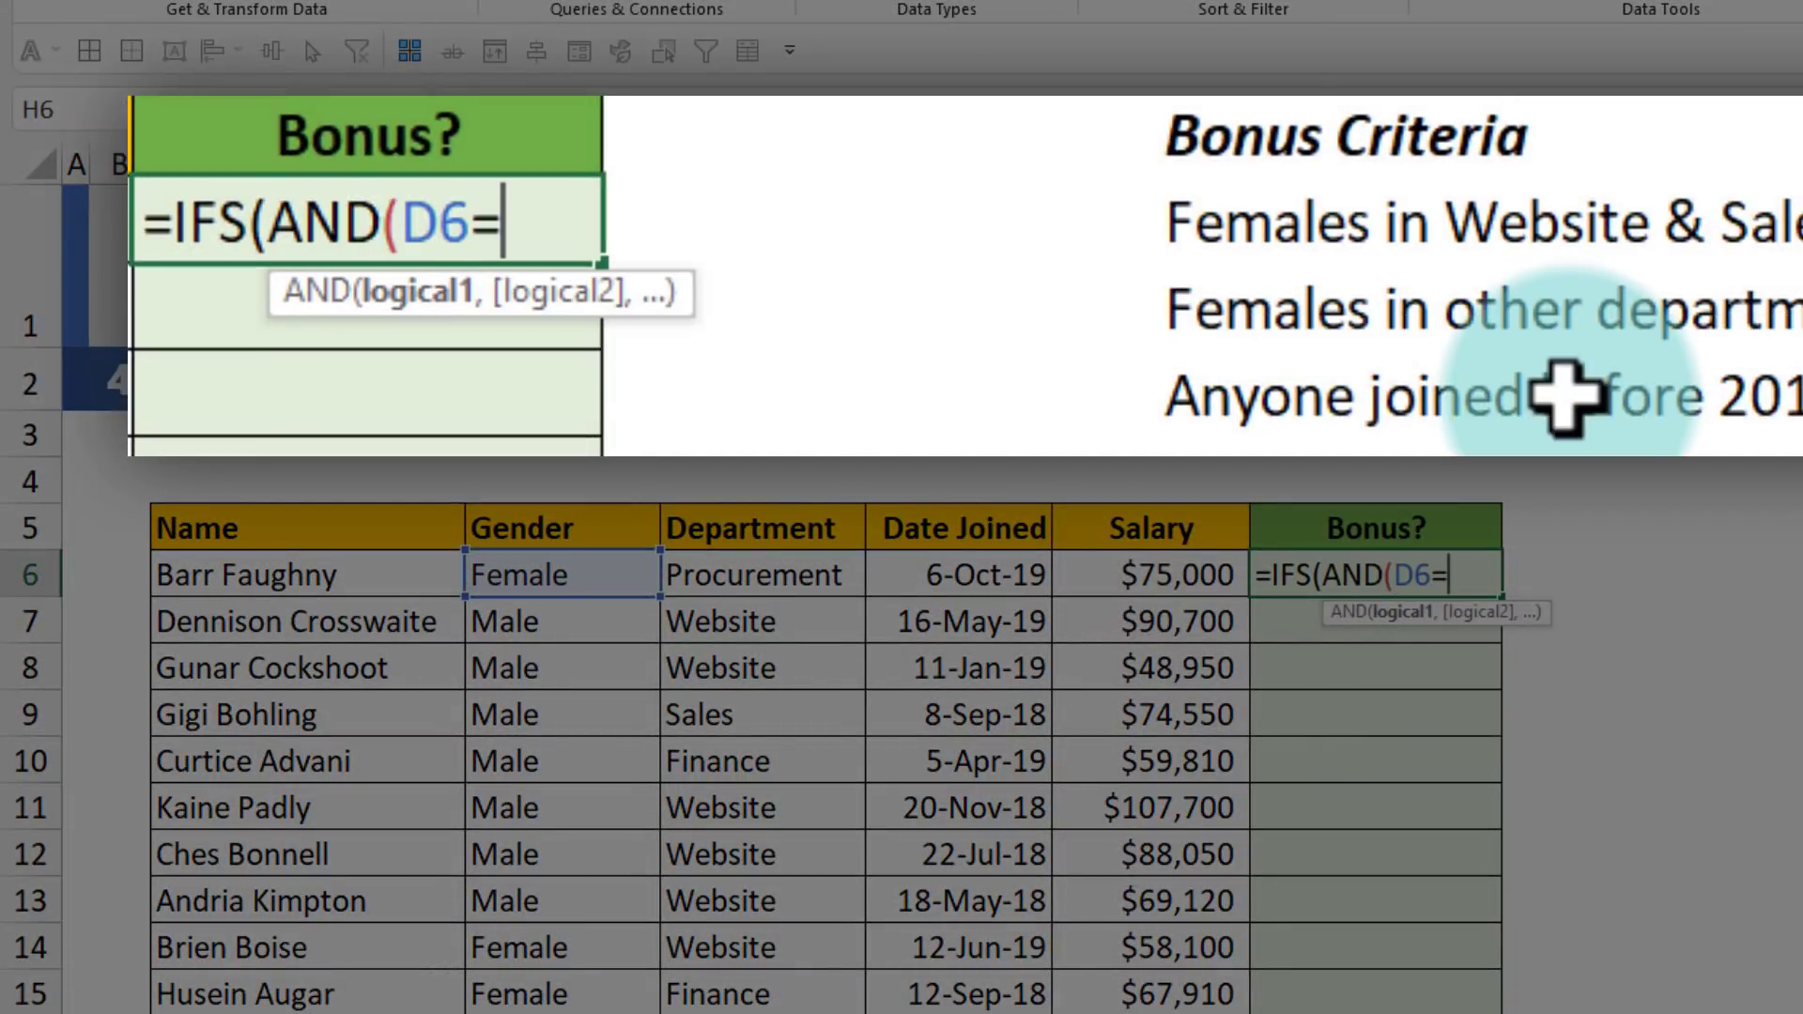
pyautogui.write('"Female",')
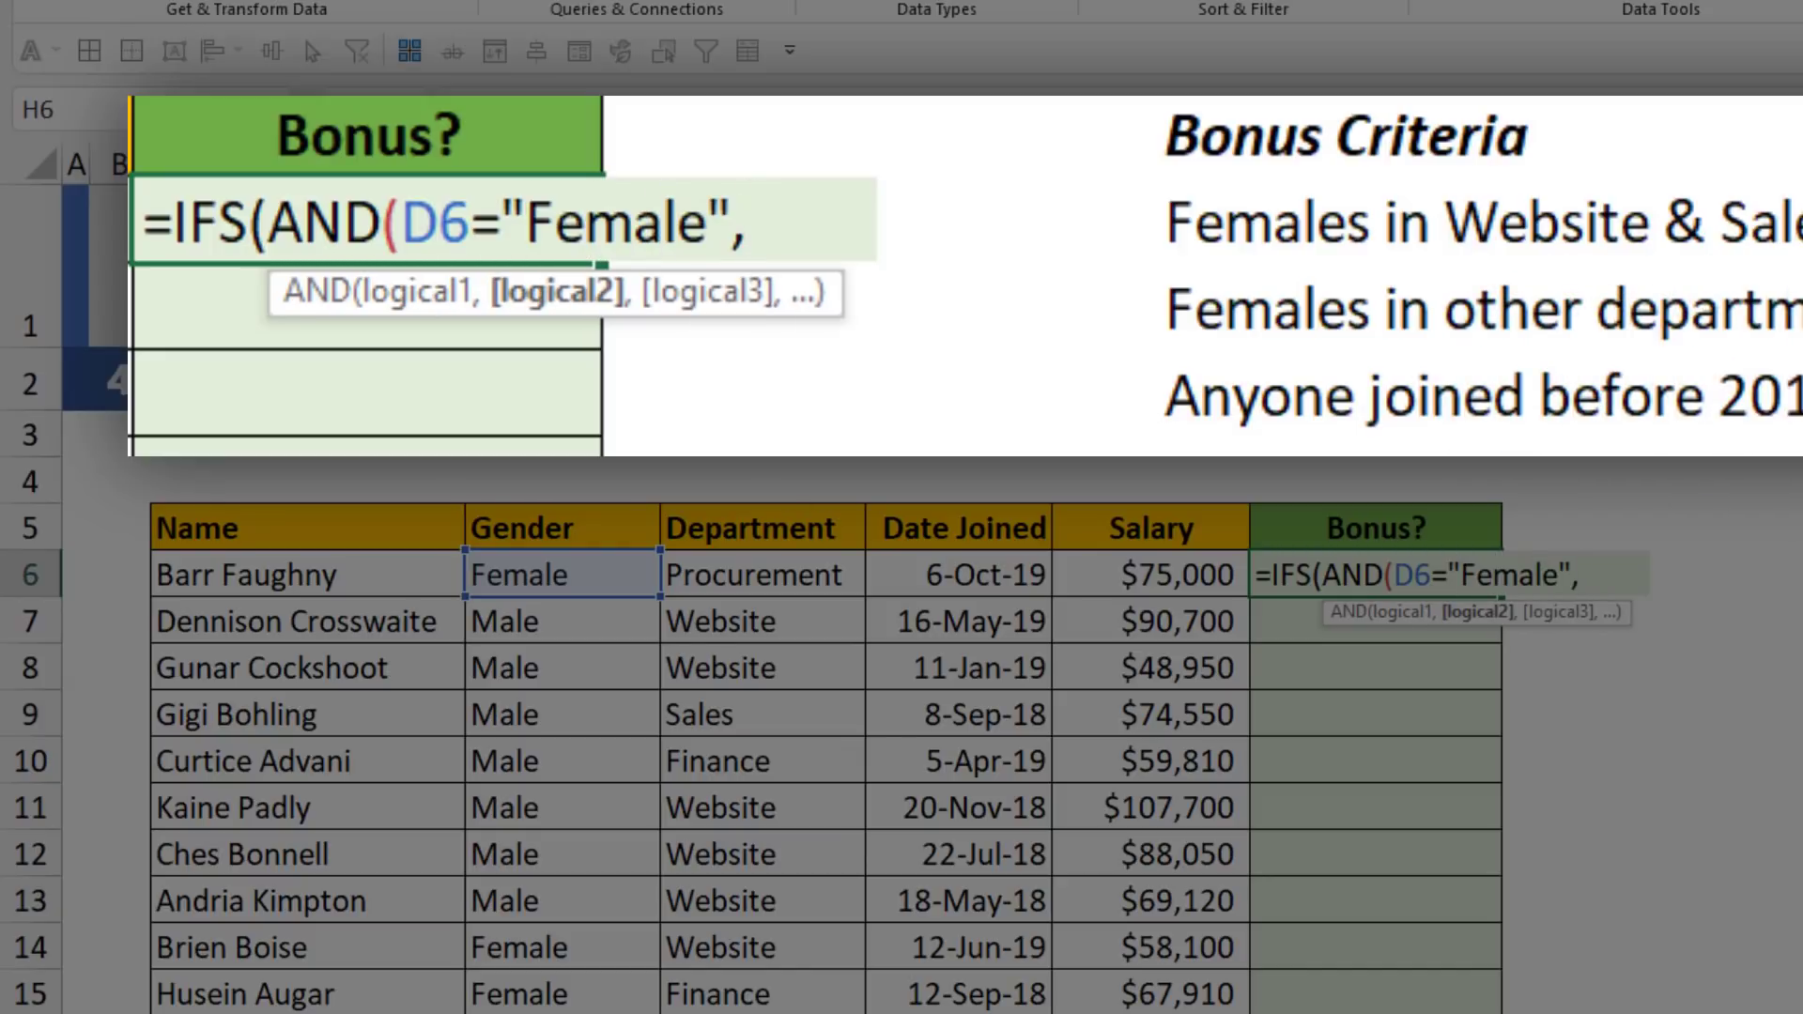
# - Complete the AND test with OR(E6="Website", E6="Sales") and give 5% as its result
pyautogui.write('OR(')
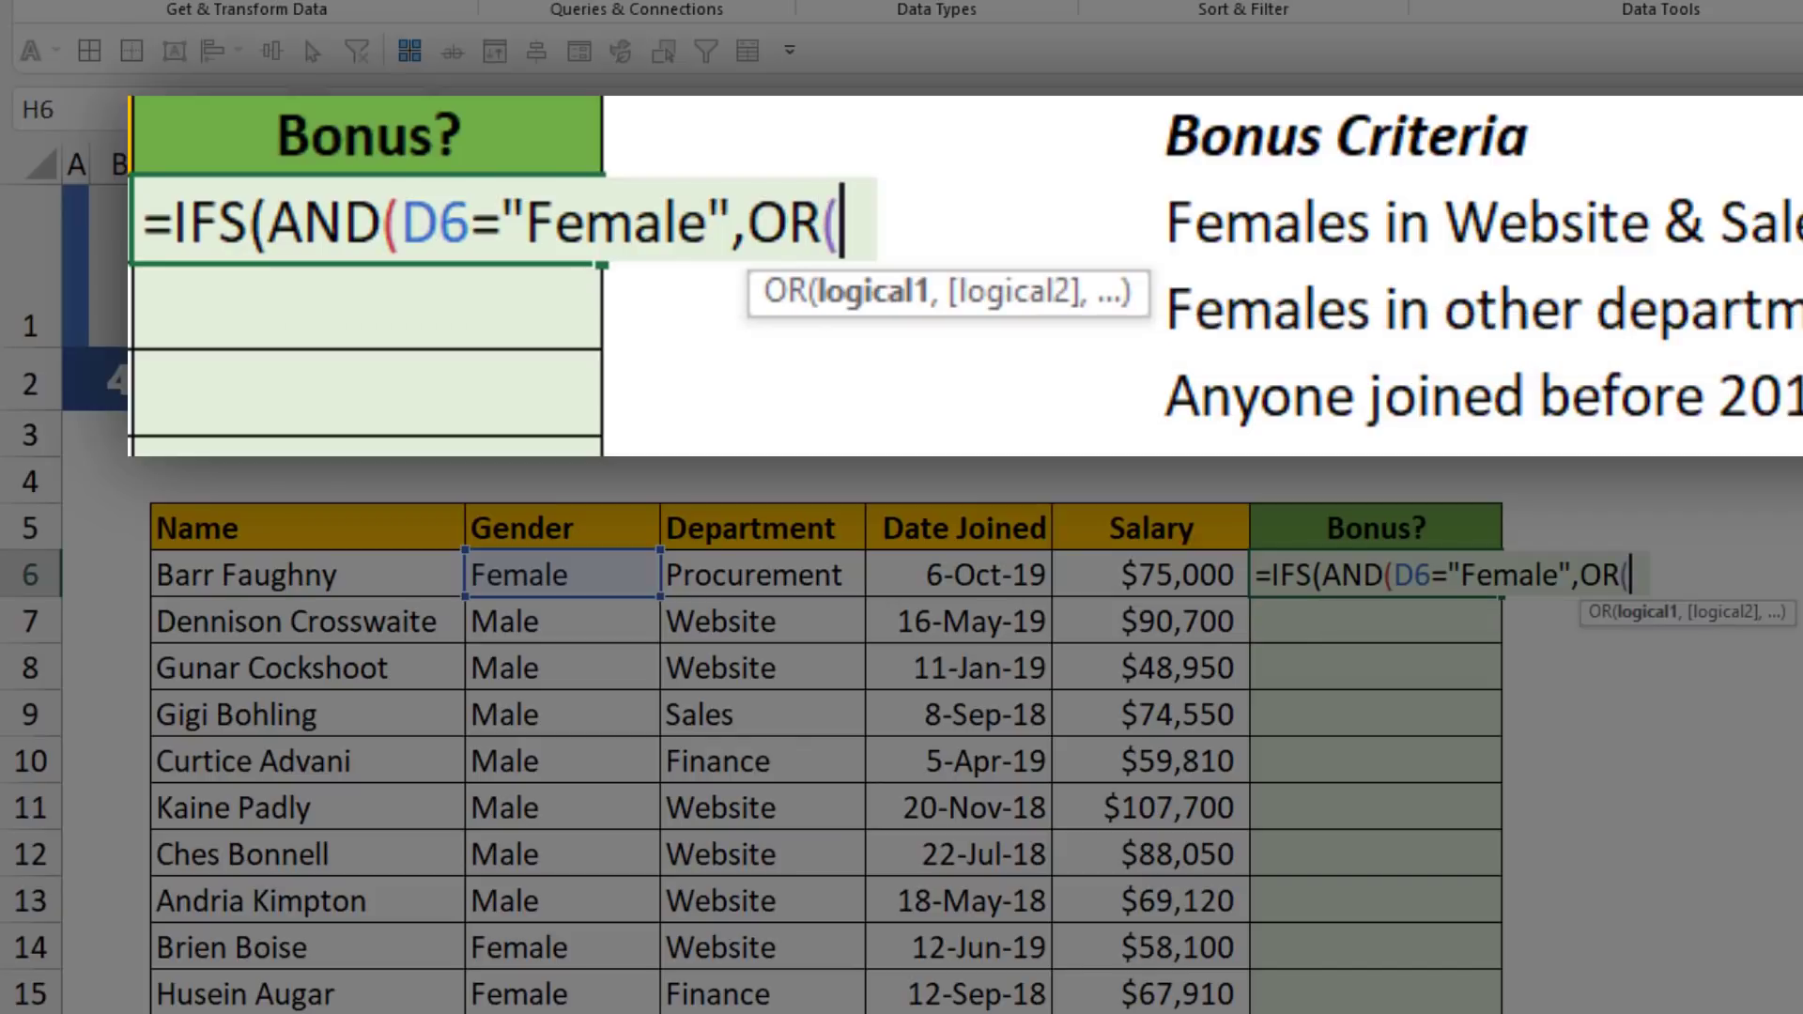
pyautogui.click(718, 576)
pyautogui.write('="Website"')
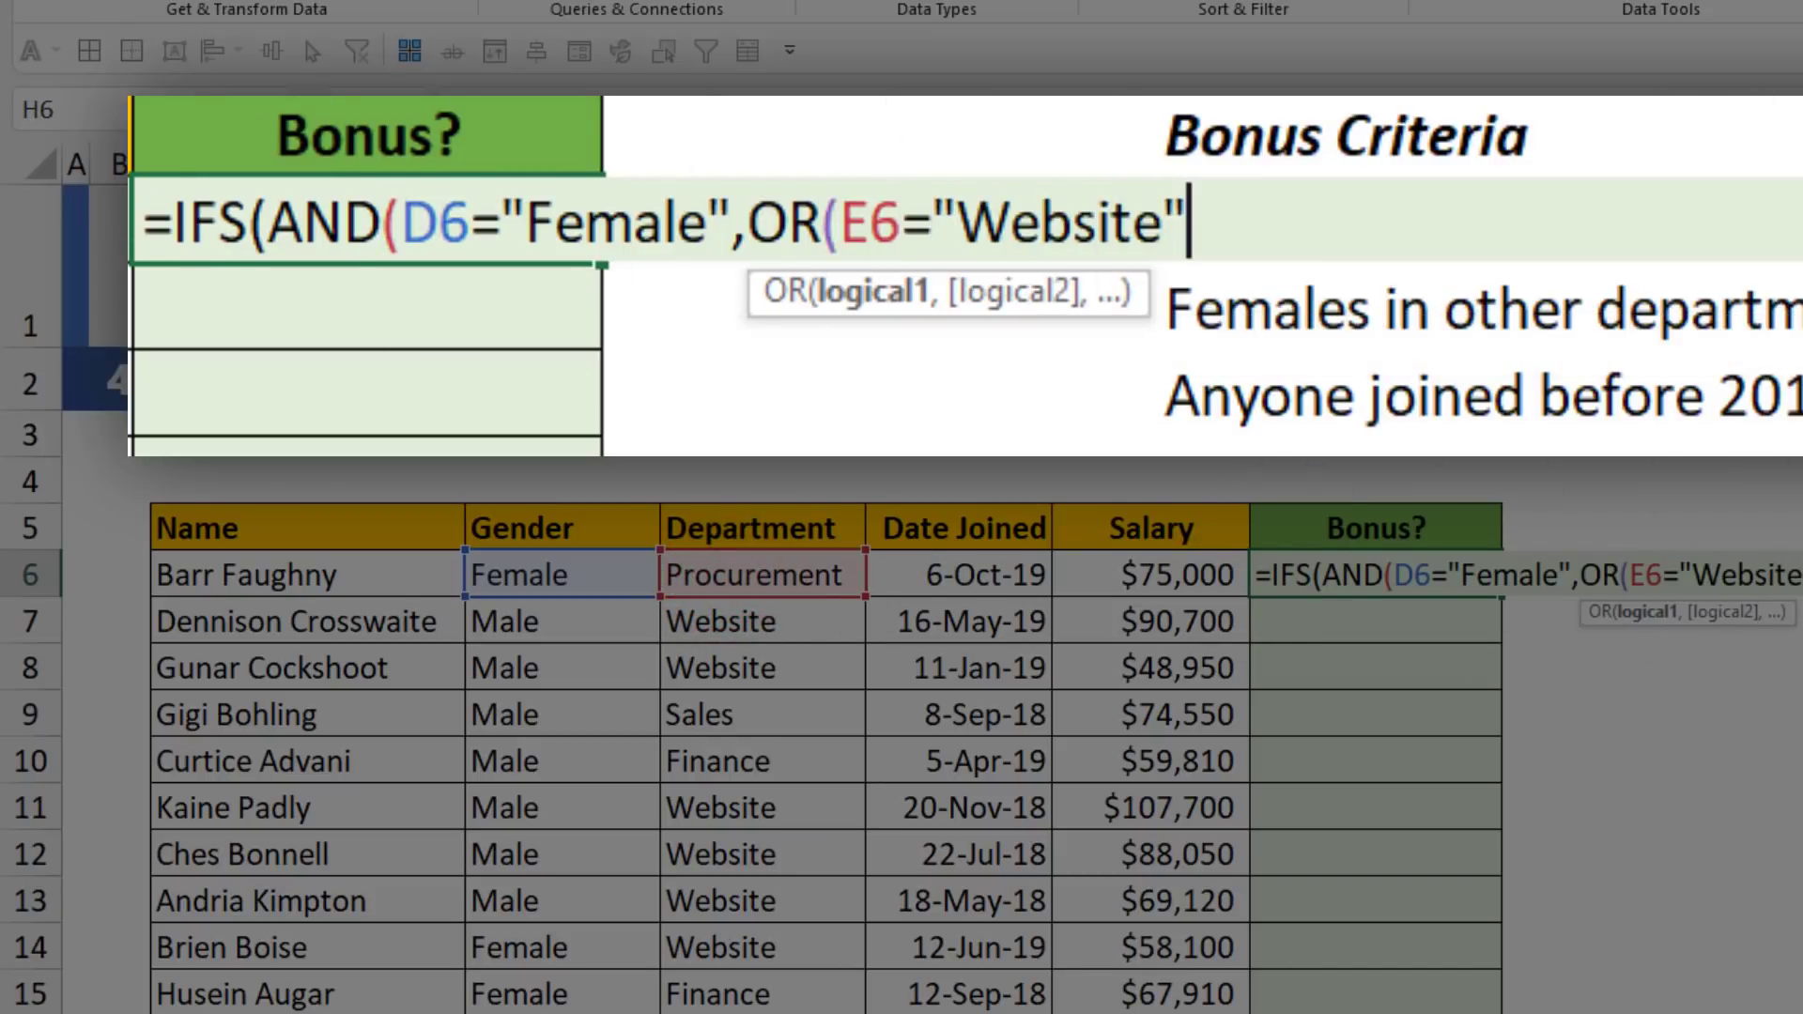
pyautogui.write(', E6="Sales"))')
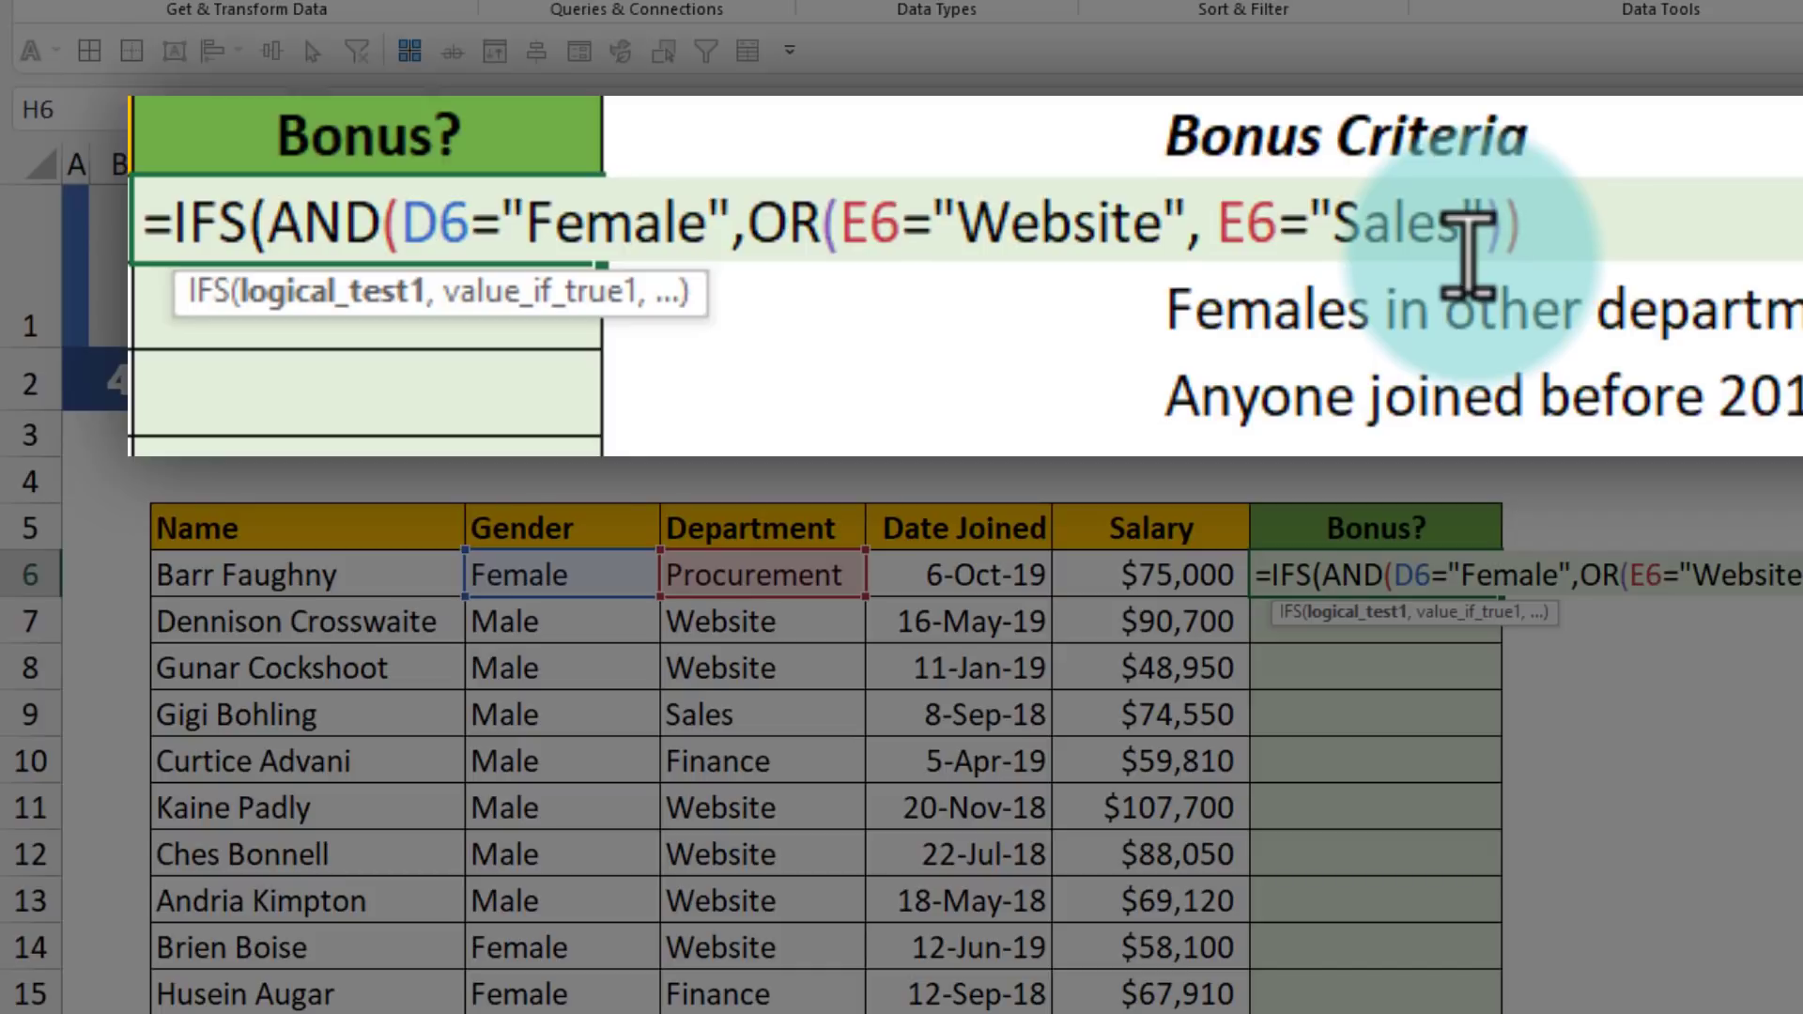
pyautogui.write(',')
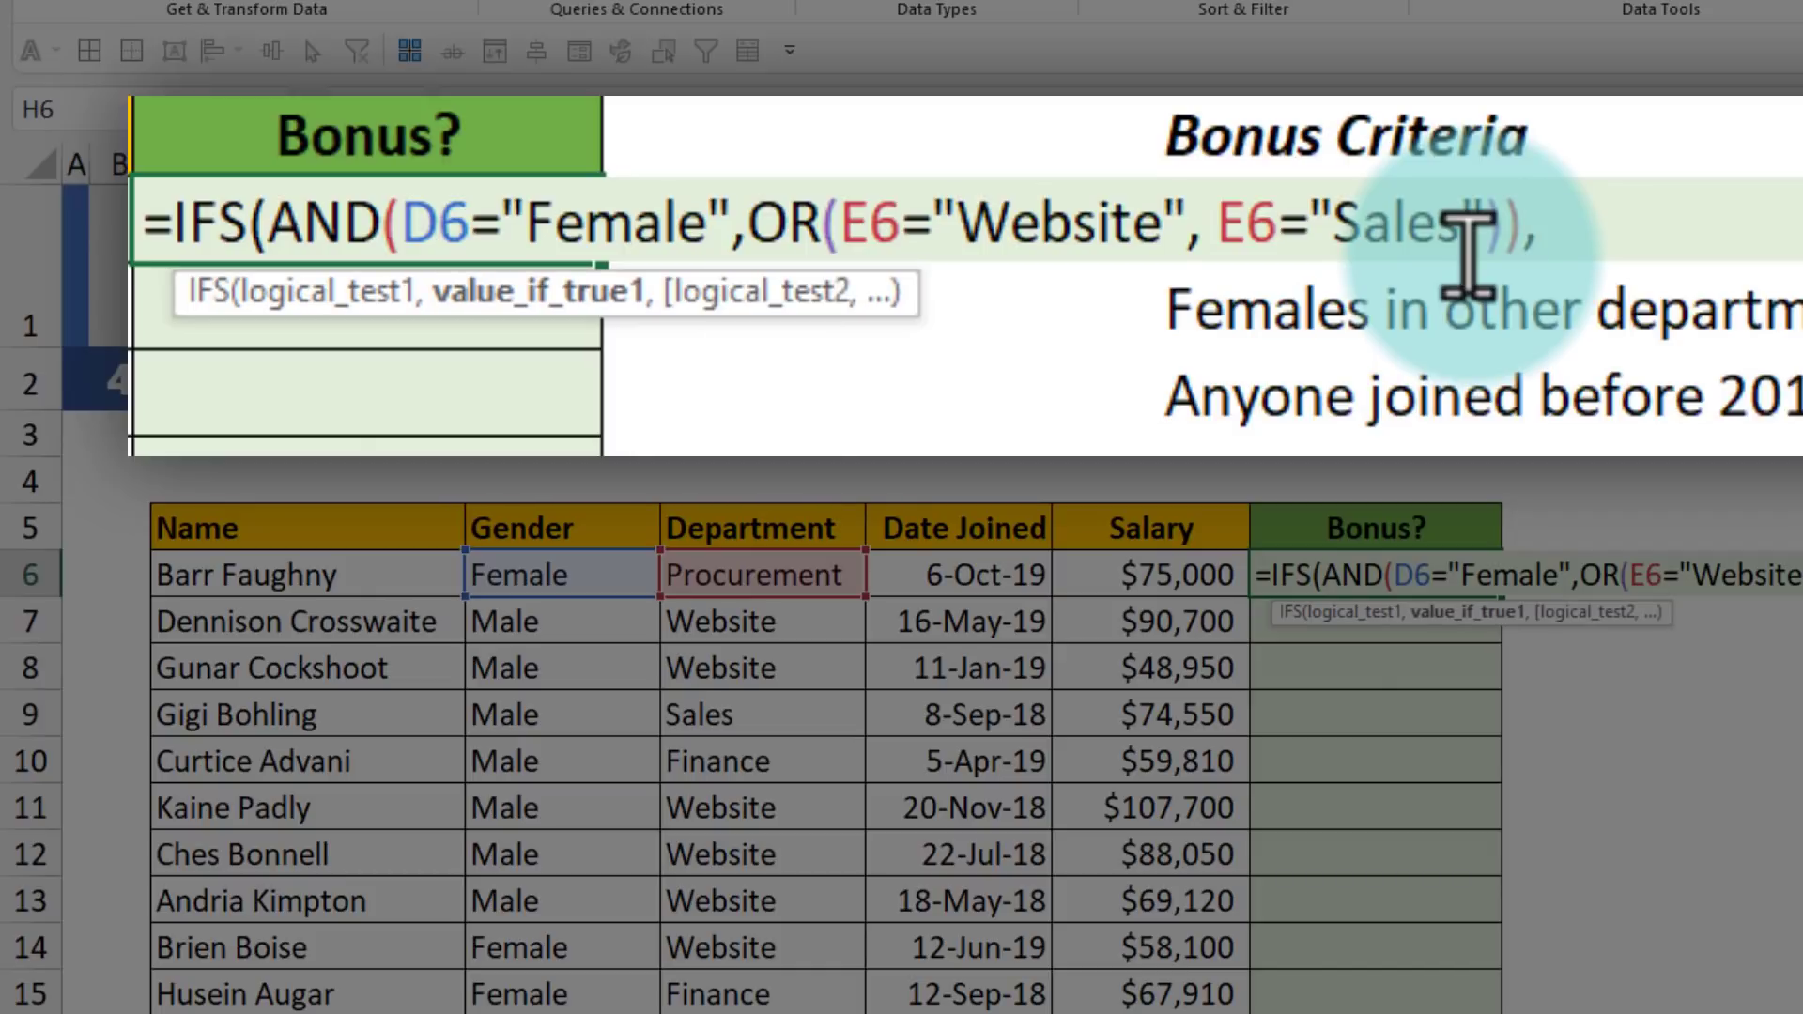
pyautogui.write('5%,')
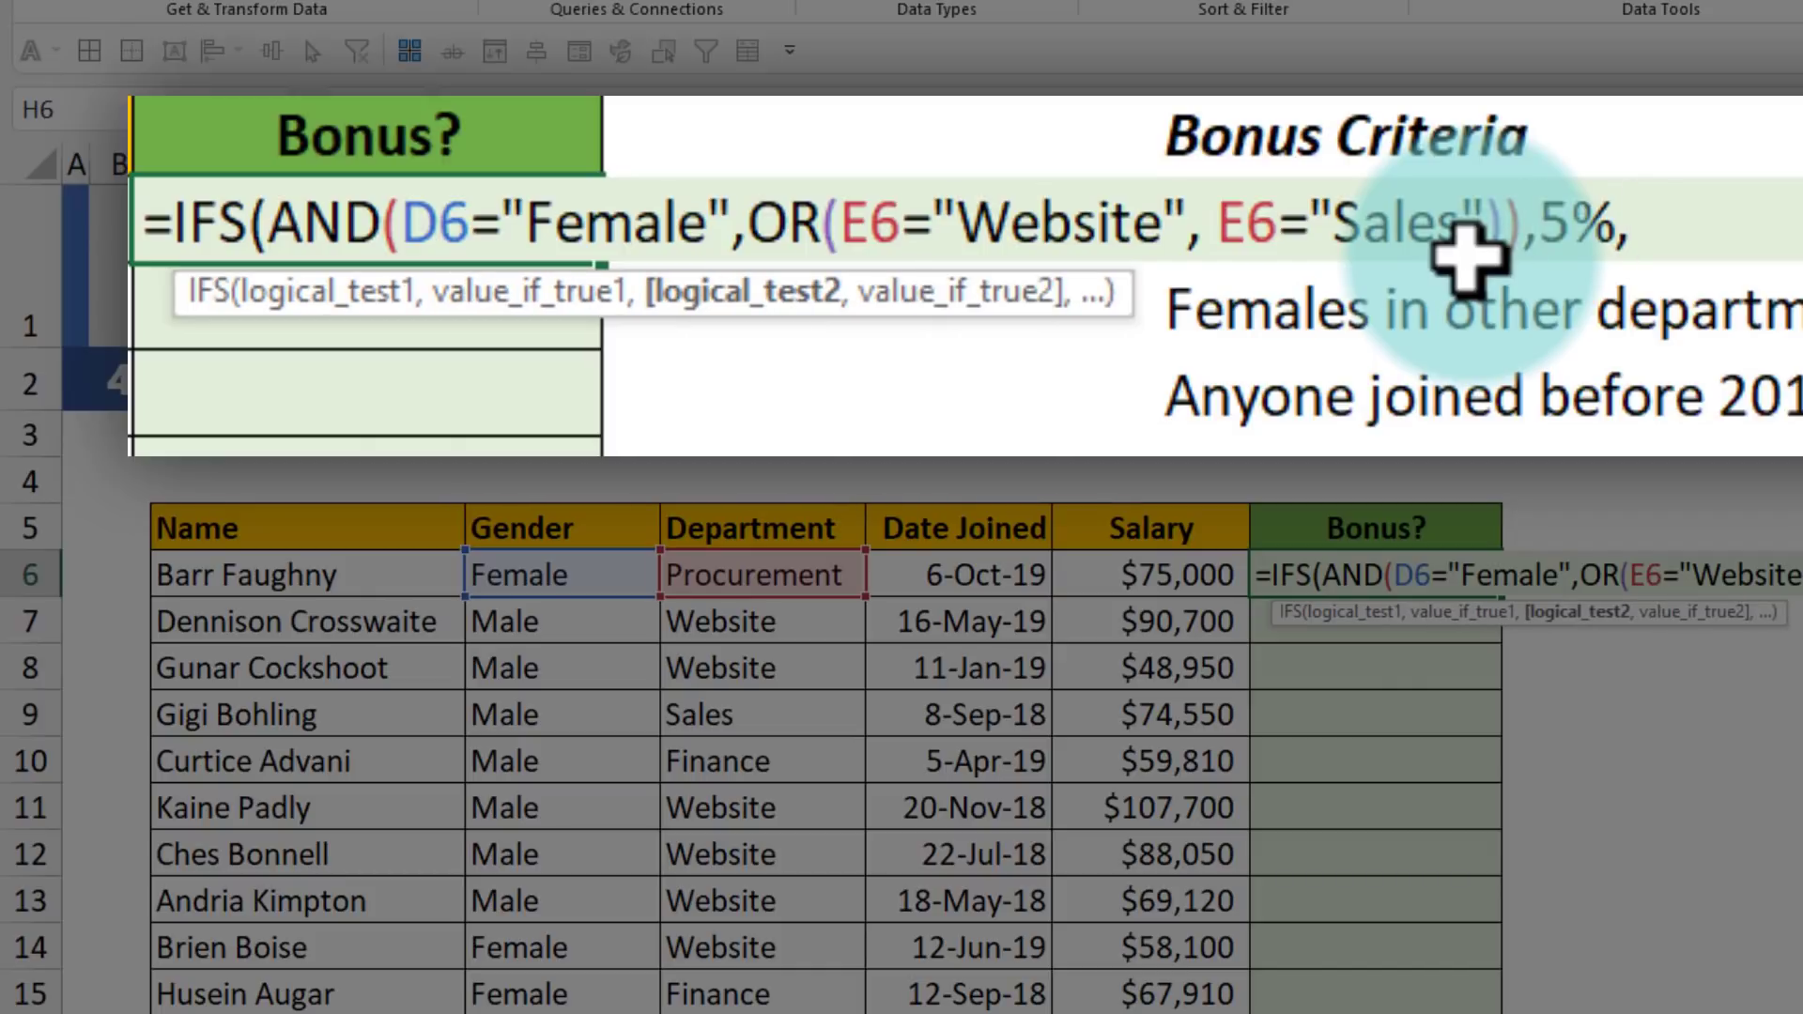
# - Add a second IFS test, D6="Female", with 4% as its result
pyautogui.click(562, 580)
pyautogui.write('="Female"')
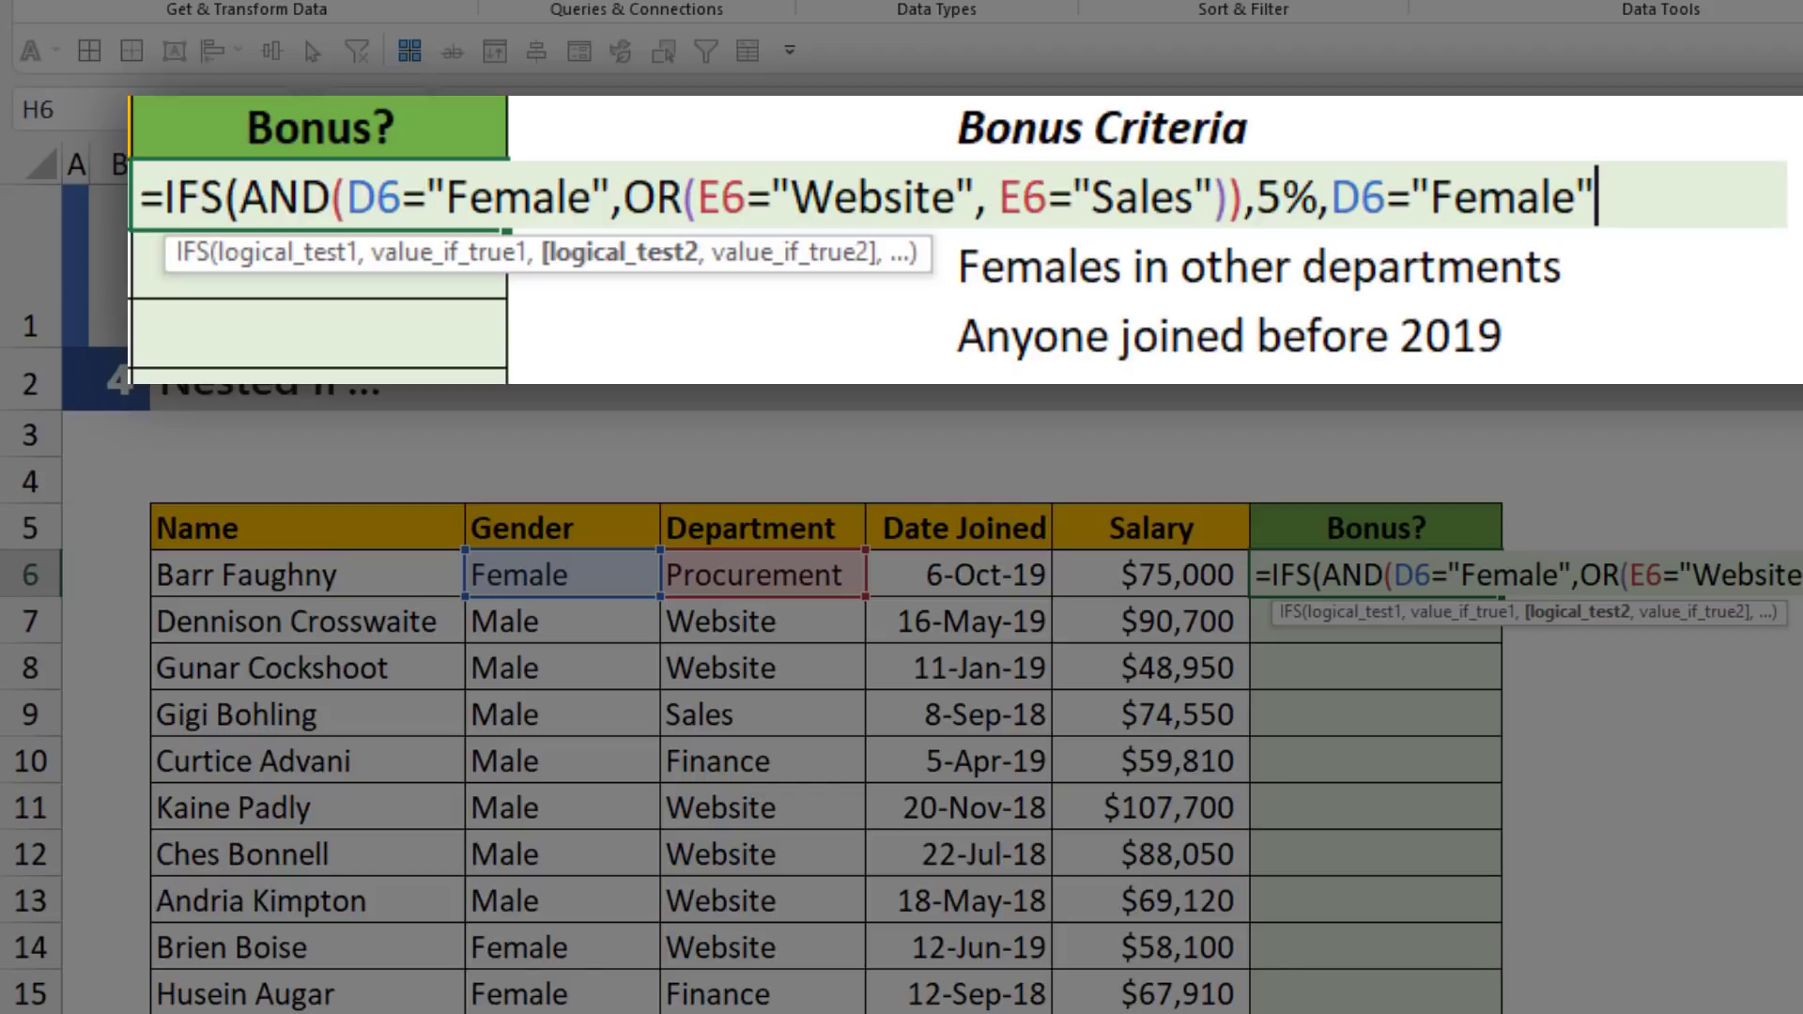
pyautogui.write(',4%,')
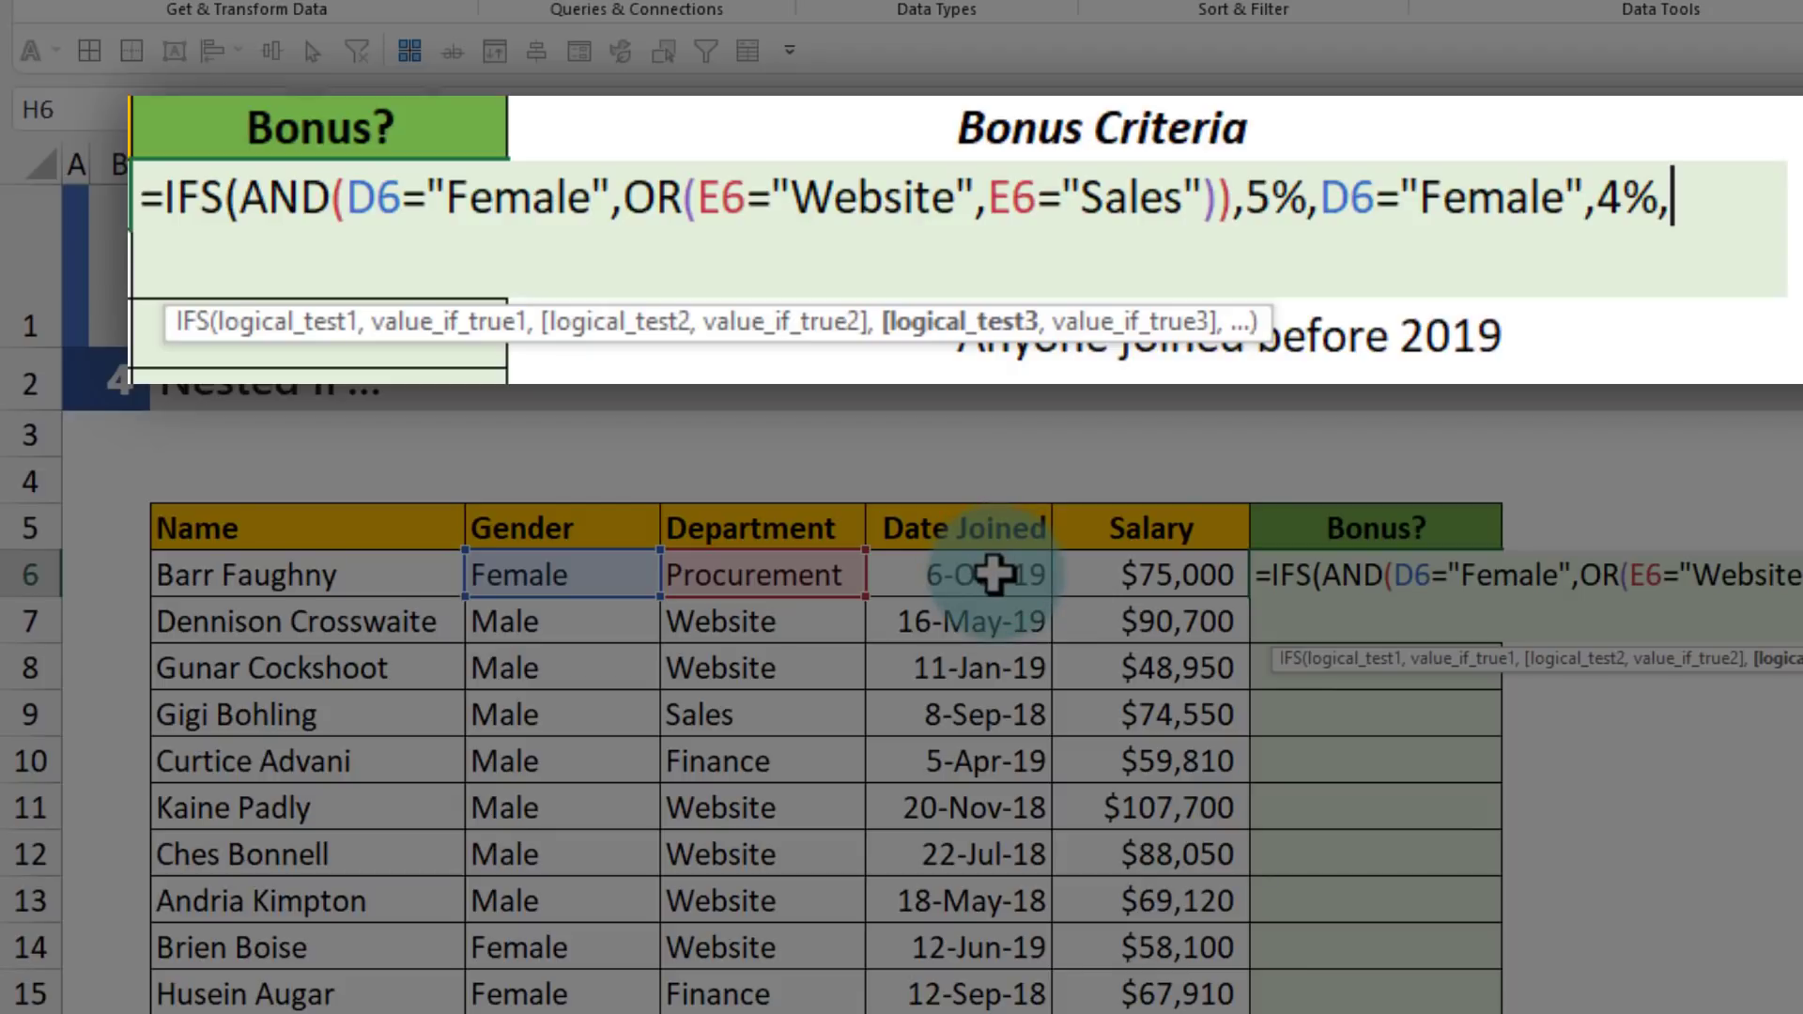
# - Add a third IFS test checking whether the joining date F6 is before DATE(2019,1,1), with 3% as its result
pyautogui.click(994, 574)
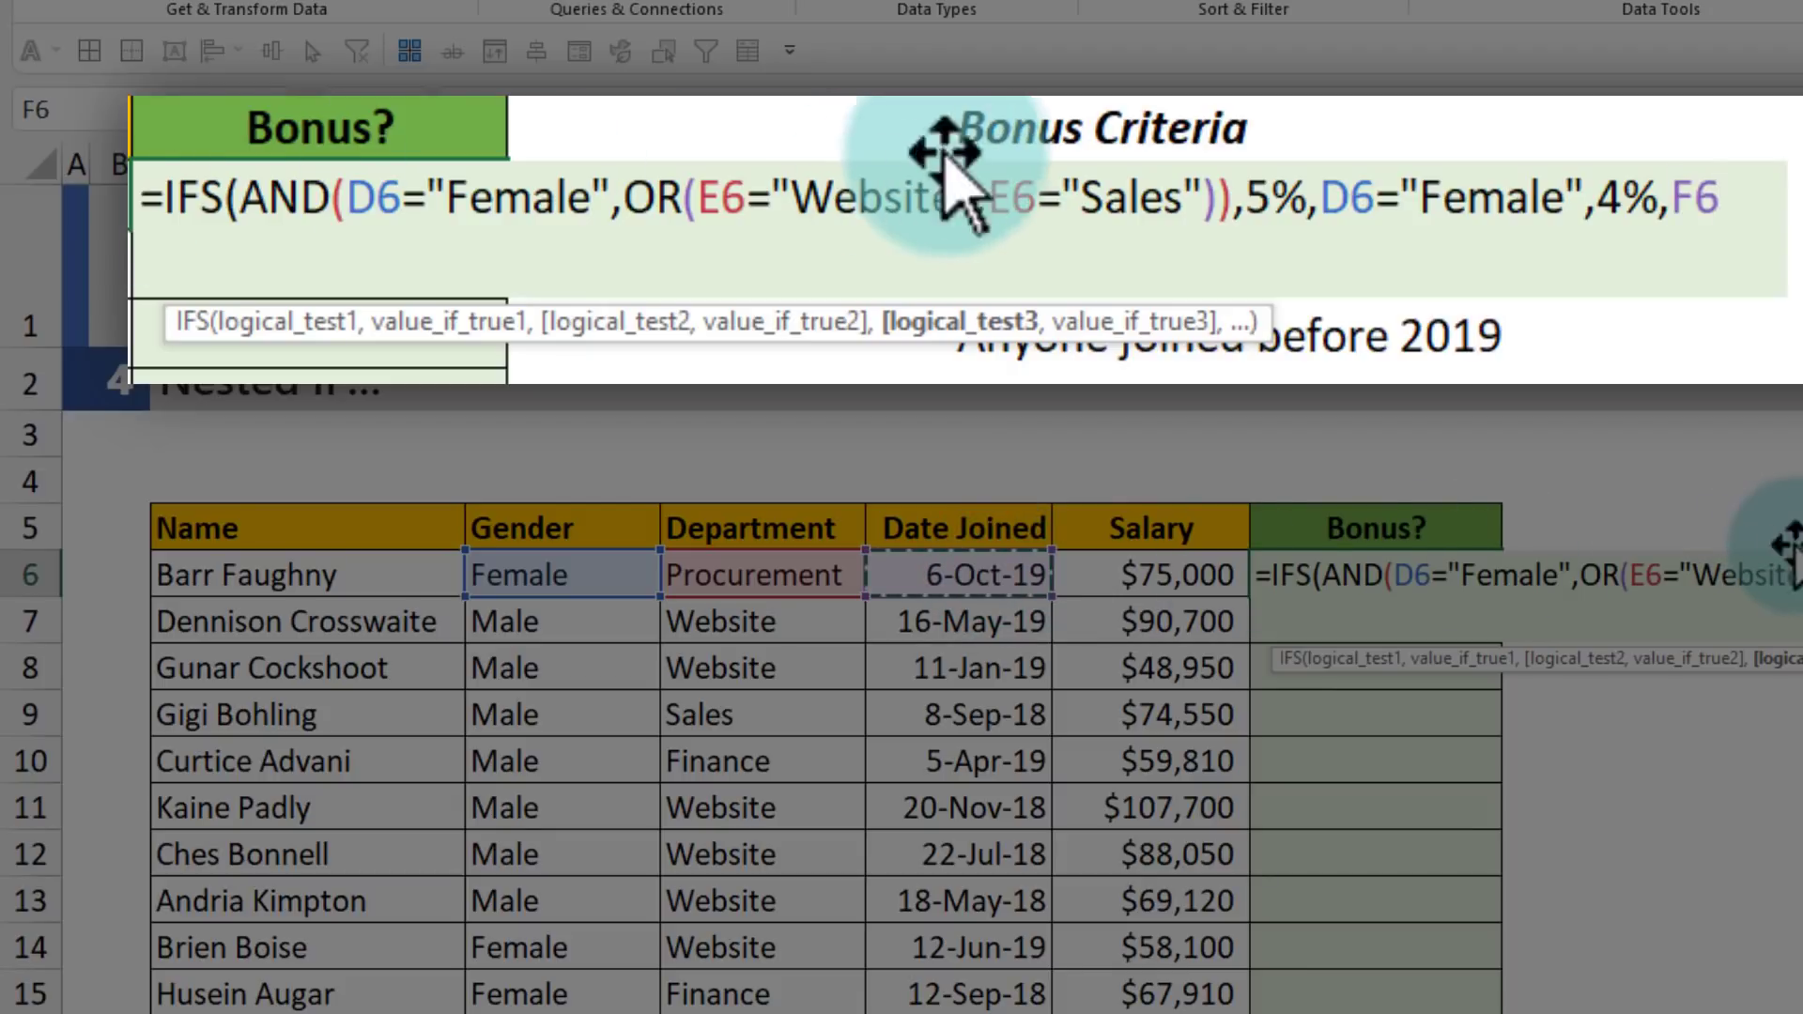
pyautogui.write('<date(')
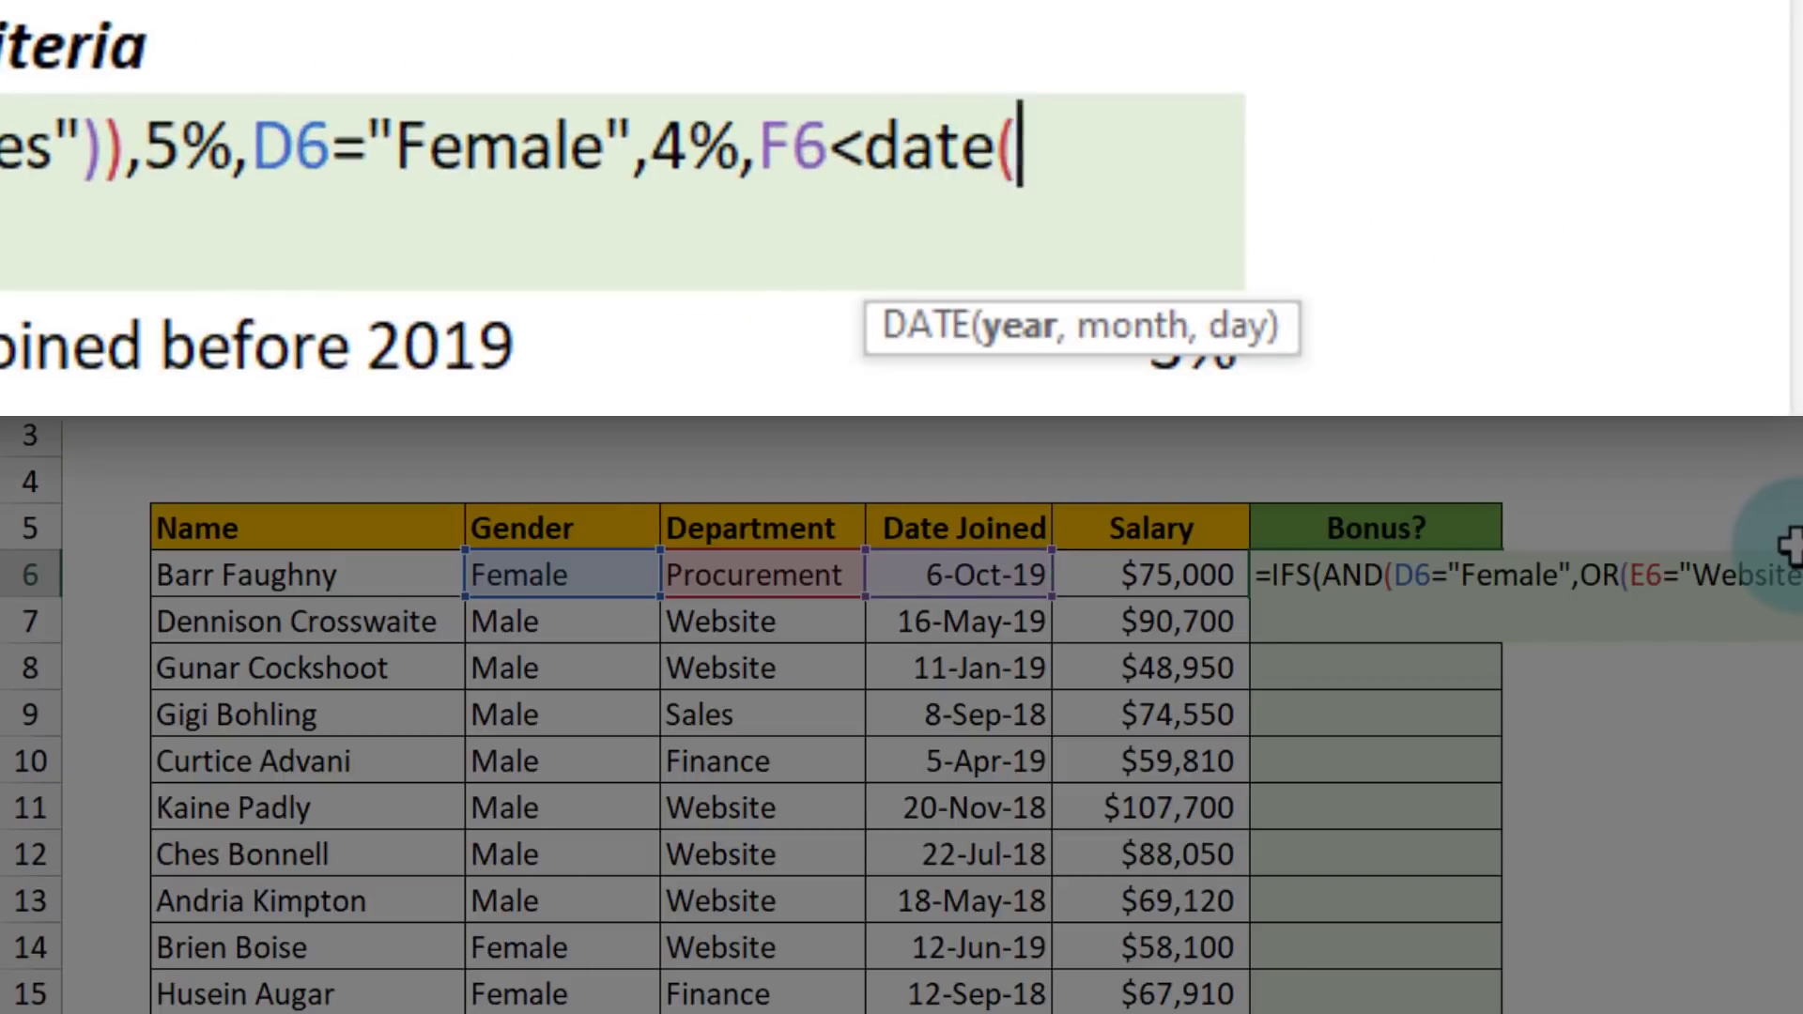
pyautogui.write('2019,1')
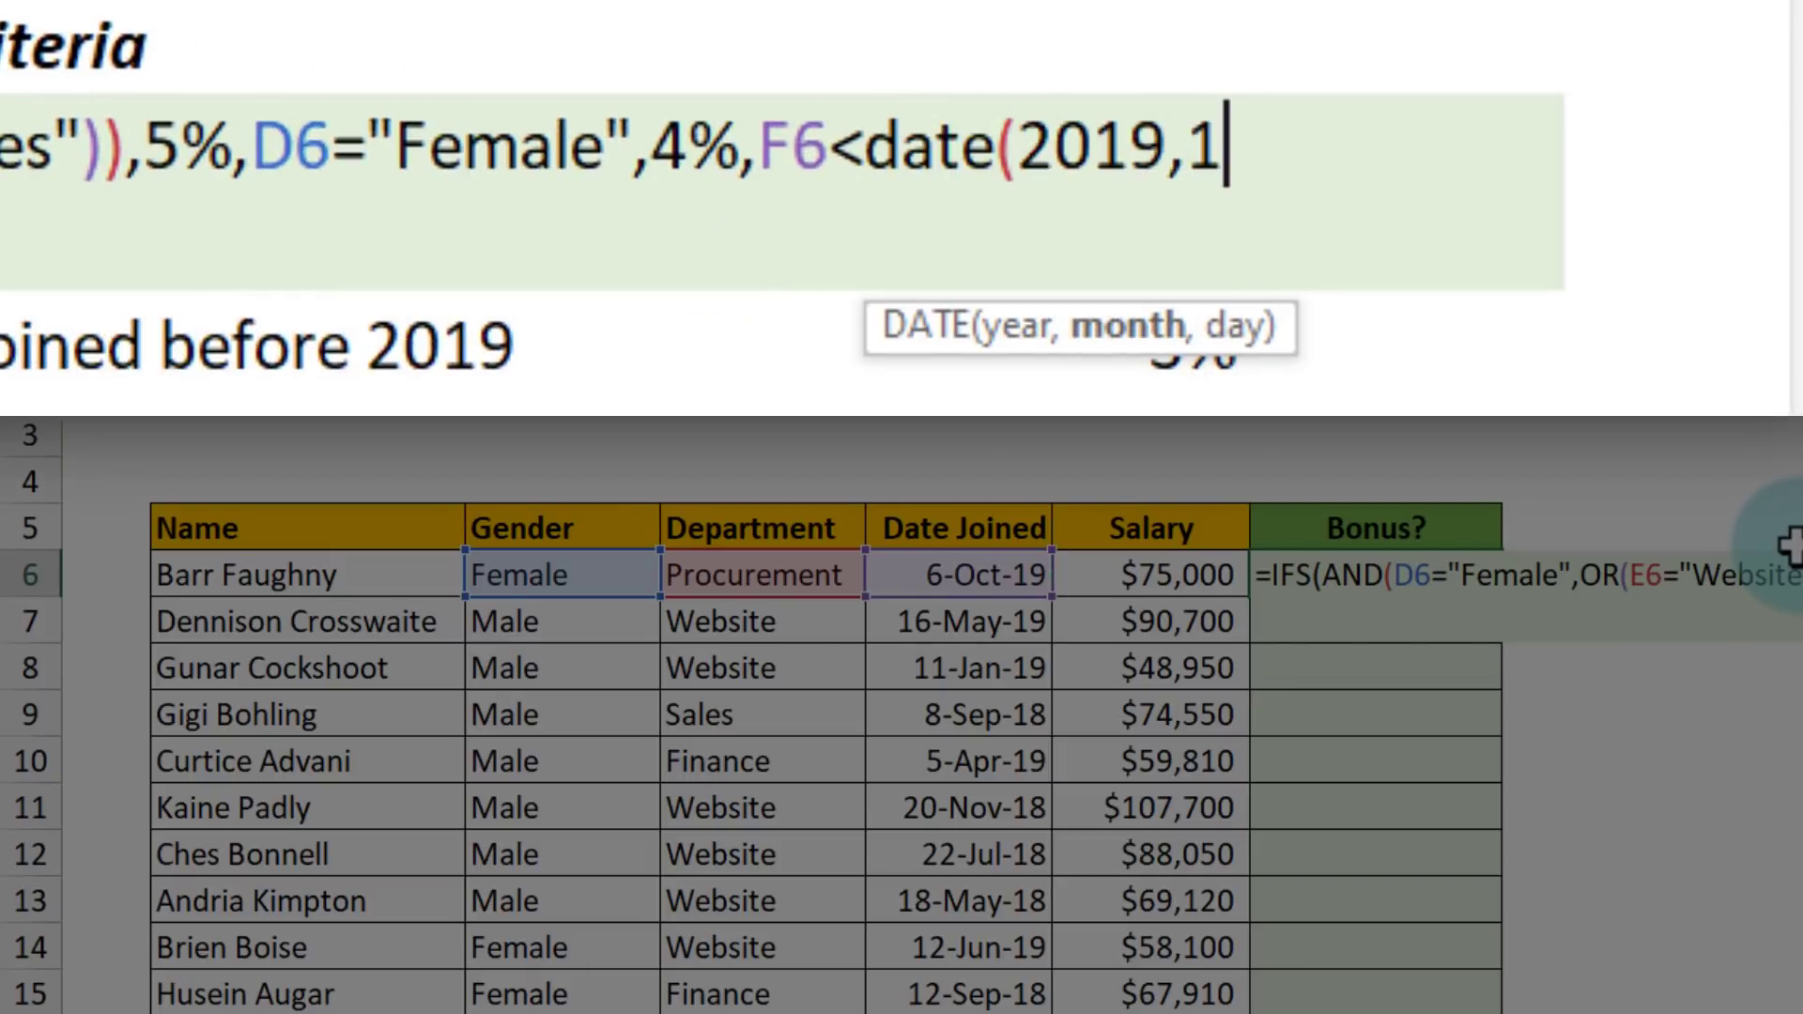
pyautogui.write(',1)')
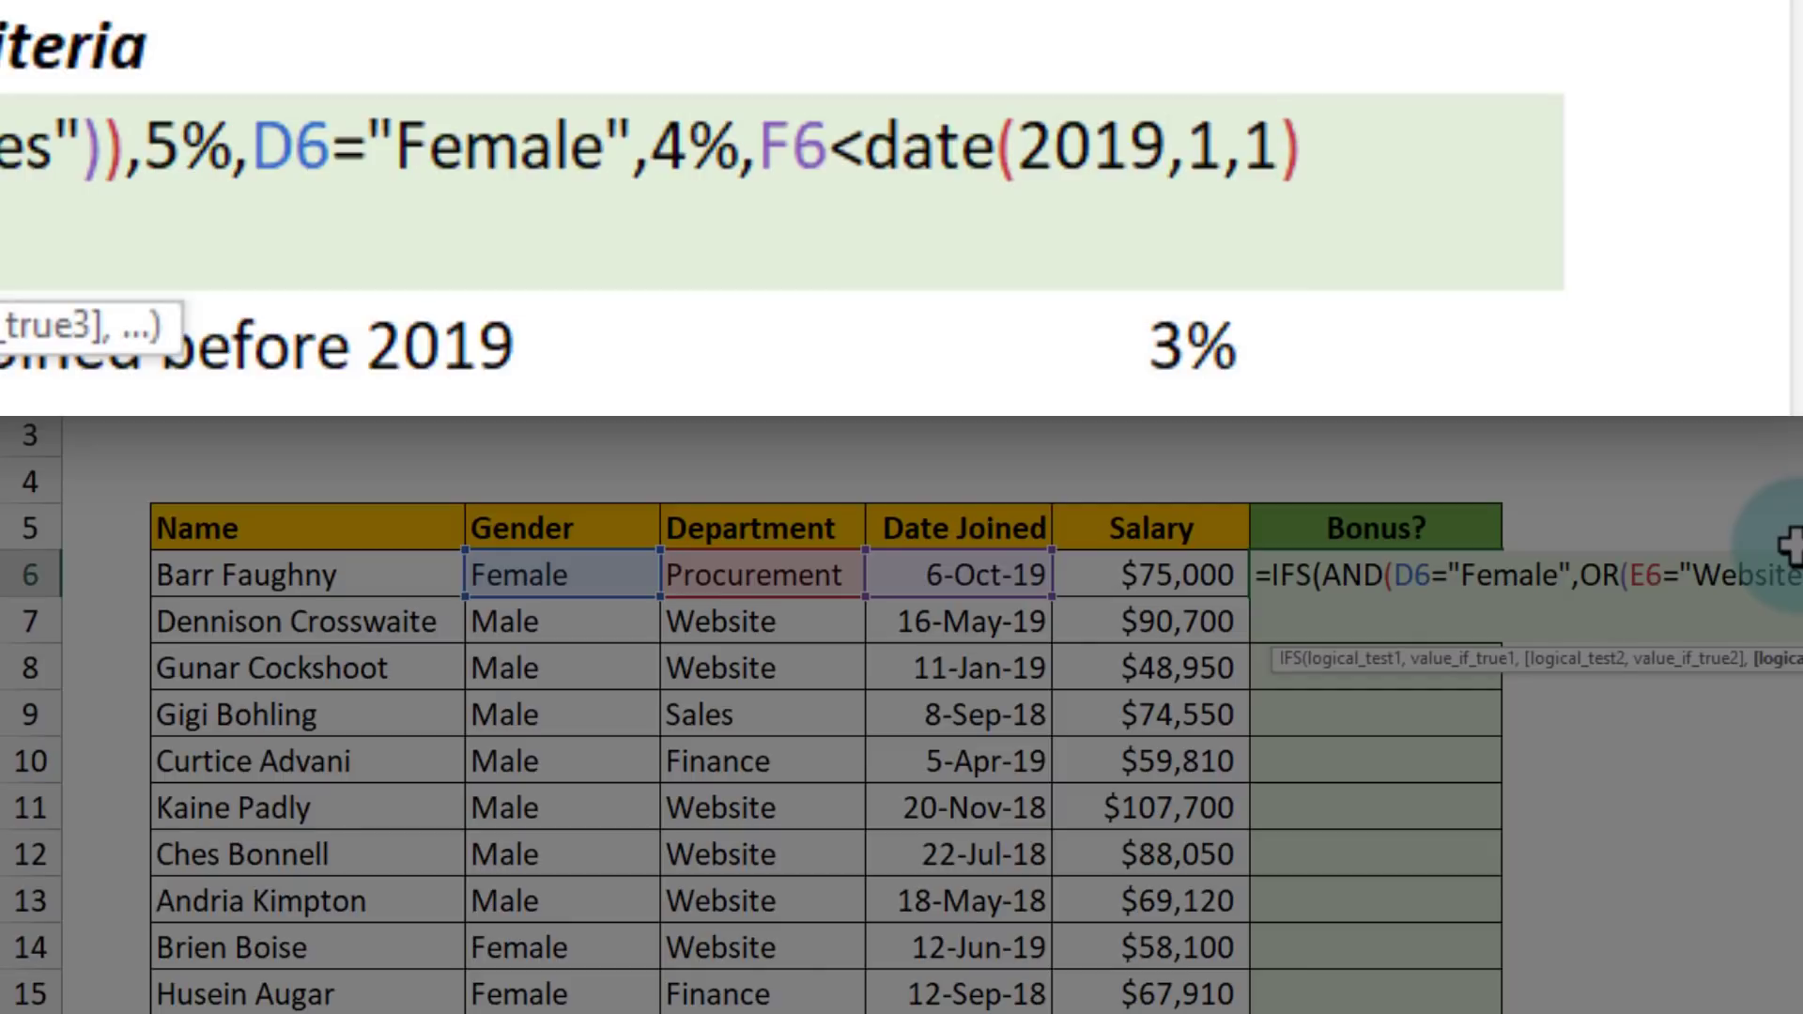
pyautogui.write(',3%,')
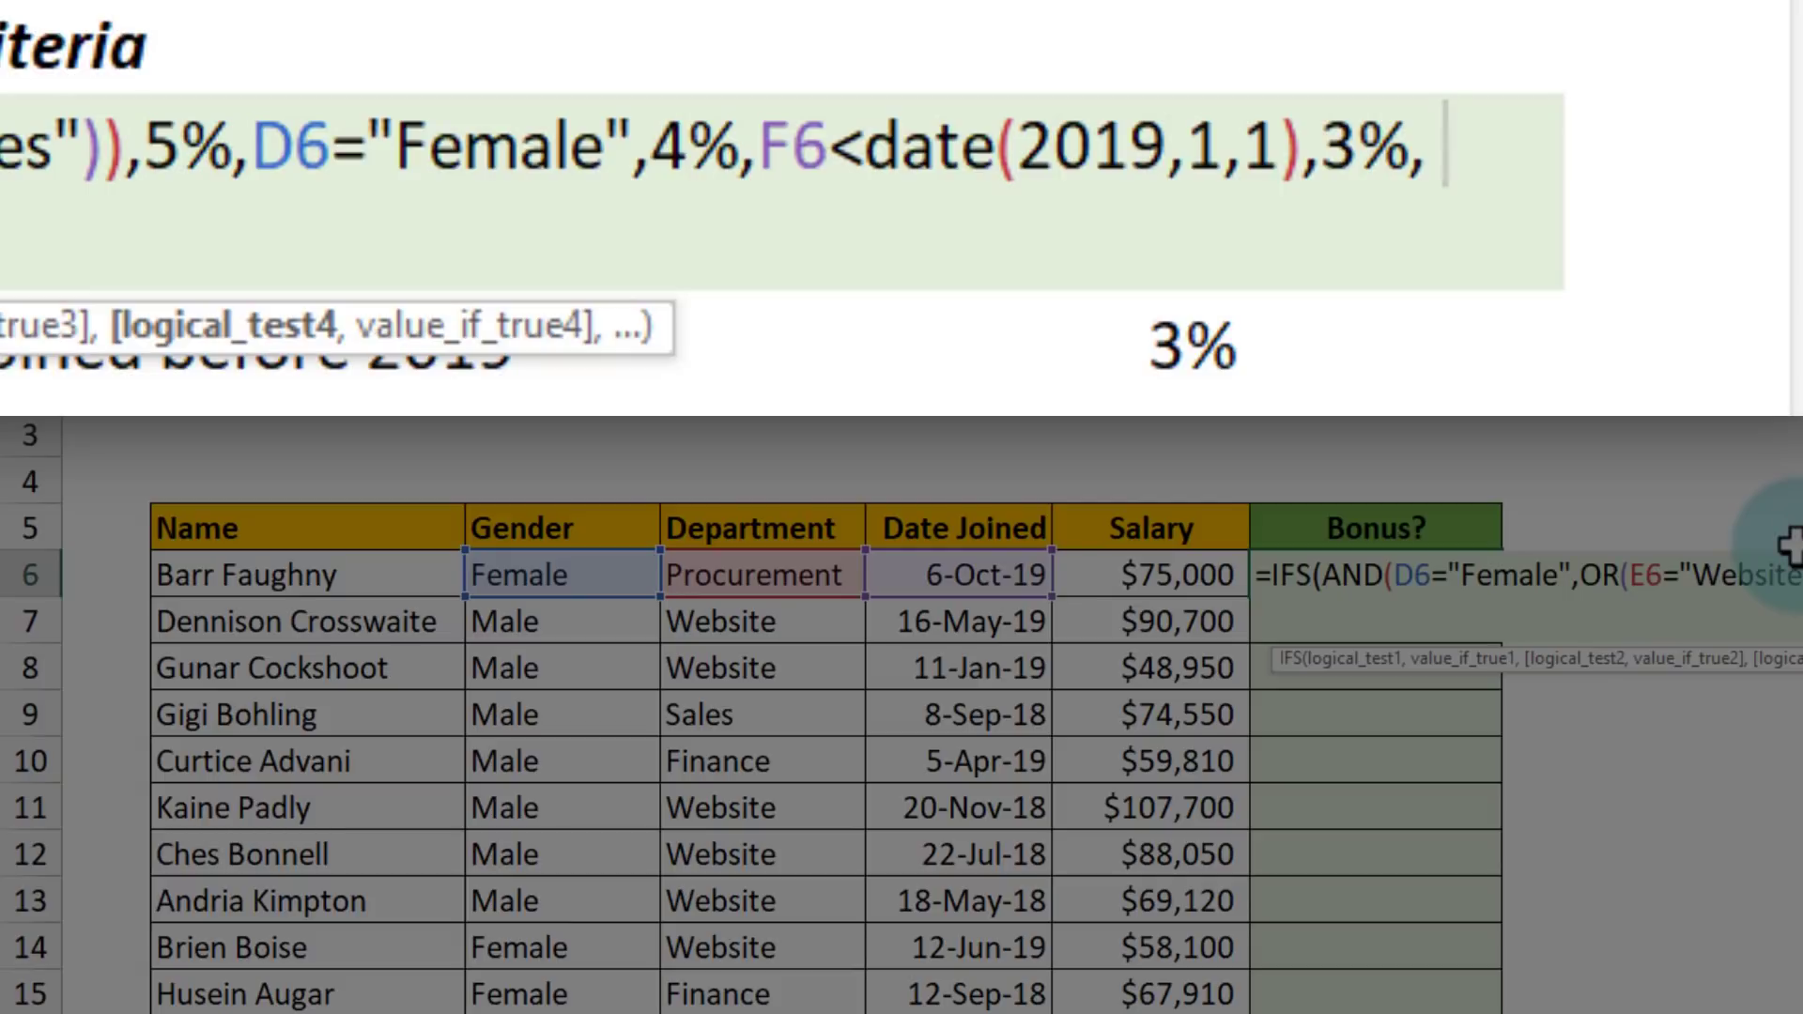
# - Add a fourth IFS test, salary G6<100000, with 2% as its result
pyautogui.click(1158, 576)
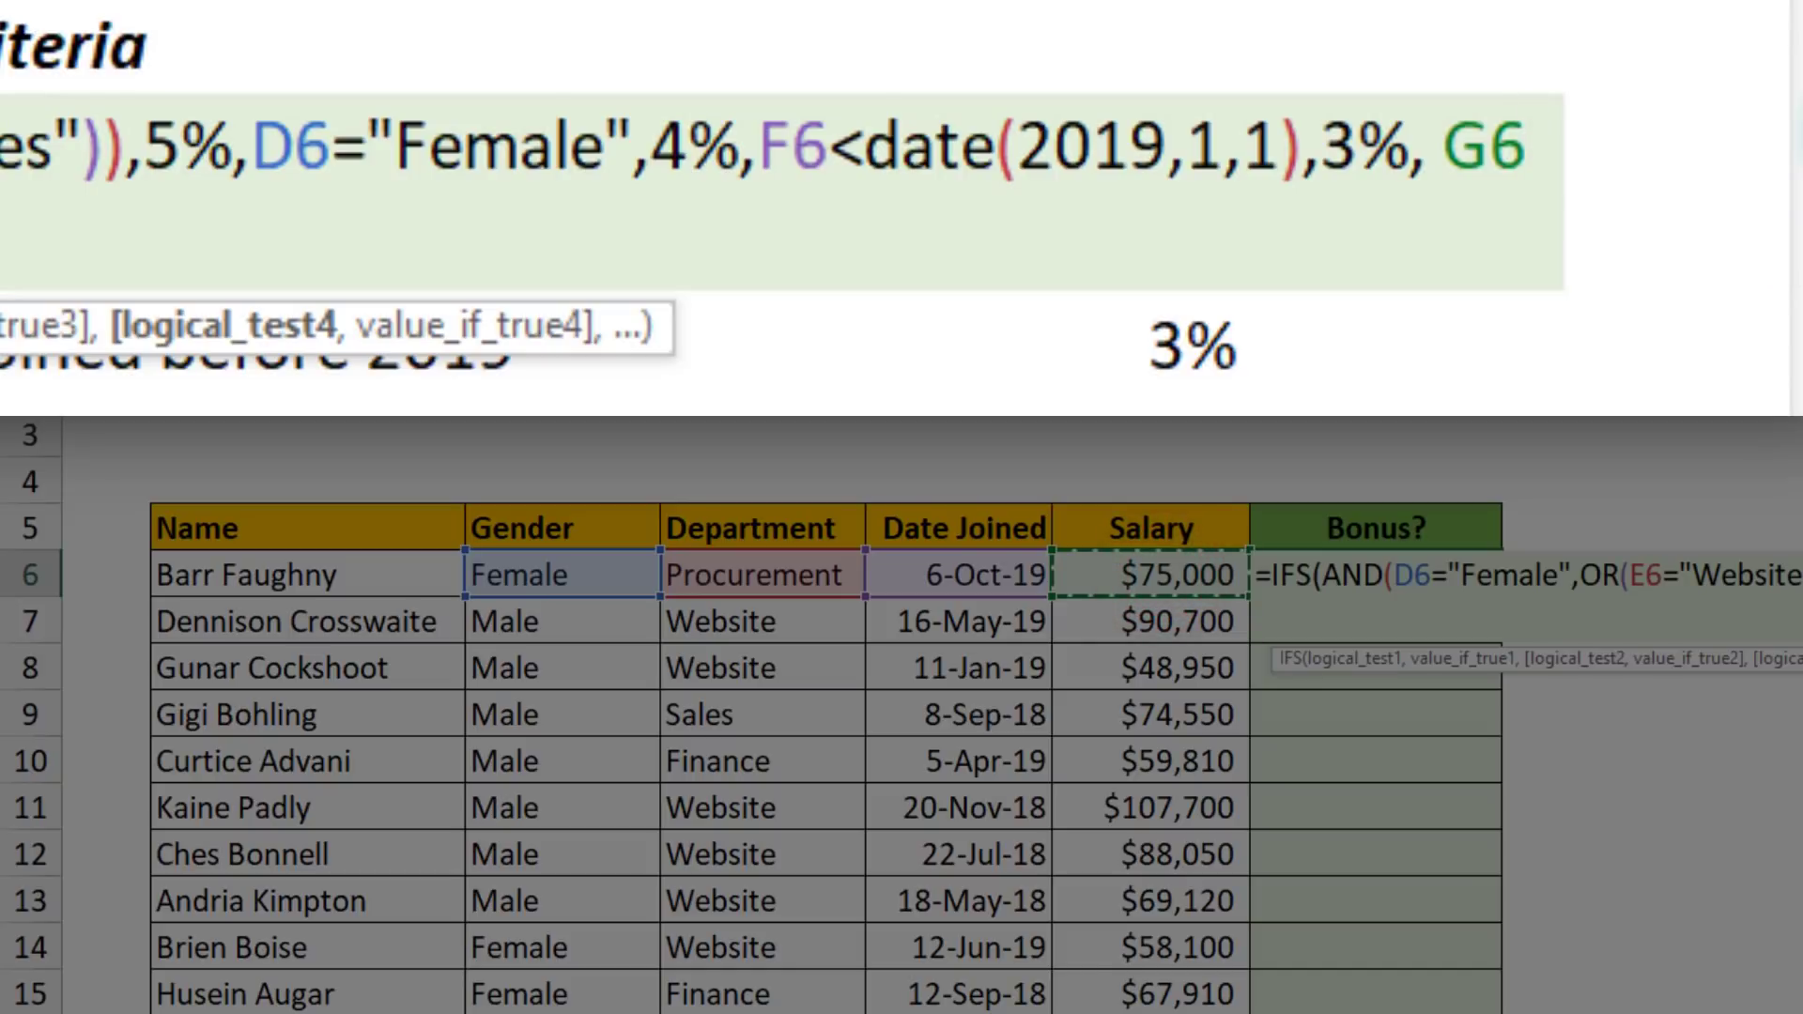
pyautogui.write('<')
pyautogui.write('1')
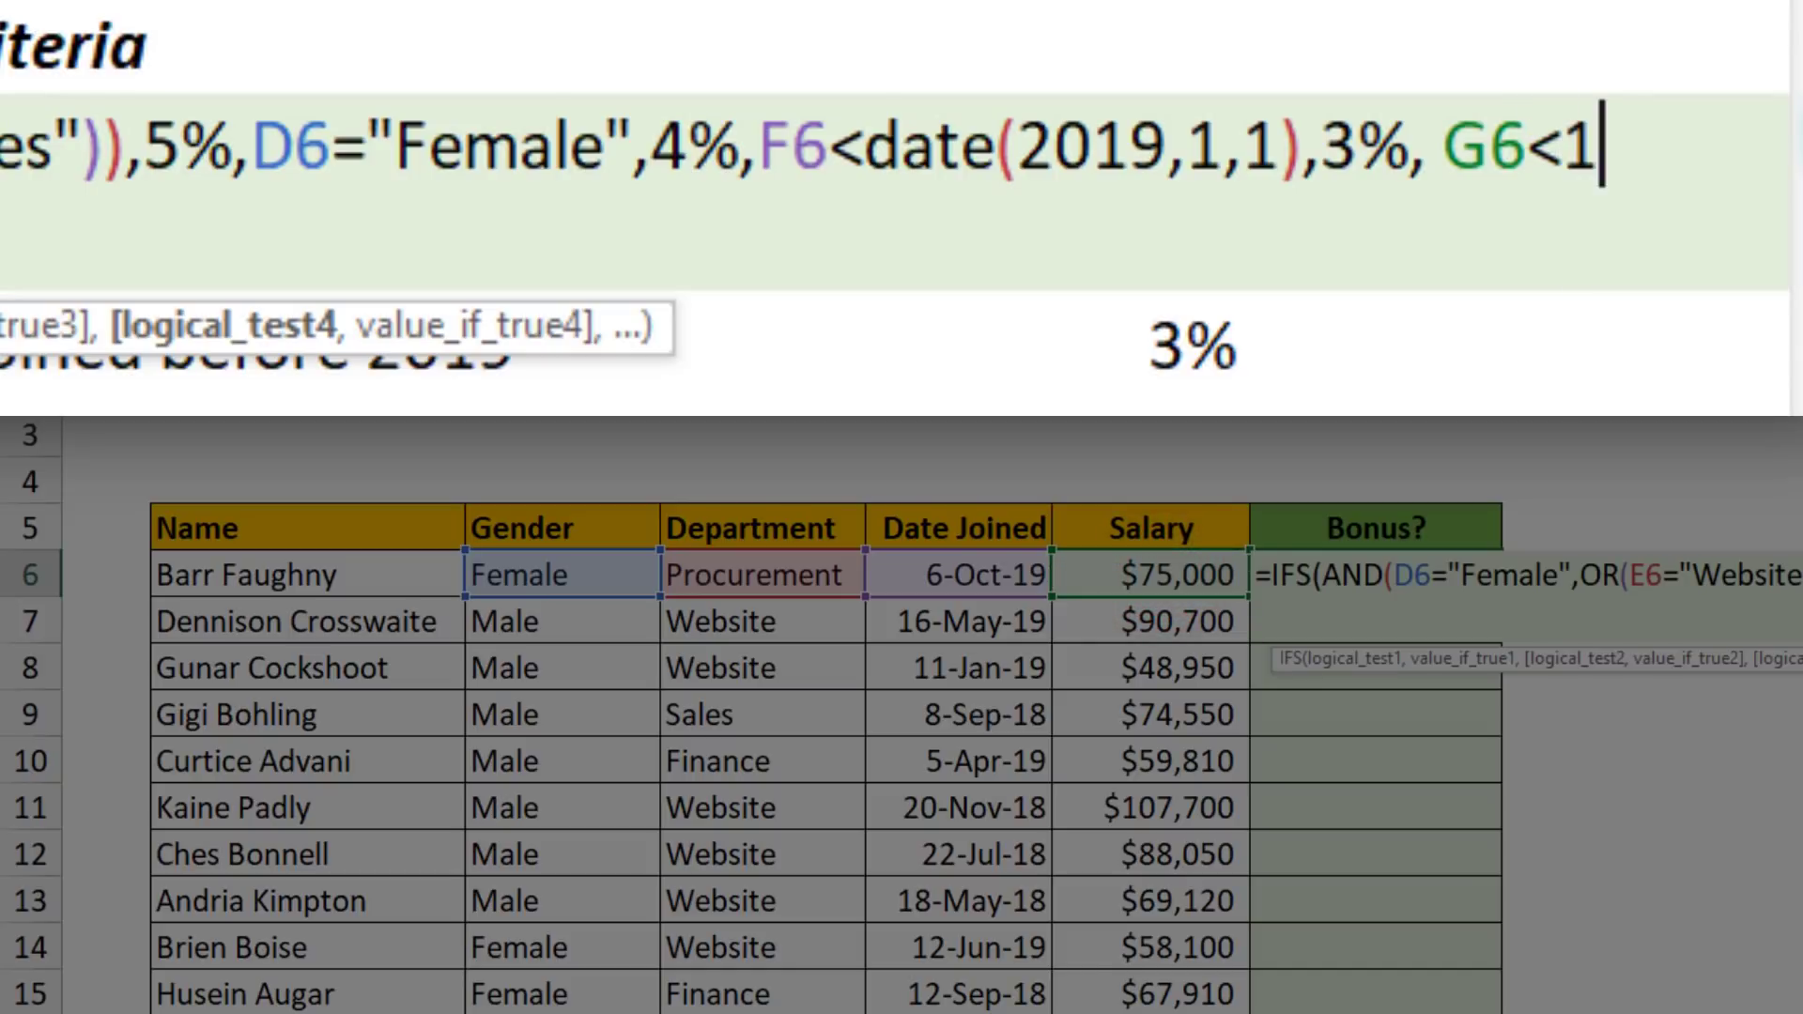
pyautogui.write('00000,')
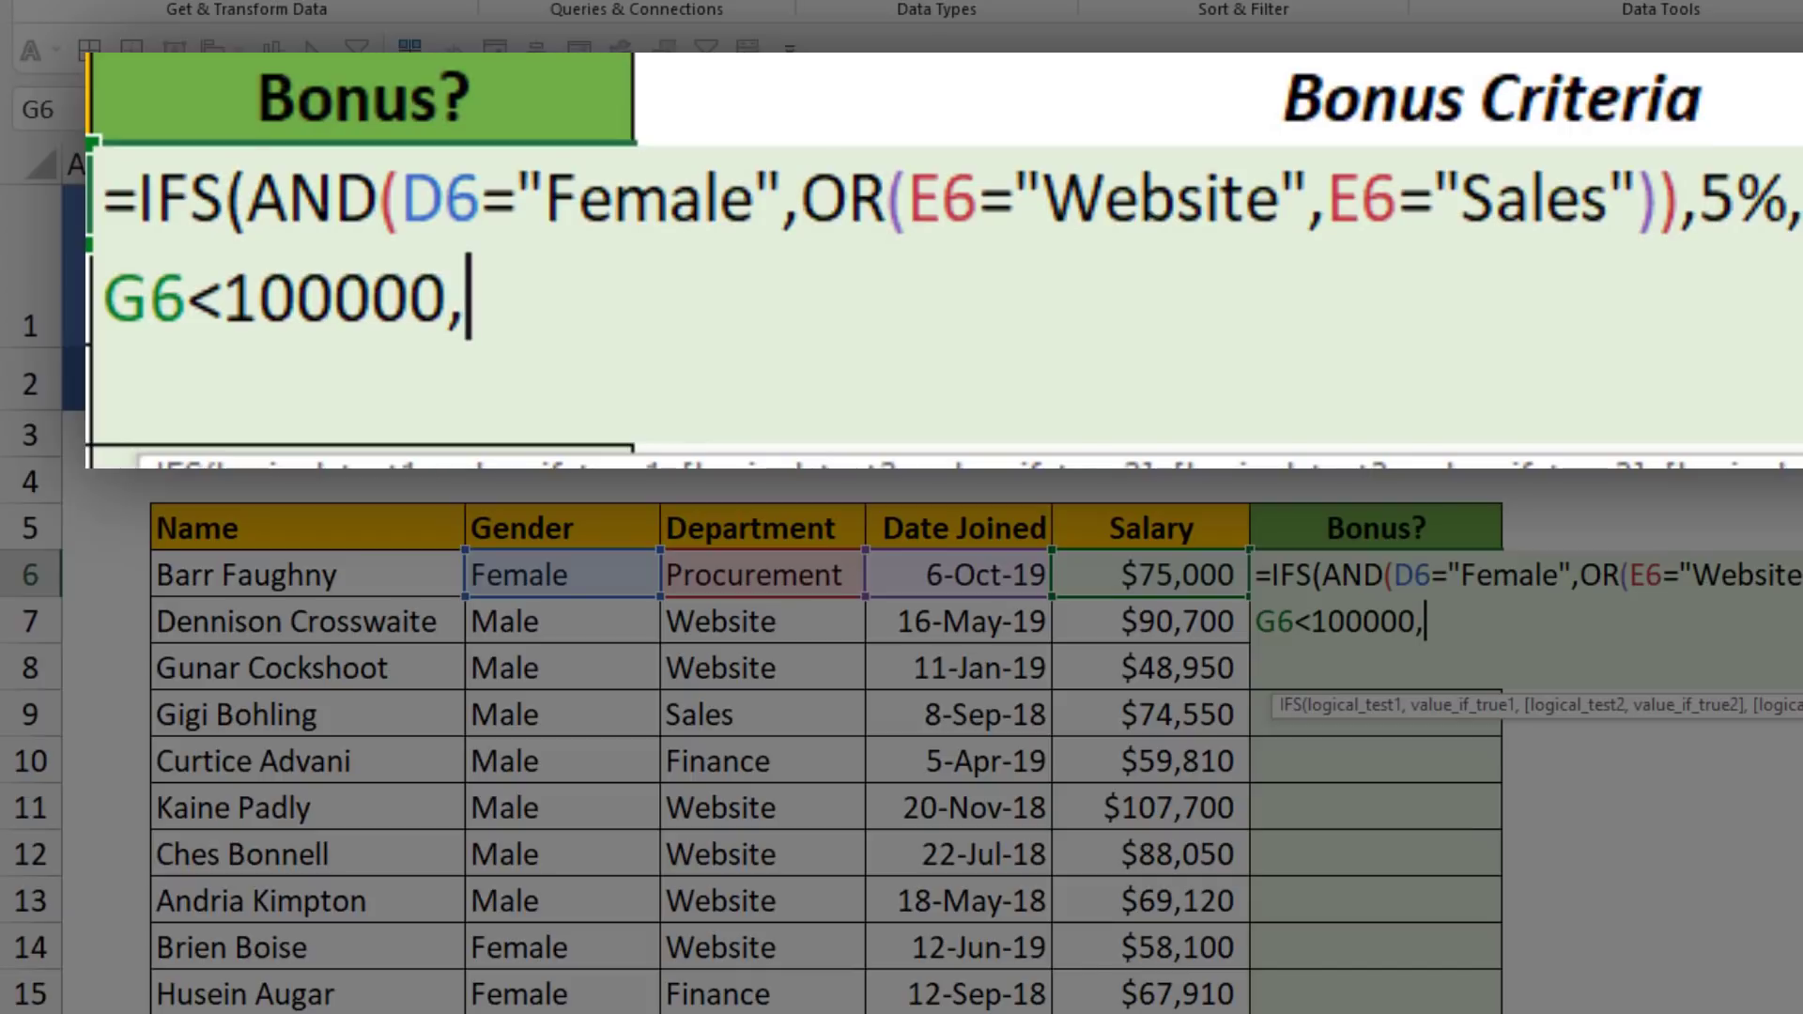
pyautogui.write('2%,')
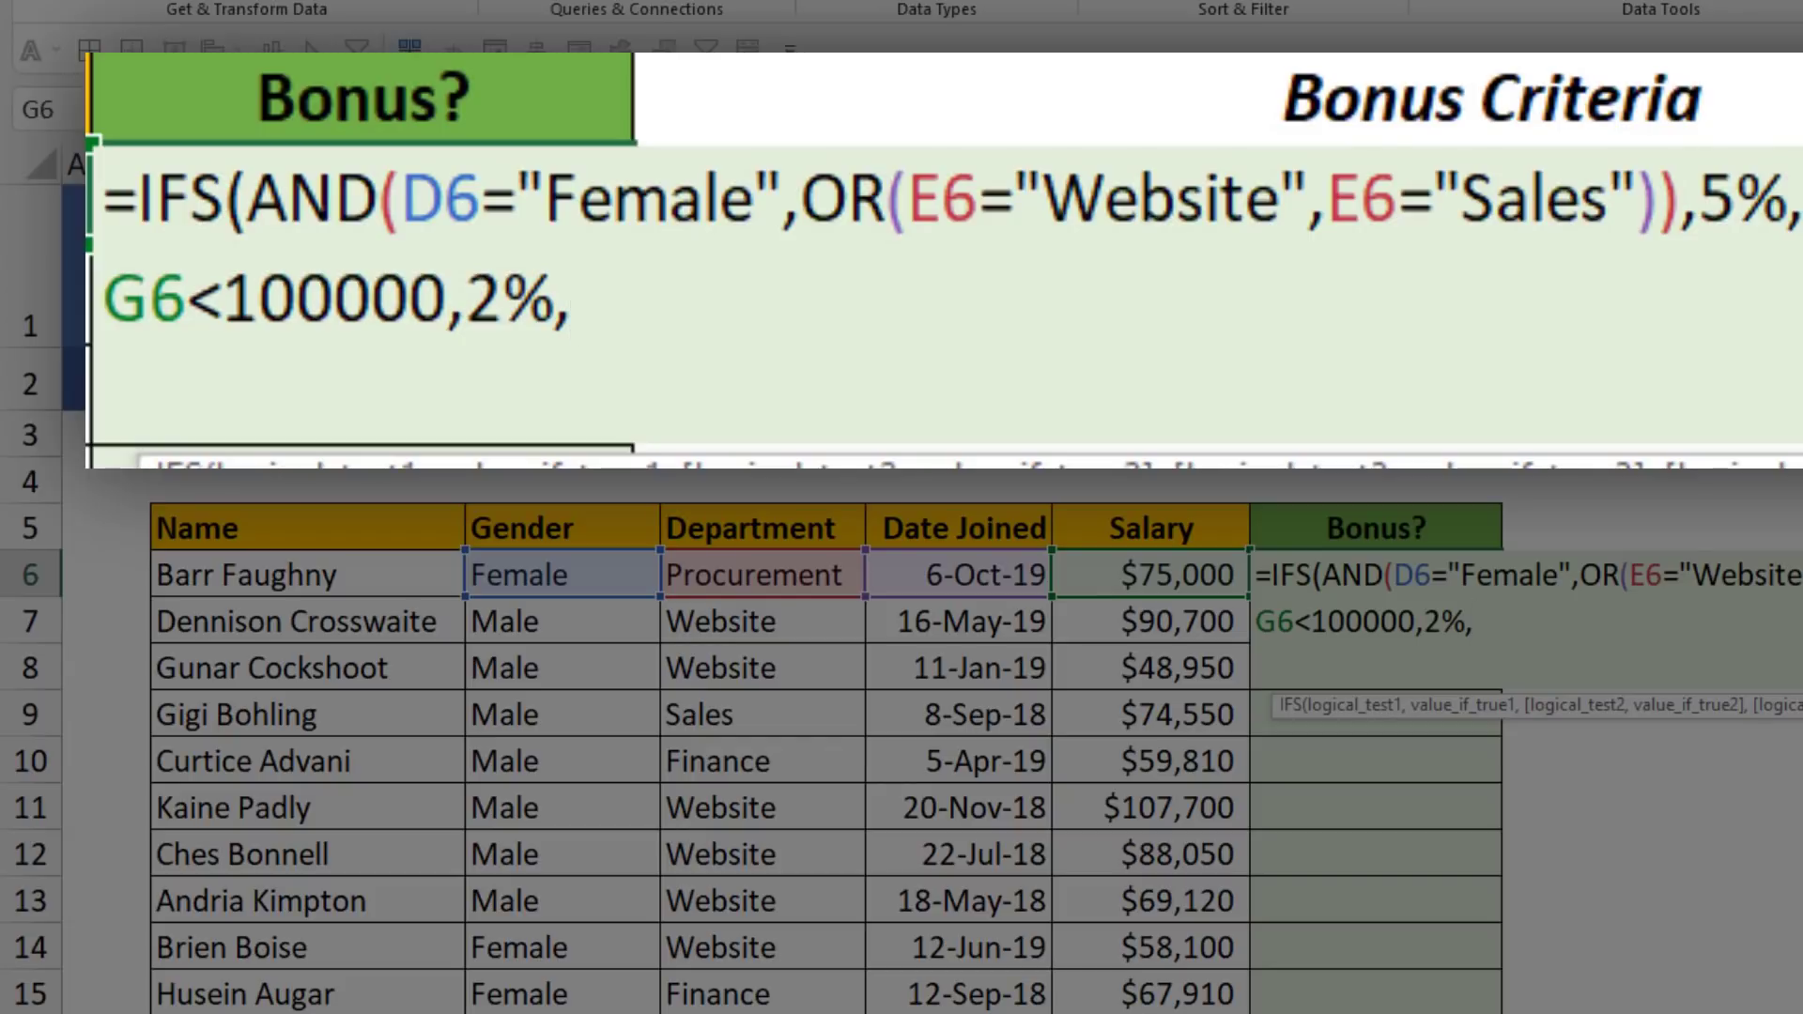
# - Finish the IFS formula with a TRUE catch-all test returning 1% and enter it in H6
pyautogui.write('true,')
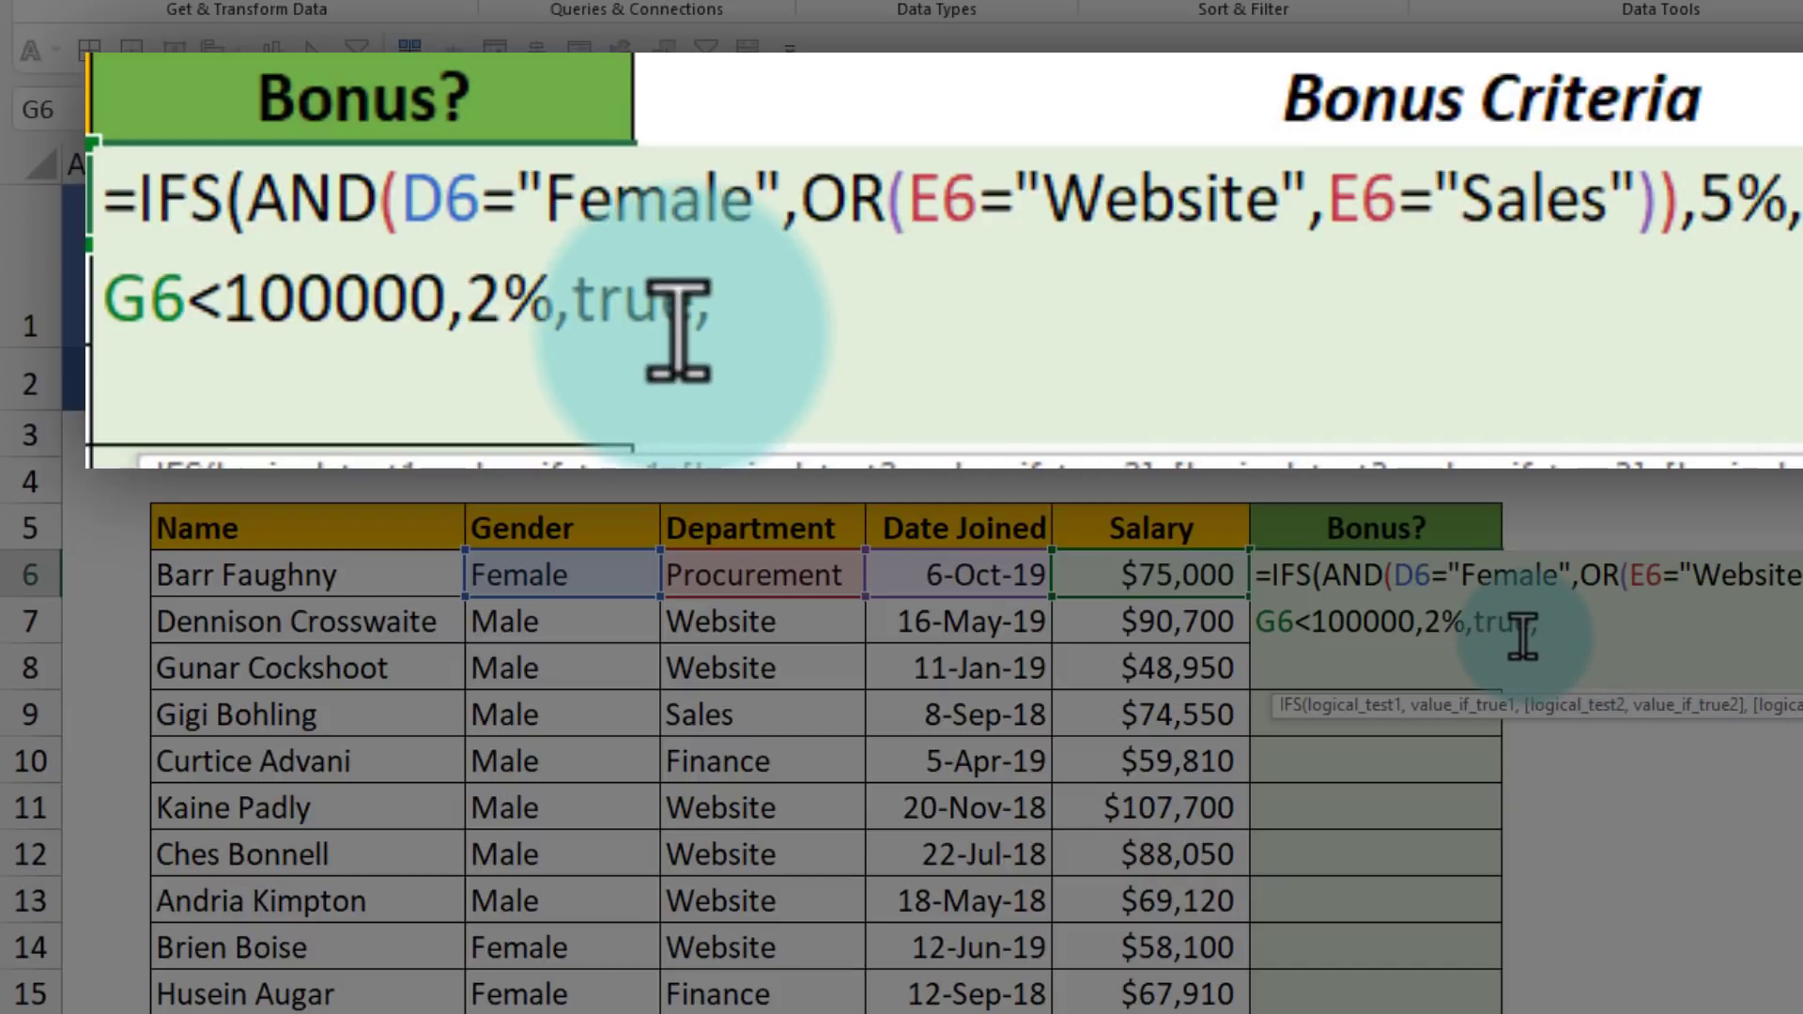
pyautogui.write(' 1%)')
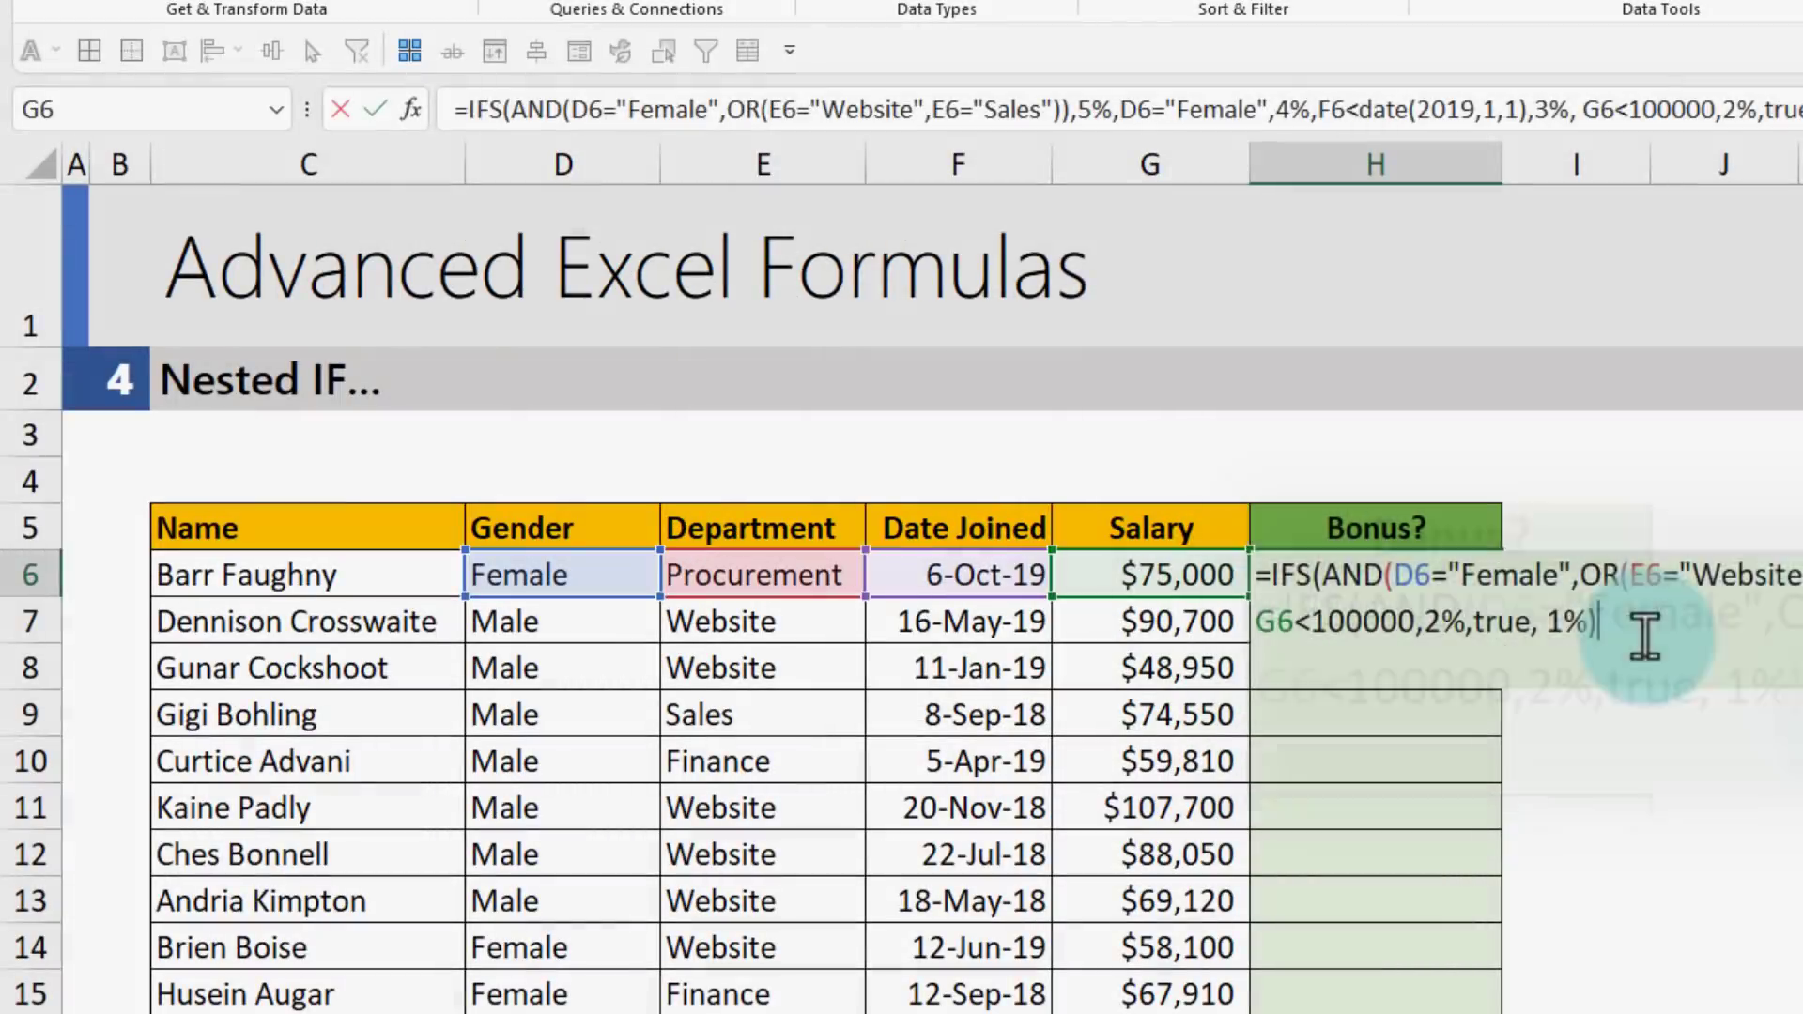
pyautogui.press('Return')
# - Format the H6 bonus as a percentage and fill its formula down the whole Bonus? column
pyautogui.click(1418, 583)
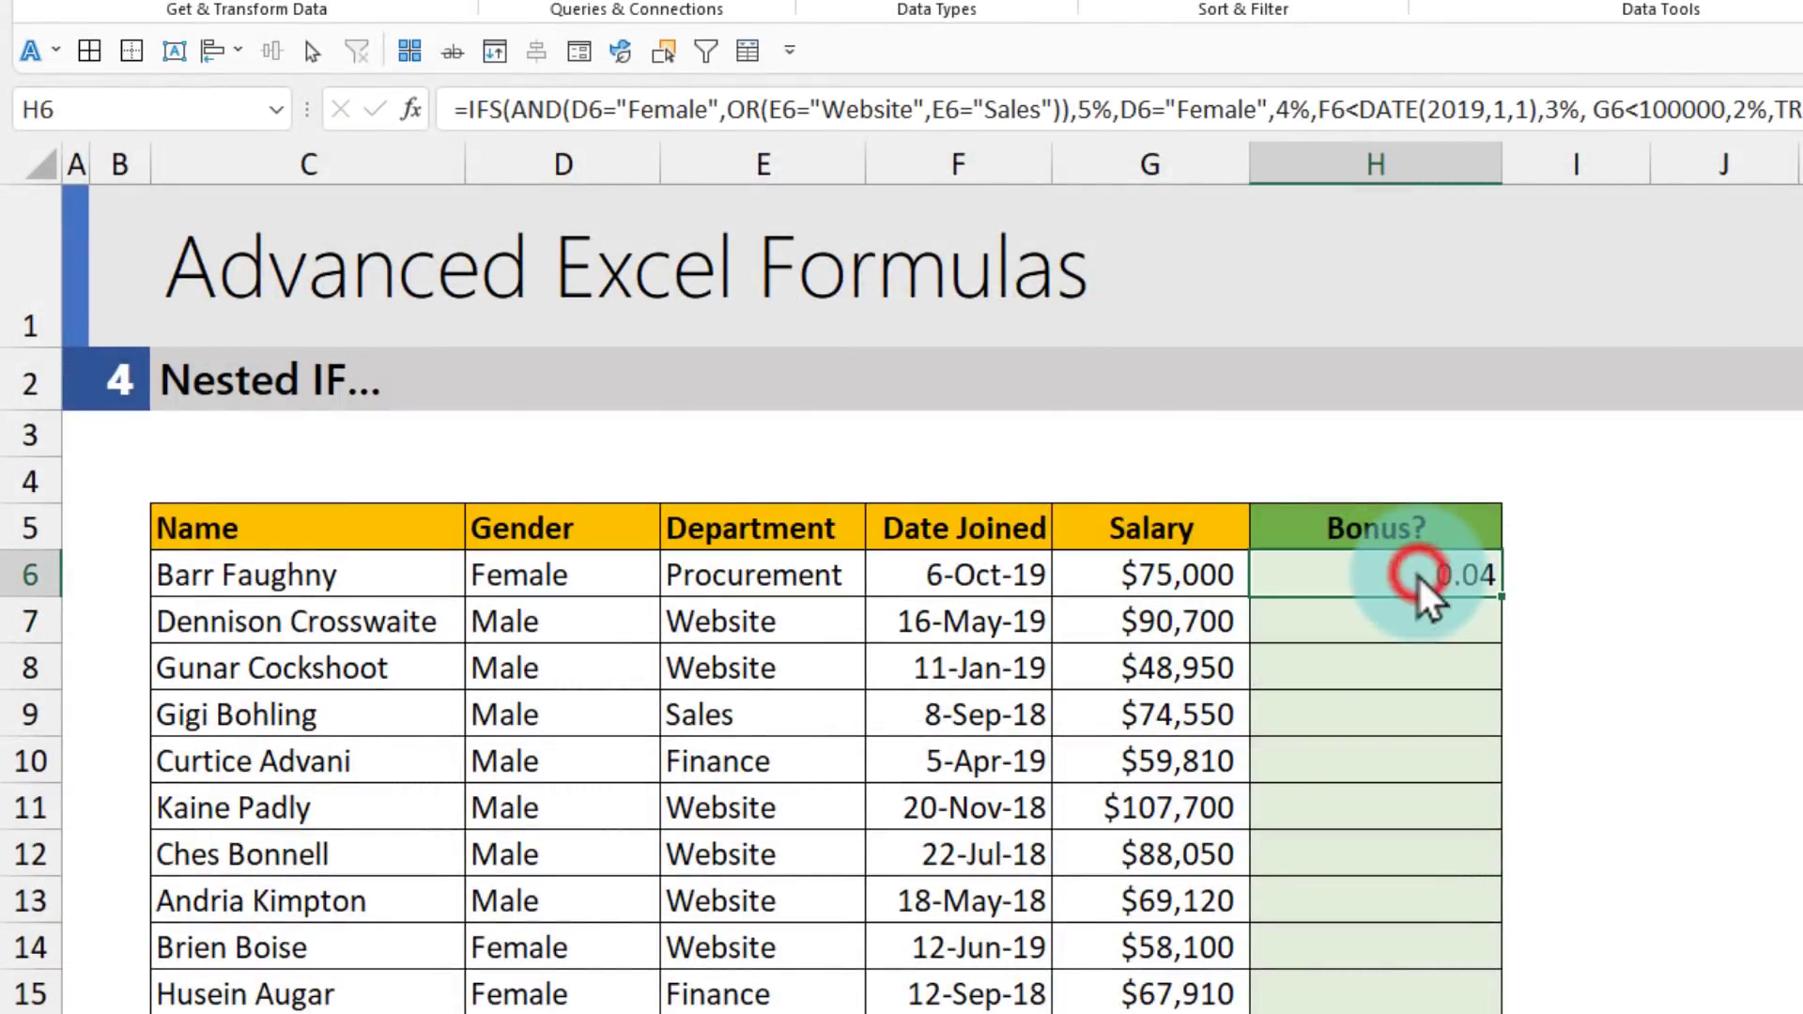
pyautogui.click(127, 0)
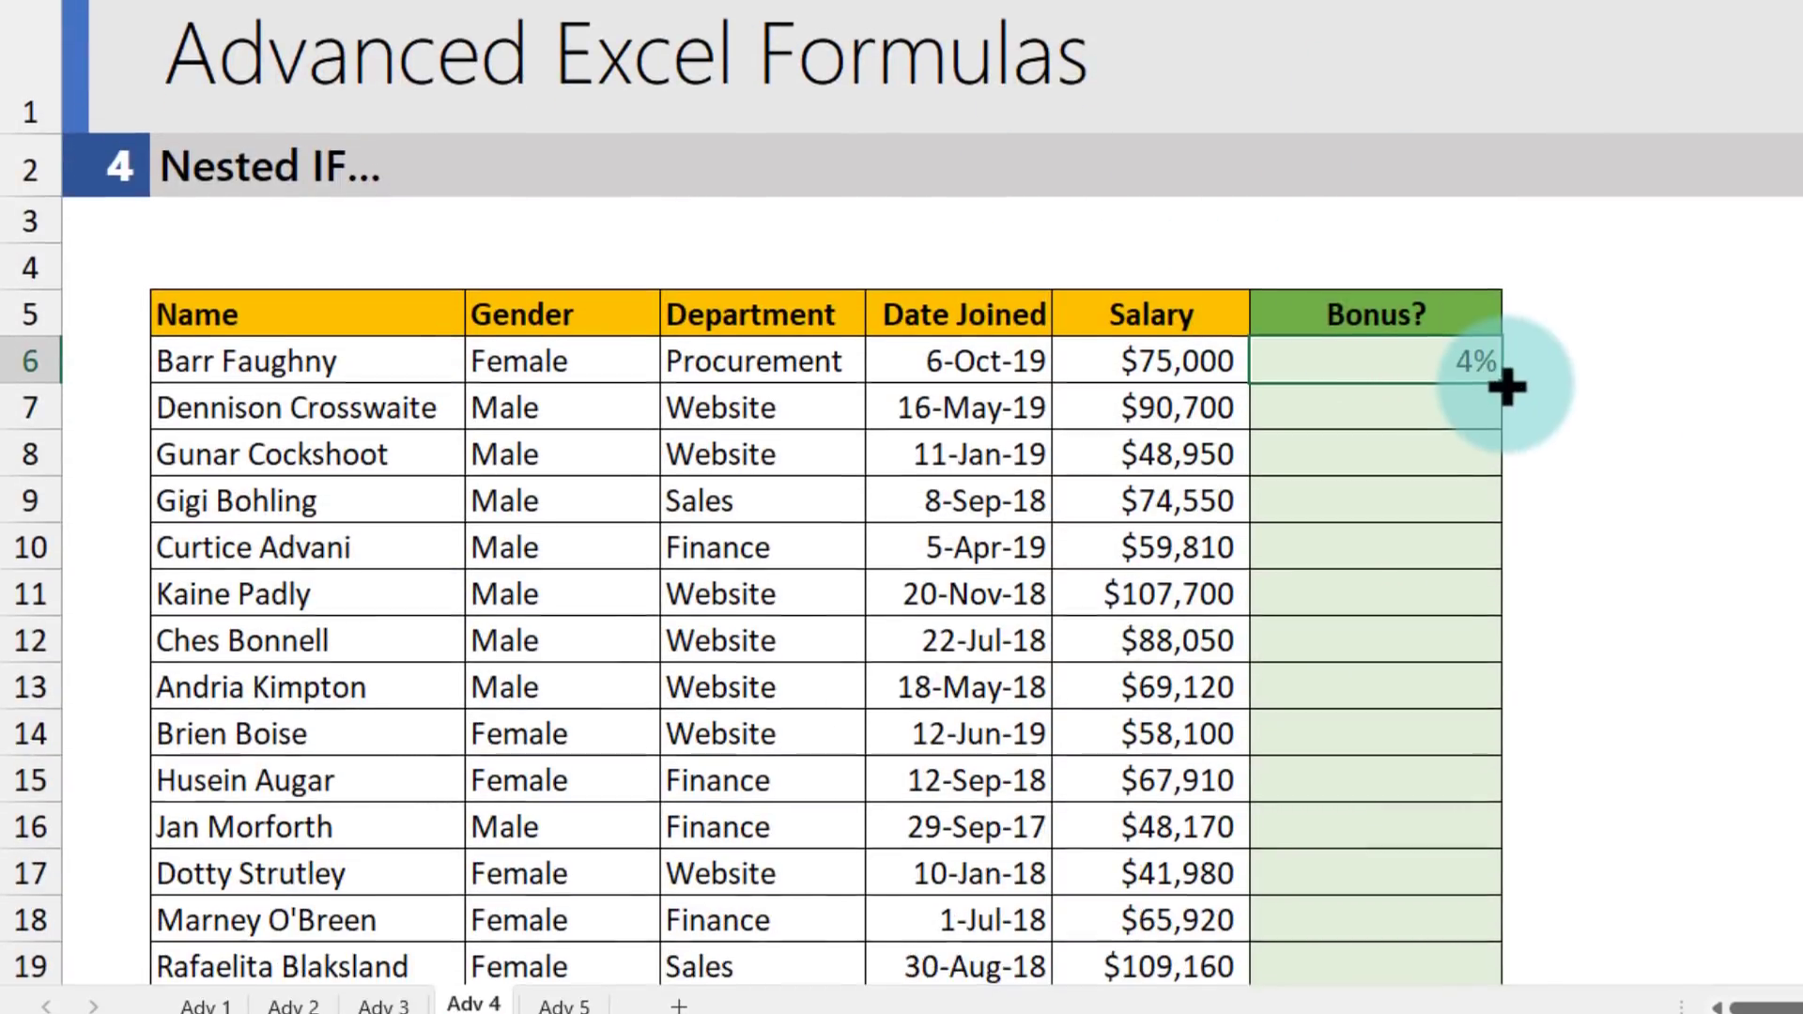
pyautogui.doubleClick(1502, 596)
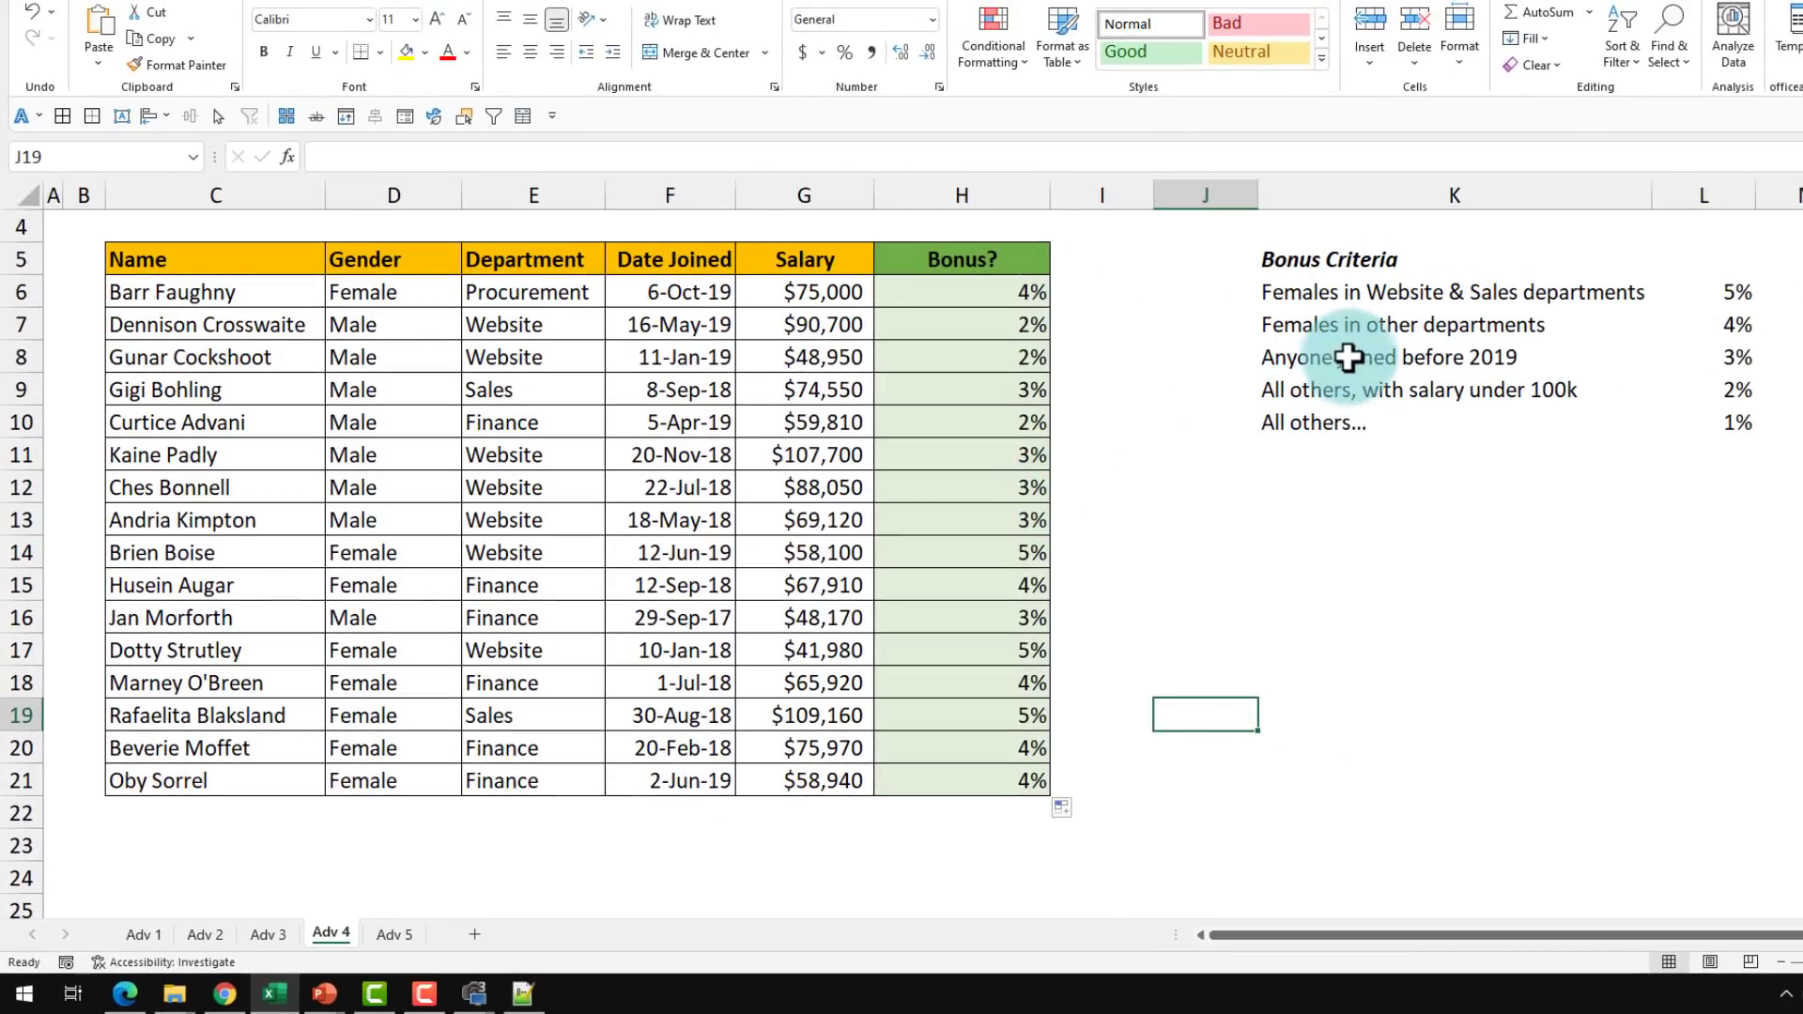
# - Add filters to the employee table and filter Date Joined to show only employees who joined in 2019
pyautogui.click(1349, 357)
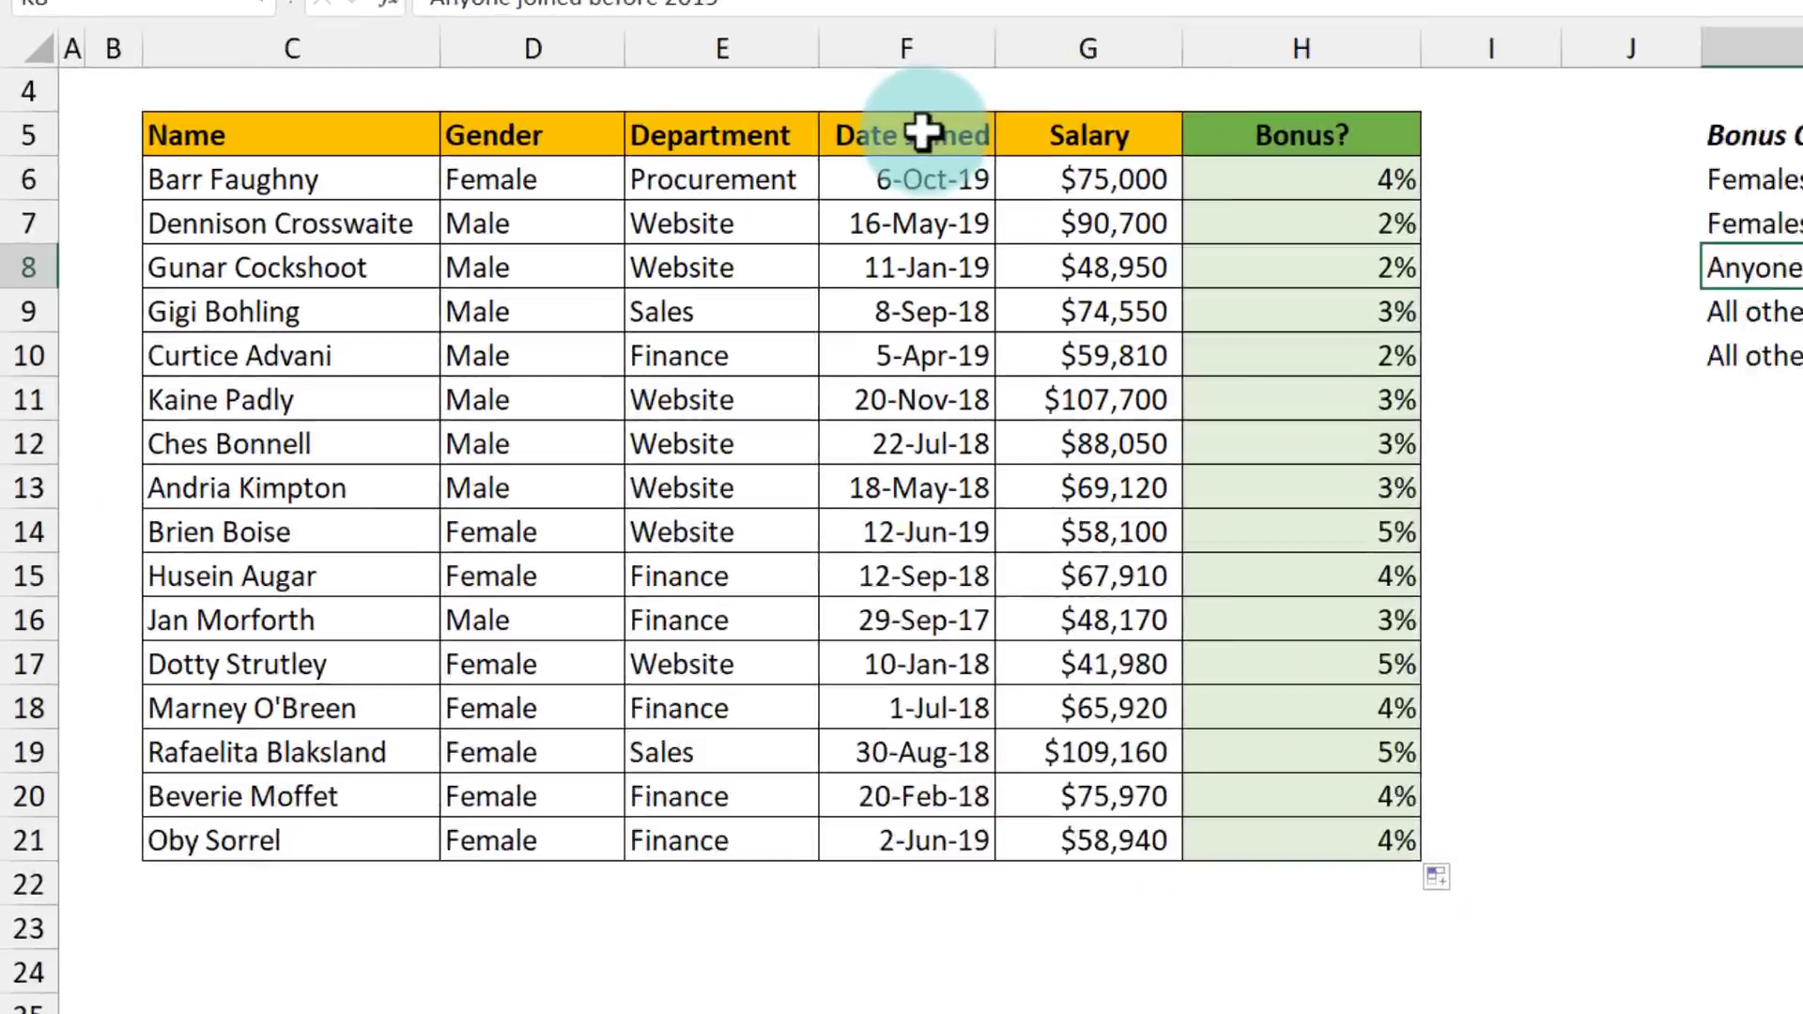
pyautogui.click(687, 263)
pyautogui.hotkey('ctrl', 'shift', 'l')
pyautogui.click(1180, 44)
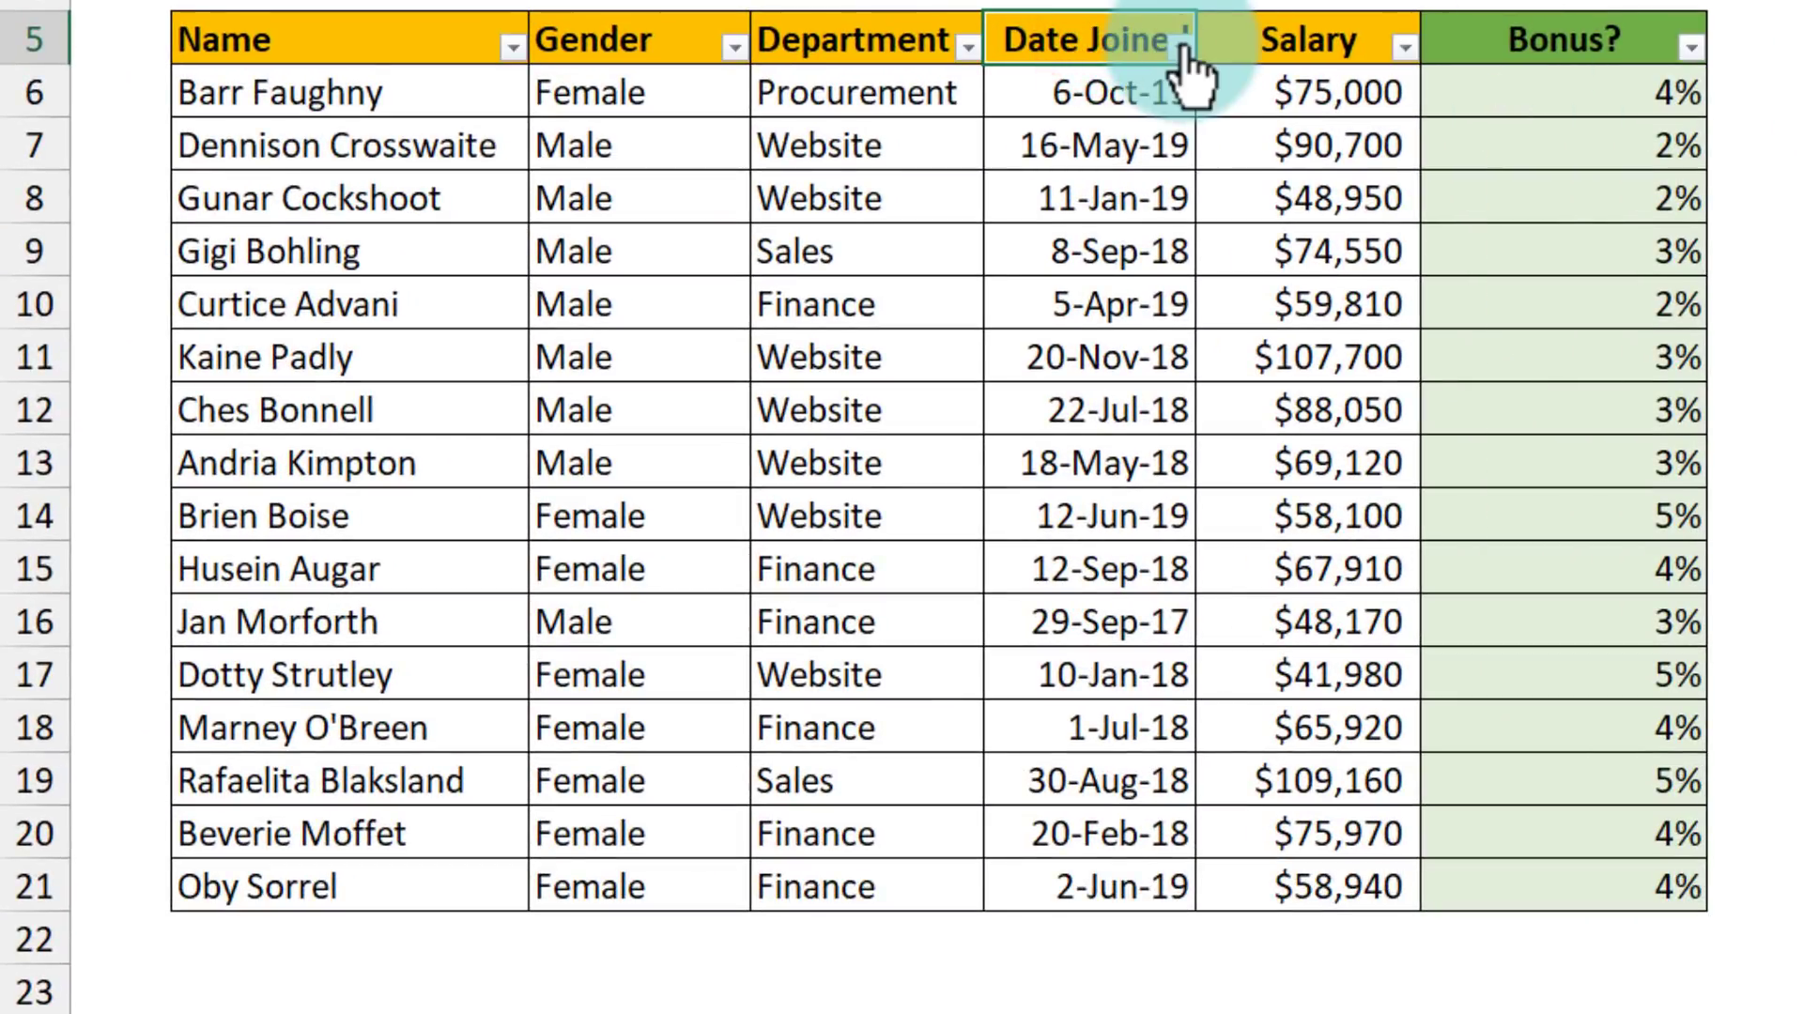
pyautogui.click(837, 501)
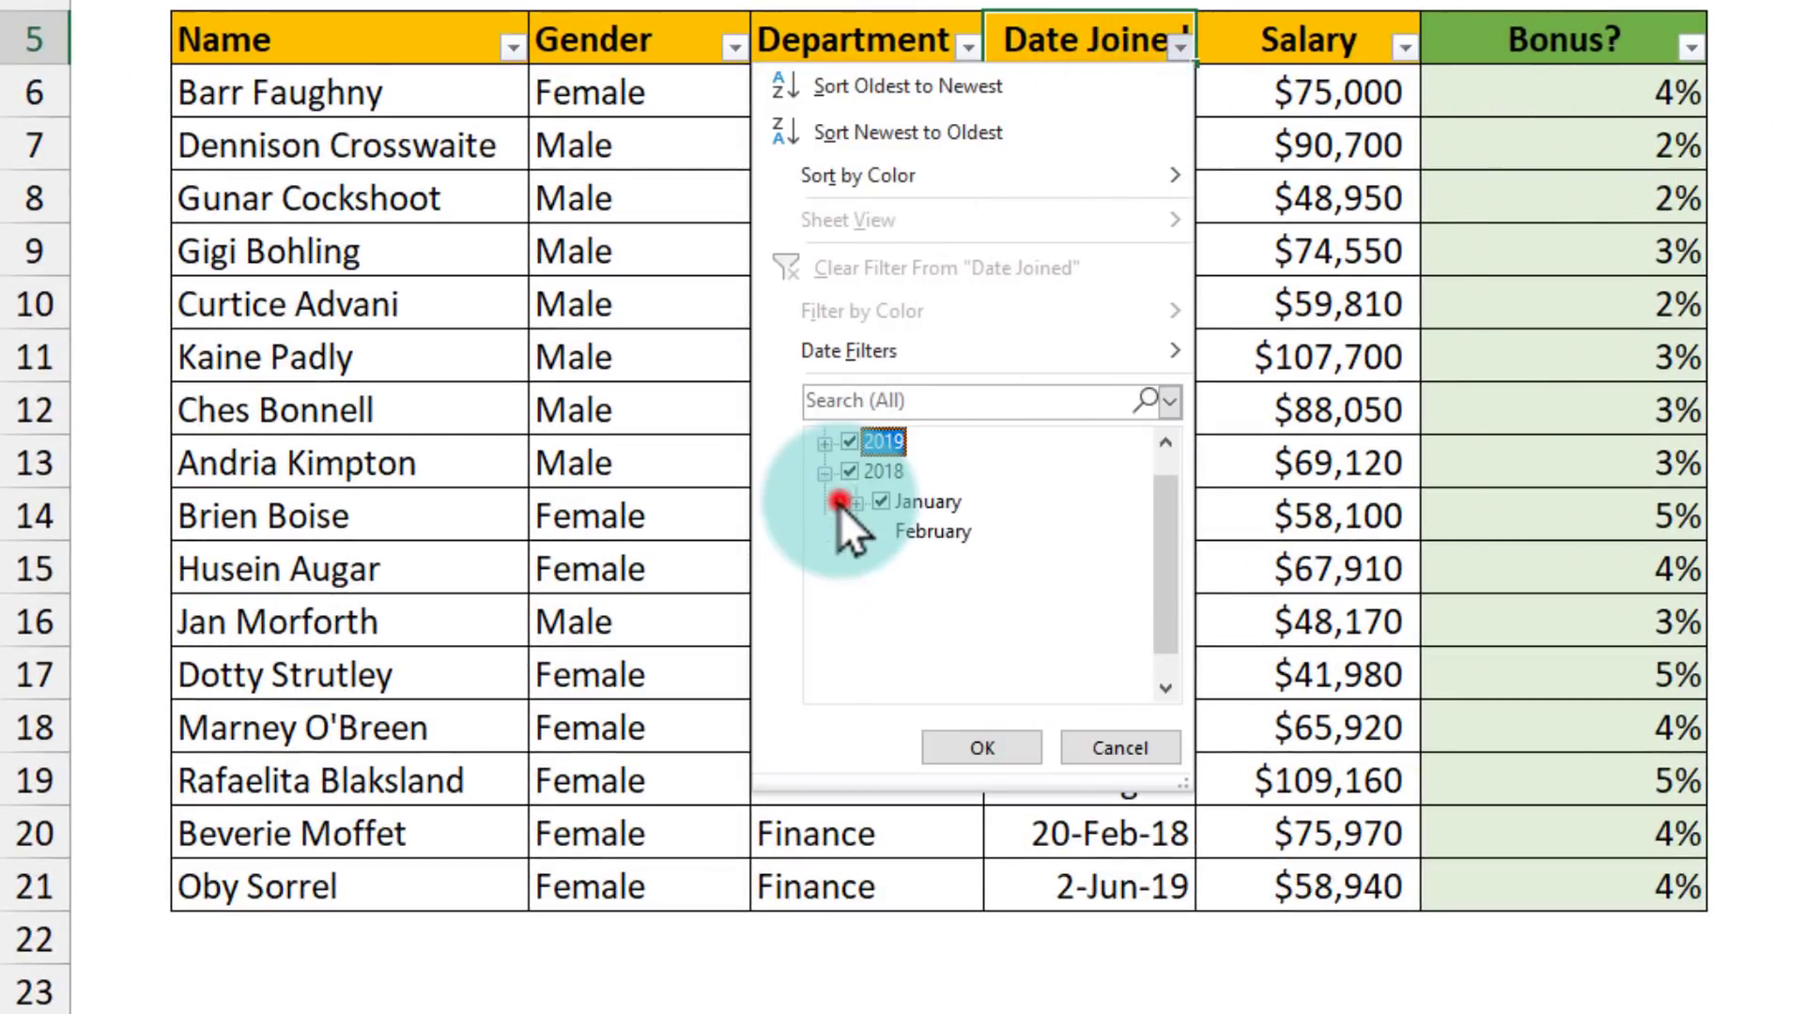
pyautogui.click(848, 474)
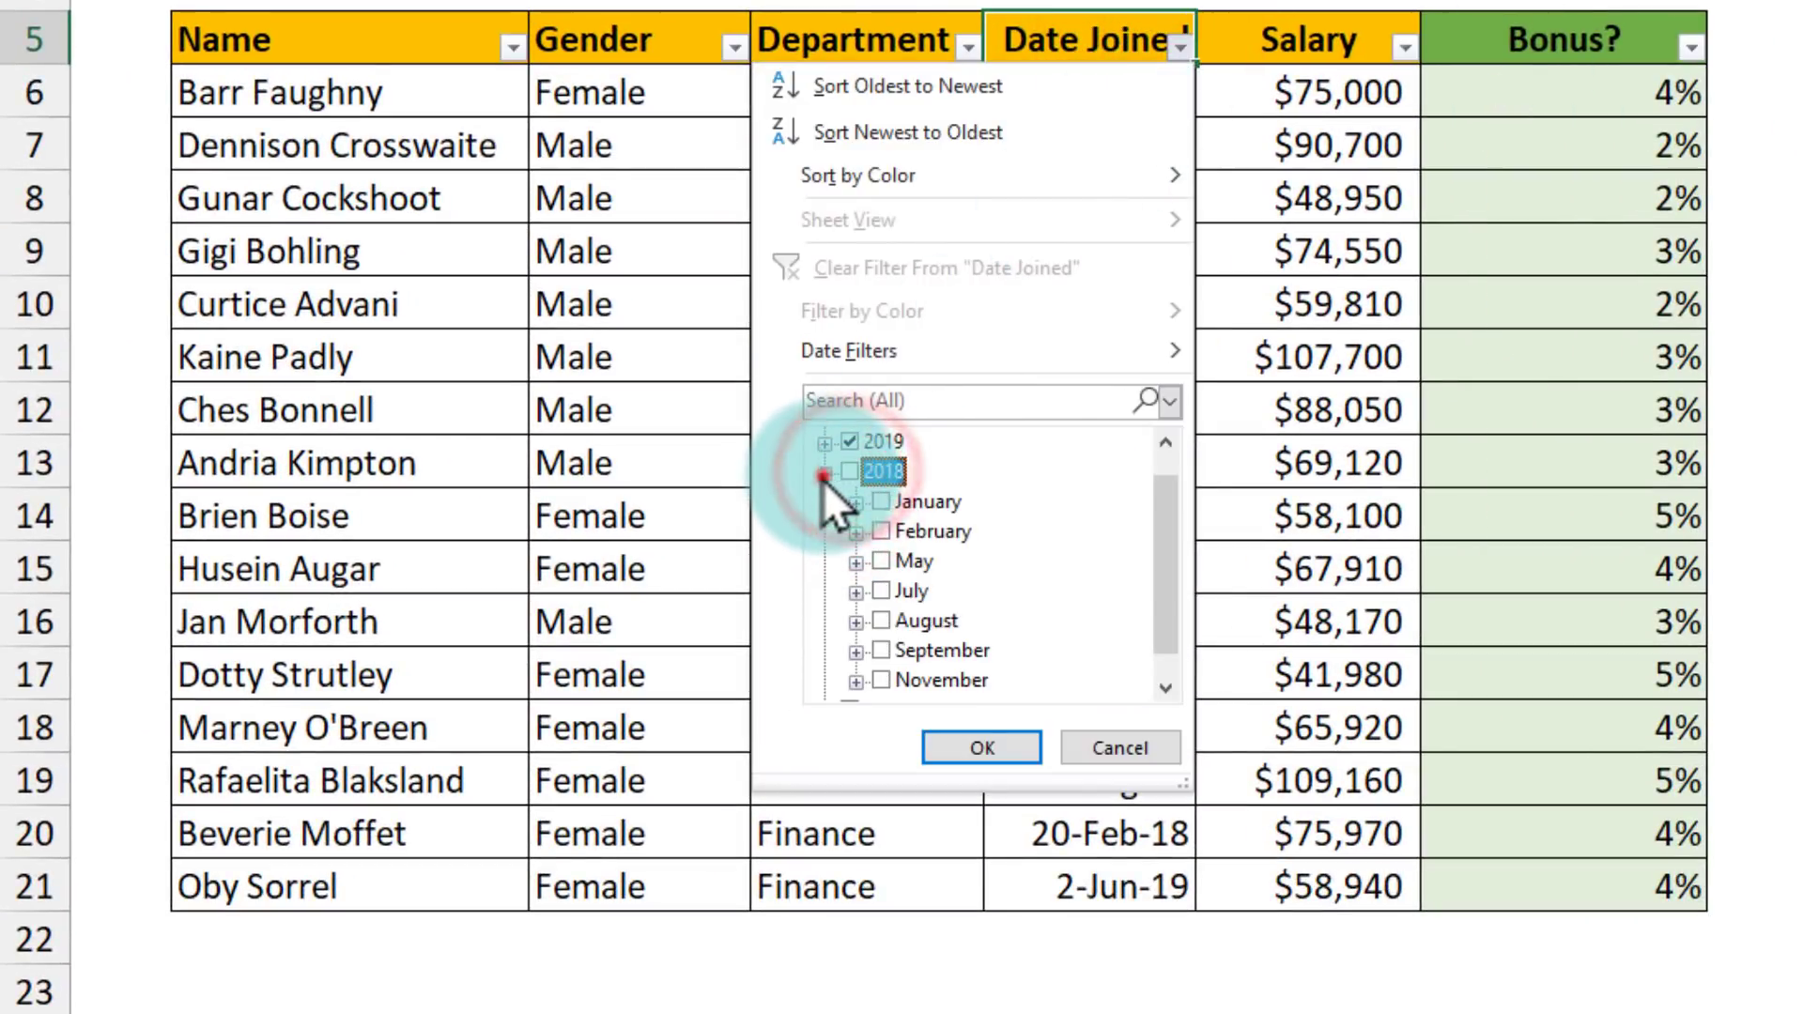
pyautogui.click(823, 475)
pyautogui.click(986, 748)
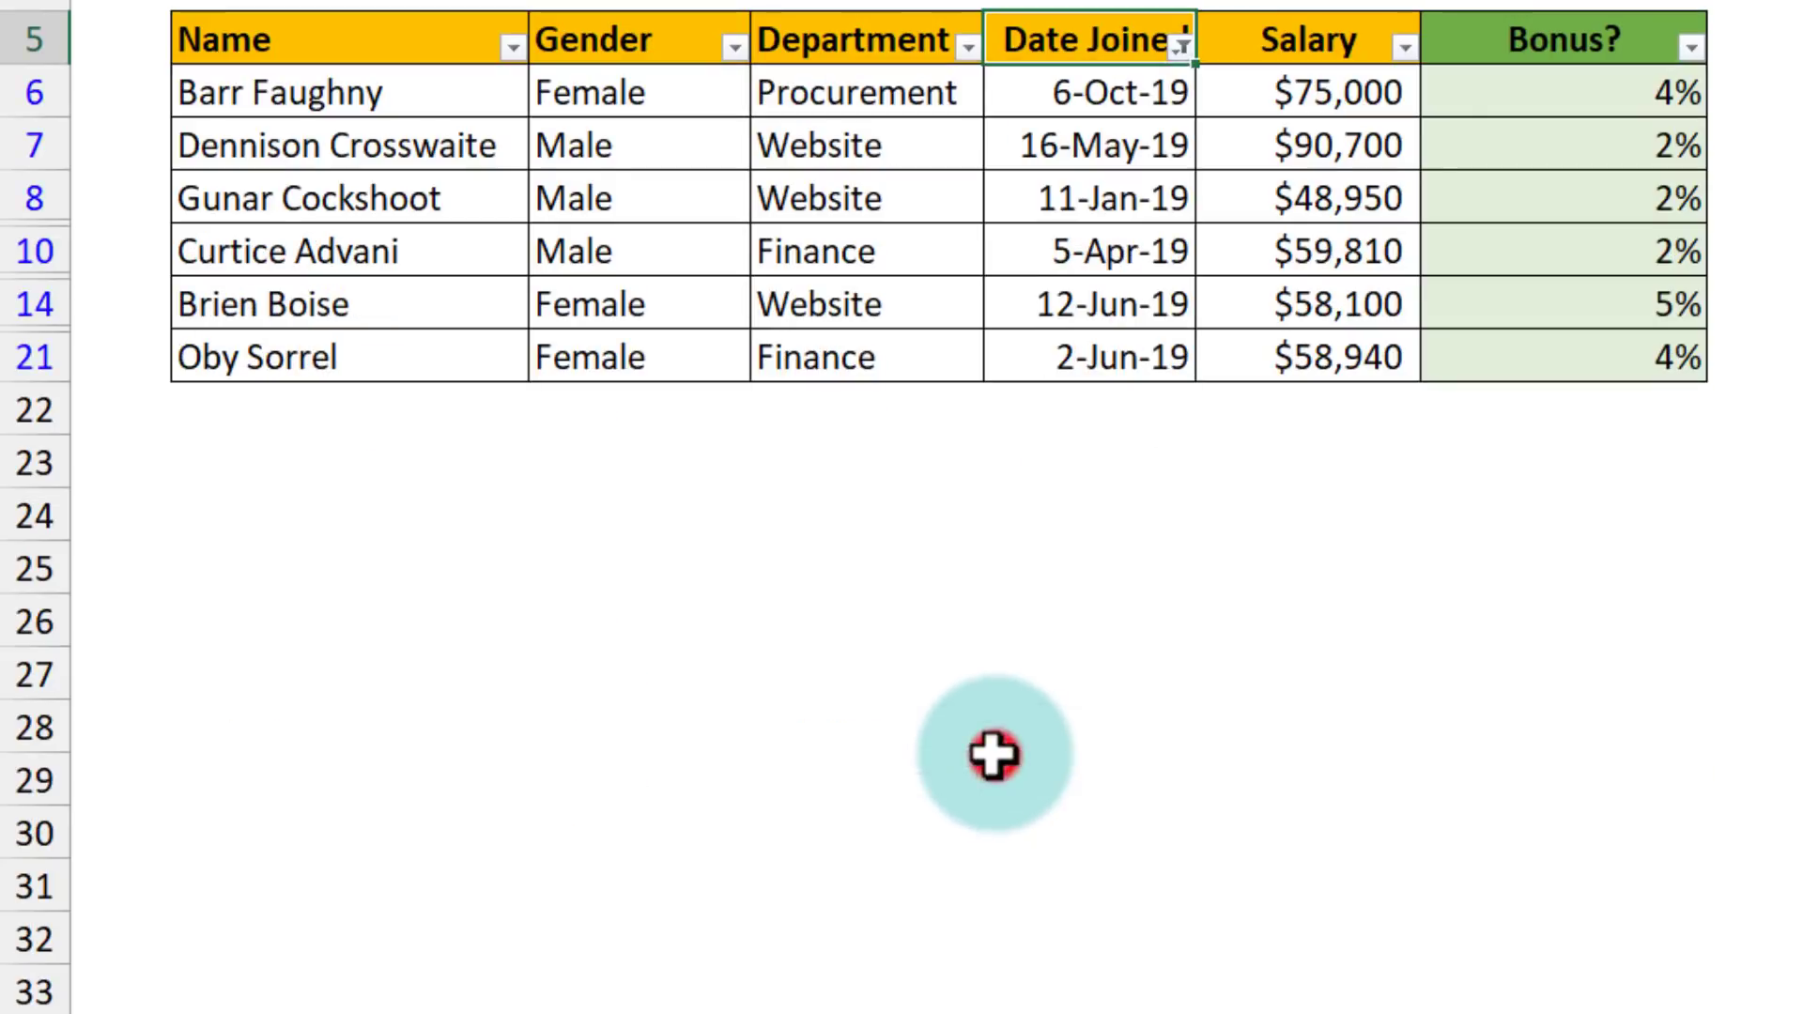
# - Check the Salary values of the filtered 2019 joiners against the 100k bonus threshold
pyautogui.moveTo(1268, 84); pyautogui.dragTo(1324, 359)
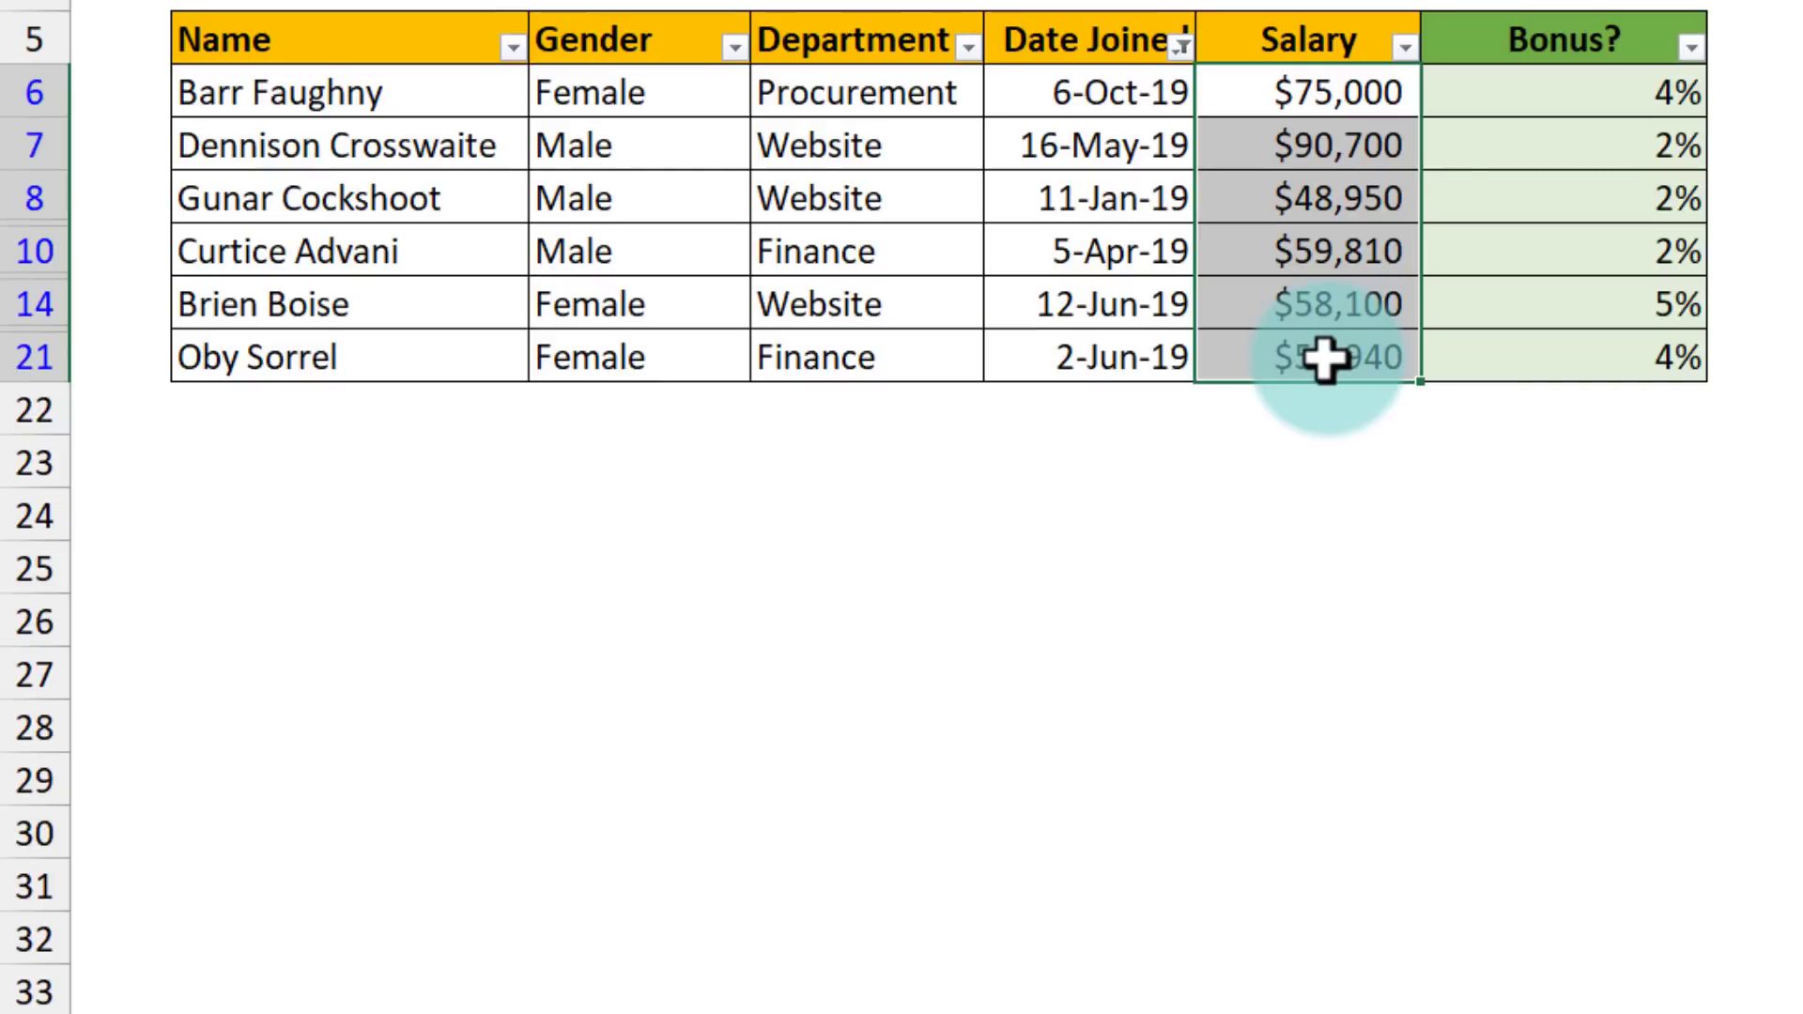
pyautogui.click(1180, 45)
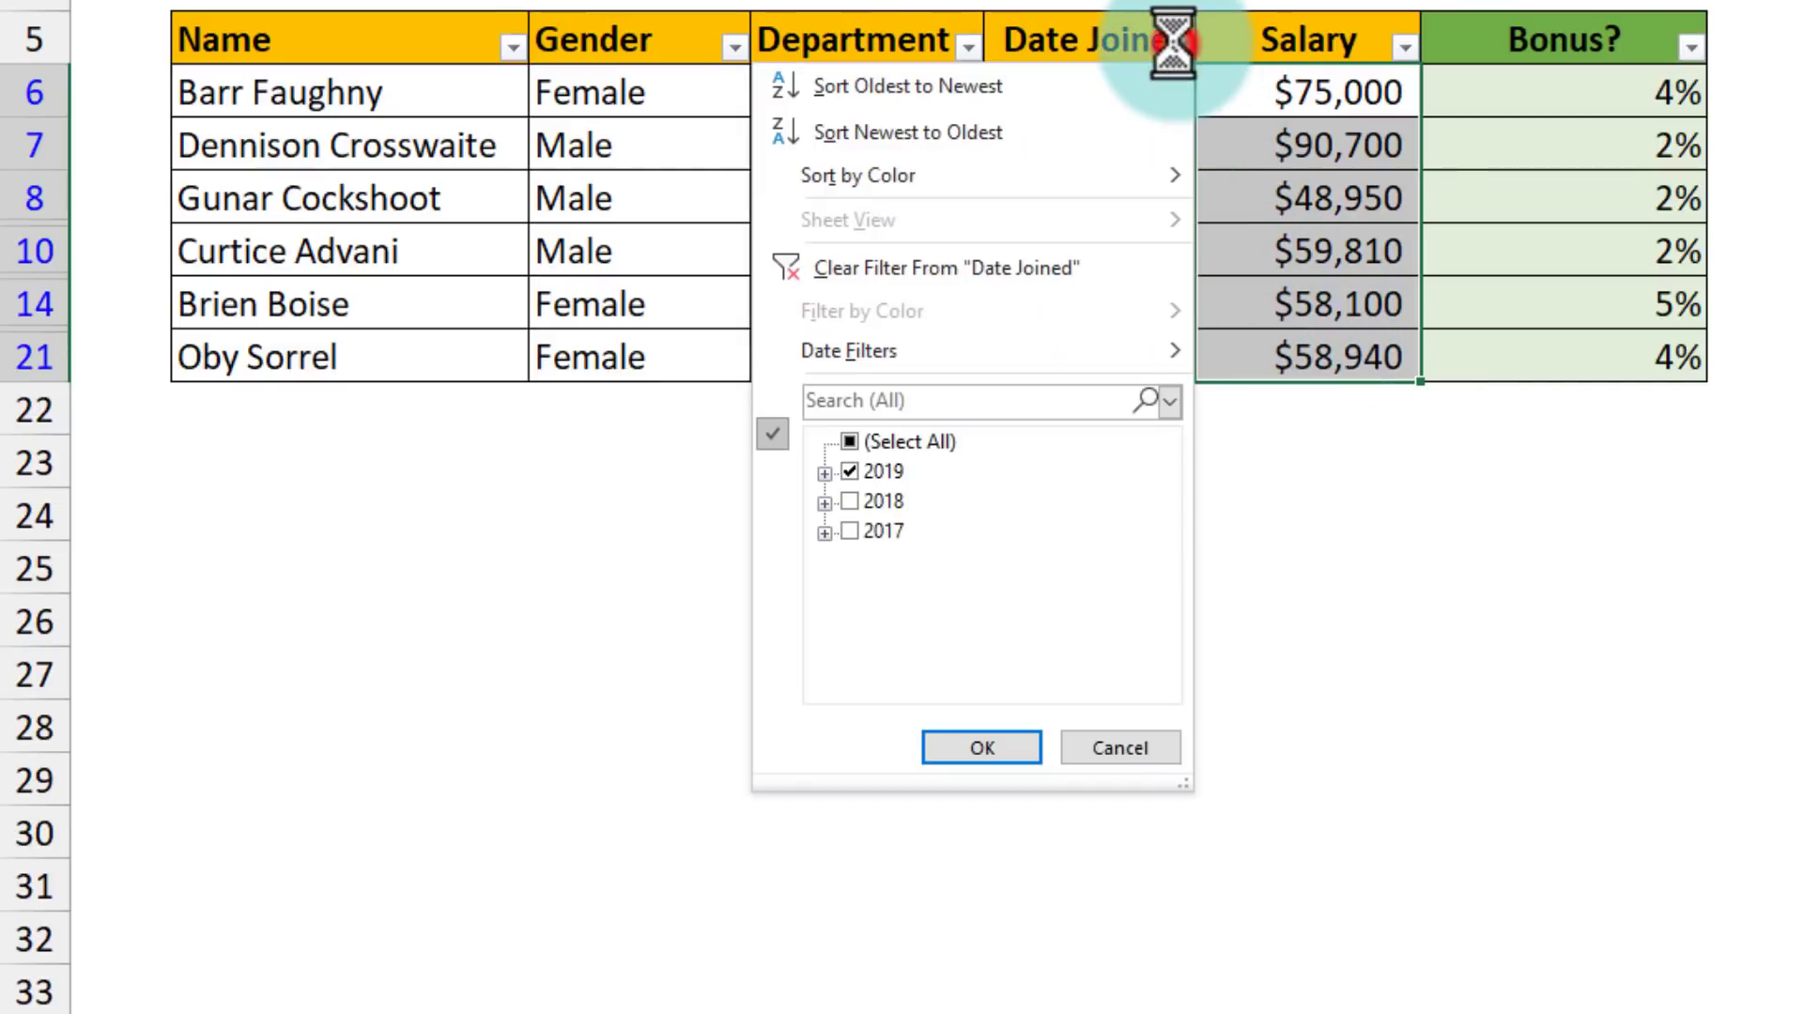
pyautogui.click(1699, 381)
pyautogui.click(650, 251)
# - Test the all-others bonus rule by setting the male Finance employee's salary in row 10 to 150000, and undo that change
pyautogui.click(1099, 355)
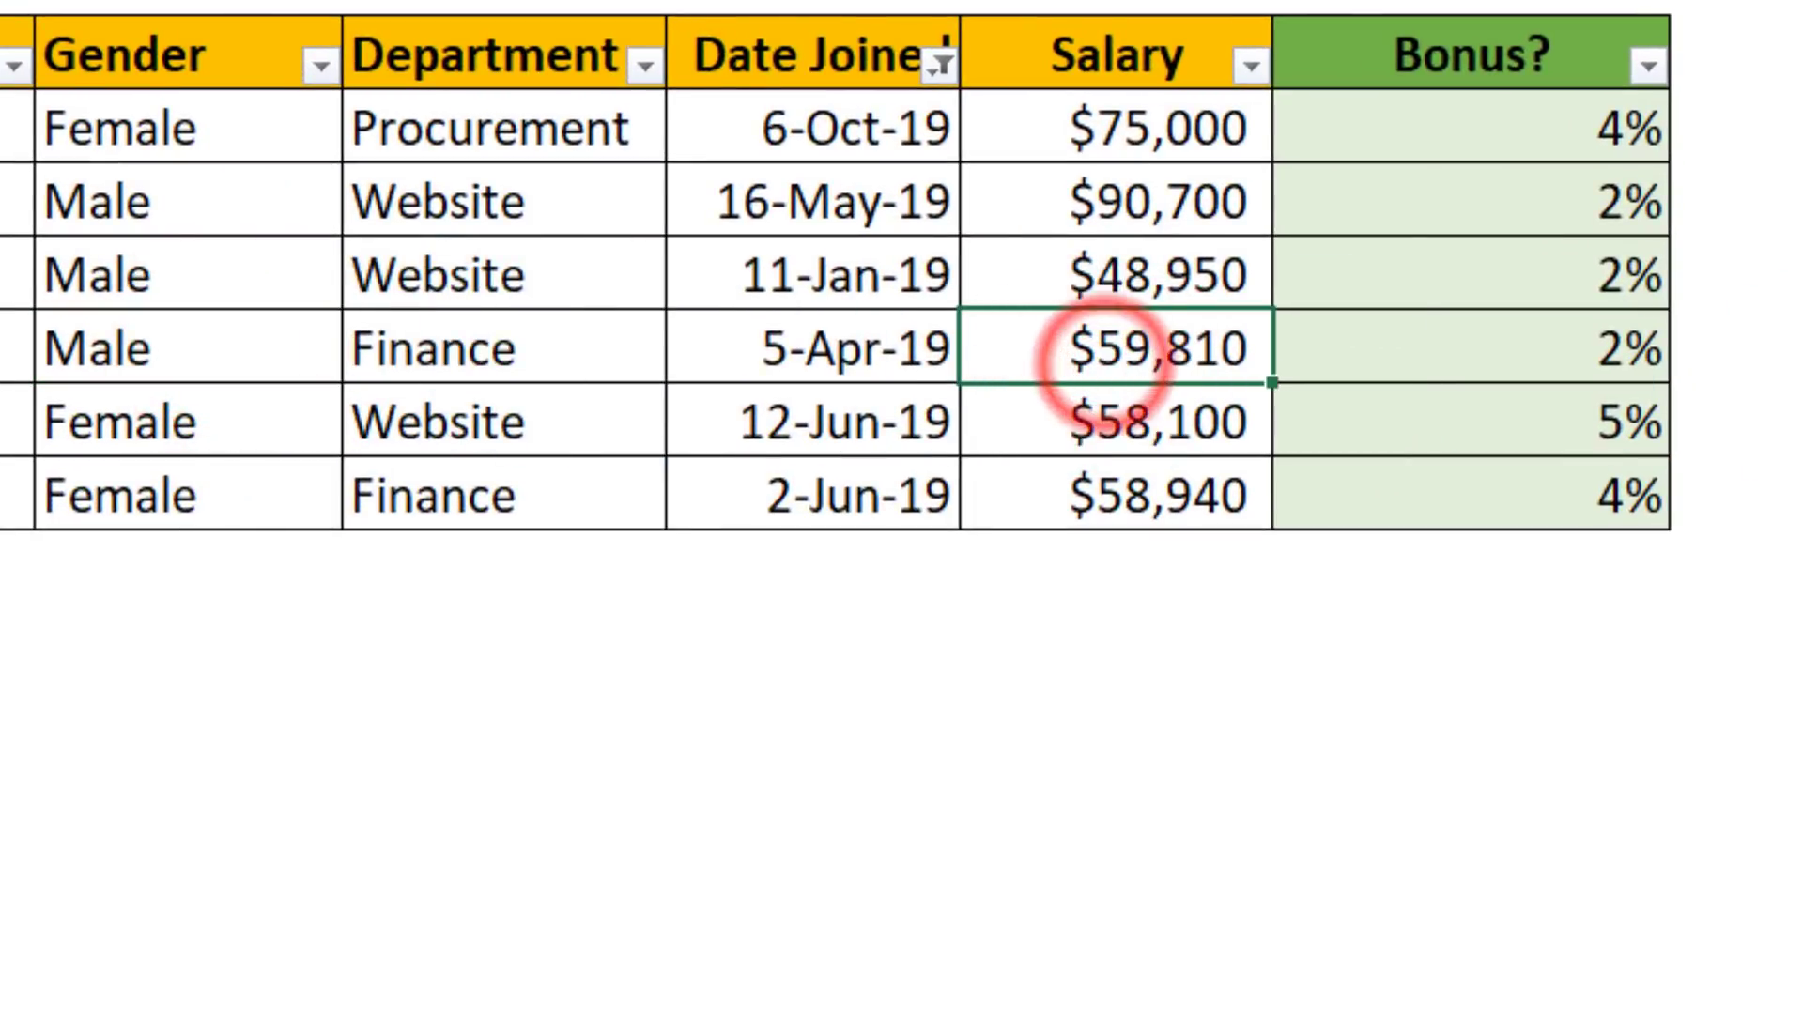
pyautogui.write('150000')
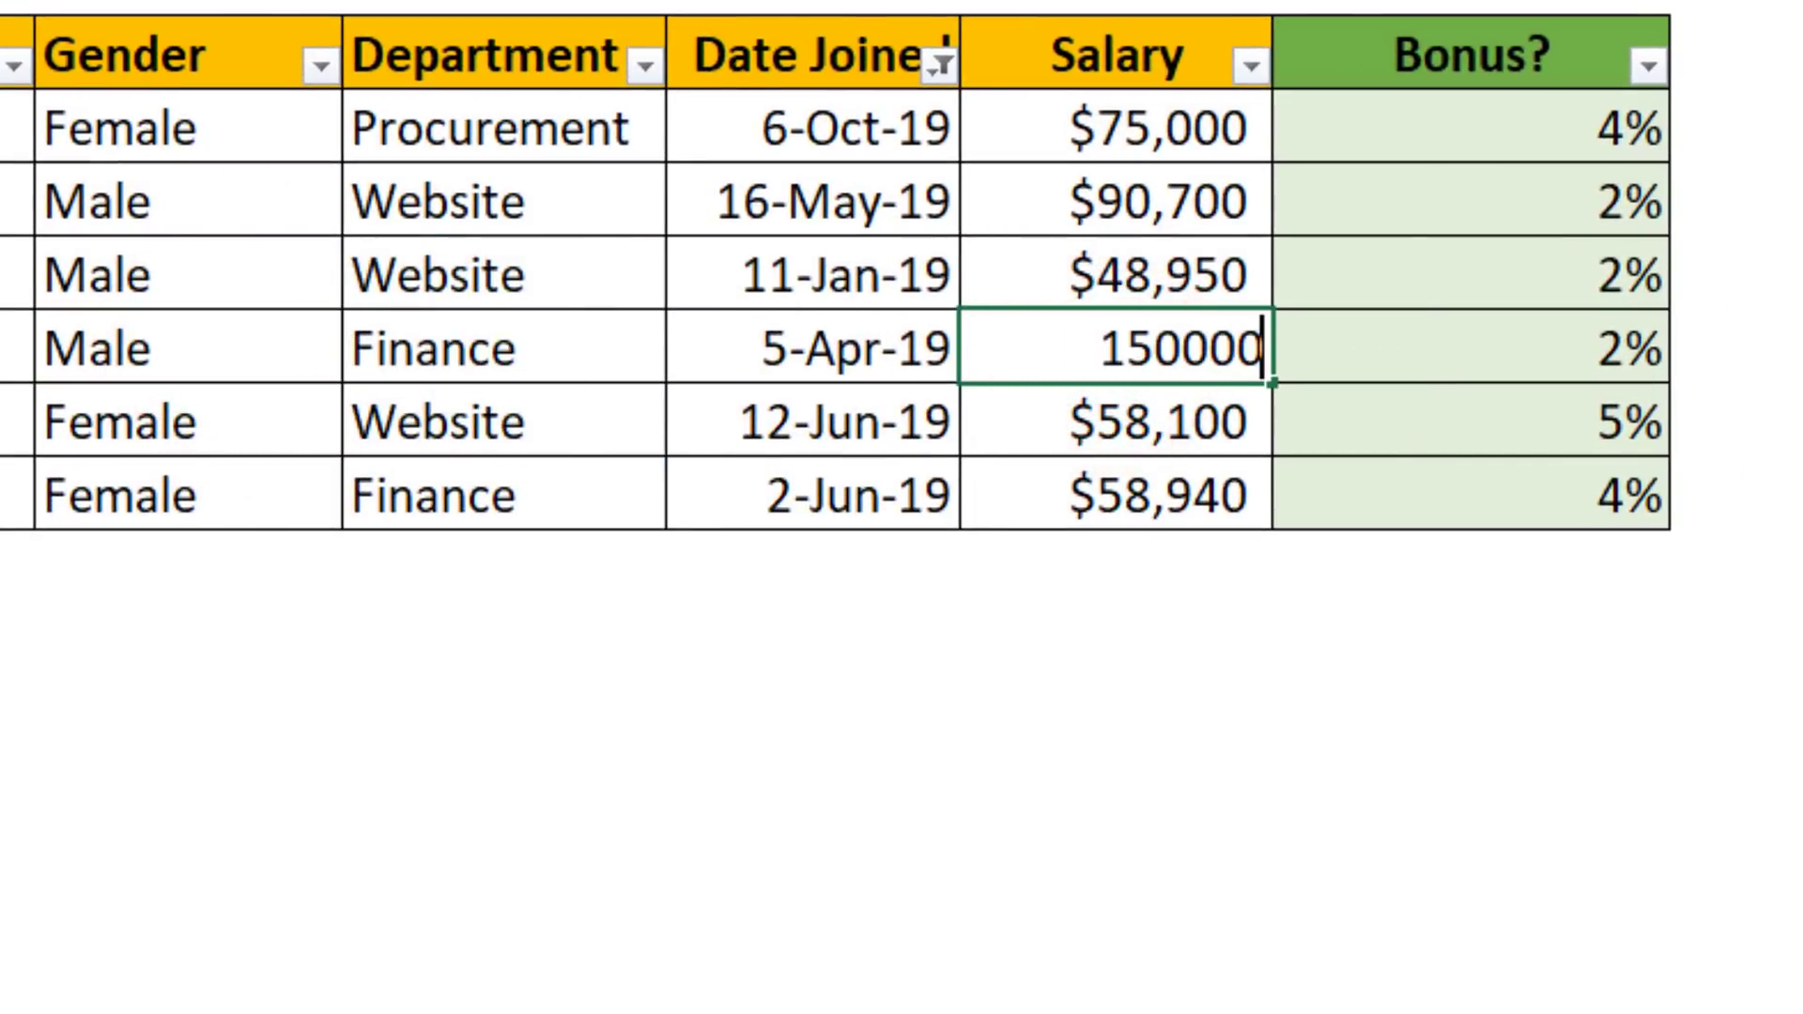
pyautogui.press('Tab')
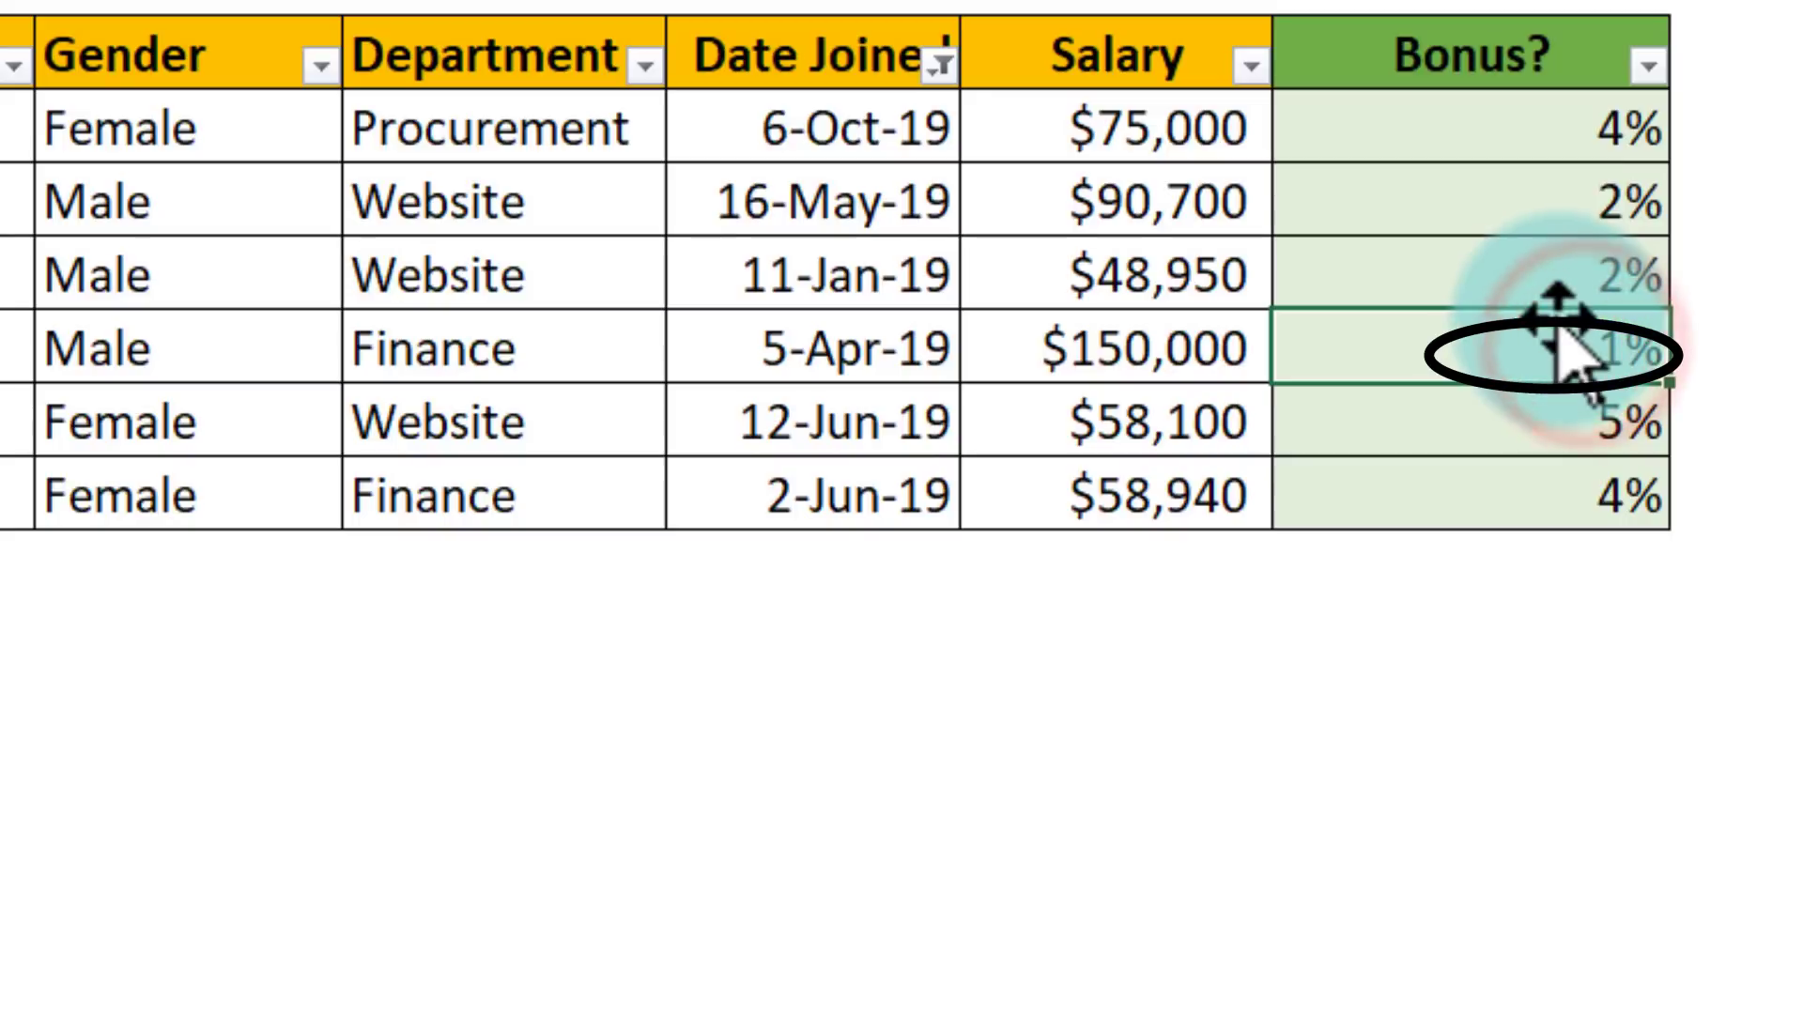
pyautogui.hotkey('ctrl', 'z')
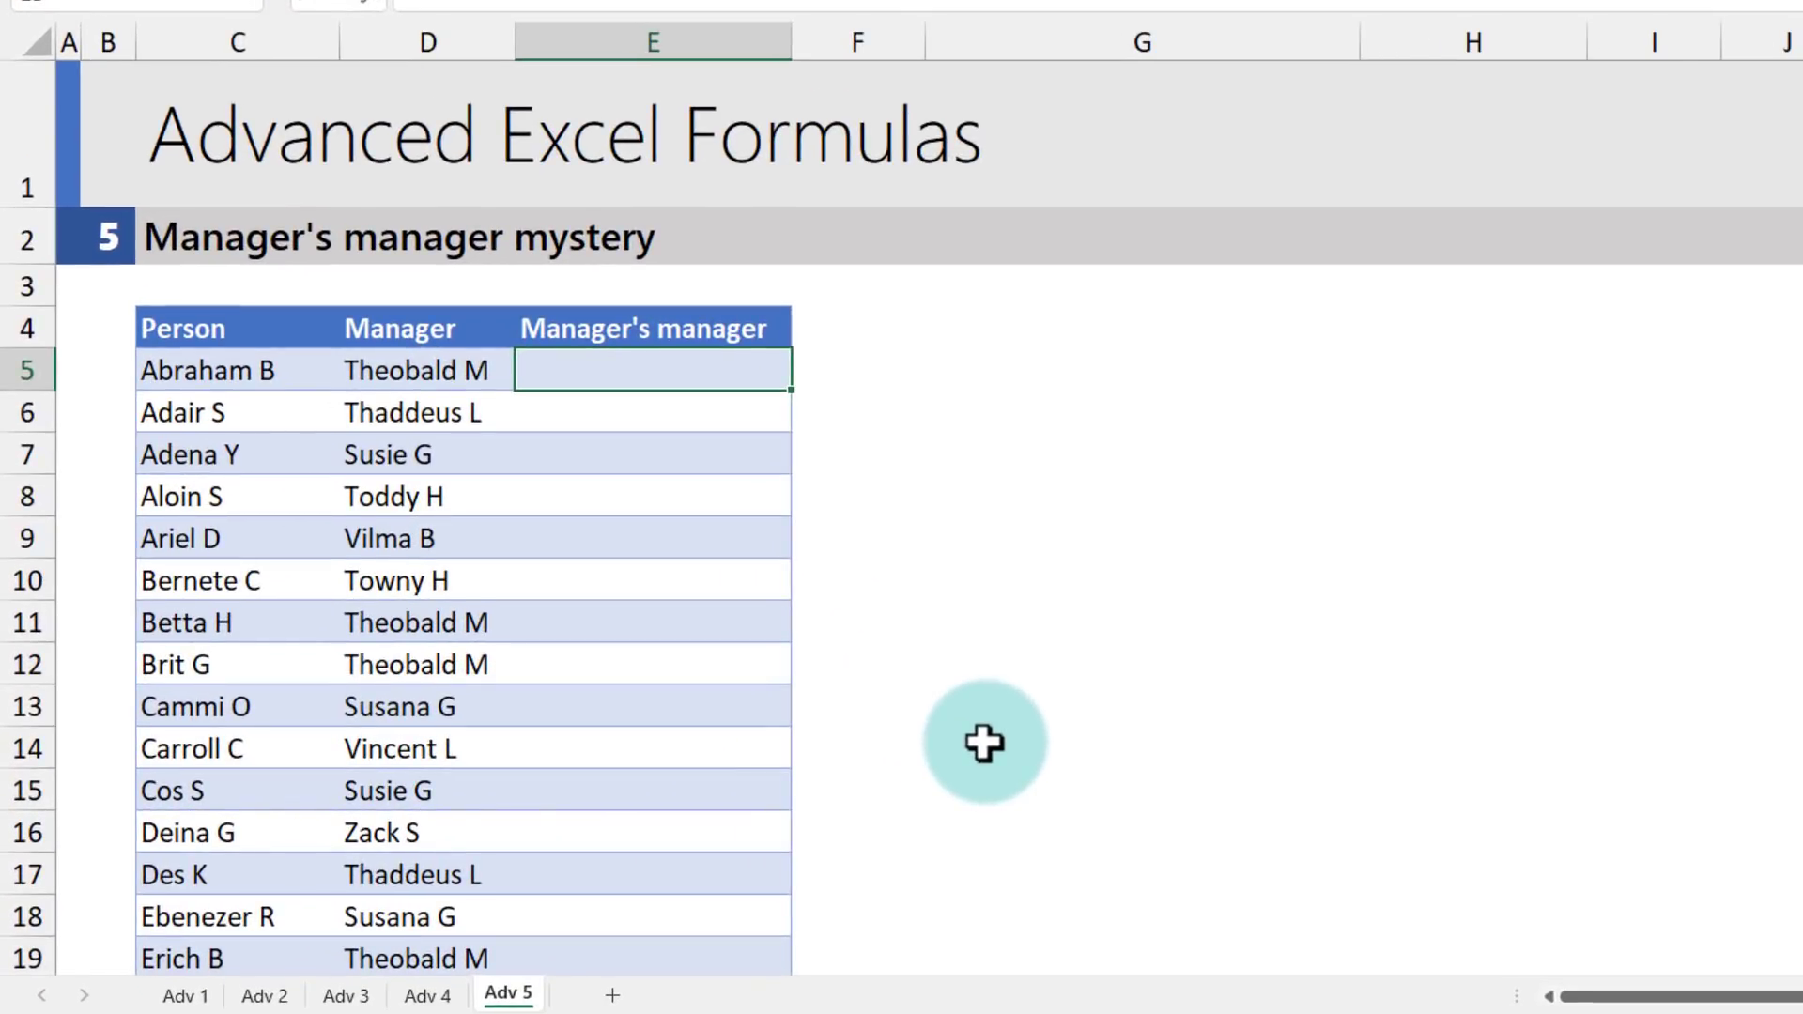
# - Look over the Person and Manager columns on the Adv 5 sheet and identify the manager of the first person, row 5
pyautogui.scroll(-1, 983, 743)
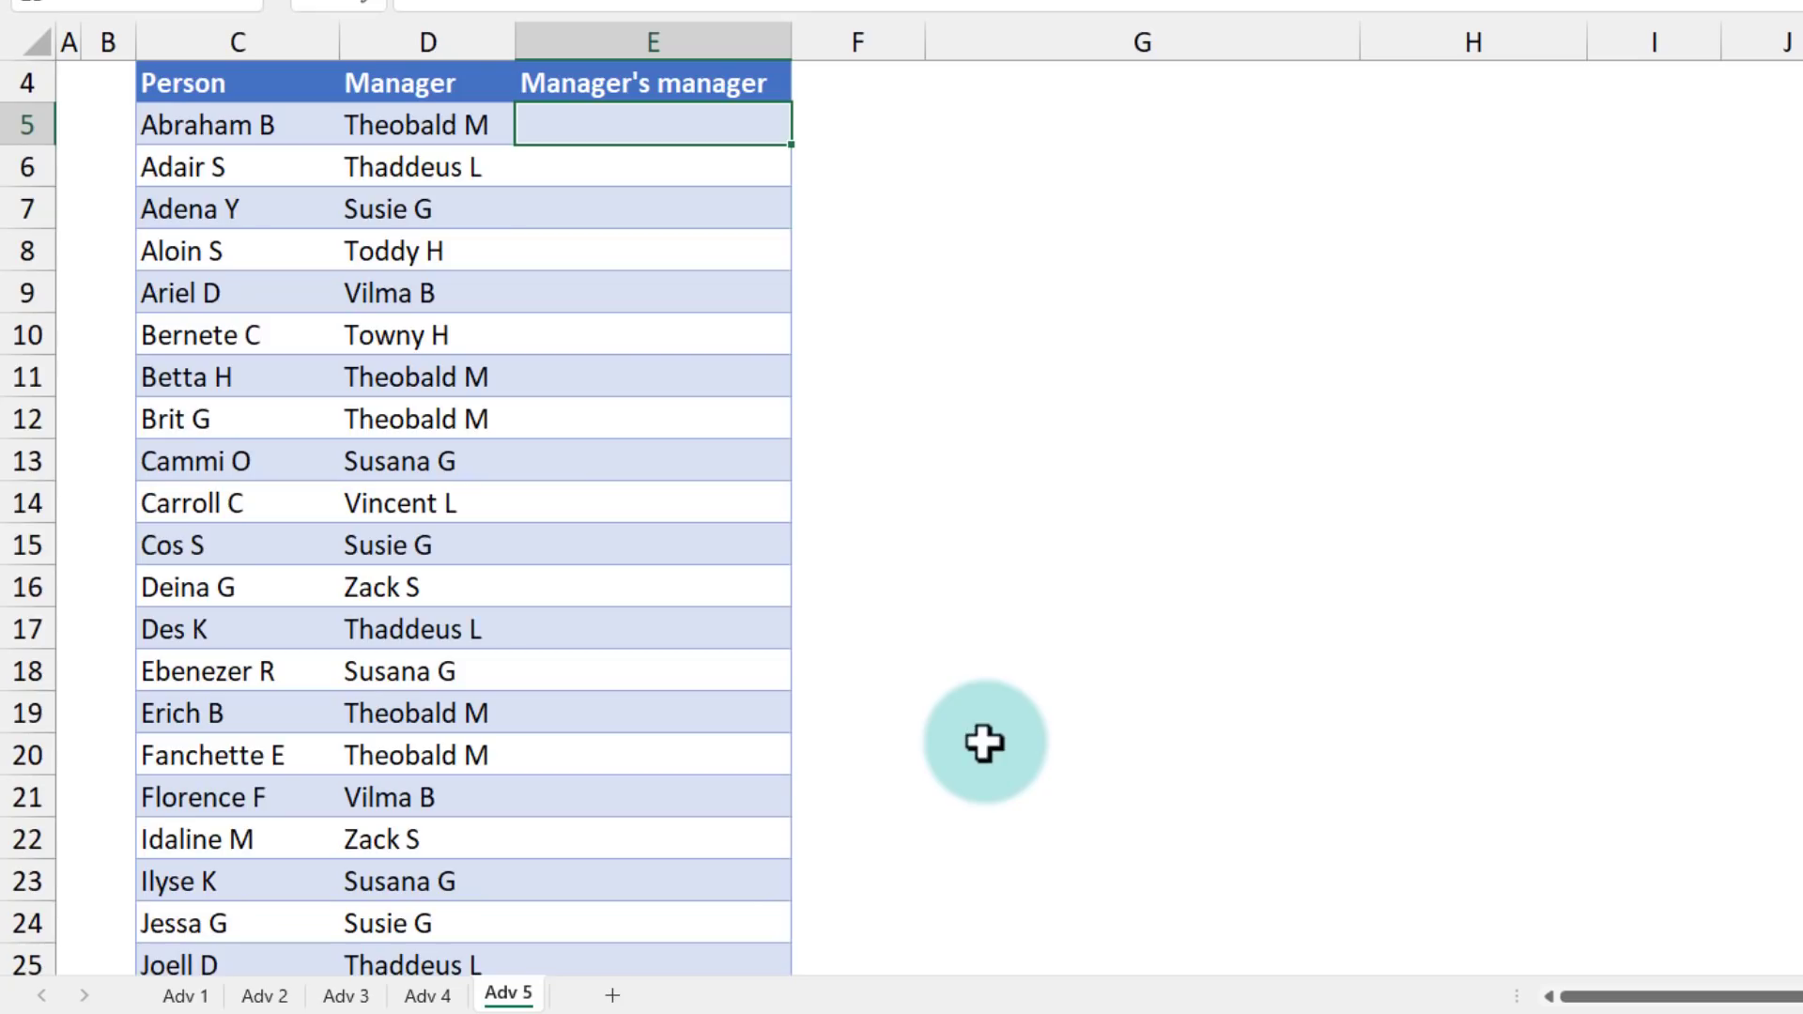
pyautogui.moveTo(172, 122); pyautogui.dragTo(193, 376)
pyautogui.click(404, 131)
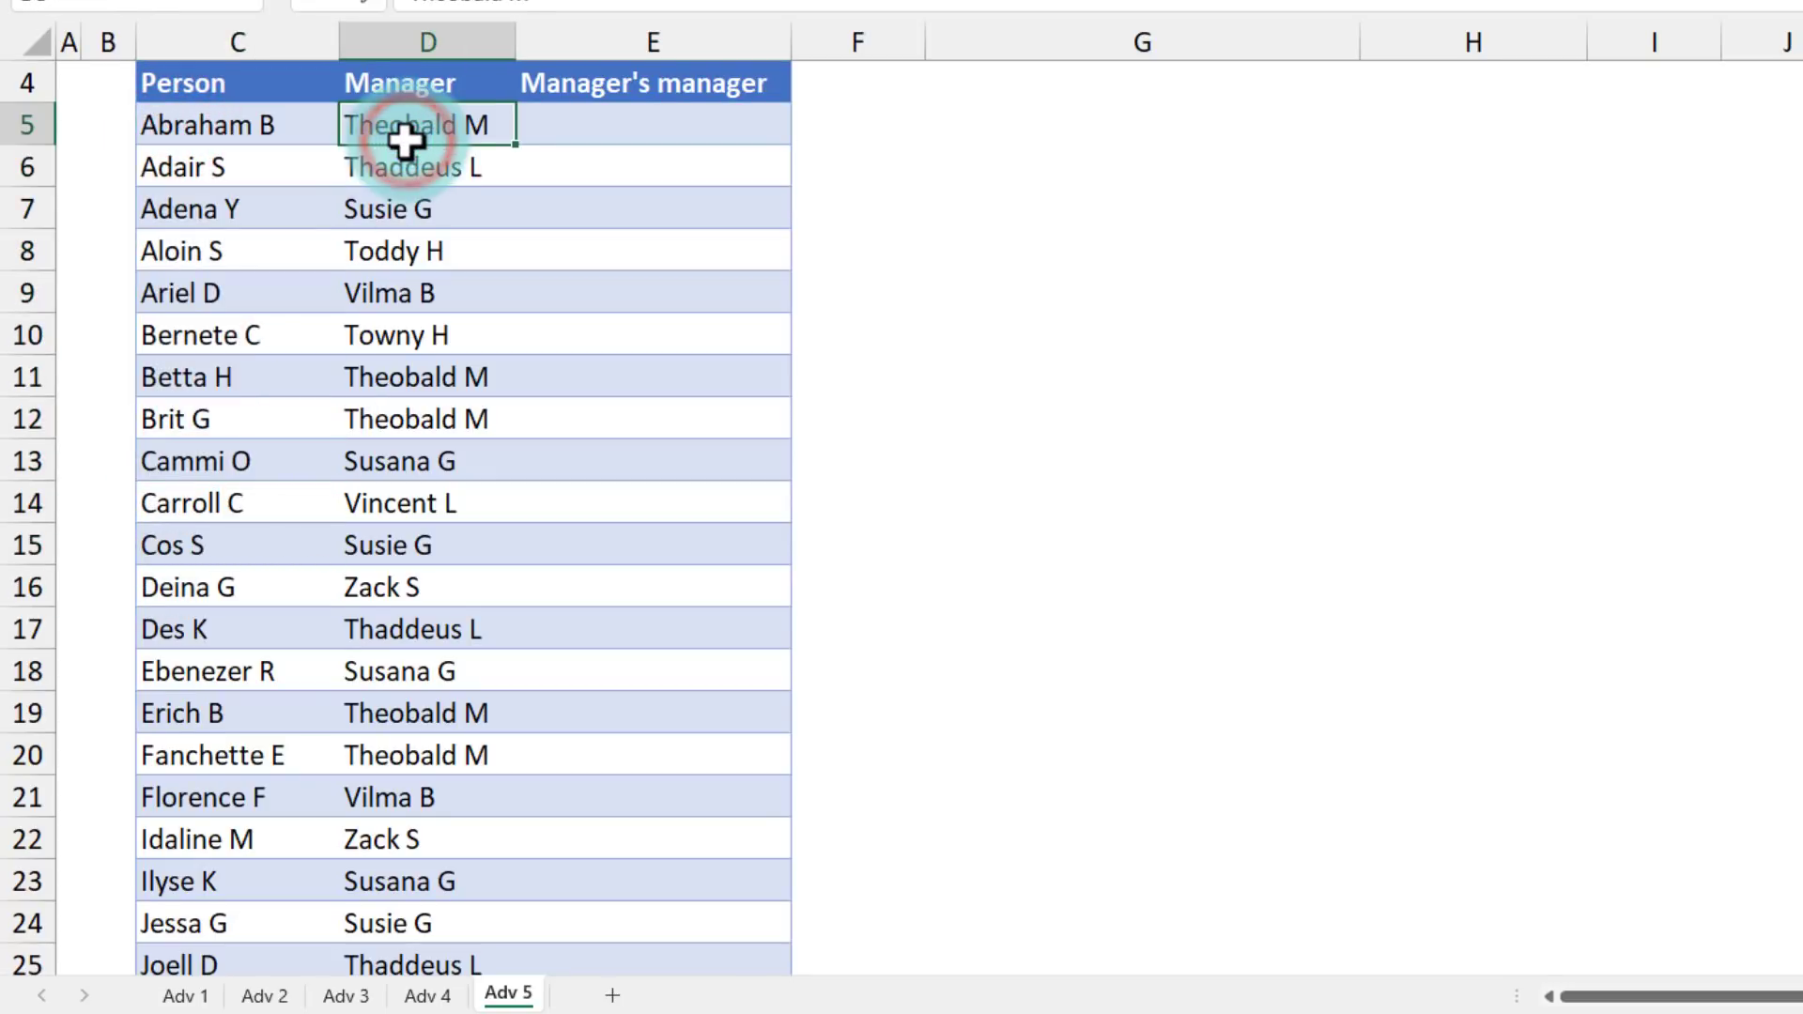
pyautogui.click(182, 126)
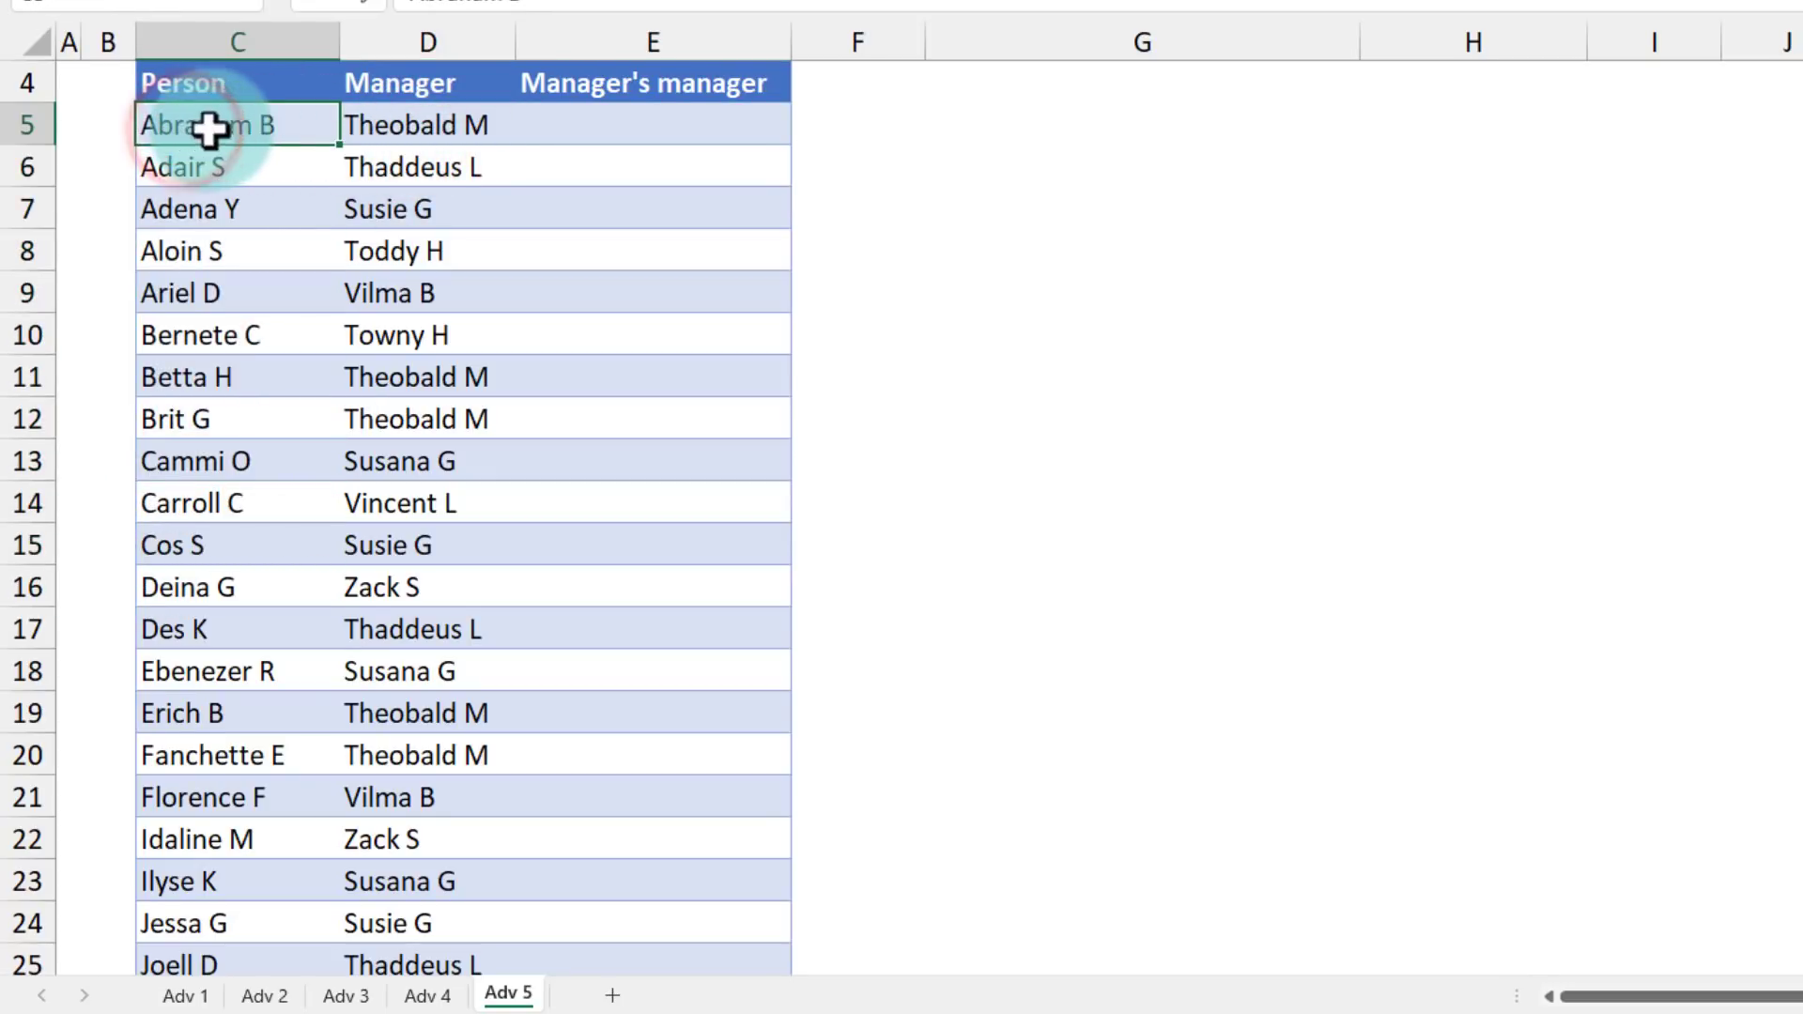
pyautogui.click(425, 125)
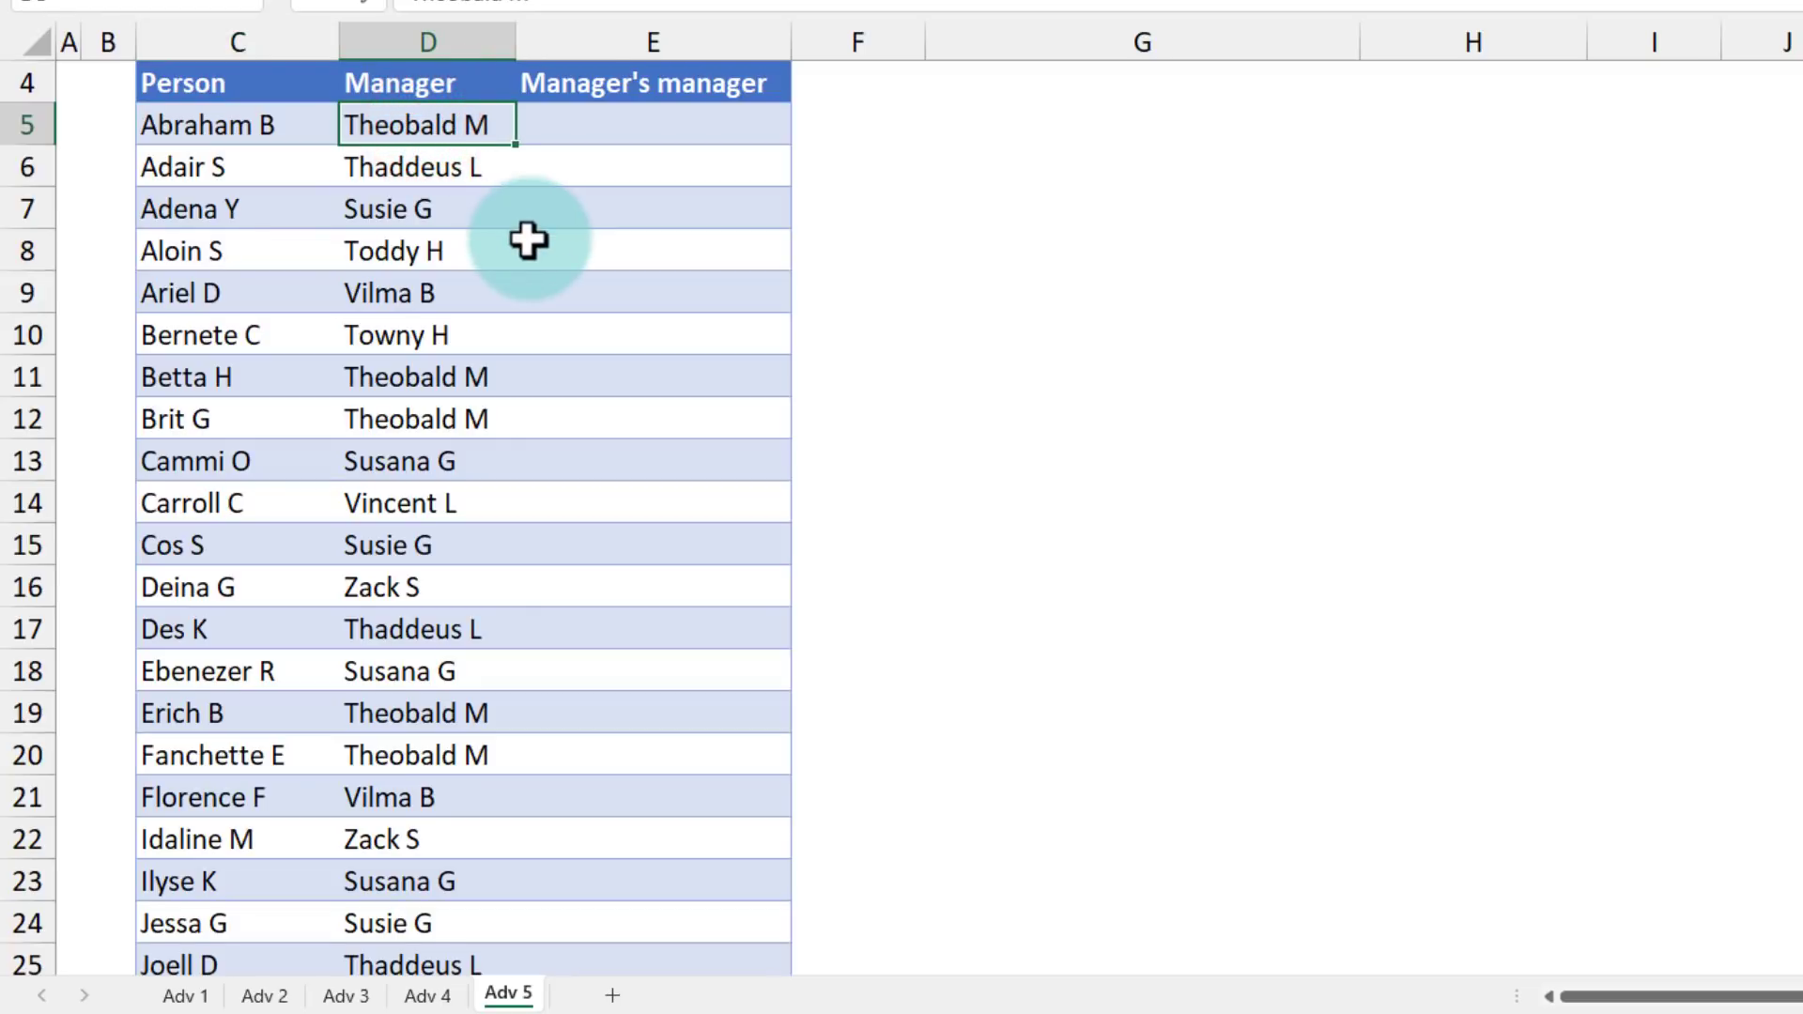
# - Trace the reporting chain by finding that manager in the Person column with their own manager, and repeat for the next level up
pyautogui.scroll(-6, 257, 419)
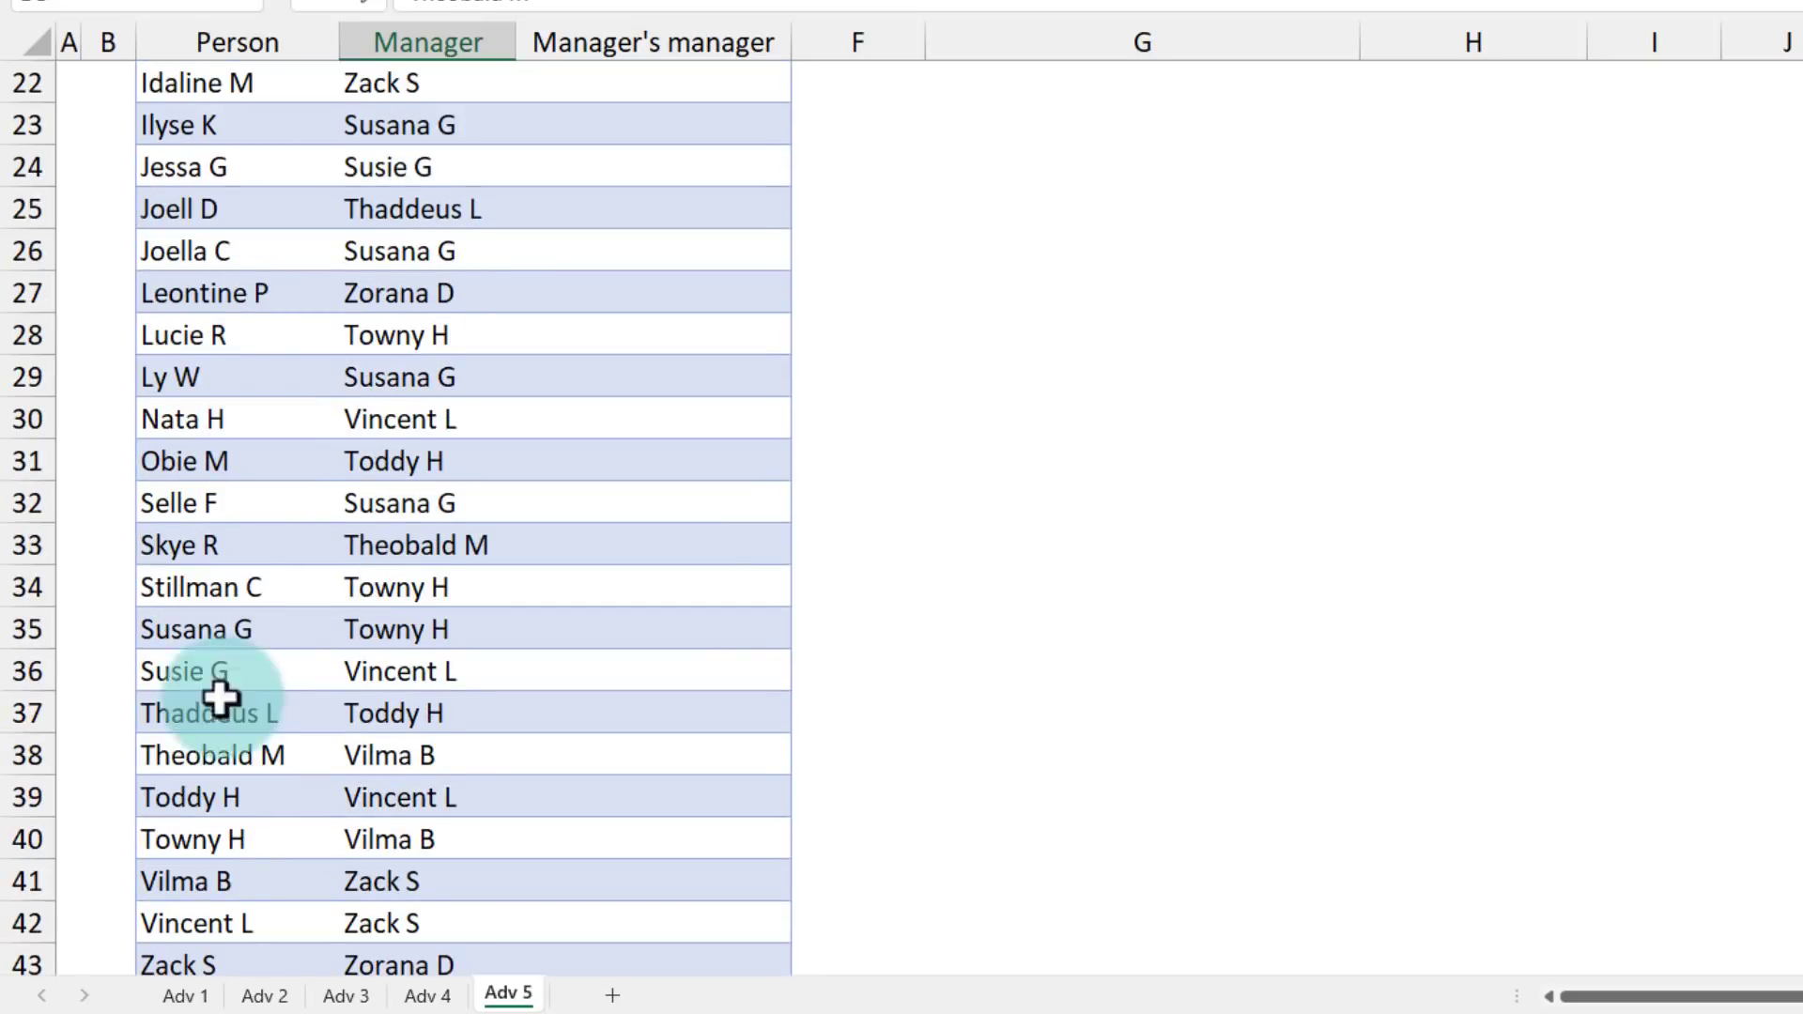
pyautogui.click(213, 756)
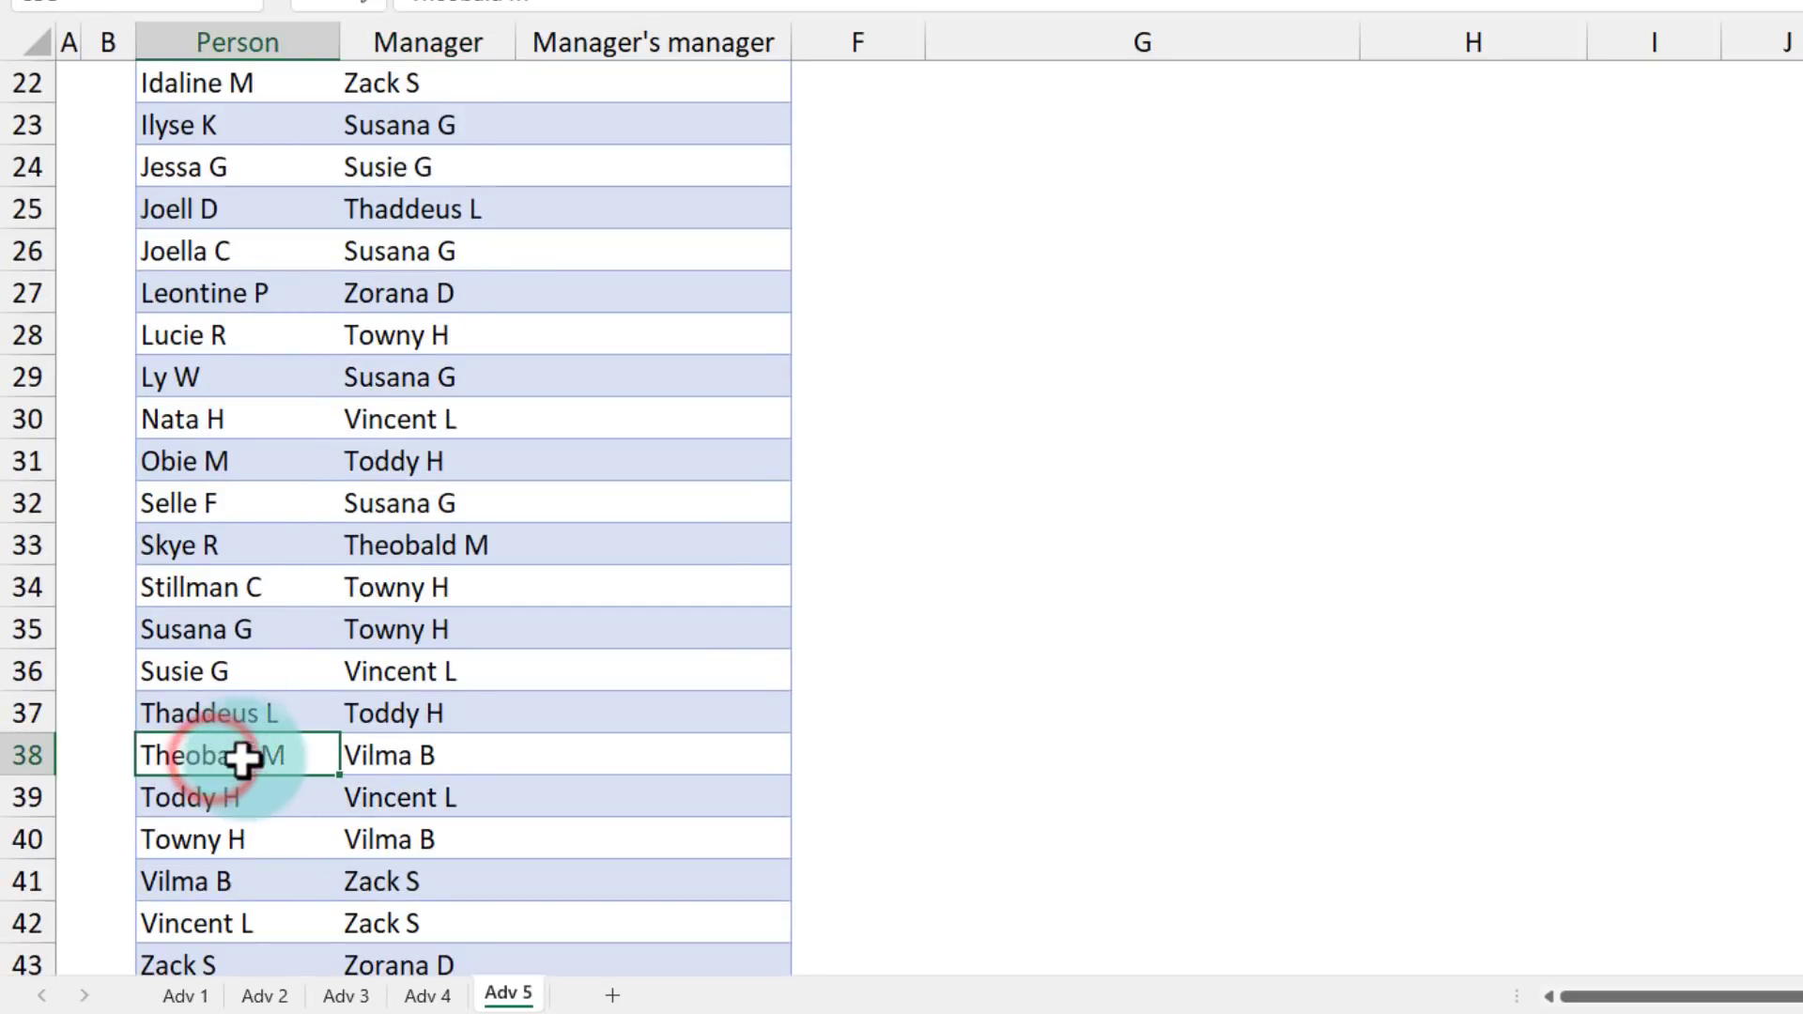
pyautogui.click(404, 756)
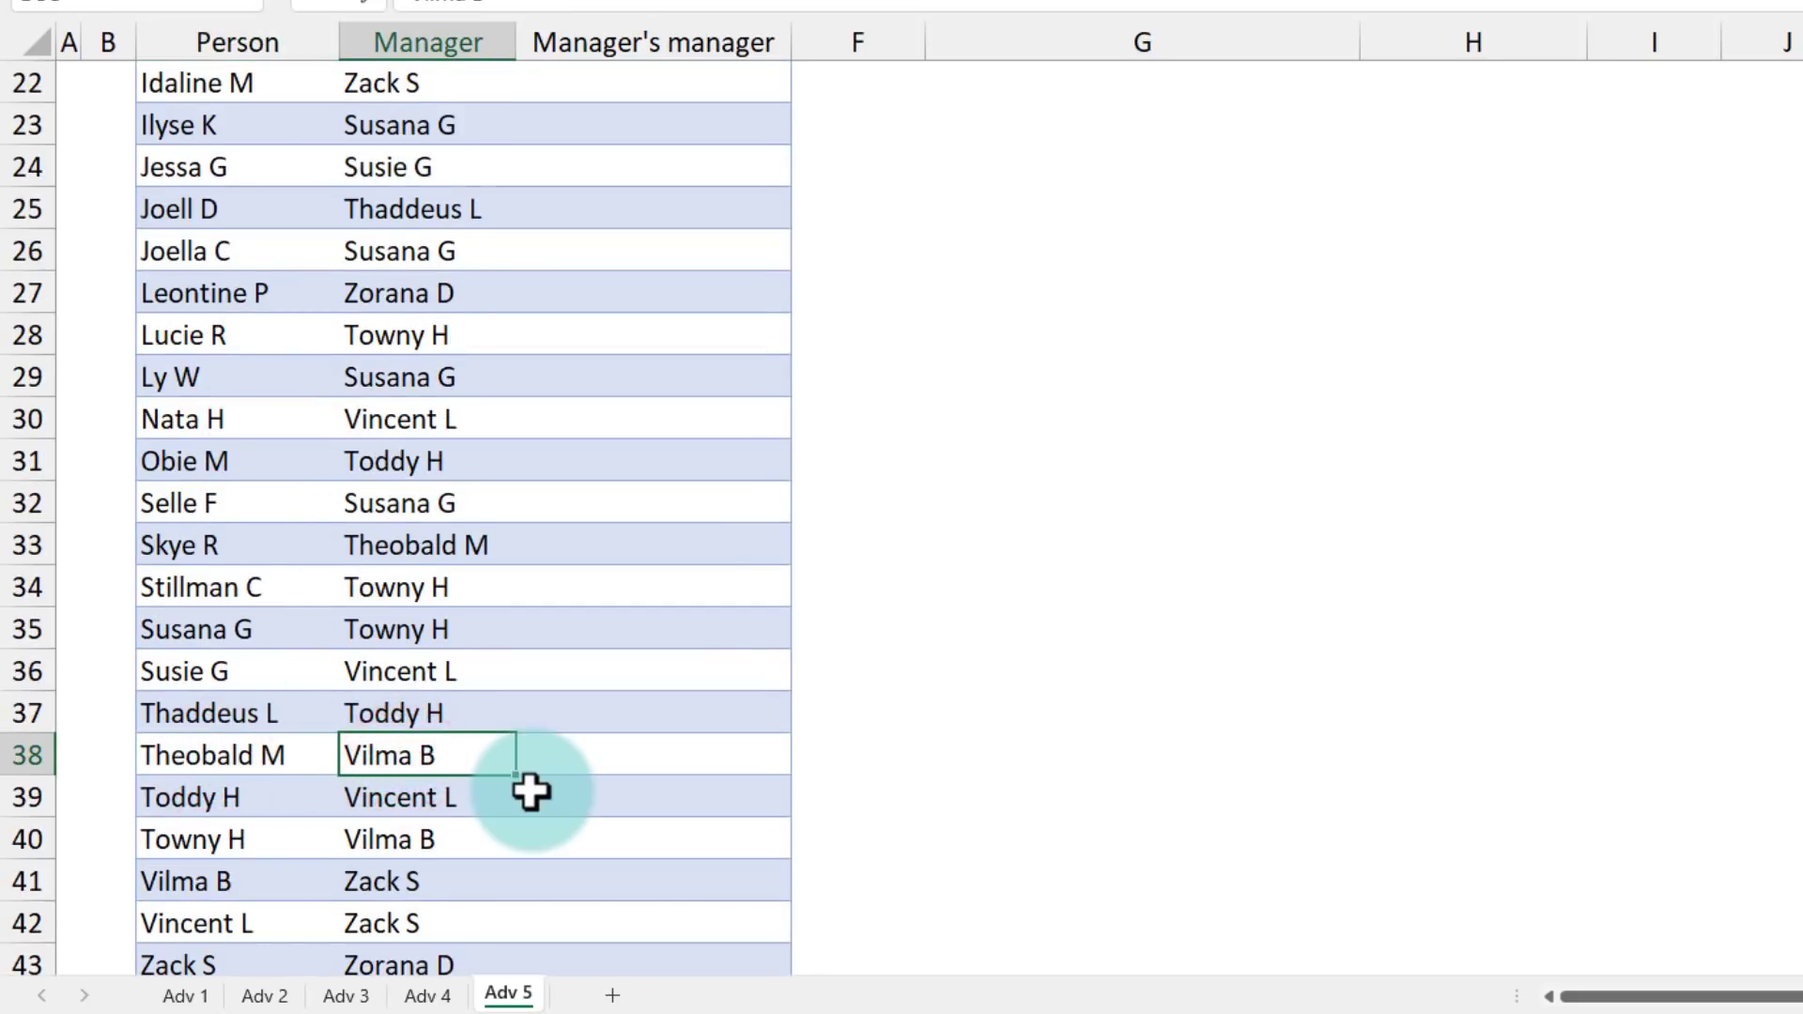
pyautogui.scroll(-3, 532, 794)
pyautogui.click(219, 508)
pyautogui.click(418, 502)
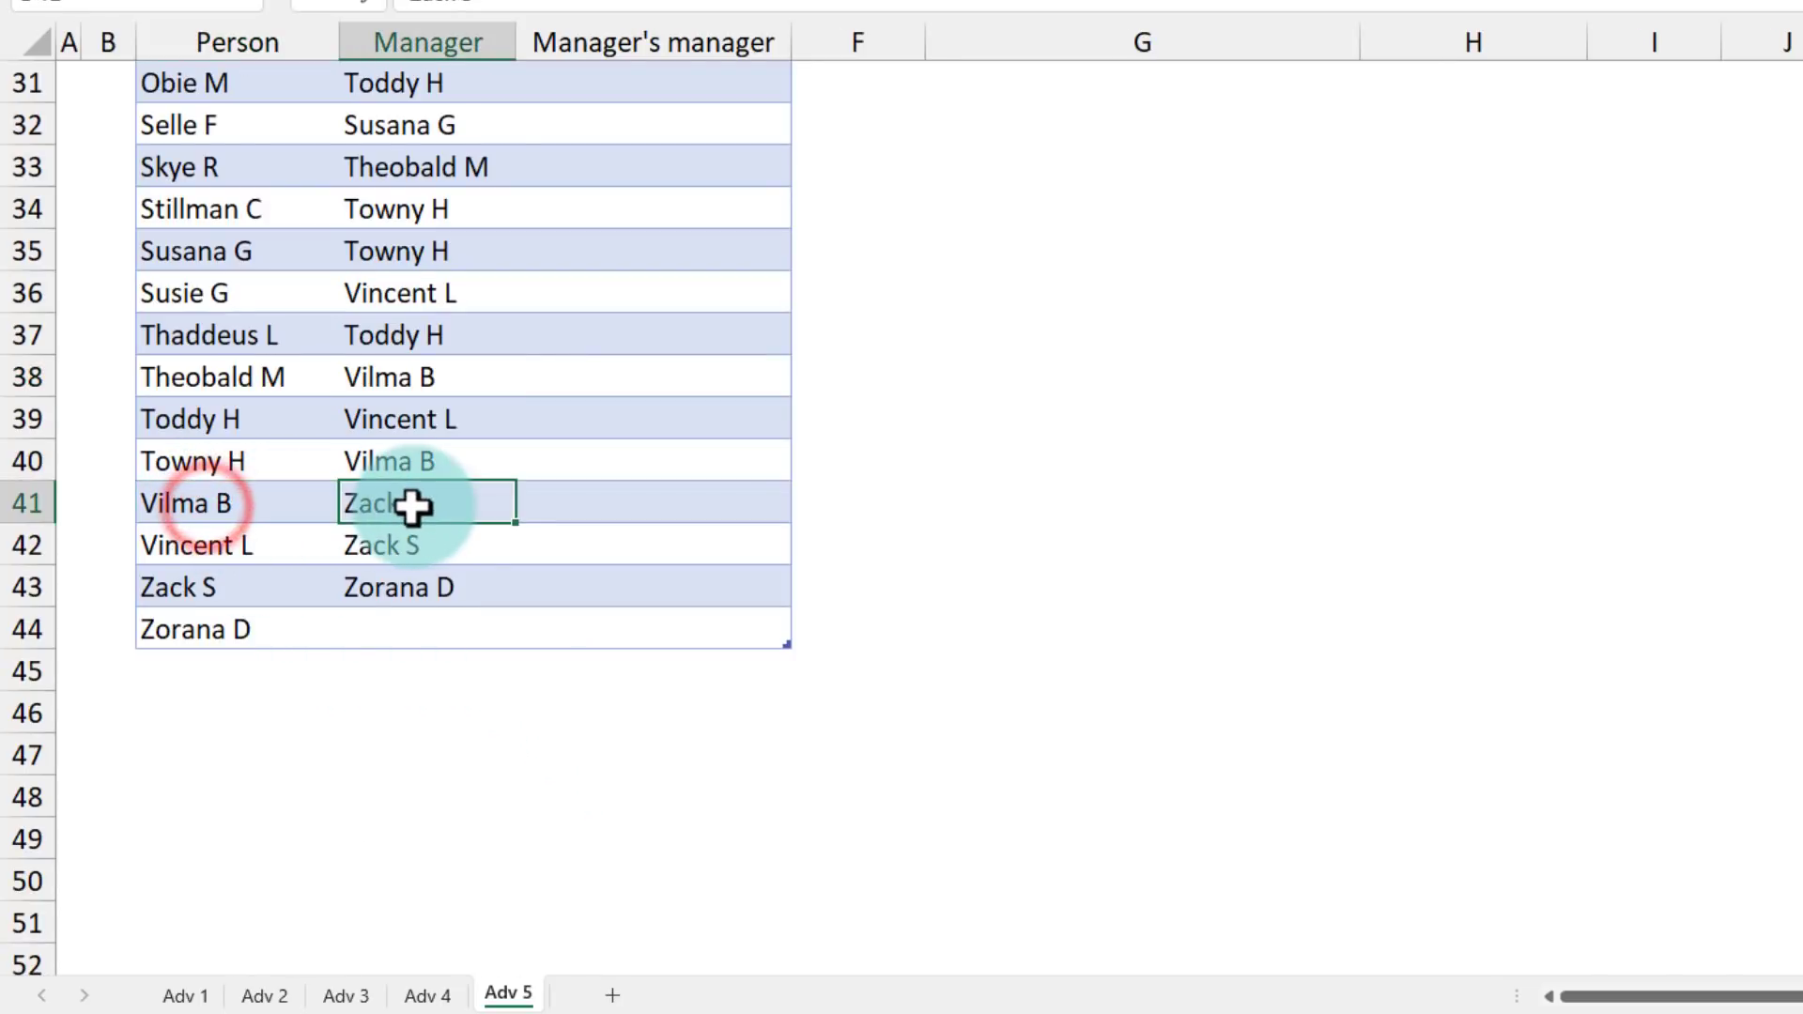
# - Follow the reporting chain through rows 43 and 44 to the person at the head of the hierarchy
pyautogui.click(188, 588)
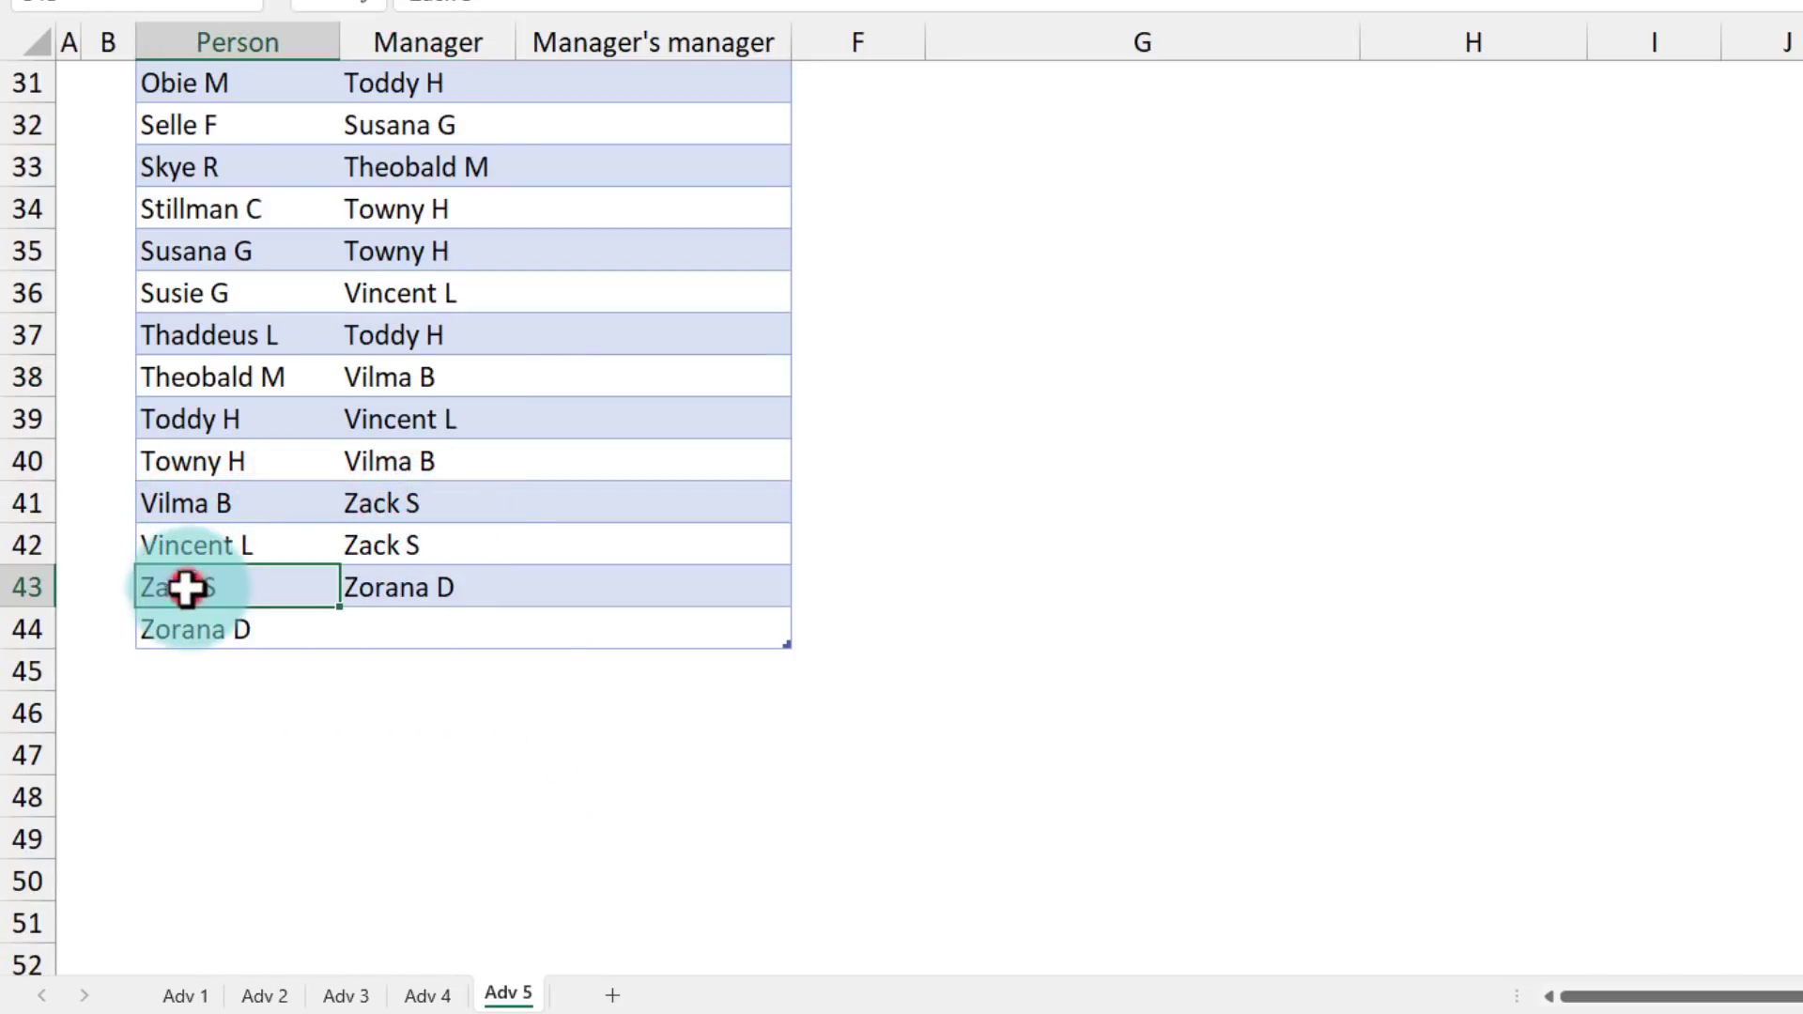
pyautogui.click(415, 590)
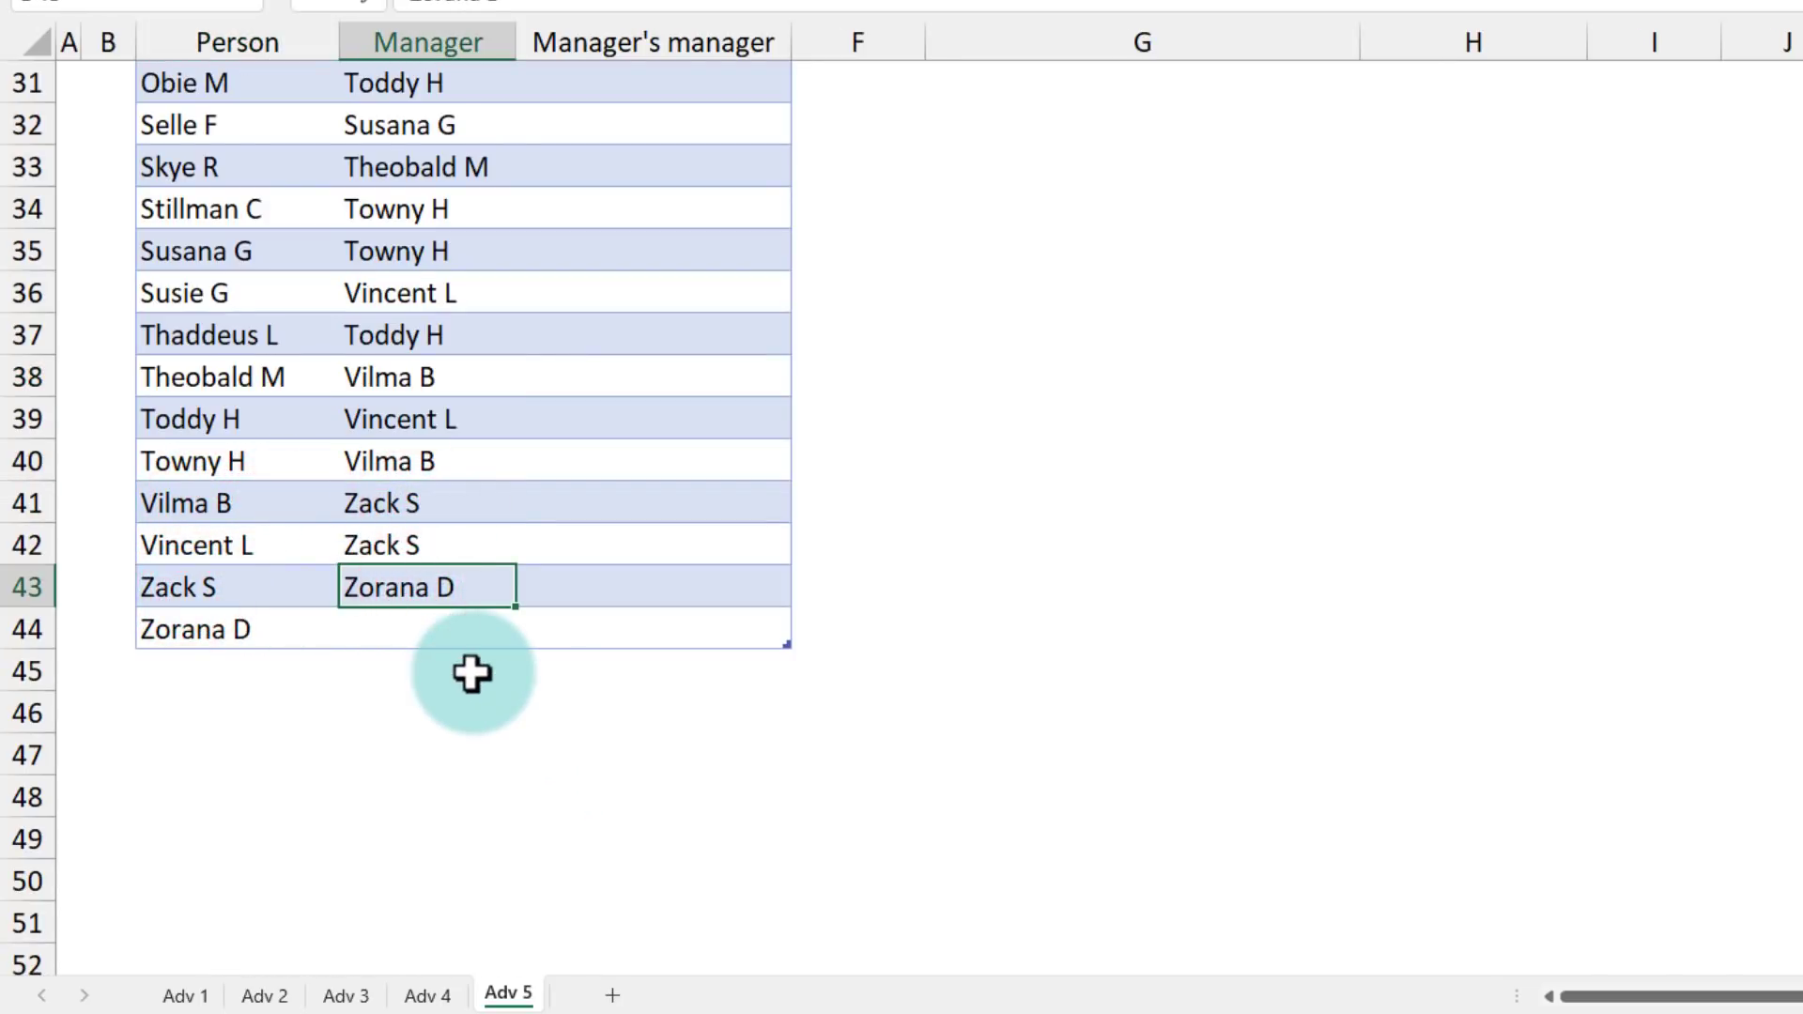
pyautogui.click(227, 659)
pyautogui.click(228, 639)
pyautogui.click(415, 631)
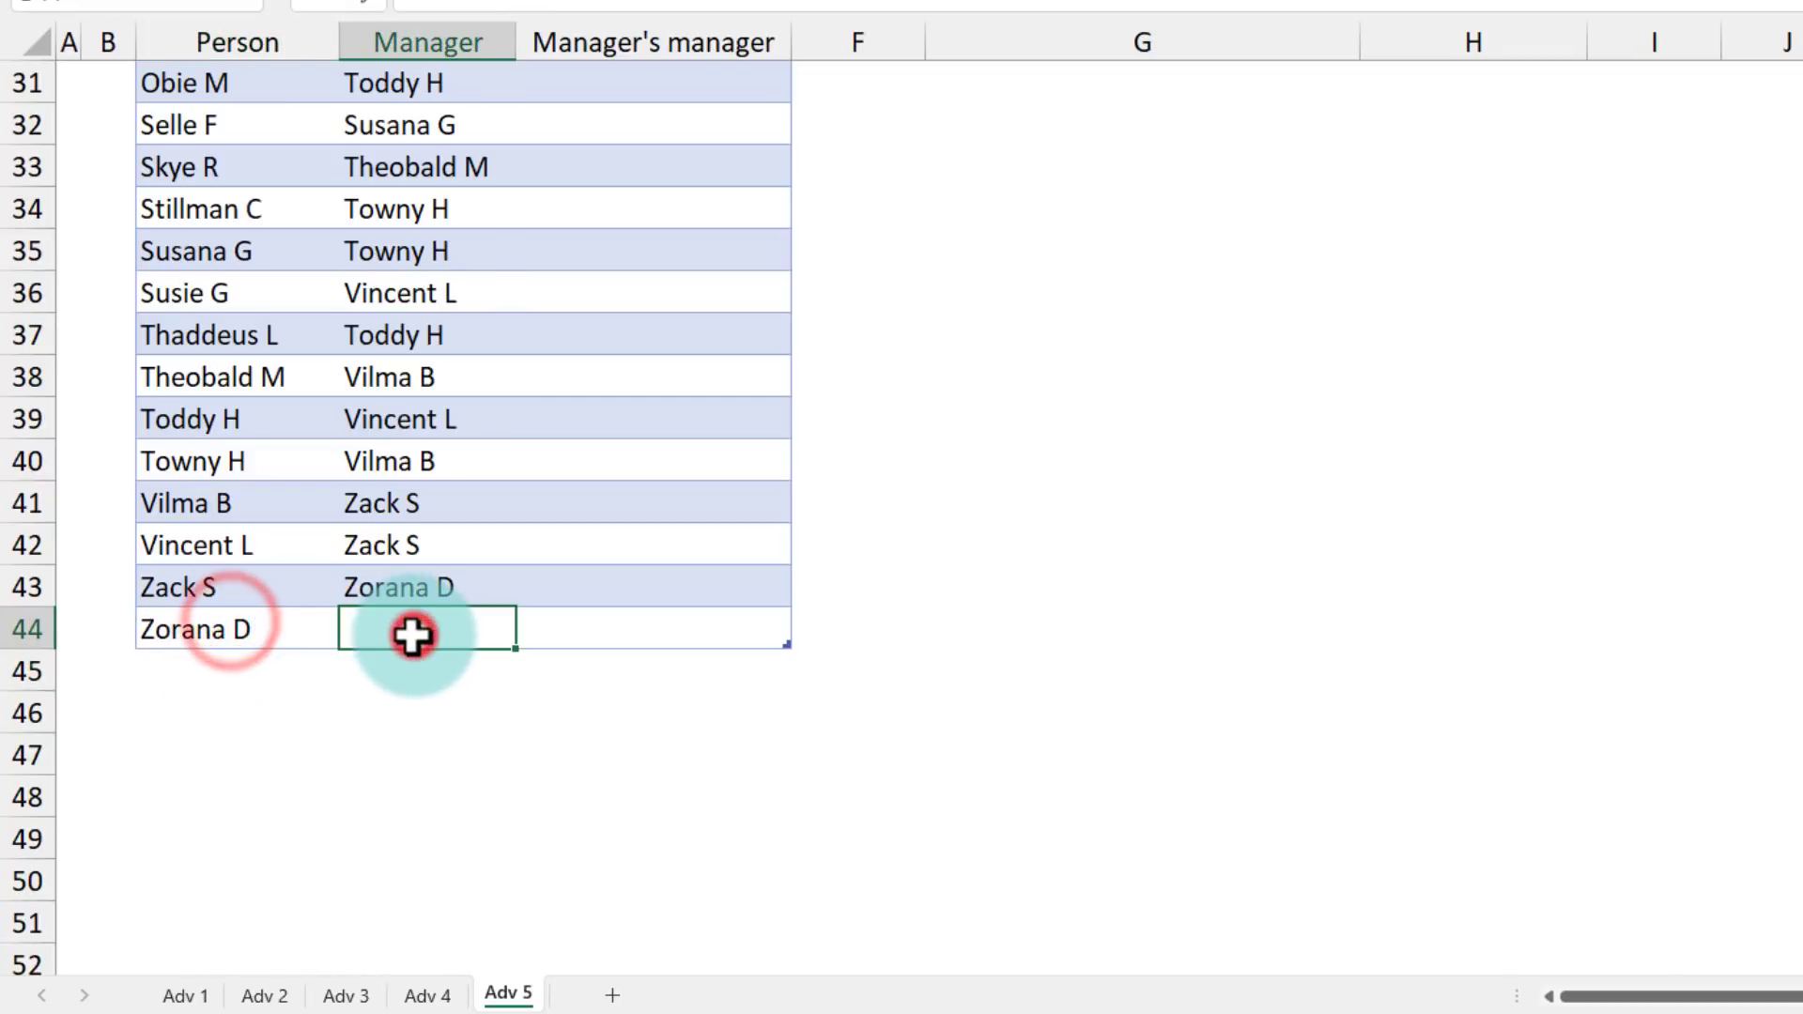
# - Work out the row 5 person's manager's manager by finding their manager in the Person column and reading that row's Manager value
pyautogui.scroll(10, 413, 635)
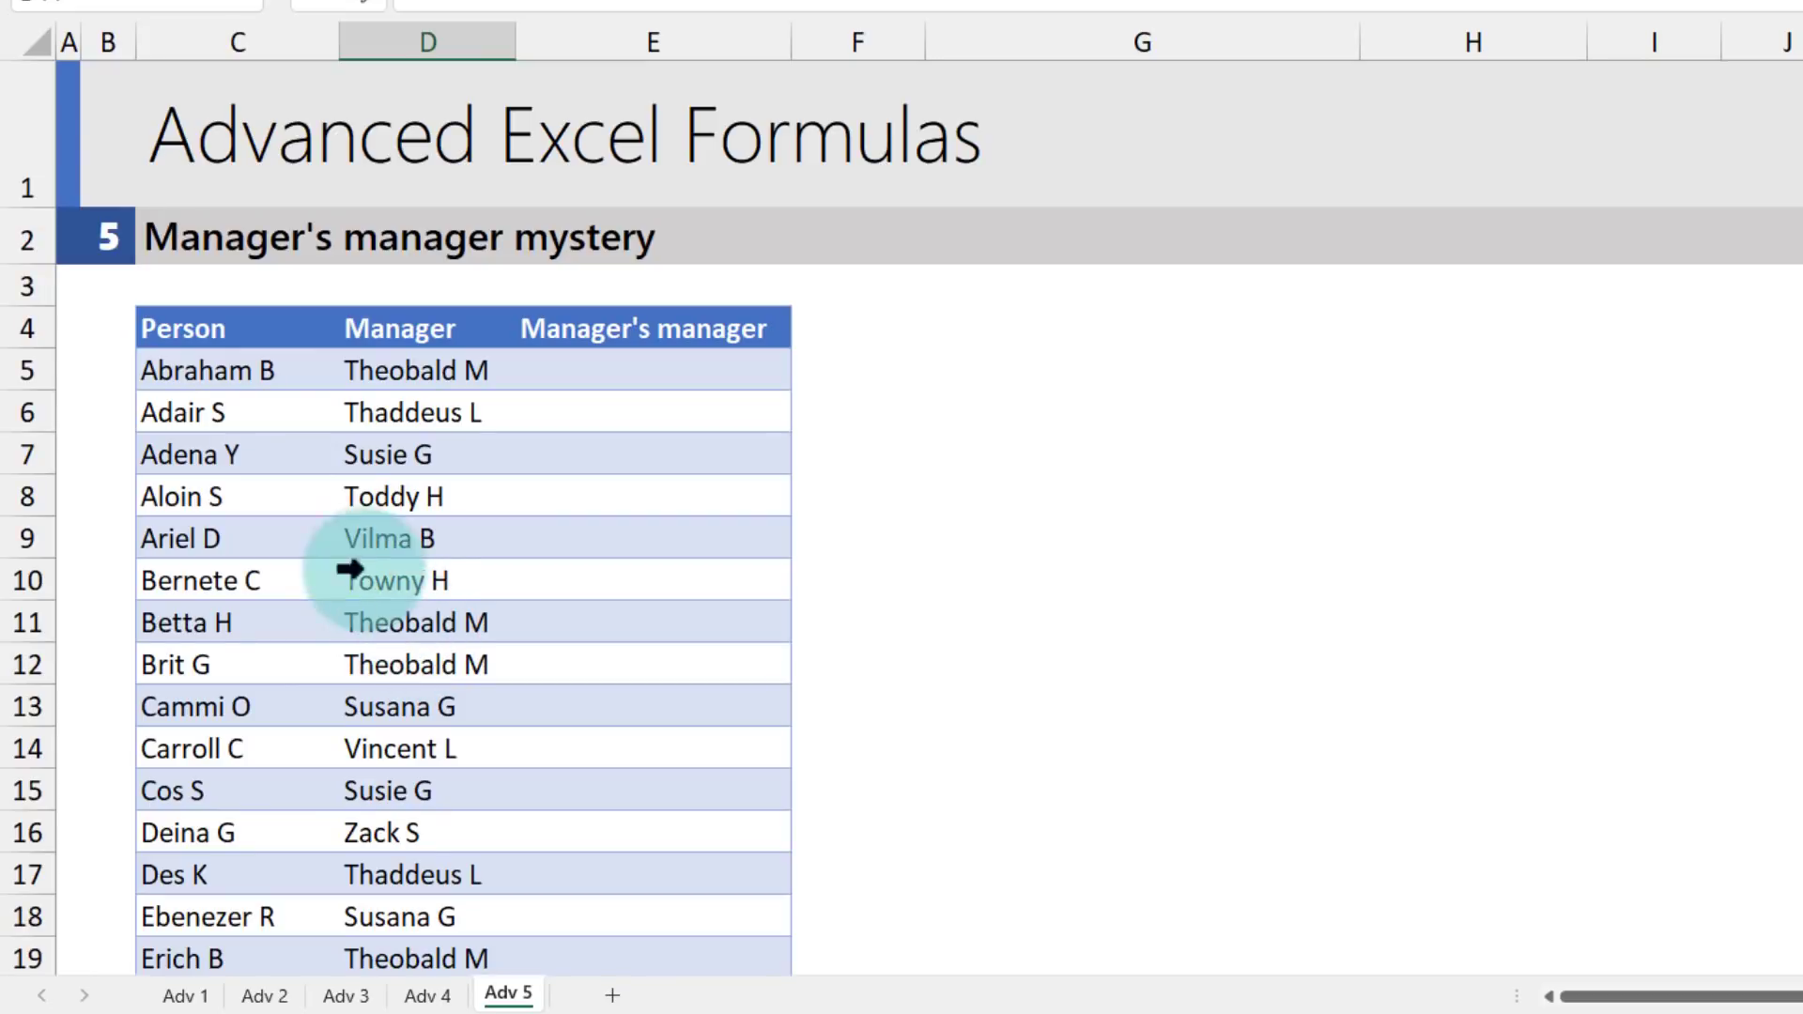
pyautogui.moveTo(210, 369); pyautogui.dragTo(391, 809)
pyautogui.click(598, 369)
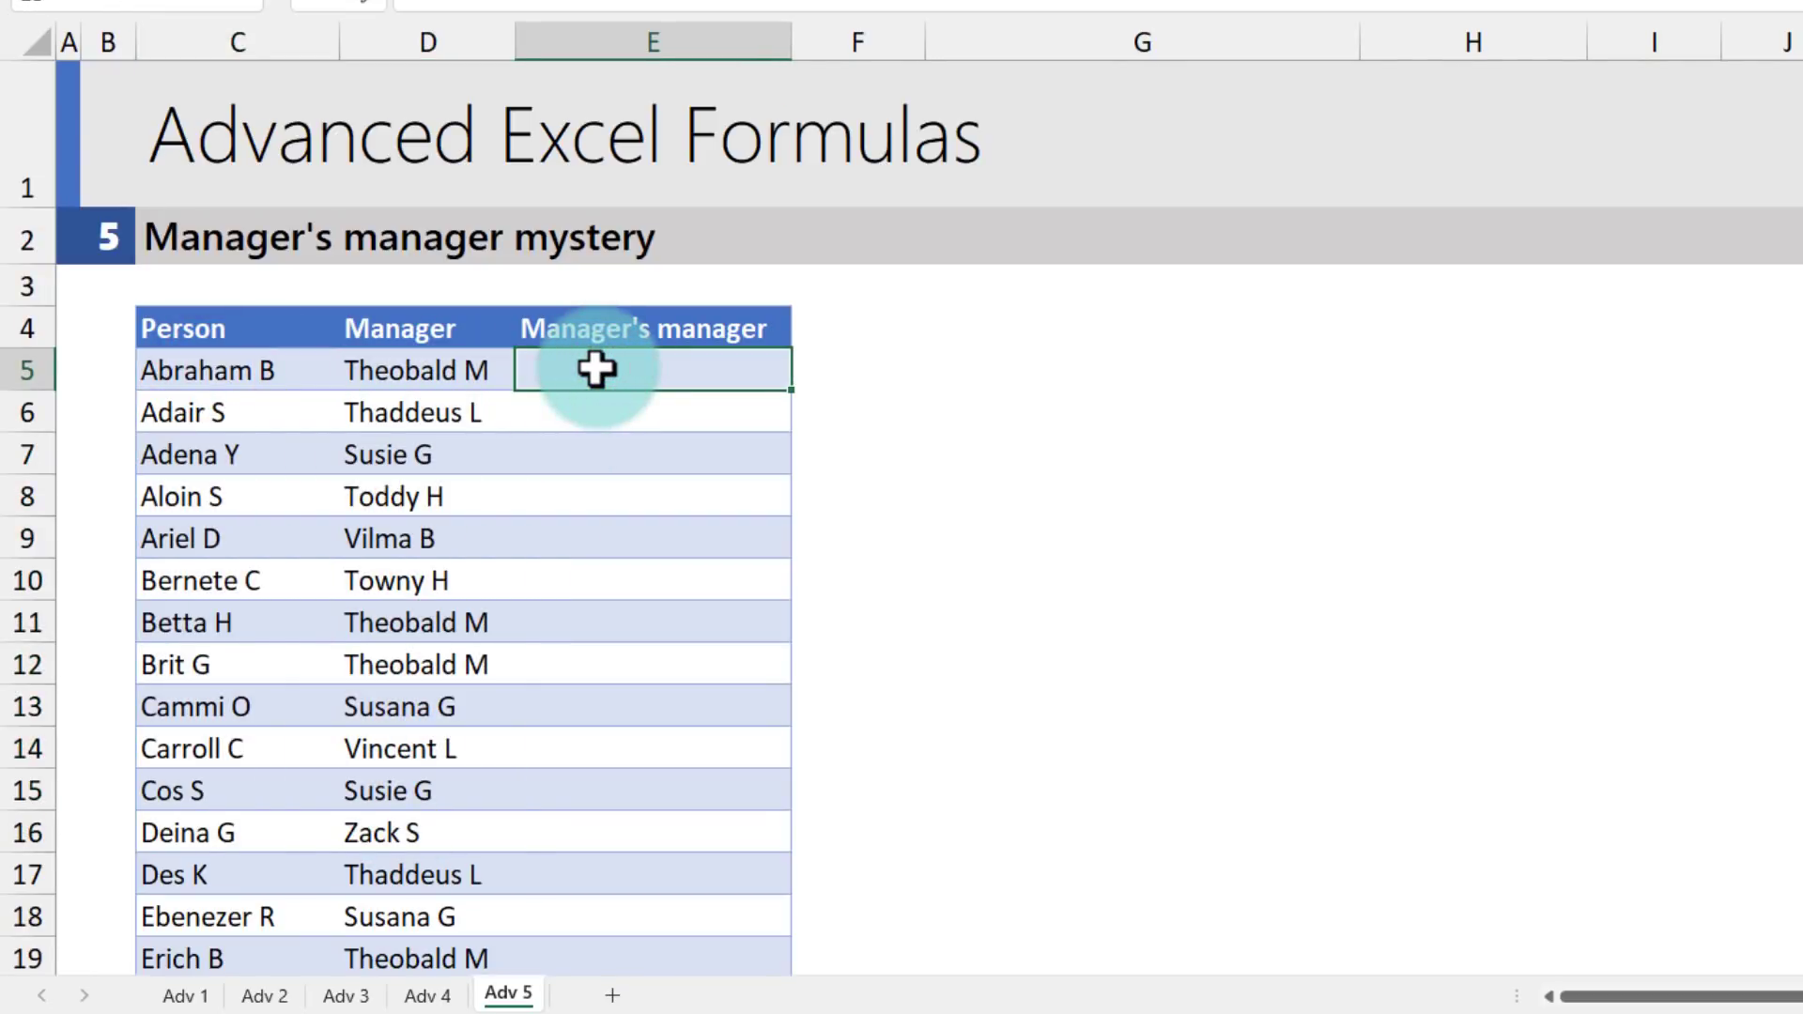
pyautogui.click(212, 369)
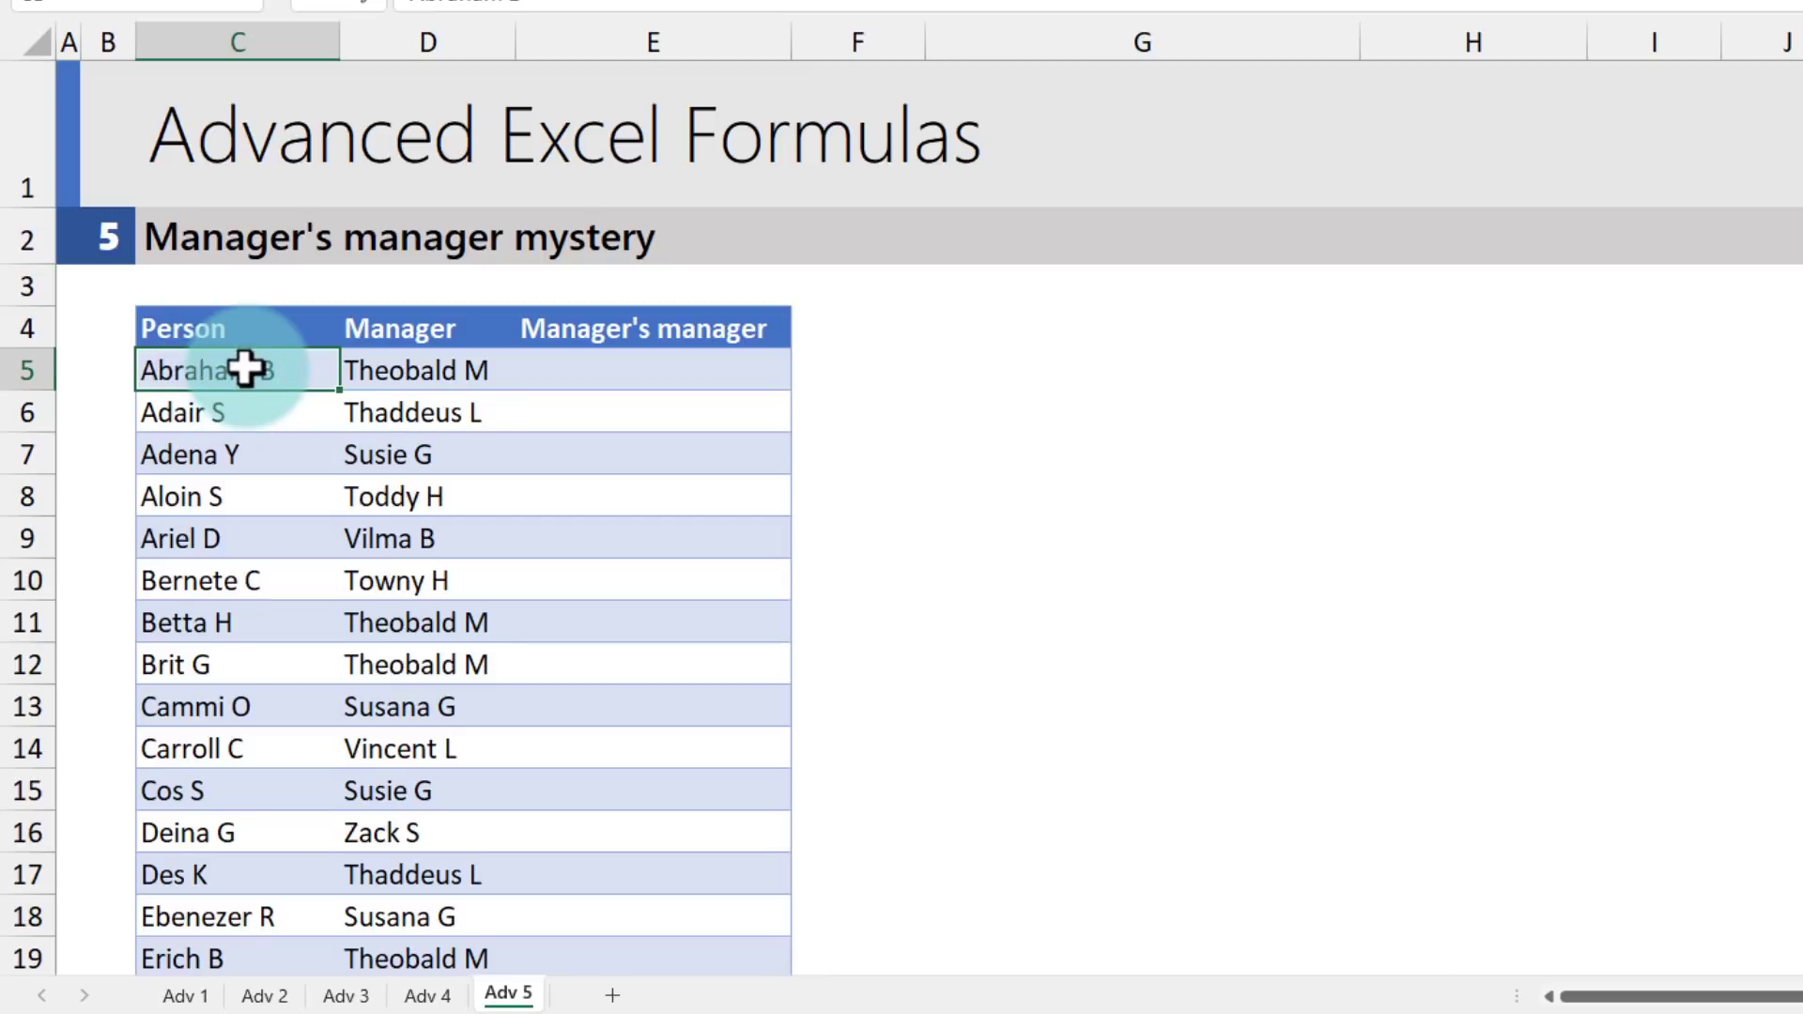
pyautogui.click(410, 370)
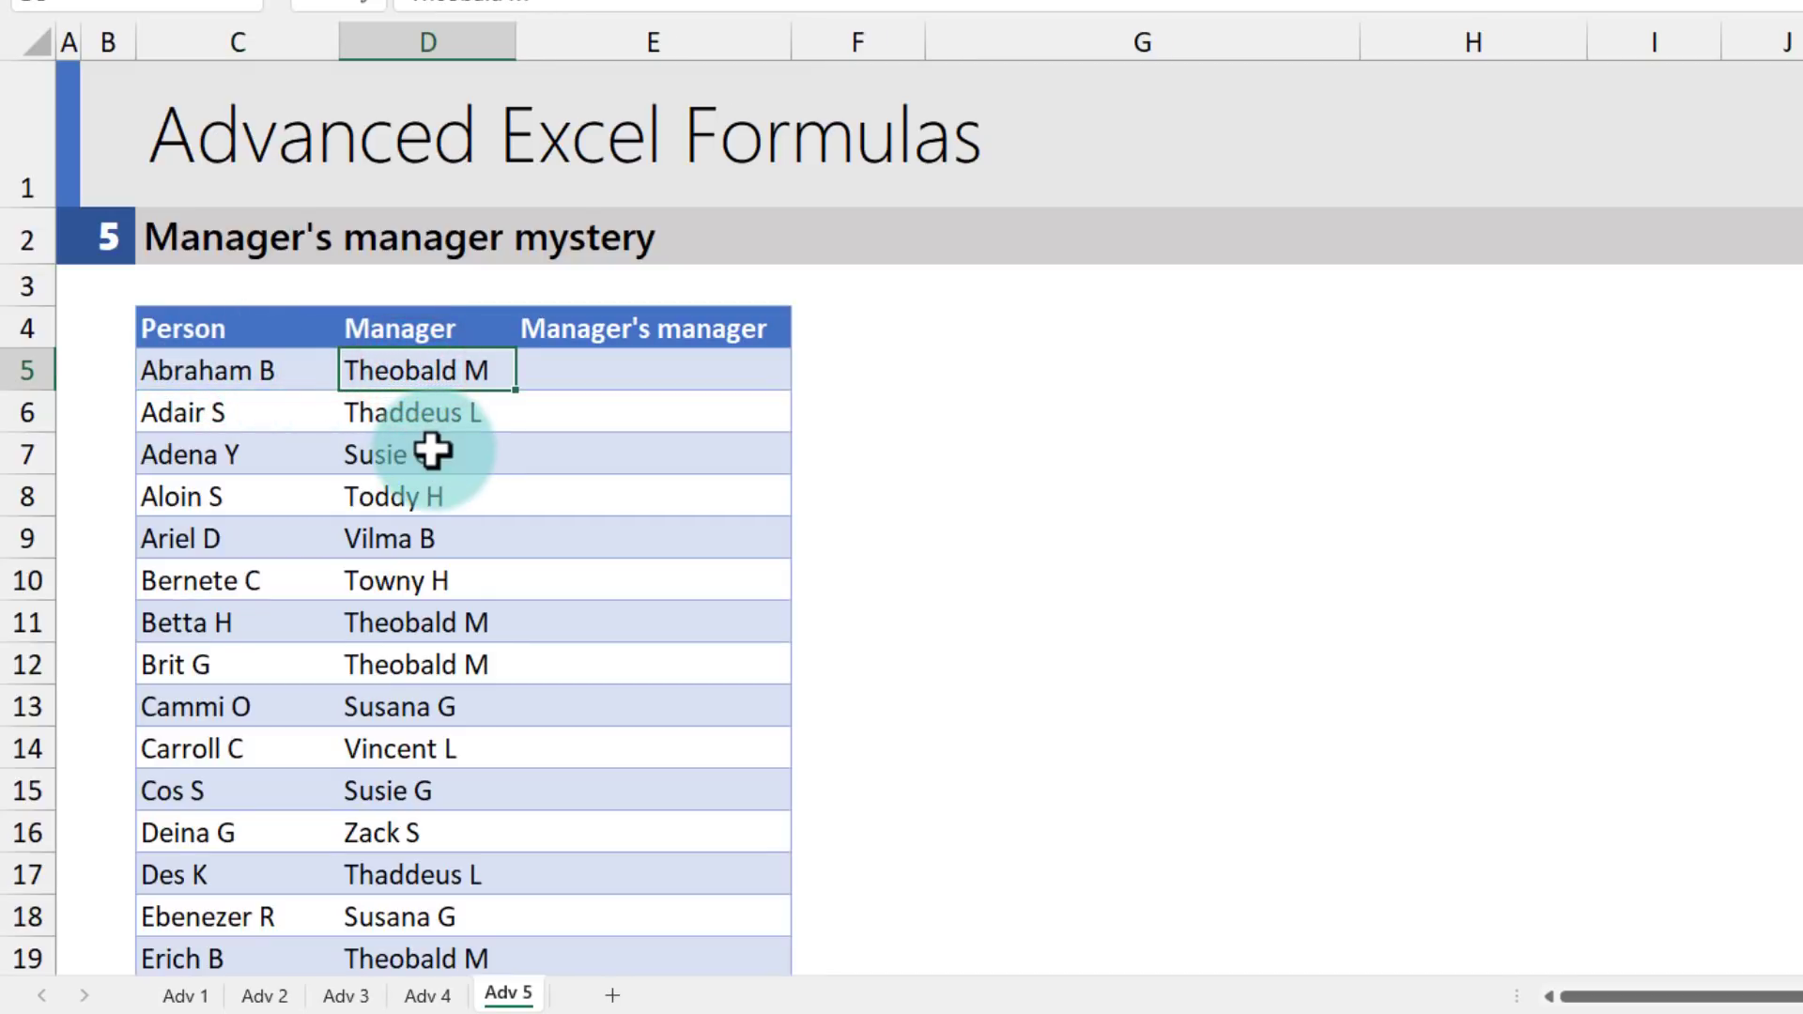
pyautogui.scroll(-4, 433, 452)
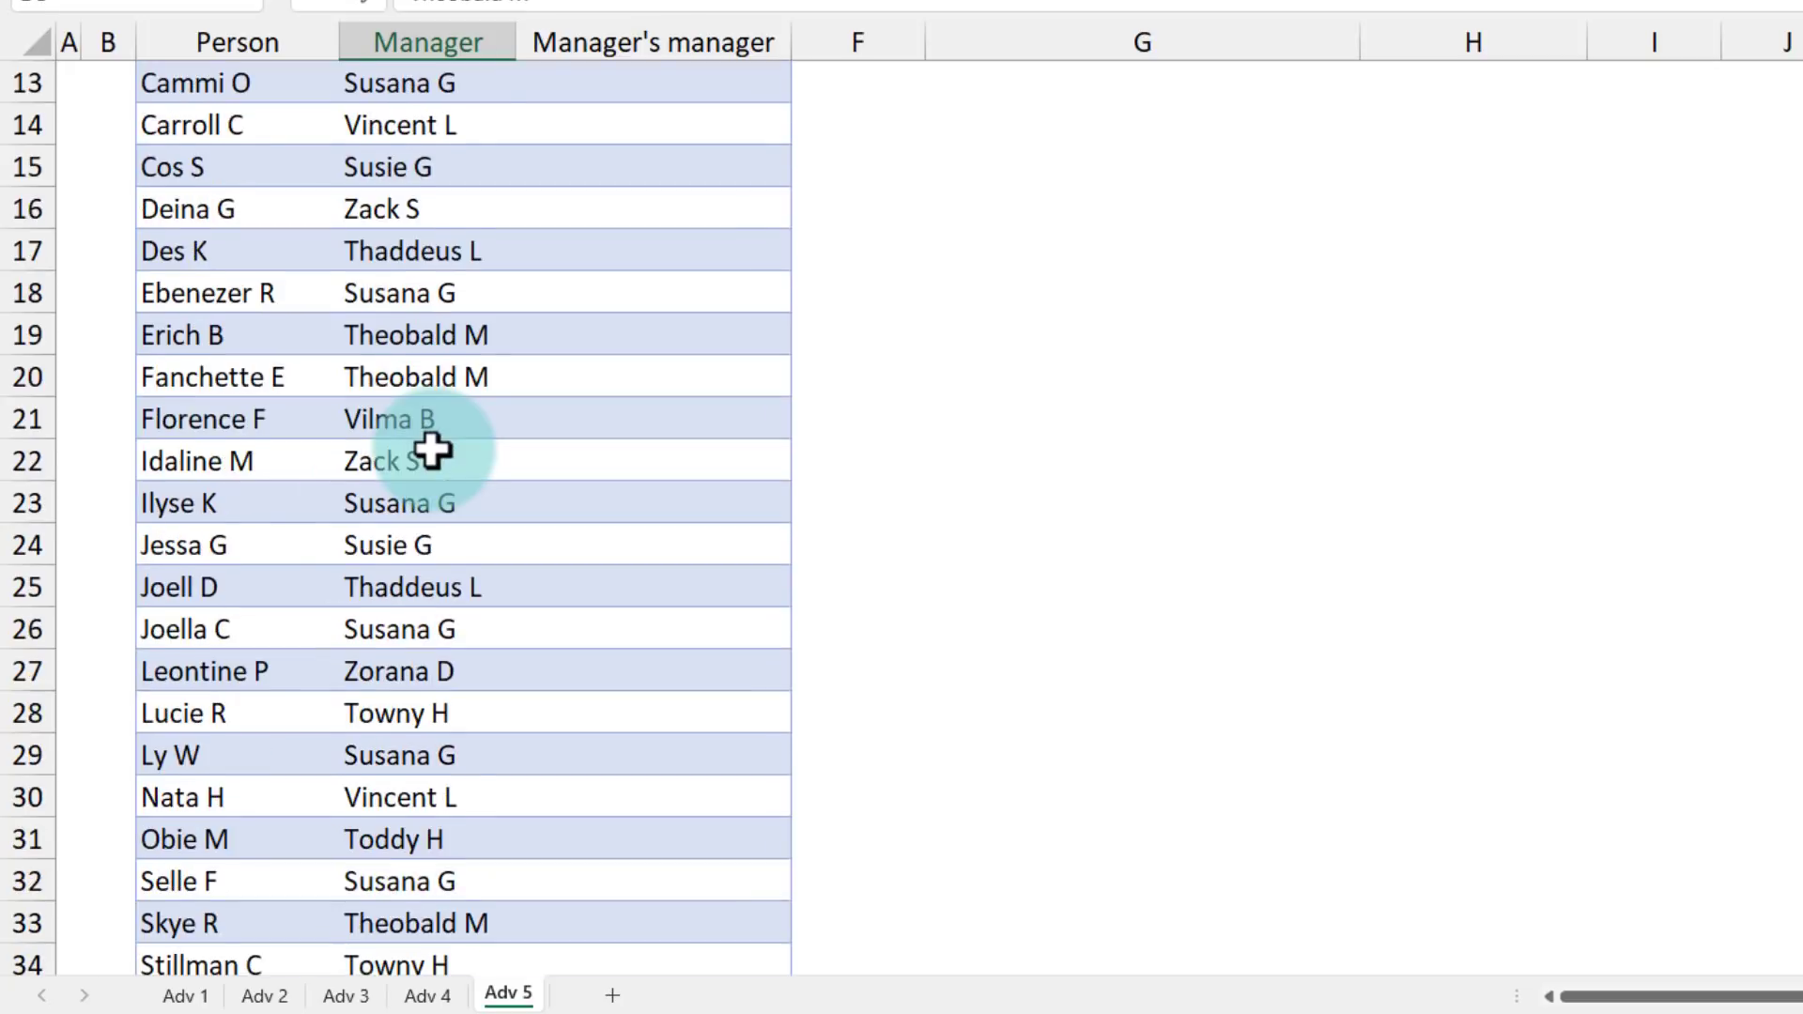
pyautogui.scroll(1, 432, 452)
pyautogui.scroll(-5, 432, 452)
pyautogui.click(261, 654)
pyautogui.click(451, 627)
pyautogui.scroll(8, 467, 564)
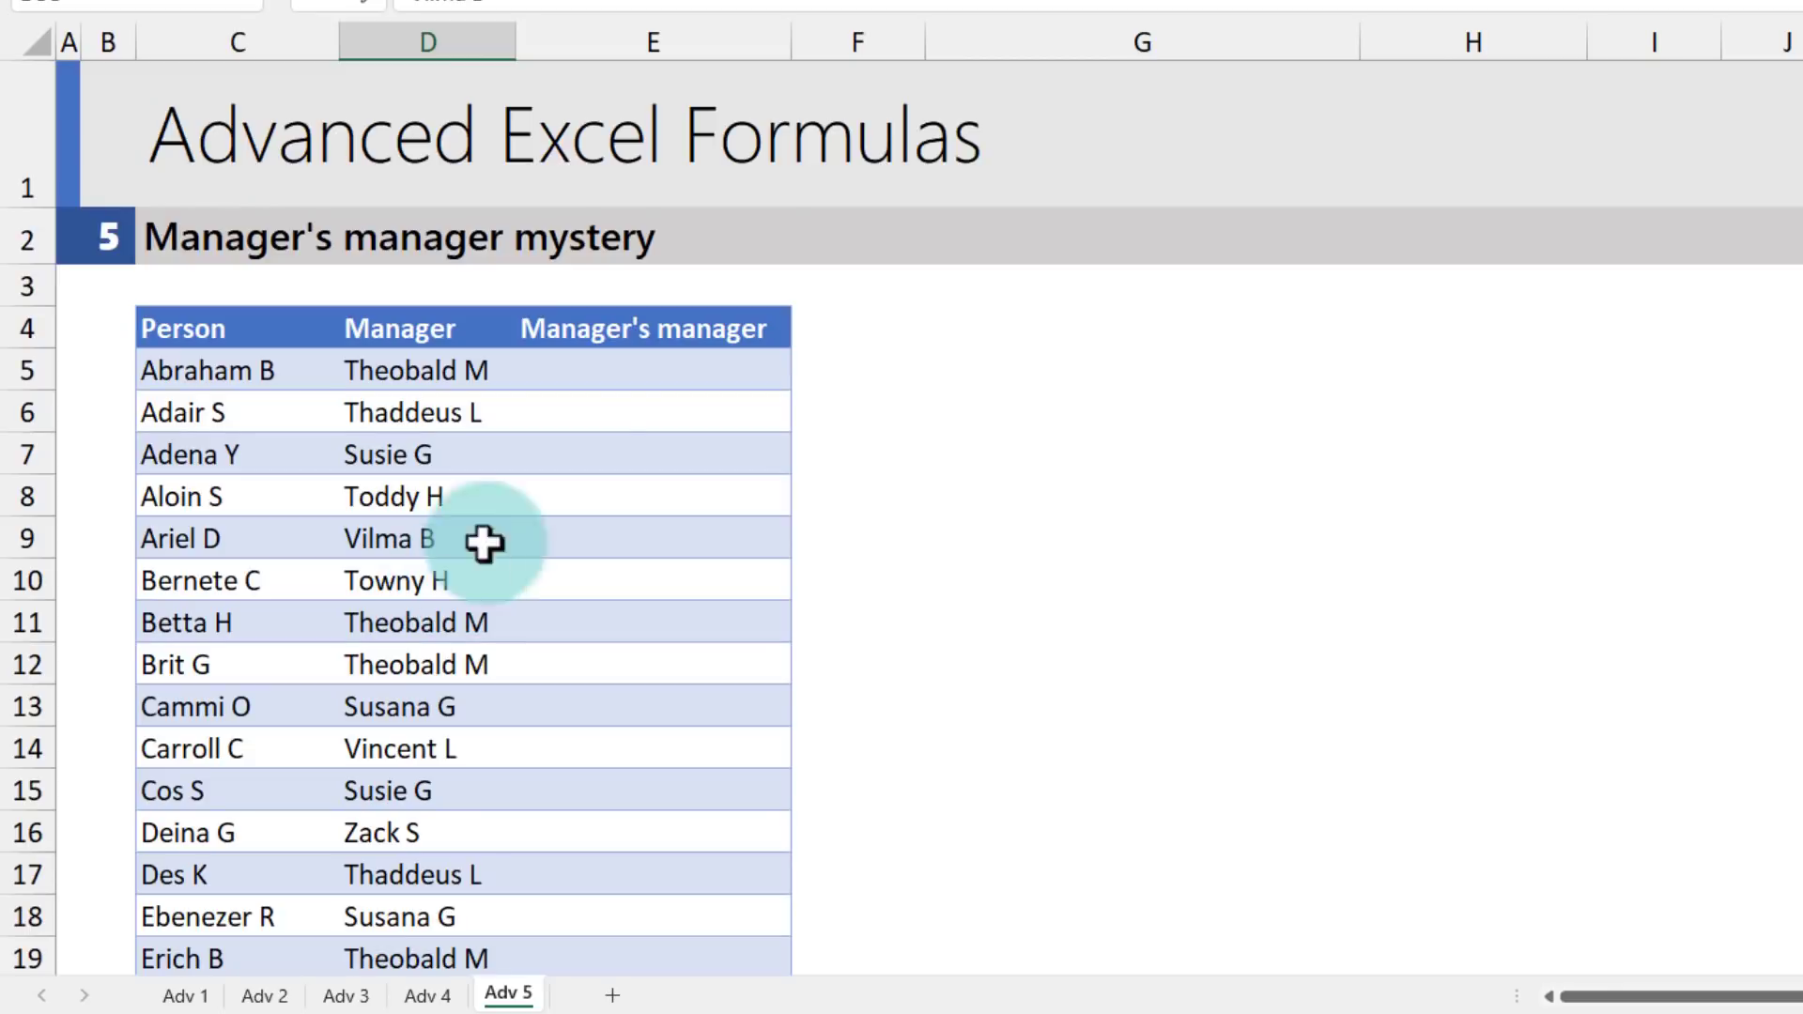
pyautogui.click(669, 358)
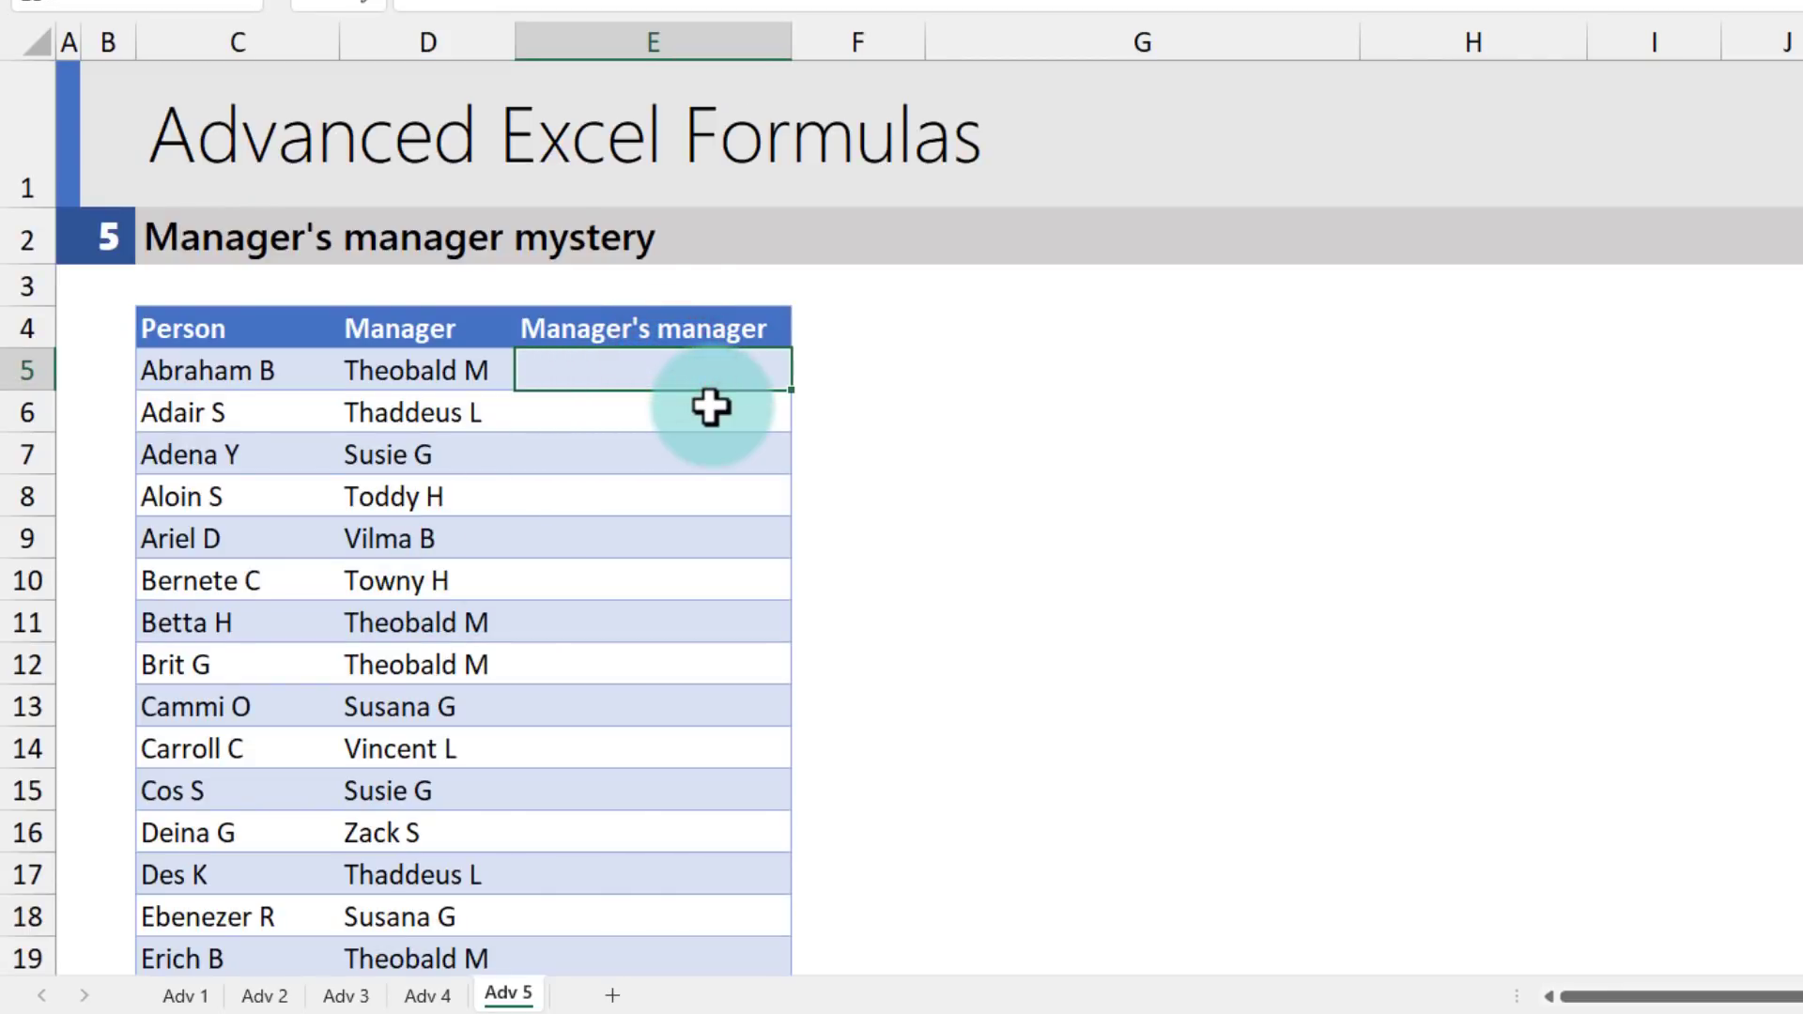
# - Look over the Manager's manager column down to row 44 and recheck the Person and Manager values in row 5
pyautogui.scroll(-5, 711, 406)
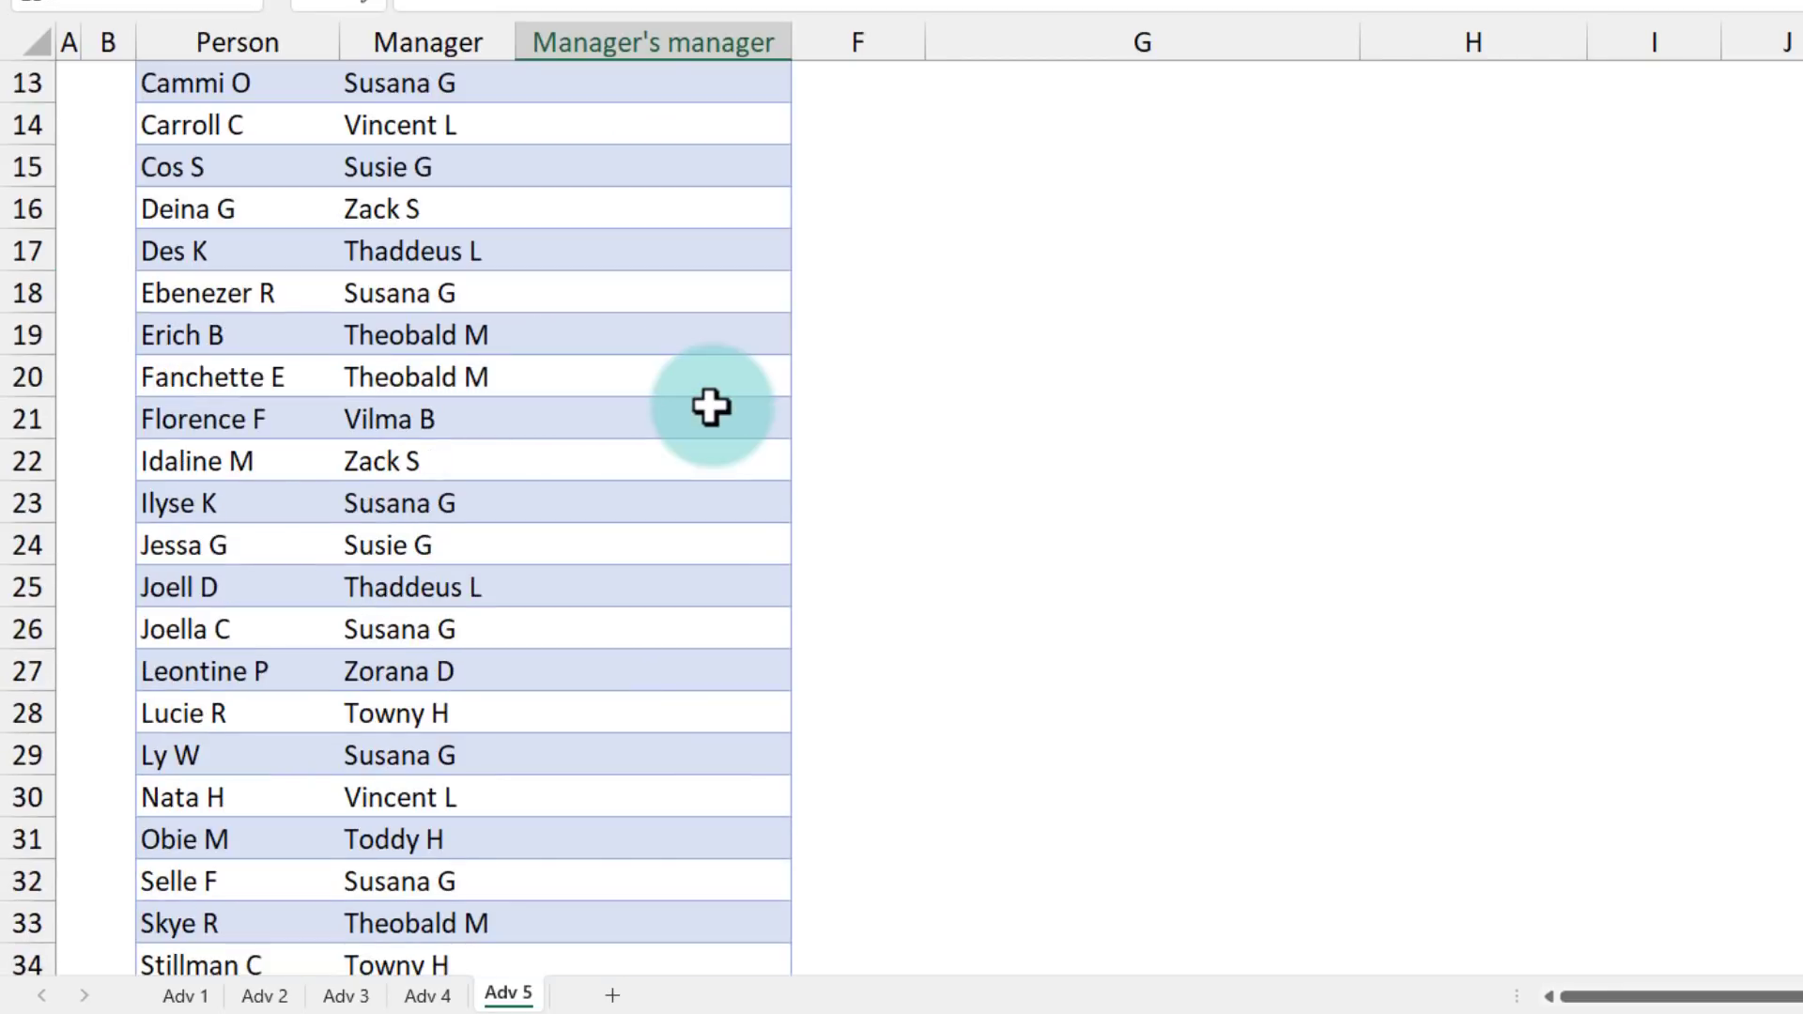
pyautogui.scroll(-5, 711, 406)
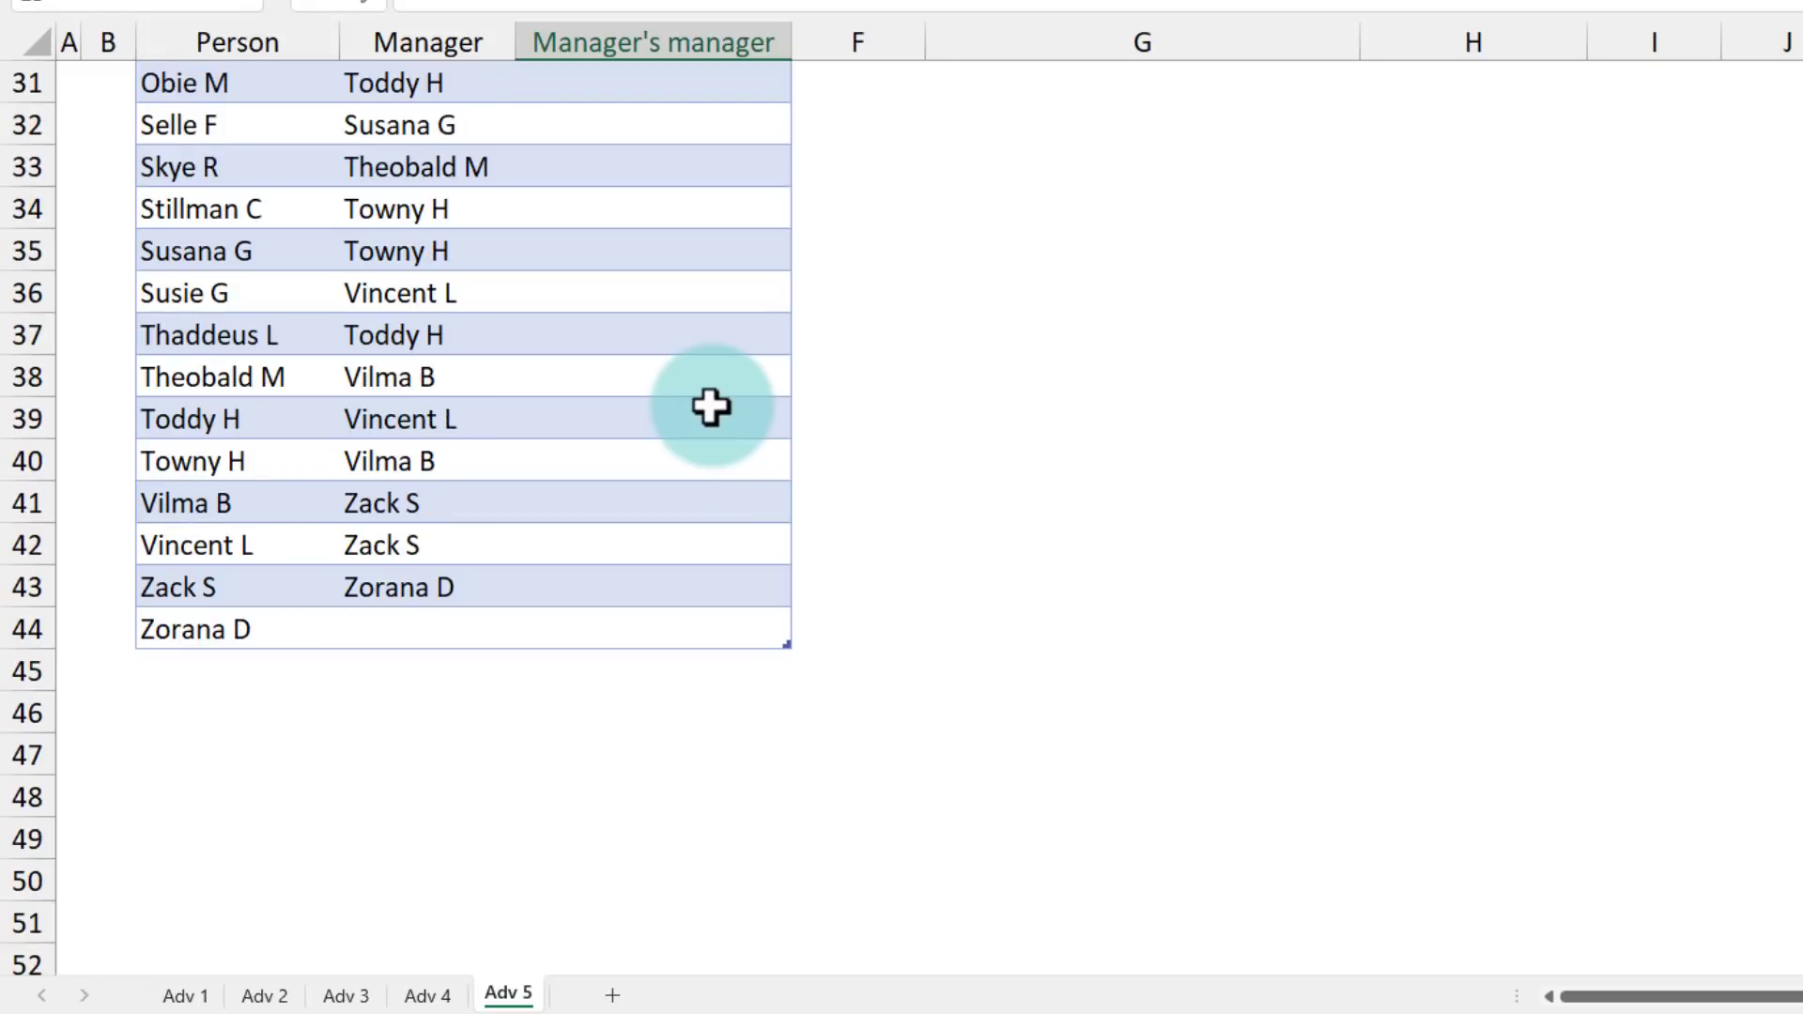
pyautogui.scroll(10, 711, 406)
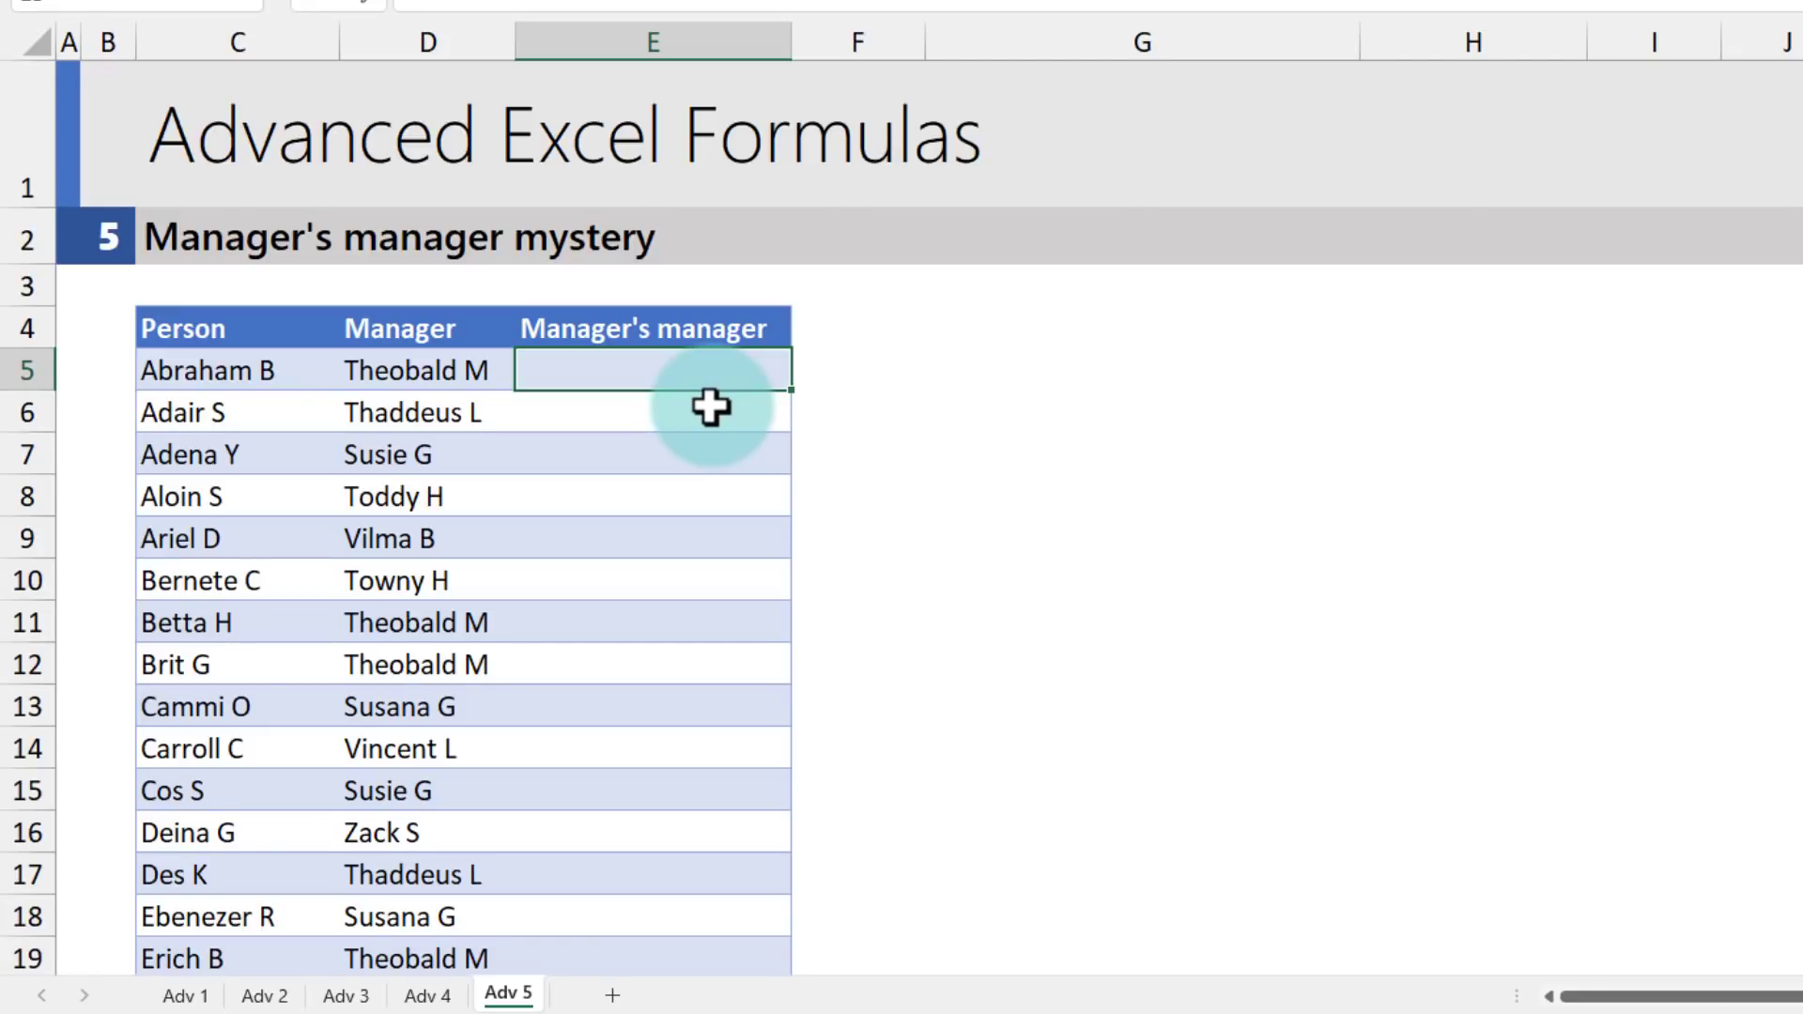
pyautogui.click(218, 371)
pyautogui.click(470, 371)
pyautogui.click(472, 369)
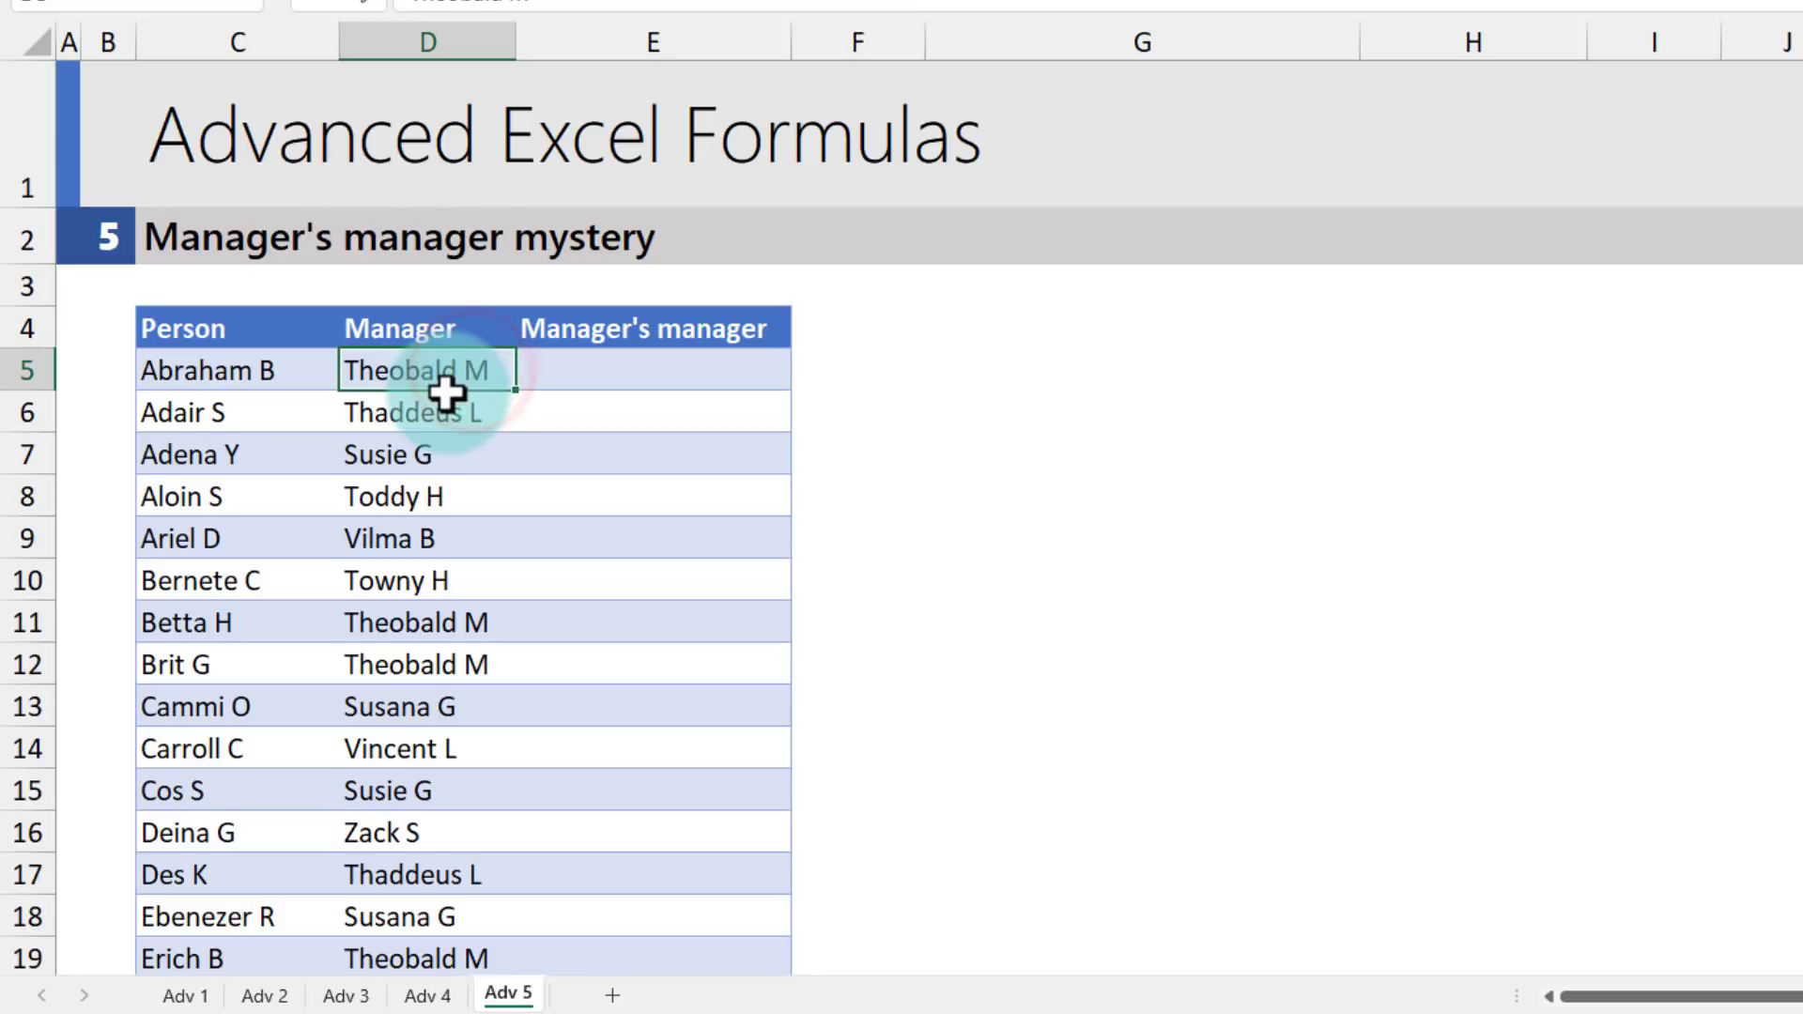
pyautogui.click(690, 378)
pyautogui.write('=')
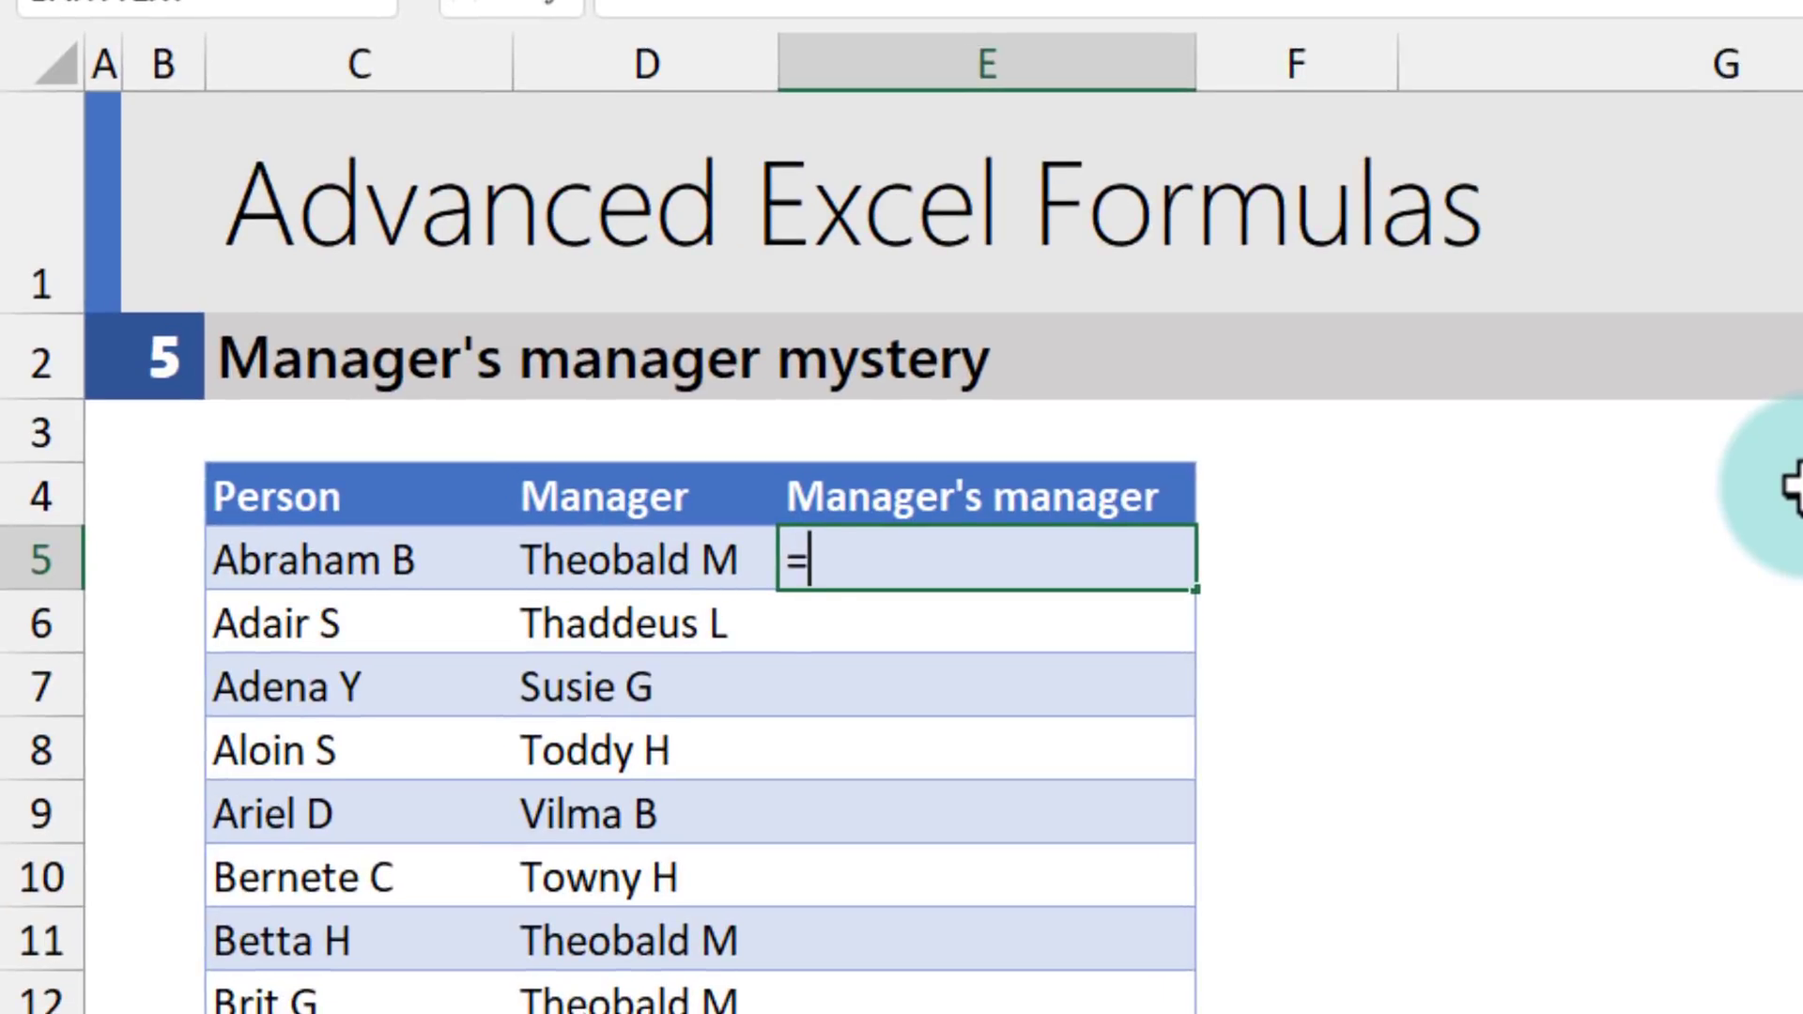
pyautogui.write('x;')
pyautogui.press('BackSpace')
pyautogui.press('Down')
pyautogui.press('Tab')
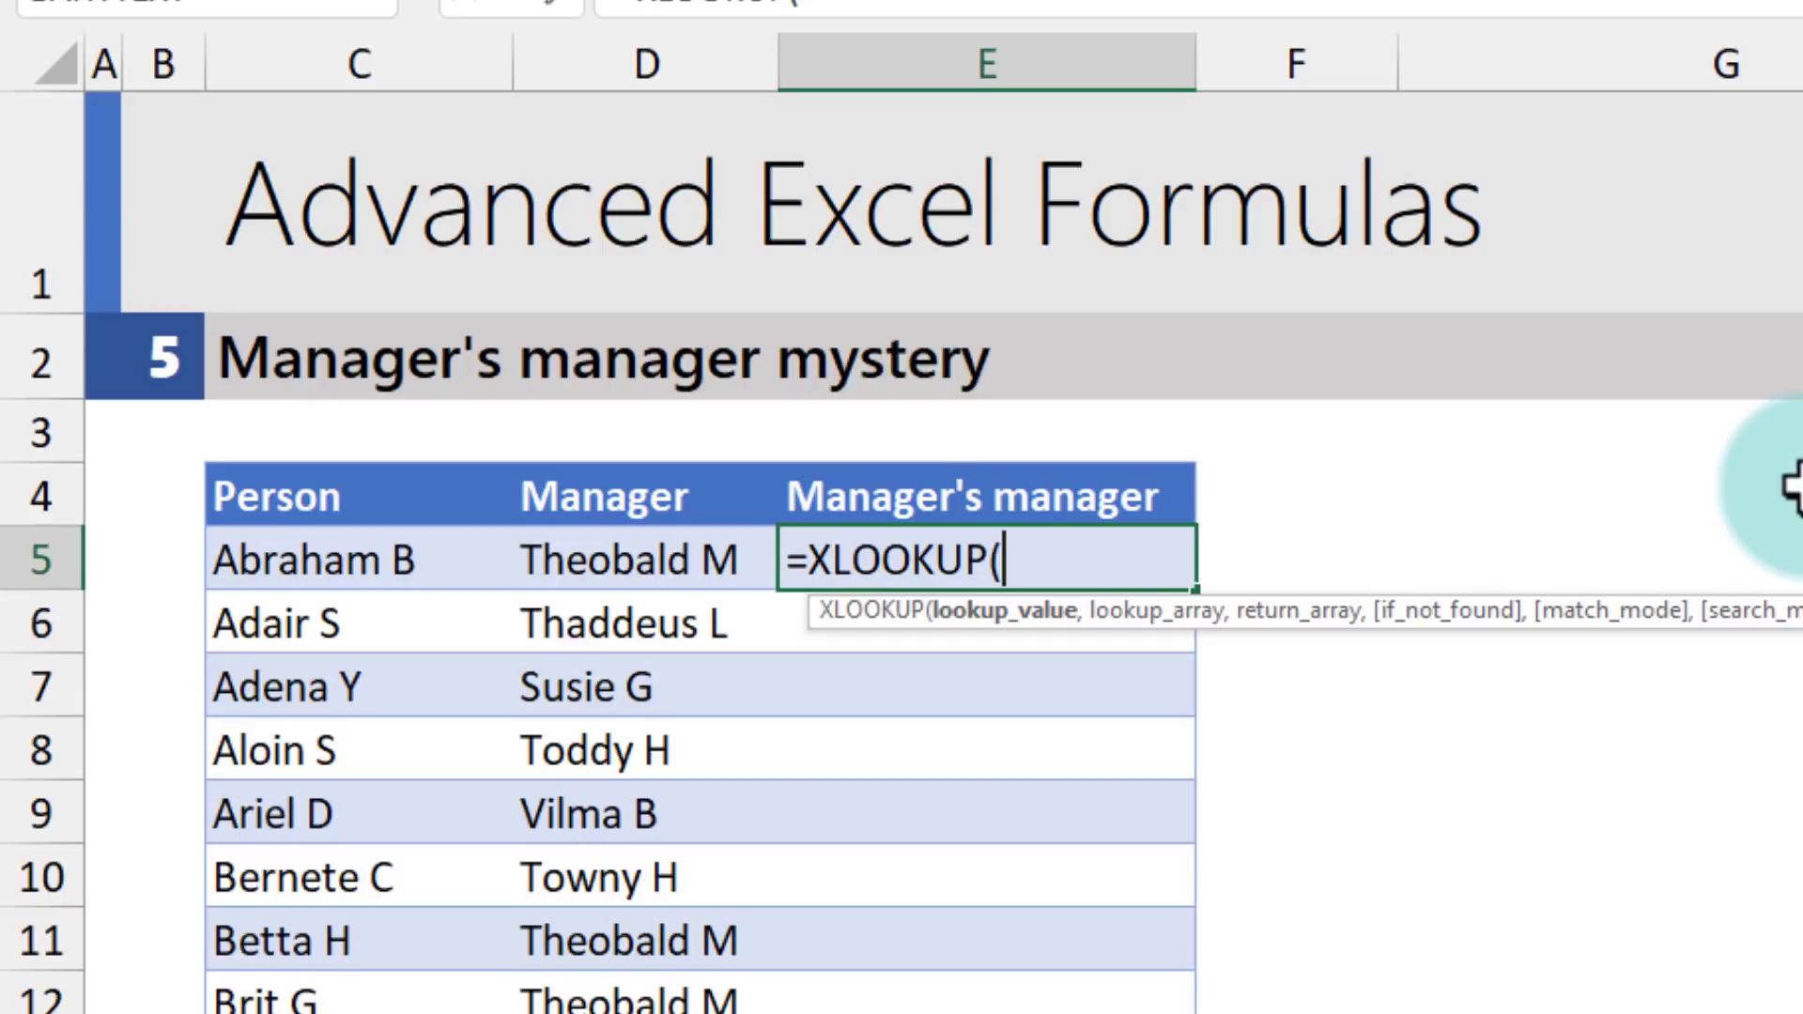
pyautogui.click(658, 559)
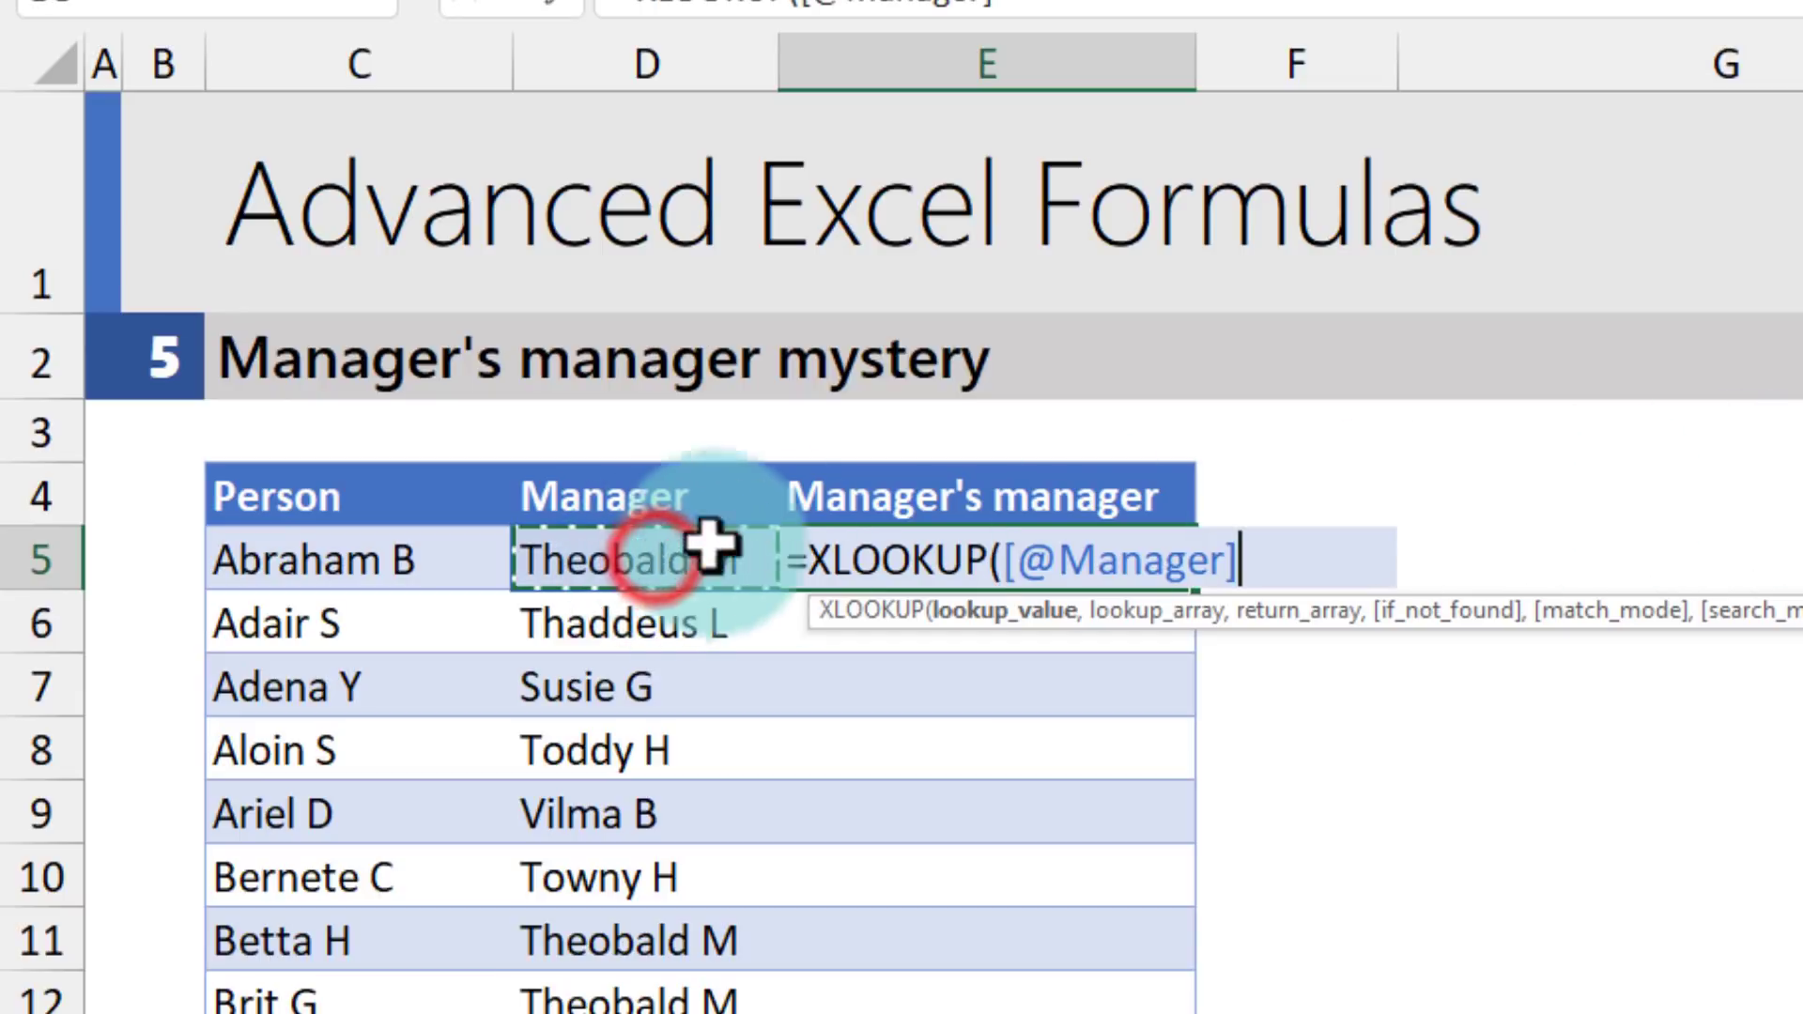
# - Complete the XLOOKUP with [Person] as the lookup array and [Manager] as the return array, and enter it for the whole column
pyautogui.write(',')
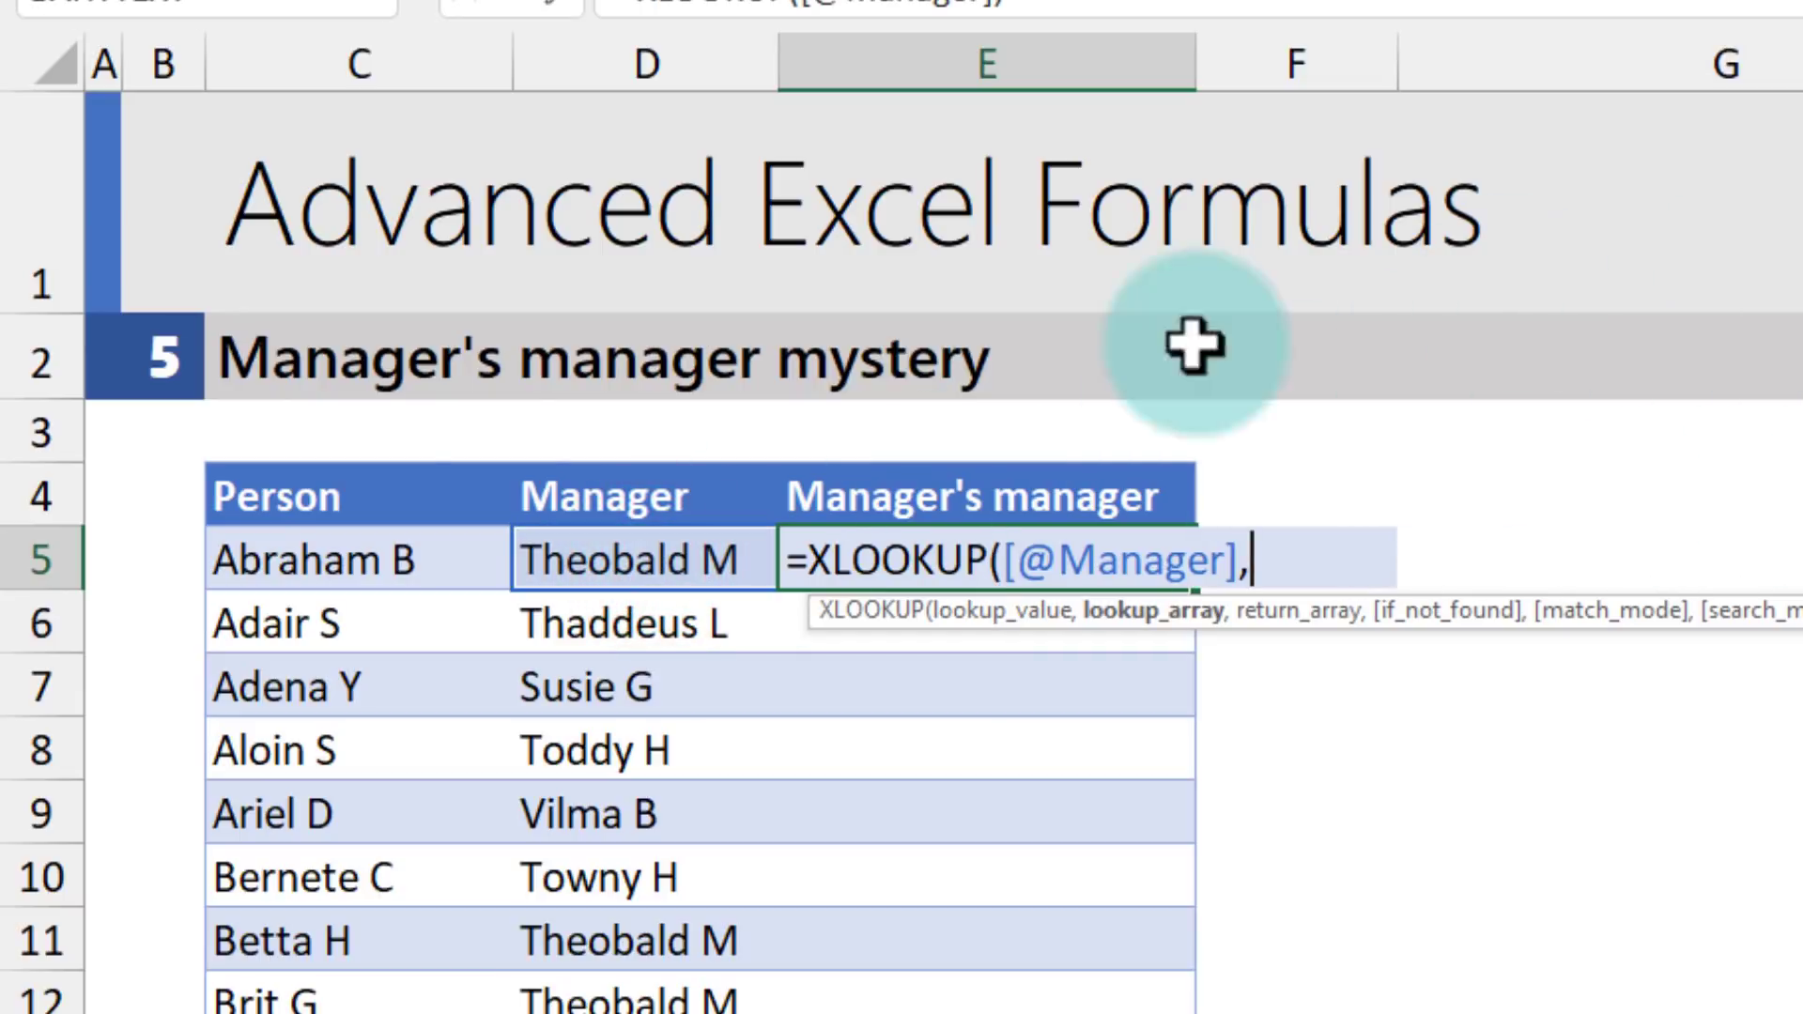
pyautogui.click(321, 458)
pyautogui.write(',')
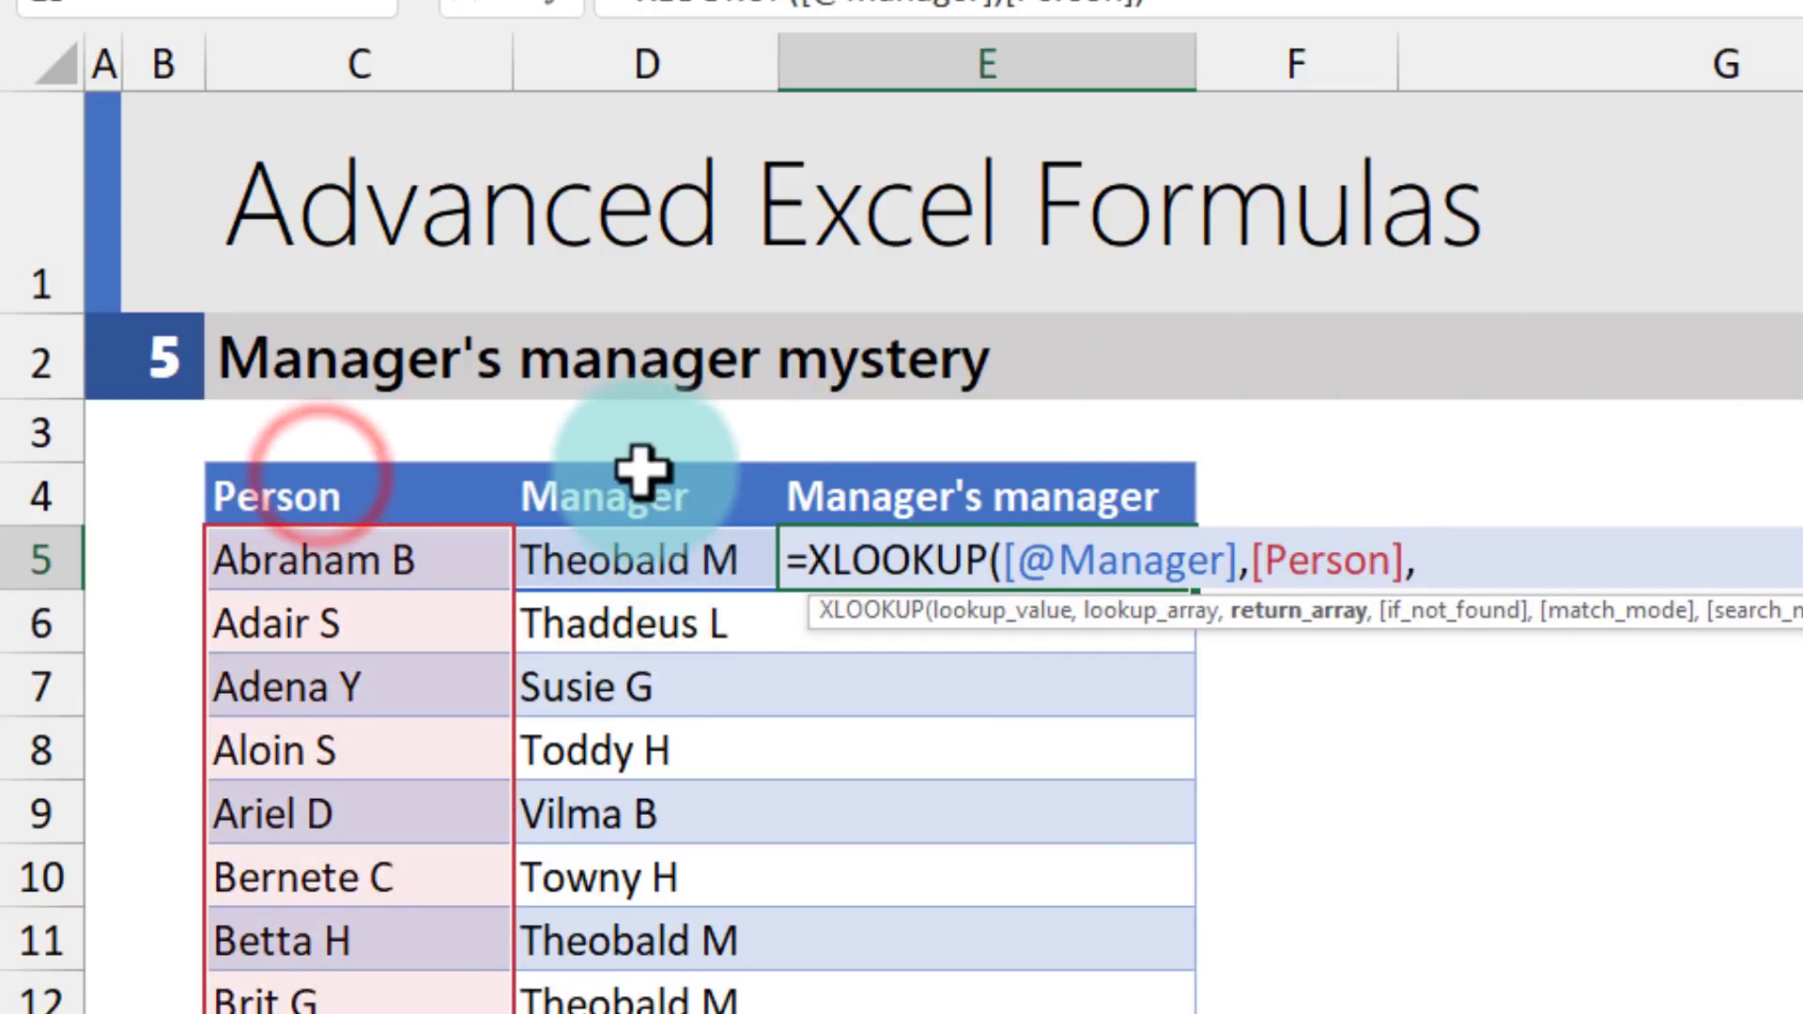
pyautogui.click(652, 452)
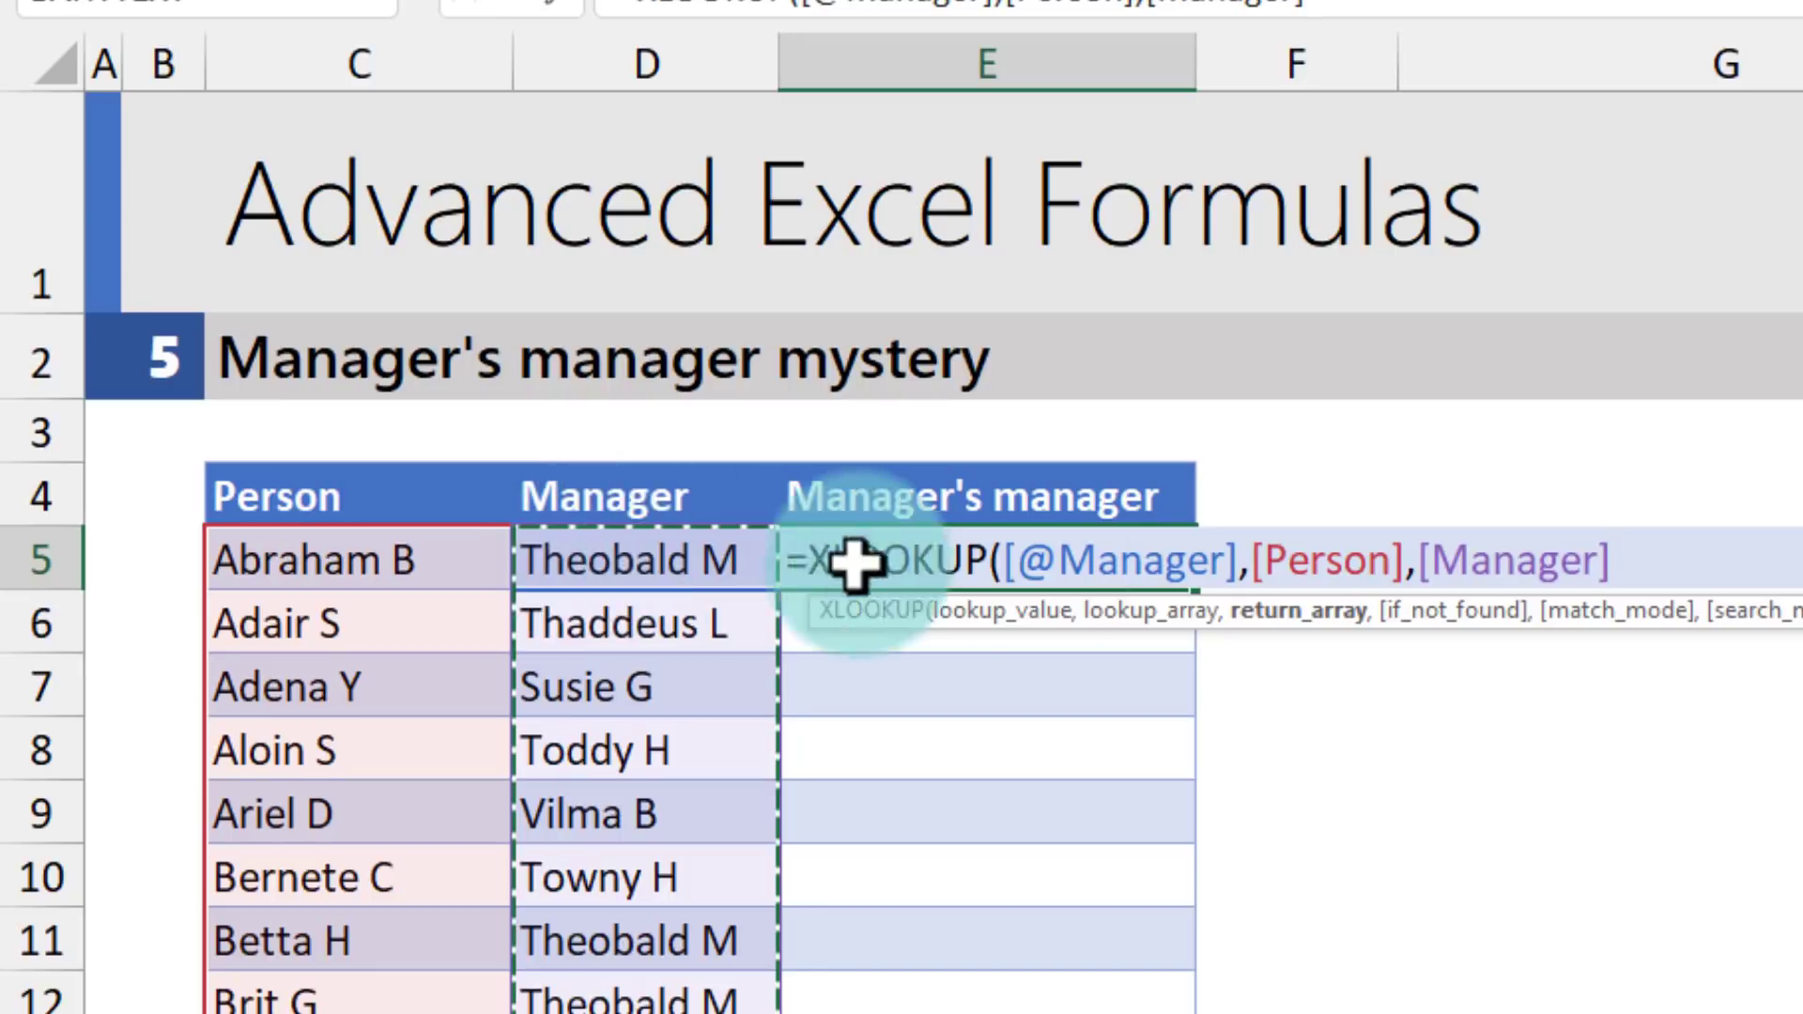
pyautogui.write(')')
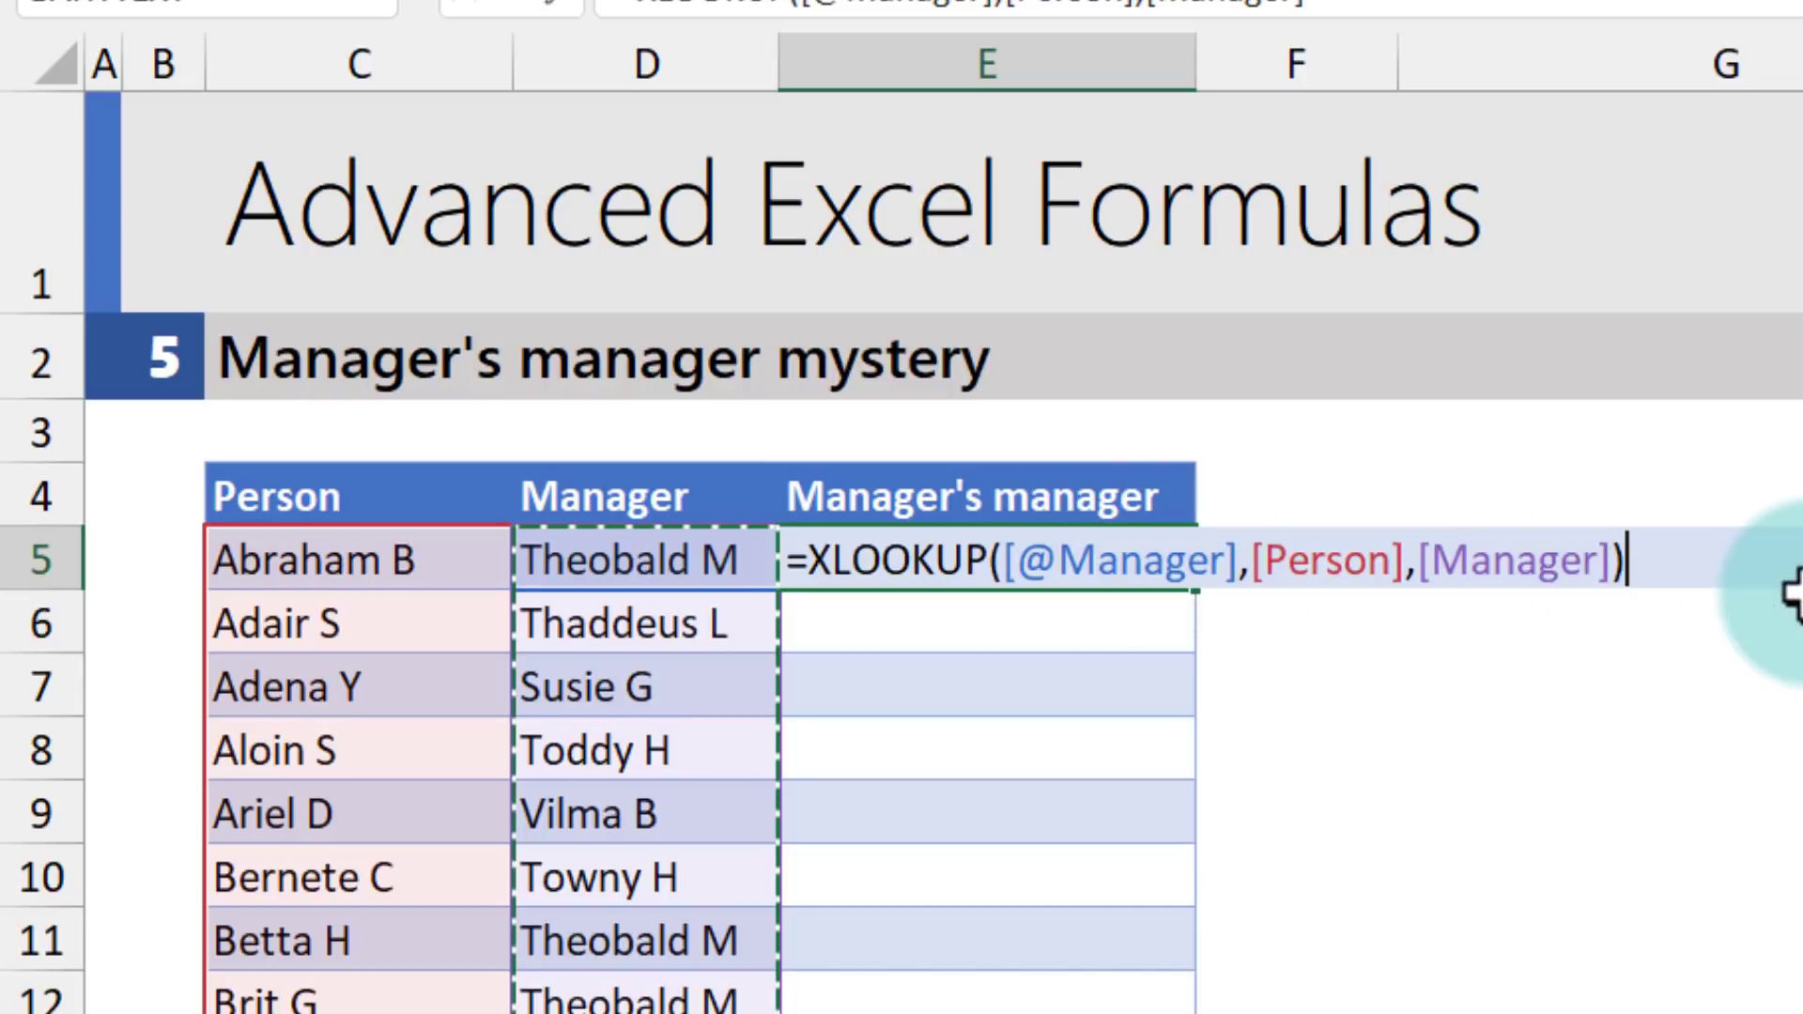
pyautogui.press('Return')
# - Inspect the Manager's manager results in rows 27, 43 and 44 for people with no manager two levels up
pyautogui.hotkey('ctrl', 'Down')
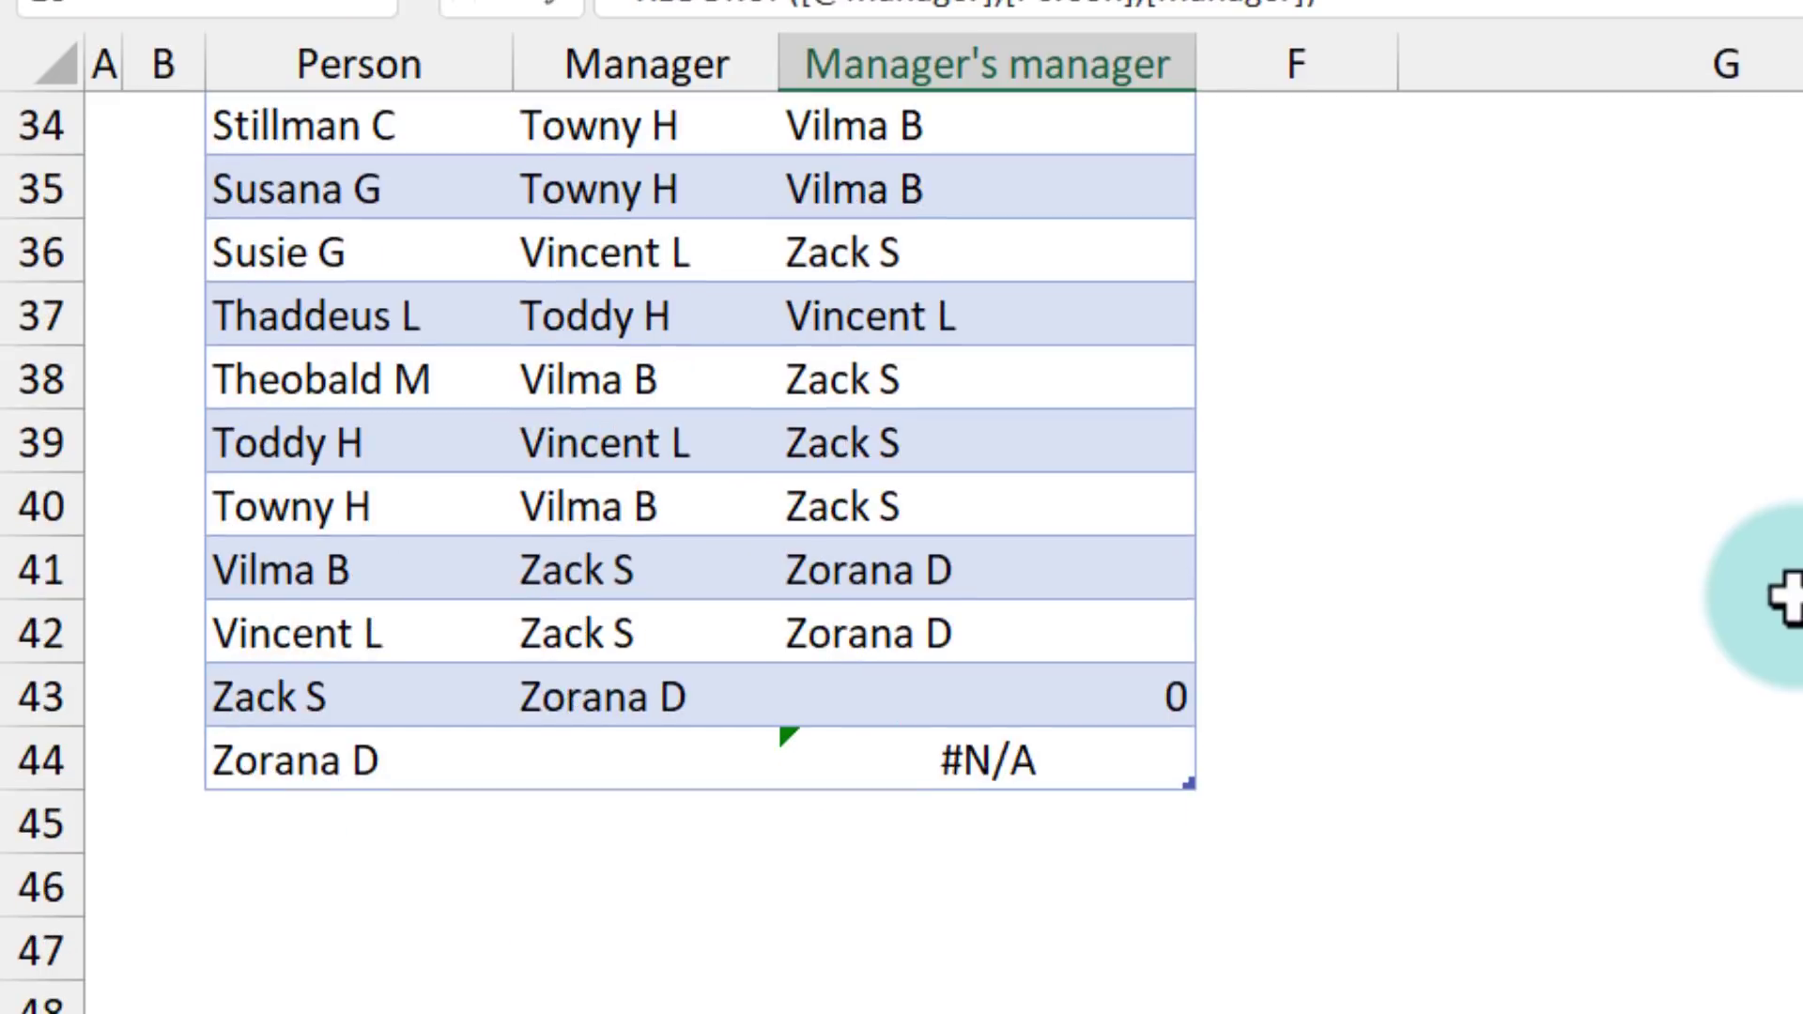
pyautogui.moveTo(1067, 700); pyautogui.dragTo(1075, 763)
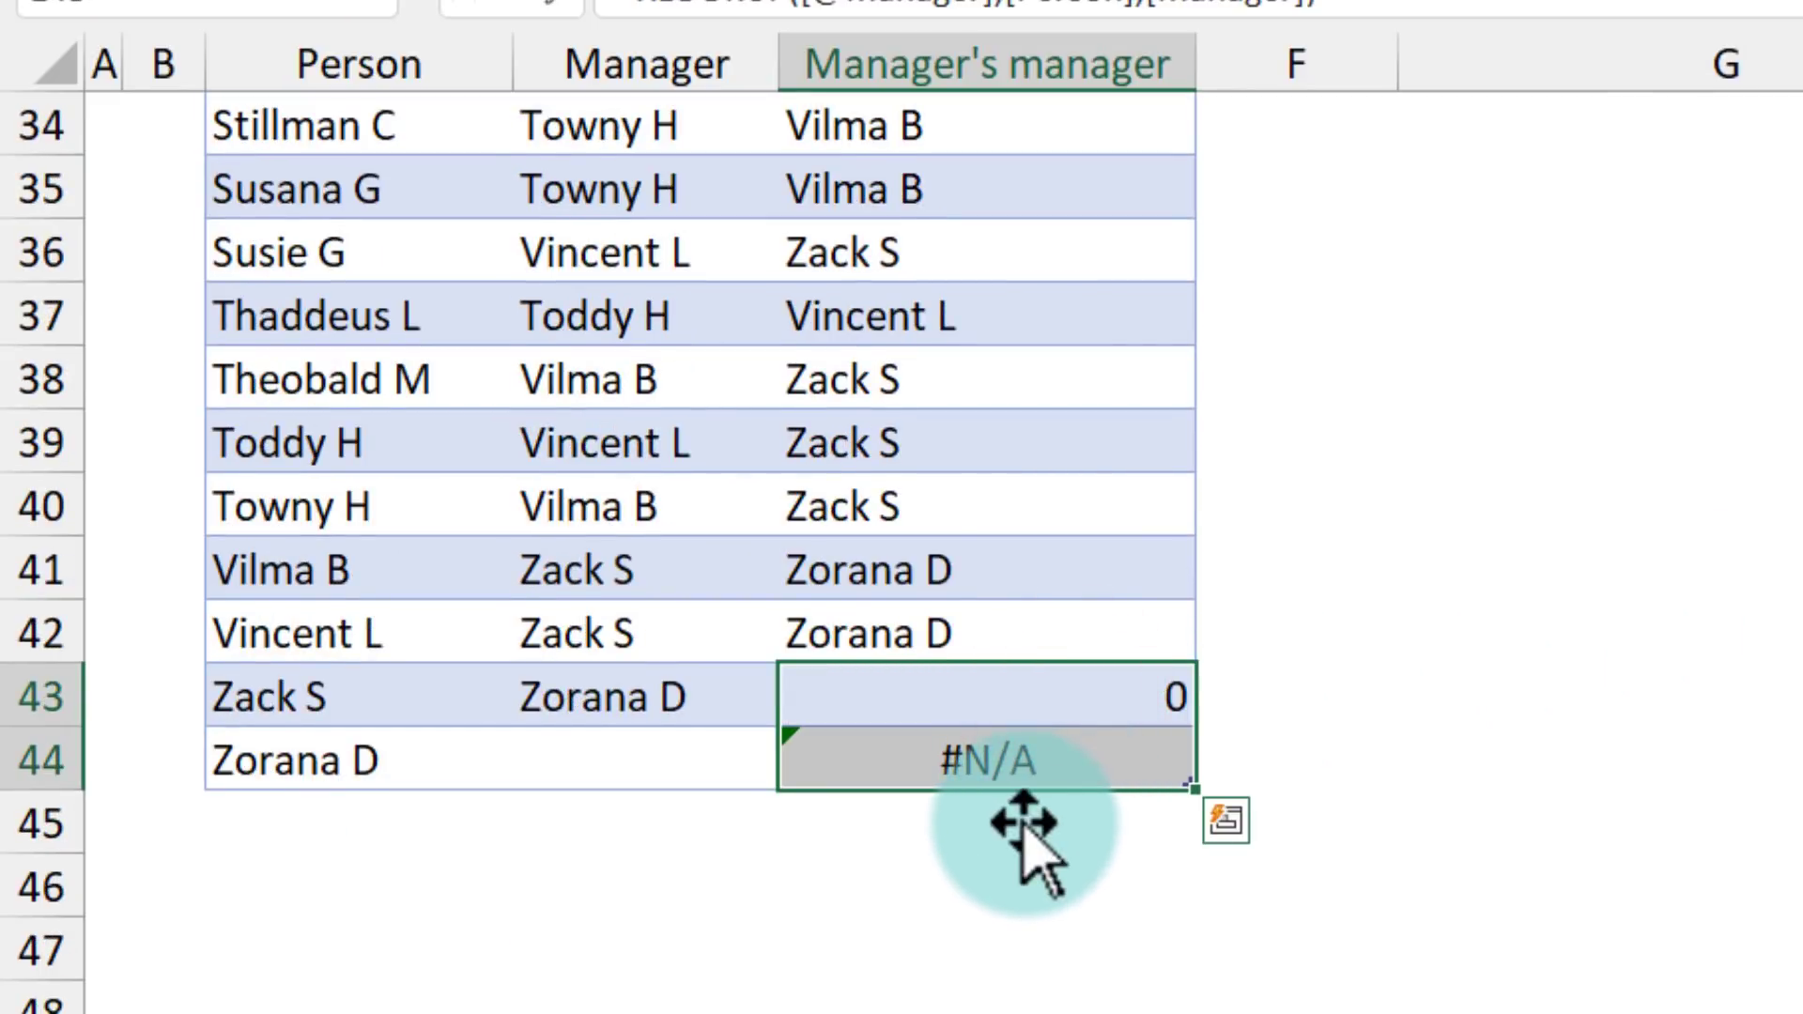
pyautogui.scroll(10, 1022, 825)
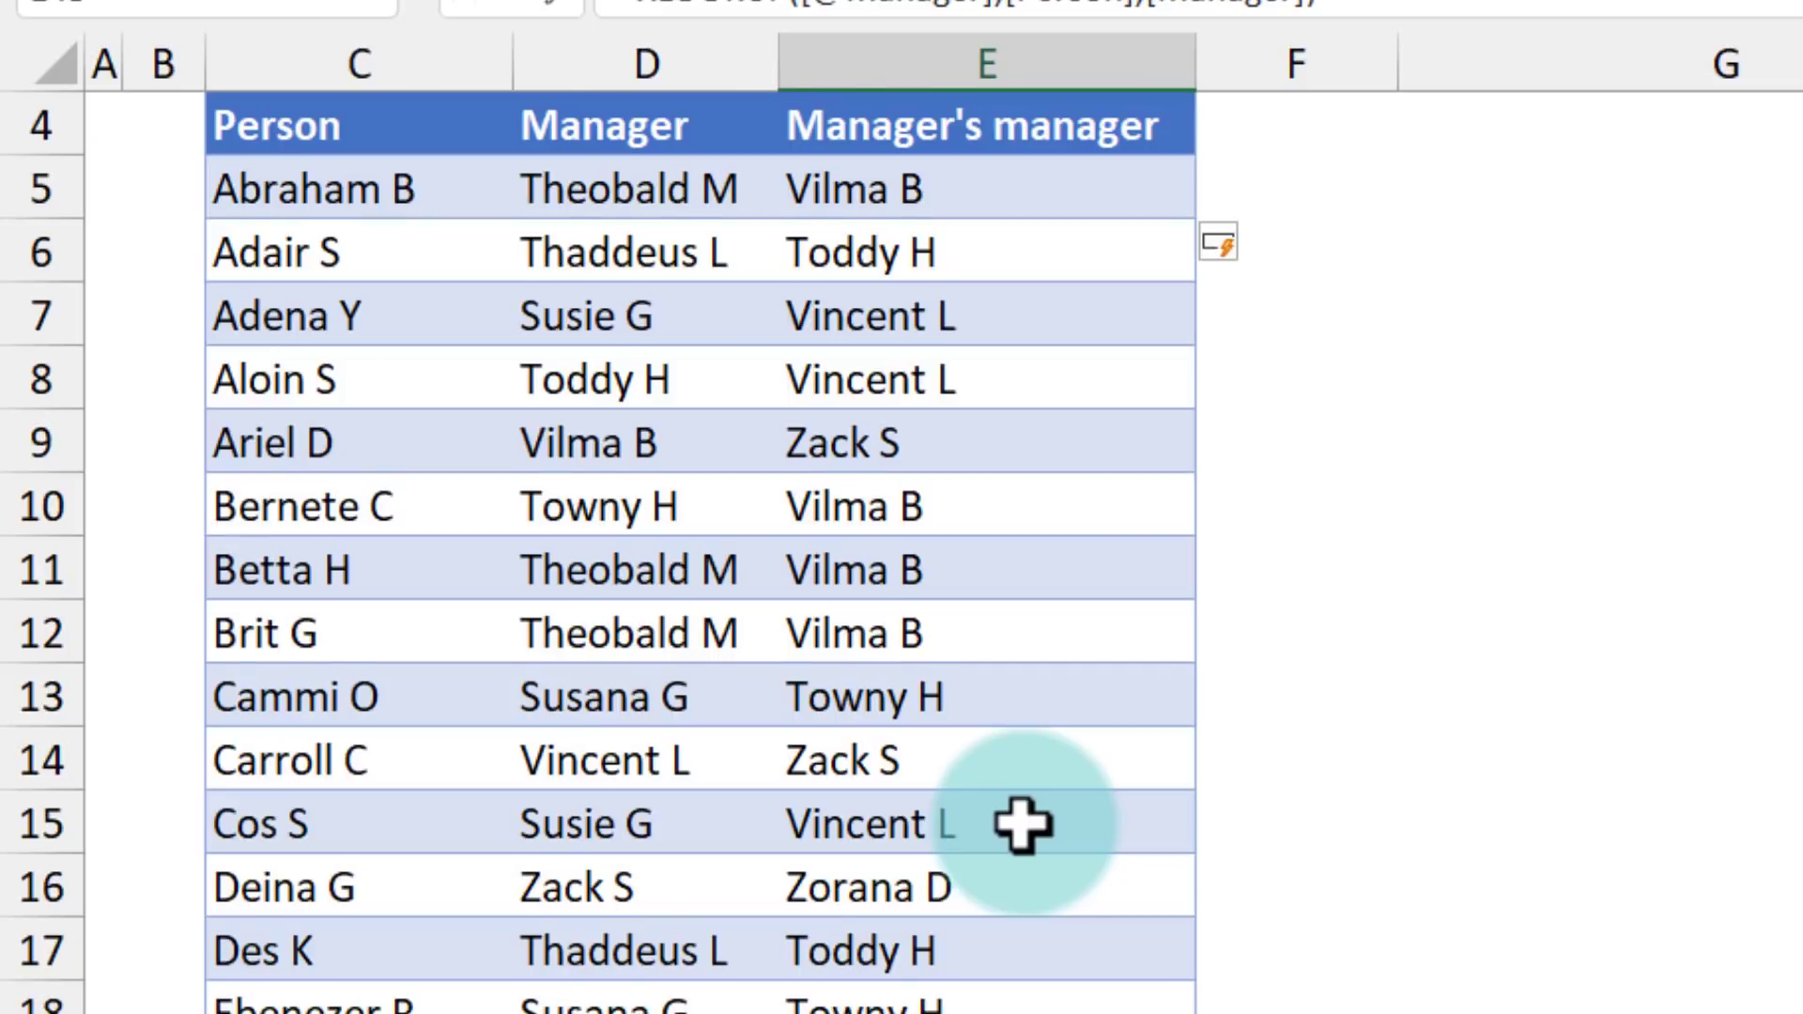
pyautogui.scroll(-4, 1022, 824)
pyautogui.click(1022, 824)
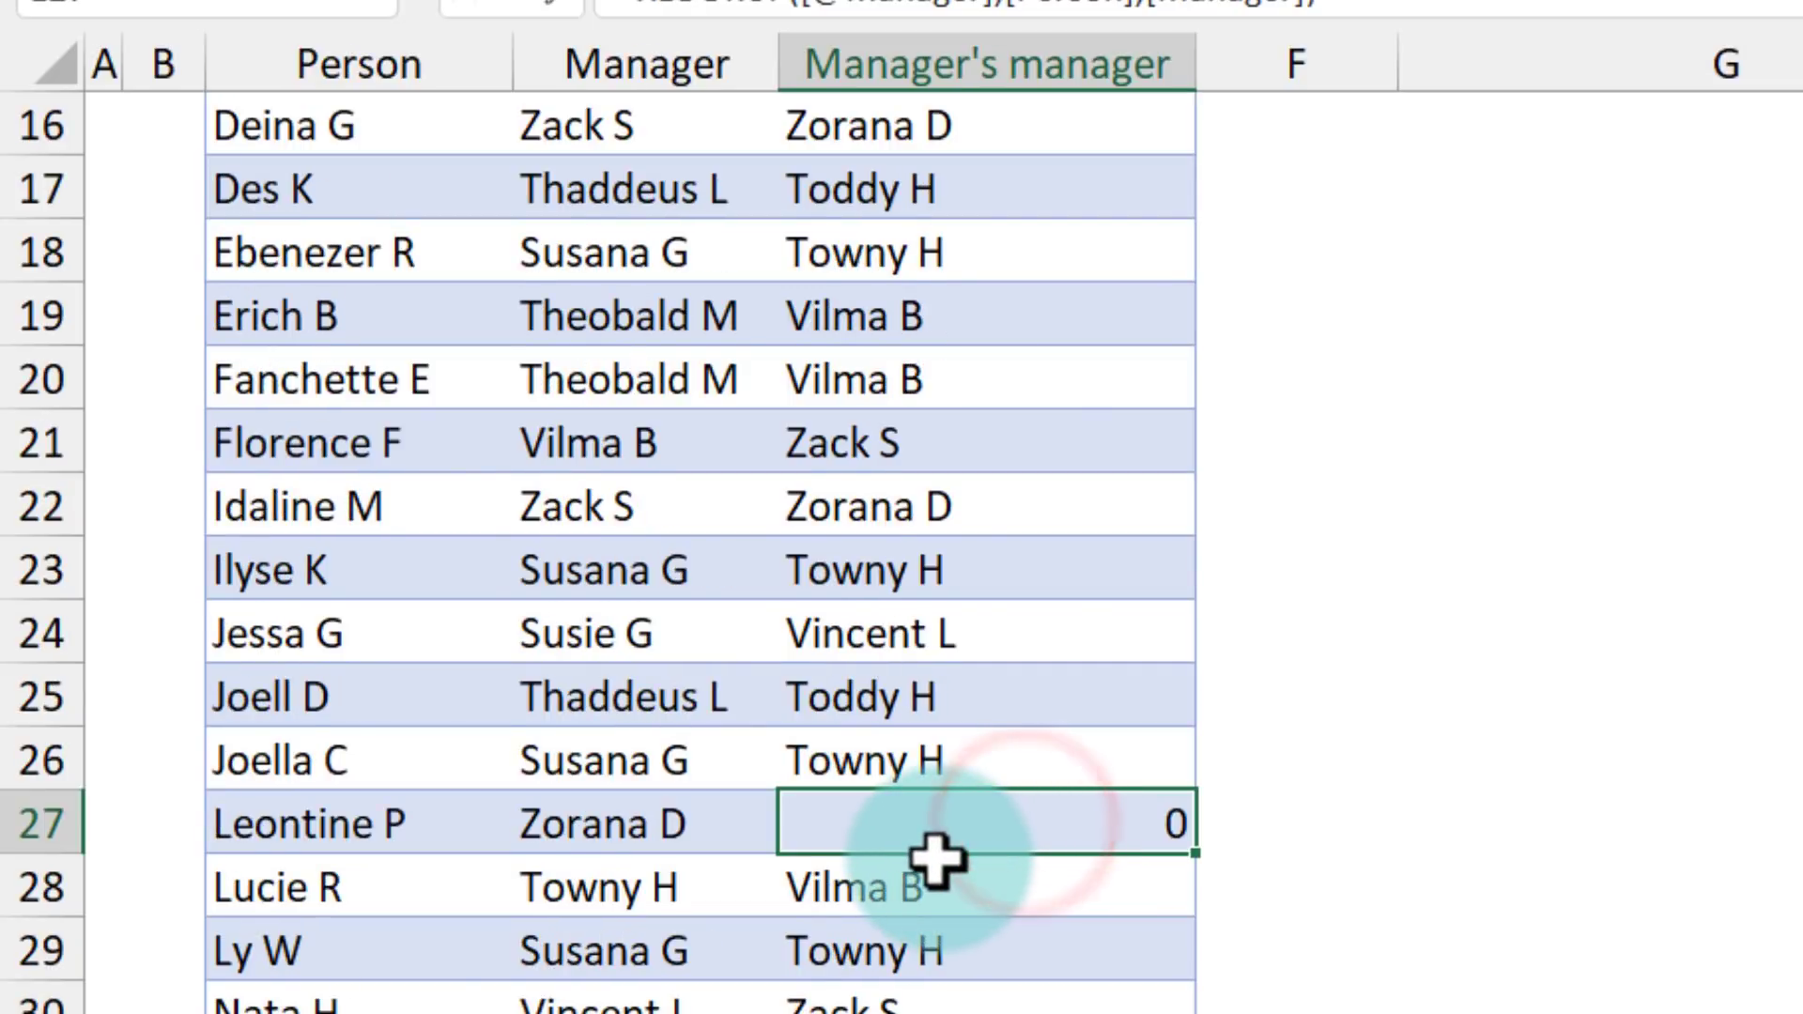
pyautogui.scroll(-5, 936, 860)
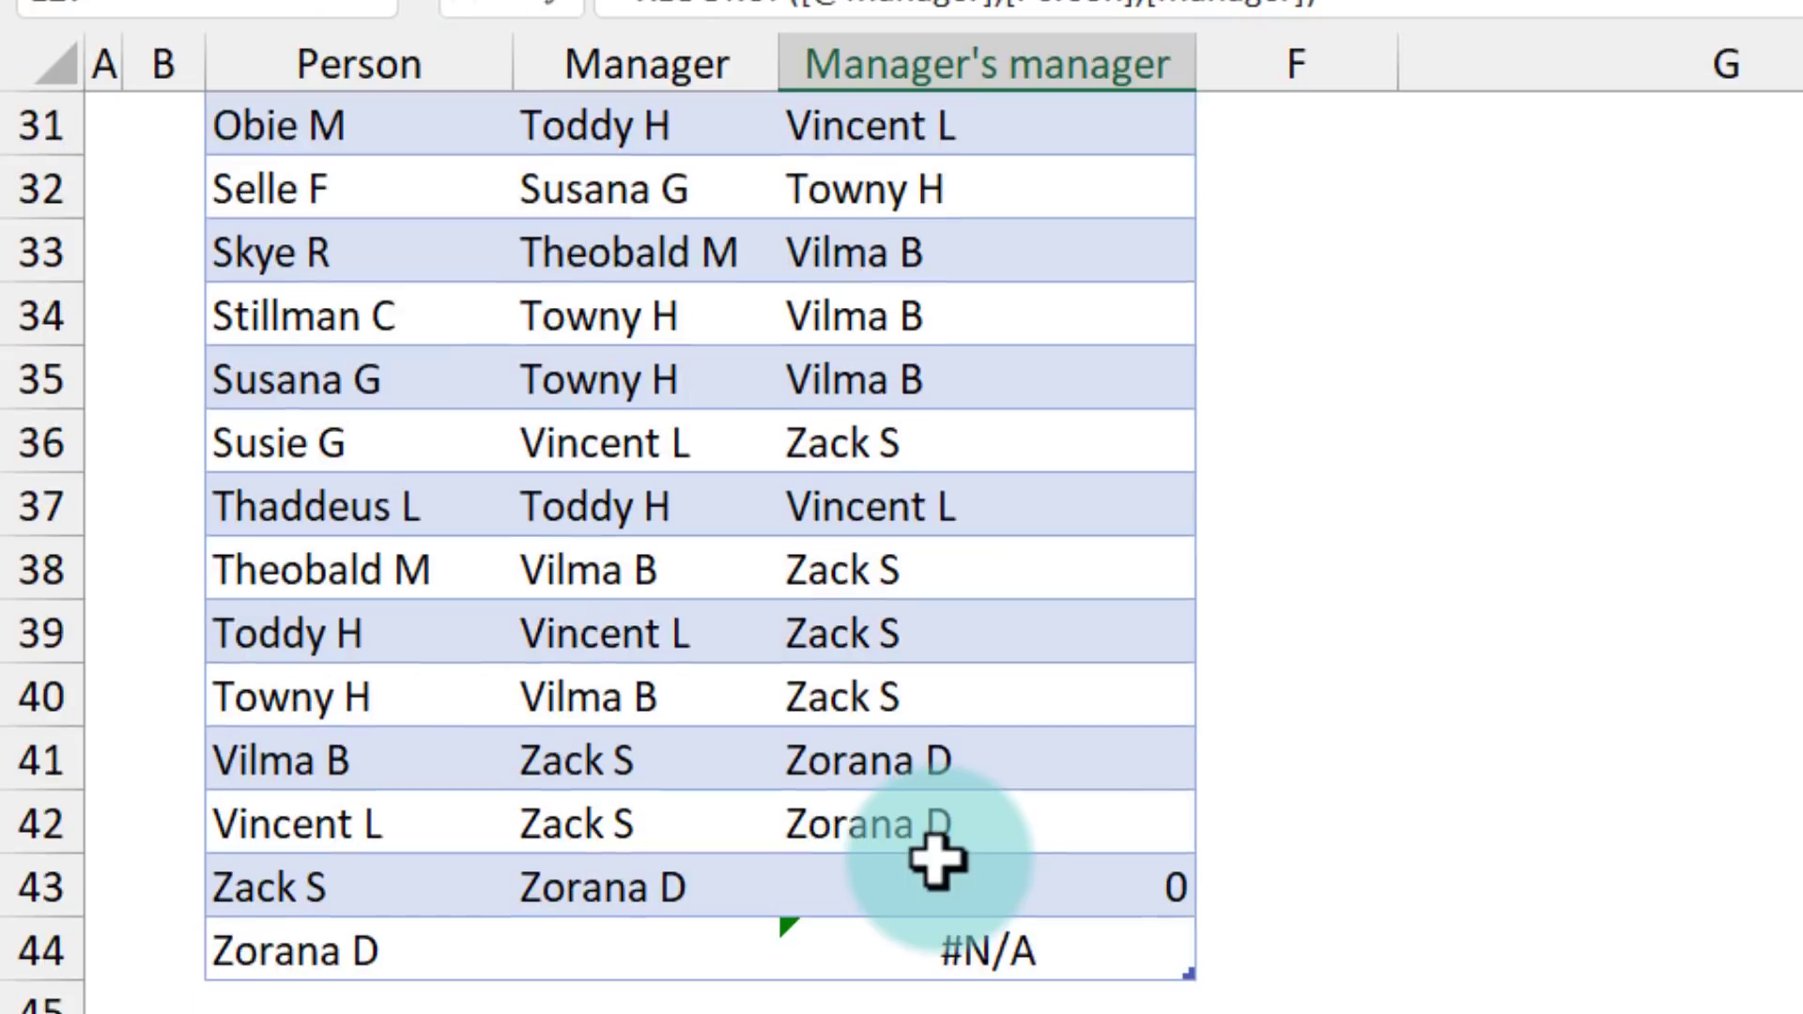
pyautogui.click(370, 950)
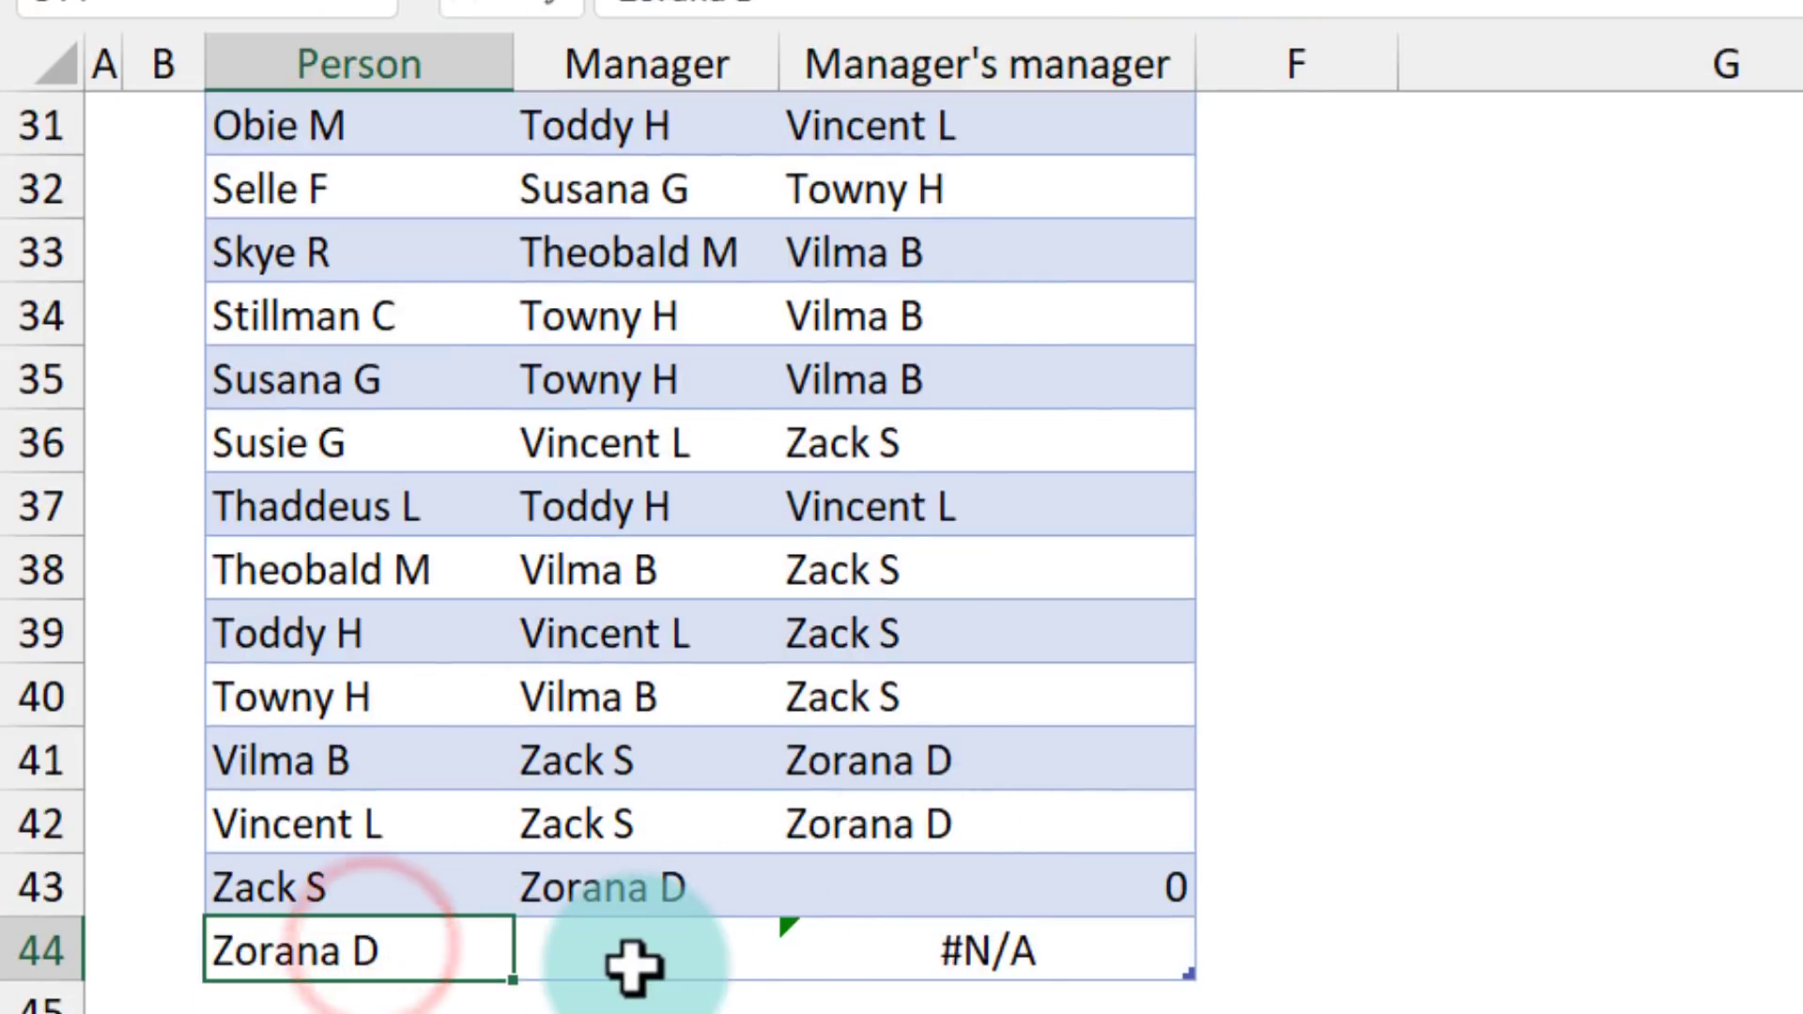
pyautogui.click(958, 953)
pyautogui.scroll(10, 1038, 821)
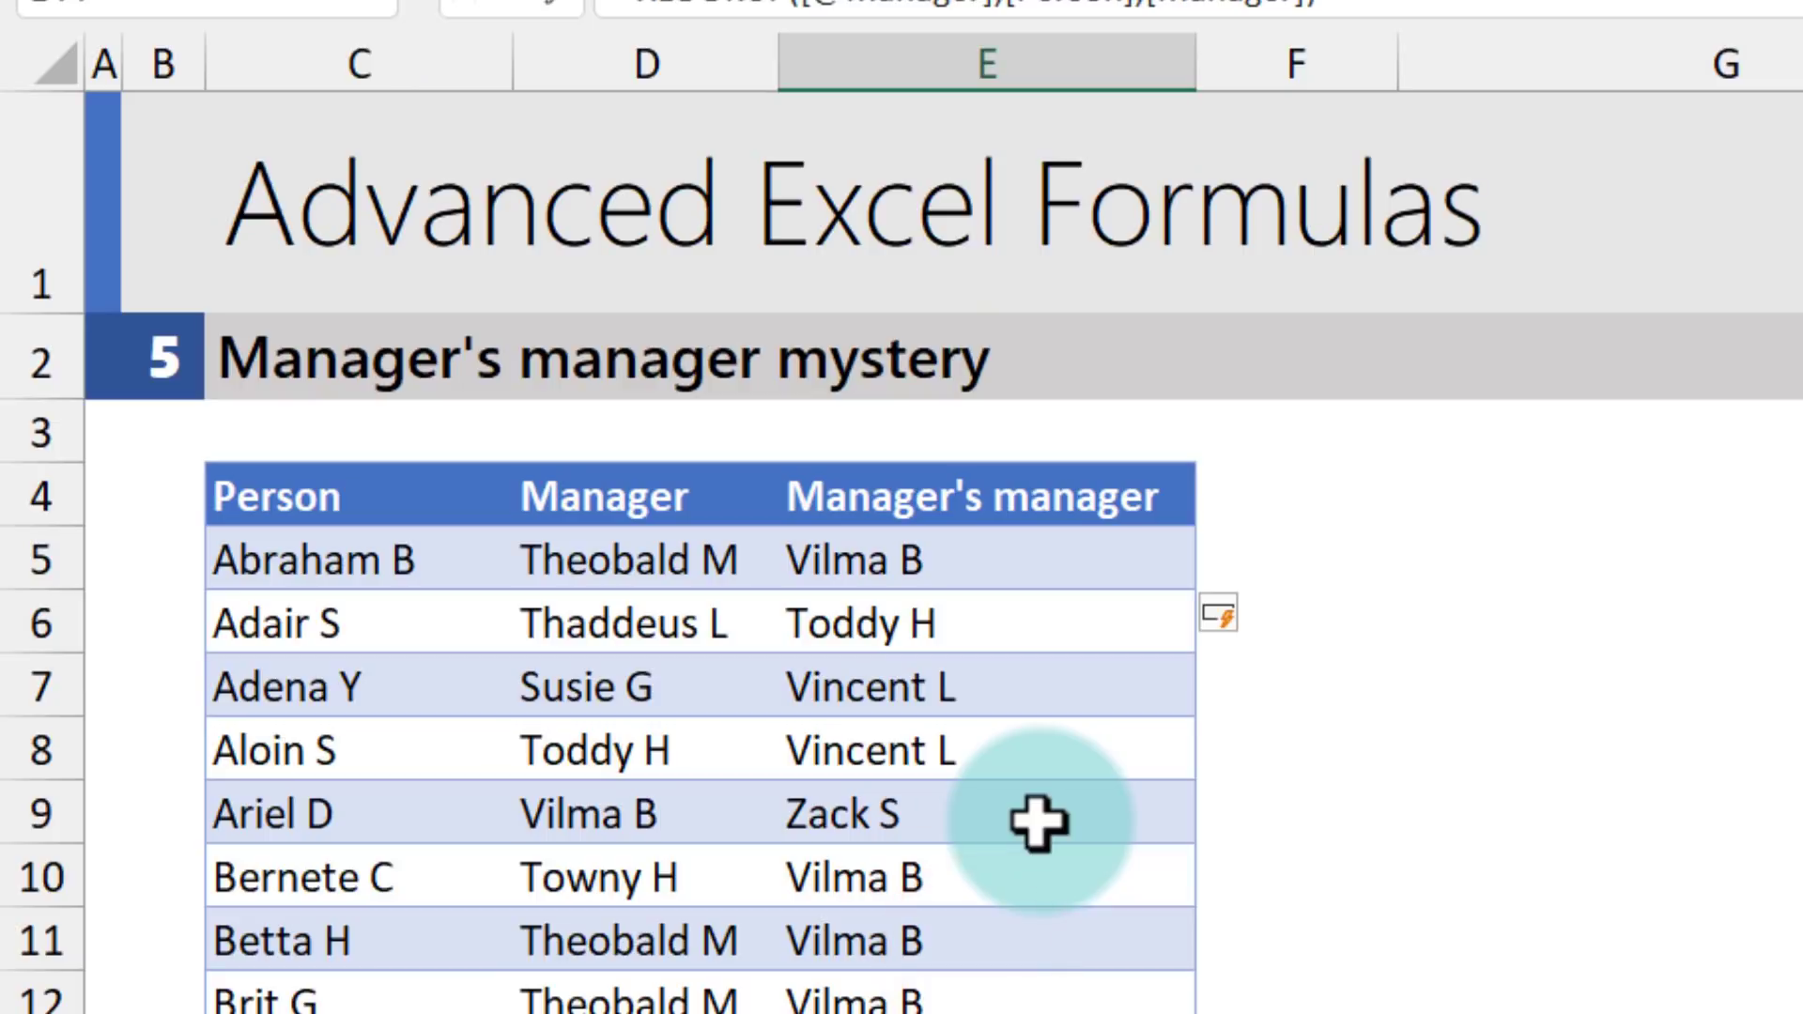
# - Add "No boss" as the if_not_found argument of the XLOOKUP formula in E5
pyautogui.click(959, 539)
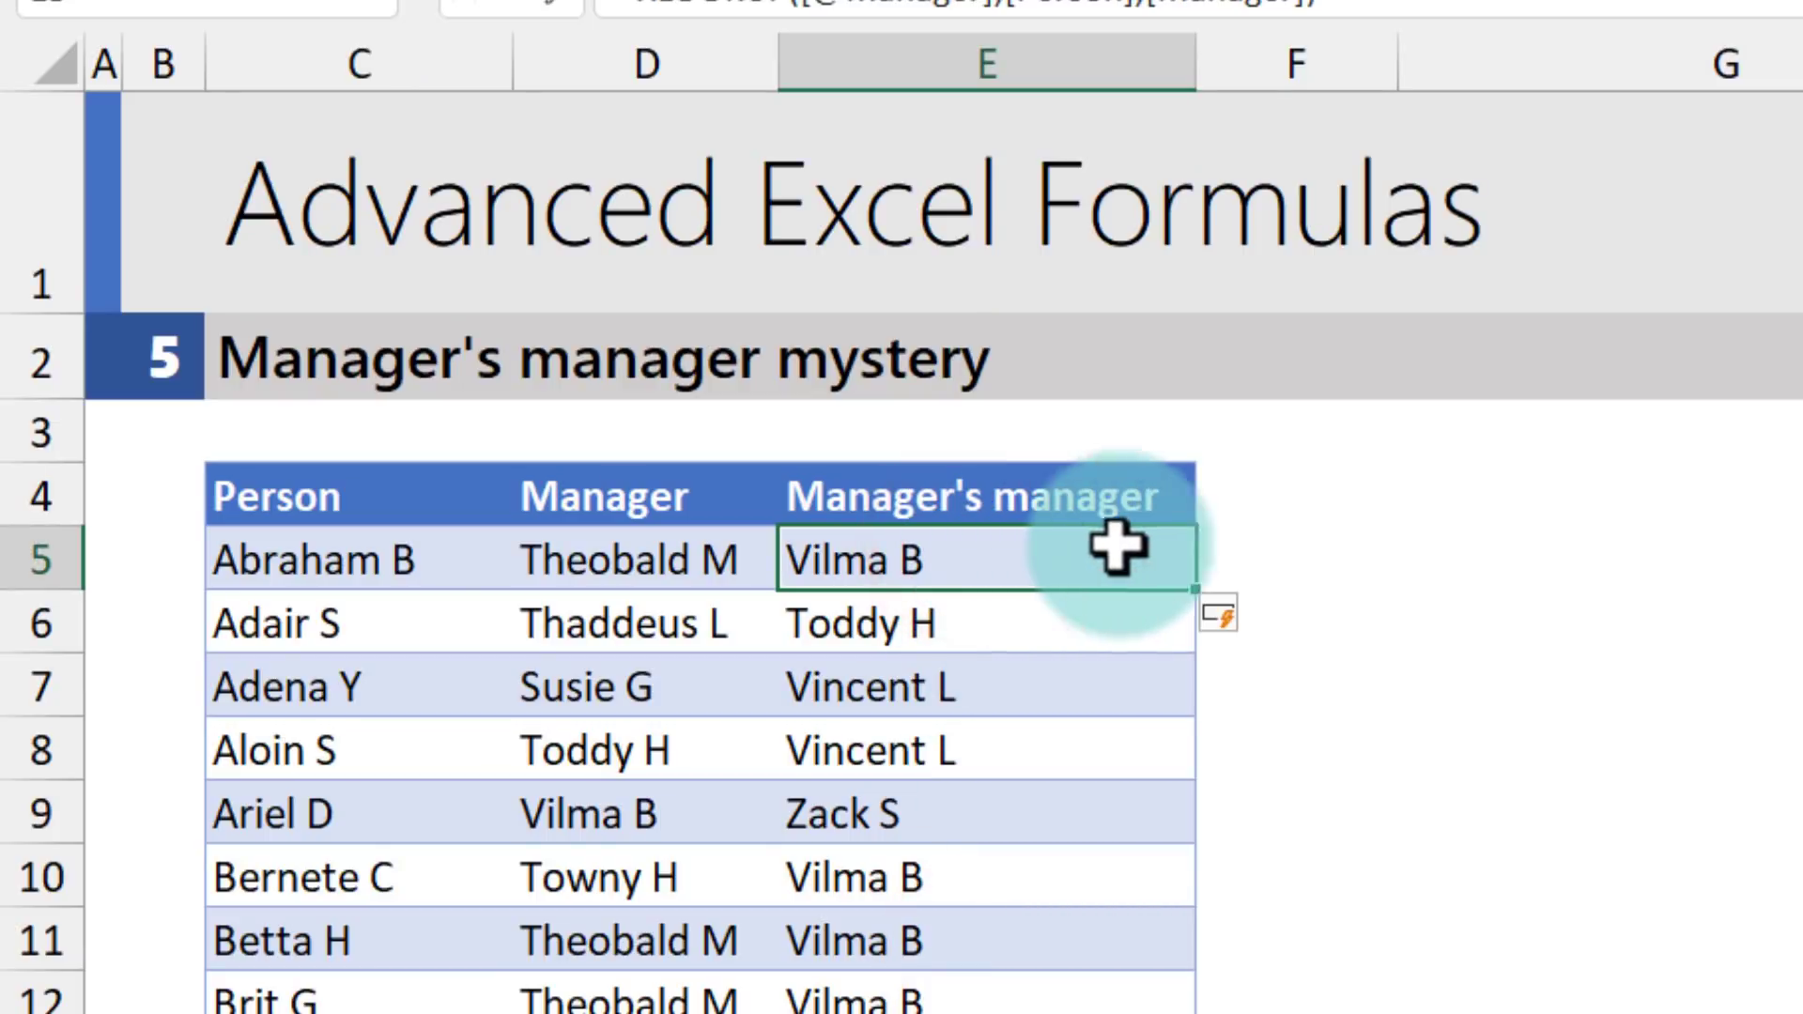
pyautogui.press('F2')
pyautogui.press('BackSpace')
pyautogui.write(',')
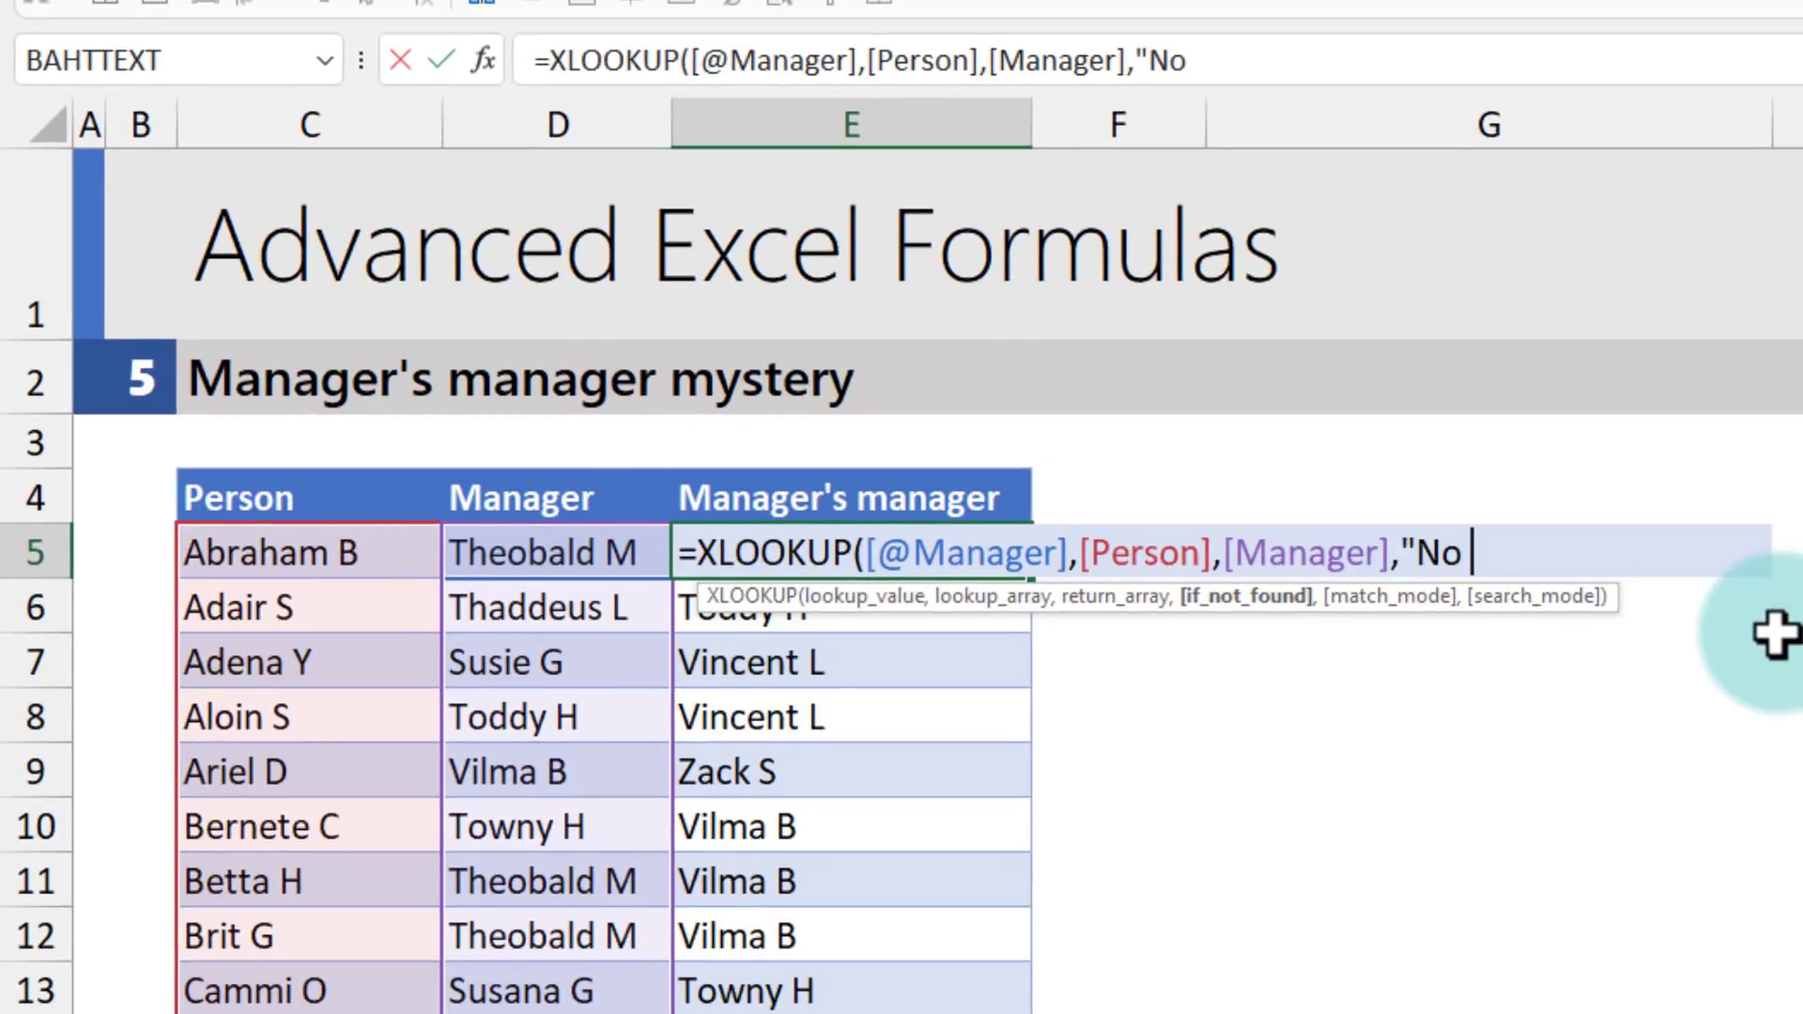
pyautogui.write('"No boss")')
pyautogui.press('Return')
# - Examine rows 43 and 44, tracing each person's manager to see how the Manager's manager results come about
pyautogui.scroll(-9, 927, 394)
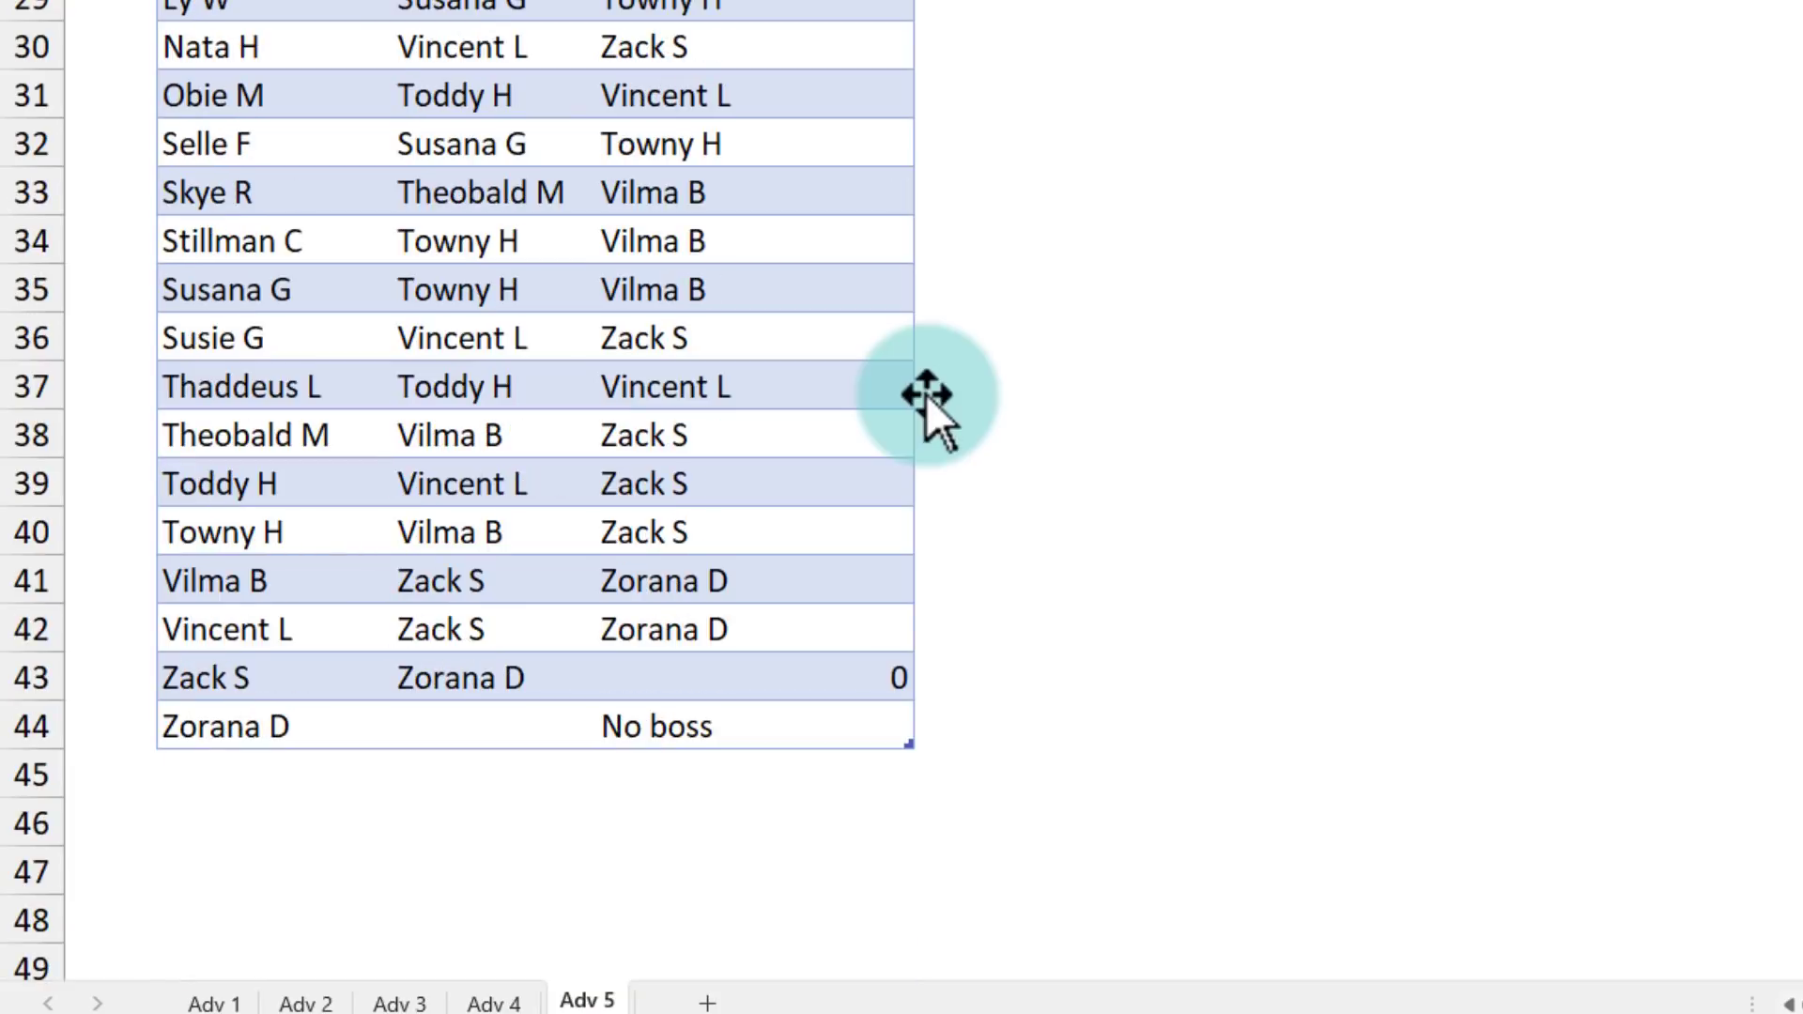
pyautogui.click(759, 734)
pyautogui.click(813, 676)
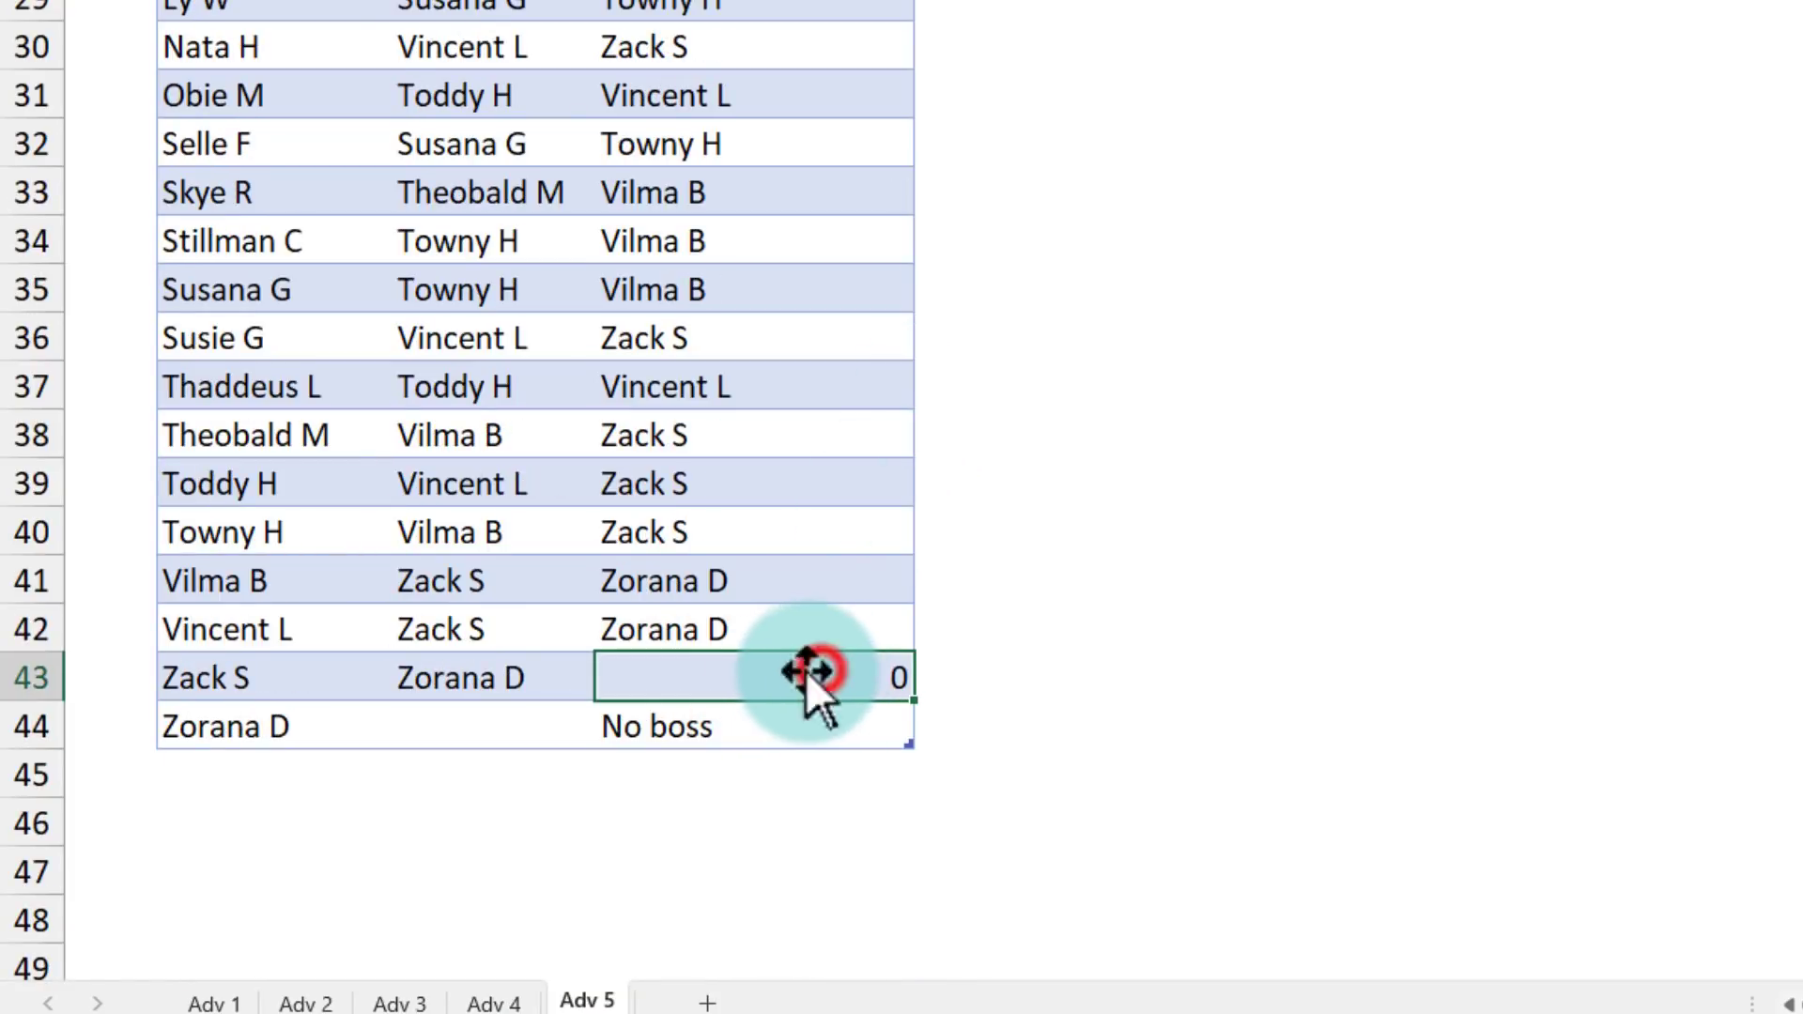
pyautogui.scroll(1, 775, 676)
pyautogui.scroll(-3, 775, 676)
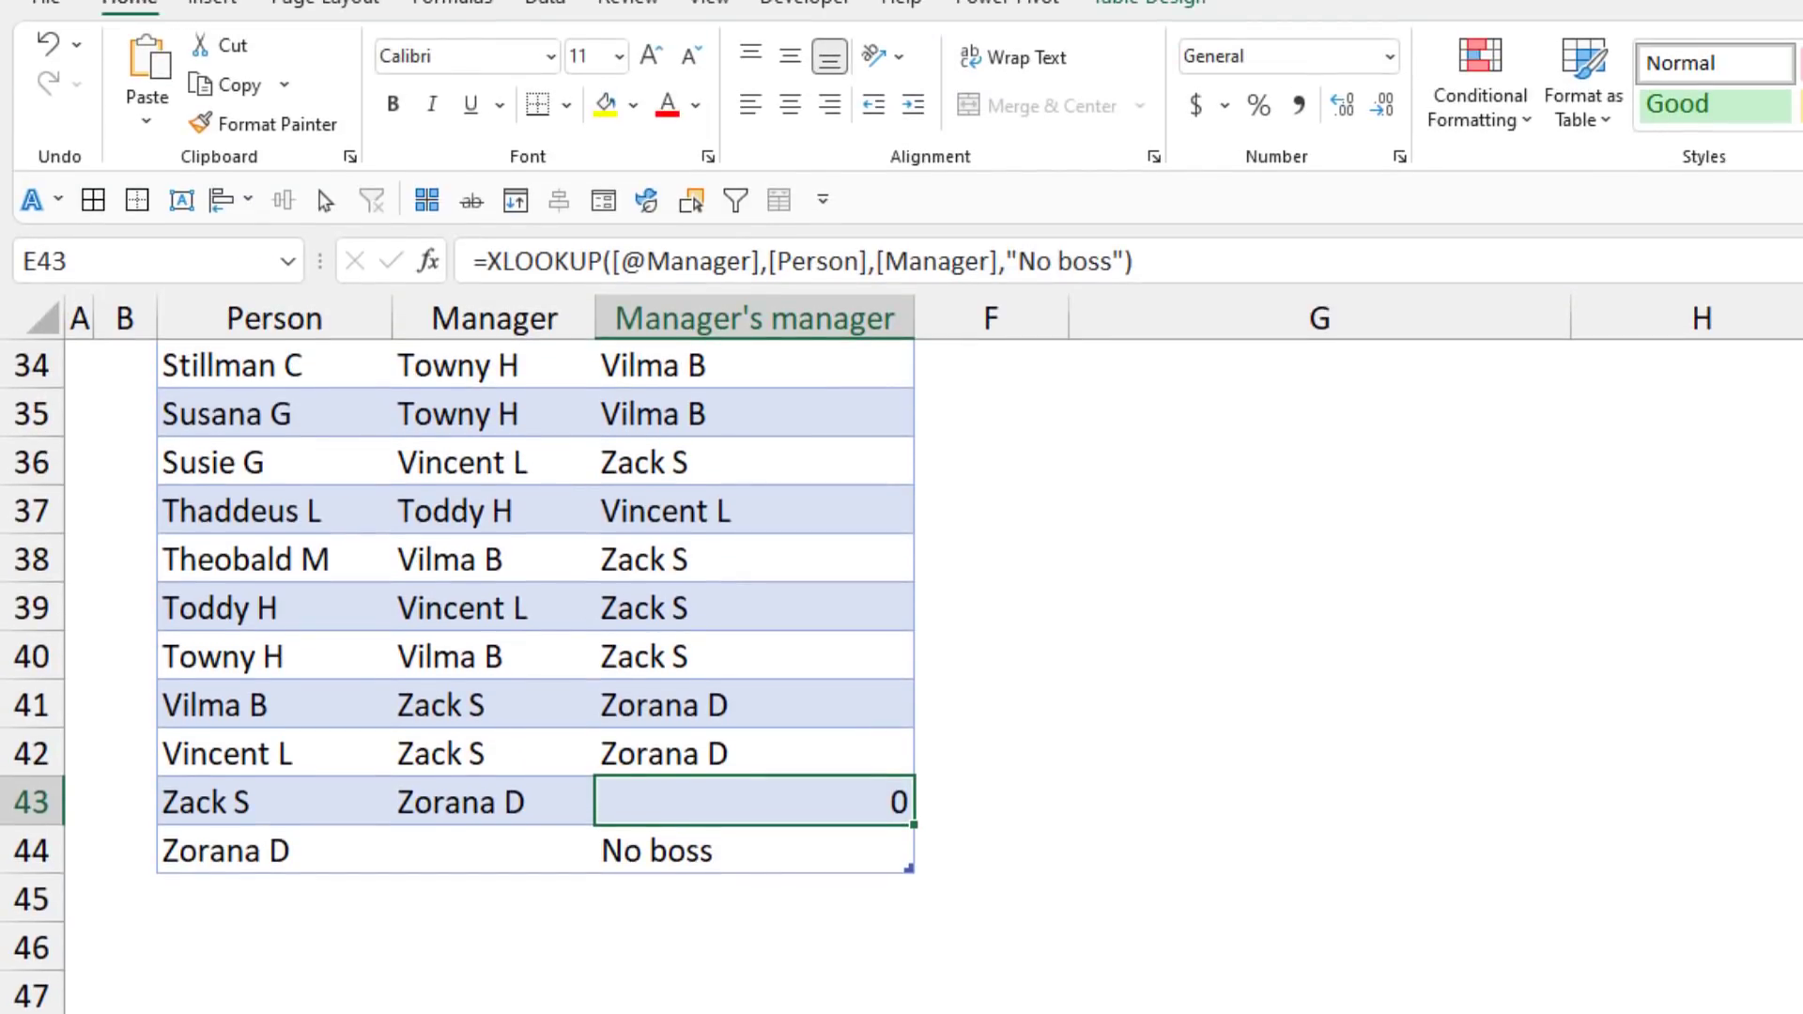
pyautogui.click(201, 801)
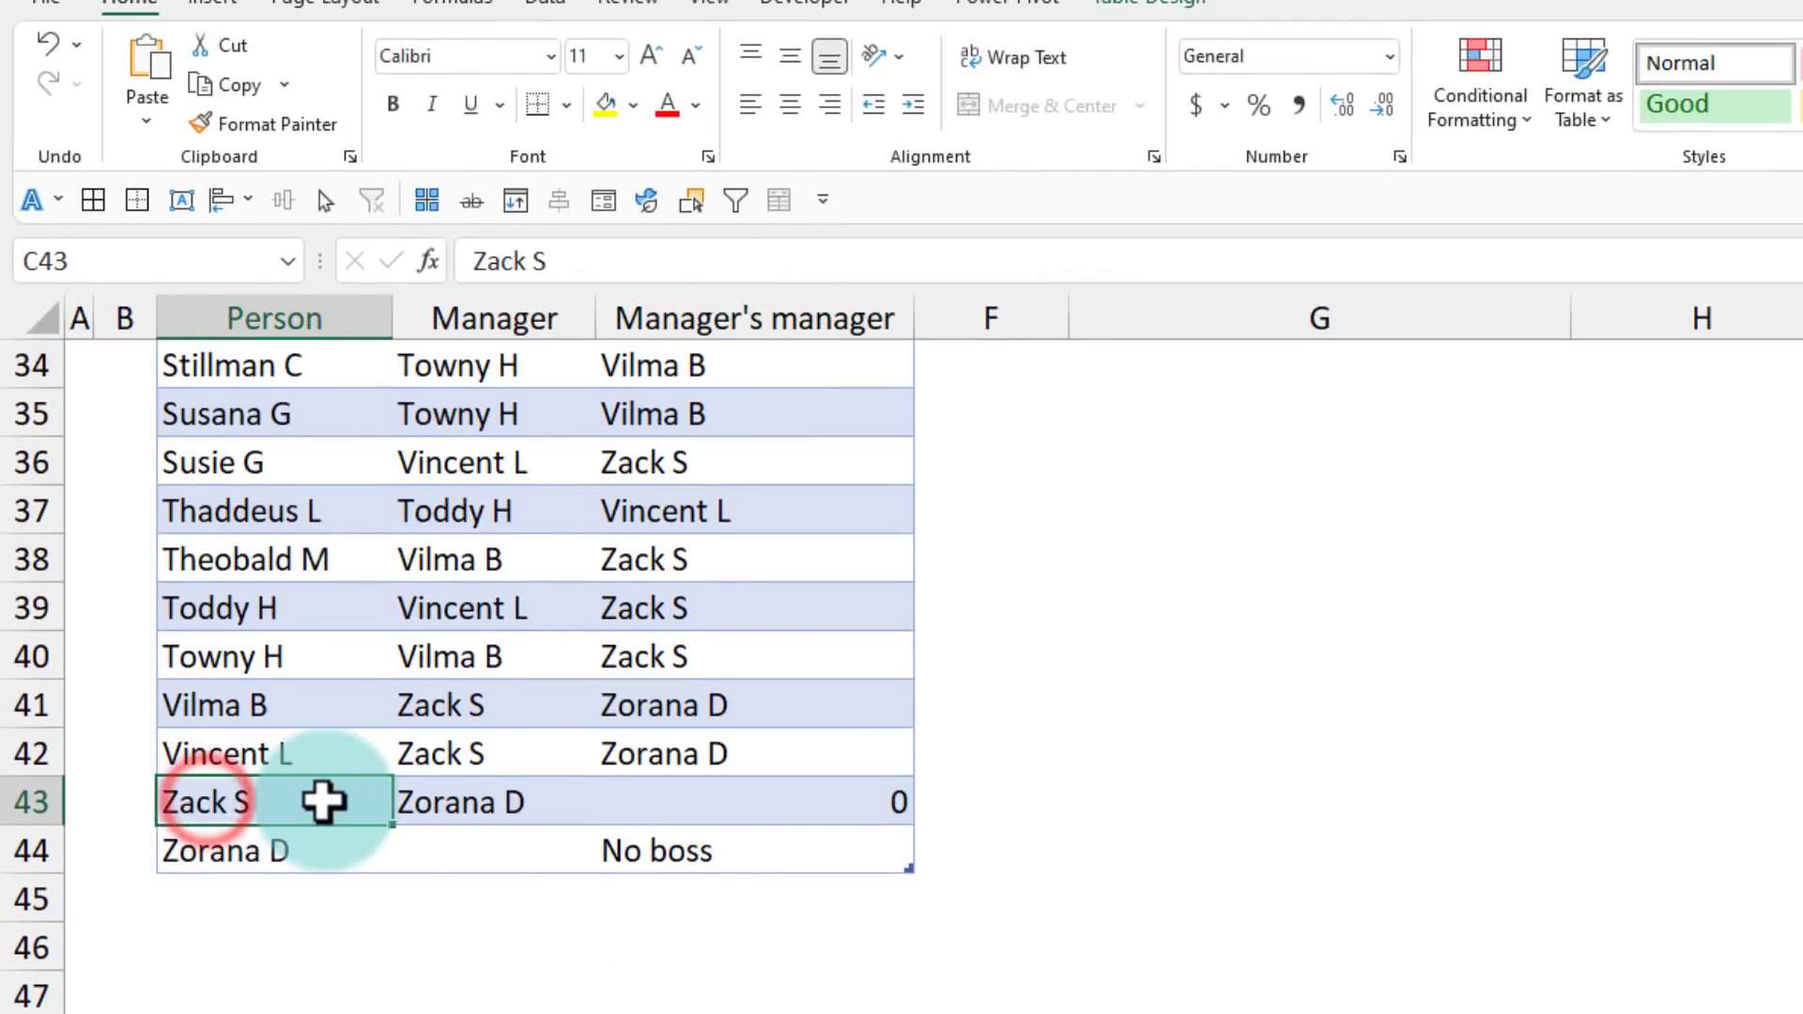
pyautogui.click(467, 801)
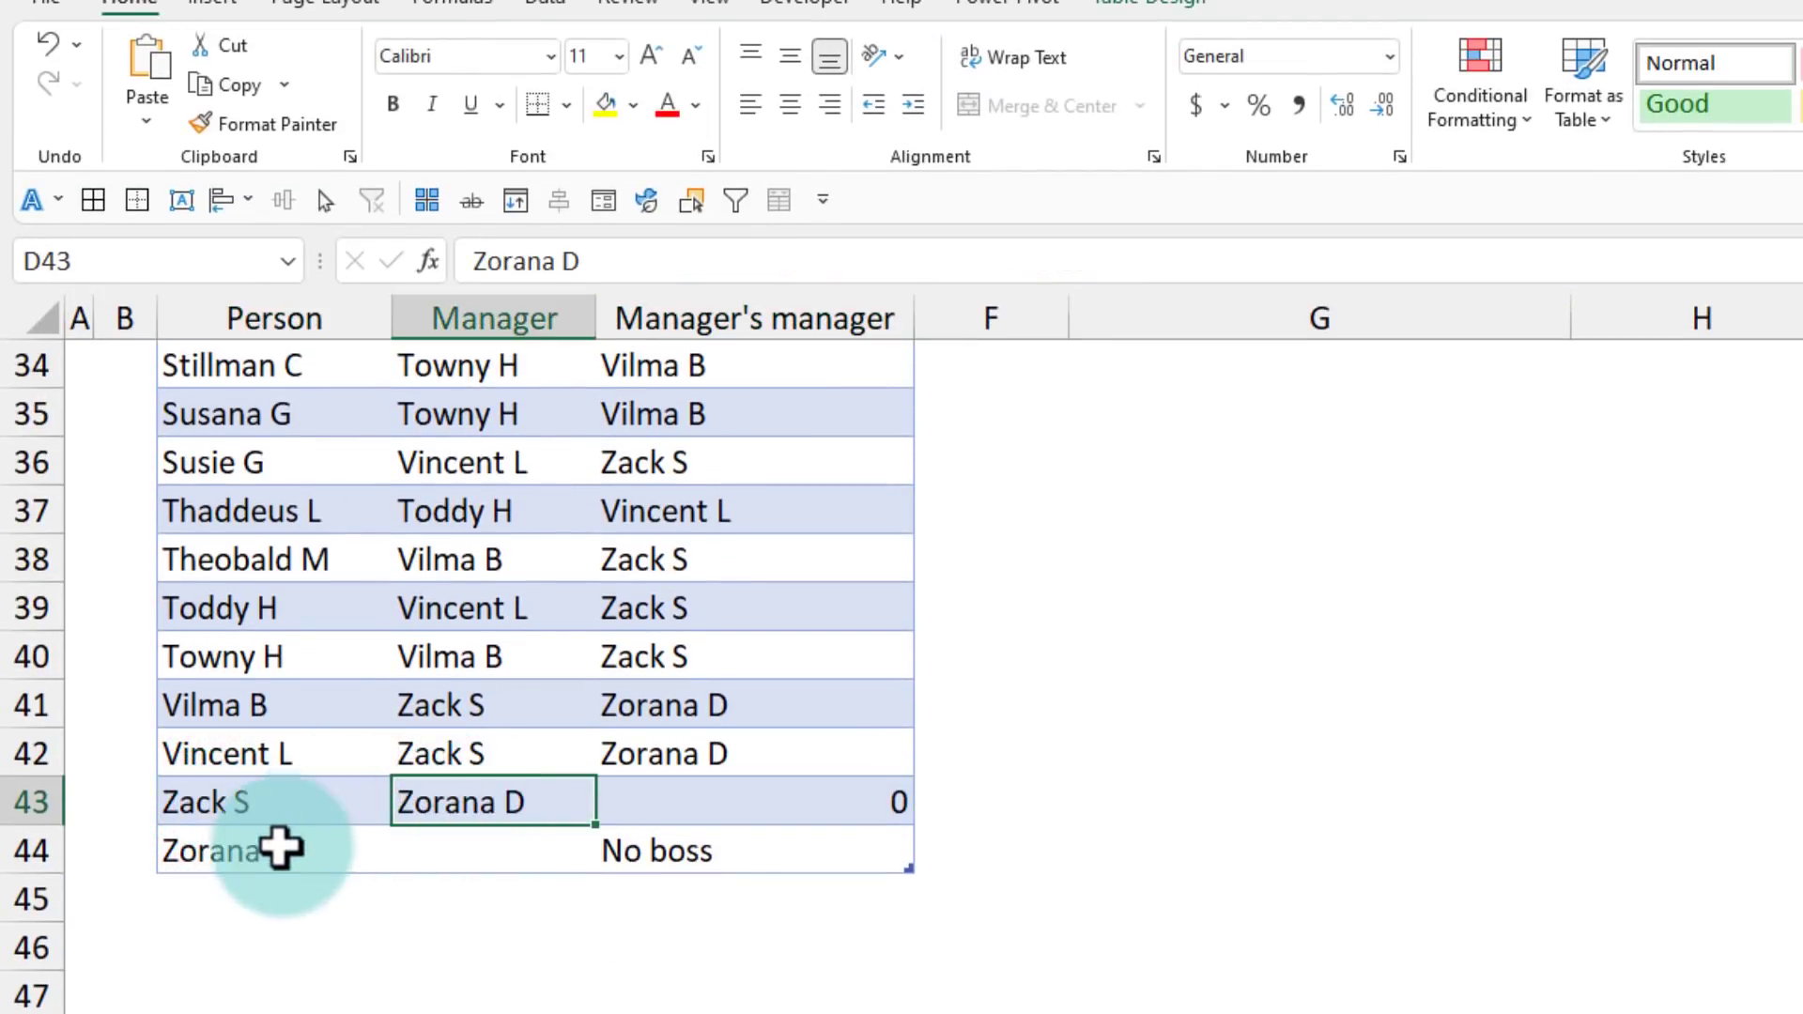
pyautogui.click(237, 855)
pyautogui.click(495, 846)
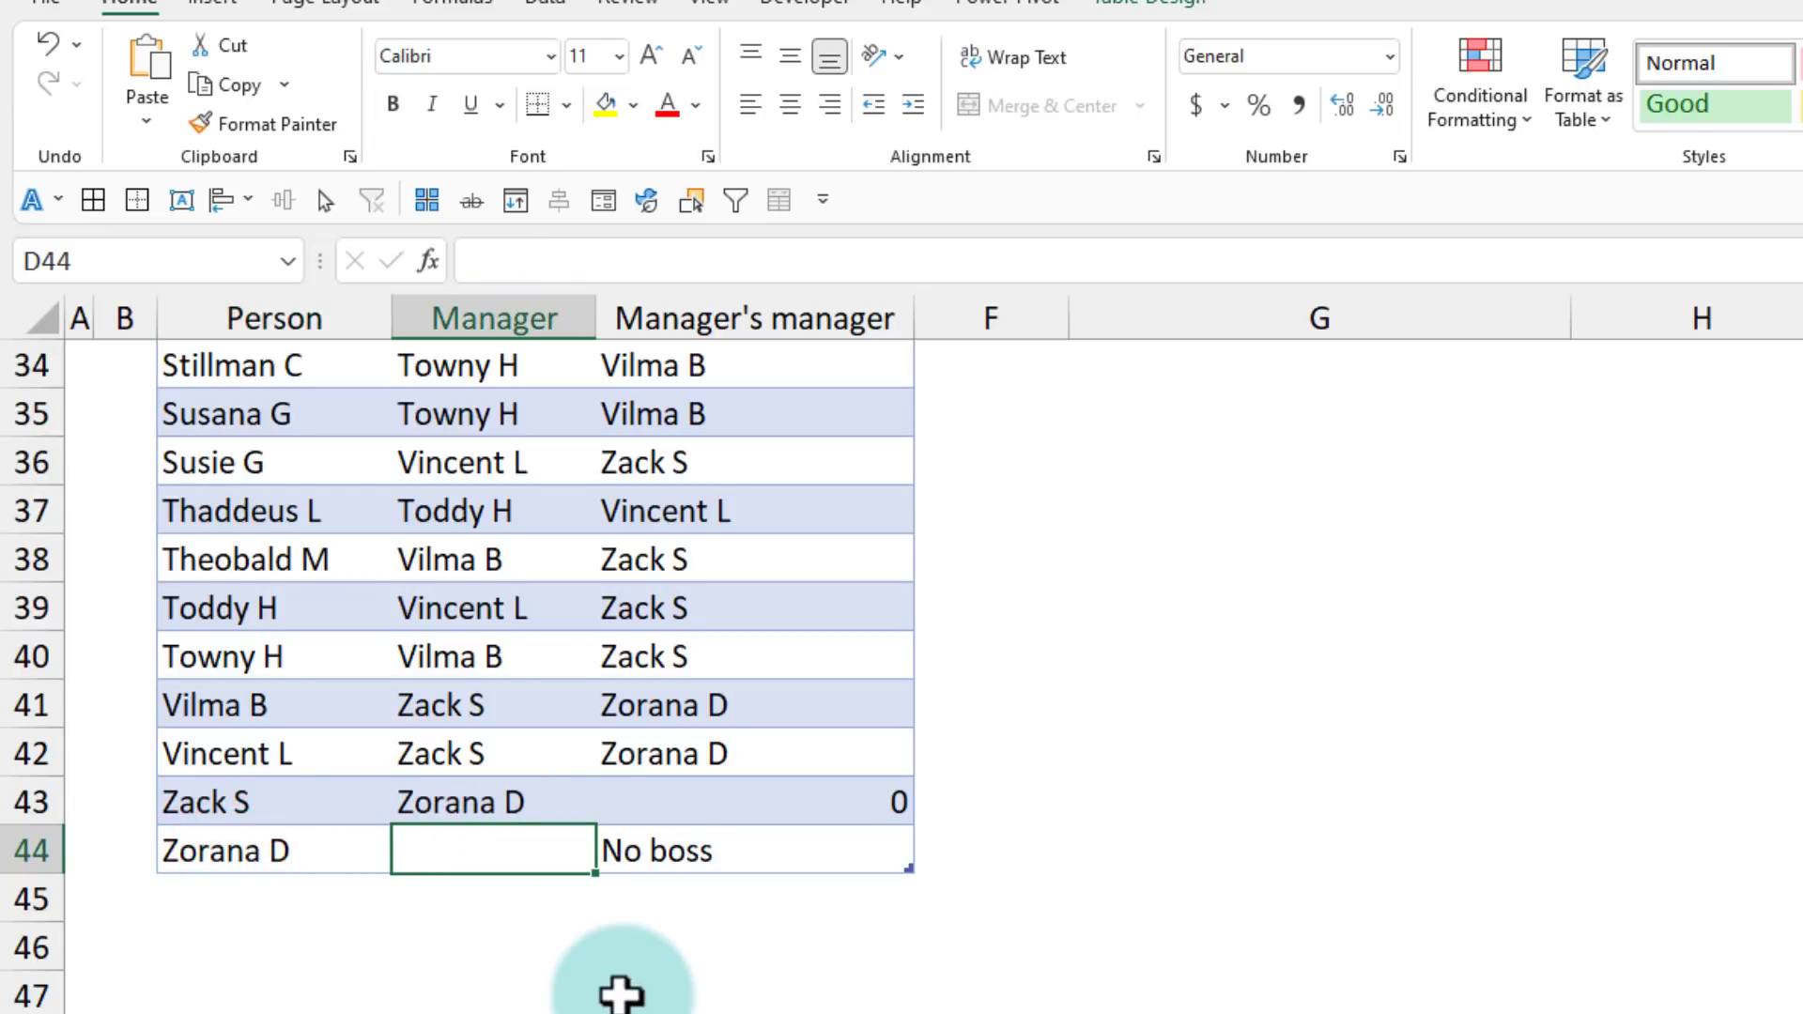
pyautogui.click(716, 799)
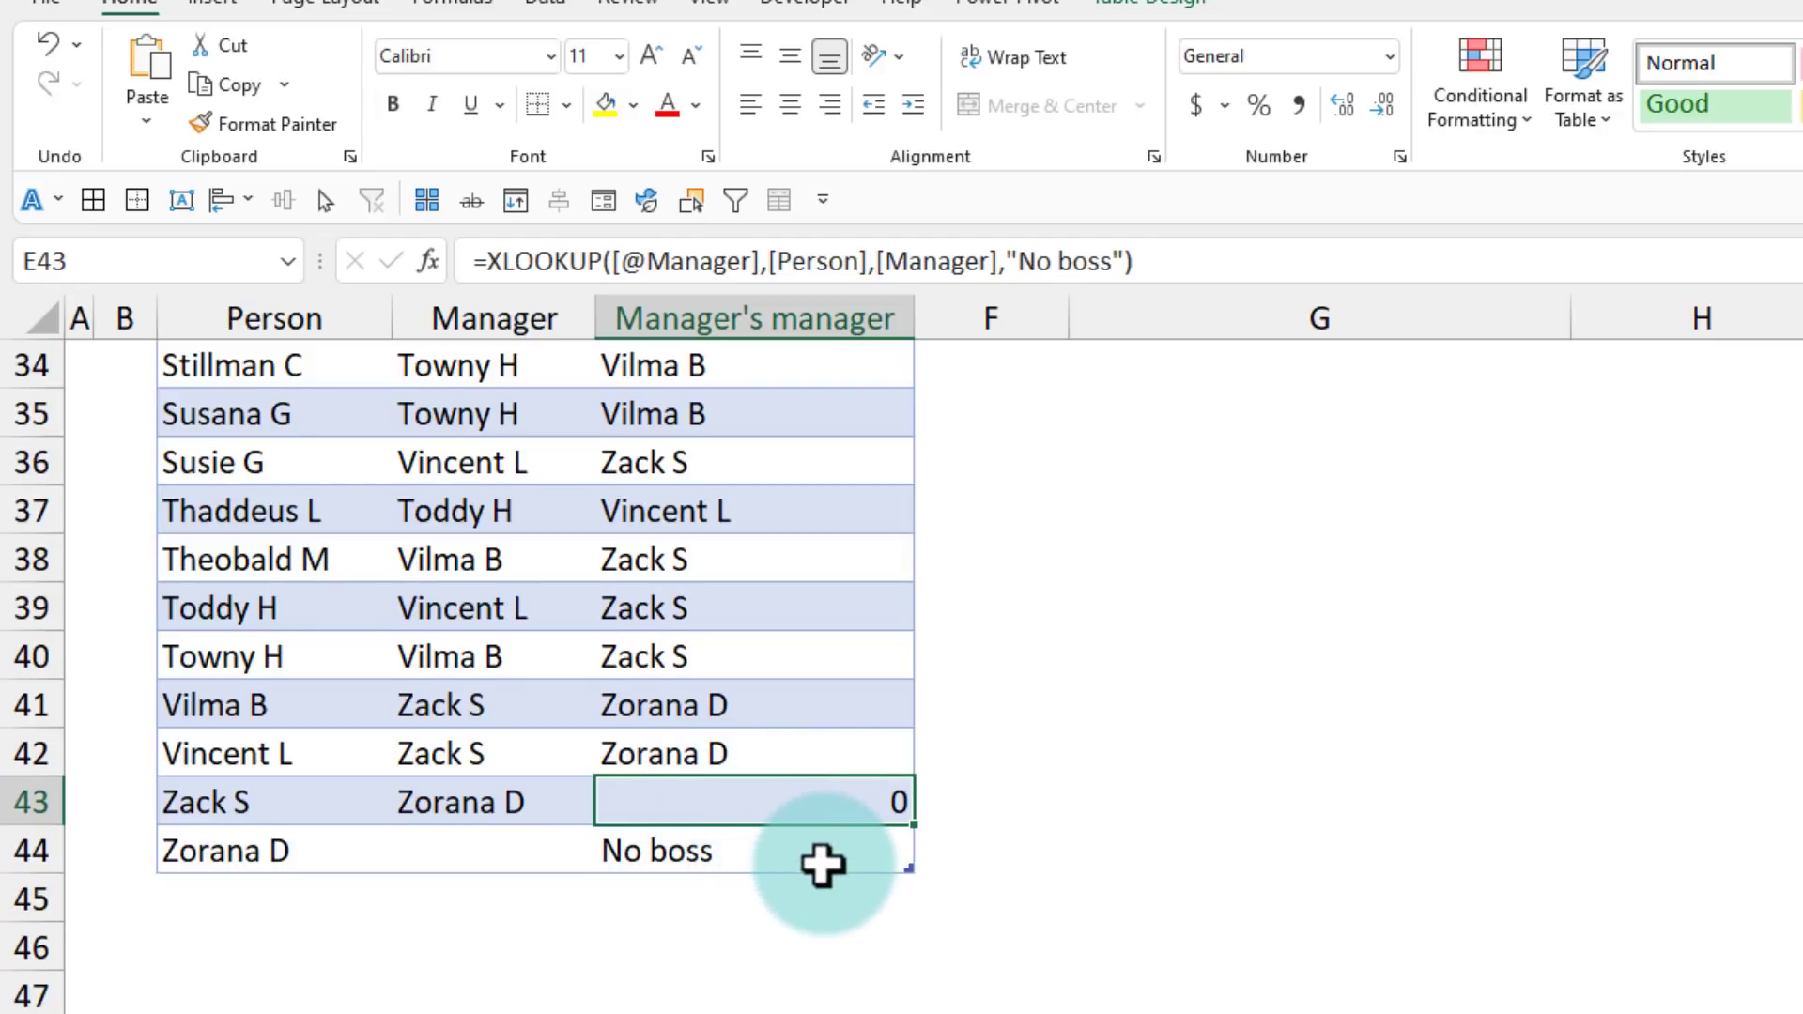
# - Review the XLOOKUP formula in E5 alongside the Manager's manager results in rows 27, 43 and 44, leaving it unedited
pyautogui.scroll(11, 821, 862)
pyautogui.click(761, 696)
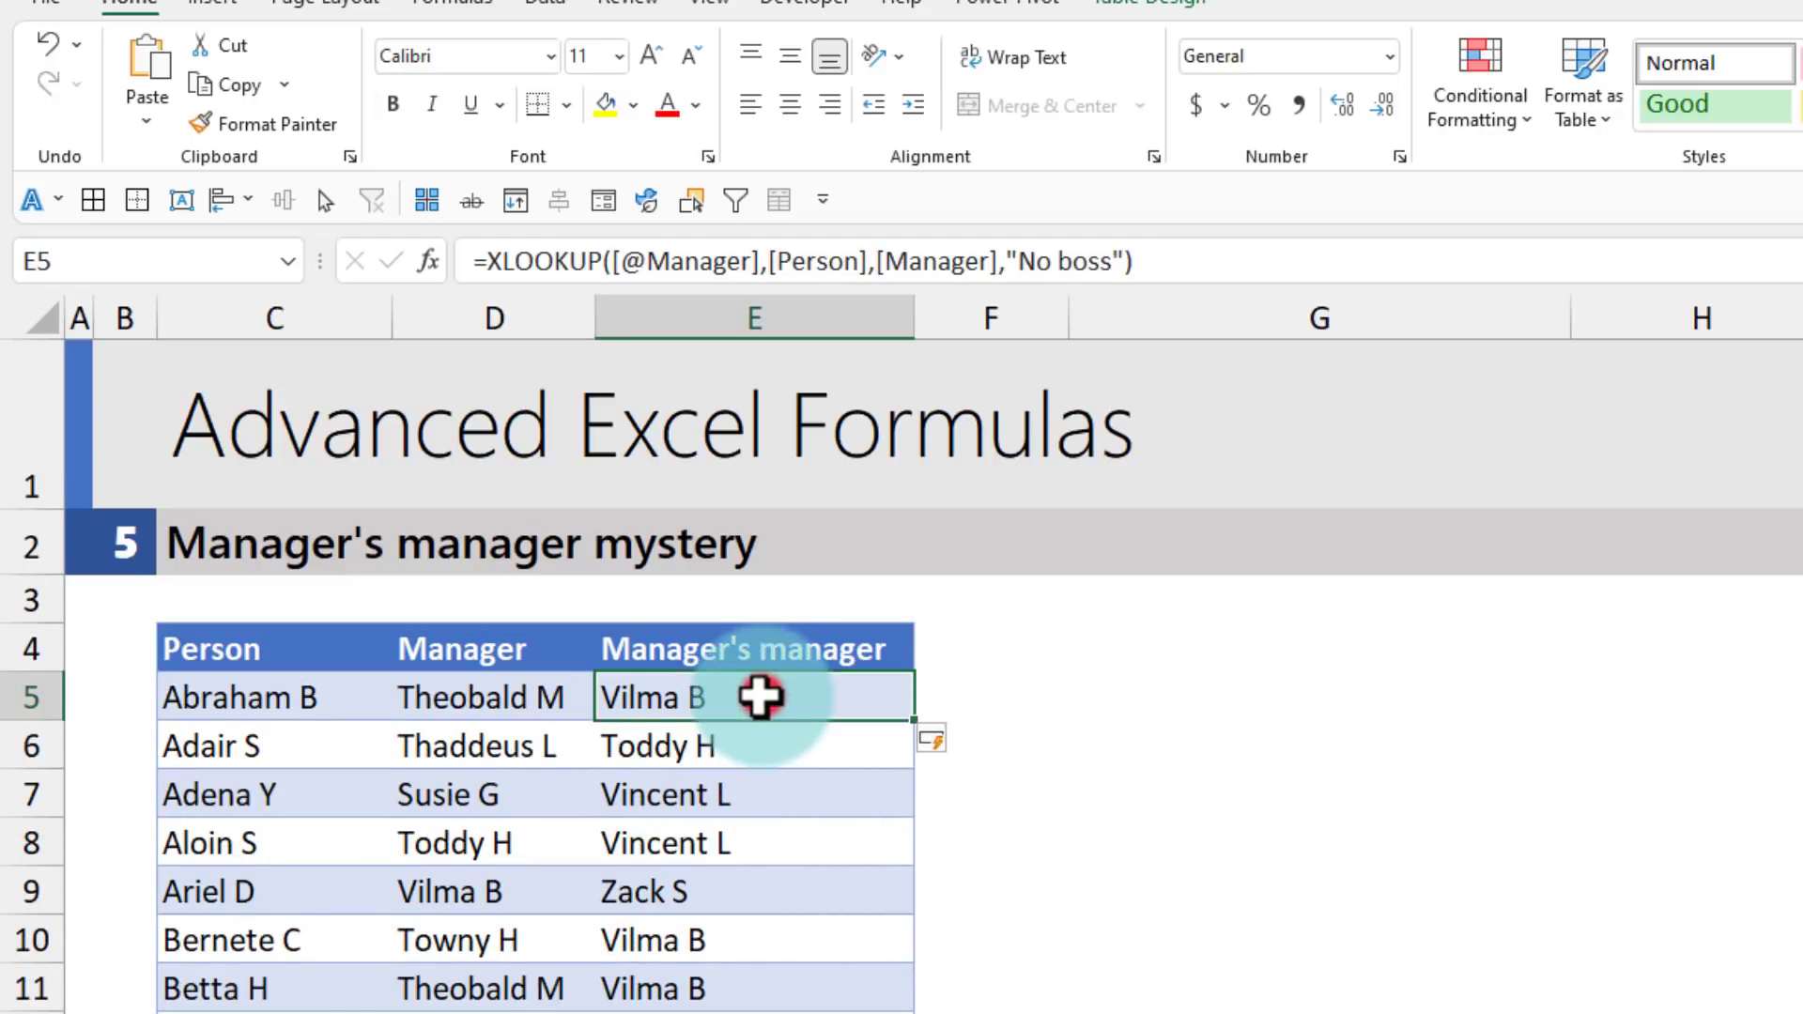
pyautogui.doubleClick(759, 697)
pyautogui.scroll(-6, 759, 697)
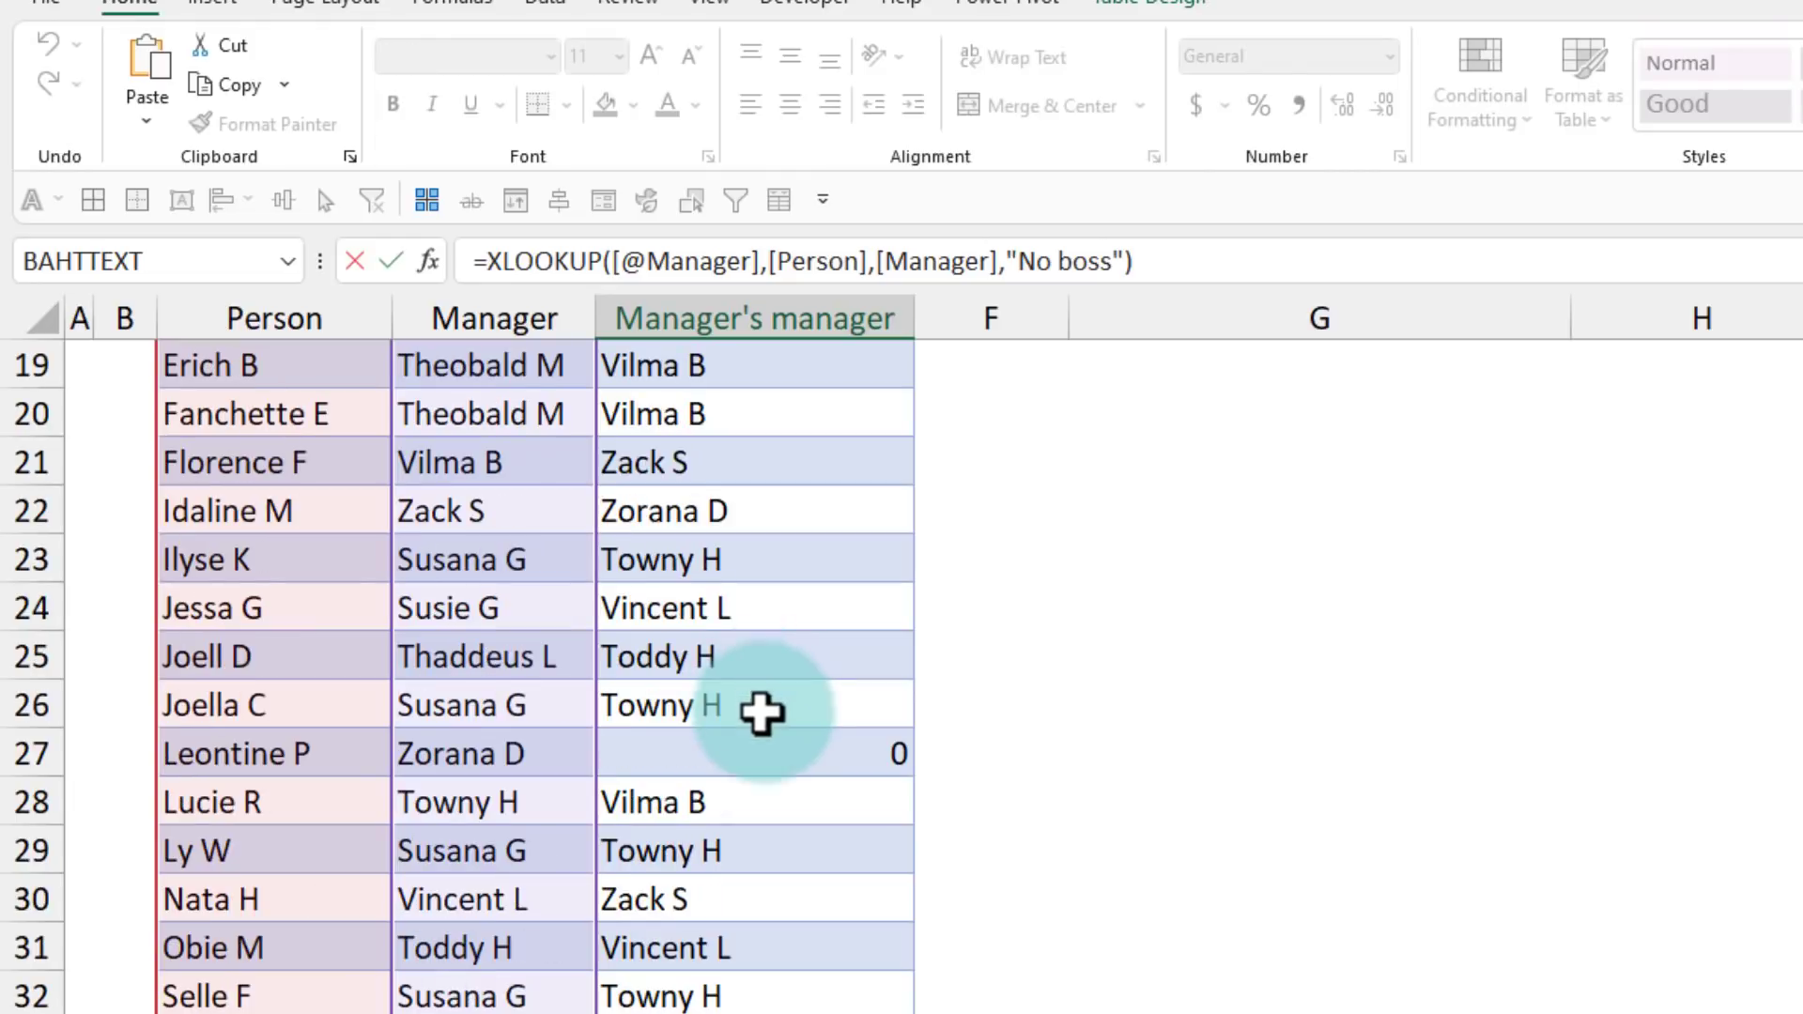
pyautogui.scroll(-4, 777, 914)
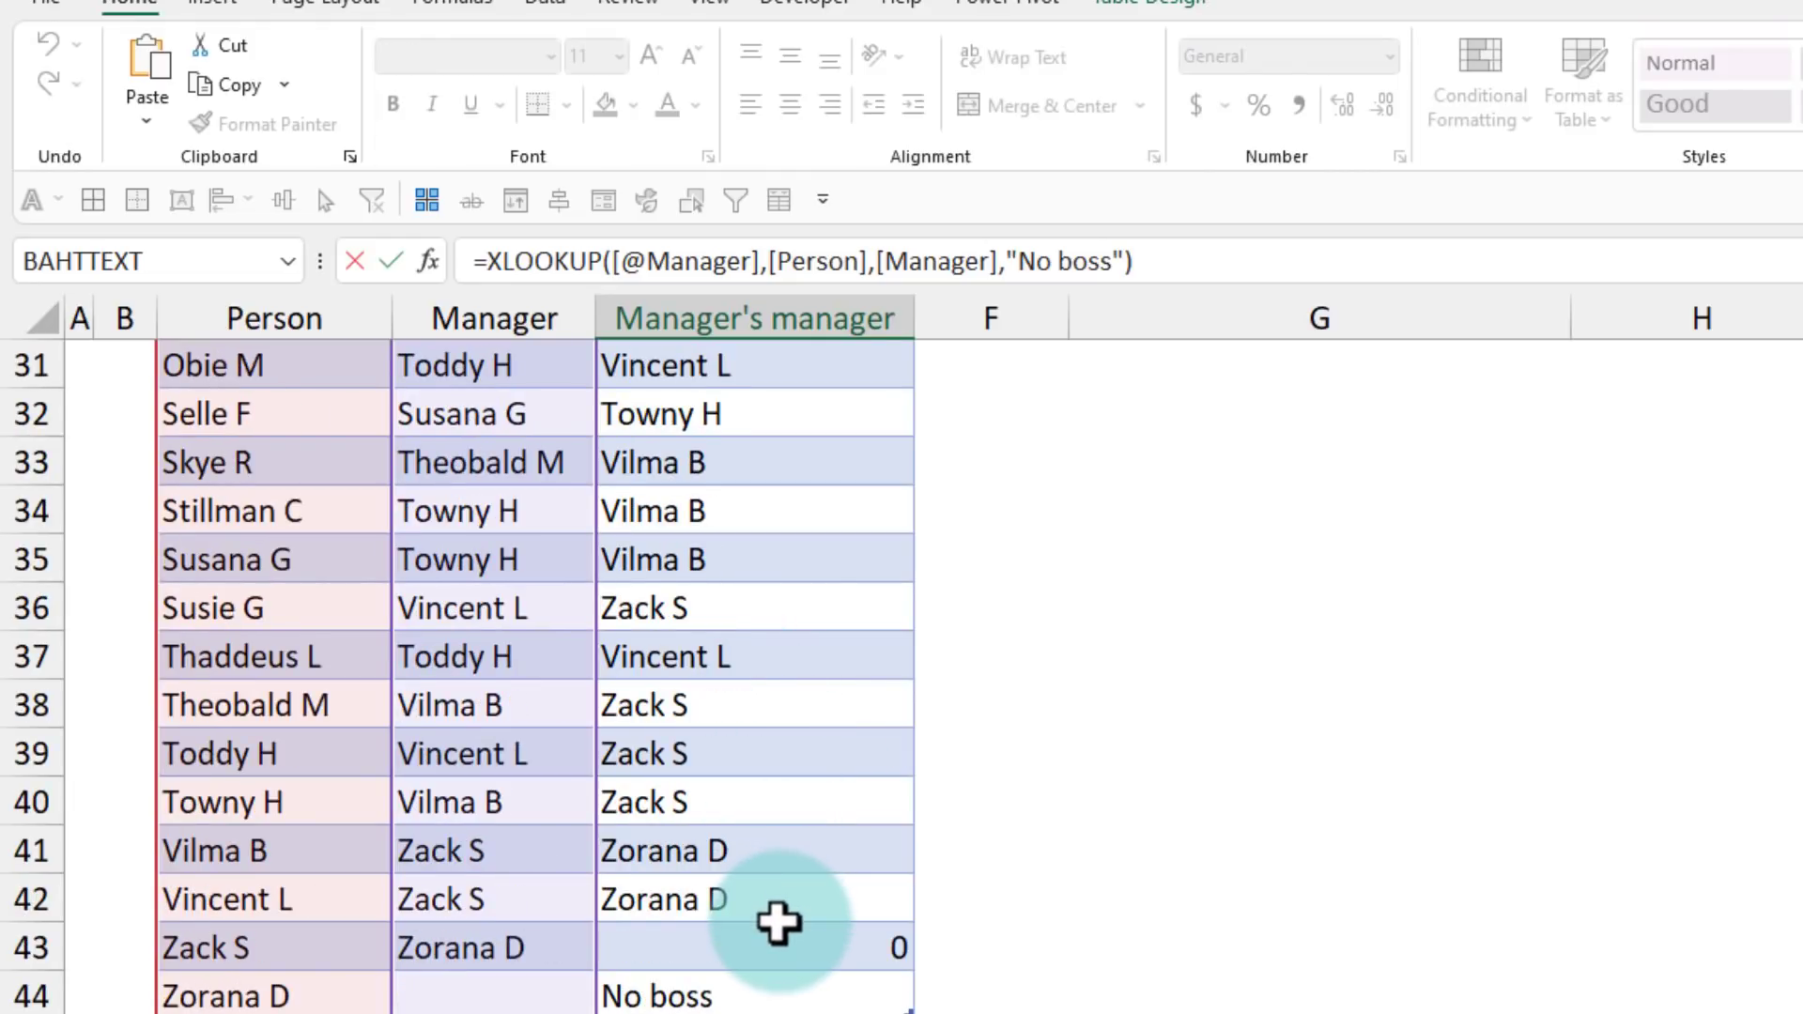
pyautogui.press('Escape')
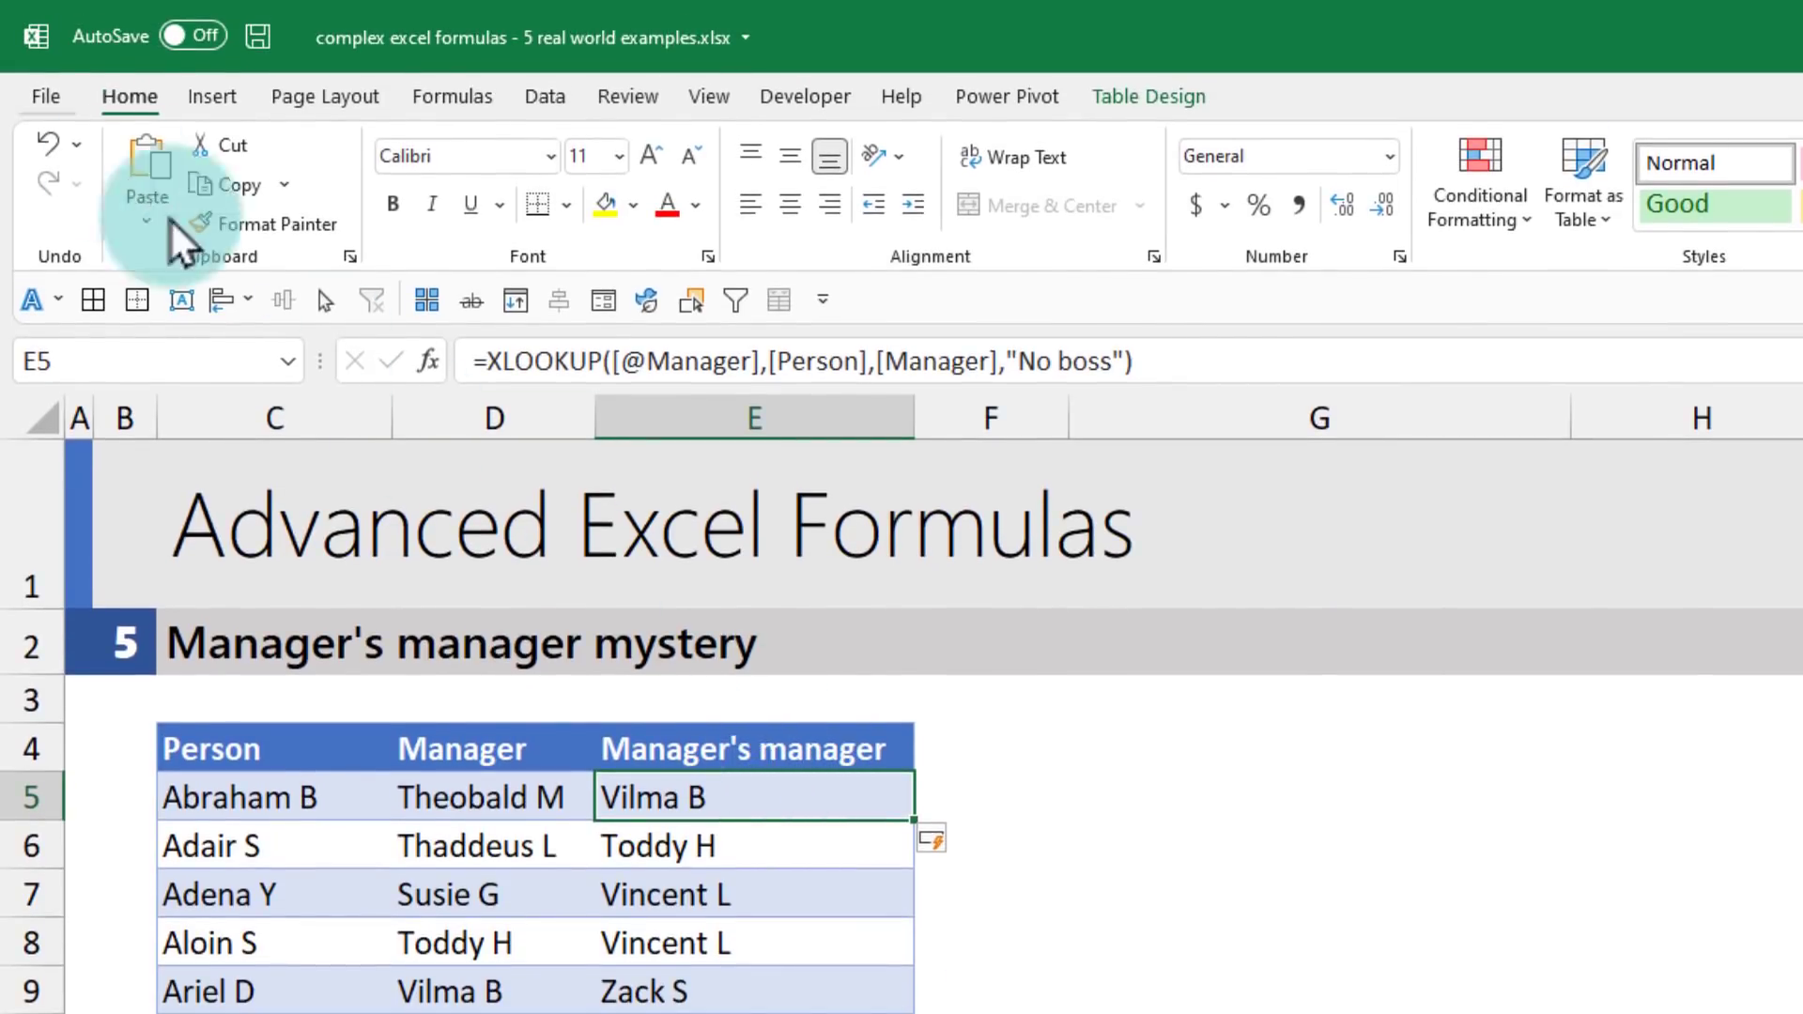
# - Turn off showing a zero in cells that have zero value in the display options for the Adv 5 worksheet
pyautogui.click(38, 95)
pyautogui.click(60, 994)
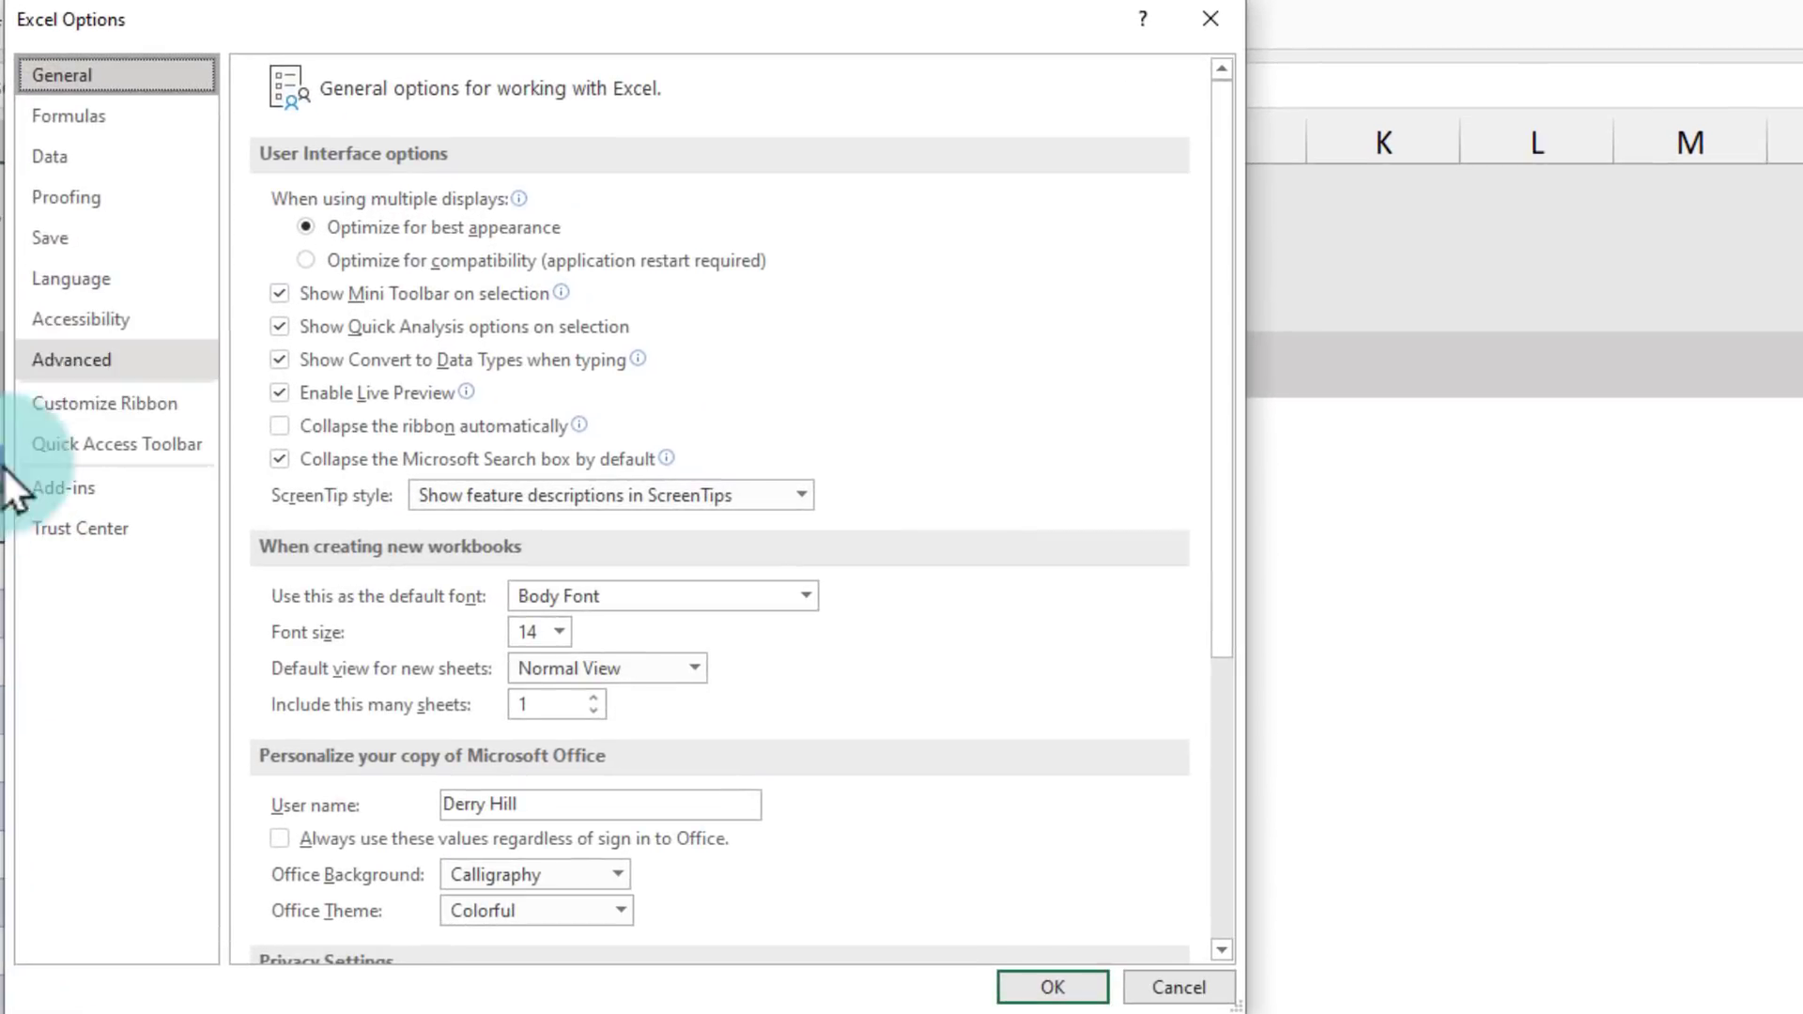
pyautogui.click(493, 405)
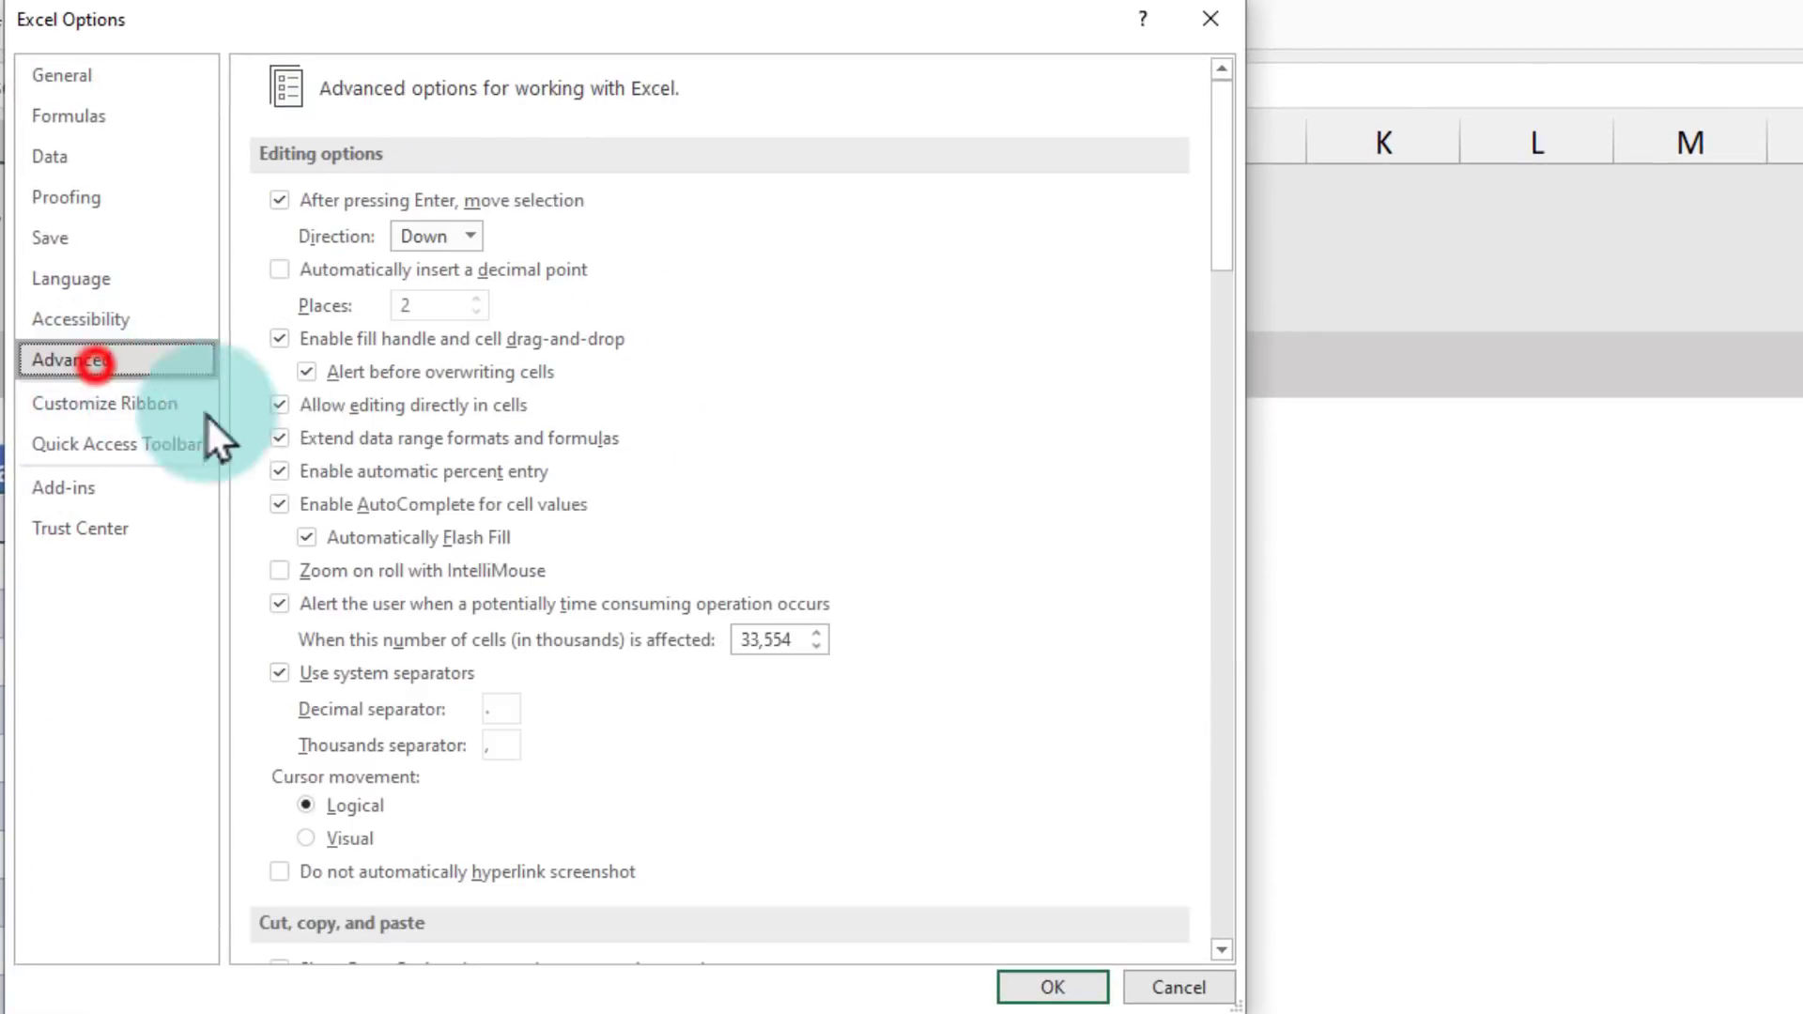
pyautogui.scroll(-15, 776, 654)
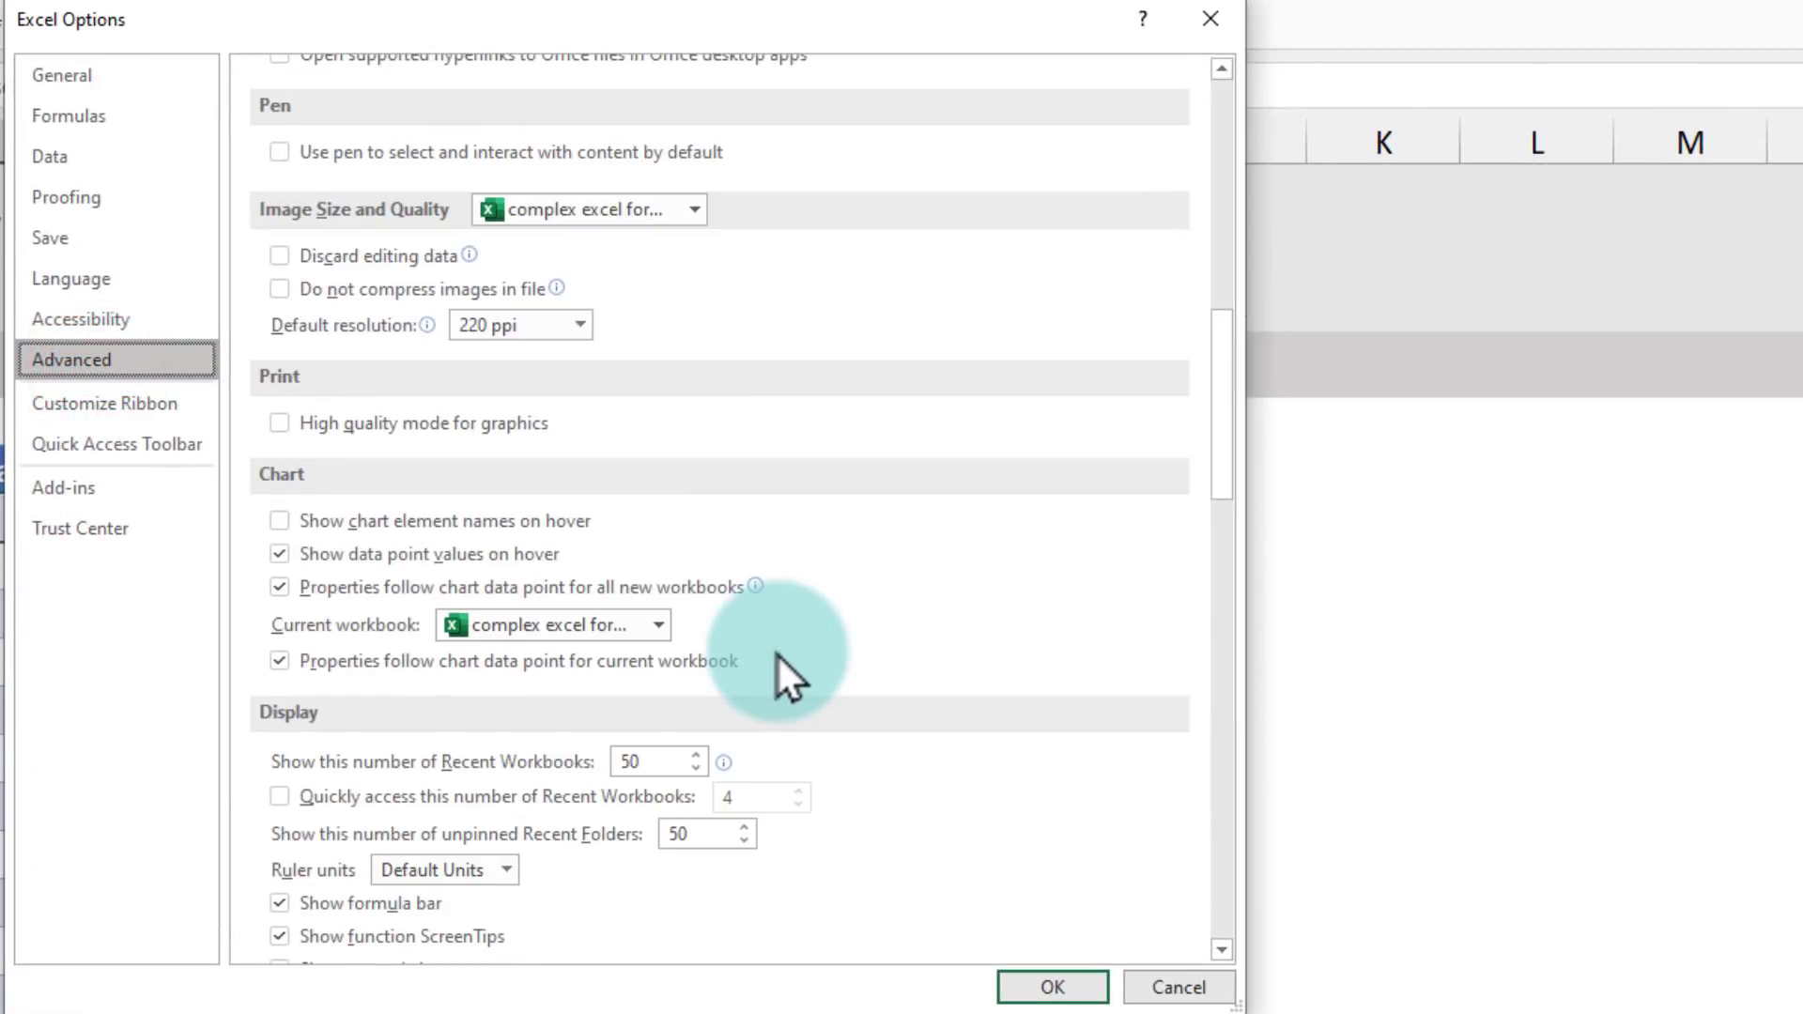
pyautogui.scroll(-3, 775, 653)
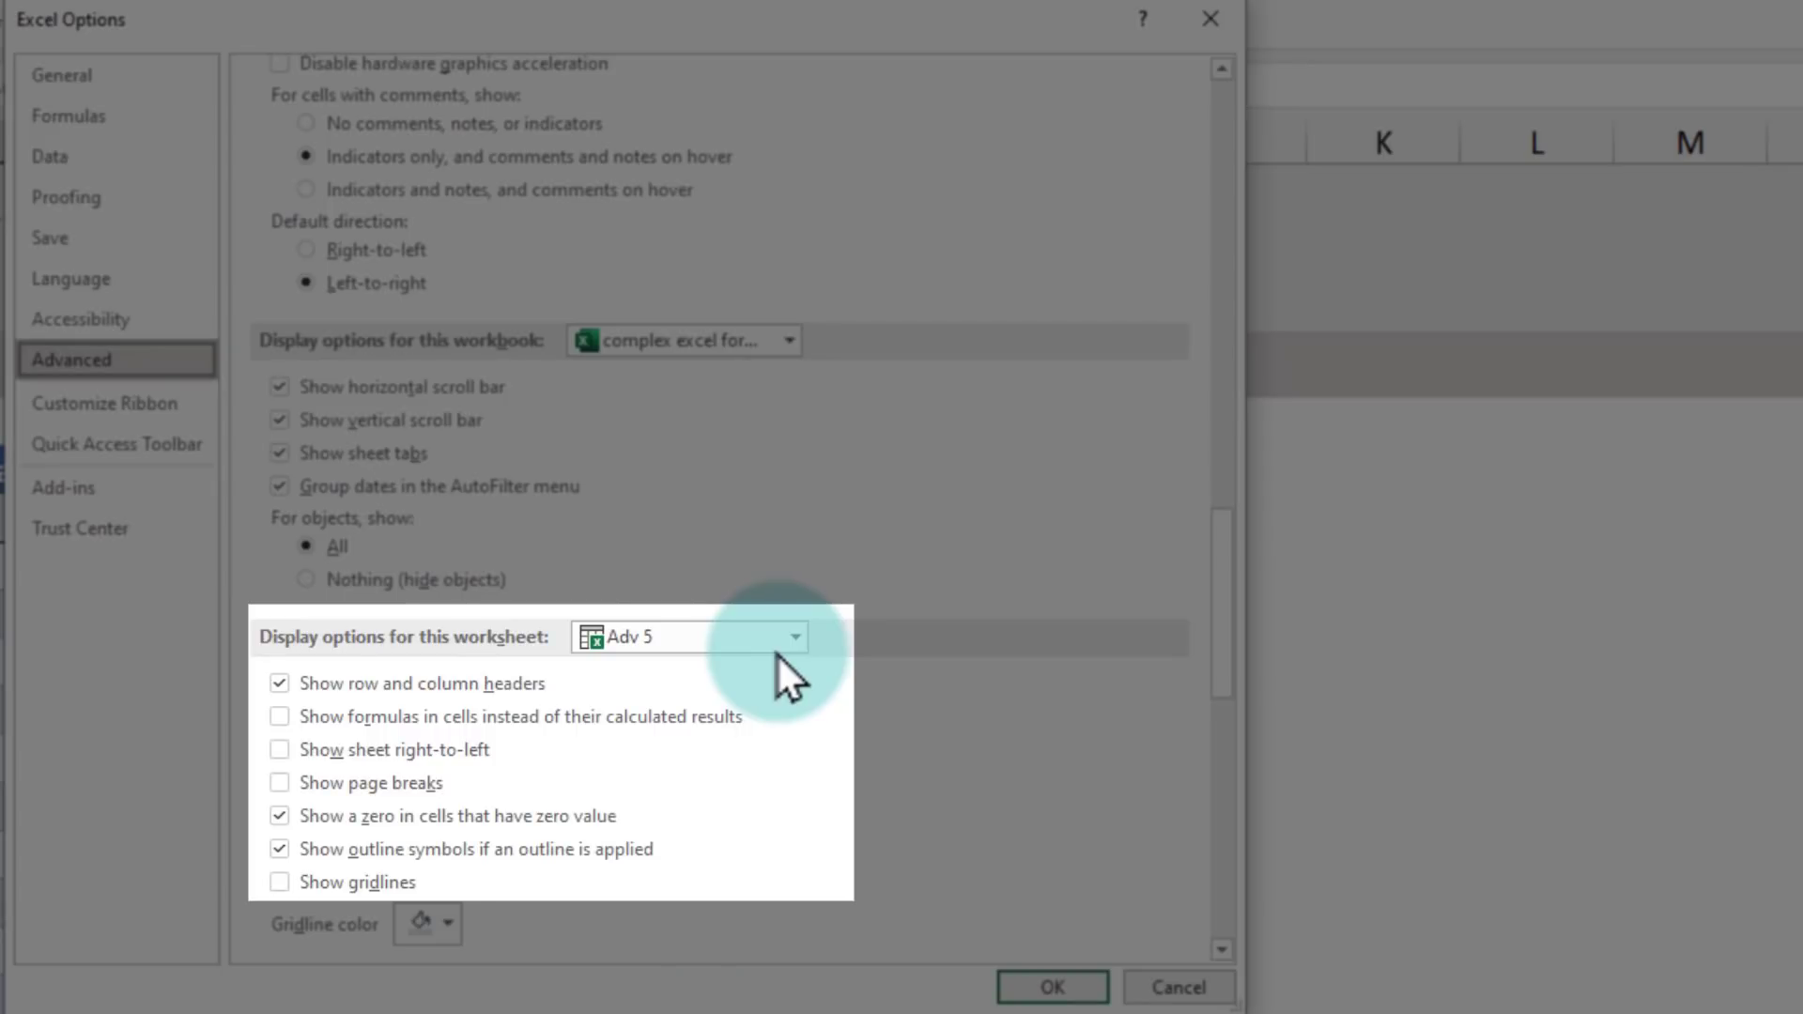
pyautogui.scroll(-1, 776, 654)
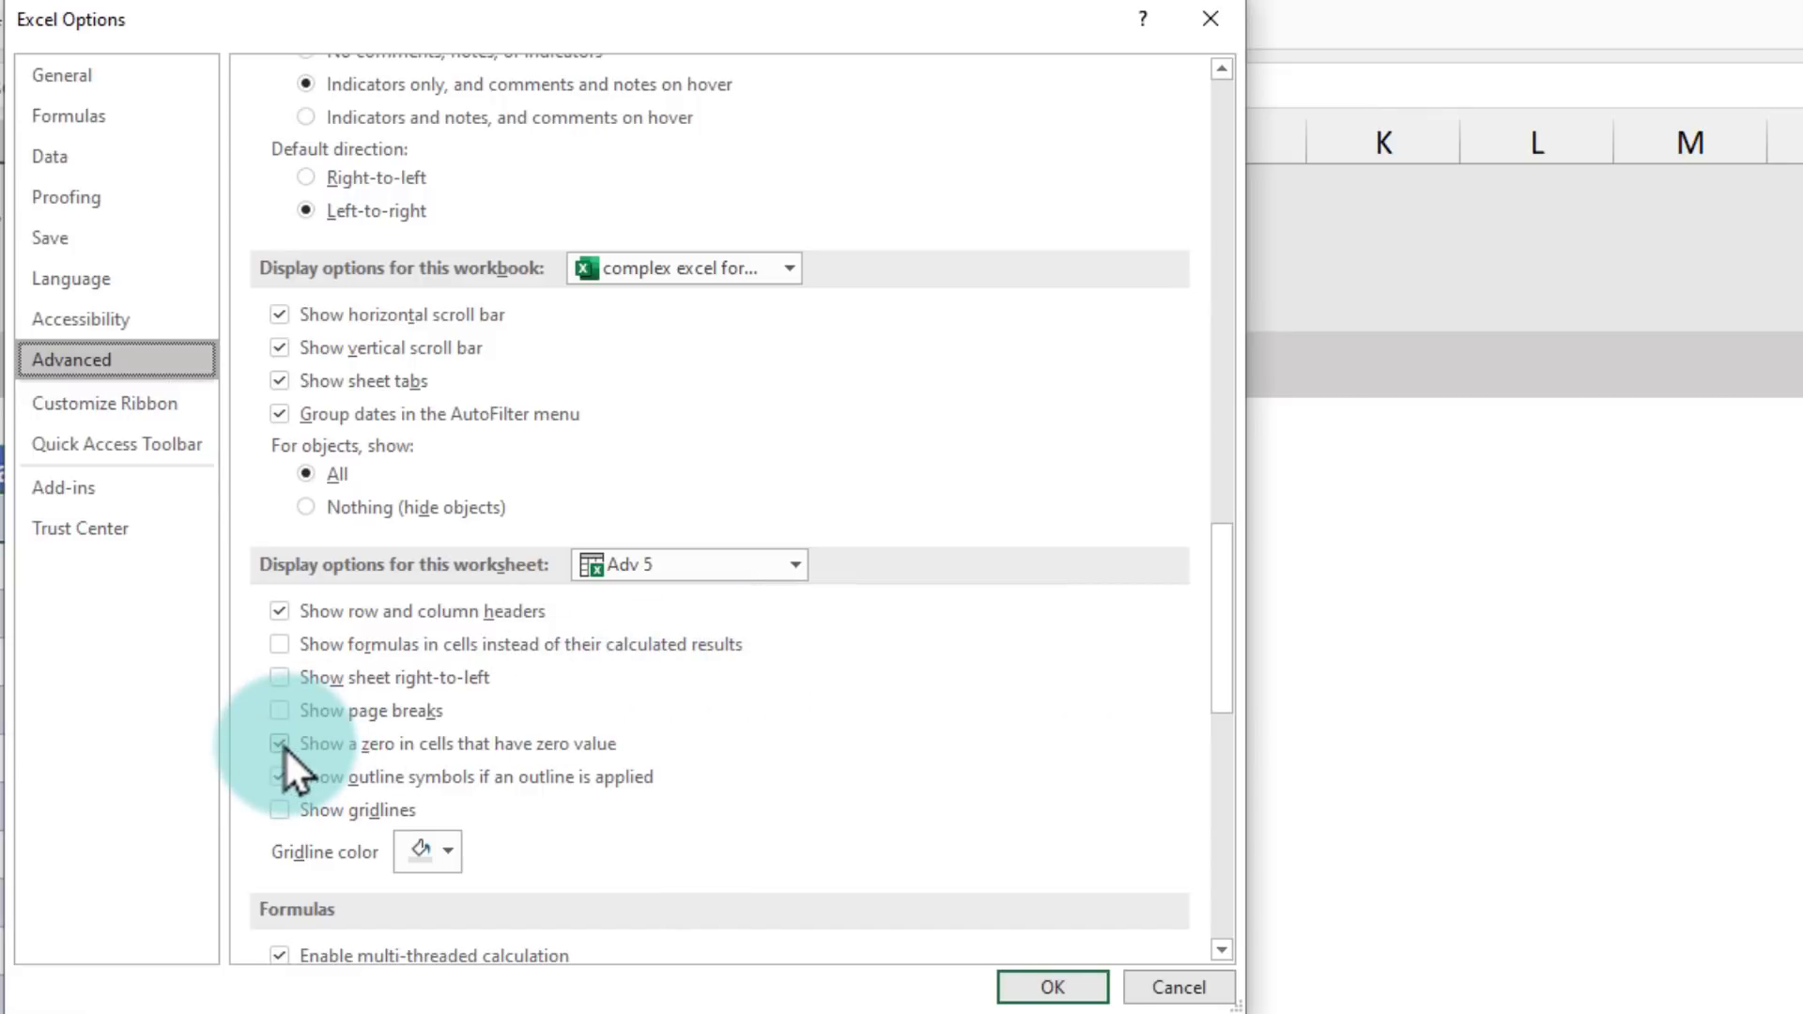
pyautogui.click(282, 746)
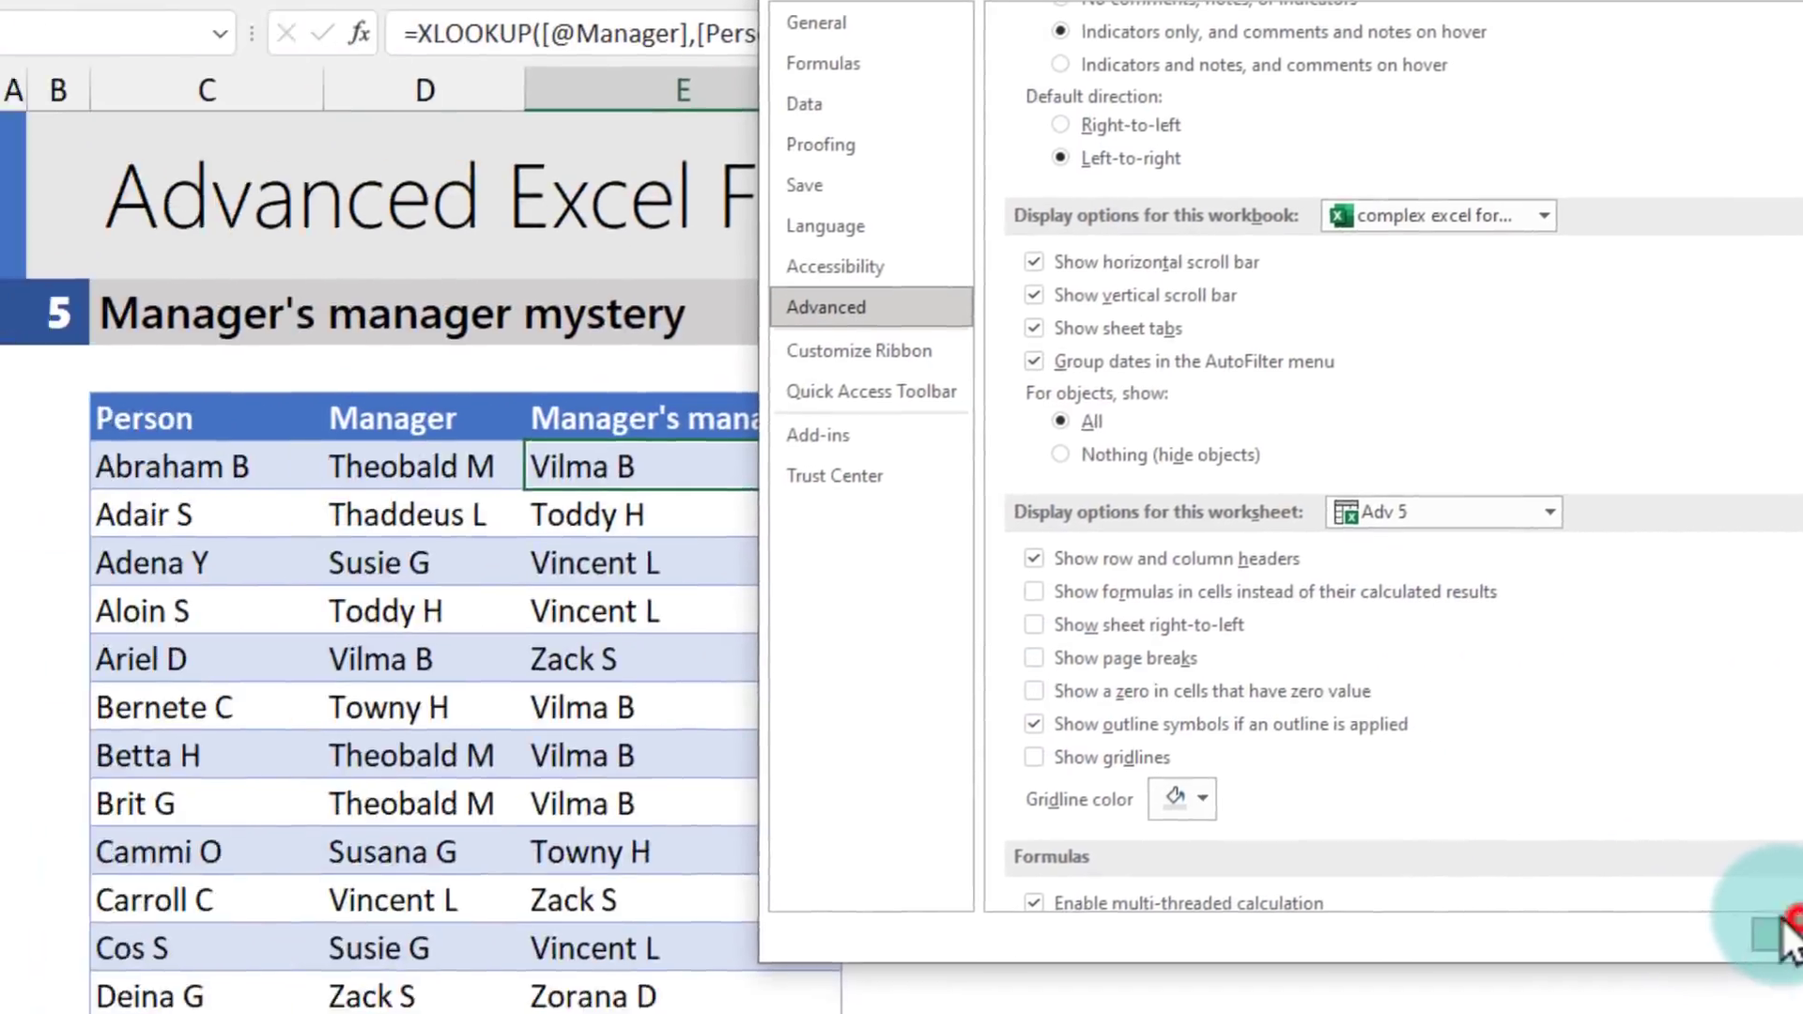
pyautogui.click(1052, 987)
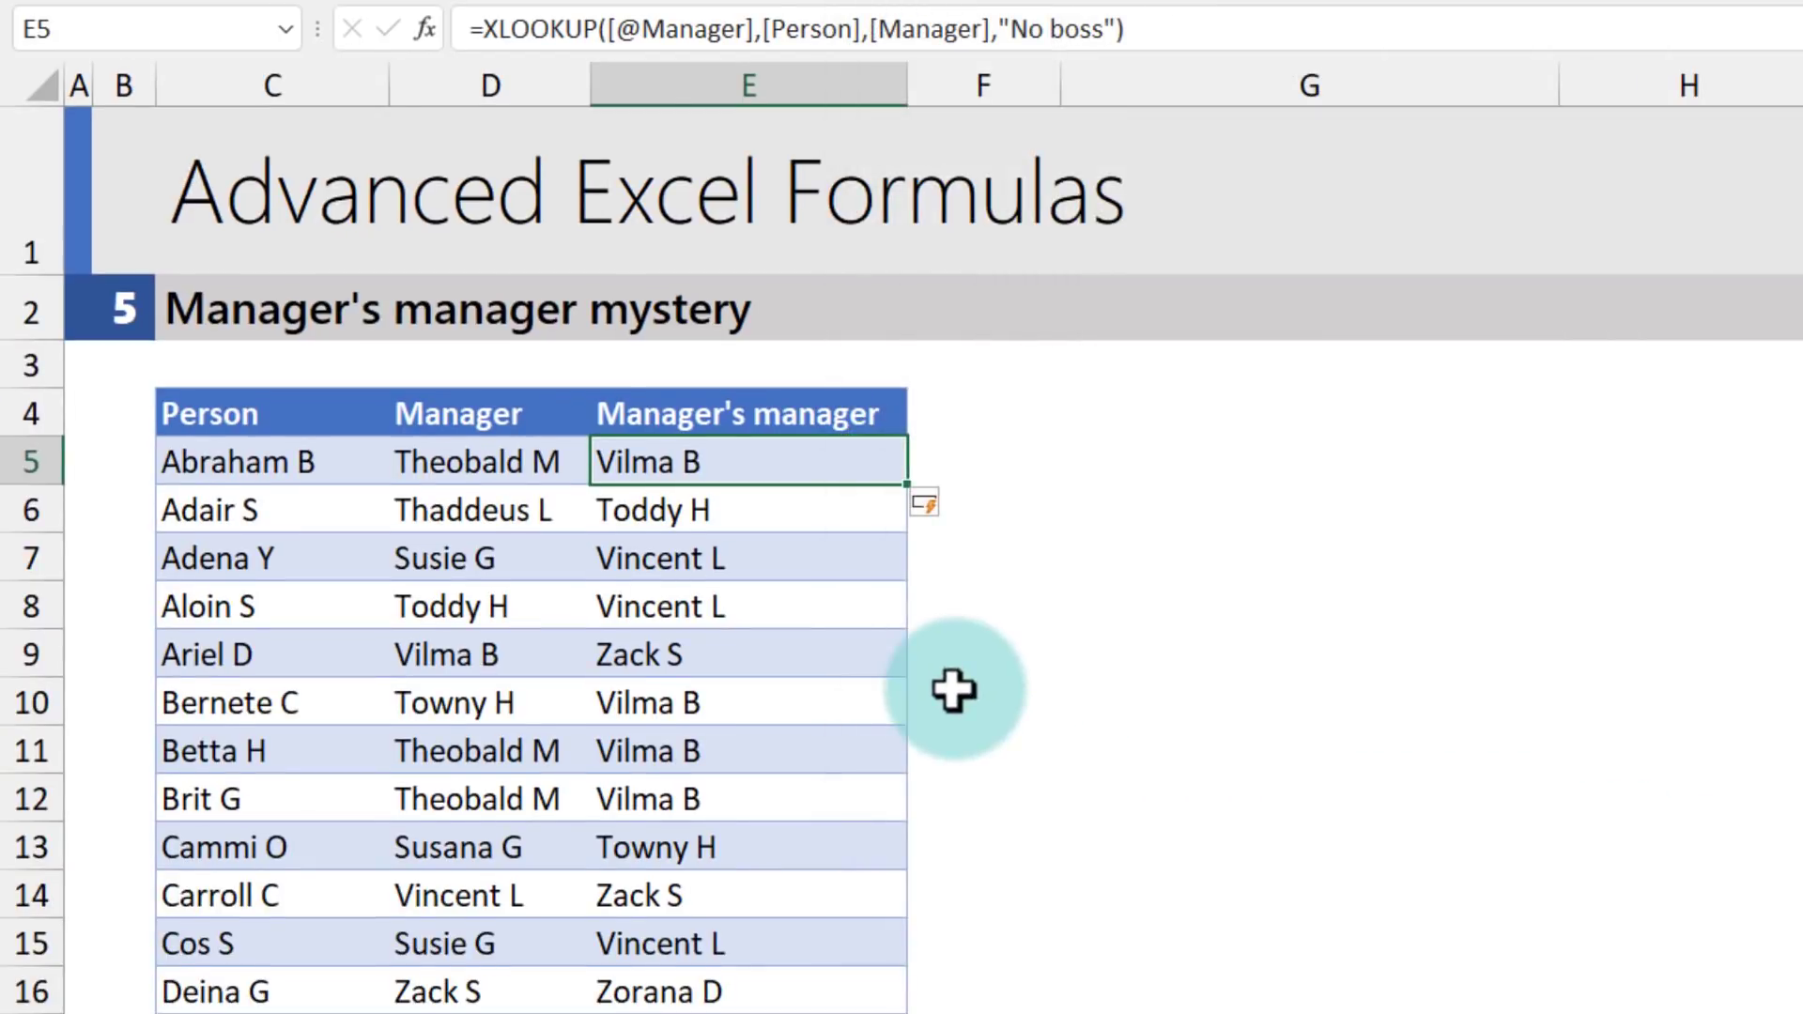
# - Check how the Manager's manager column displays zero-value results in rows 27 and 43
pyautogui.scroll(-8, 955, 691)
pyautogui.click(637, 850)
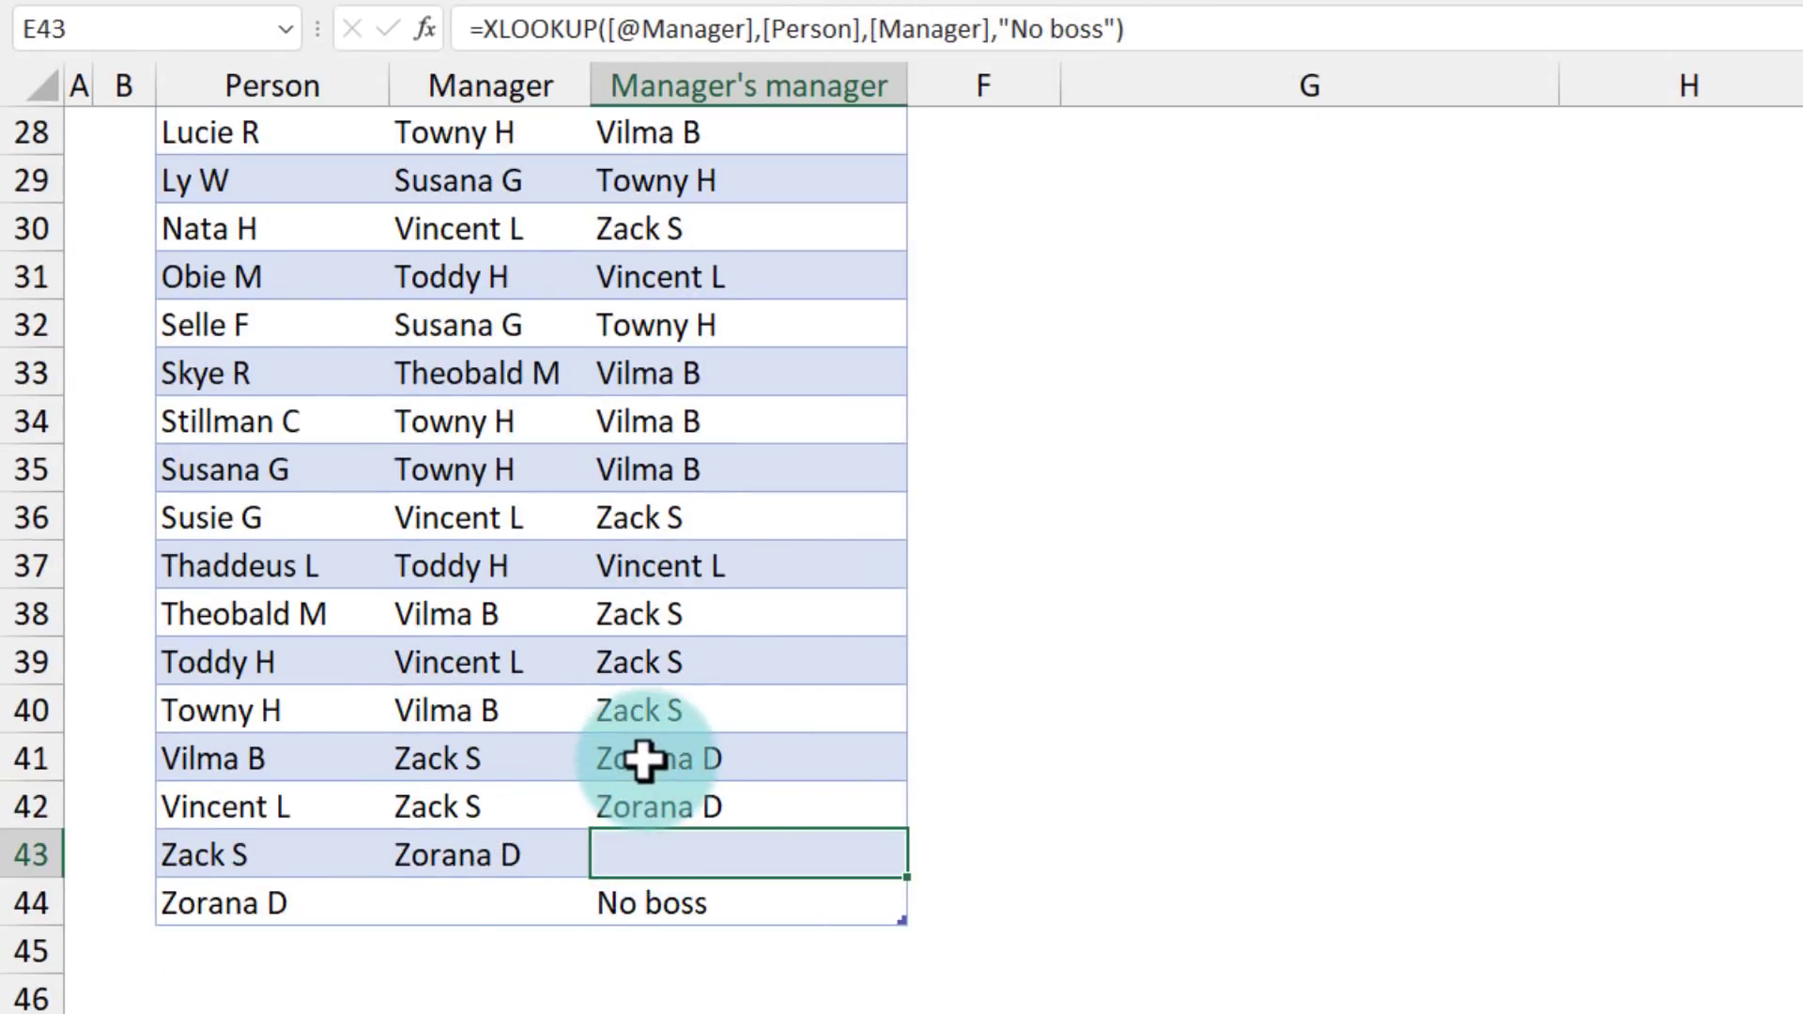
pyautogui.scroll(7, 645, 762)
pyautogui.scroll(-5, 645, 763)
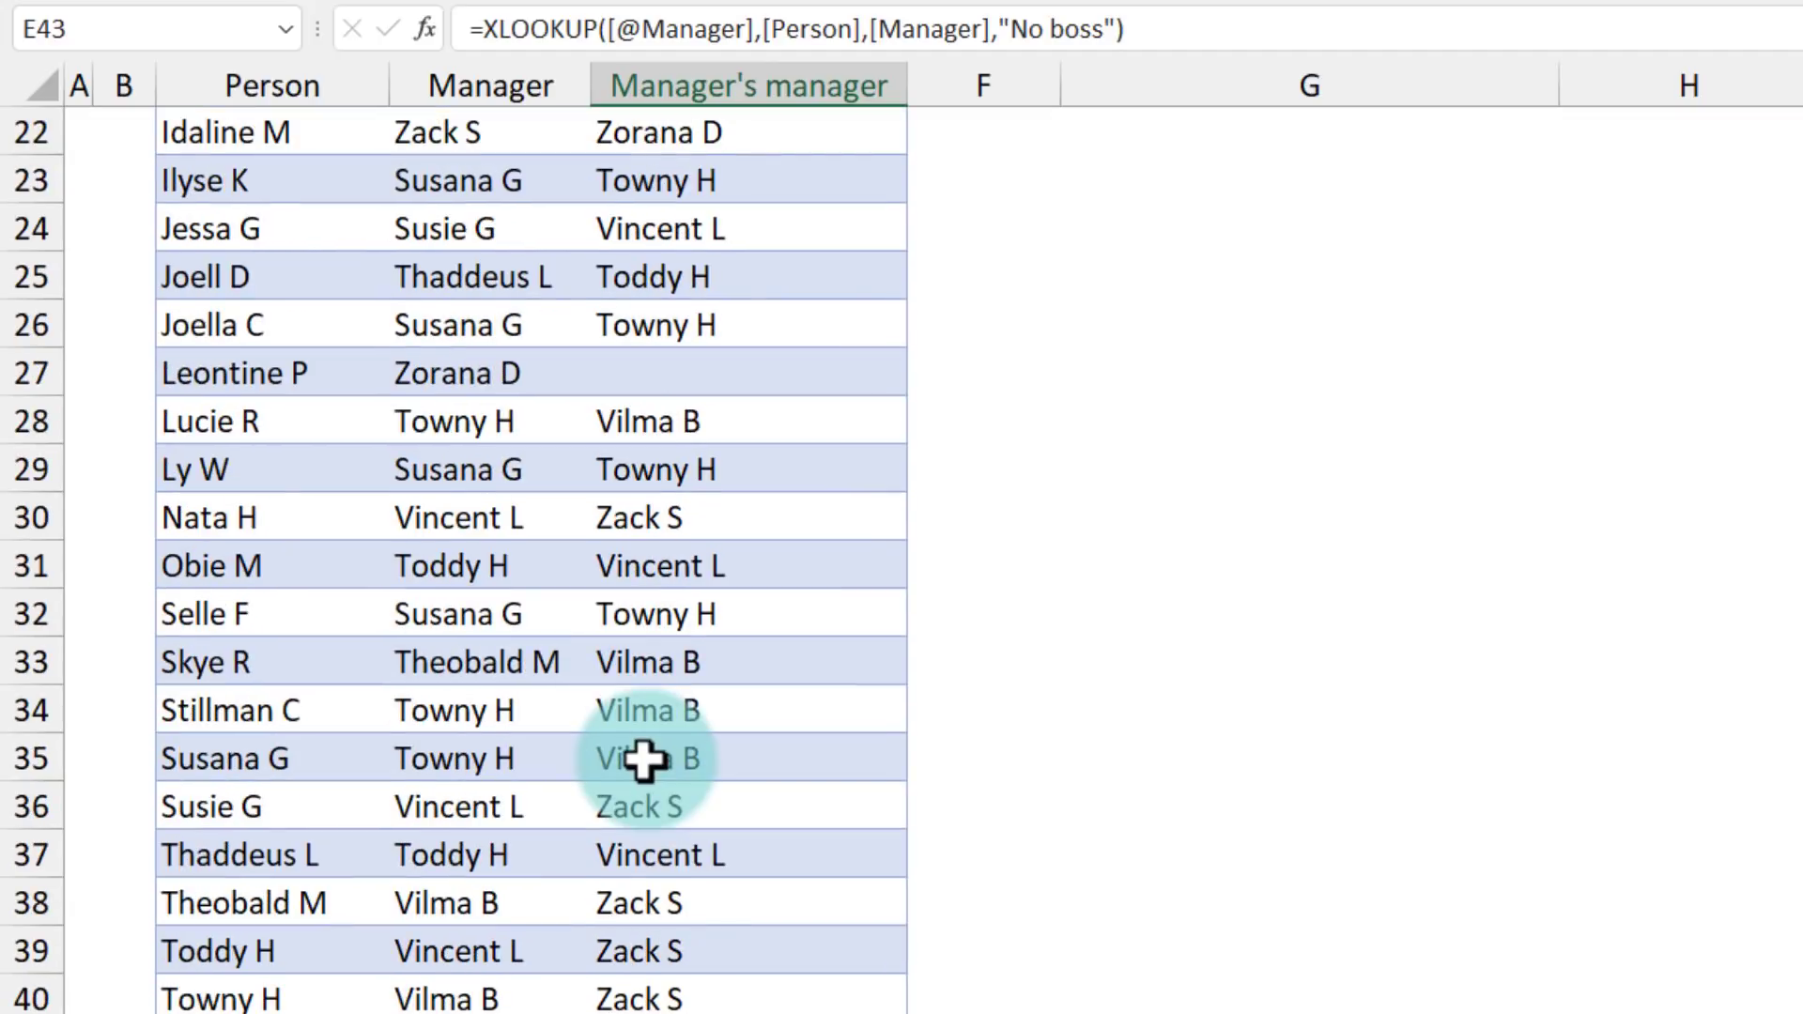
pyautogui.scroll(7, 644, 763)
# - Review the finished XLOOKUP formula in E5 unchanged and look over the whole Manager's manager column
pyautogui.click(718, 475)
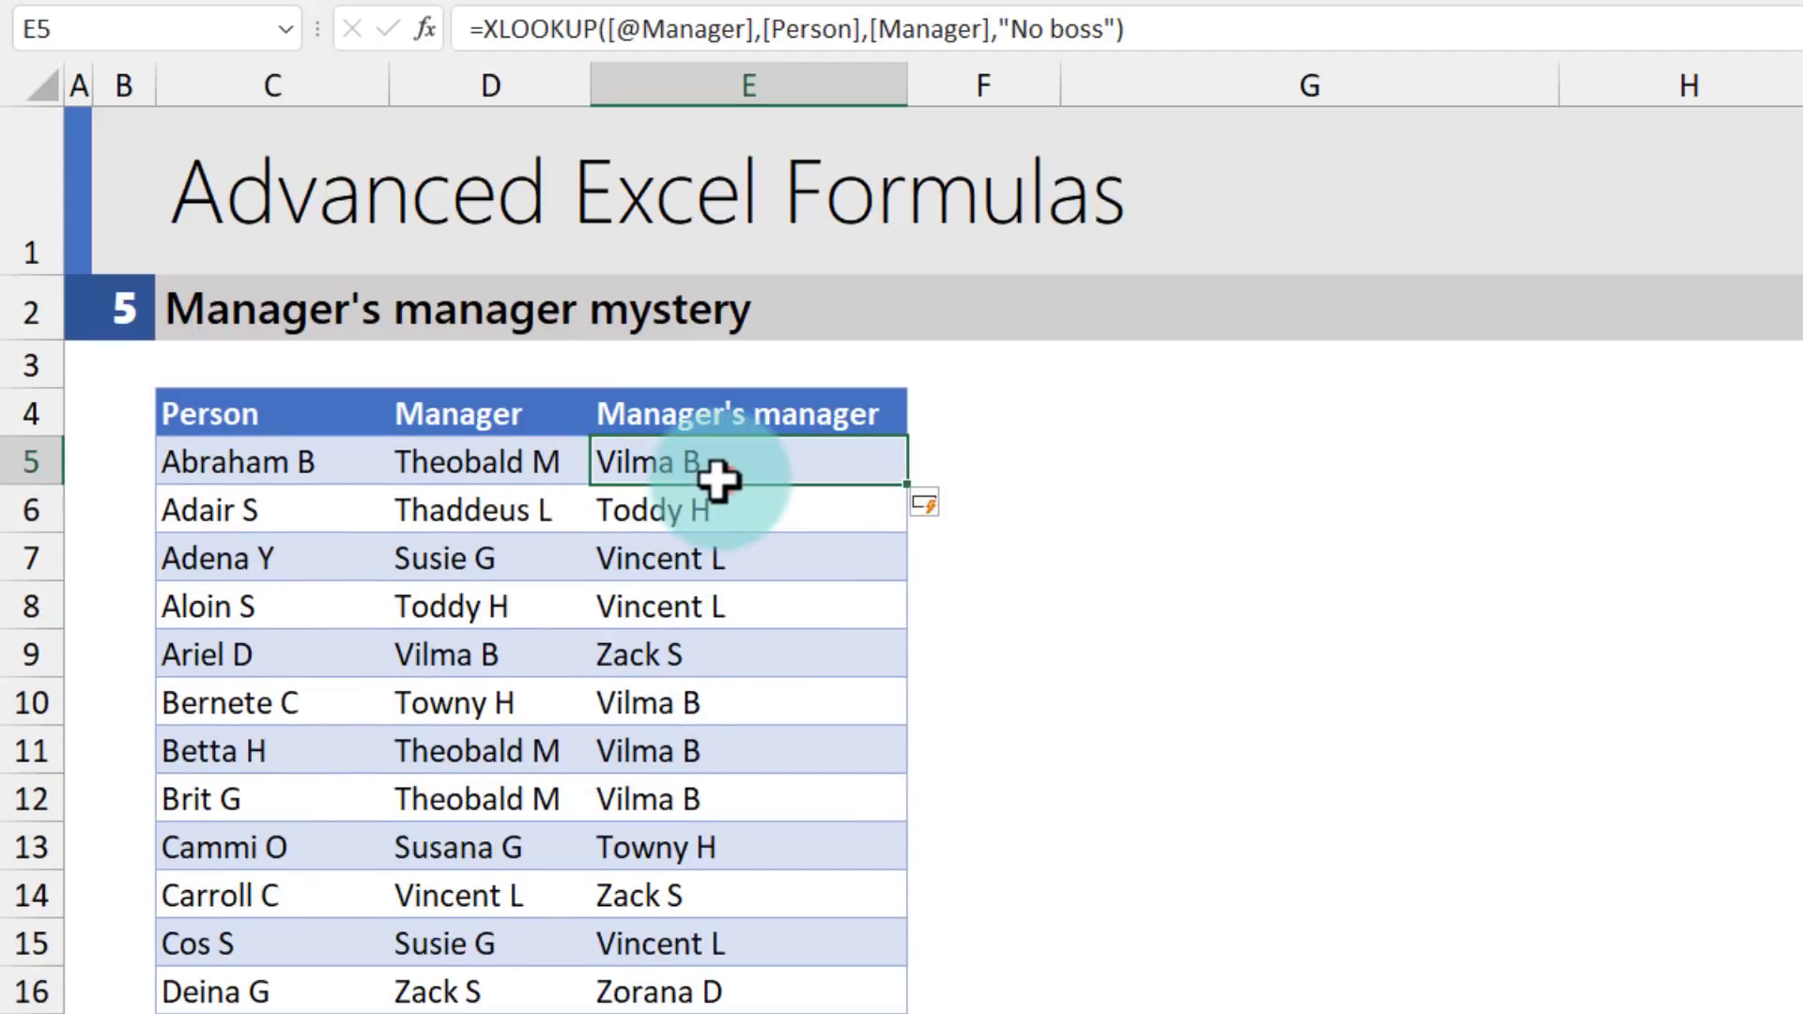
pyautogui.doubleClick(718, 476)
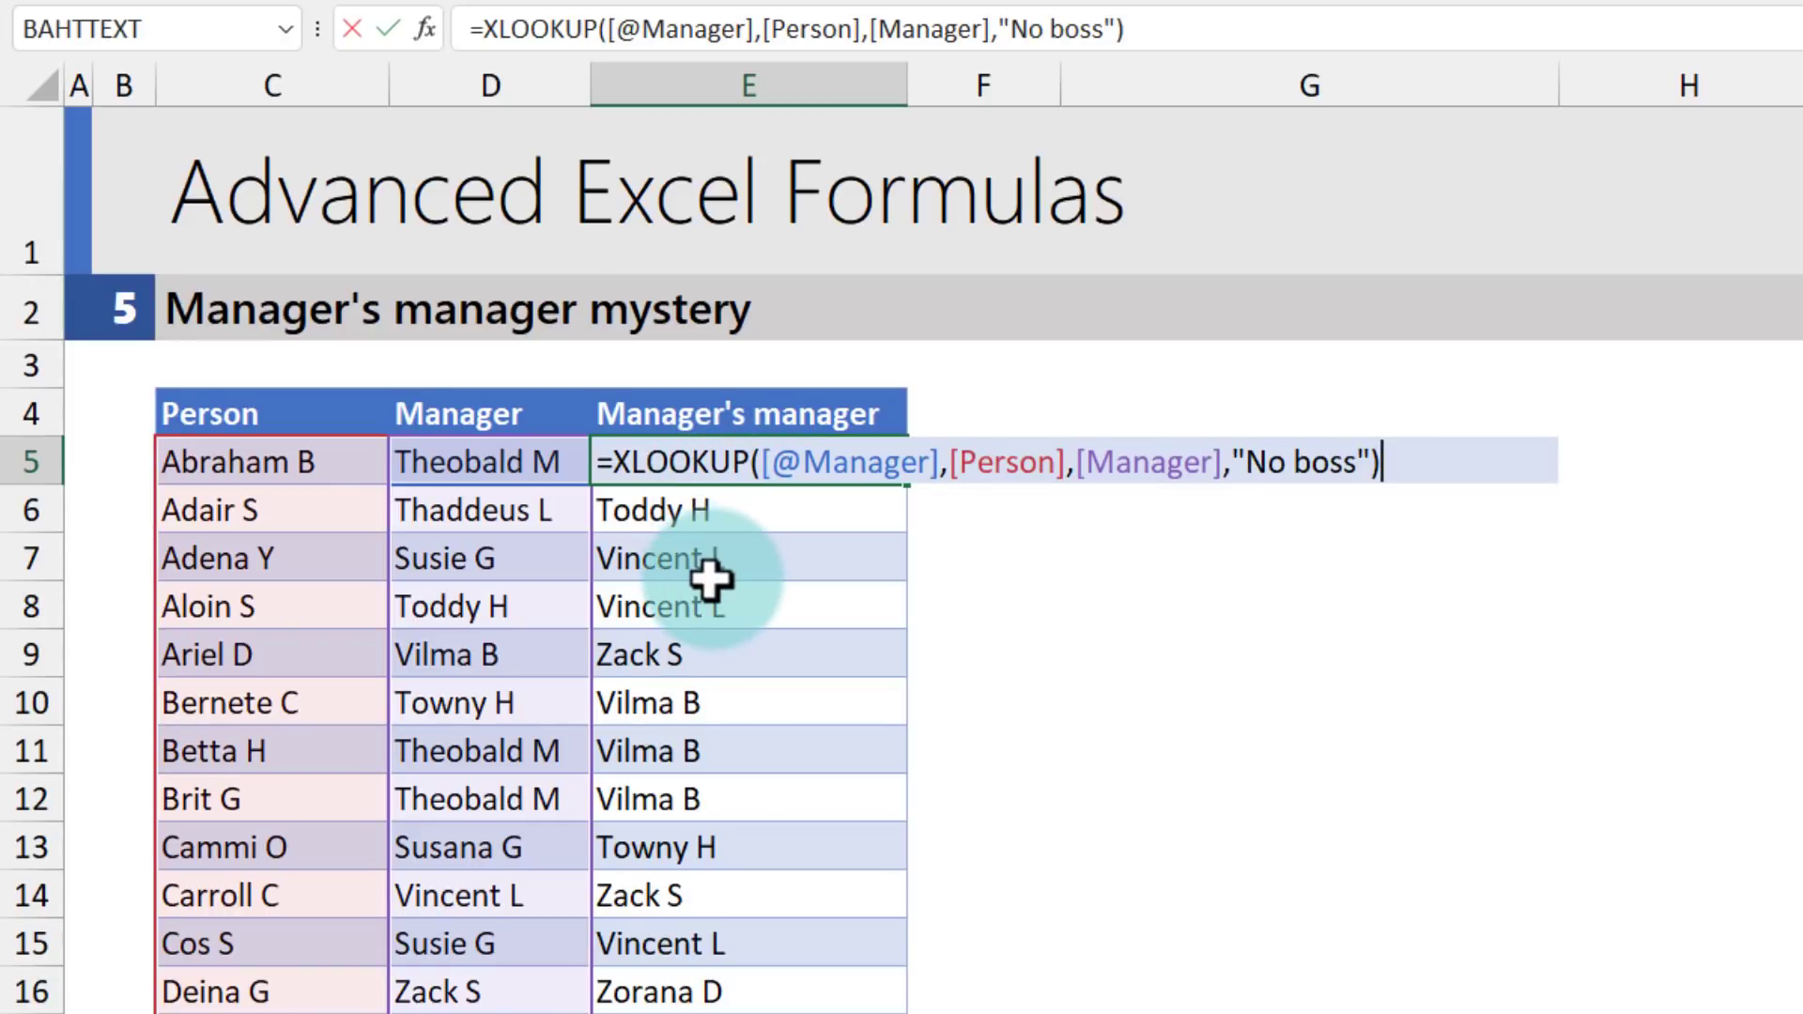
pyautogui.hotkey('ctrl', 'Return')
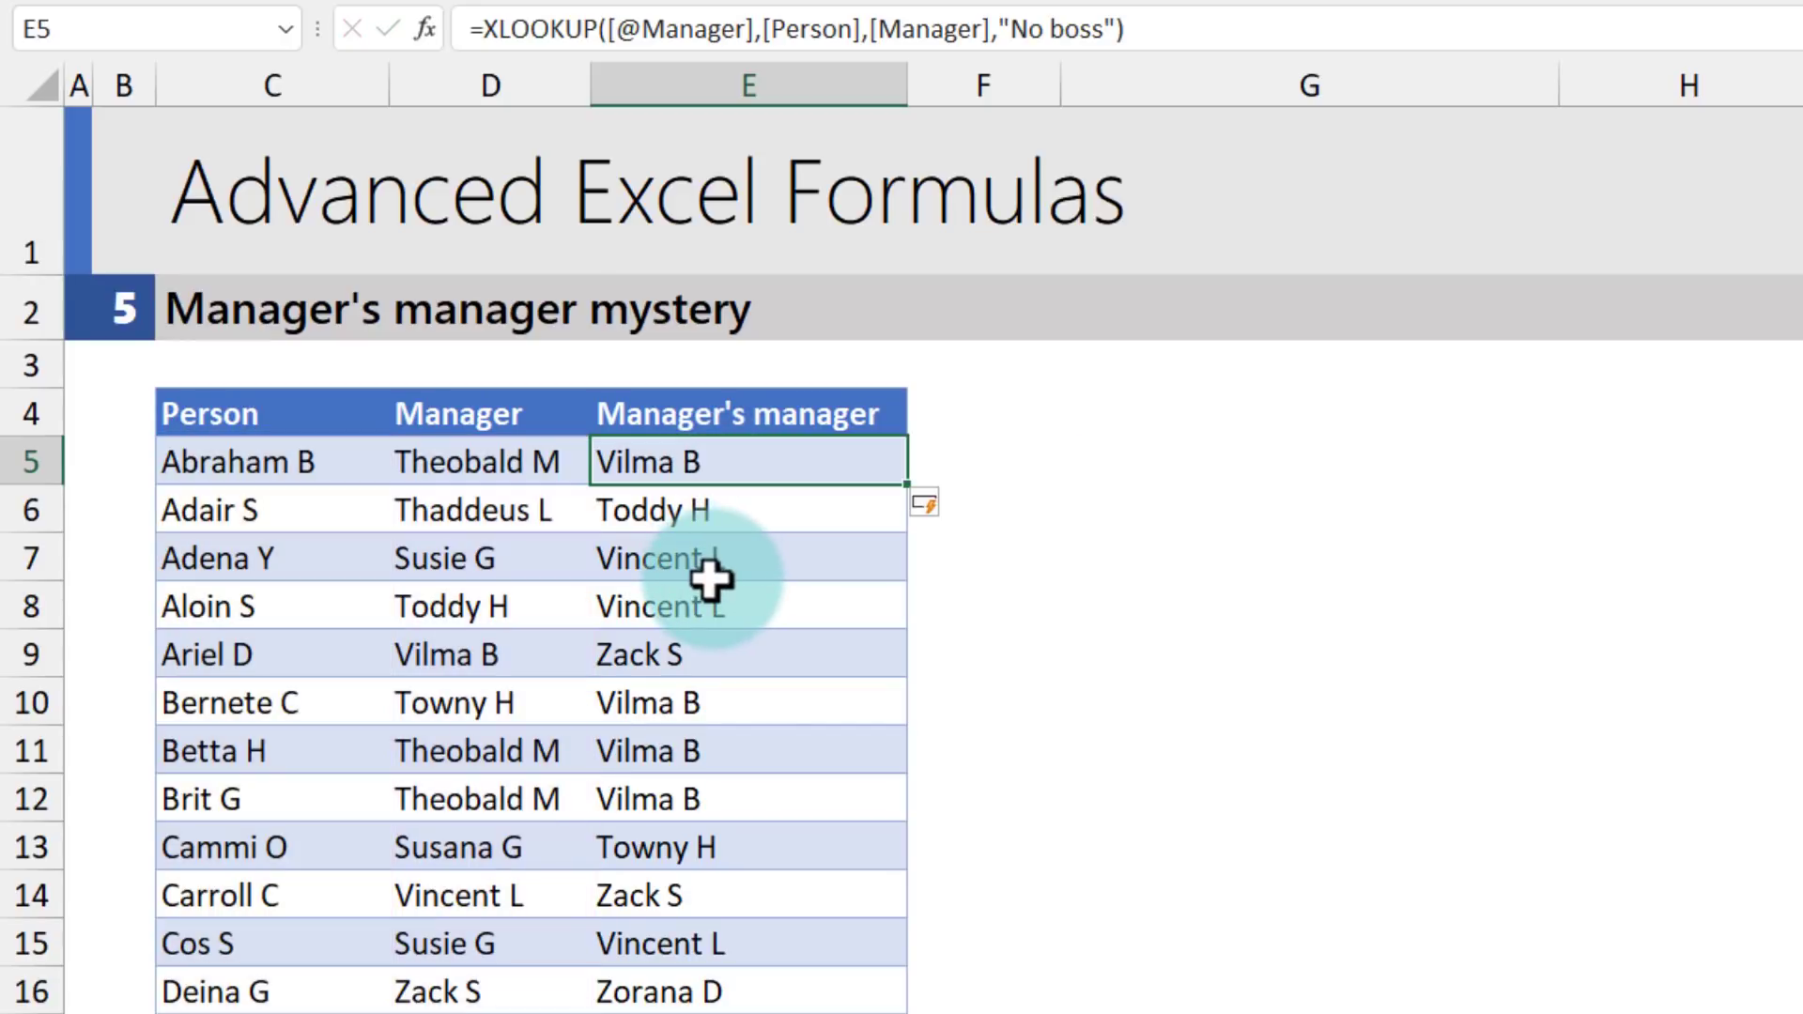
pyautogui.scroll(-10, 711, 580)
pyautogui.scroll(10, 711, 579)
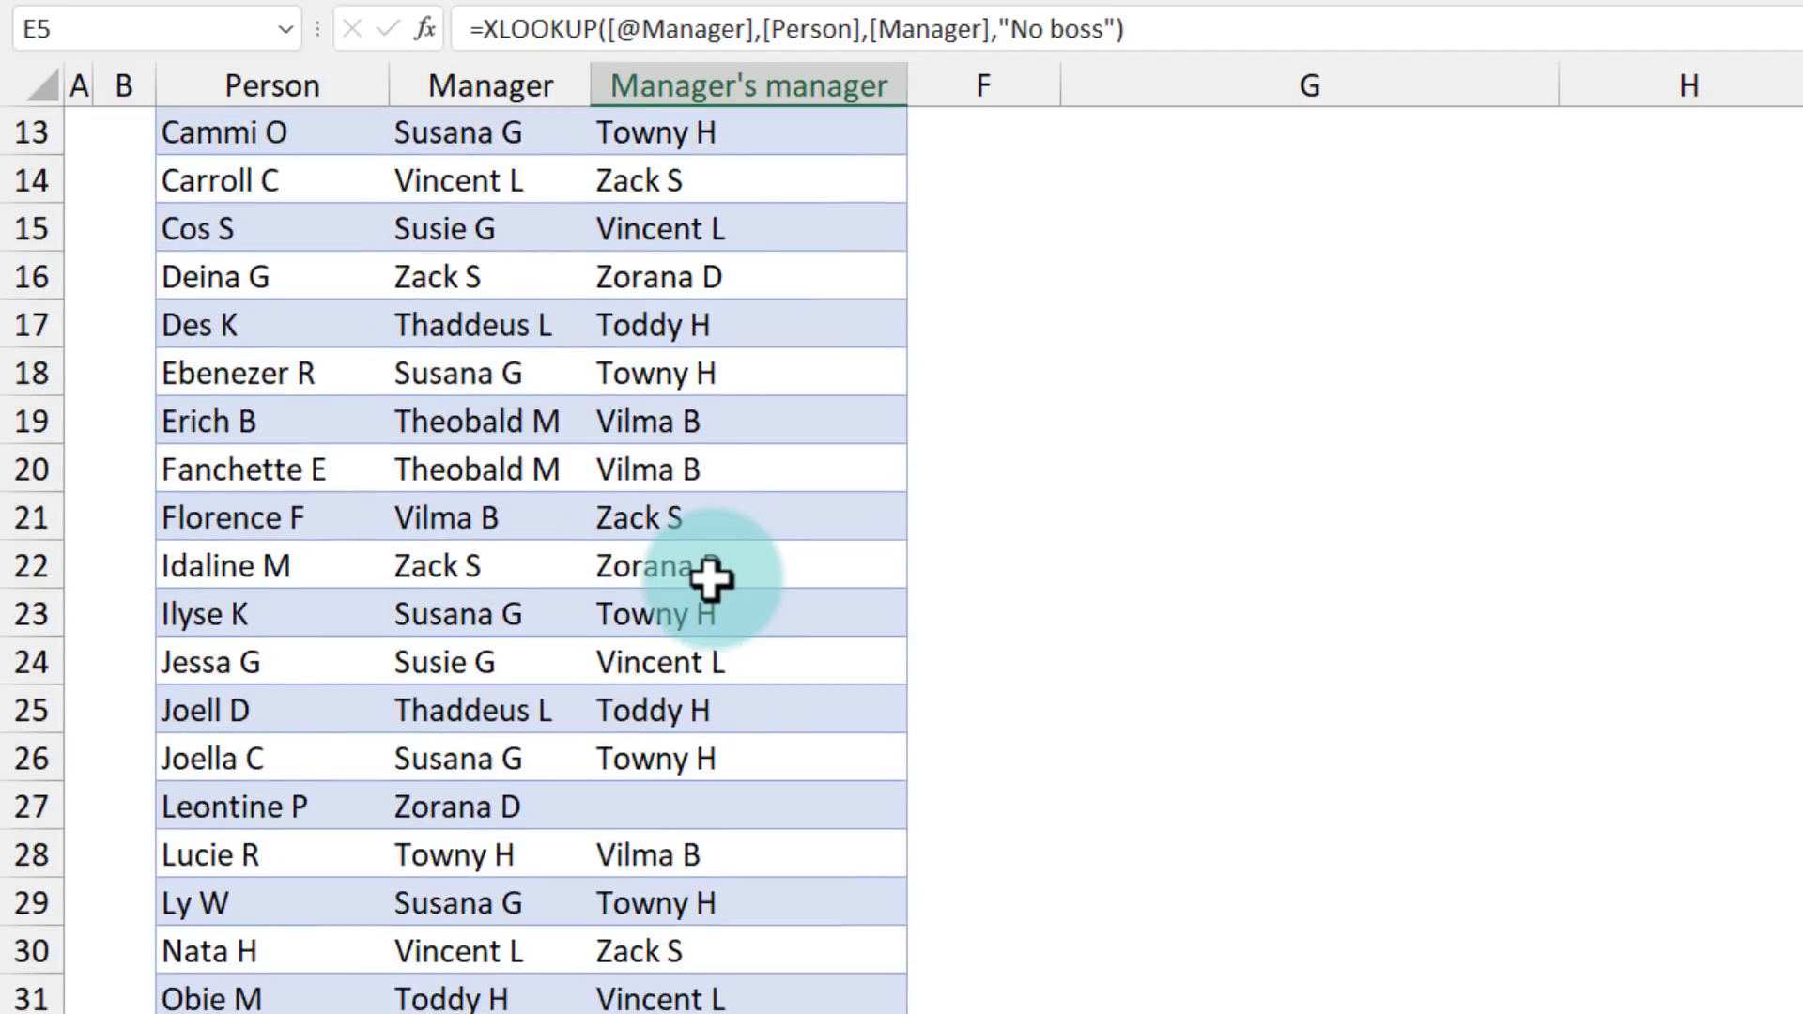